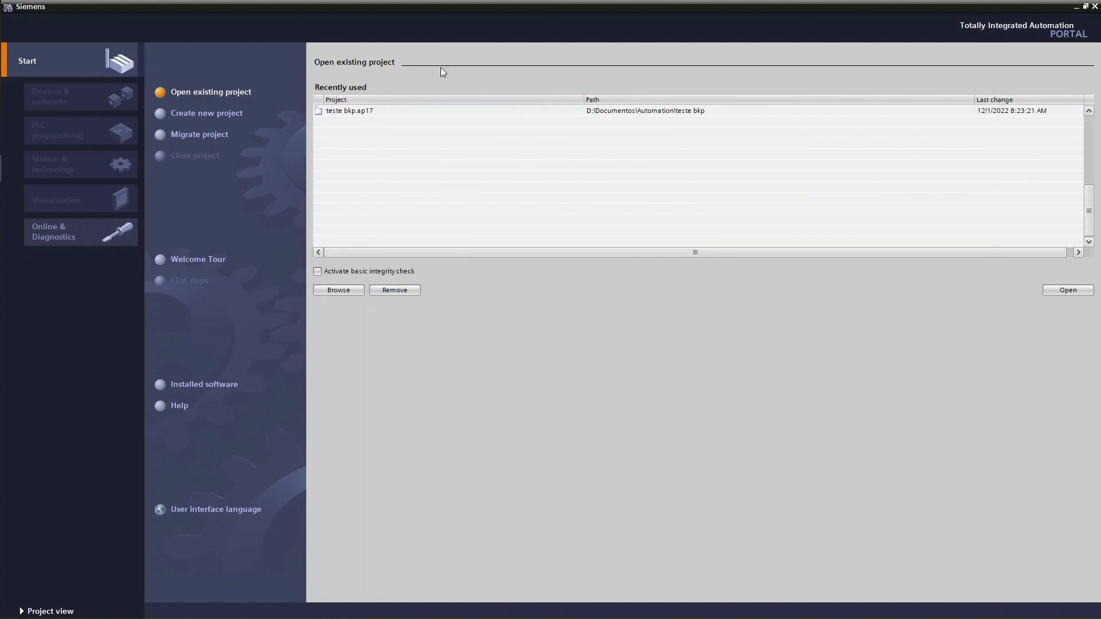
# Create the project Integracao_RFID, adding a comment that names the project's author
pyautogui.click(223, 114)
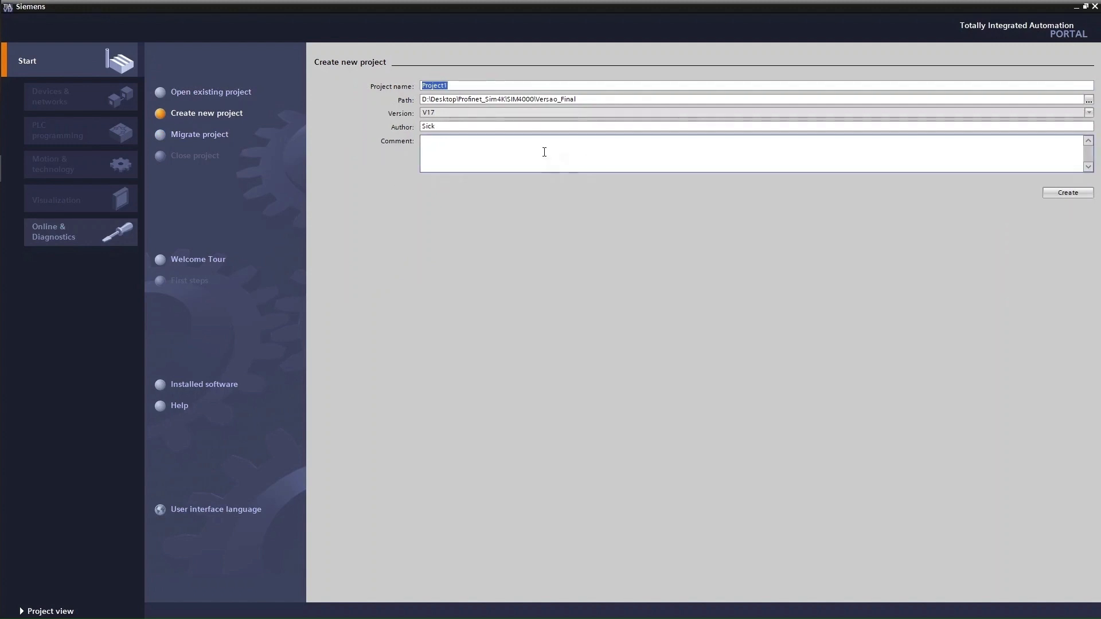
pyautogui.write('Integracao_RFID')
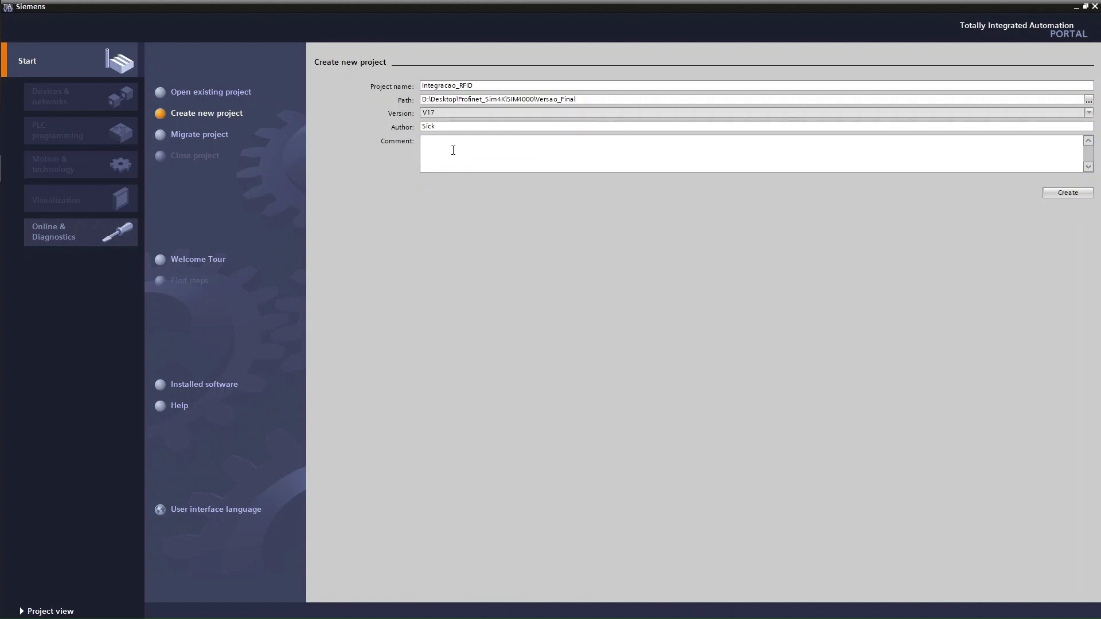
pyautogui.write('emplo feito por Raphael Silva')
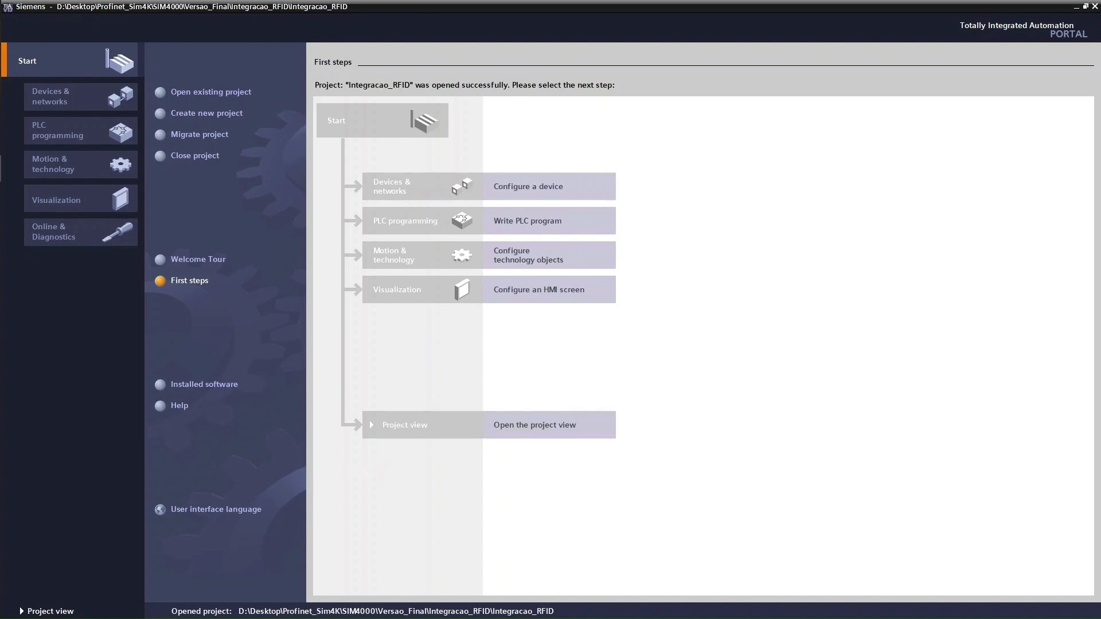
# Switch to project view and scan the Killer E2400 adapter for accessible devices
pyautogui.click(38, 611)
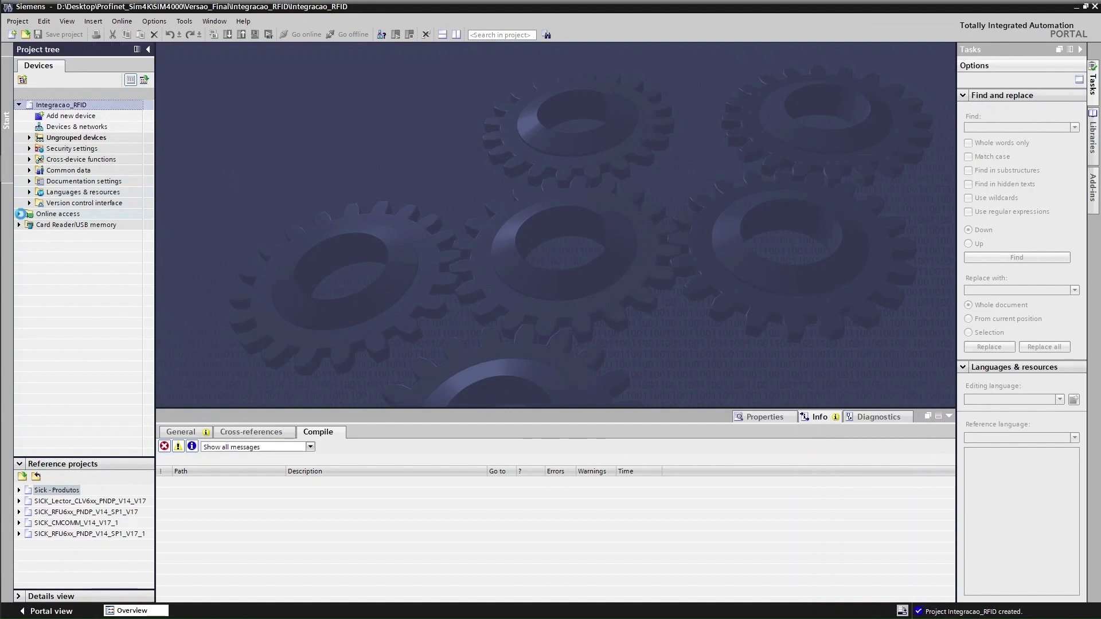
pyautogui.click(20, 214)
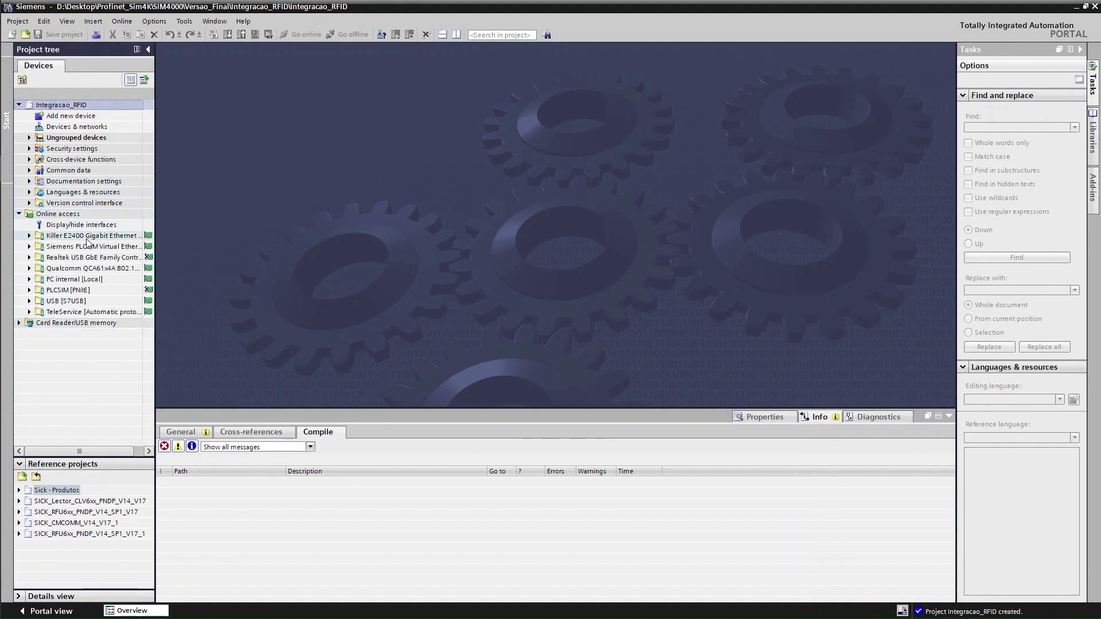
pyautogui.click(29, 236)
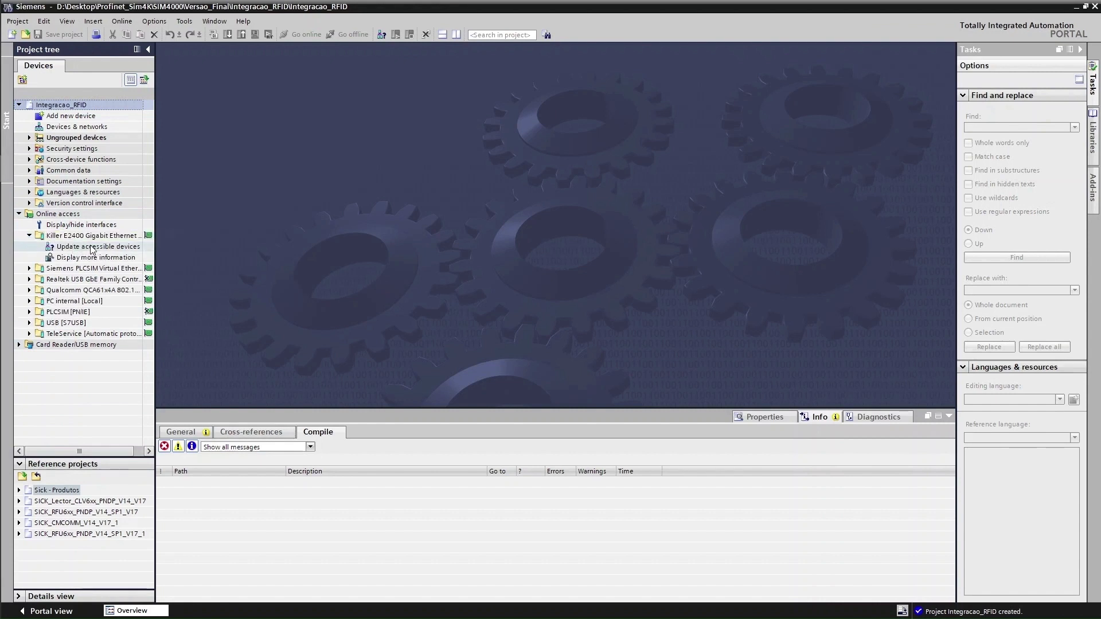
pyautogui.doubleClick(92, 248)
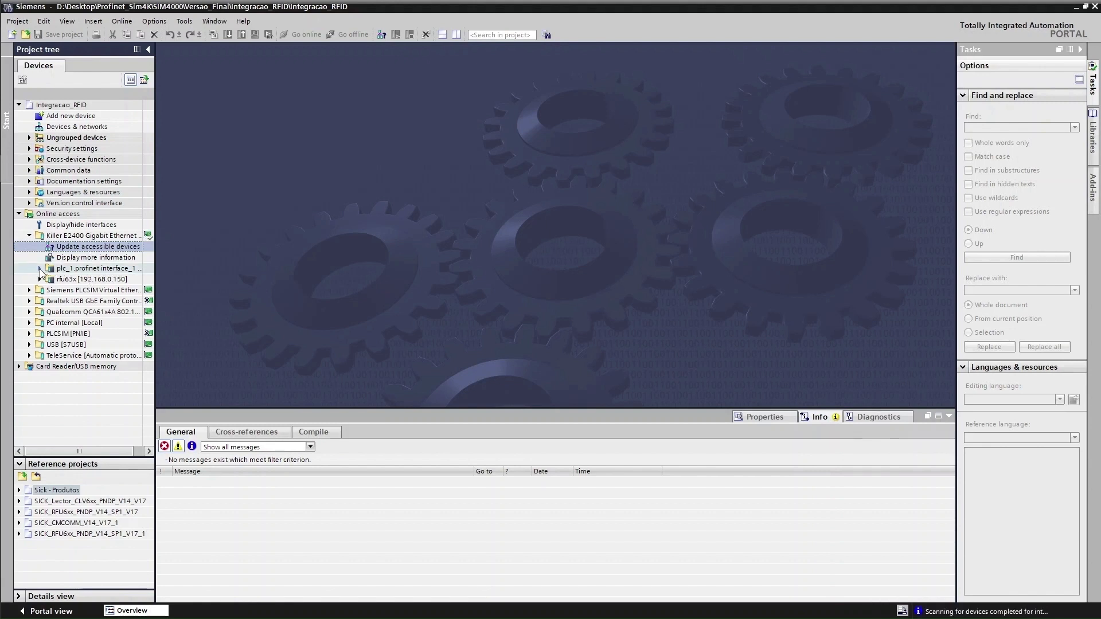
# Open Online & diagnostics for the discovered PLC_1
pyautogui.click(41, 268)
pyautogui.click(82, 279)
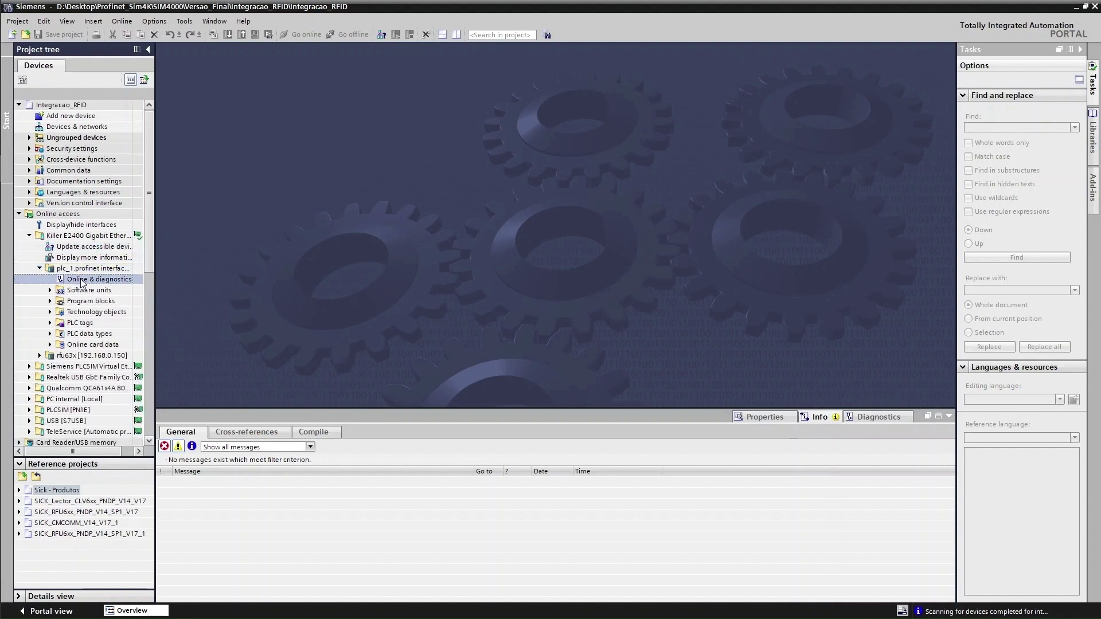
pyautogui.doubleClick(93, 281)
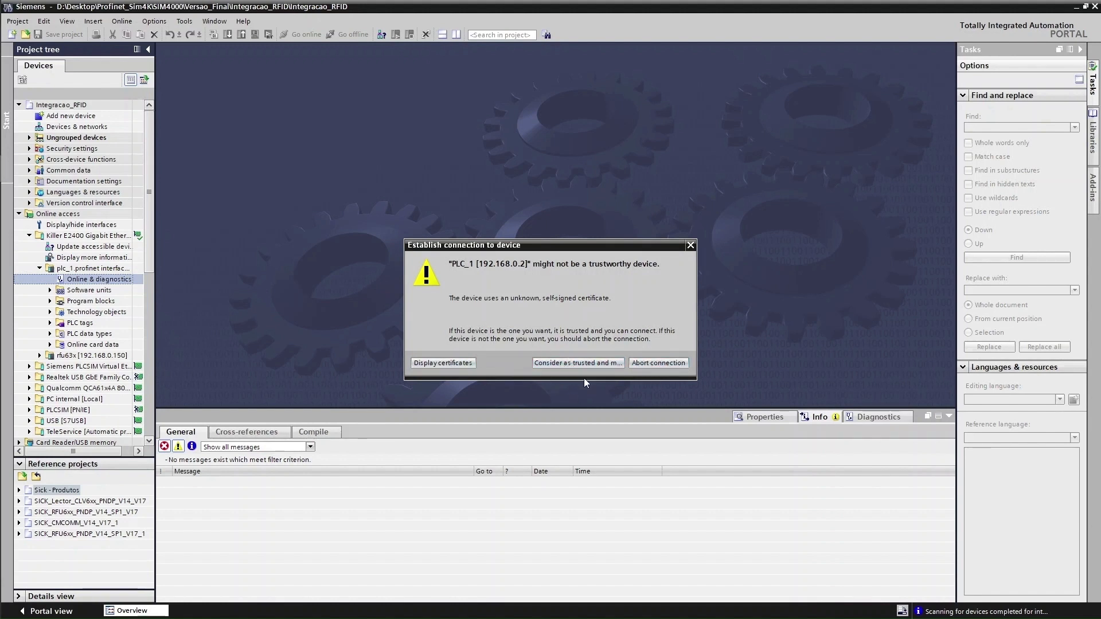
# Trust PLC_1's self-signed certificate, connect, and review the CPU's article number
pyautogui.click(574, 363)
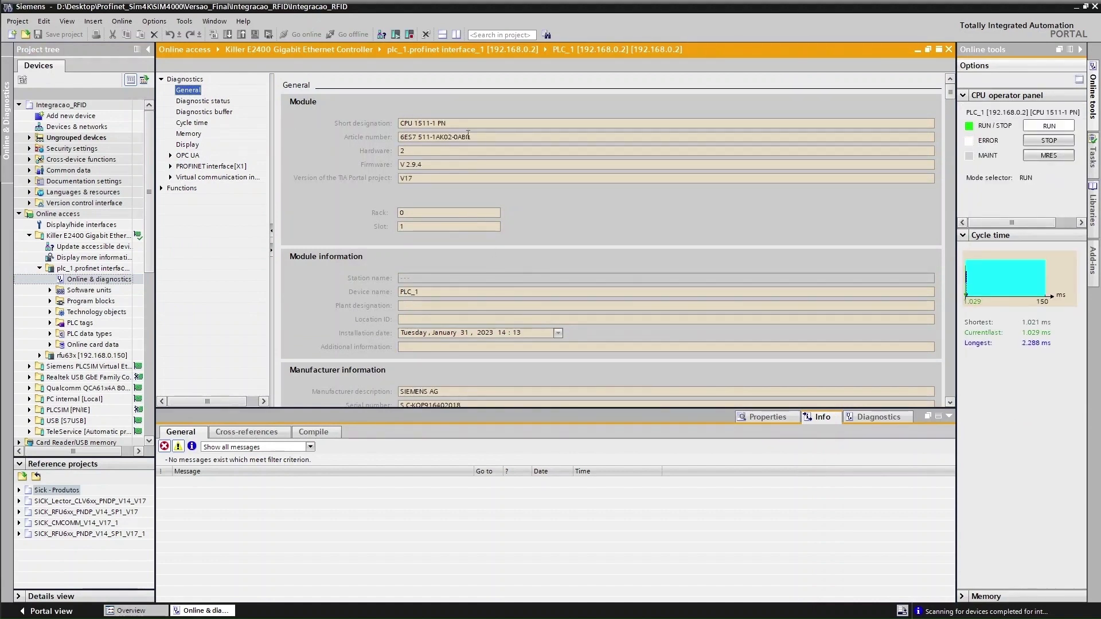
pyautogui.moveTo(468, 137); pyautogui.dragTo(398, 125)
pyautogui.scroll(-3, 543, 309)
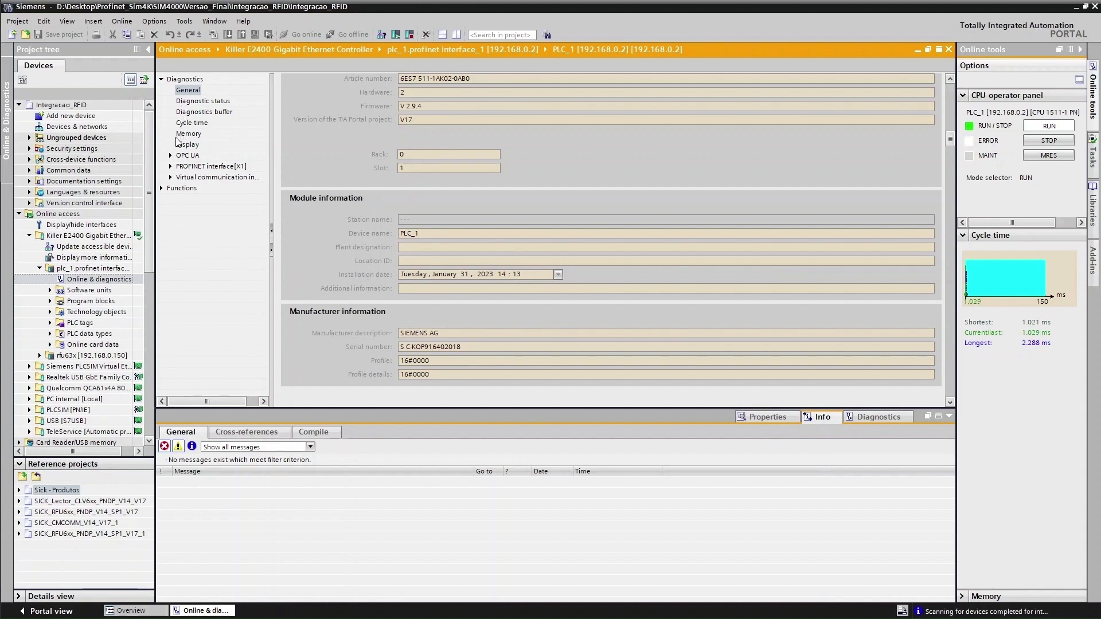
# Format PLC_1's memory card, confirming and agreeing to stop the CPU
pyautogui.click(162, 189)
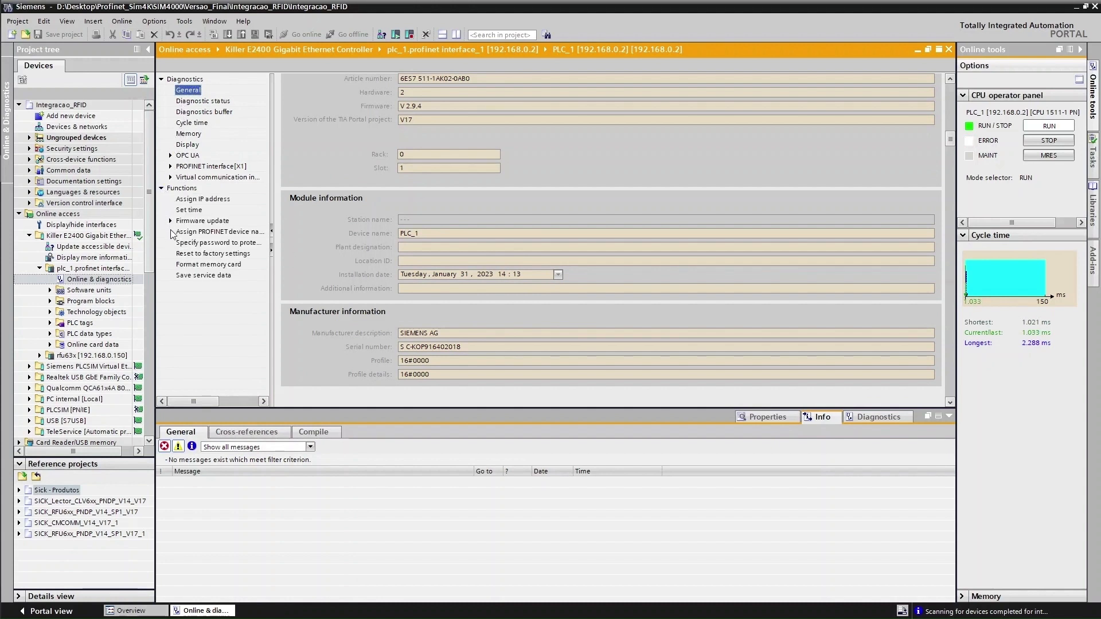
pyautogui.click(193, 254)
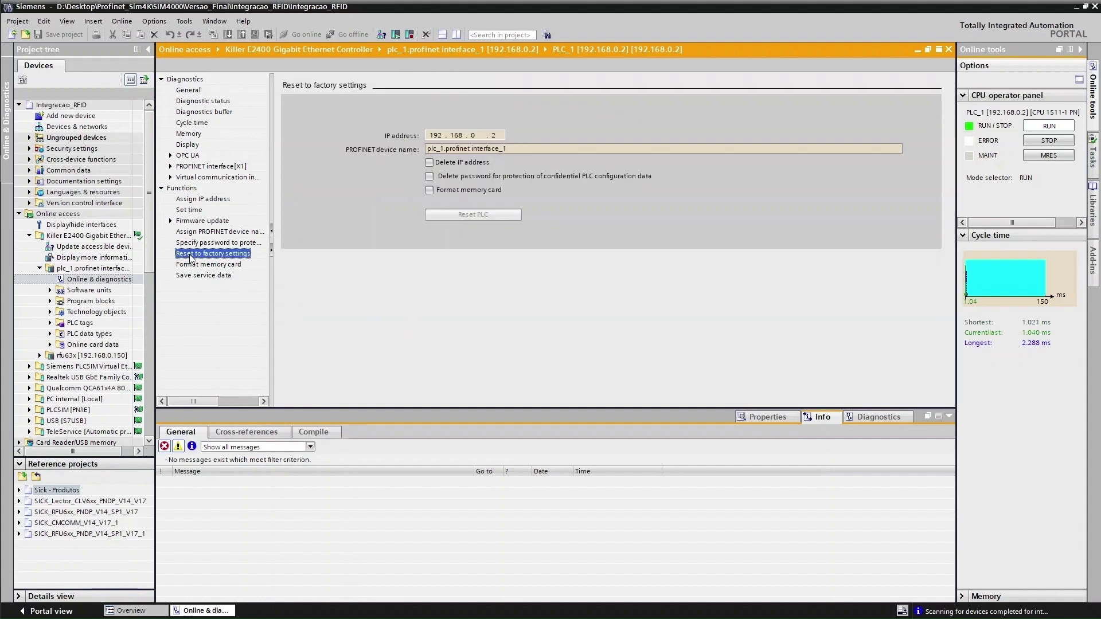
pyautogui.click(208, 266)
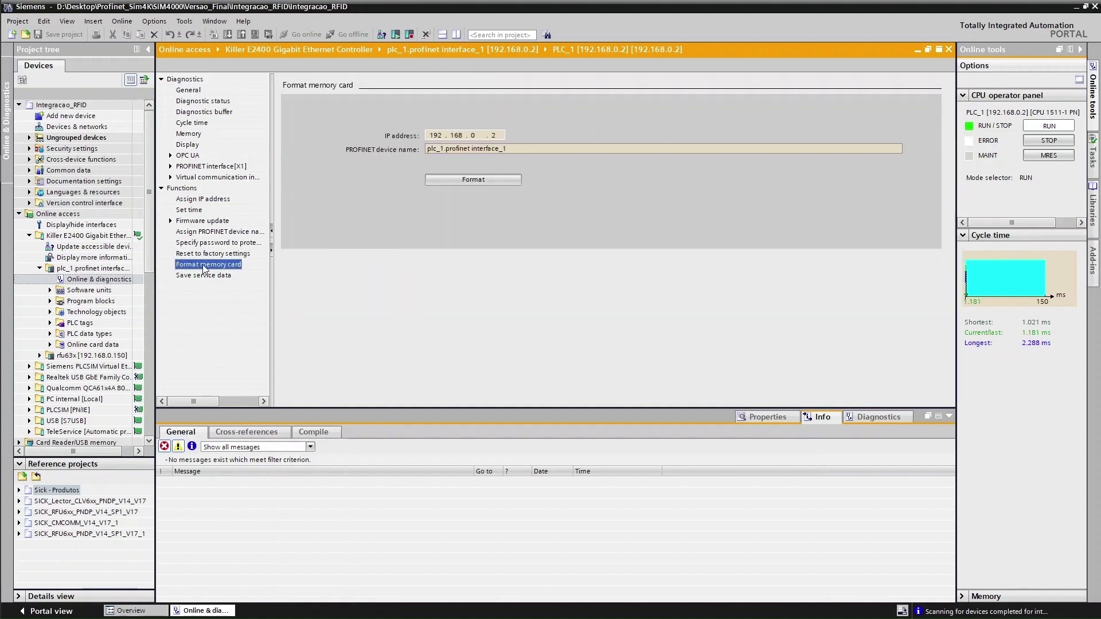
pyautogui.click(475, 180)
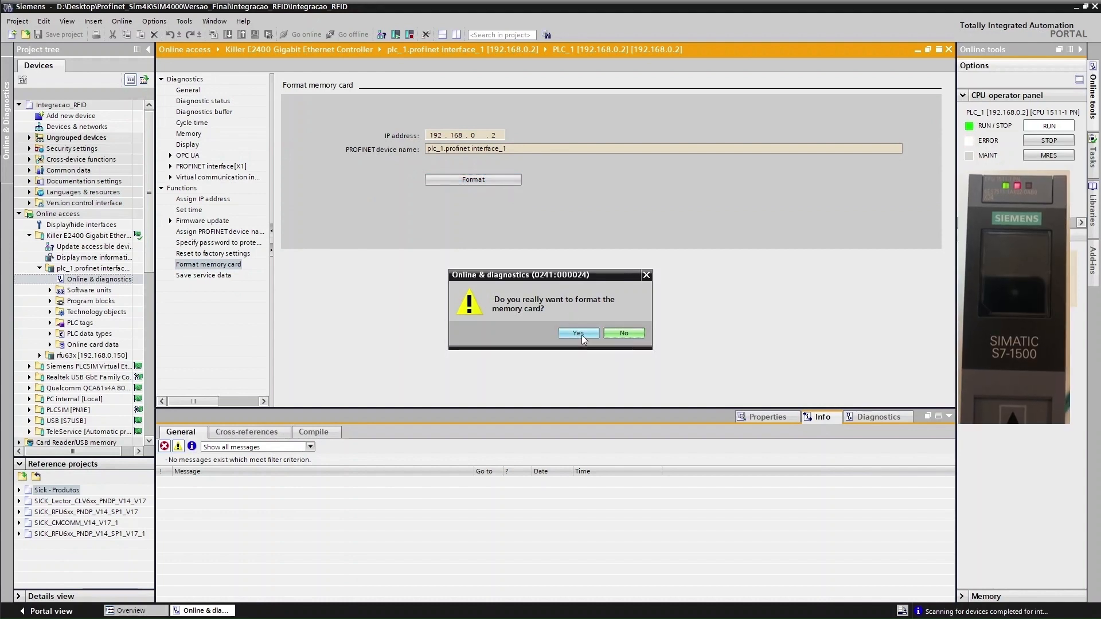
pyautogui.click(579, 333)
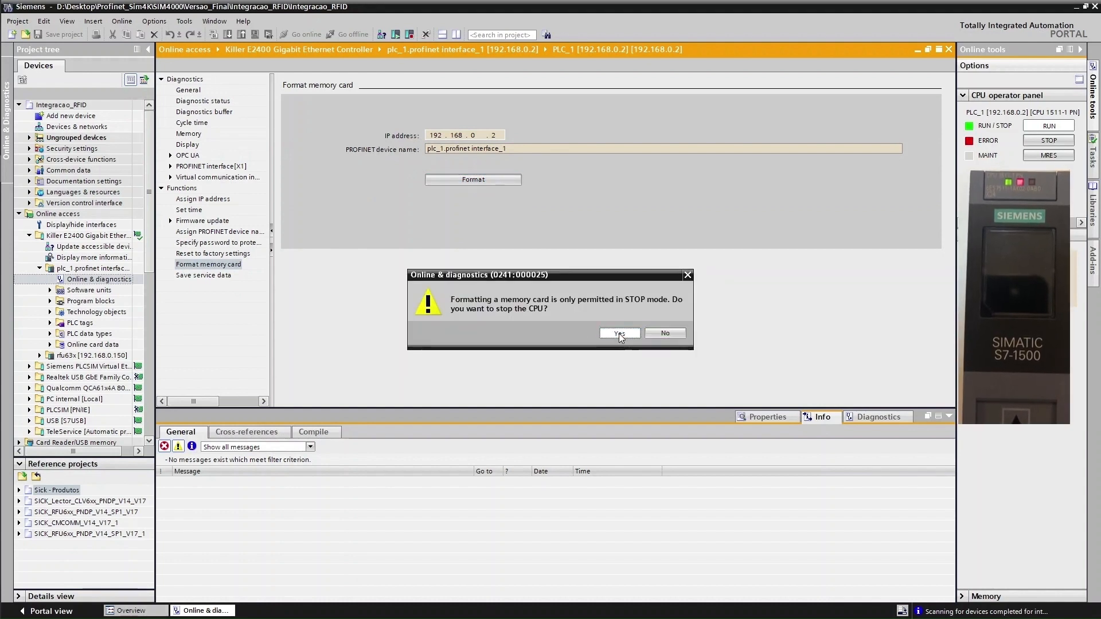
pyautogui.click(618, 333)
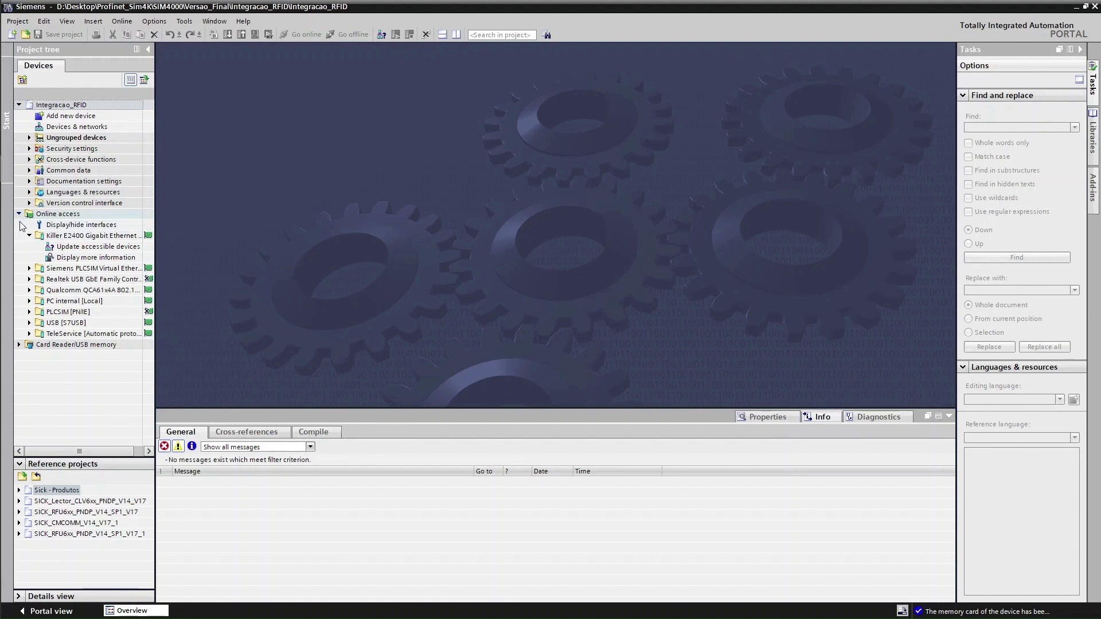
# Rescan the network and open Online & diagnostics for the rfu63x reader at 192.168.0.150
pyautogui.doubleClick(84, 247)
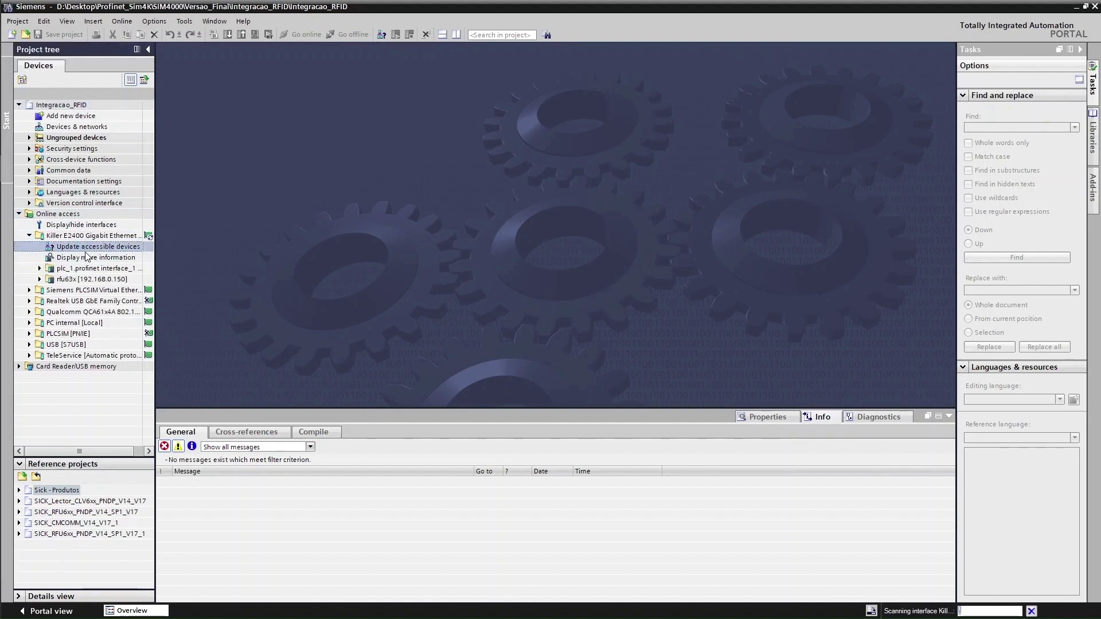
pyautogui.click(40, 268)
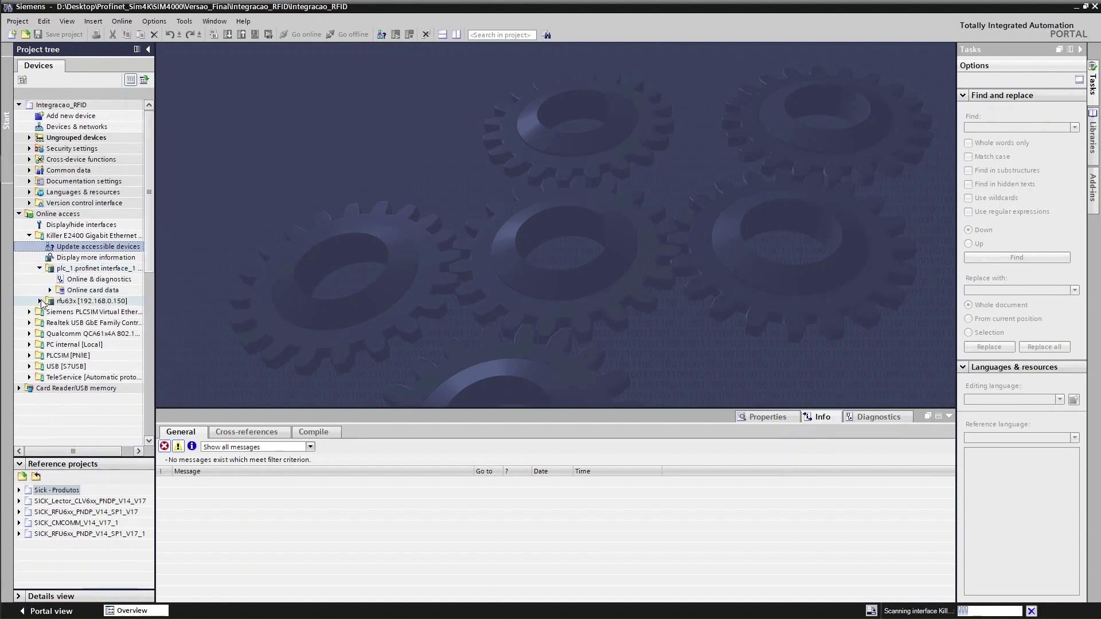
pyautogui.click(75, 301)
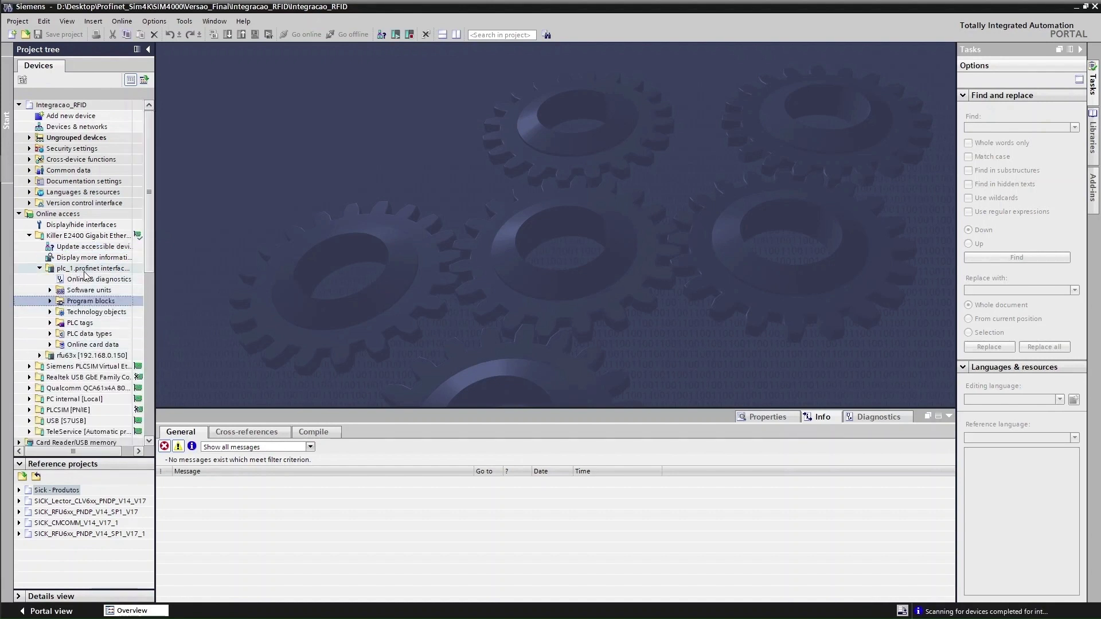
pyautogui.click(40, 269)
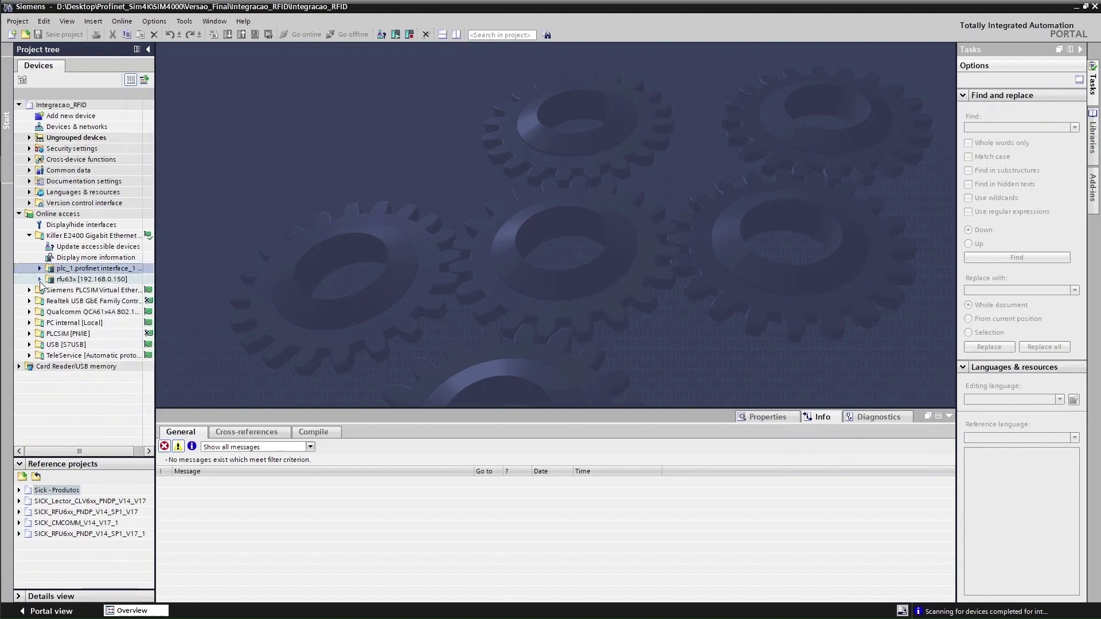
pyautogui.click(39, 281)
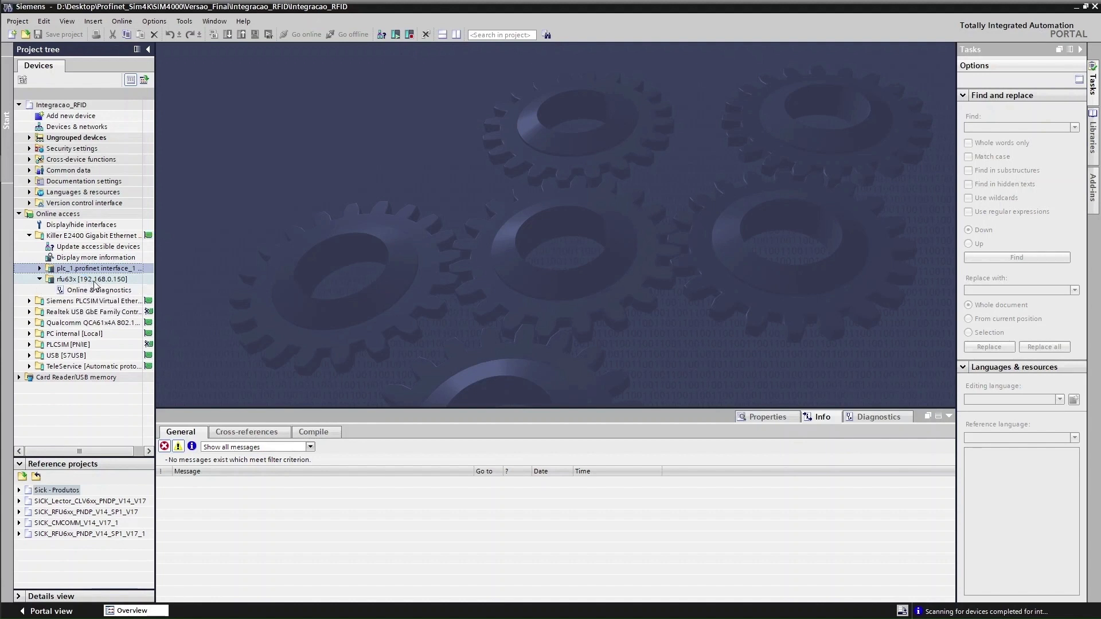
pyautogui.click(92, 291)
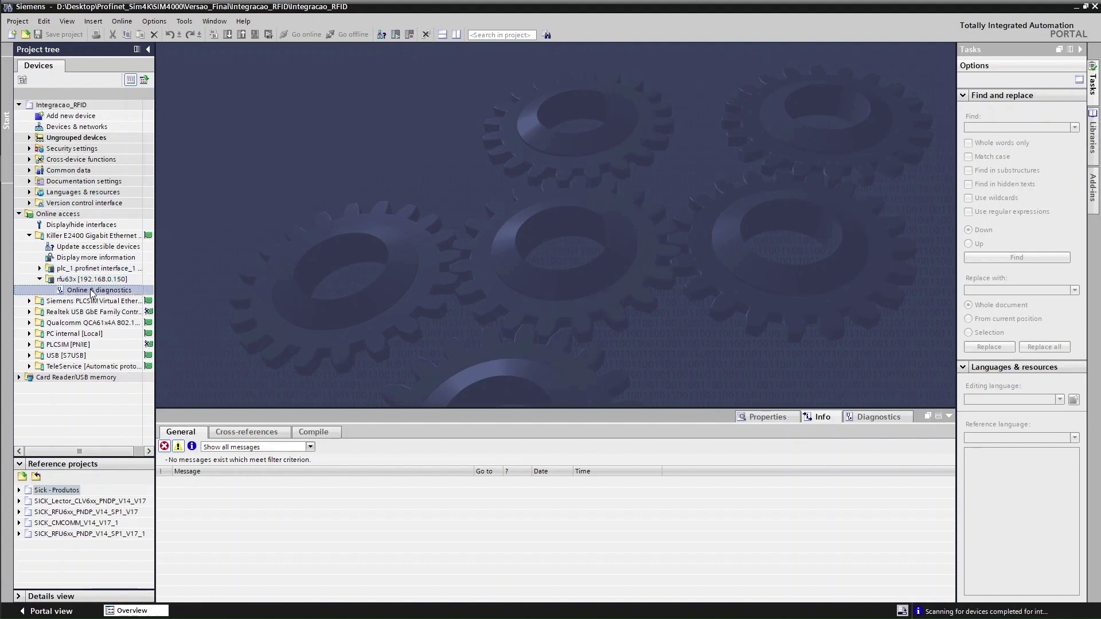
pyautogui.doubleClick(87, 290)
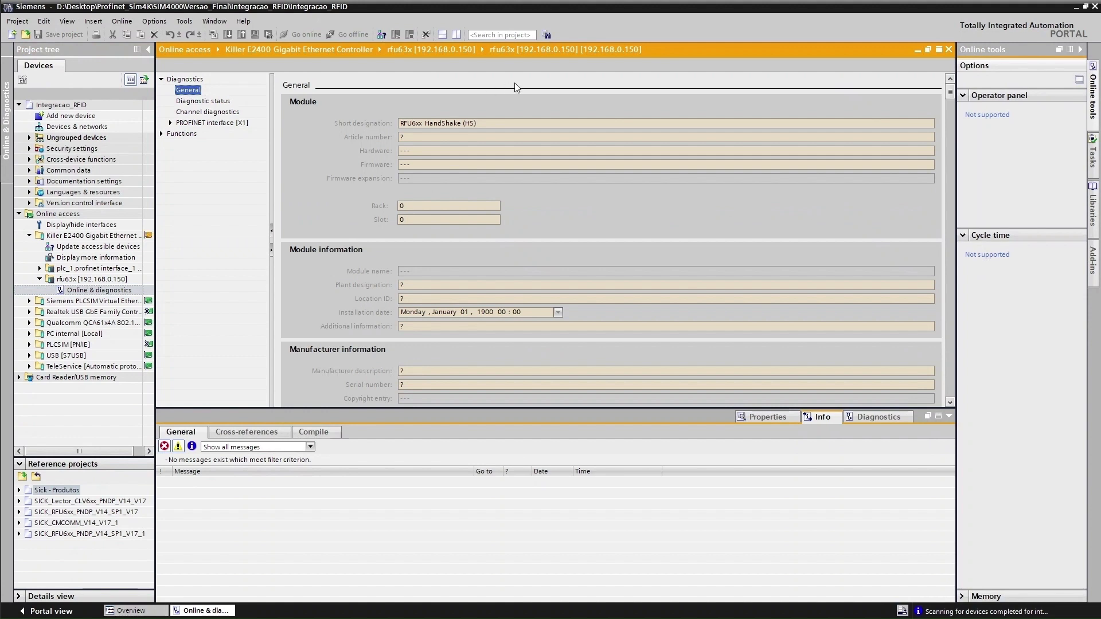
# Review the reader's identification (article number 1054396) and its diagnostic and channel status
pyautogui.moveTo(478, 124); pyautogui.dragTo(391, 126)
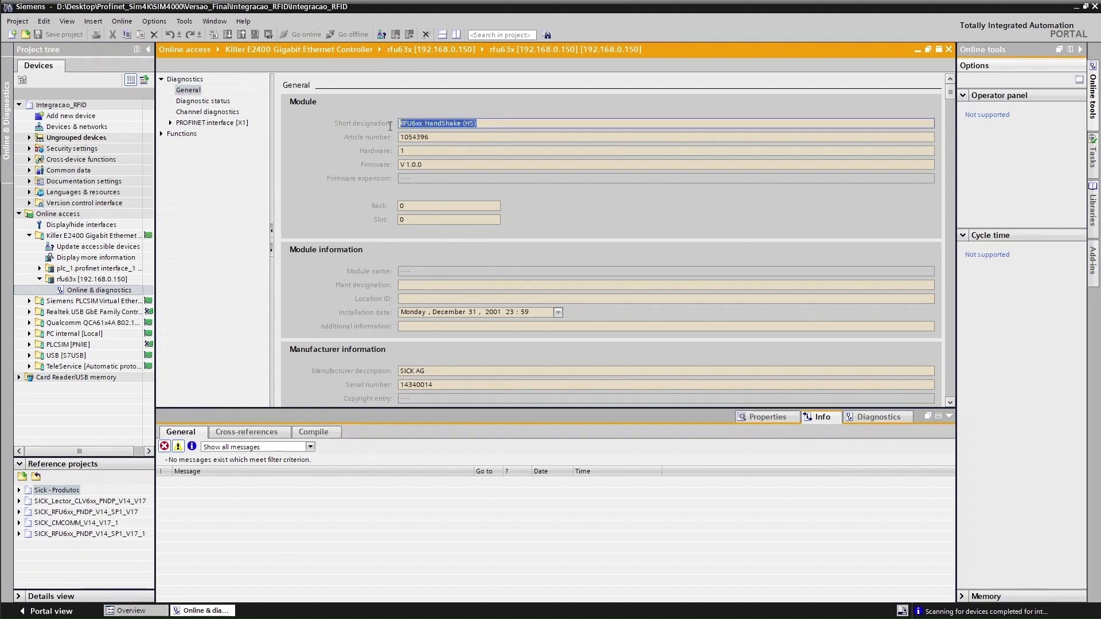
pyautogui.moveTo(454, 139); pyautogui.dragTo(385, 141)
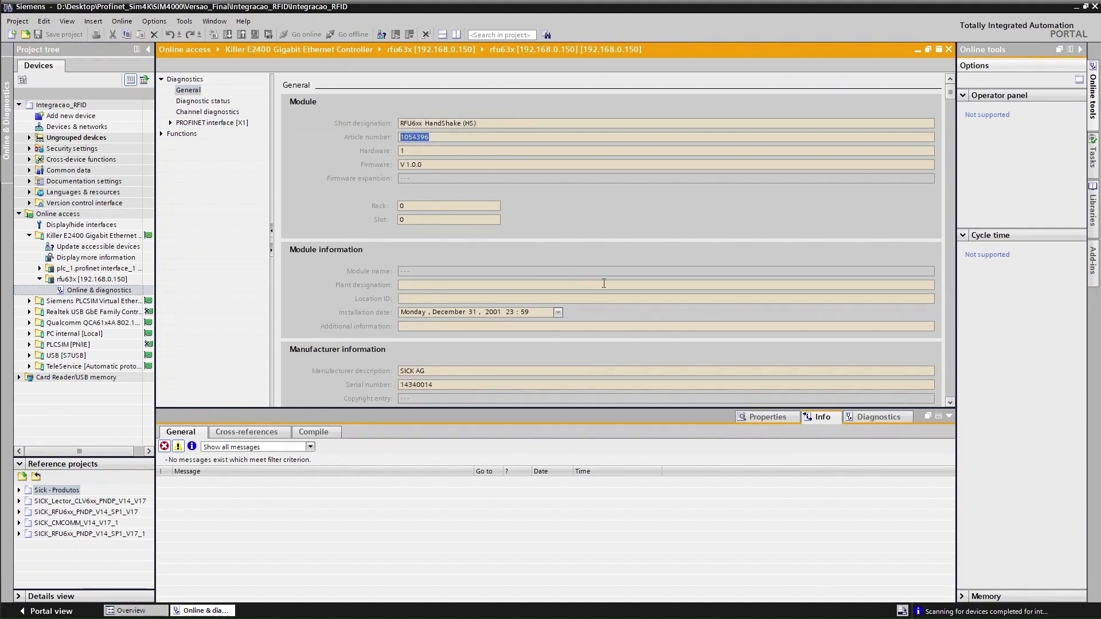
pyautogui.scroll(-3, 591, 304)
pyautogui.moveTo(440, 298); pyautogui.dragTo(400, 285)
pyautogui.click(197, 101)
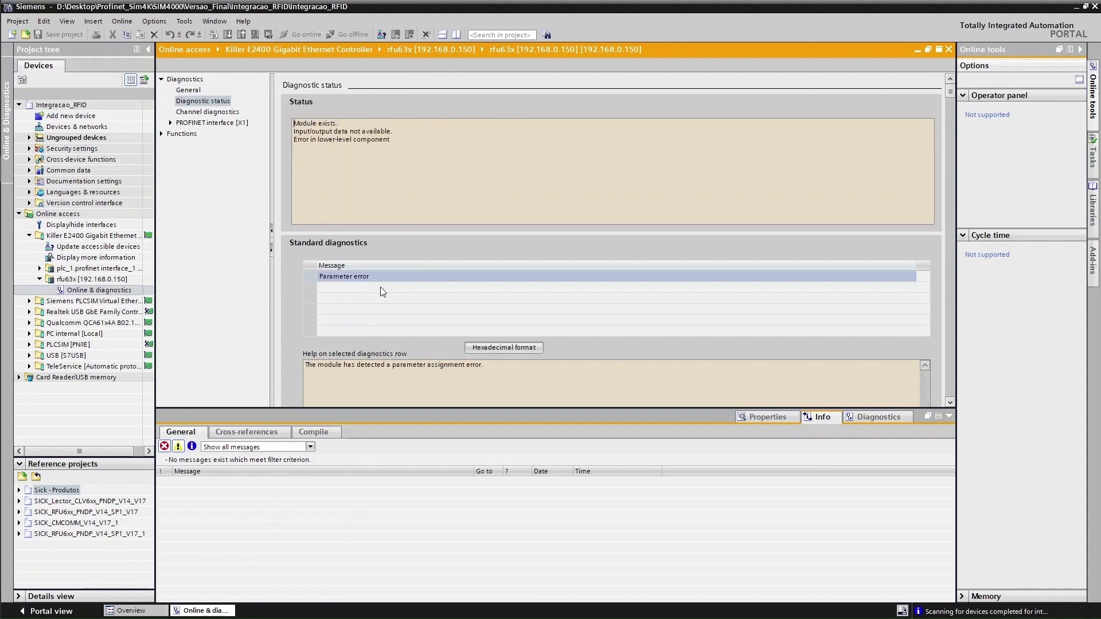
pyautogui.click(208, 113)
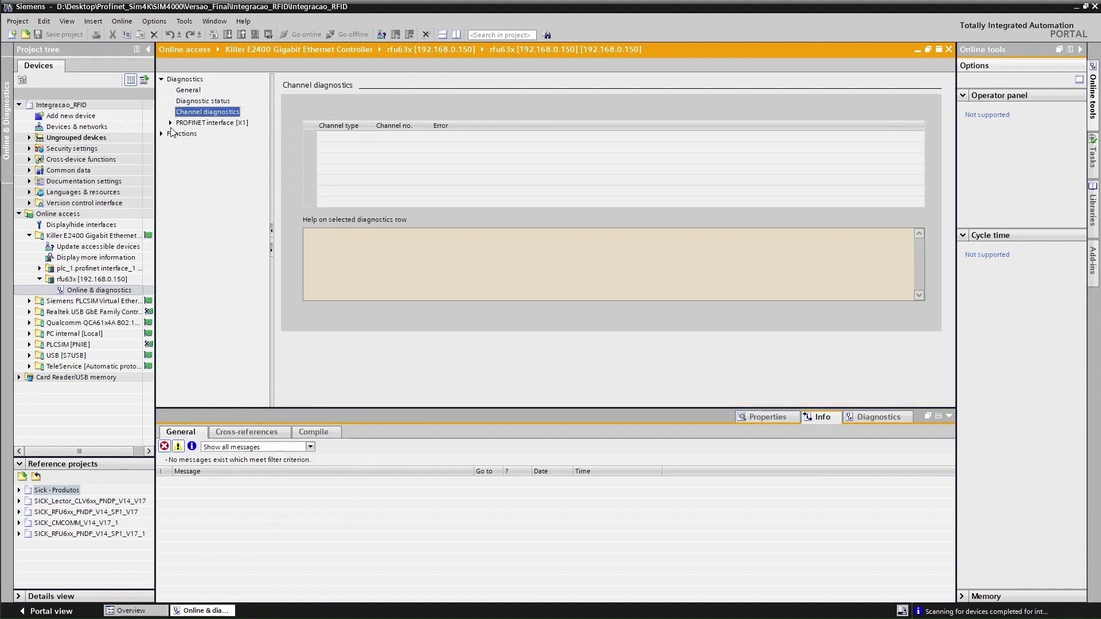
# Check the reader's IP address and PROFINET device name rfu63x, then show its factory-reset page
pyautogui.click(161, 134)
pyautogui.click(199, 145)
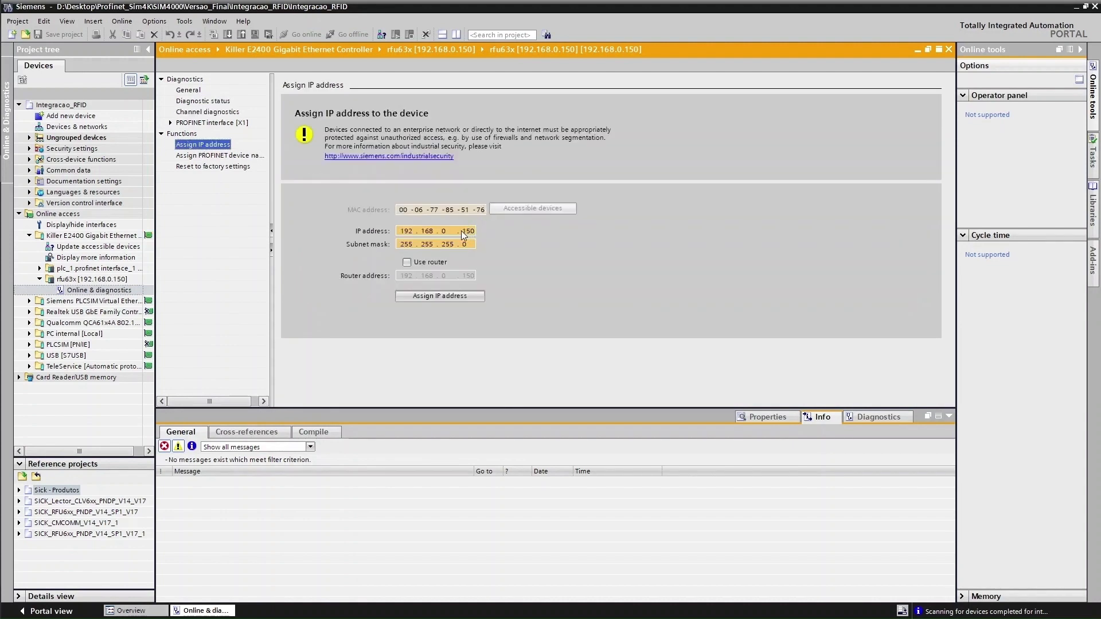
pyautogui.click(217, 156)
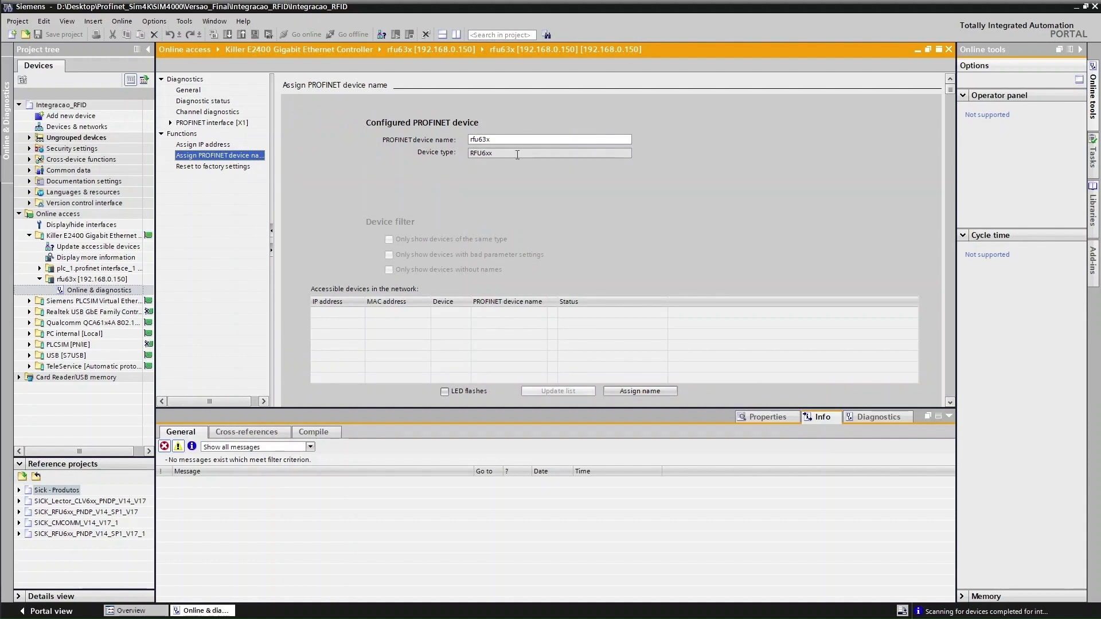
pyautogui.doubleClick(484, 139)
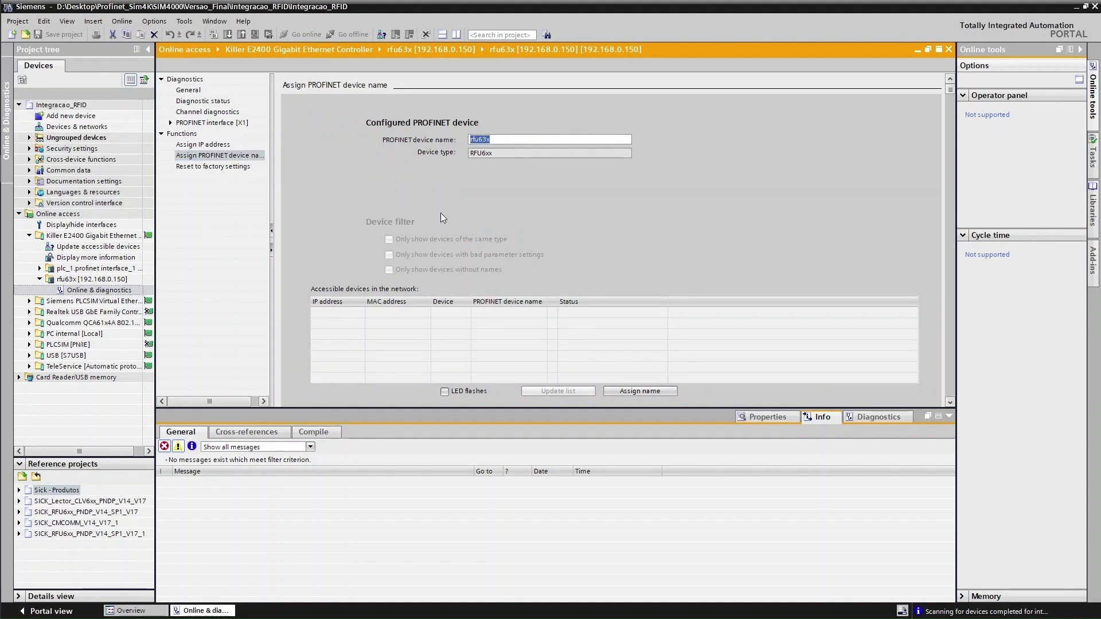
pyautogui.click(220, 168)
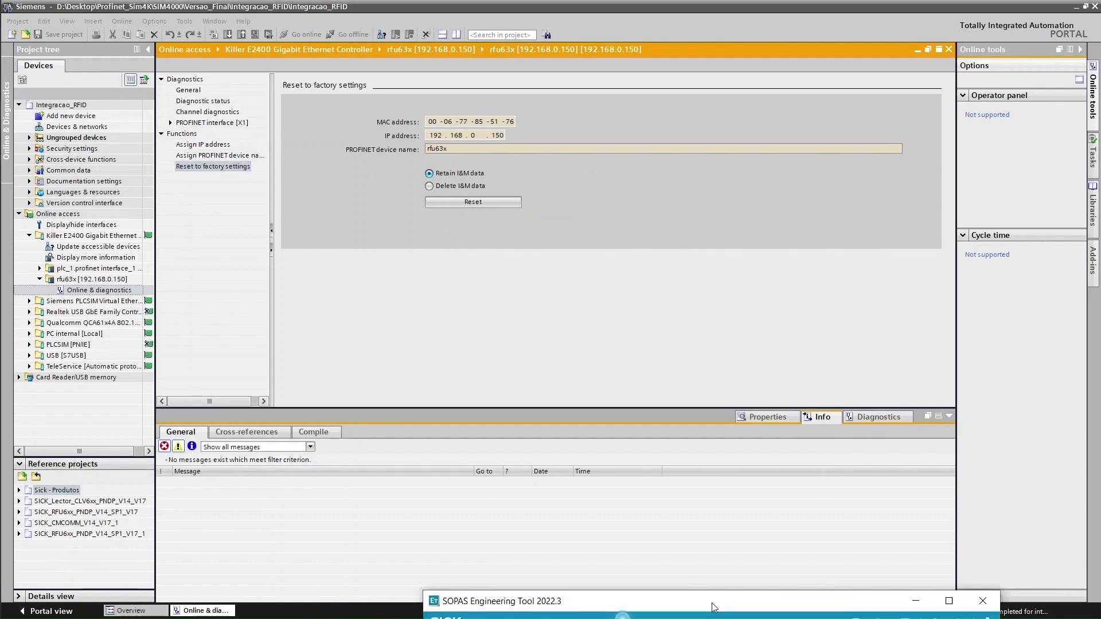
# In SOPAS, view the RFU630E's Ethernet internal fieldbus settings showing Profinet name RFU63x, then return to TIA Portal
pyautogui.click(711, 603)
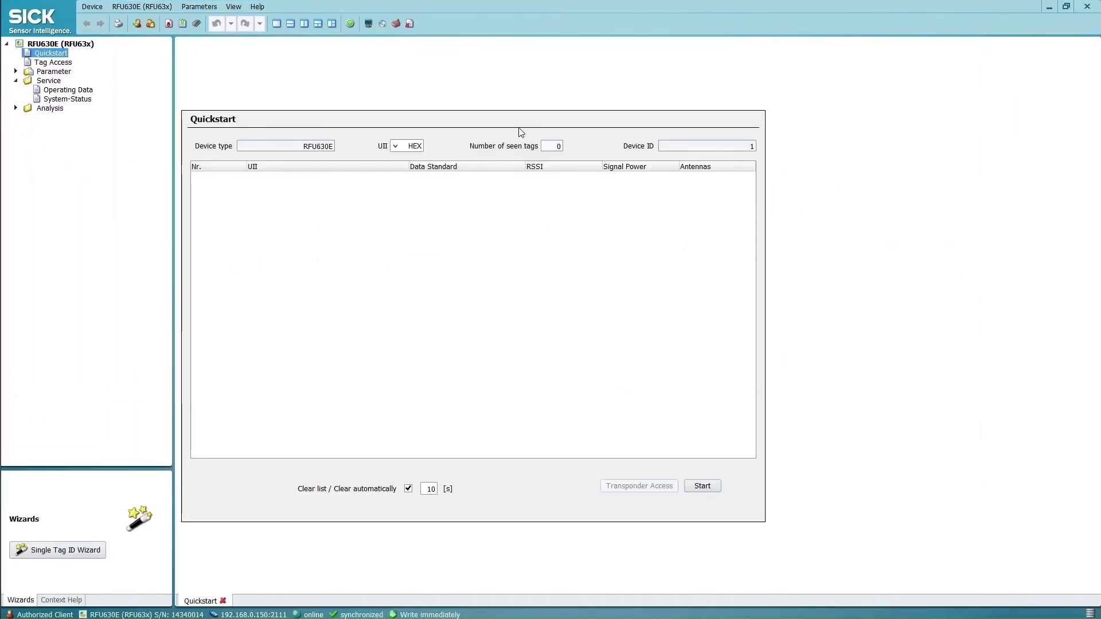
pyautogui.click(16, 72)
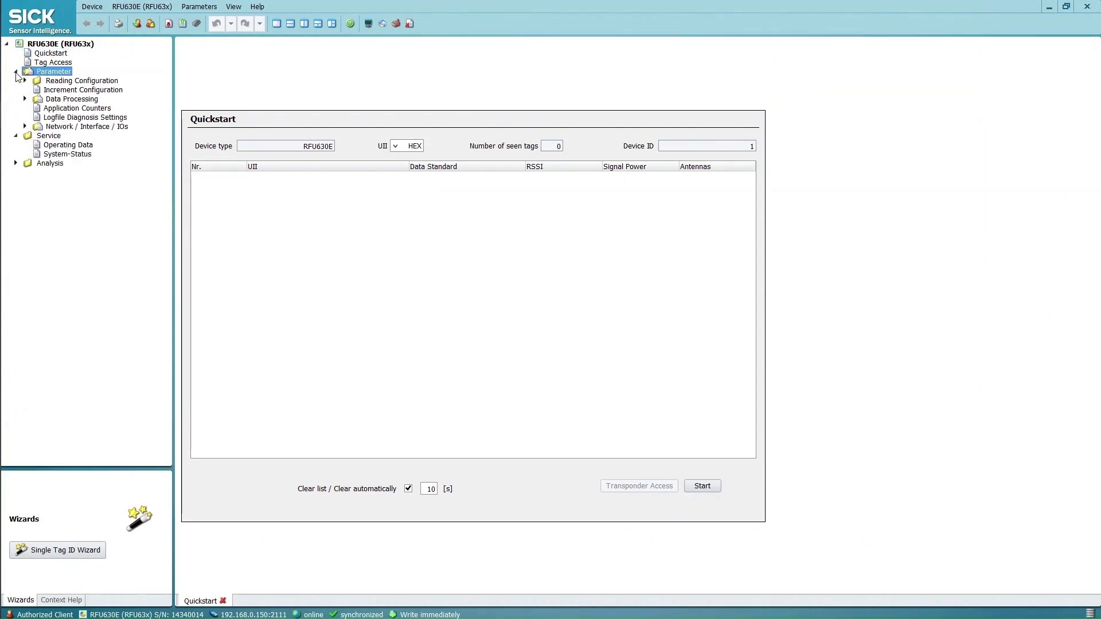
pyautogui.click(26, 126)
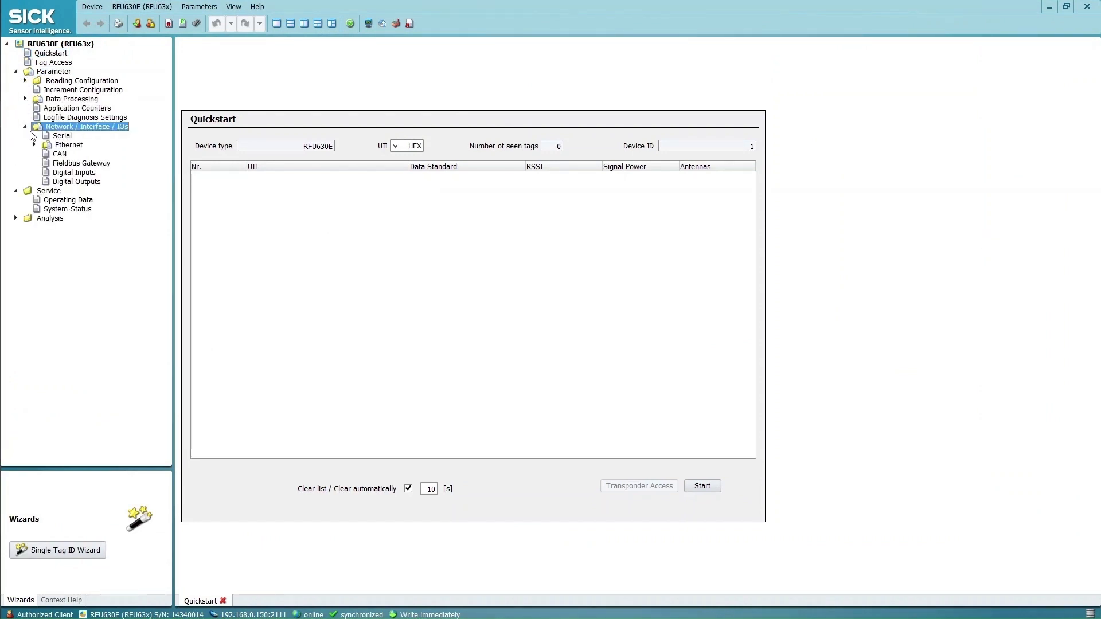
pyautogui.click(62, 145)
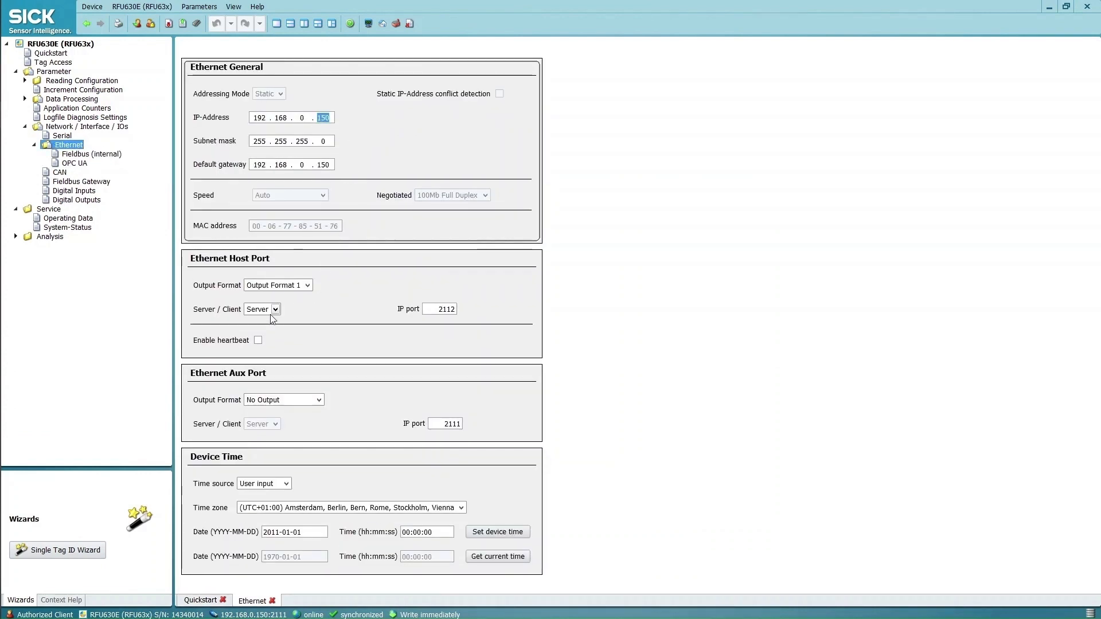
pyautogui.click(88, 155)
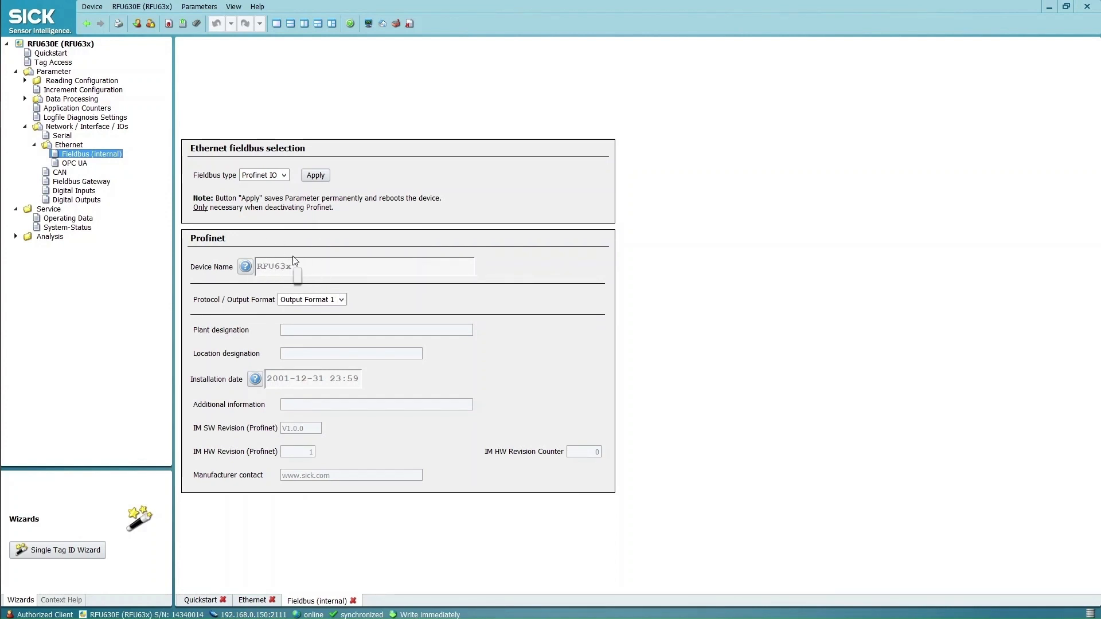
pyautogui.hotkey('alt', 'Tab')
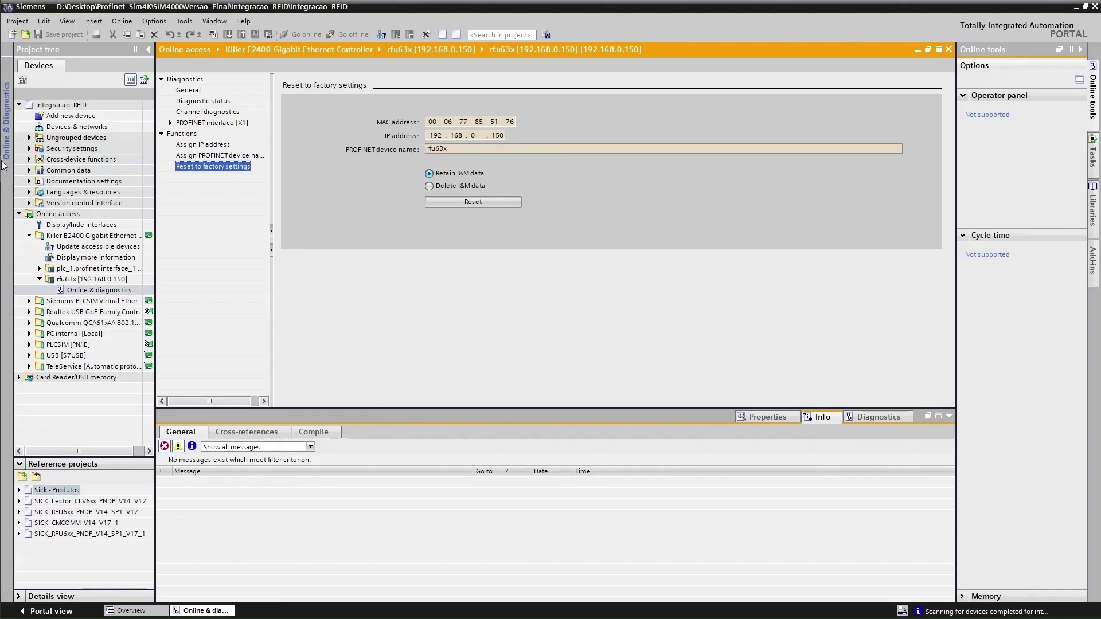
# Add an Unspecified CPU 1500 (6ES7 5XX-XXXXX-XXXX) to the project as PLC_1
pyautogui.click(29, 235)
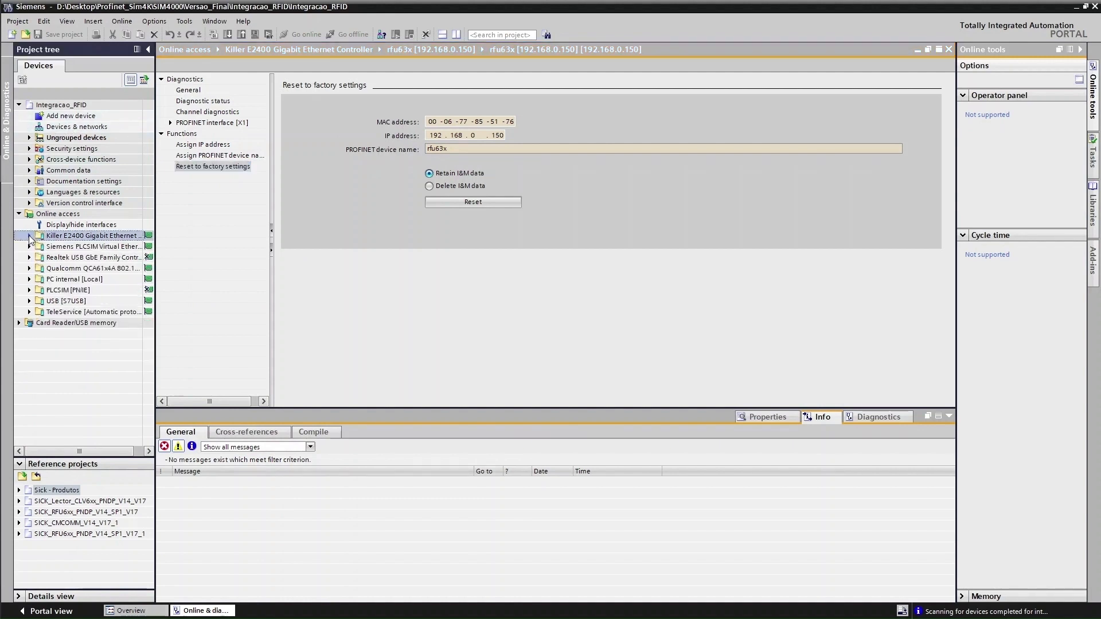
pyautogui.click(19, 214)
pyautogui.doubleClick(71, 115)
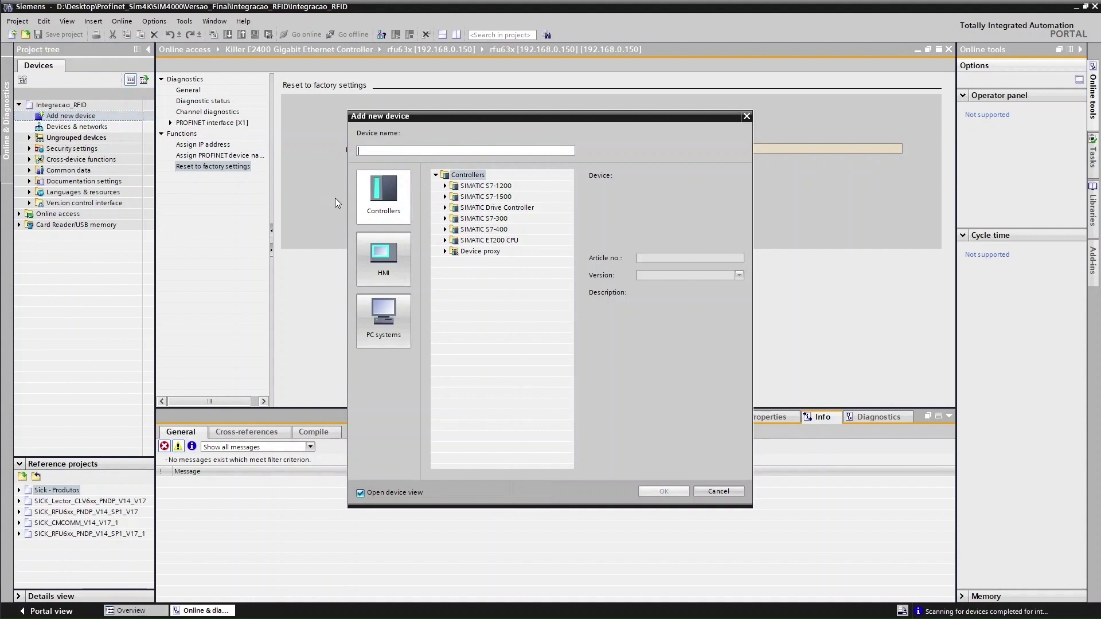
pyautogui.click(445, 197)
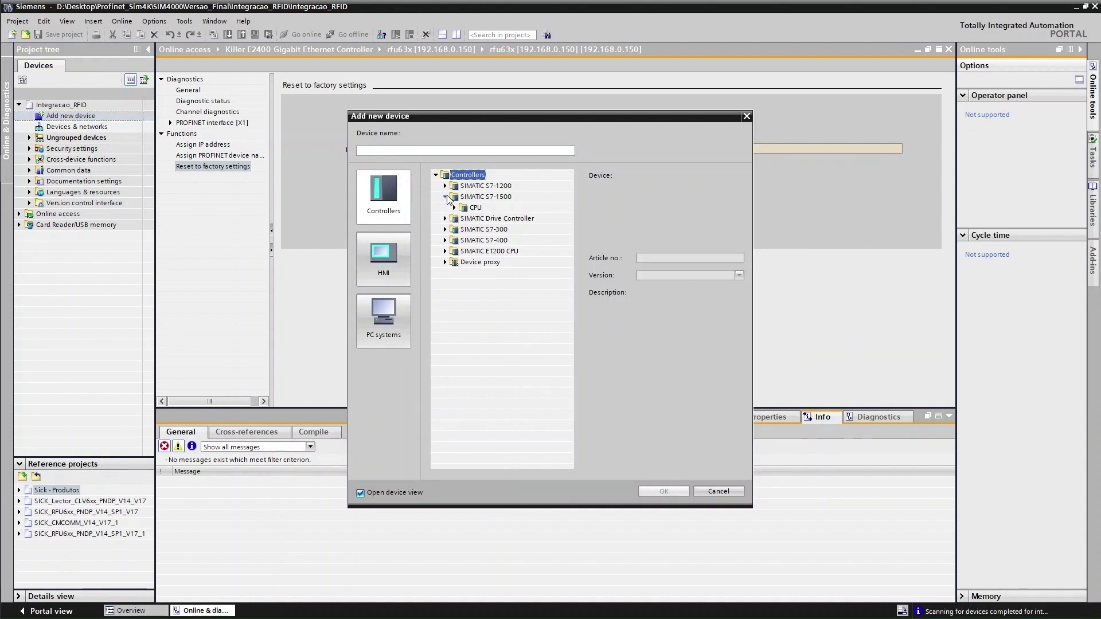
pyautogui.click(454, 207)
pyautogui.scroll(-6, 463, 285)
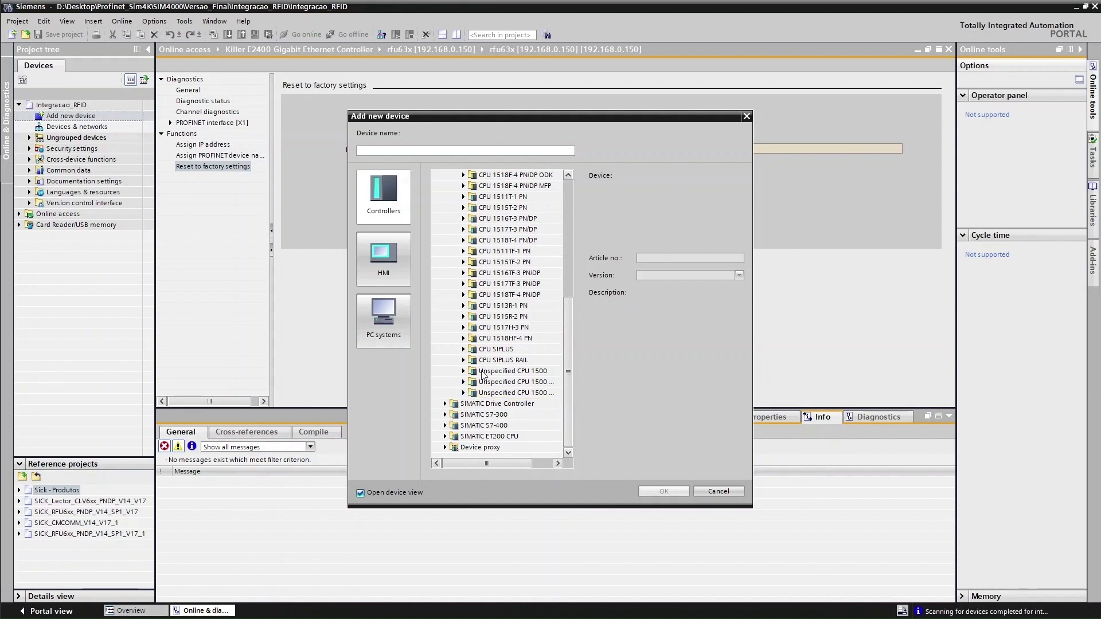
pyautogui.click(463, 371)
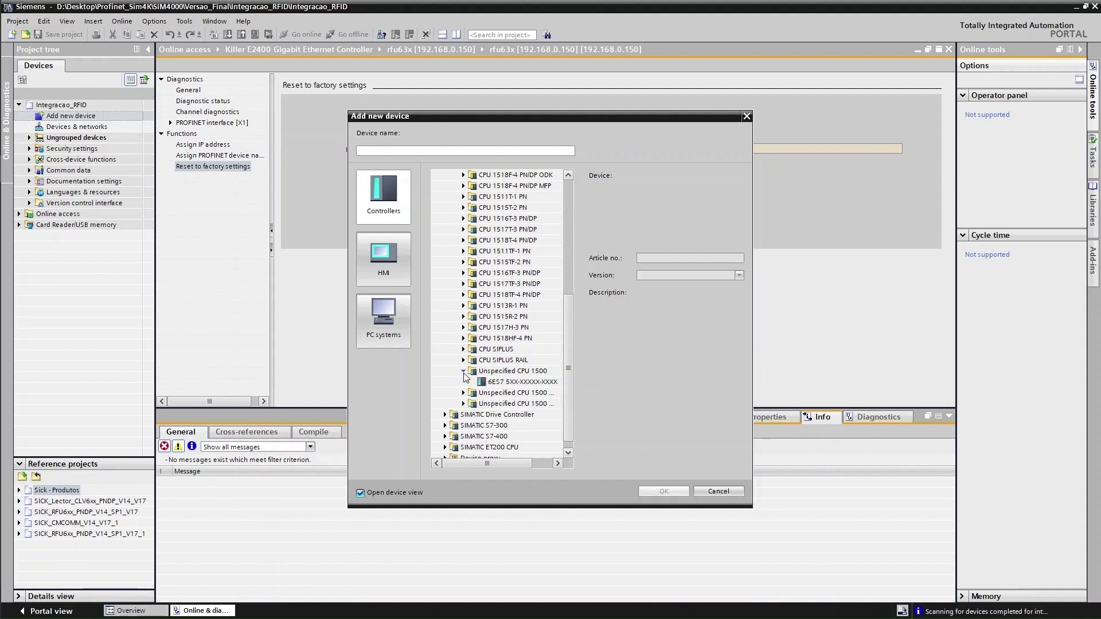
pyautogui.click(512, 372)
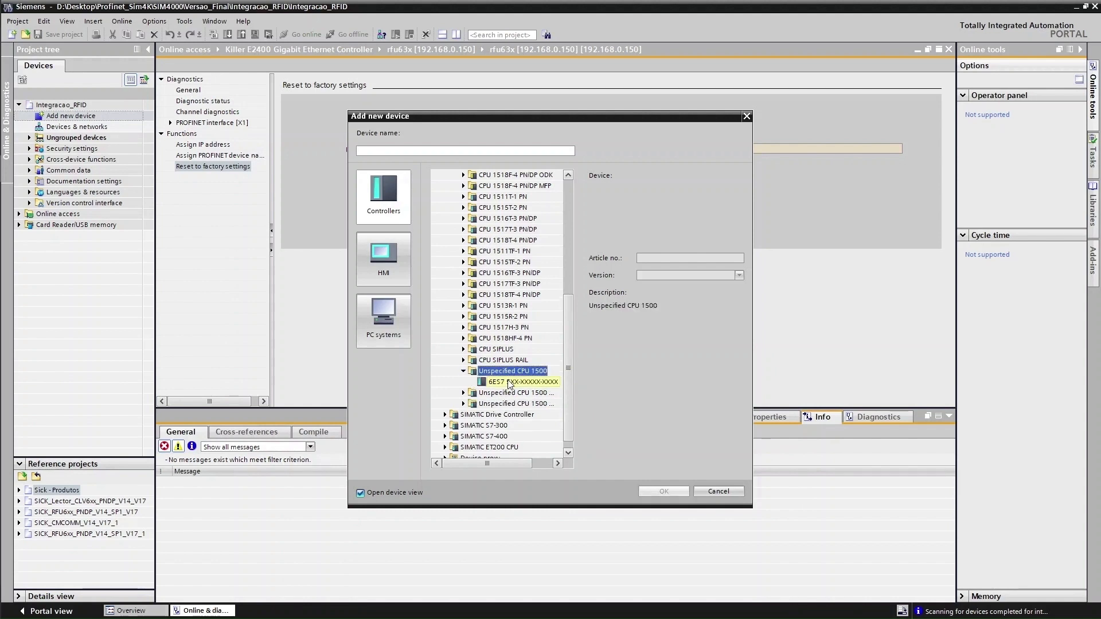
pyautogui.click(511, 383)
pyautogui.press('Return')
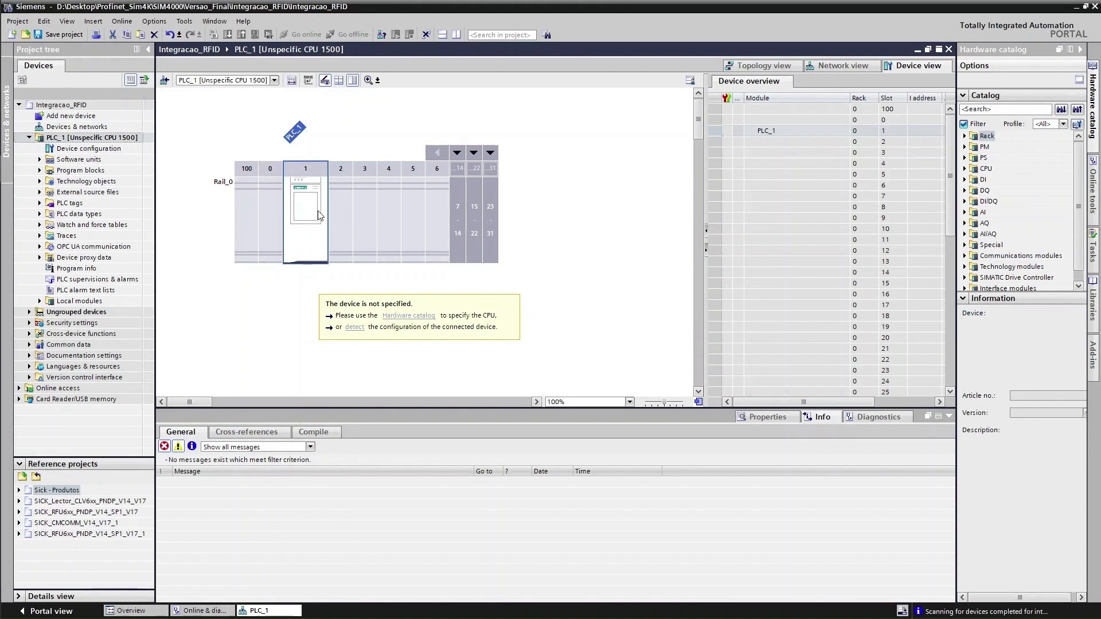
# Search for PLC_1's real hardware through the Killer E2400 Gigabit Ethernet adapter
pyautogui.click(352, 327)
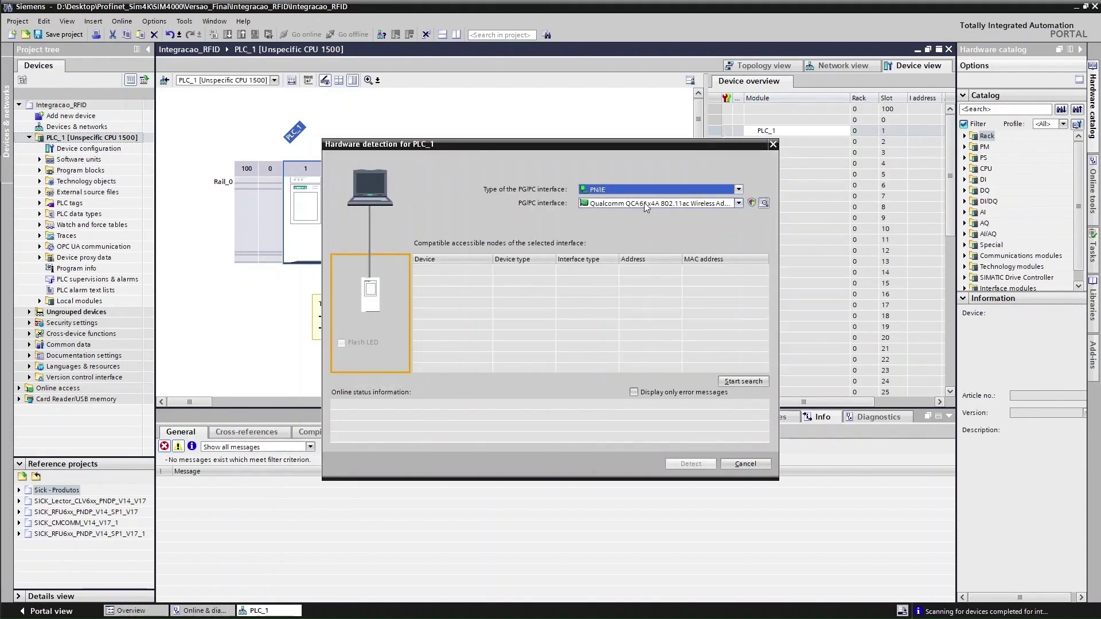
pyautogui.click(730, 204)
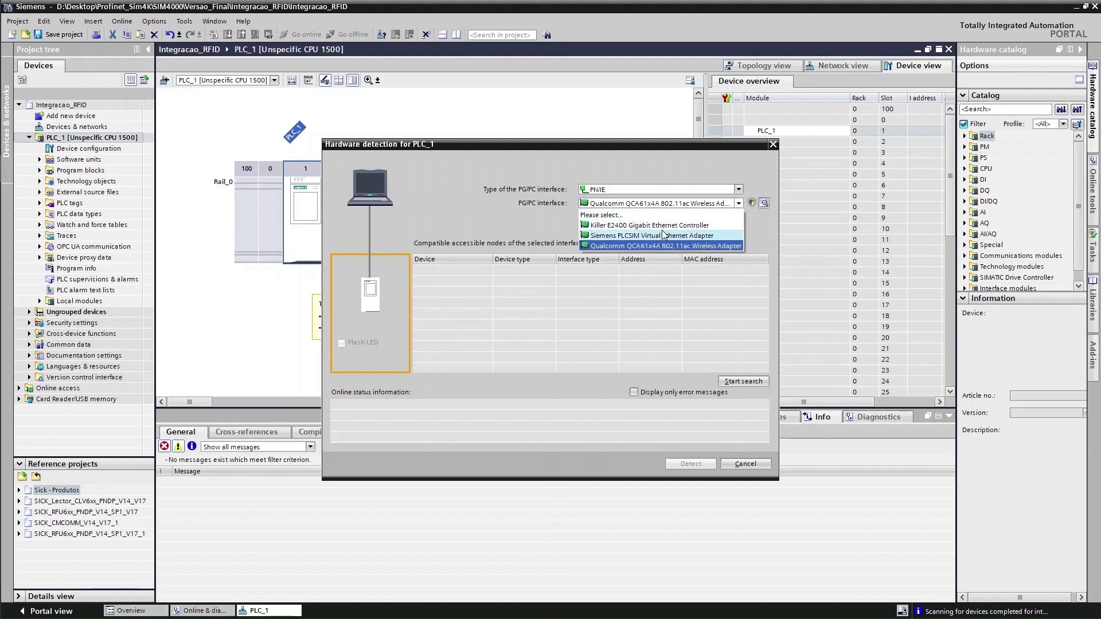
pyautogui.click(654, 225)
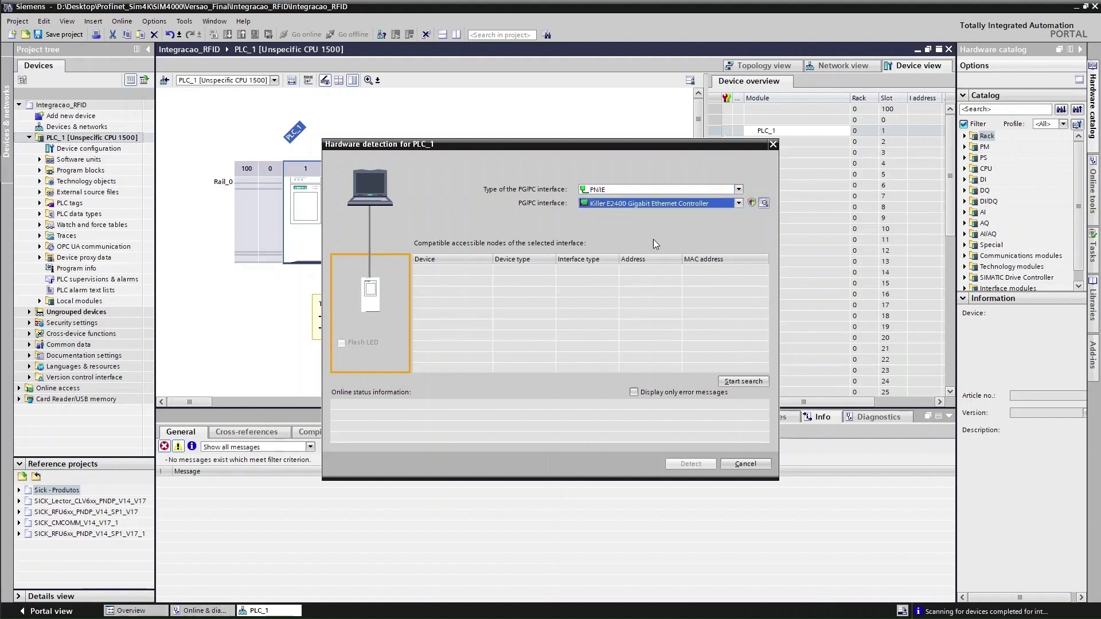
pyautogui.click(745, 381)
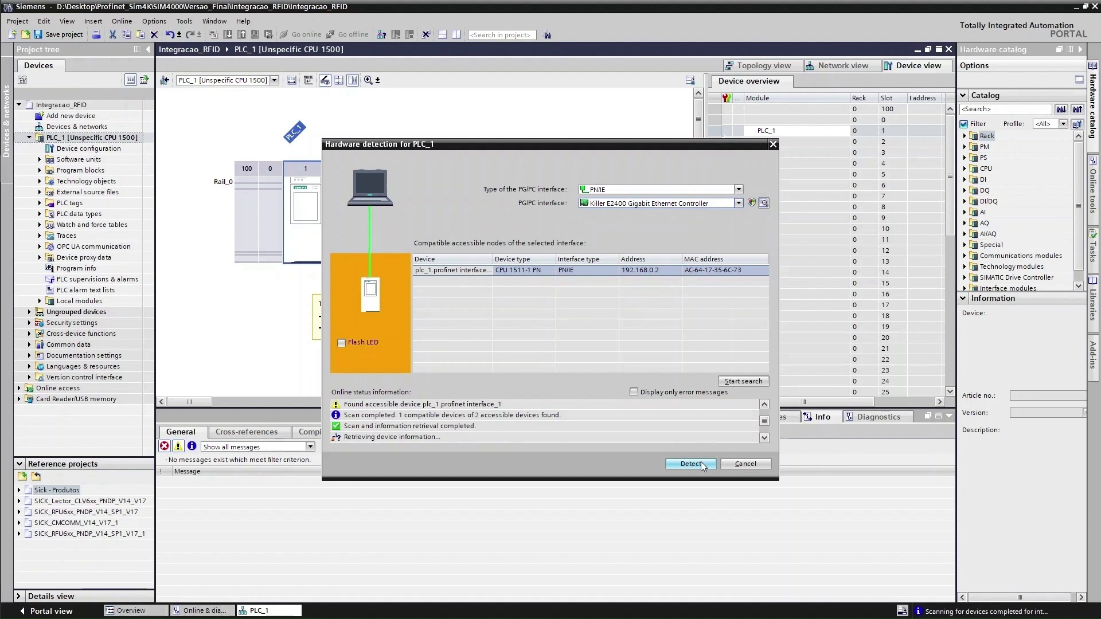
# Flash the found CPU 1511-1 PN's LEDs to identify it, then detect its configuration
pyautogui.click(341, 344)
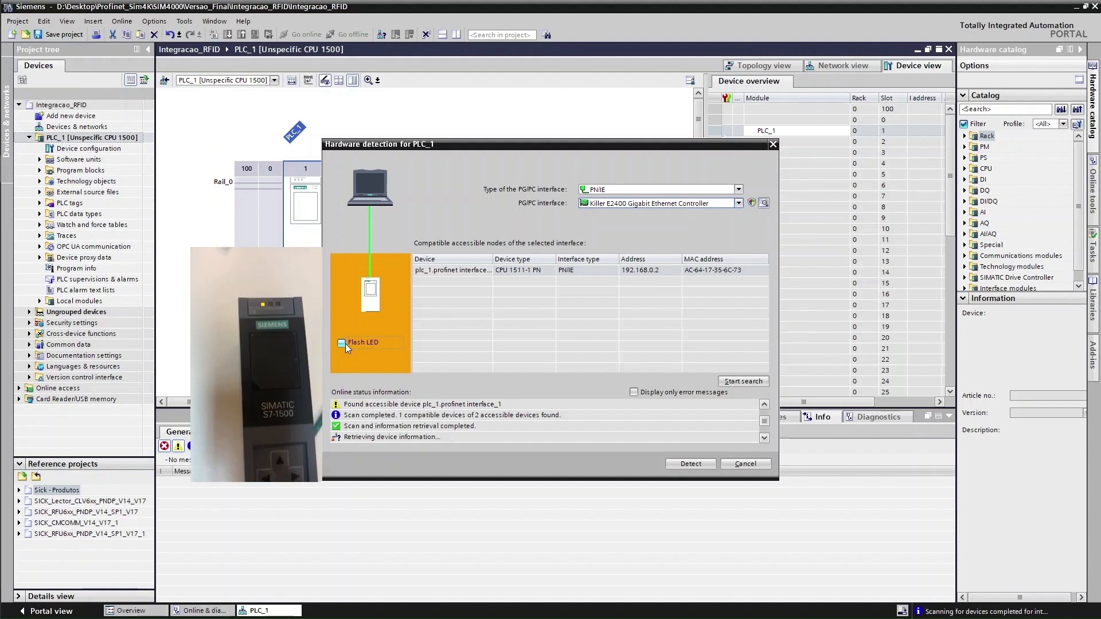
pyautogui.click(342, 343)
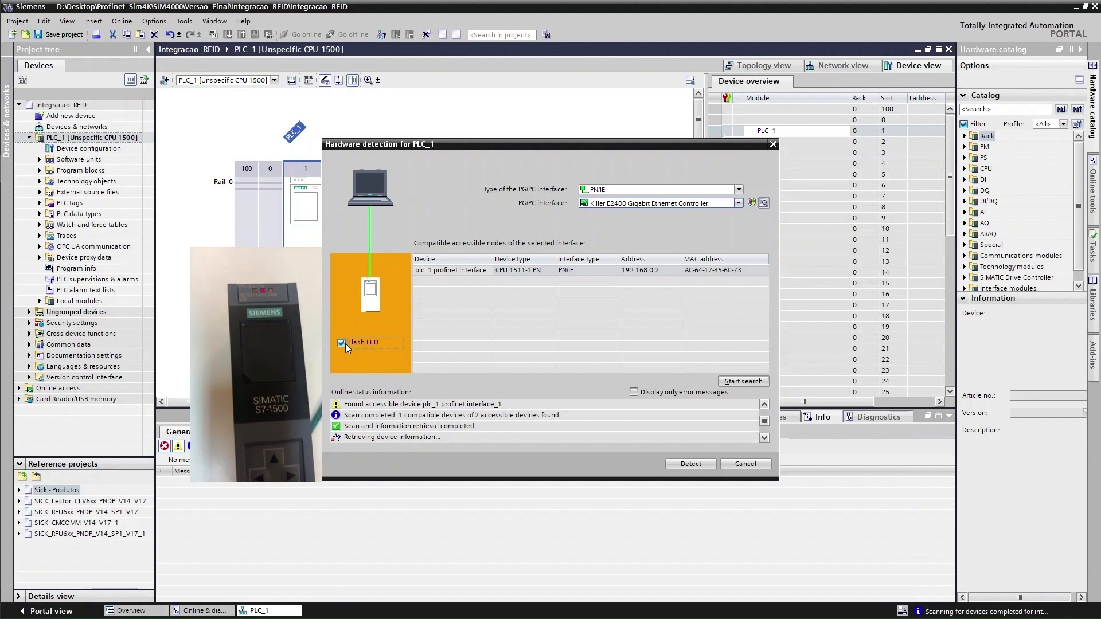
pyautogui.click(342, 343)
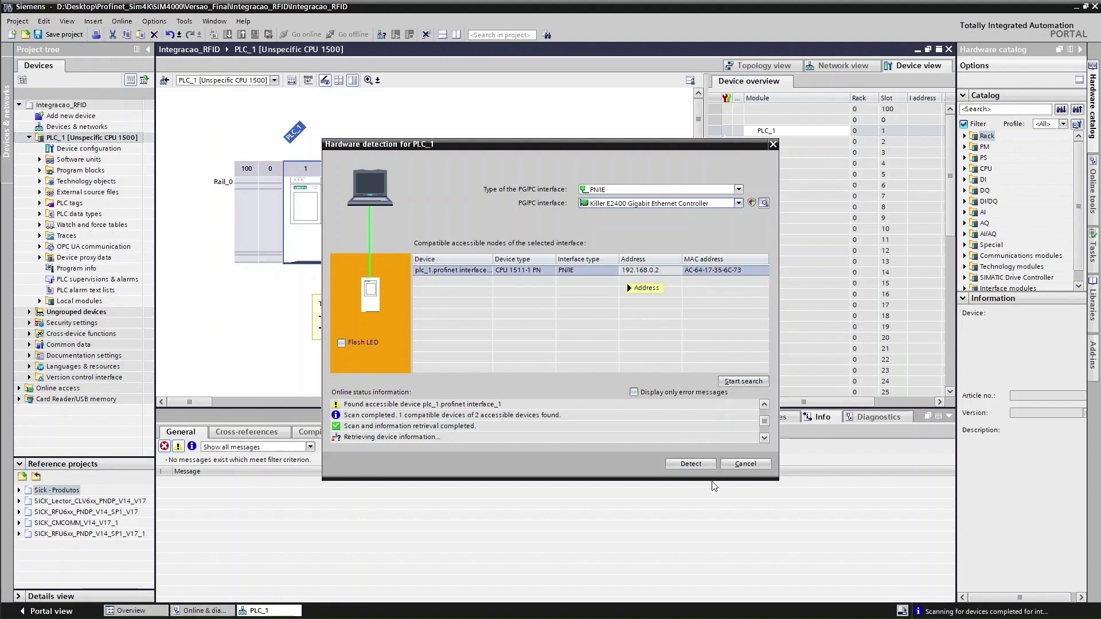
pyautogui.click(703, 461)
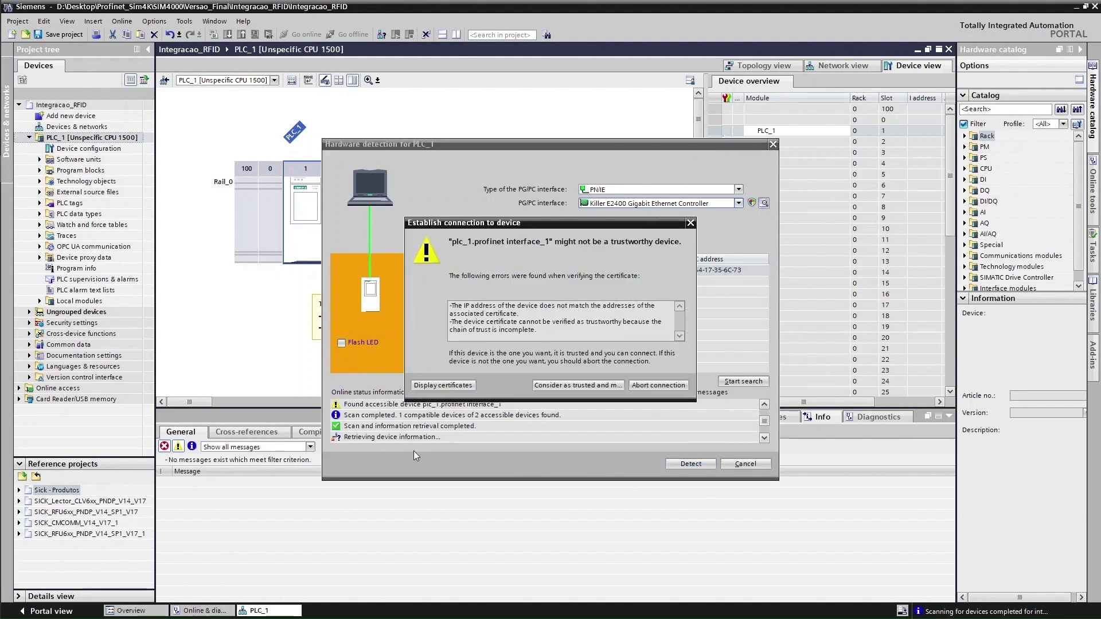
# Trust the device connection and finish PLC security settings with confidential data protection off
pyautogui.click(575, 387)
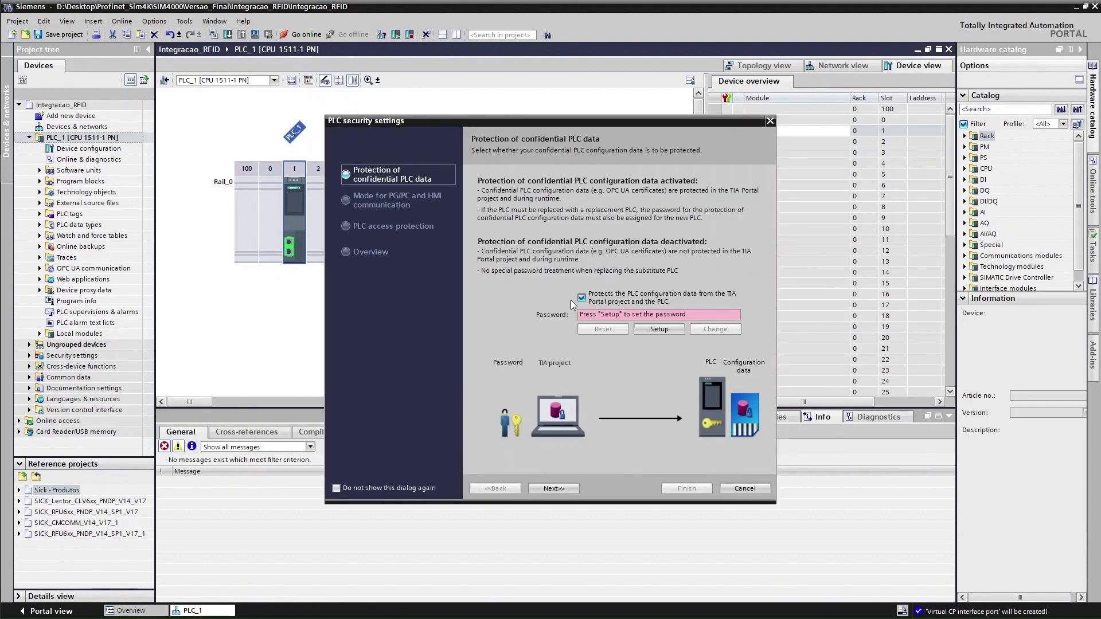
pyautogui.click(582, 298)
pyautogui.click(582, 298)
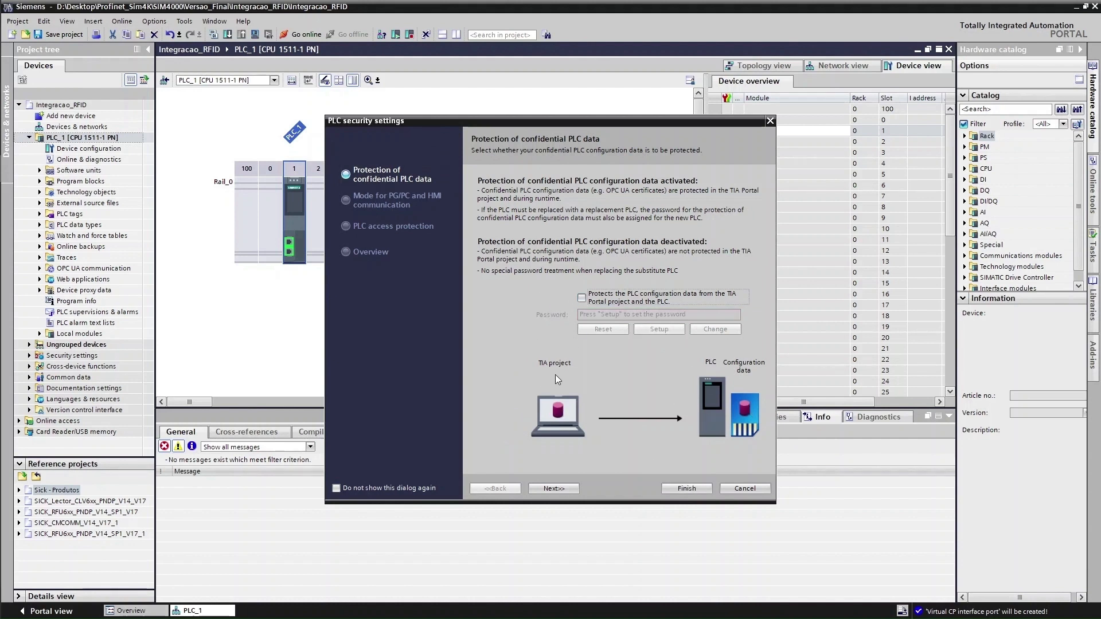
pyautogui.click(687, 489)
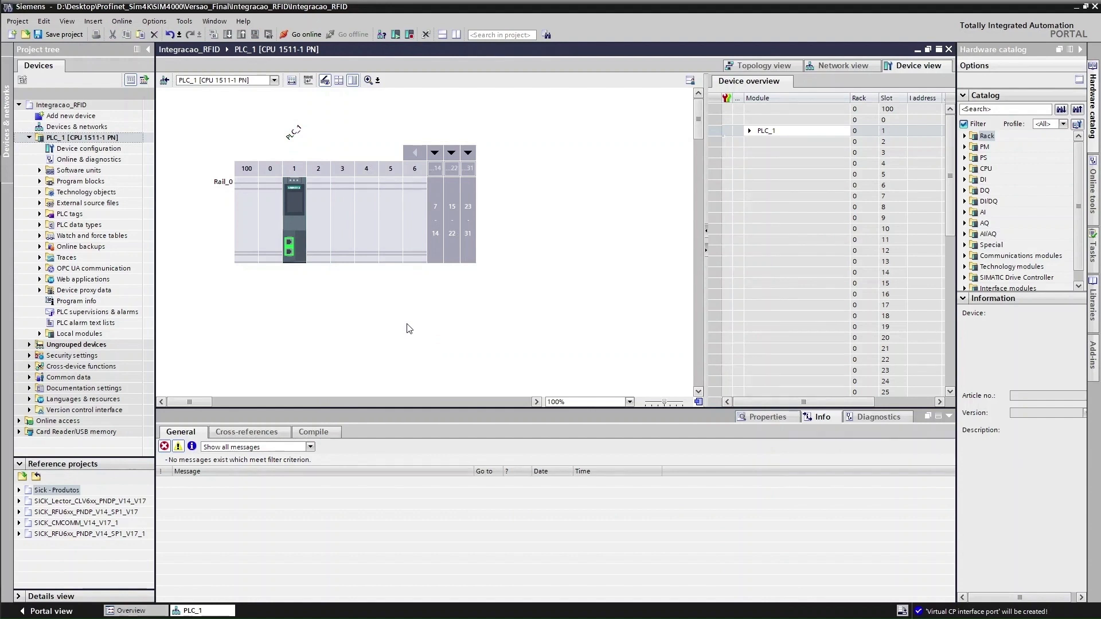
# Start downloading hardware and software changes to PLC_1
pyautogui.rightClick(298, 205)
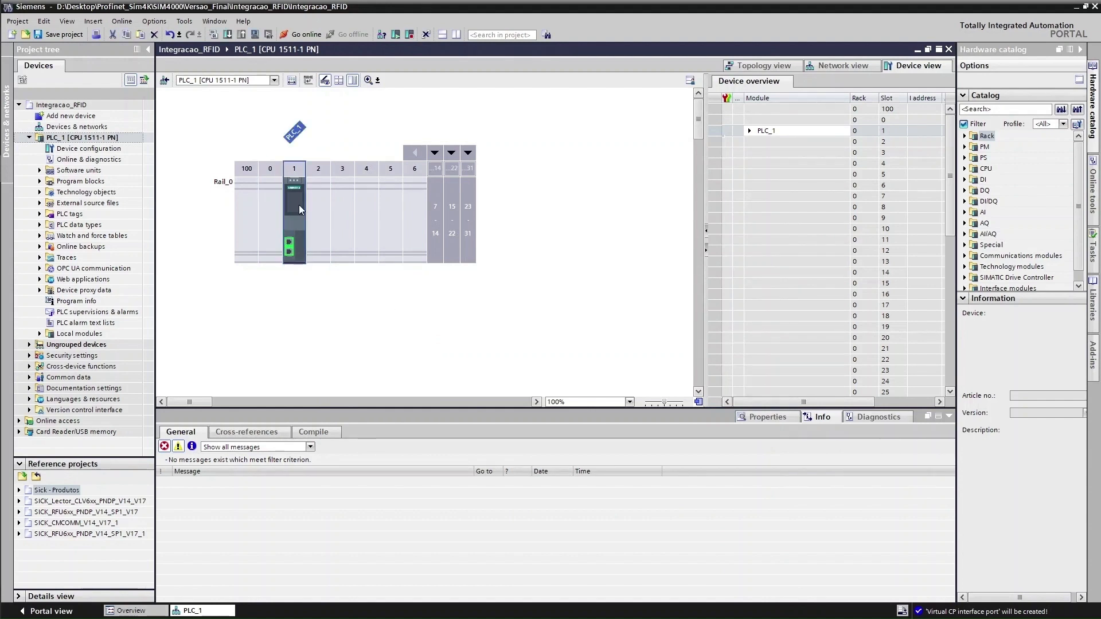
pyautogui.moveTo(387, 320)
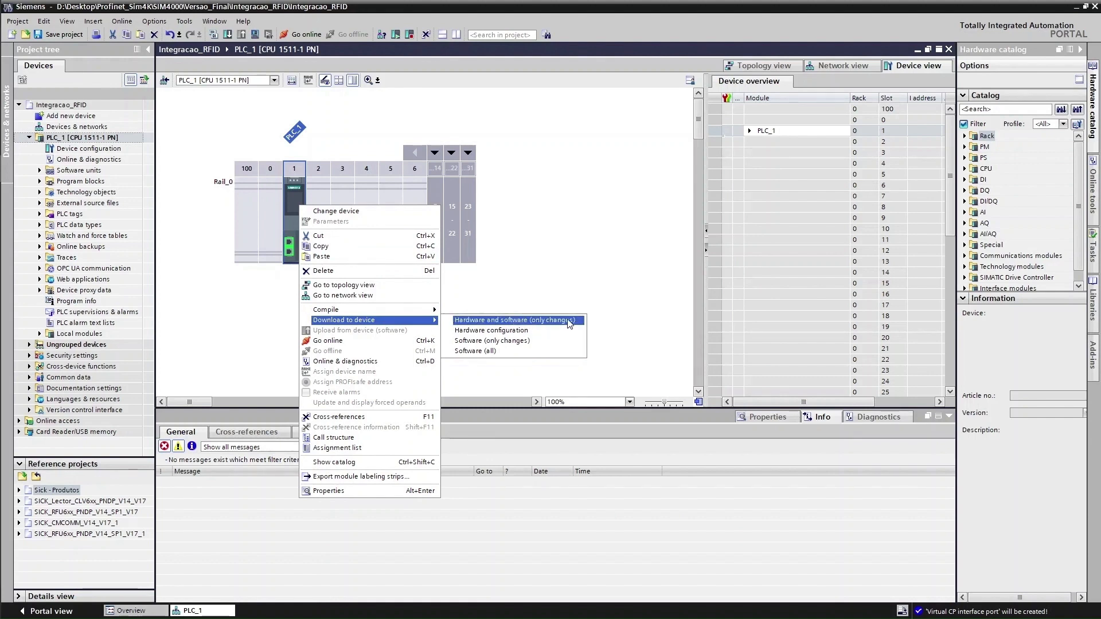
pyautogui.click(570, 322)
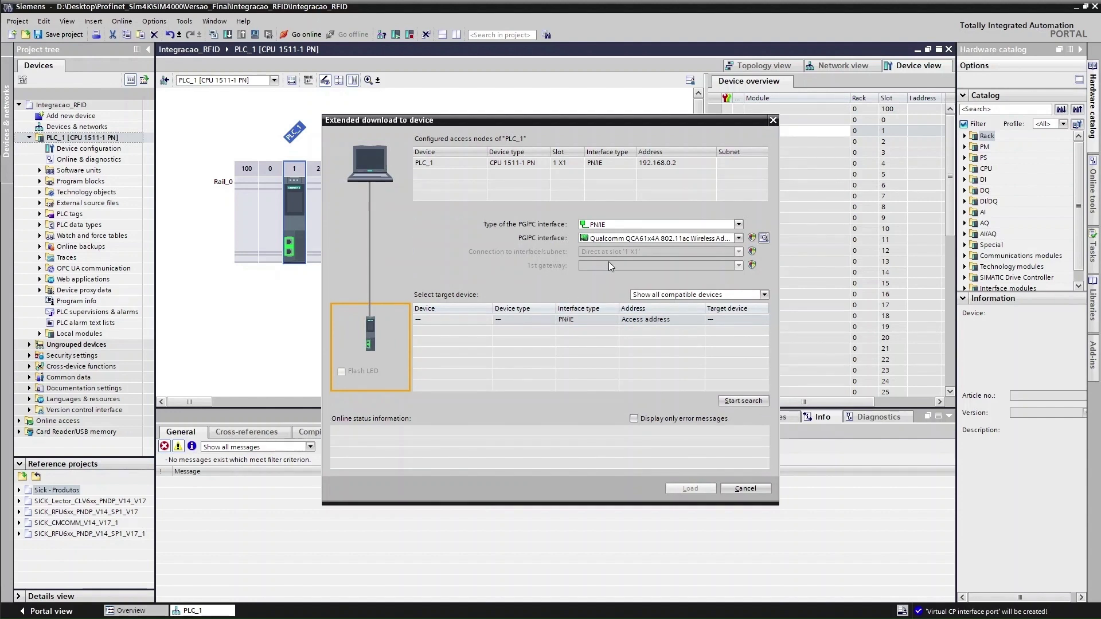
# Search via the Killer E2400 adapter and load to the CPU at 192.168.0.2
pyautogui.click(624, 238)
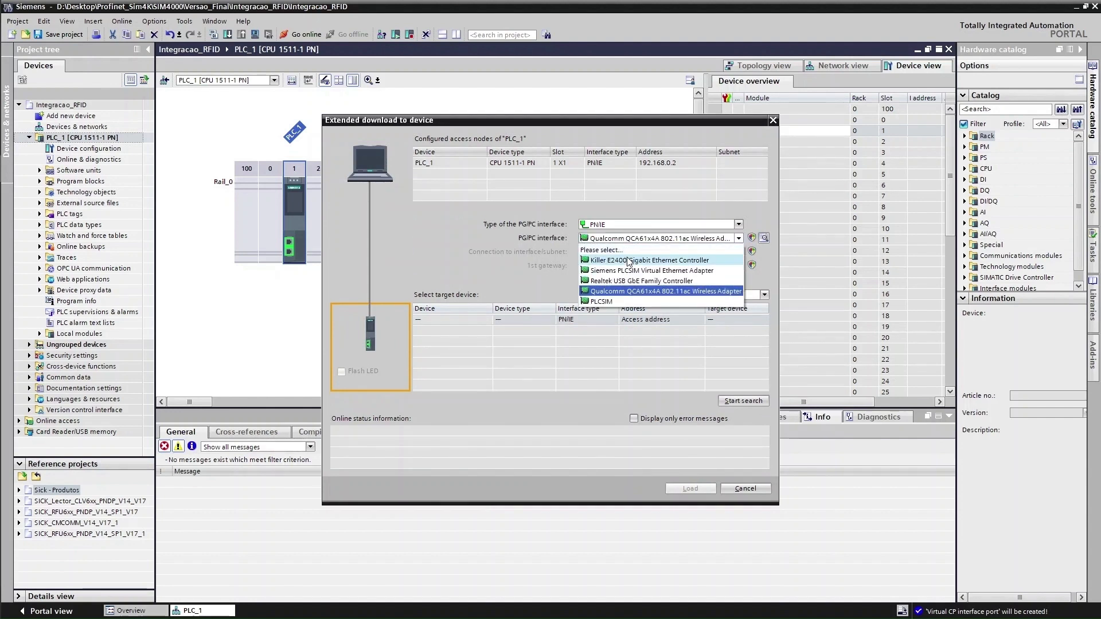
pyautogui.click(627, 258)
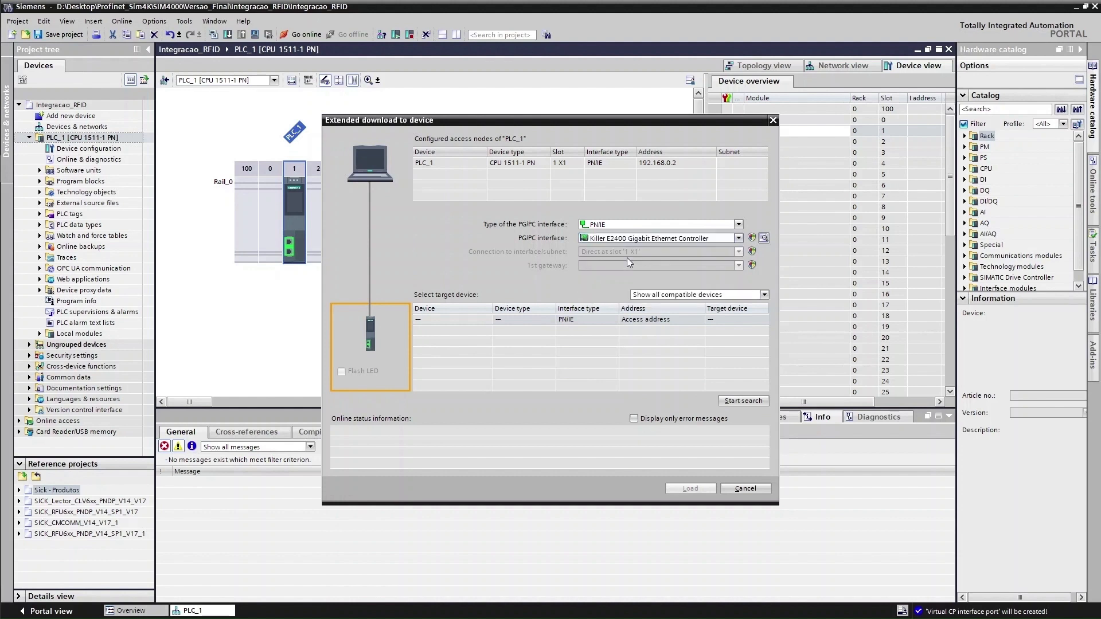
pyautogui.click(732, 401)
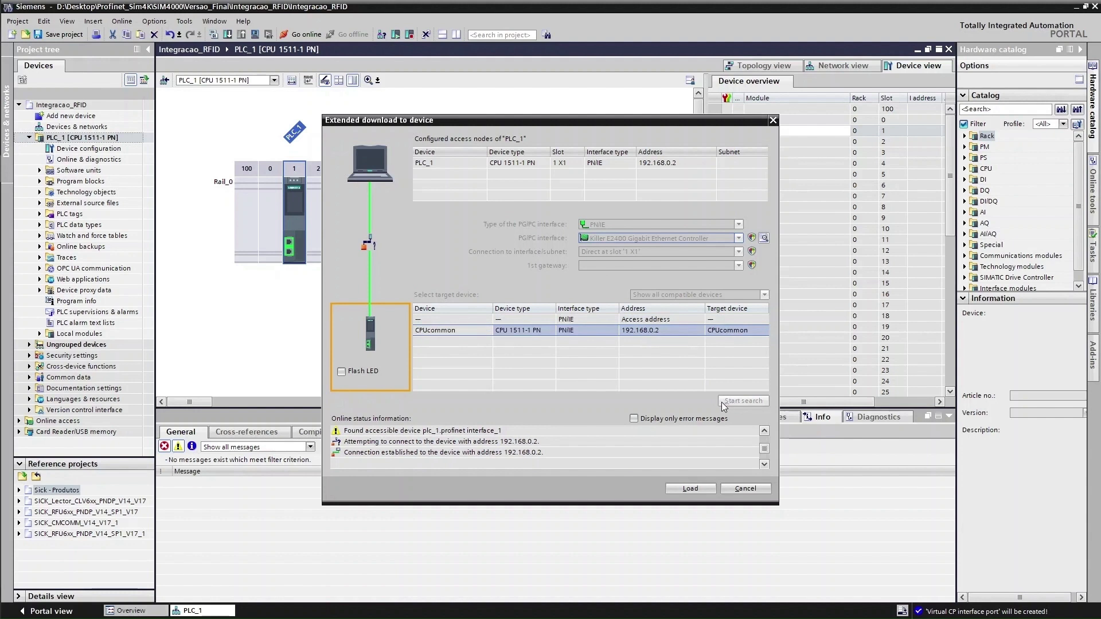
pyautogui.click(702, 493)
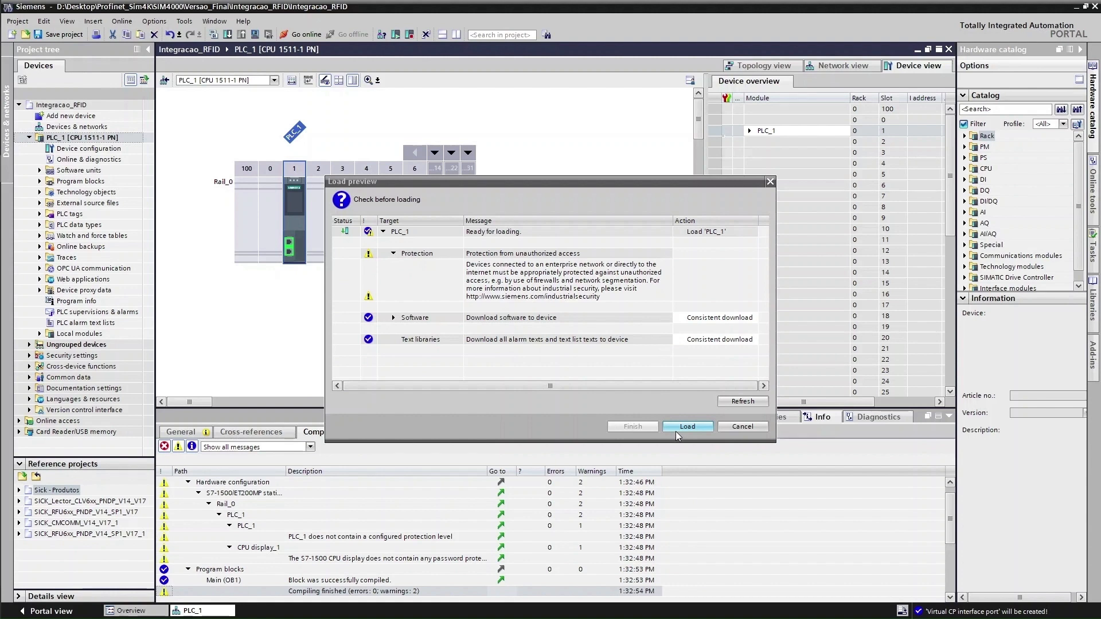
# Load the program onto PLC_1 with the post-load action set to Start module
pyautogui.click(676, 432)
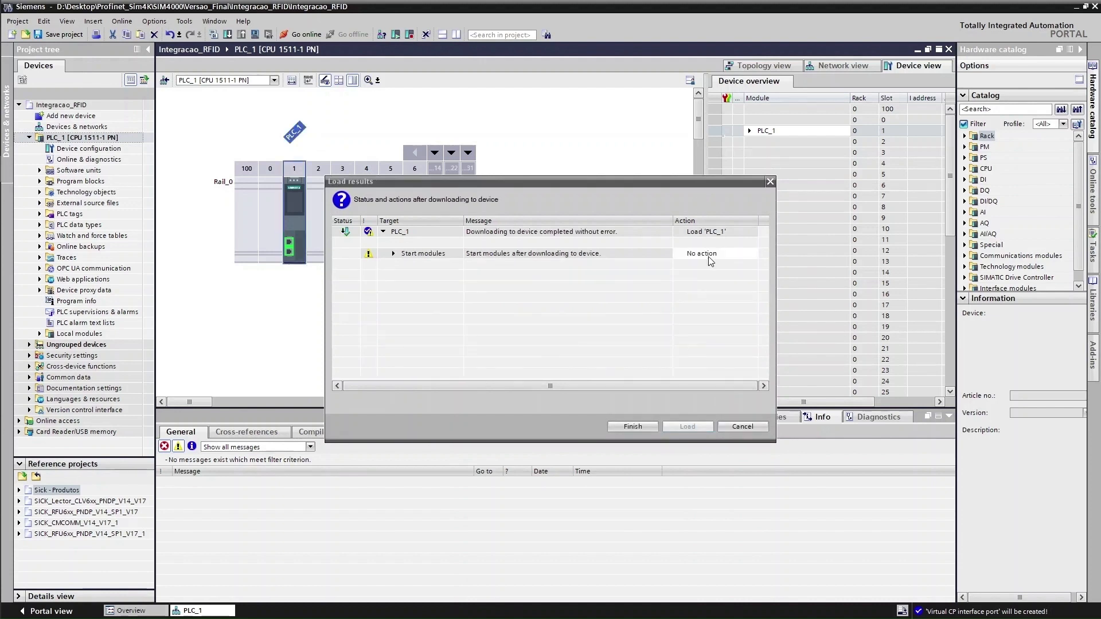
pyautogui.click(711, 255)
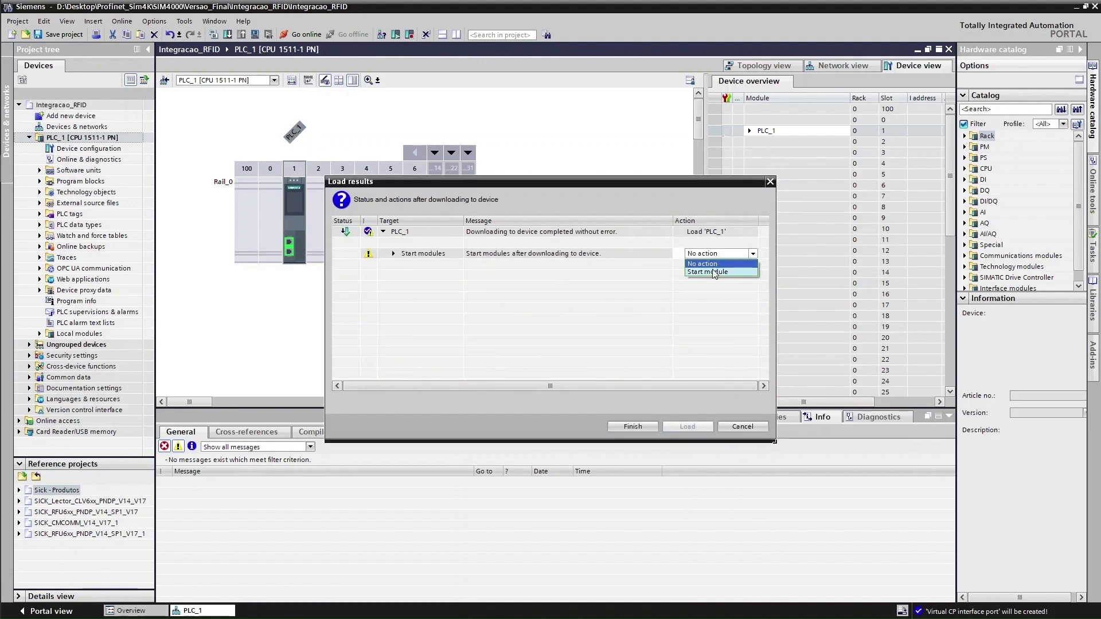
pyautogui.click(709, 272)
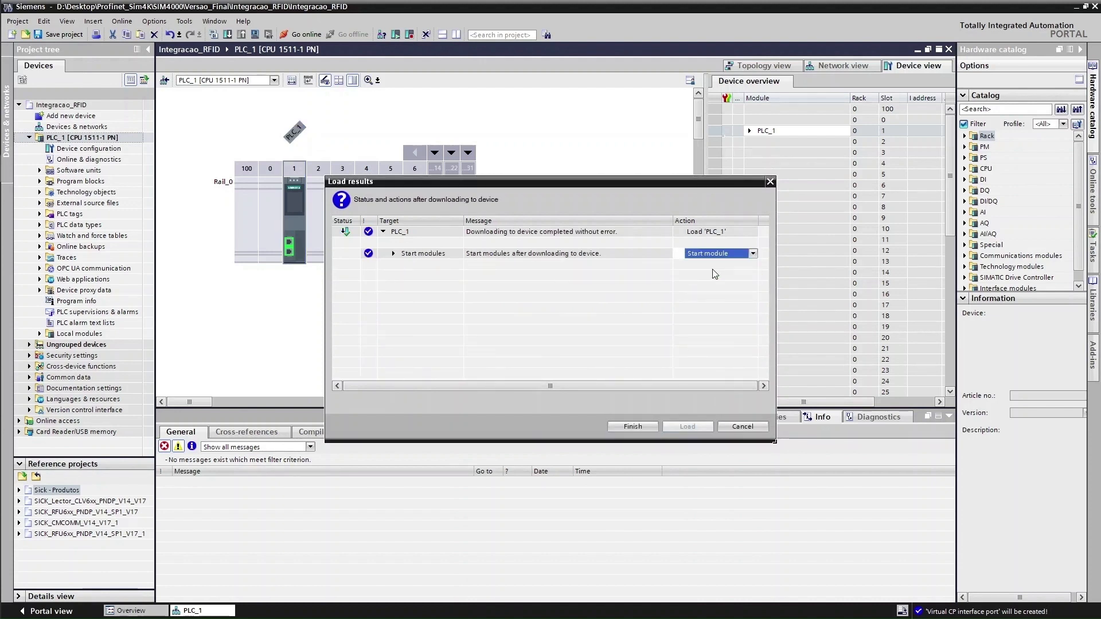
pyautogui.click(633, 427)
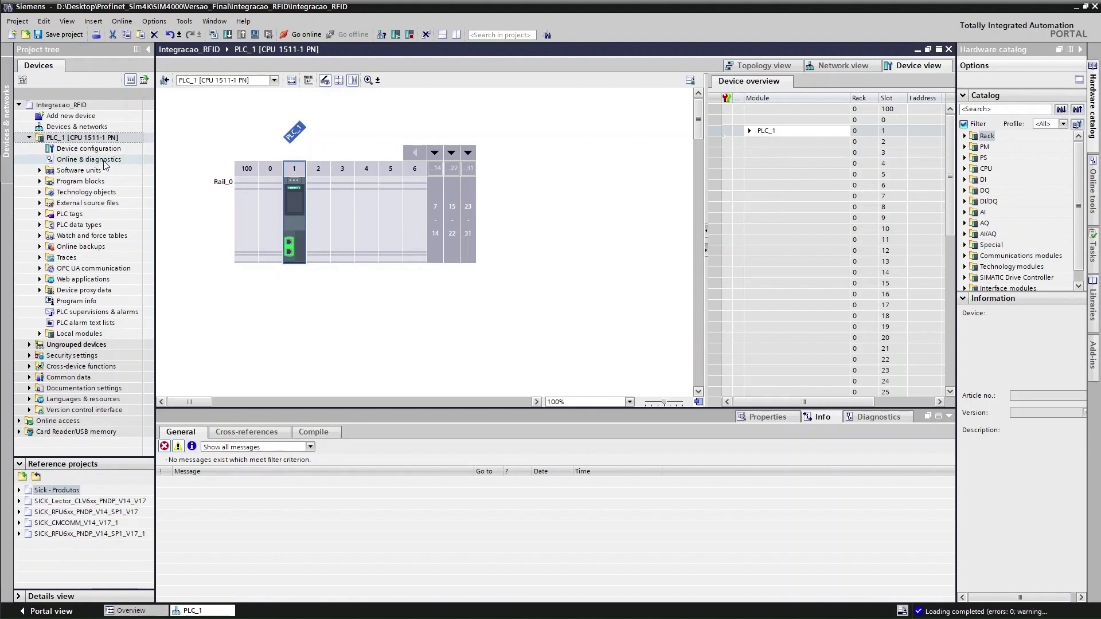
# Confirm in the GSD manager that RFU6xx GSDML V2.3 is installed, then maximize Chrome on sick.com
pyautogui.click(577, 277)
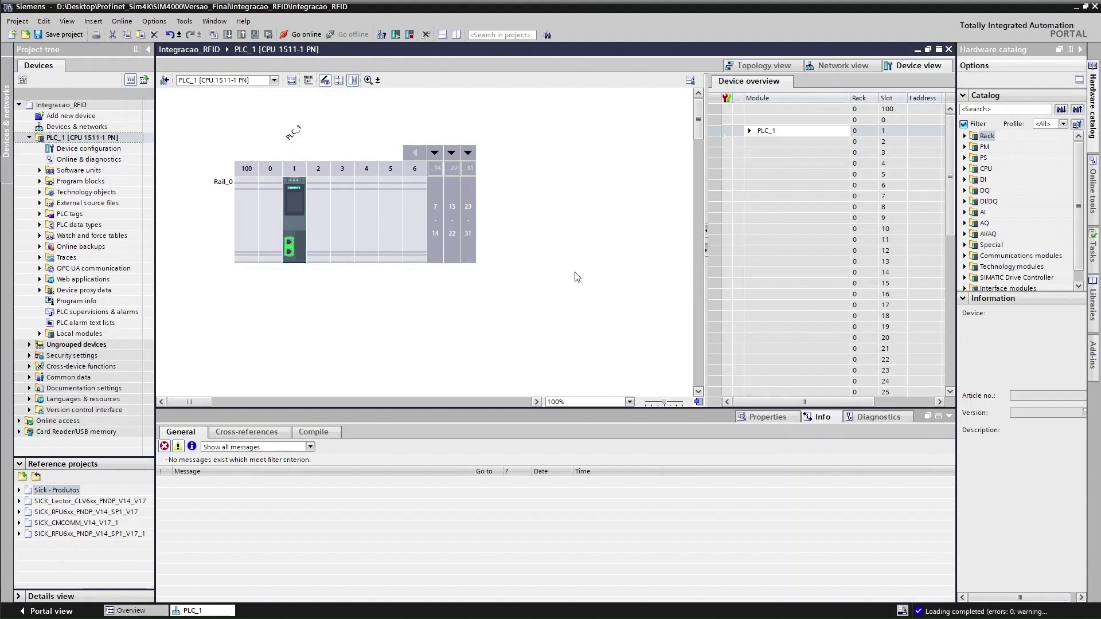
pyautogui.click(154, 23)
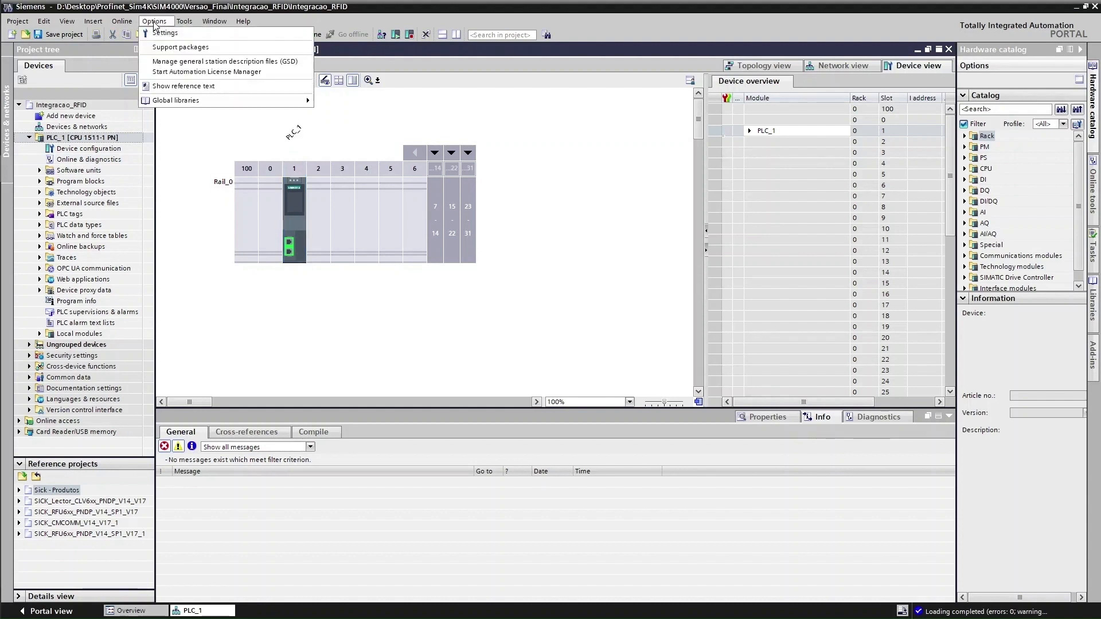
pyautogui.click(229, 63)
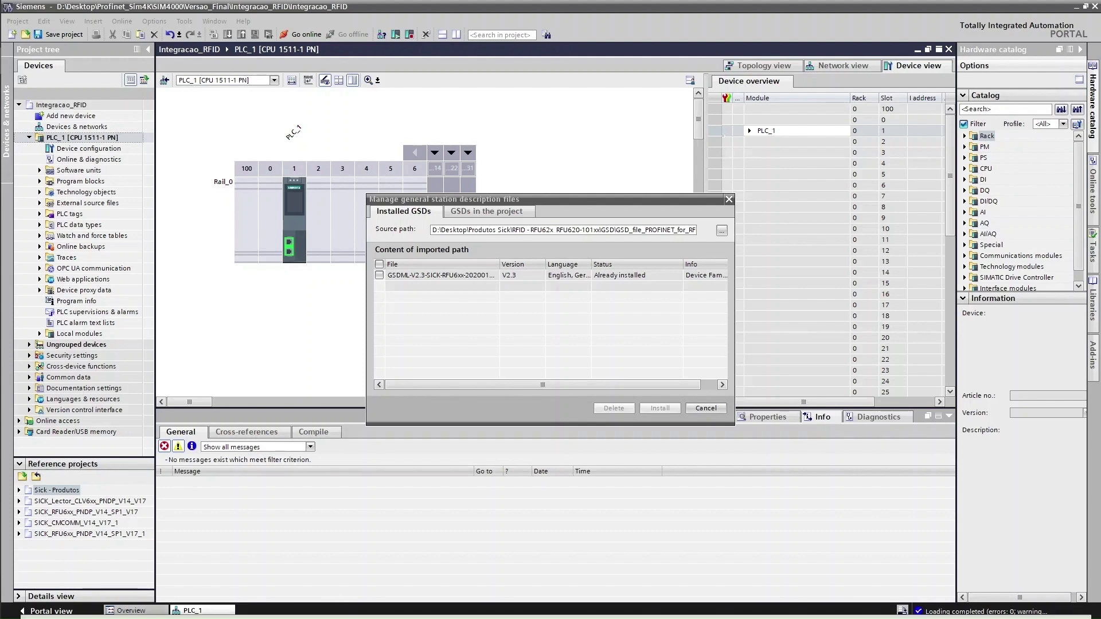
pyautogui.click(381, 606)
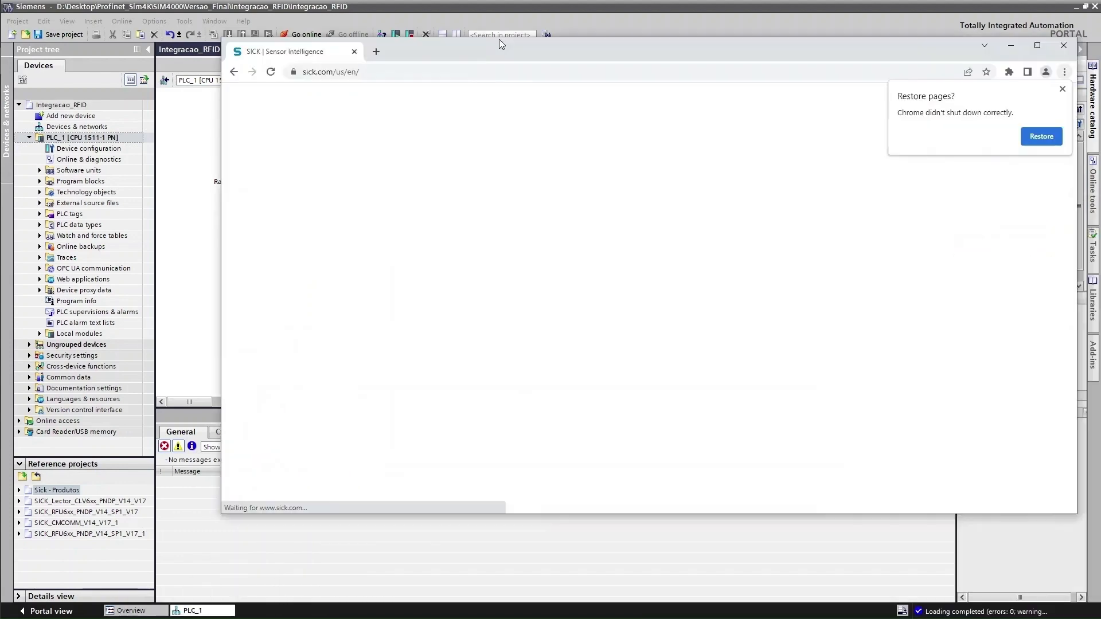
pyautogui.moveTo(499, 39); pyautogui.dragTo(410, 2)
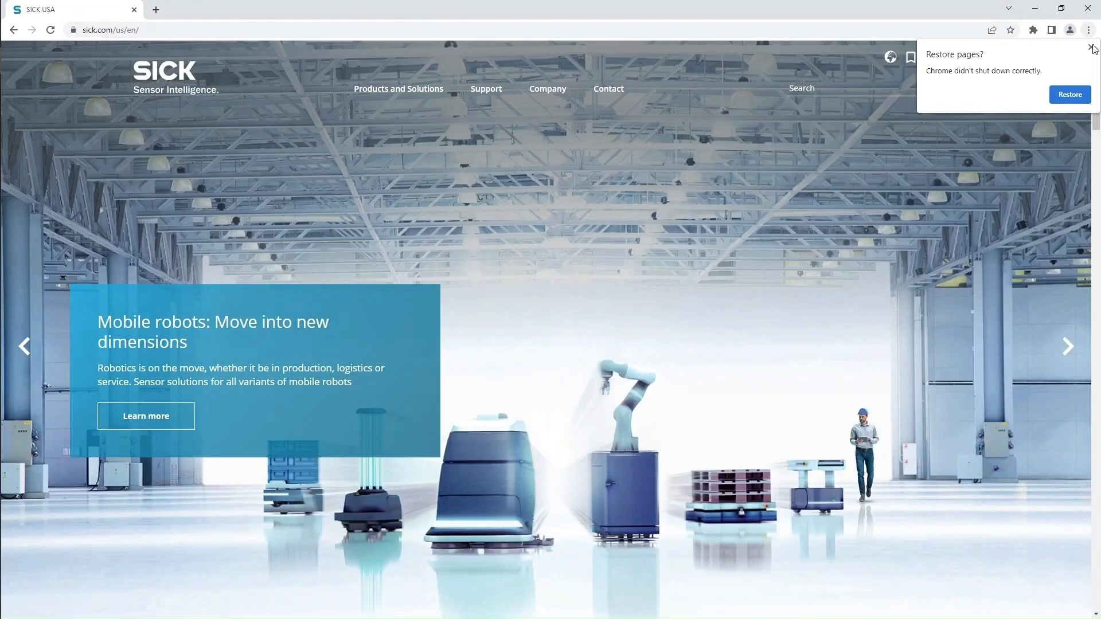
# Search the SICK site for rfu6 and open the RFU63x product family
pyautogui.click(1091, 47)
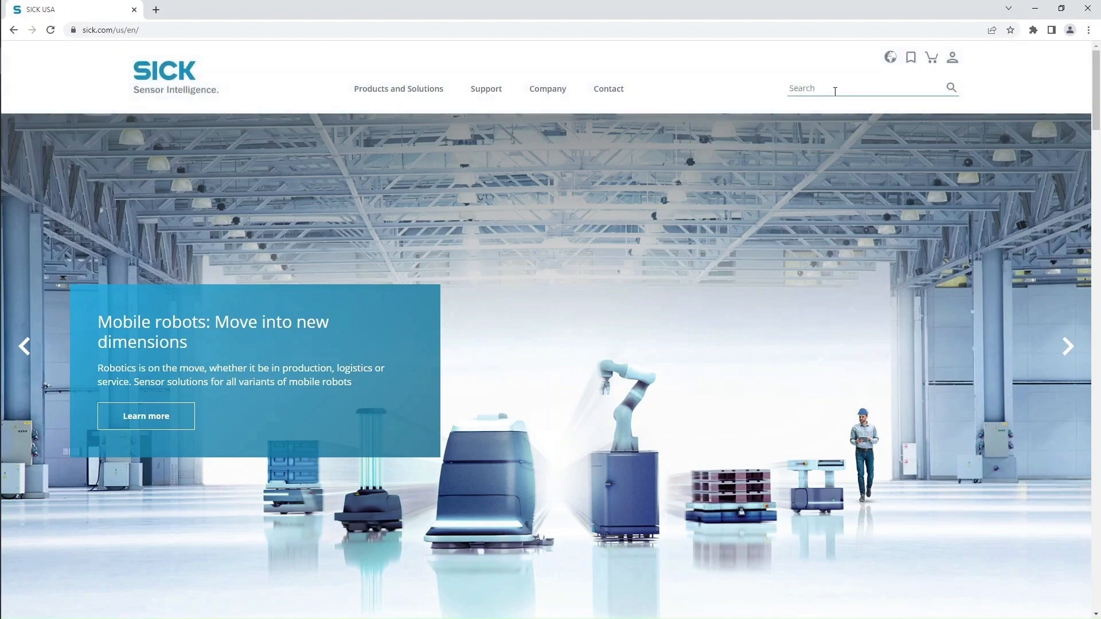
pyautogui.click(835, 94)
pyautogui.write('r')
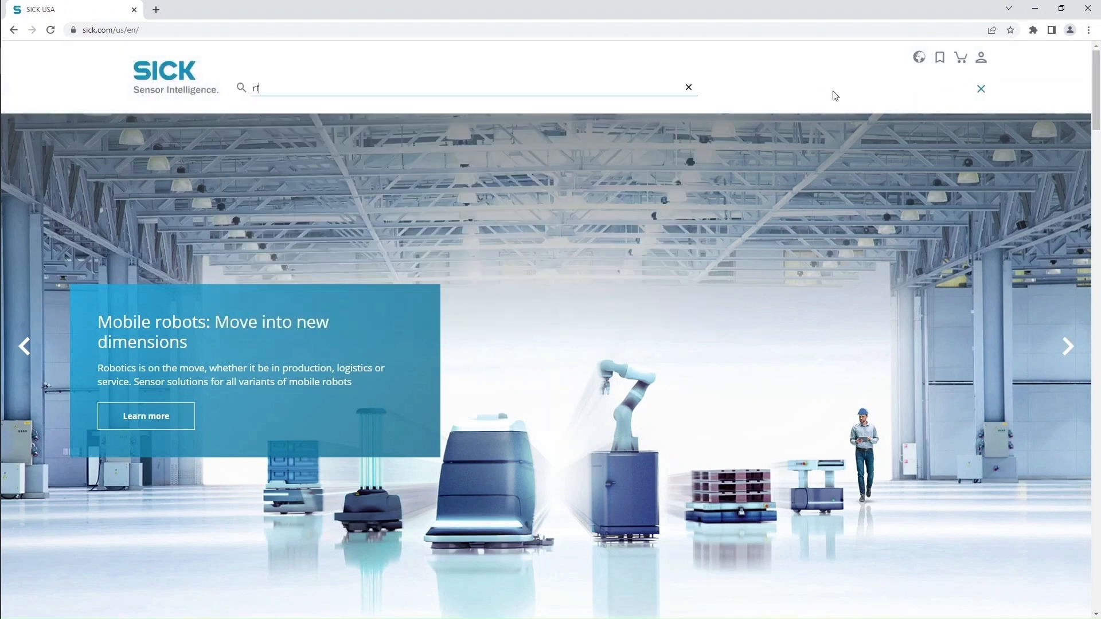
pyautogui.write('fu63')
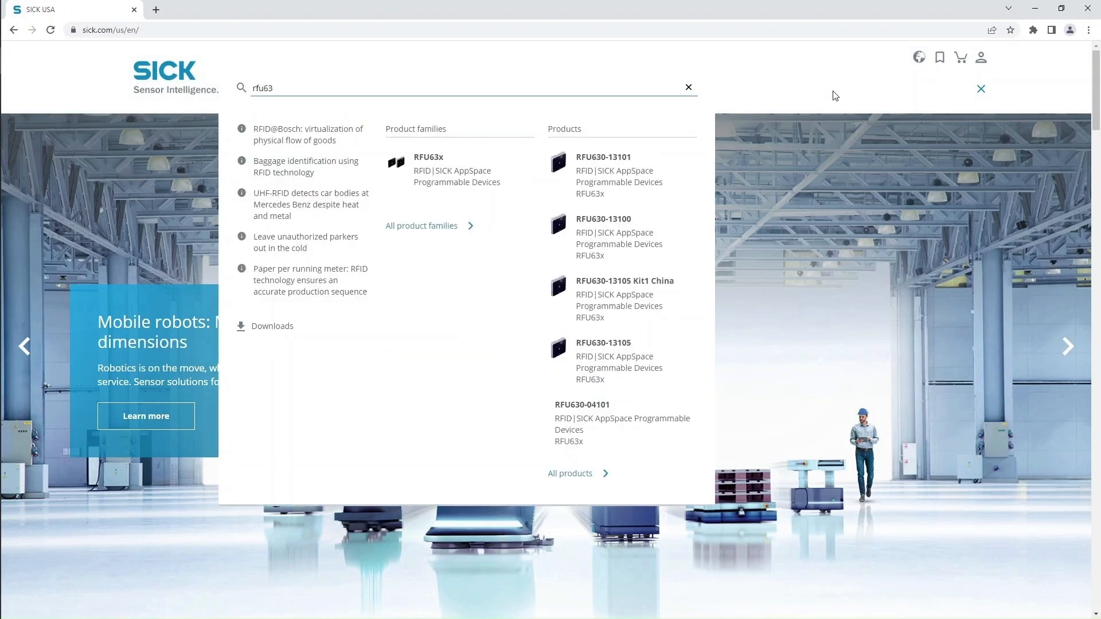
pyautogui.click(436, 159)
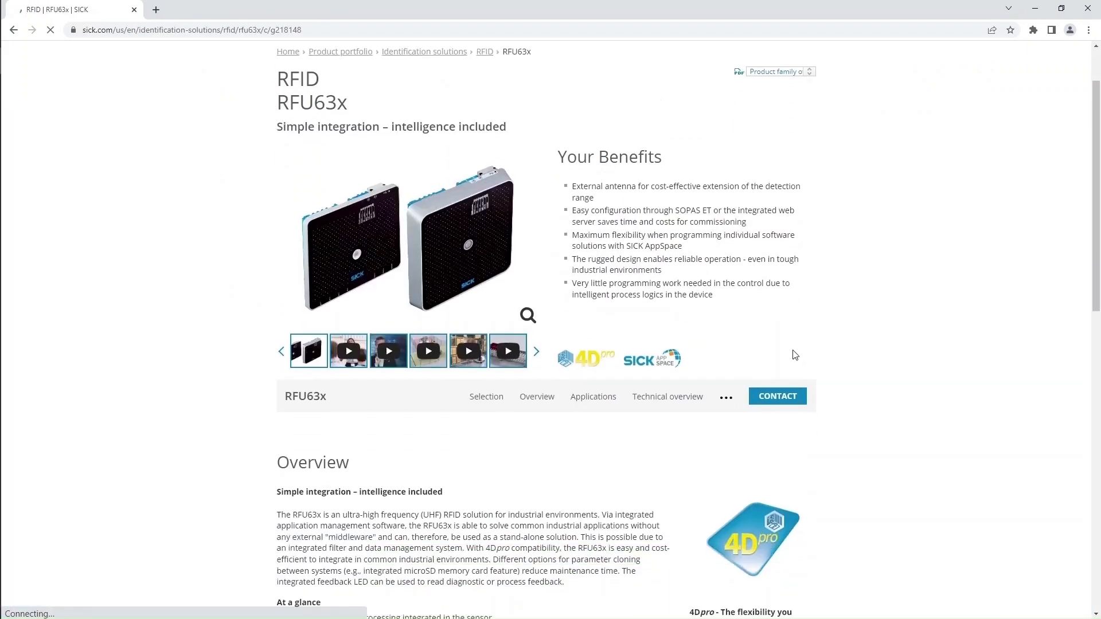
# Filter RFU63x models by Brazilian radio approval and open the RFU630-13104 product page
pyautogui.scroll(-3, 746, 349)
pyautogui.scroll(-2, 677, 341)
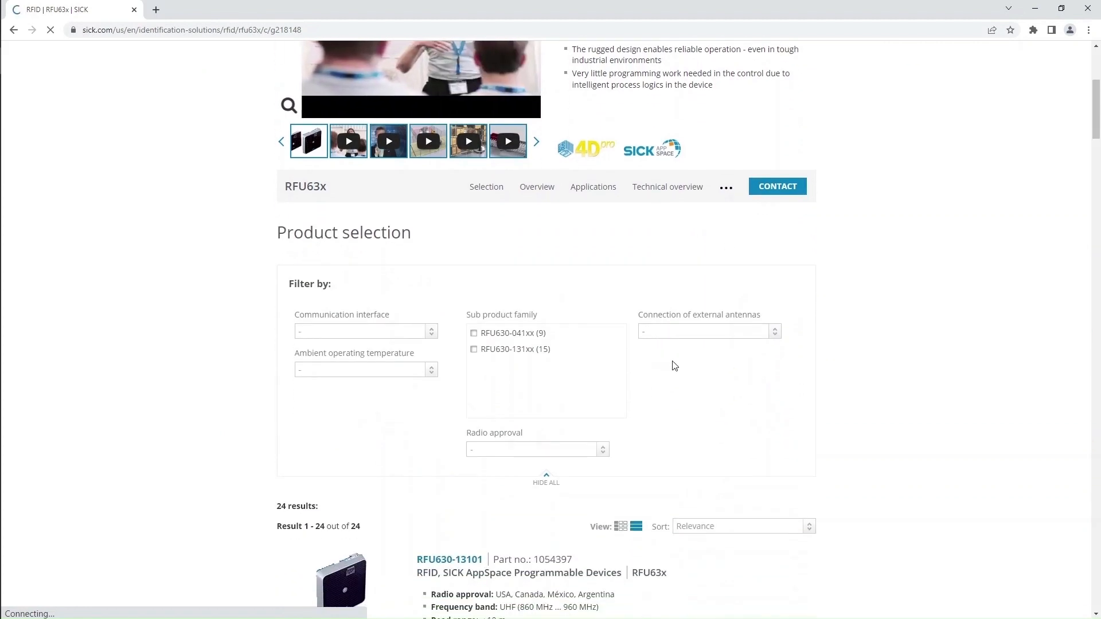
pyautogui.click(596, 453)
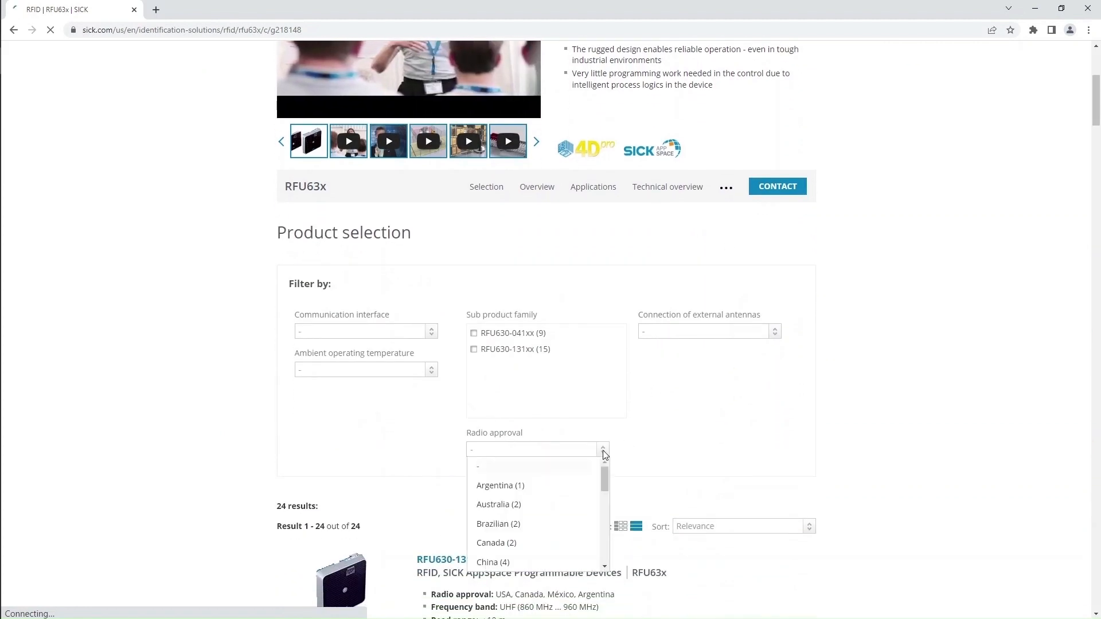
pyautogui.click(497, 530)
pyautogui.scroll(-4, 800, 431)
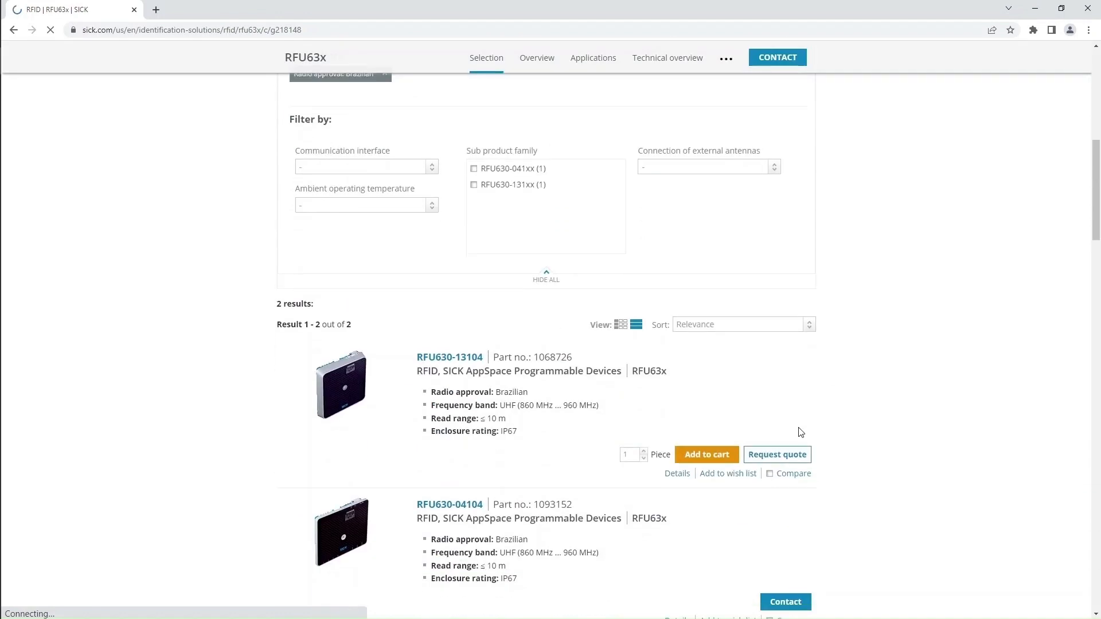
pyautogui.click(452, 360)
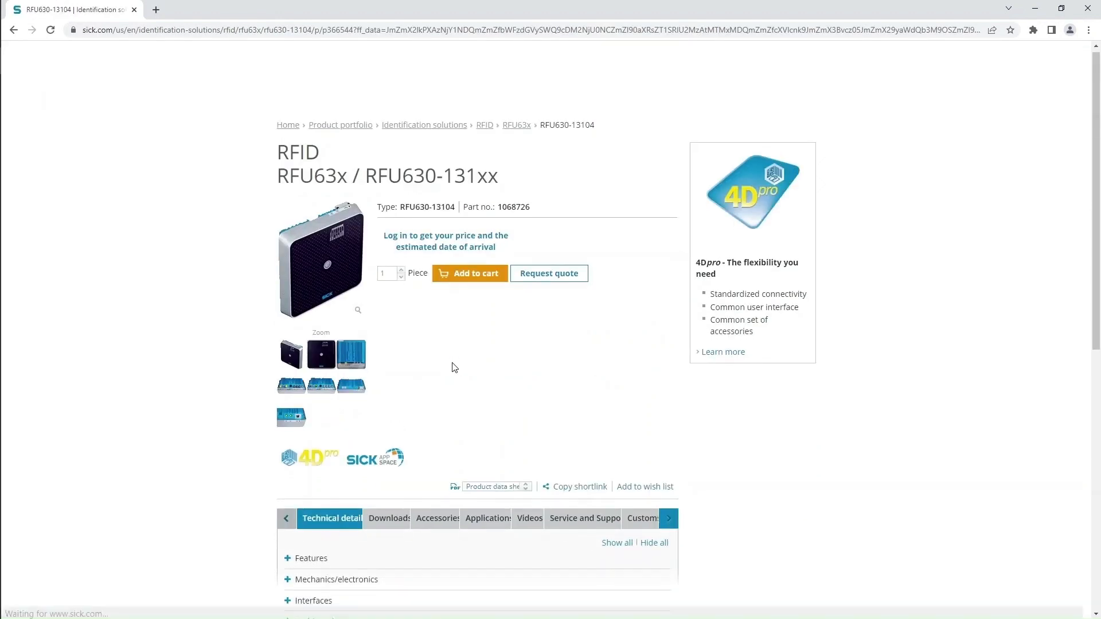
# Download the RFU6xx PROFINET GSD file from the Software downloads, accepting the terms
pyautogui.scroll(-3, 436, 365)
pyautogui.click(394, 342)
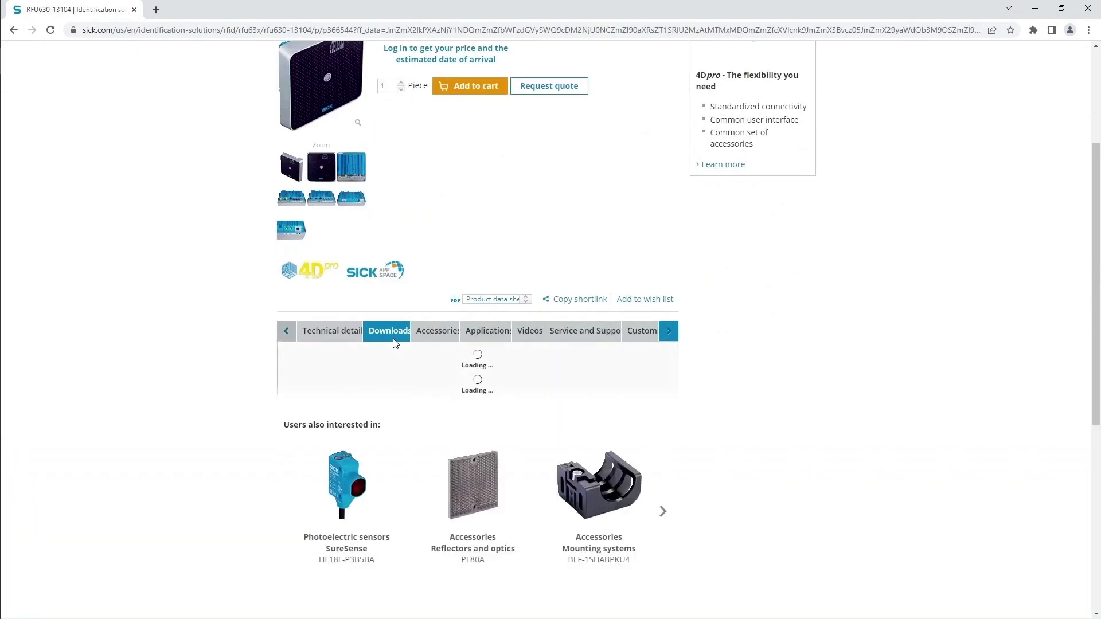
pyautogui.scroll(-1, 344, 343)
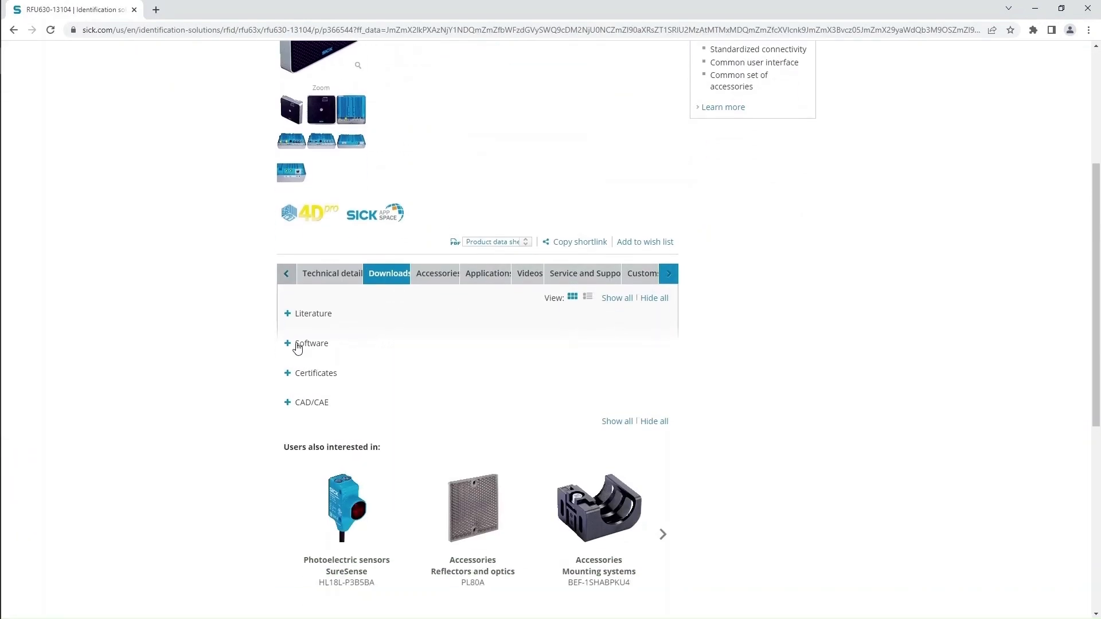
pyautogui.click(295, 344)
pyautogui.scroll(-4, 546, 374)
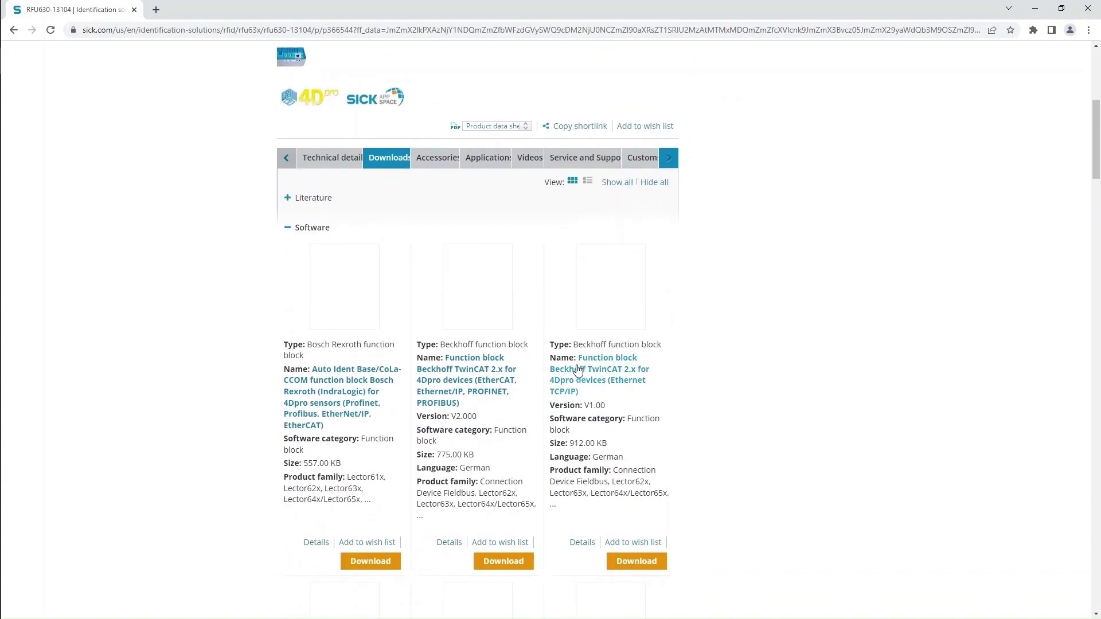
pyautogui.scroll(-5, 487, 262)
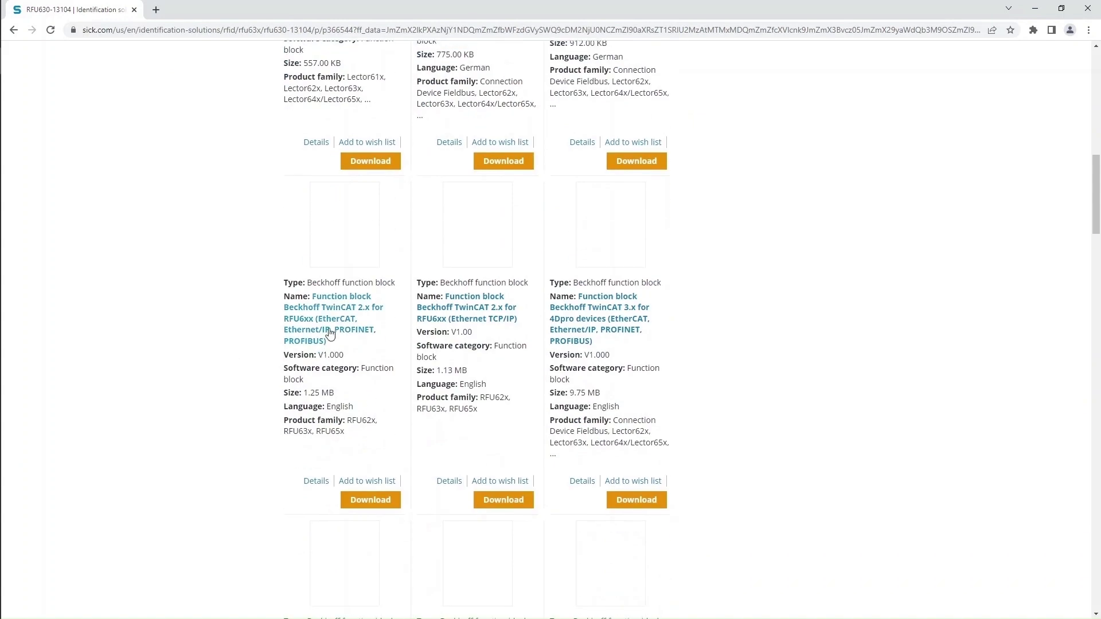
pyautogui.scroll(-6, 573, 321)
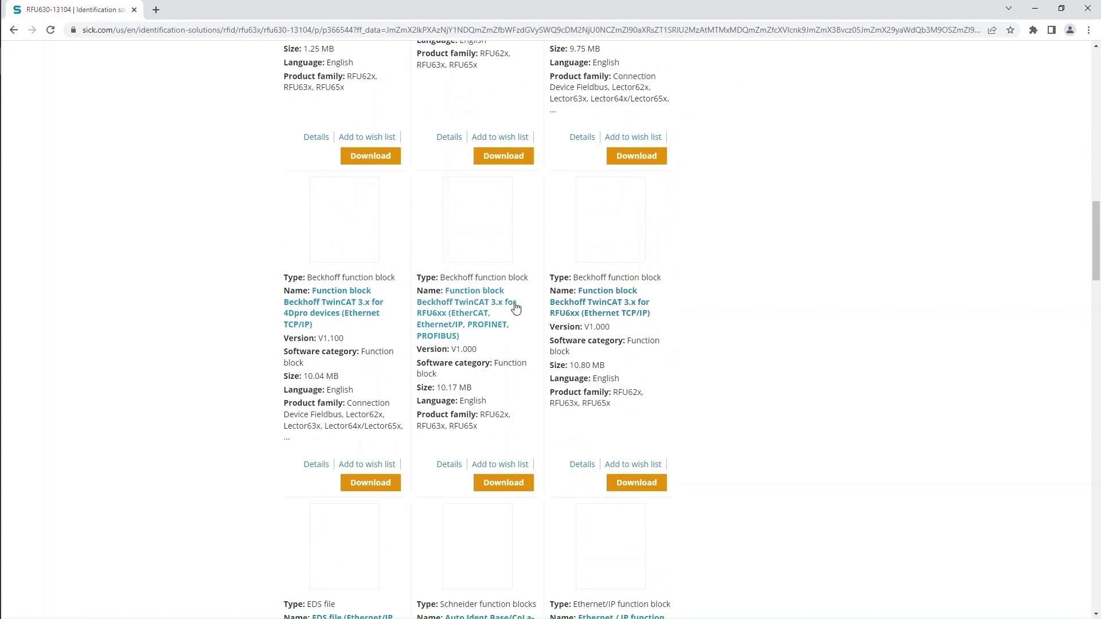
pyautogui.scroll(-4, 605, 307)
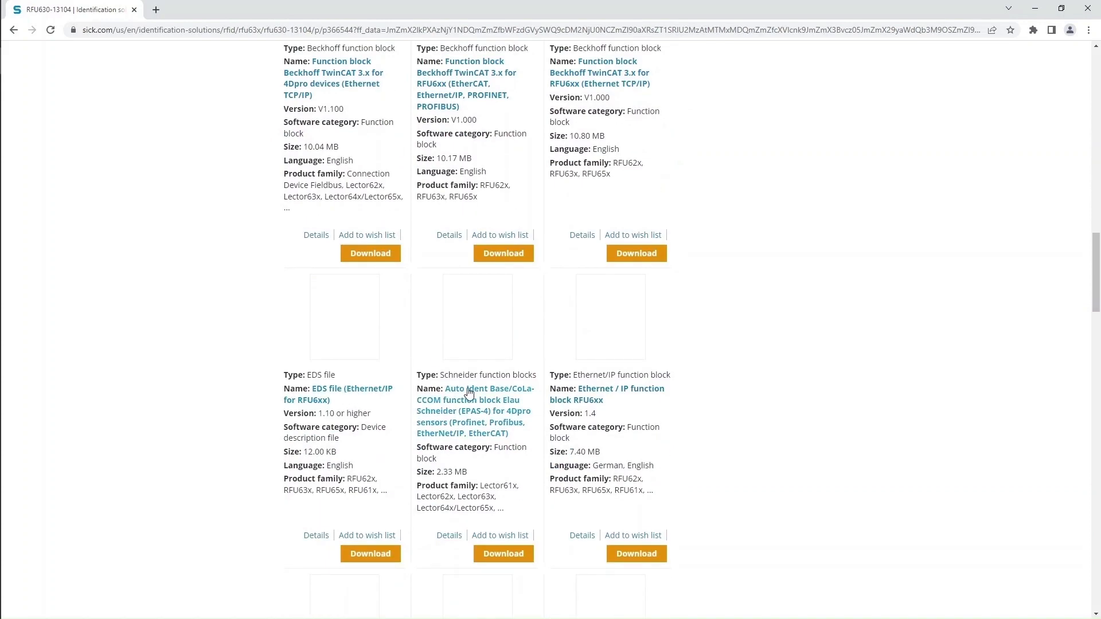
pyautogui.scroll(-6, 597, 387)
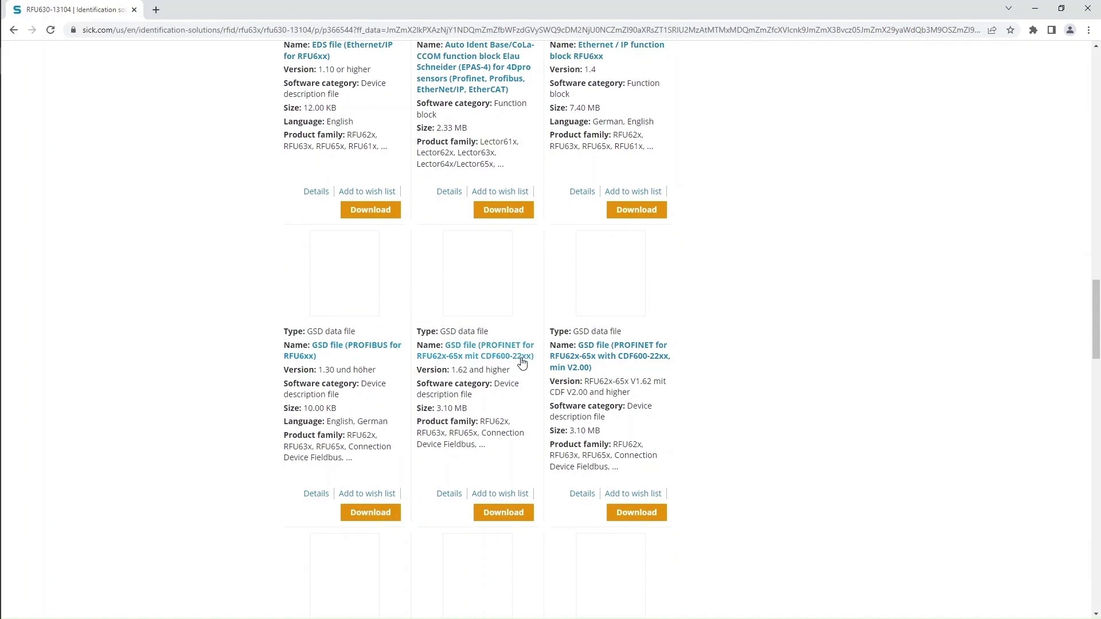
pyautogui.scroll(-5, 637, 349)
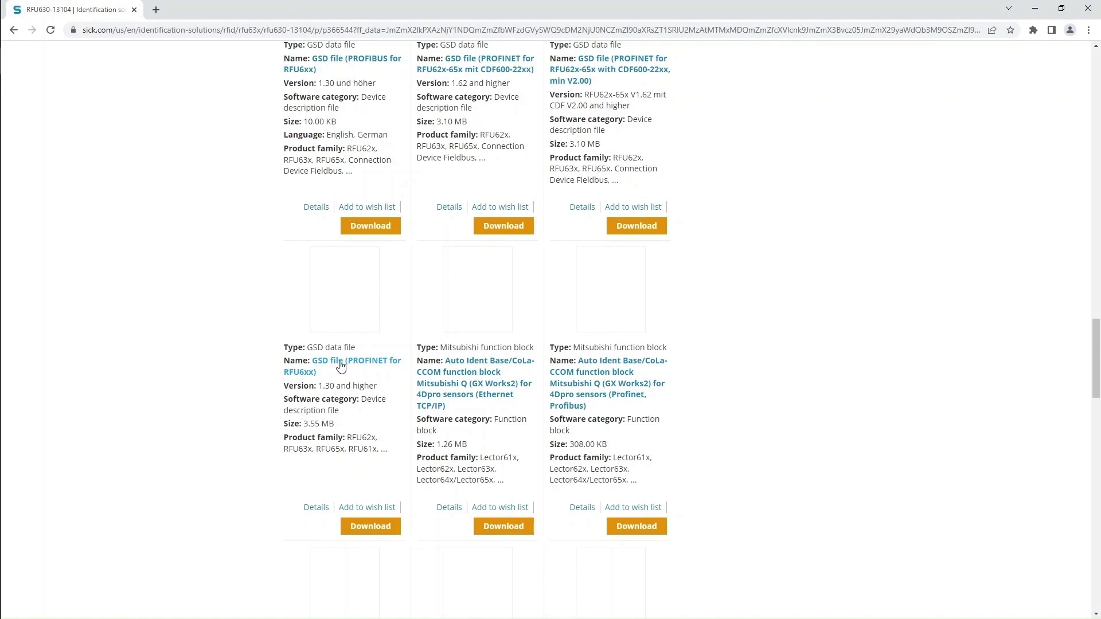
pyautogui.click(370, 526)
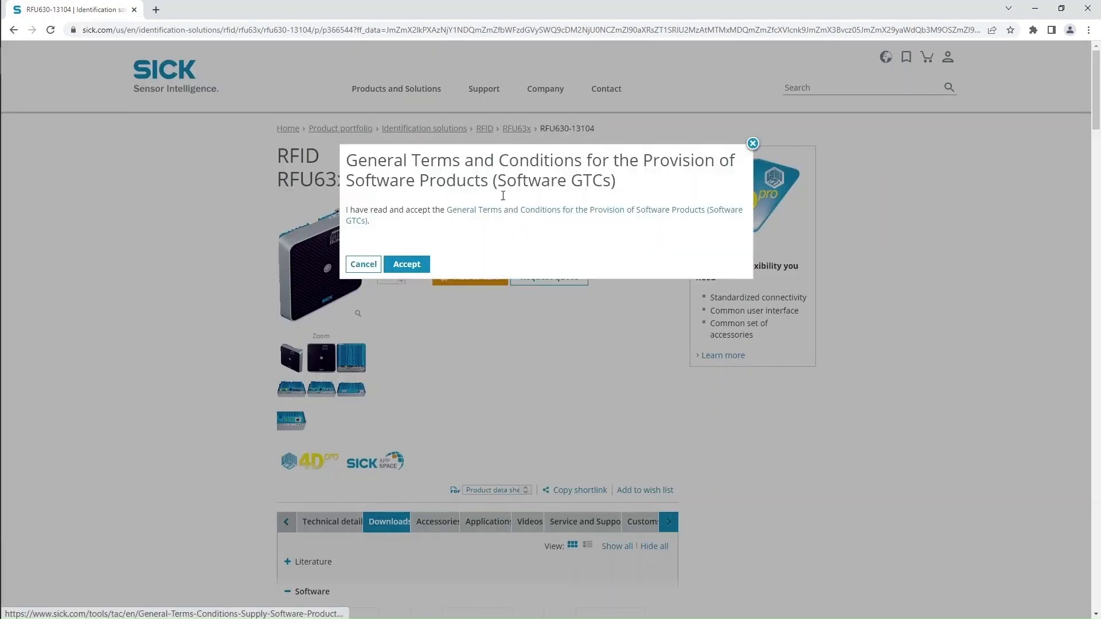
pyautogui.click(408, 263)
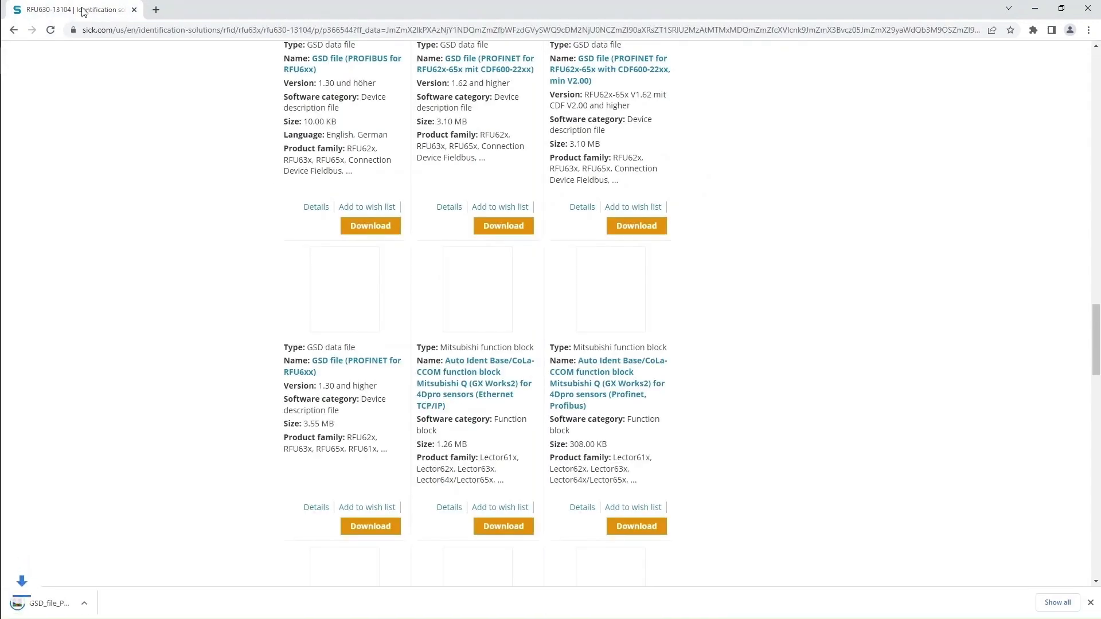
# Download the S7-1200/1500 TIA Standard (8 Bit) function block ZIP, accepting the terms
pyautogui.scroll(-3, 393, 308)
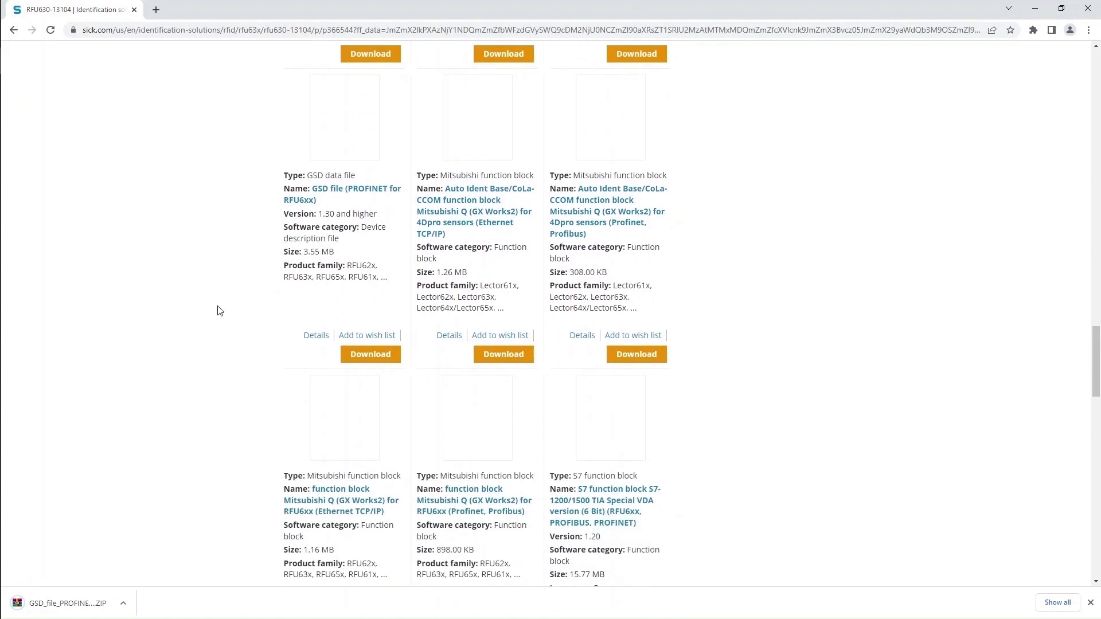
pyautogui.scroll(-1, 224, 311)
pyautogui.scroll(-2, 252, 312)
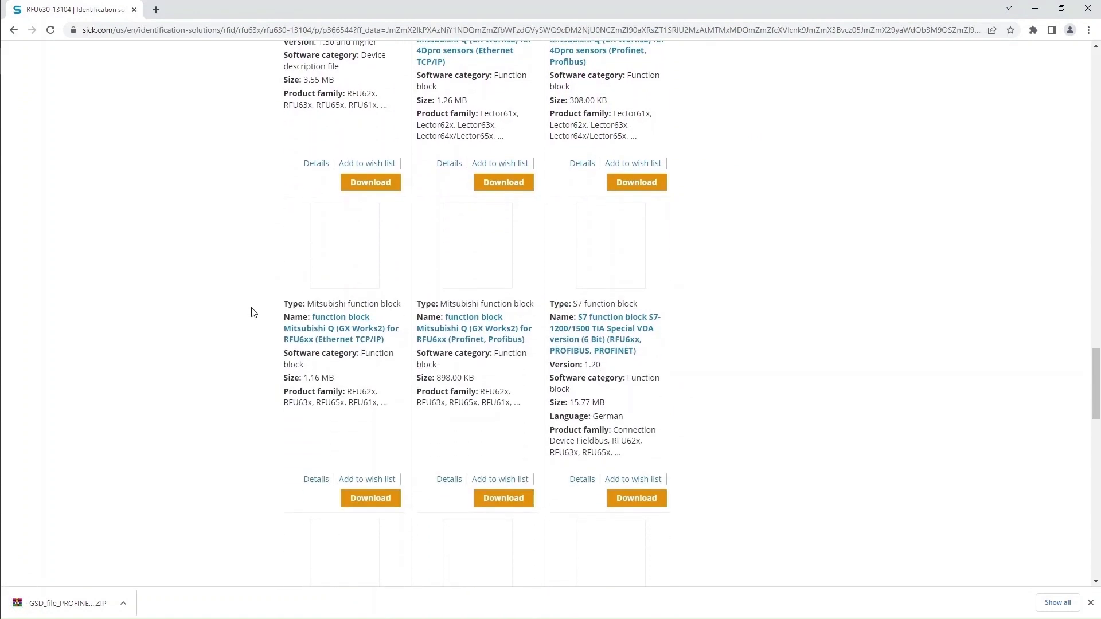
pyautogui.scroll(-5, 254, 312)
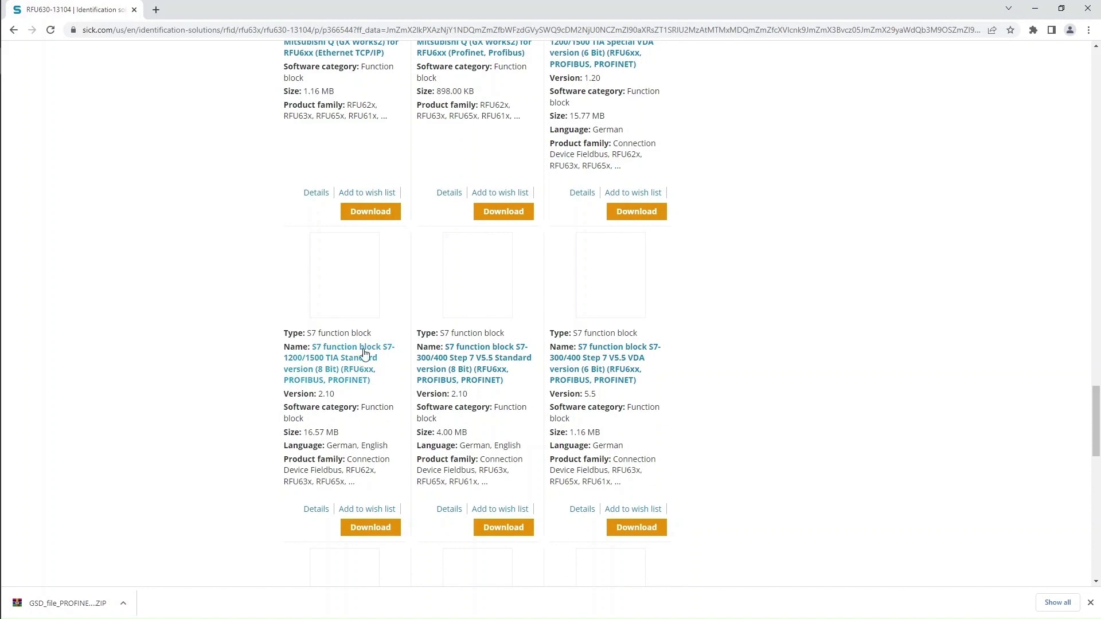
pyautogui.scroll(-2, 337, 364)
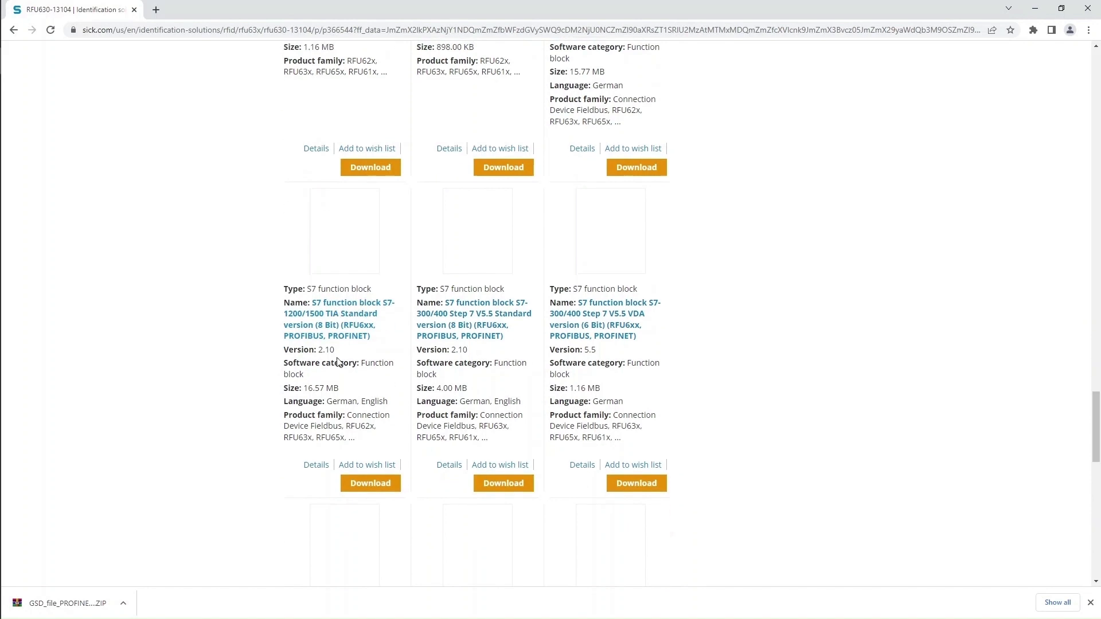
pyautogui.scroll(-1, 343, 269)
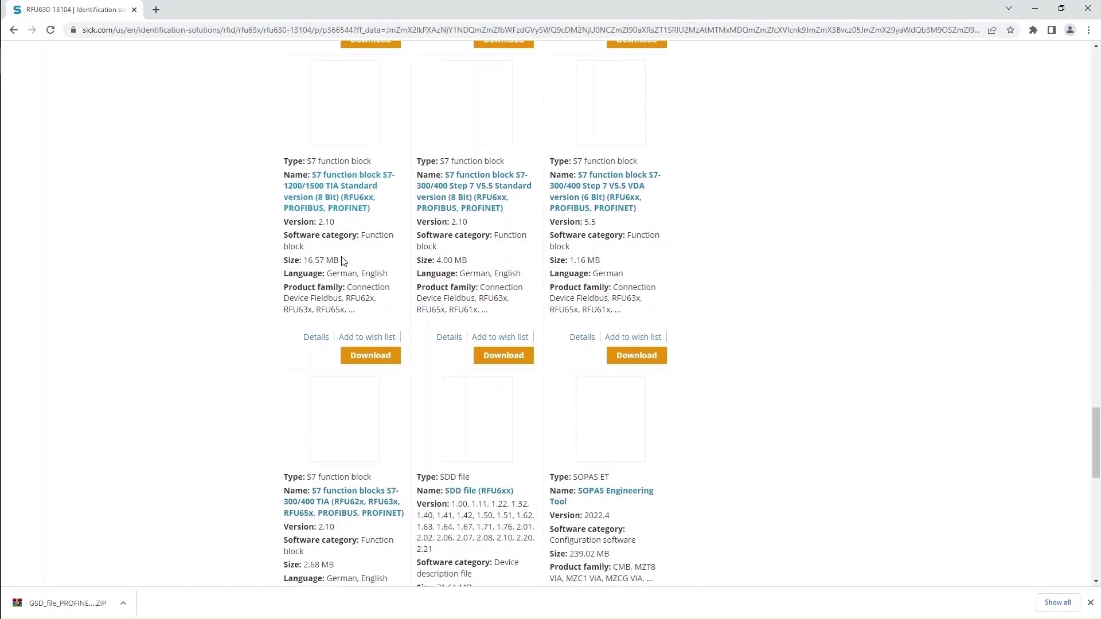
pyautogui.click(335, 190)
pyautogui.click(399, 263)
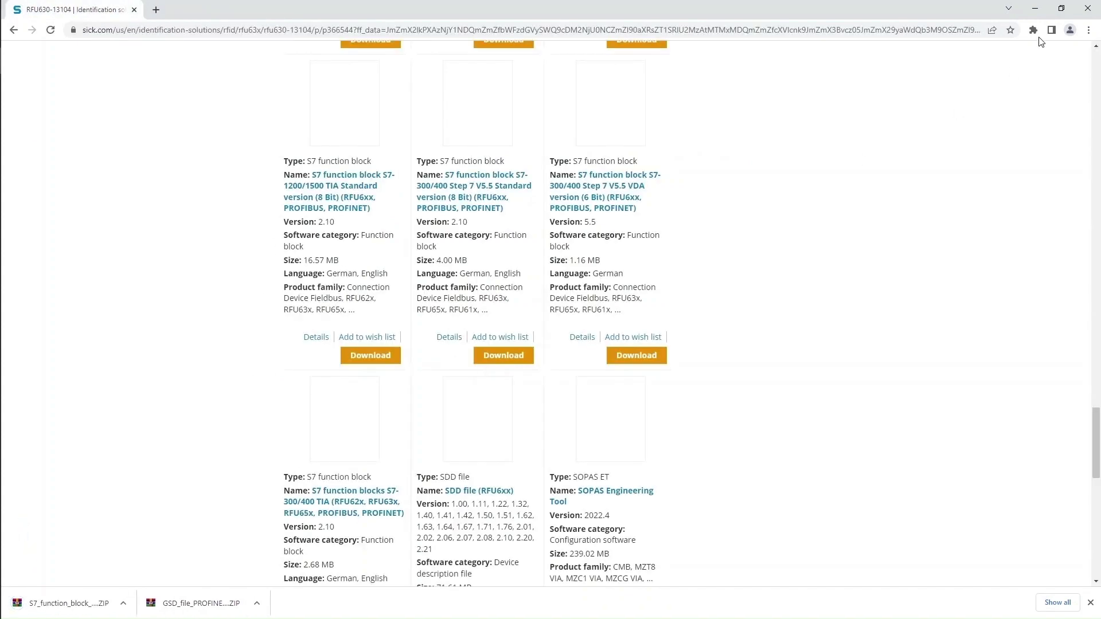
# Back in TIA Portal, browse for a new GSD source folder, moving up to Produtos Sick
pyautogui.click(1036, 9)
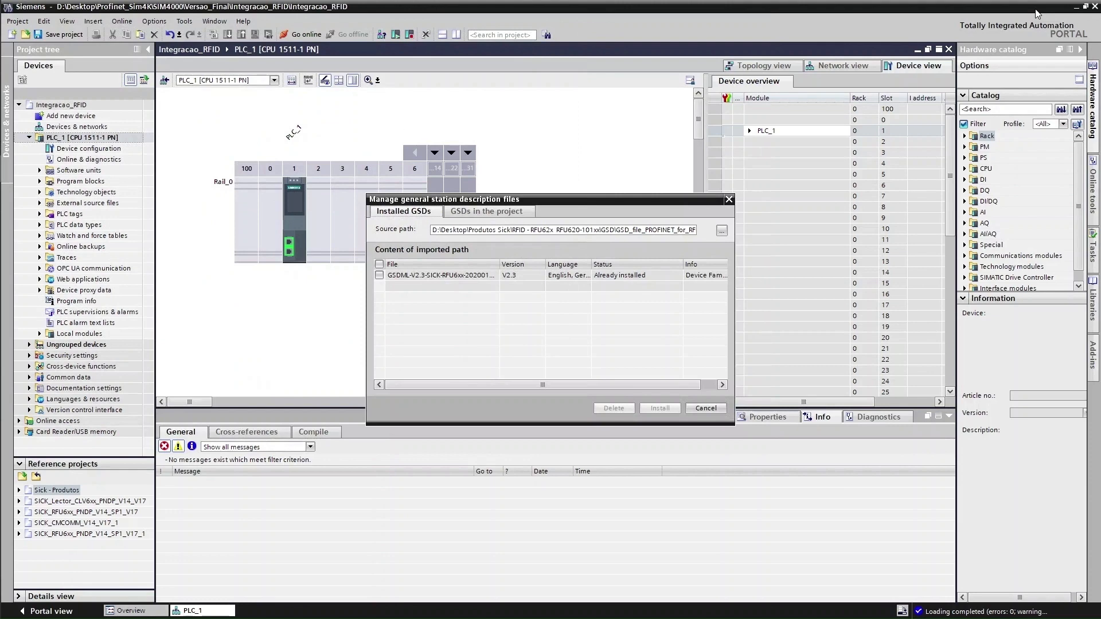
pyautogui.click(653, 275)
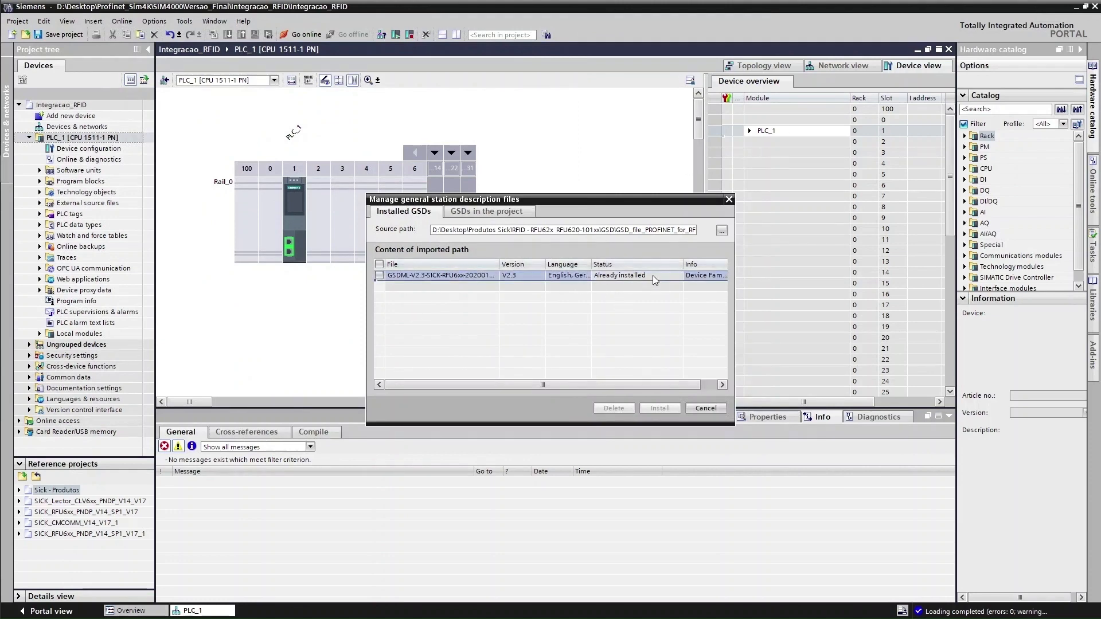
pyautogui.click(722, 230)
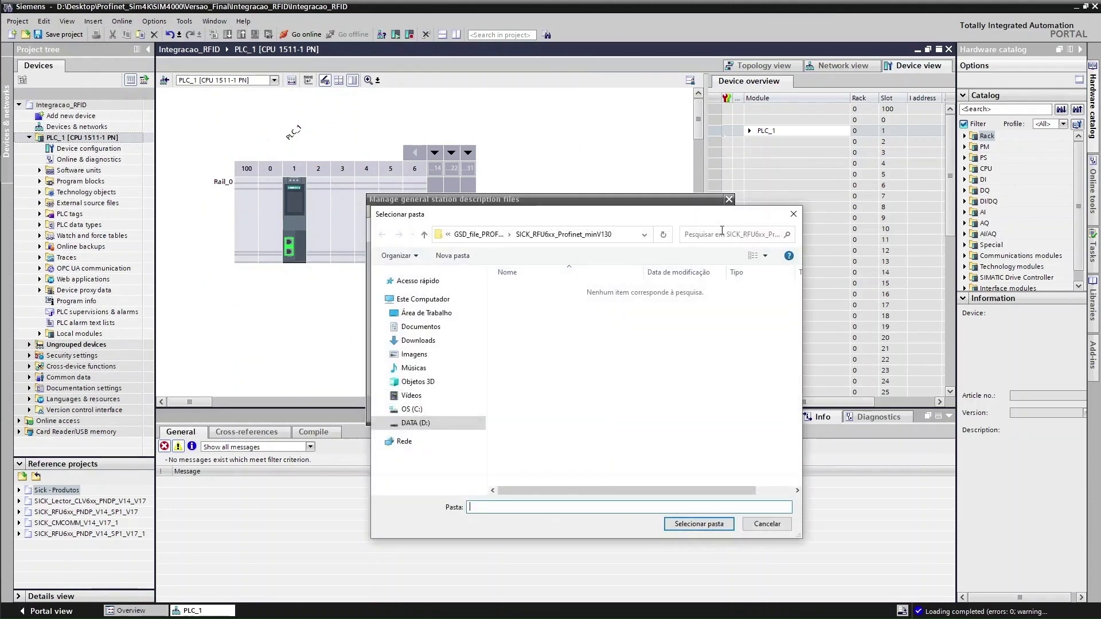
pyautogui.click(480, 234)
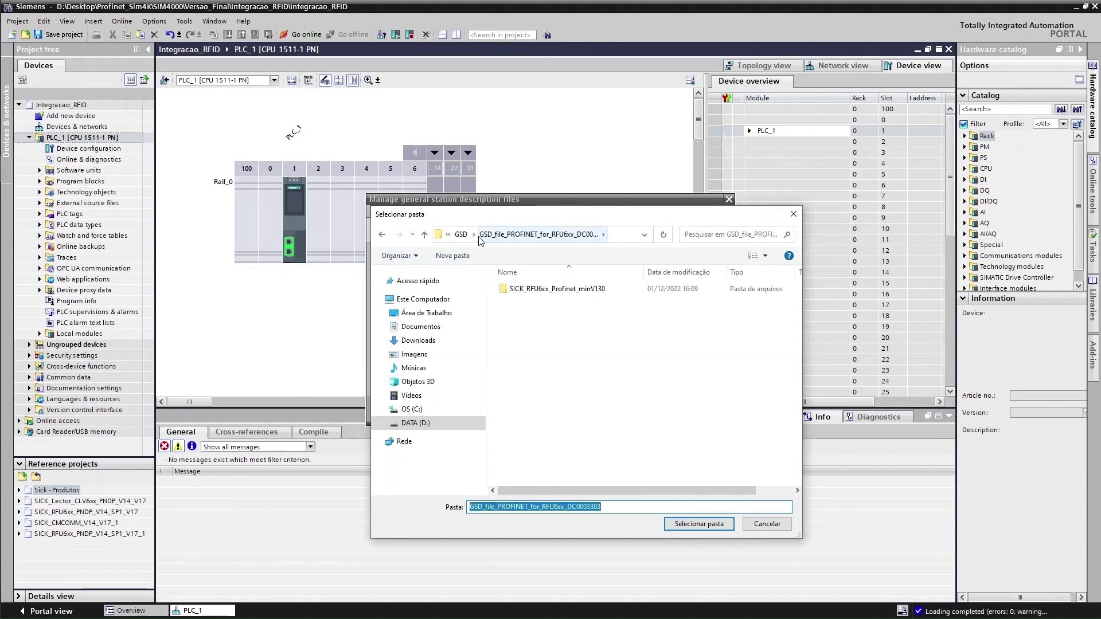
pyautogui.click(462, 234)
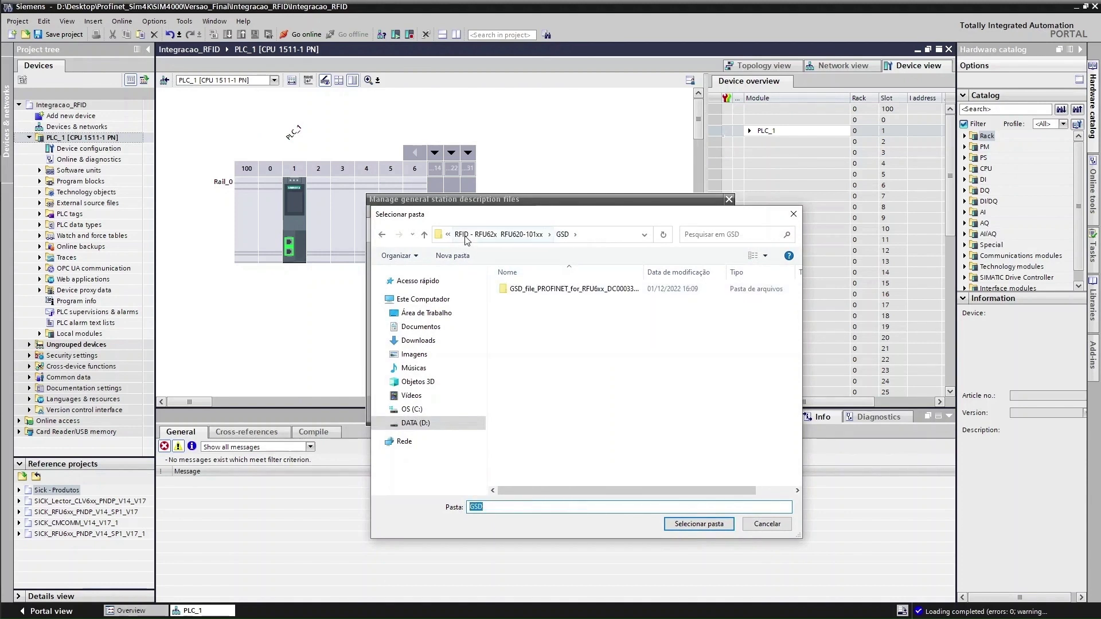
pyautogui.click(466, 237)
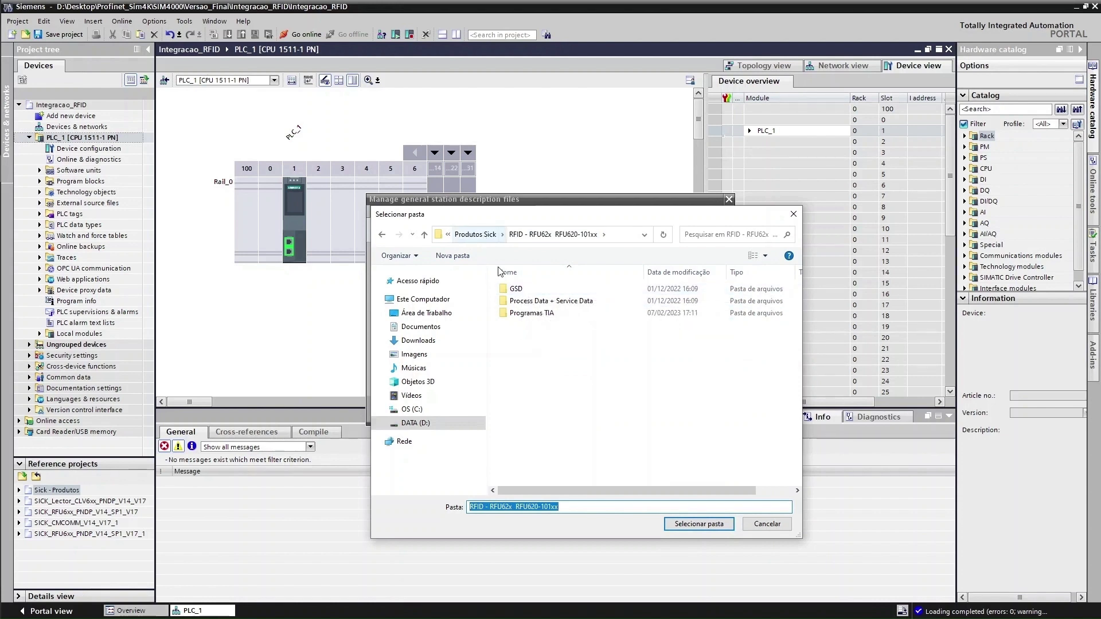
pyautogui.click(476, 235)
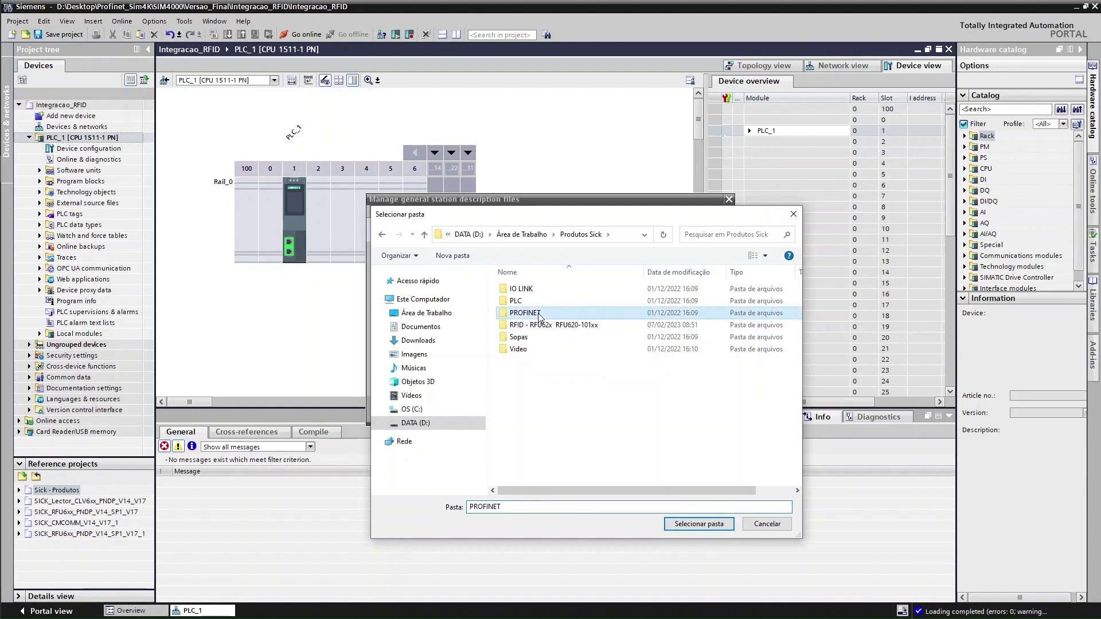
# Look through the PROFINET and PLC\GSD folders under Produtos Sick
pyautogui.doubleClick(514, 313)
pyautogui.click(424, 235)
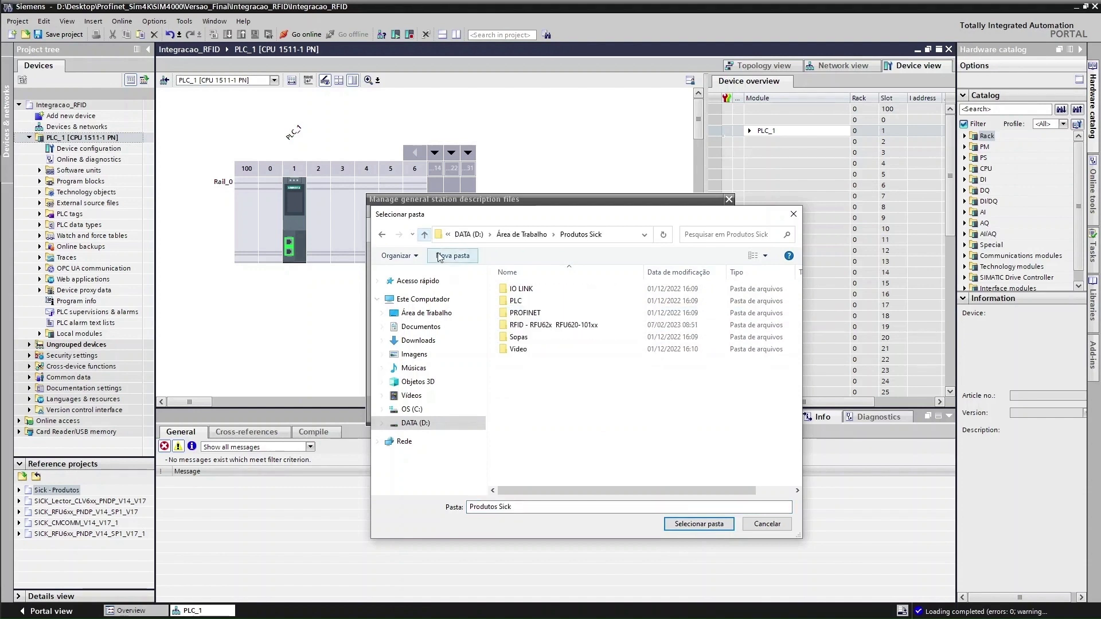
pyautogui.doubleClick(544, 302)
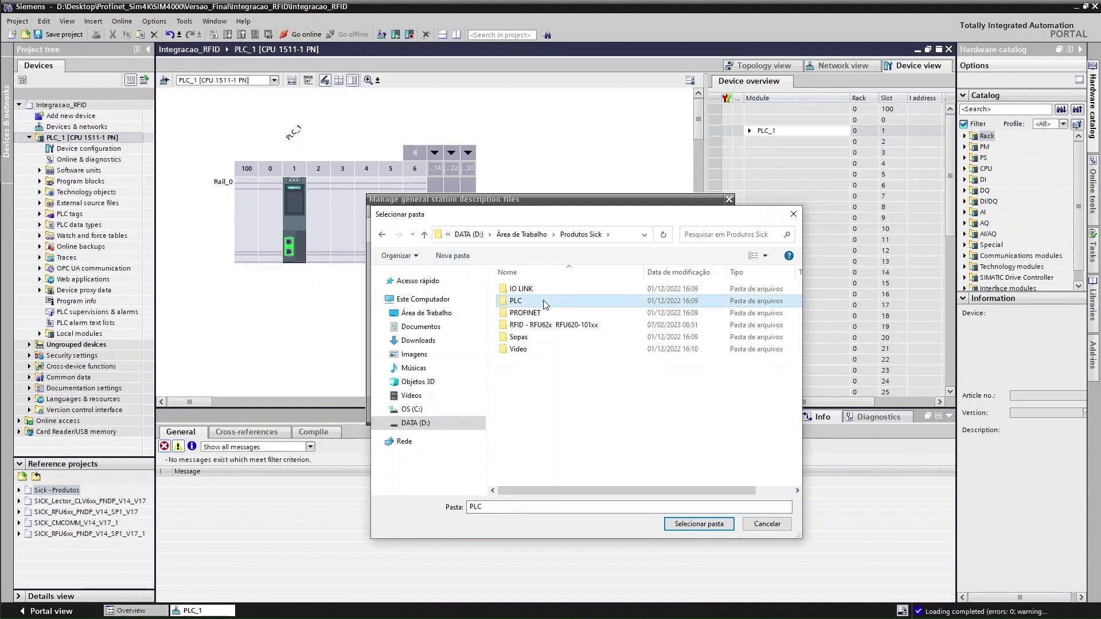
pyautogui.click(535, 315)
pyautogui.doubleClick(534, 315)
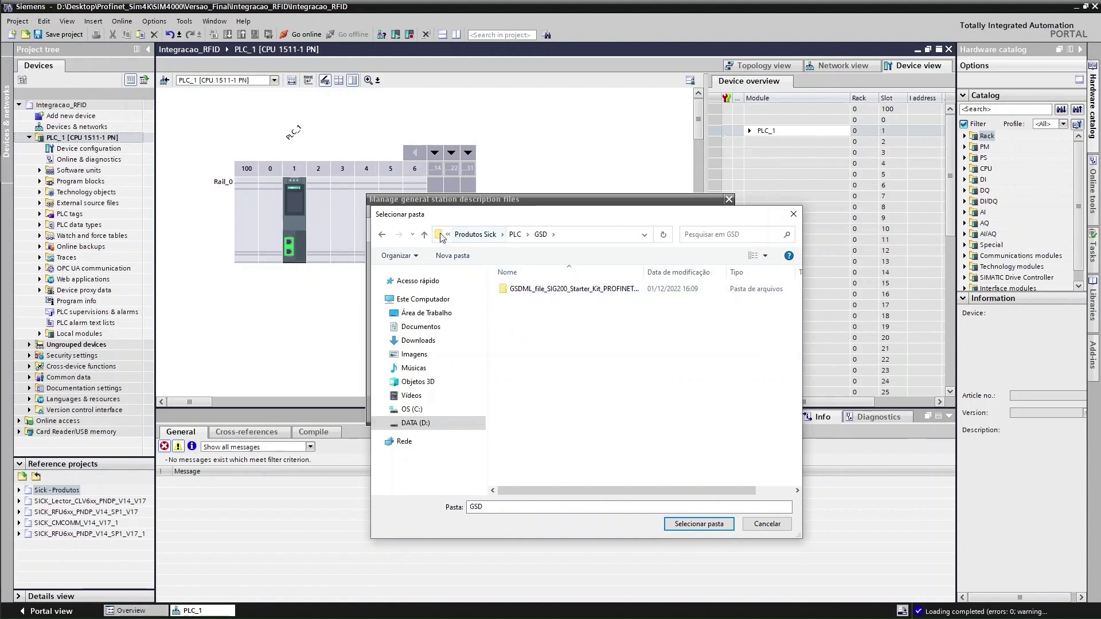
pyautogui.click(384, 235)
pyautogui.click(384, 235)
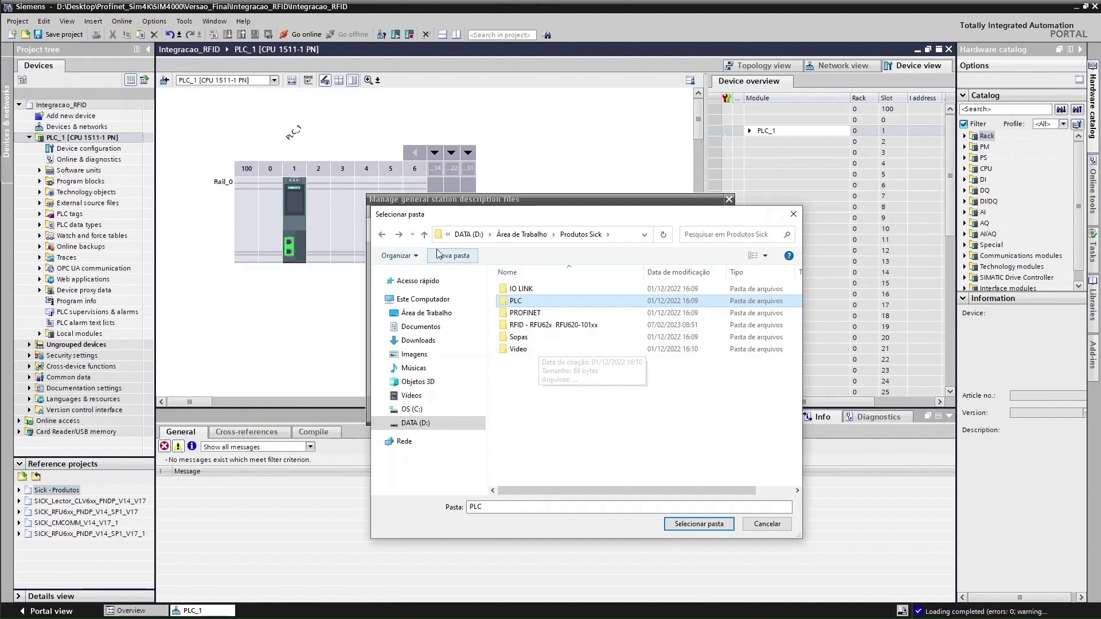
pyautogui.click(383, 236)
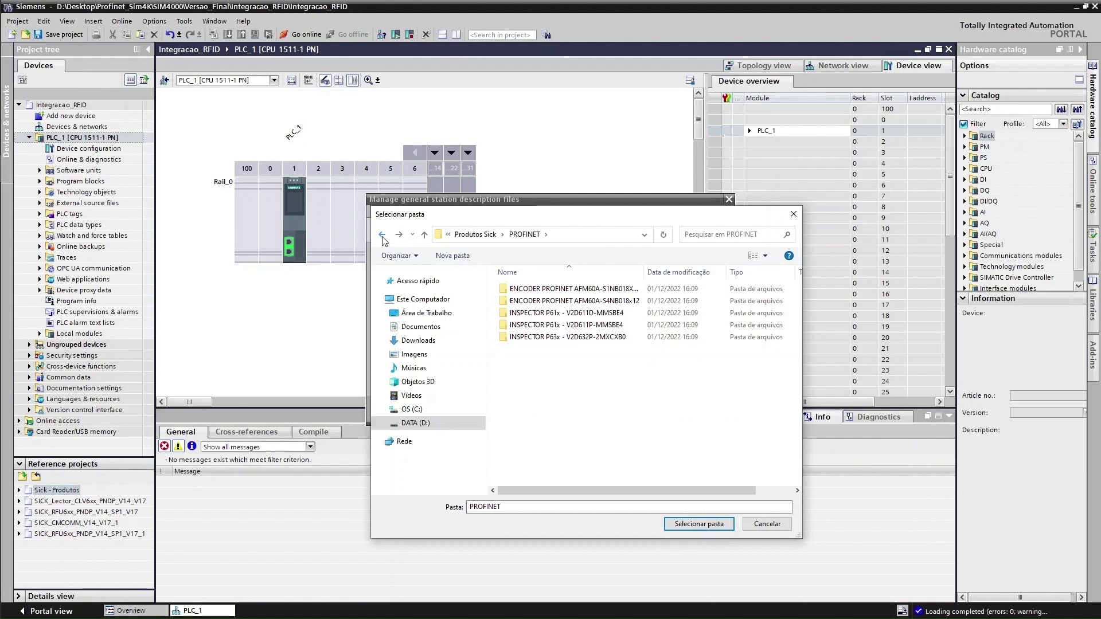
pyautogui.click(383, 236)
# Choose Desktop > Profinet > SICK_RFU6xx_Profinet_minV130 as the GSD source folder
pyautogui.click(508, 236)
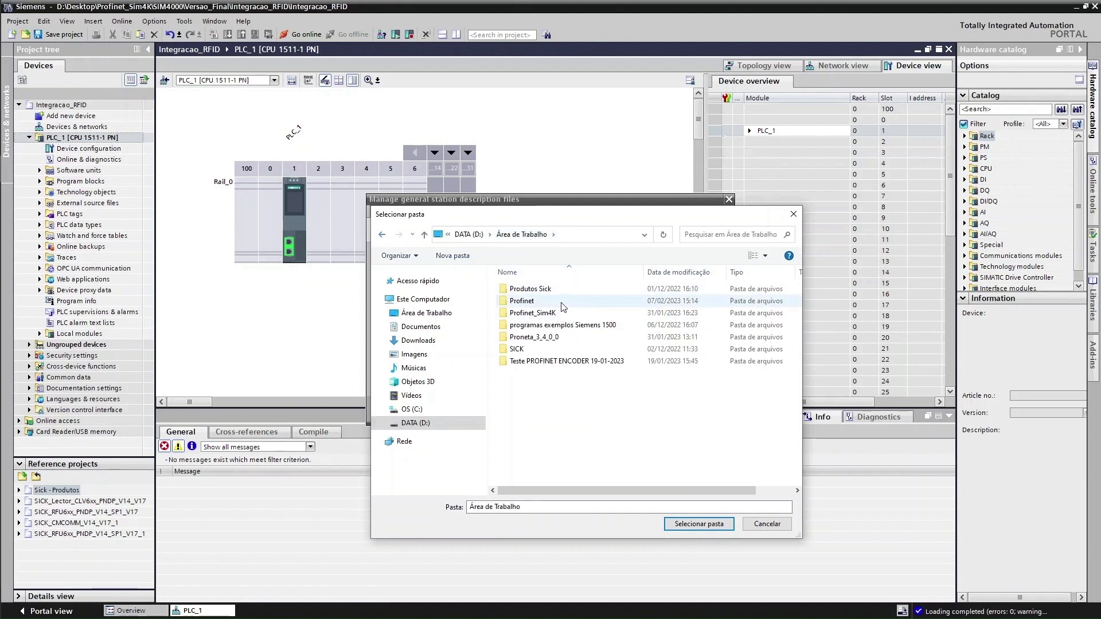
pyautogui.doubleClick(551, 350)
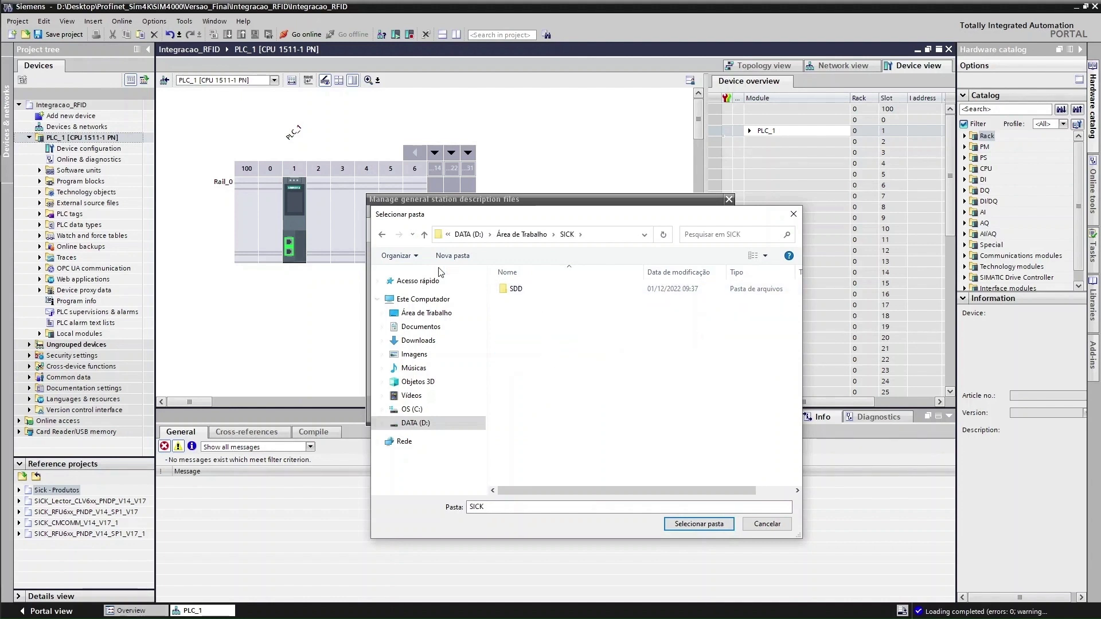
pyautogui.click(381, 234)
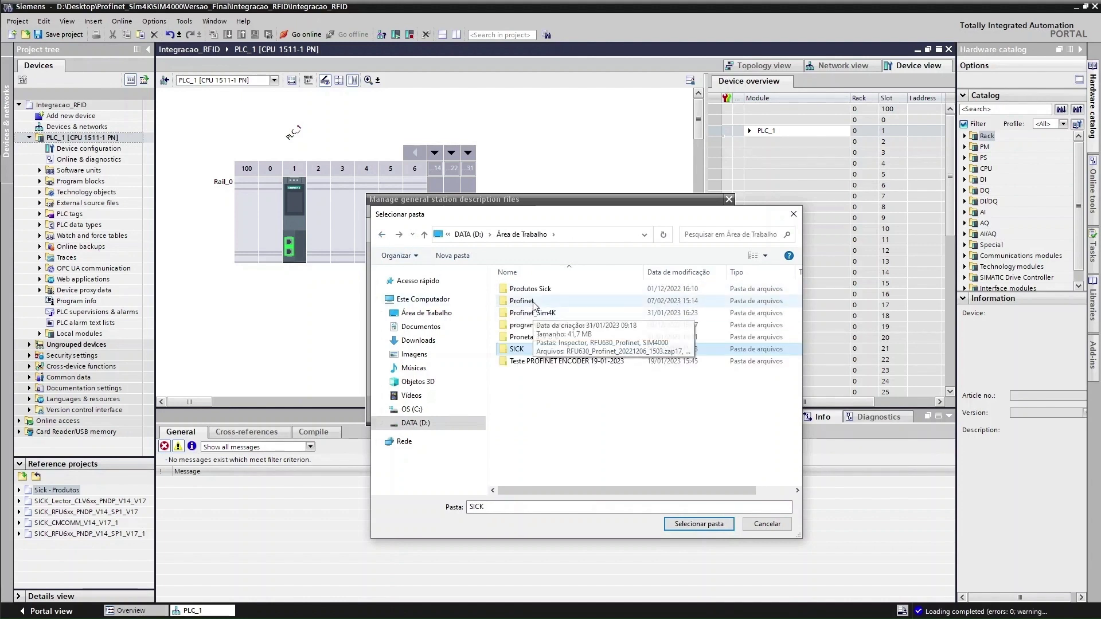
pyautogui.doubleClick(531, 301)
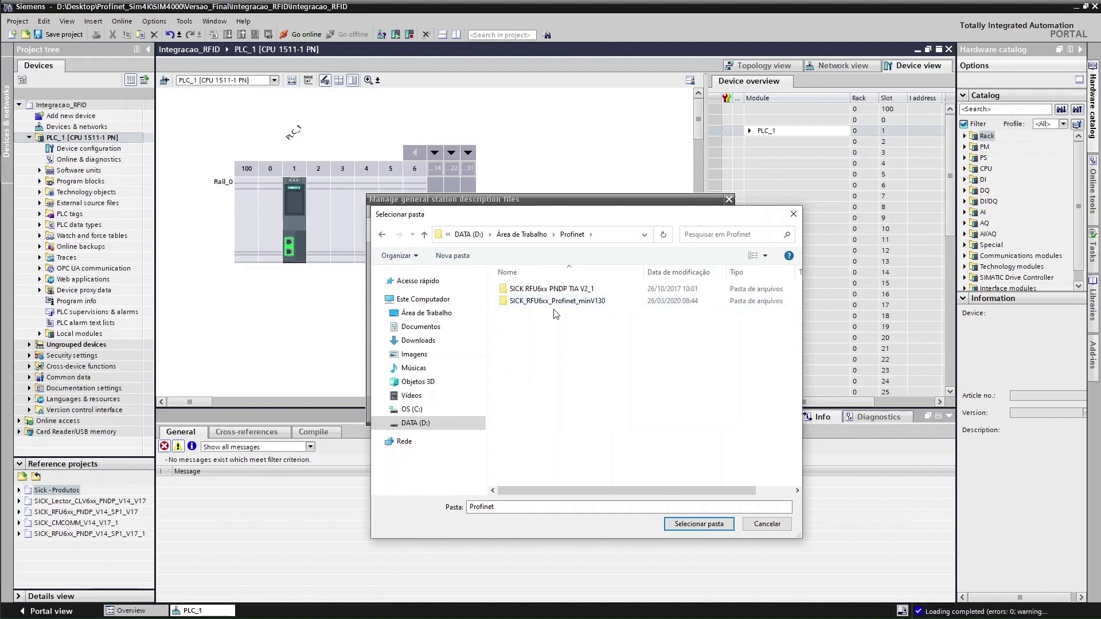
pyautogui.doubleClick(524, 289)
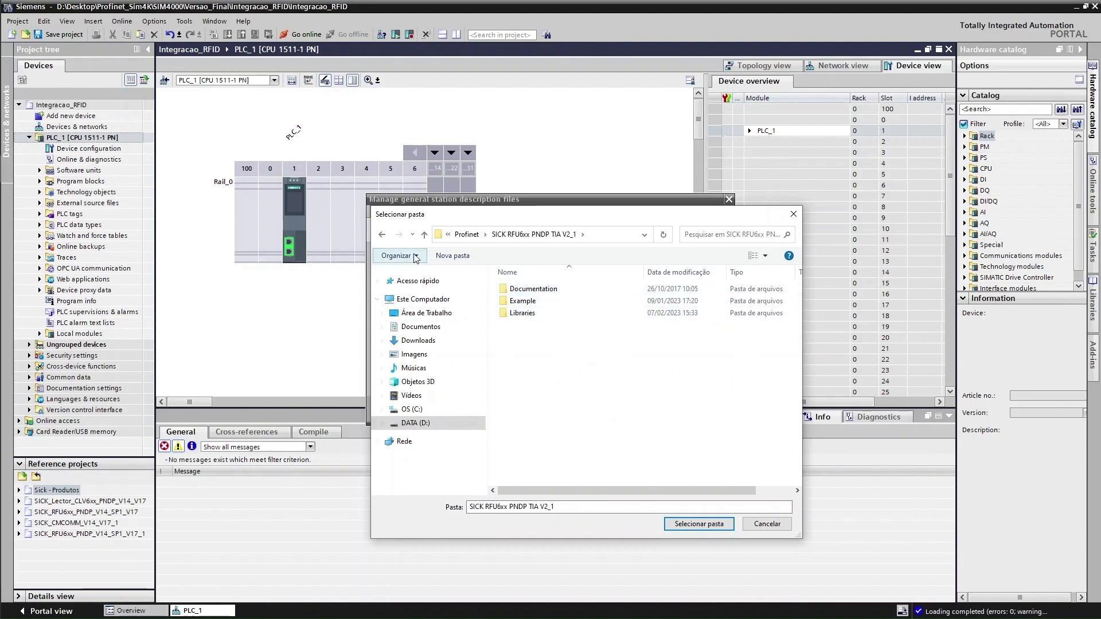
pyautogui.click(381, 234)
pyautogui.doubleClick(542, 302)
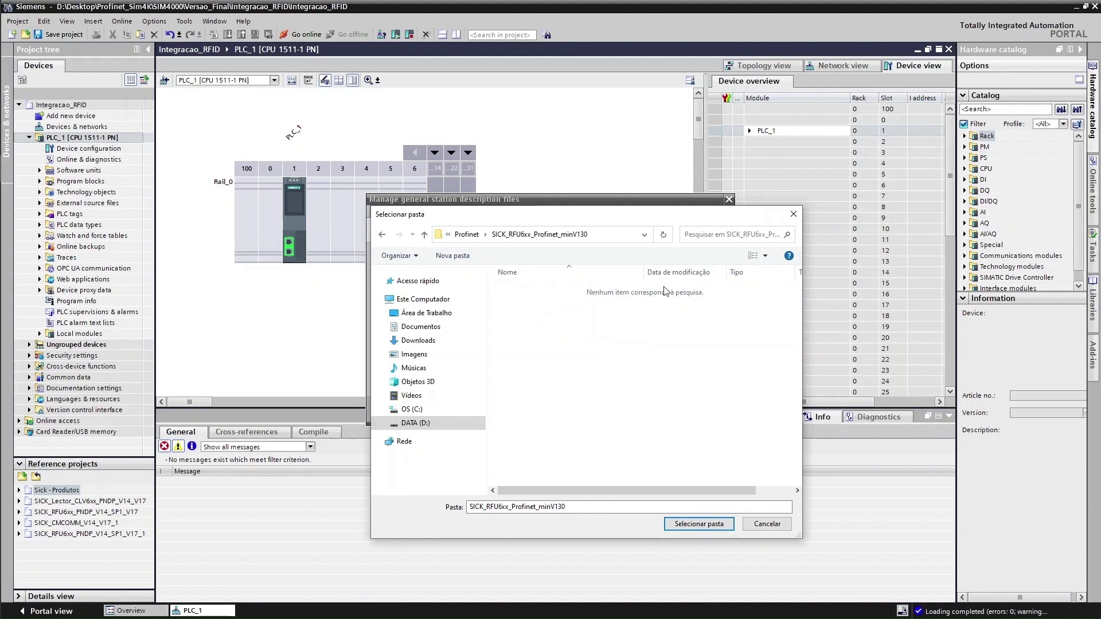
pyautogui.click(382, 234)
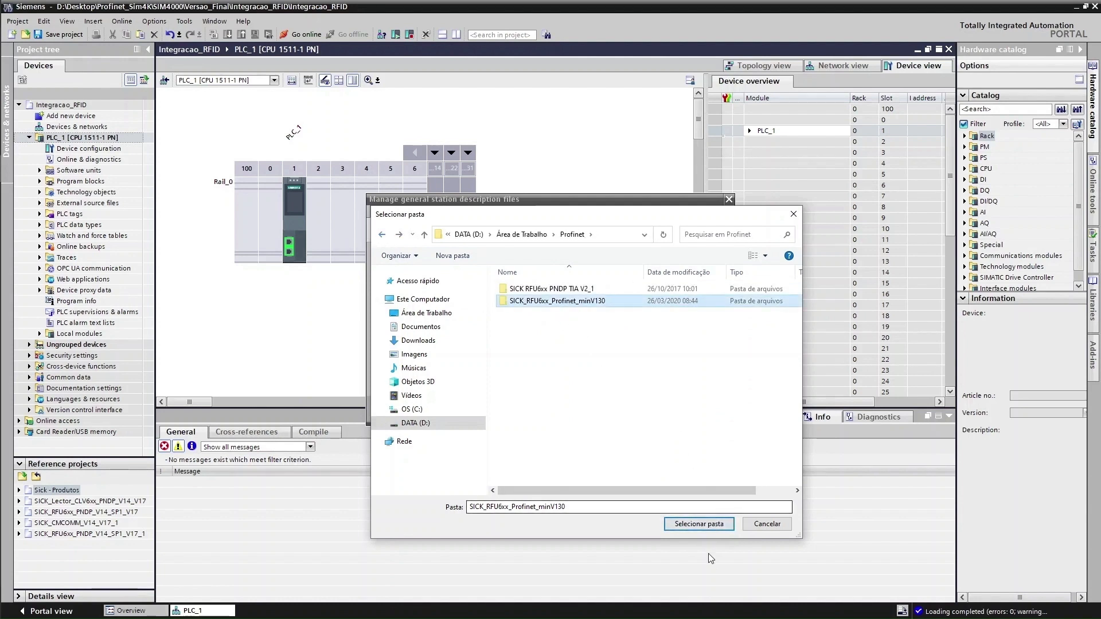
pyautogui.click(699, 524)
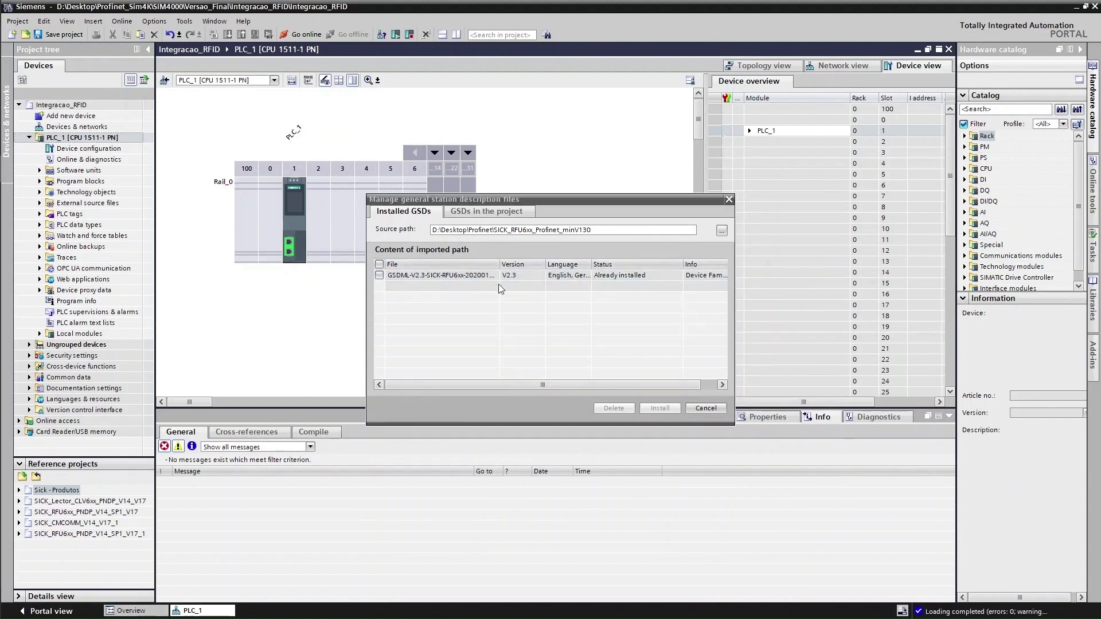
# Tick the SICK_RFU6xx_Profinet_minV130 GSDML file, install it, and close the result
pyautogui.click(646, 275)
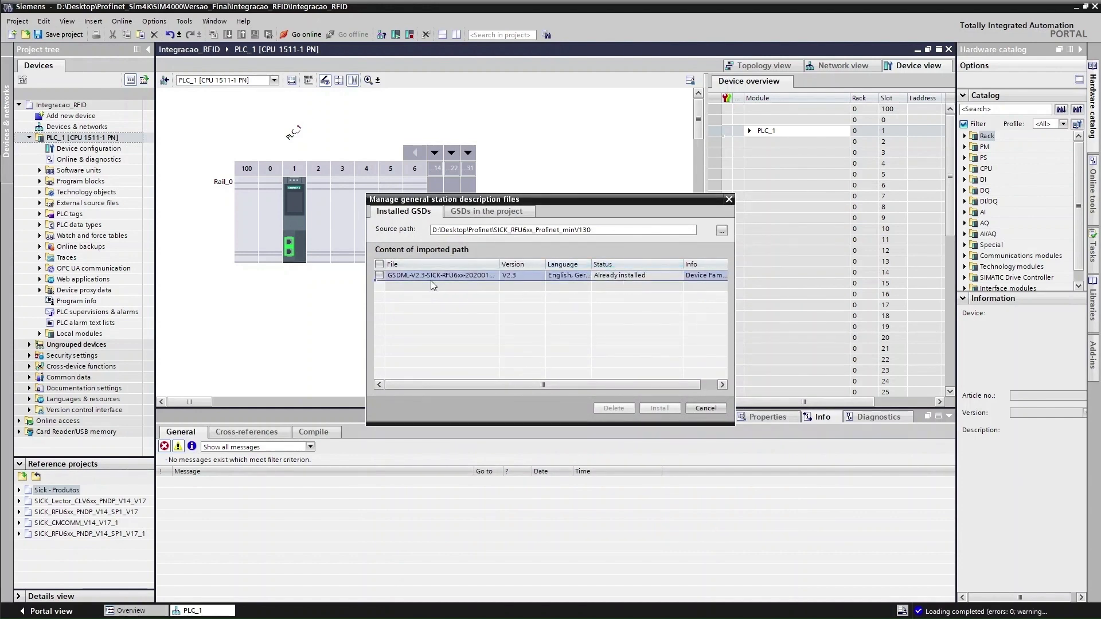
pyautogui.click(379, 275)
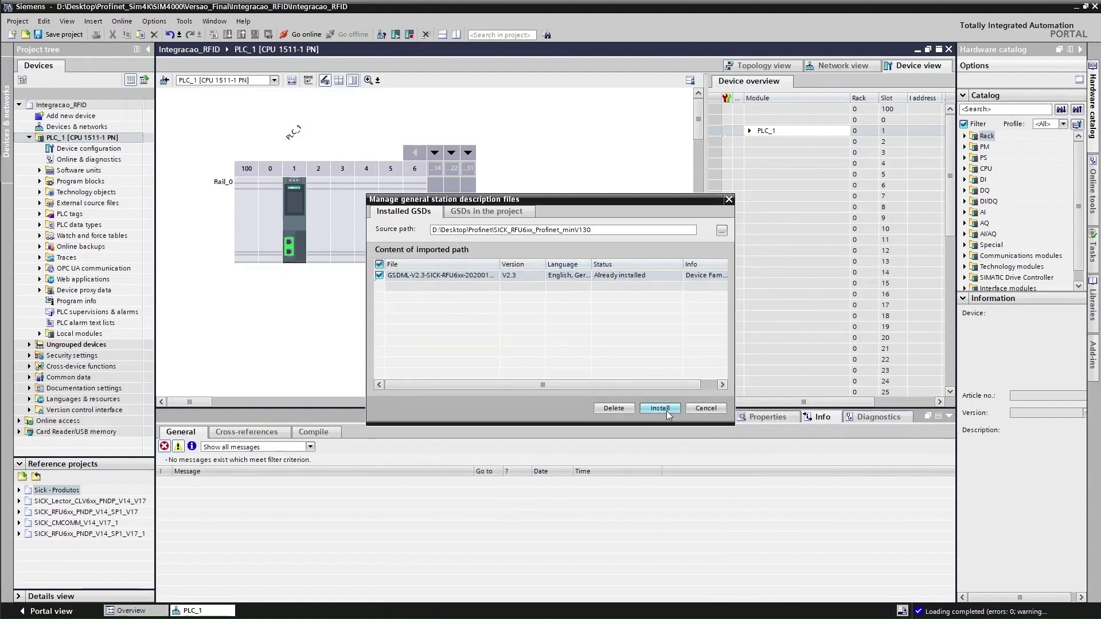
pyautogui.click(667, 411)
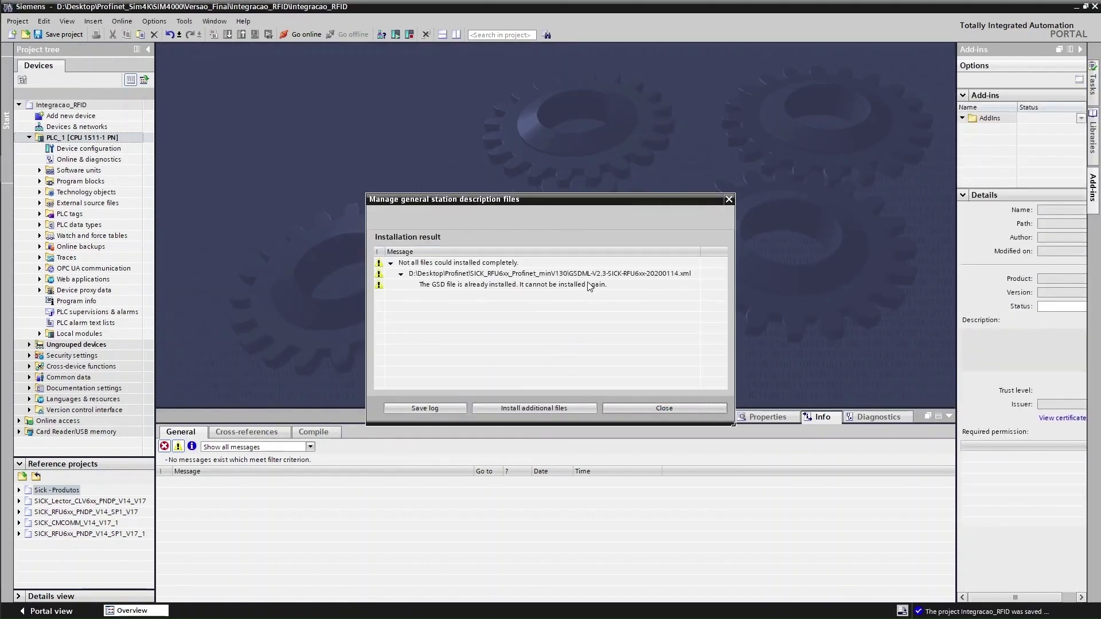
pyautogui.click(680, 408)
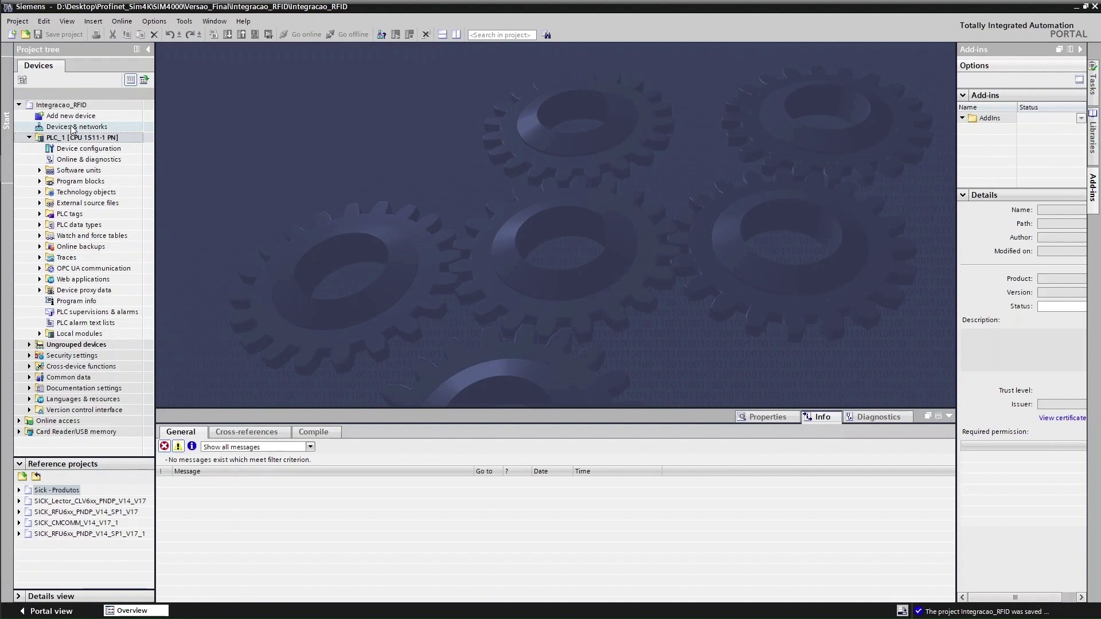
# Open the Network view and expand the catalog's Other field devices > PROFINET IO > Ident Systems
pyautogui.doubleClick(69, 148)
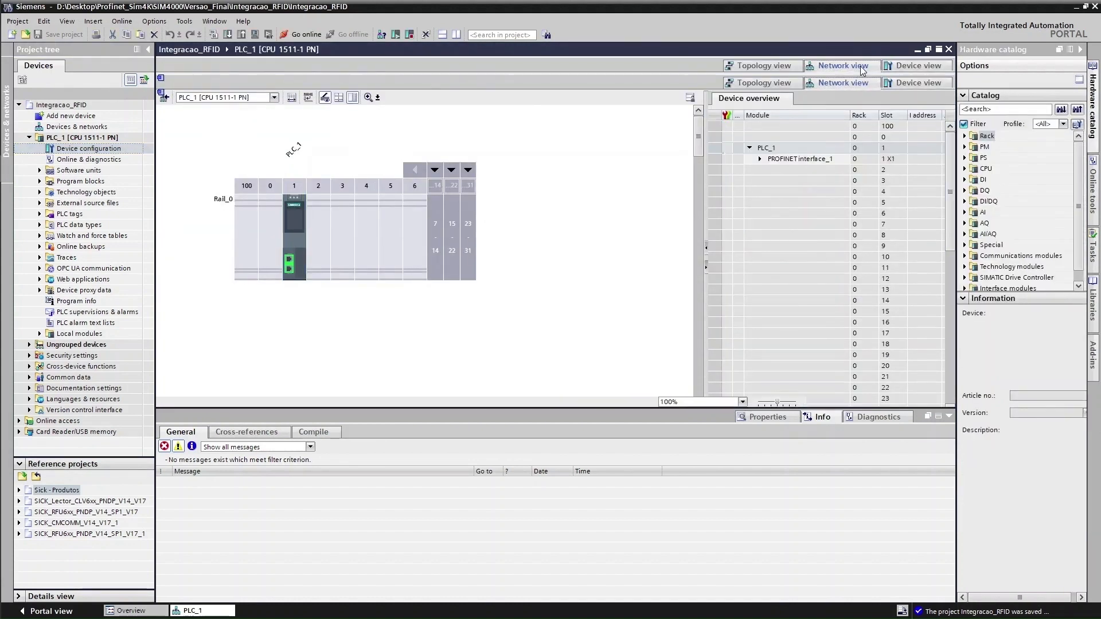
pyautogui.click(843, 66)
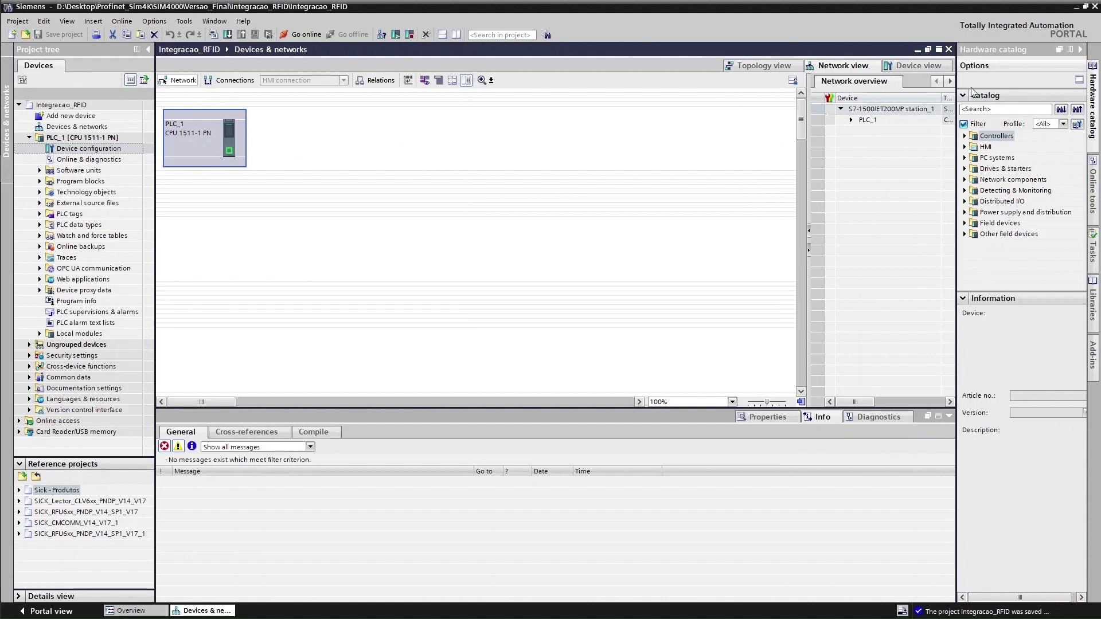
pyautogui.click(965, 234)
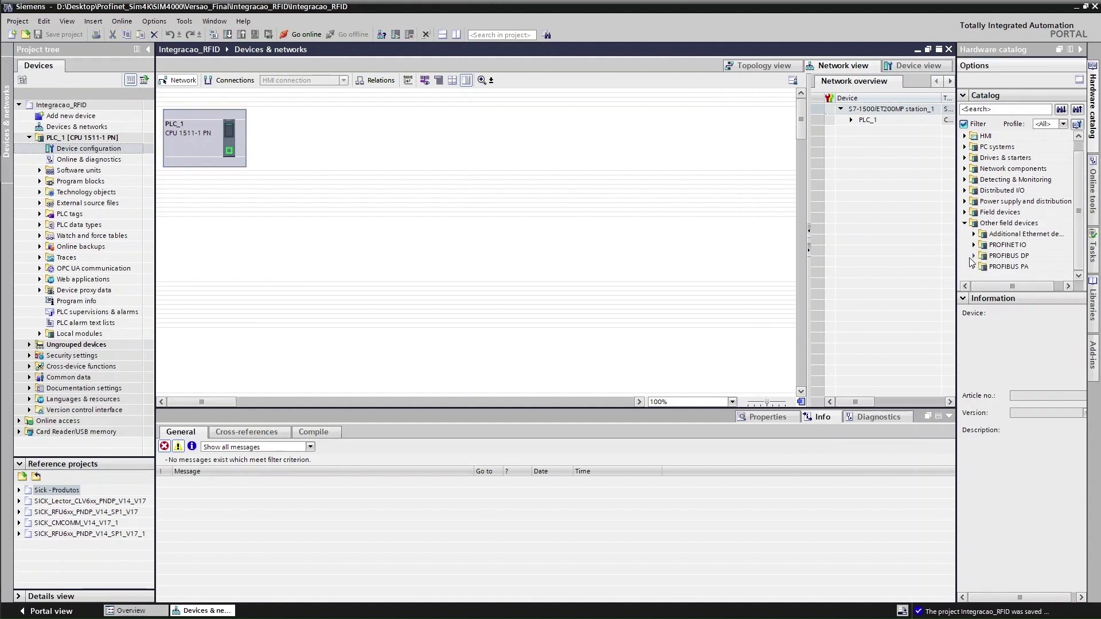
pyautogui.click(974, 245)
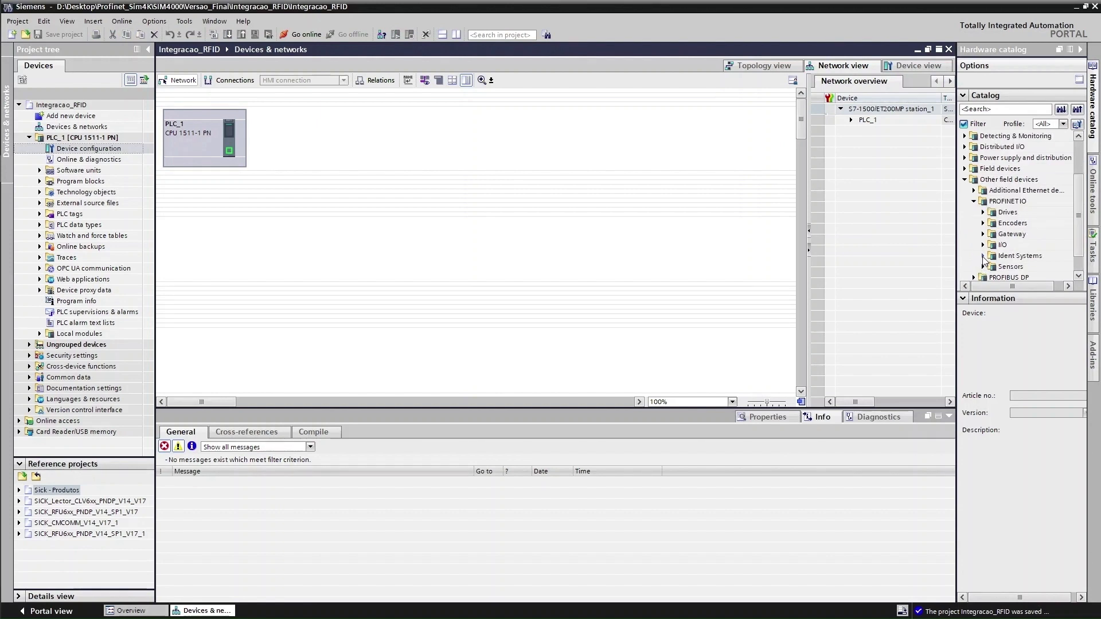
pyautogui.click(983, 256)
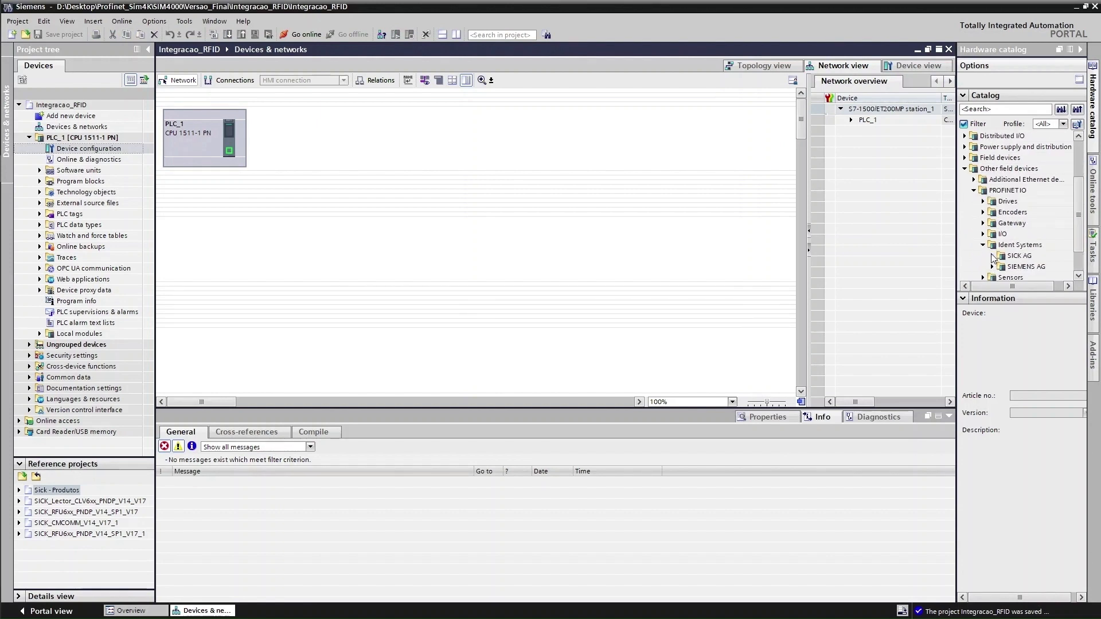
# Expand SICK AG > SICK > RFU6xx and select RFU6xx HandShake (HS)
pyautogui.click(993, 256)
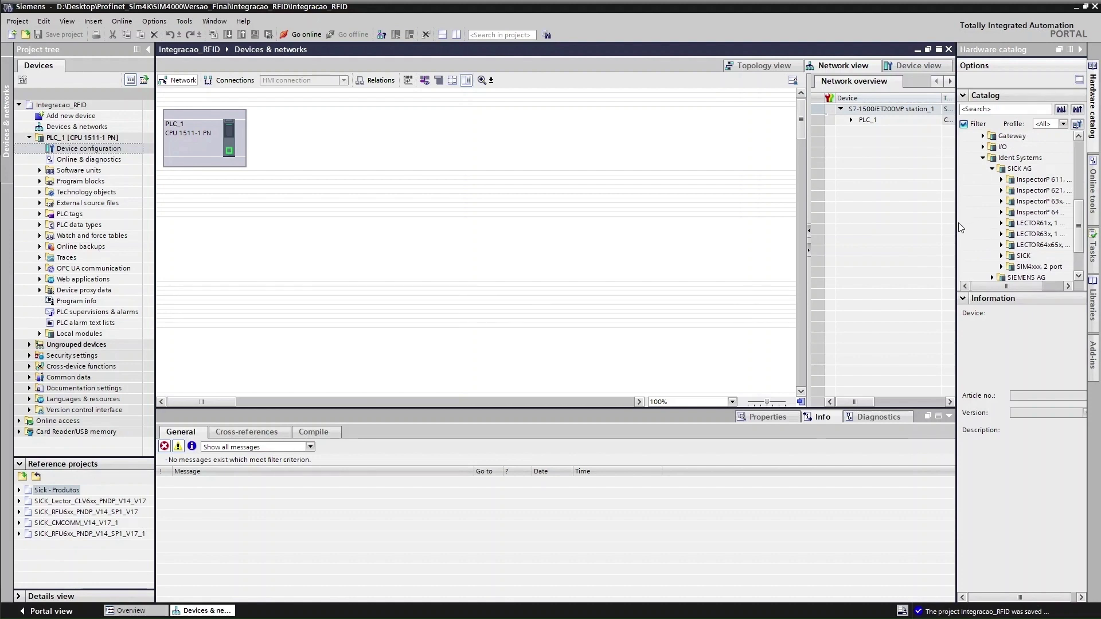
pyautogui.moveTo(959, 223); pyautogui.dragTo(901, 228)
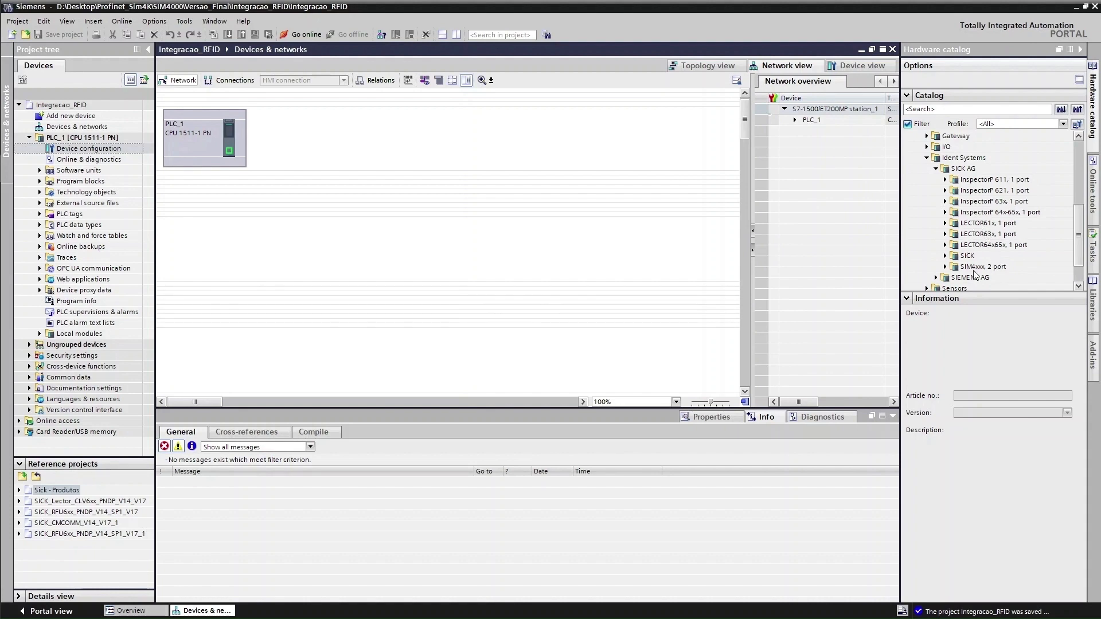
pyautogui.click(946, 257)
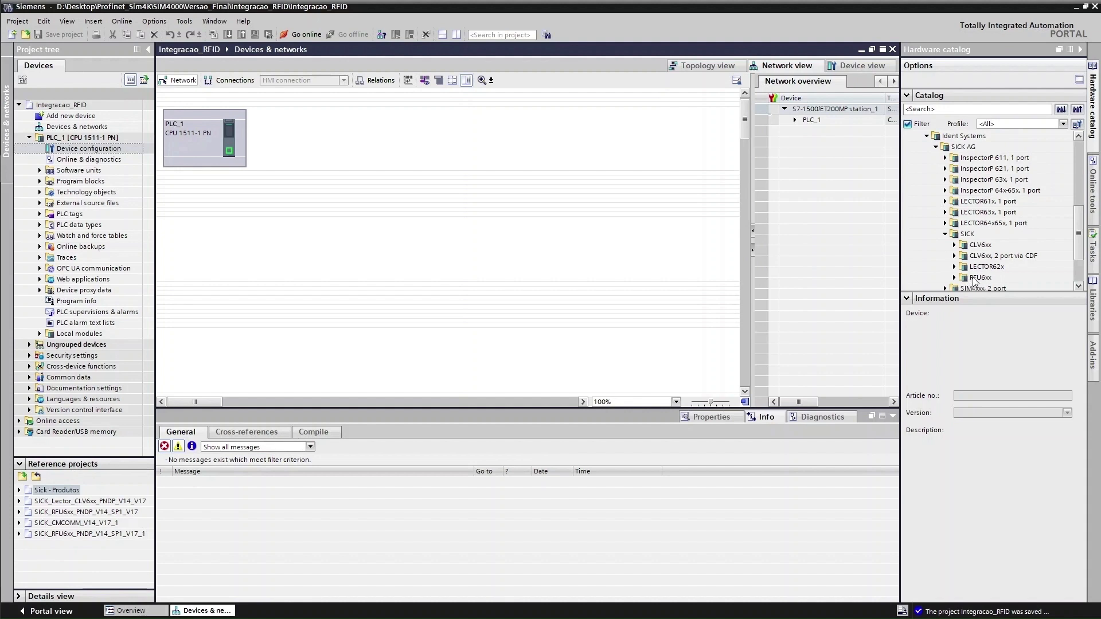
pyautogui.click(956, 278)
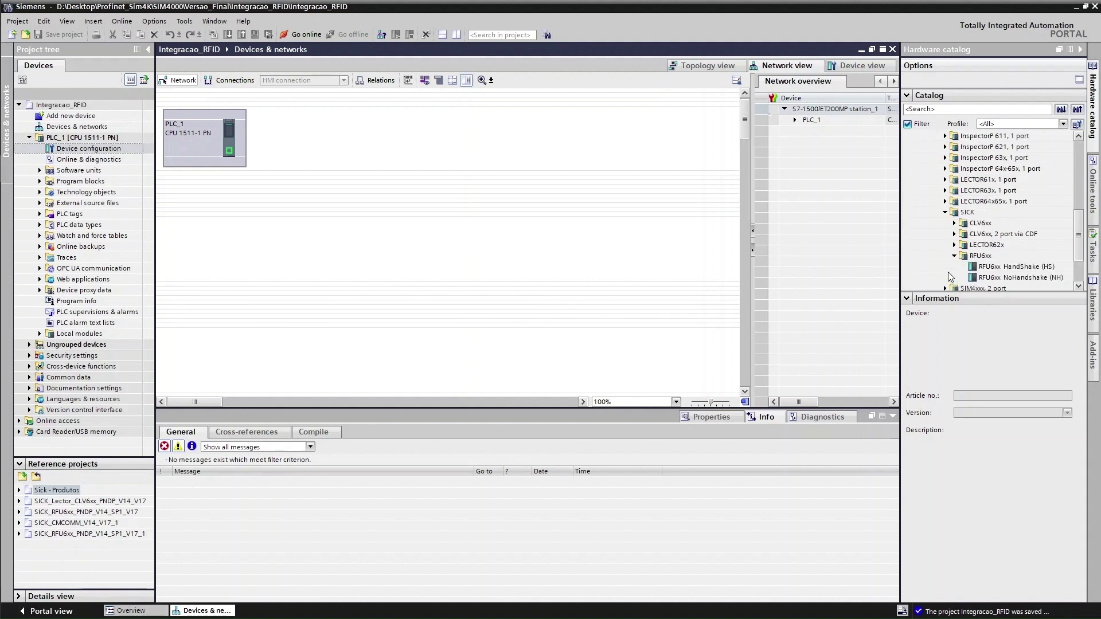
pyautogui.scroll(-2, 951, 277)
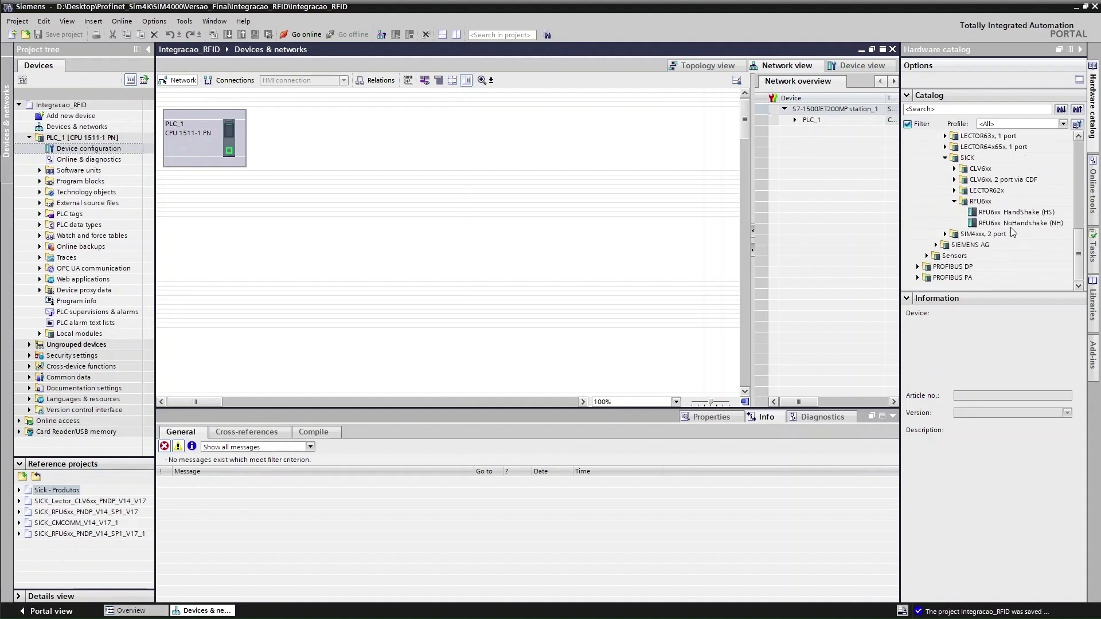
pyautogui.click(1022, 213)
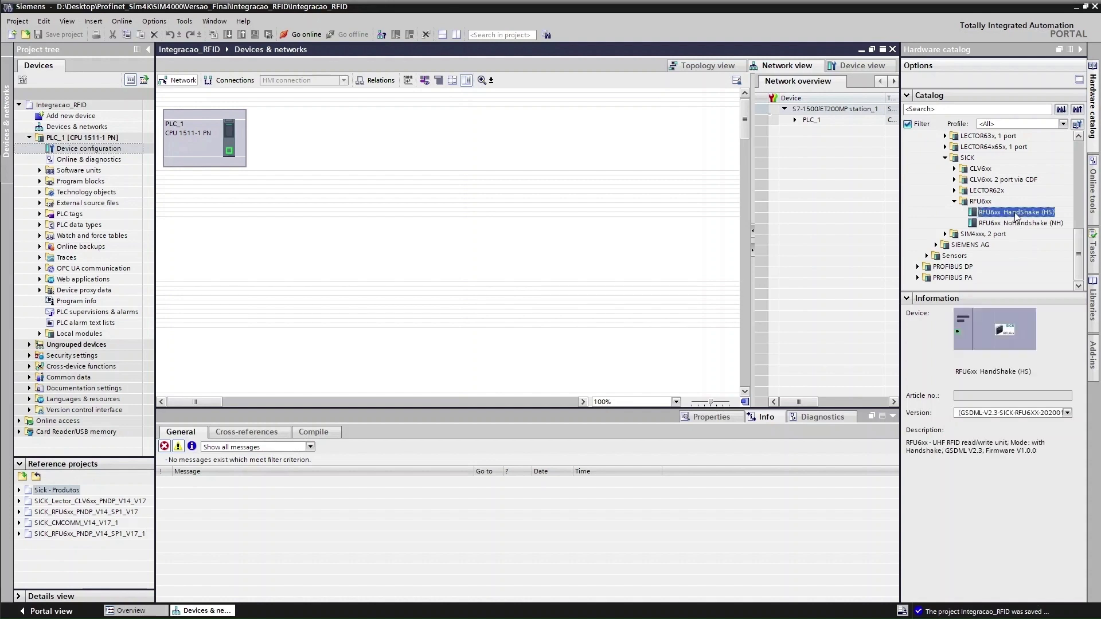
# Place RFU6xx HandShake (HS) beside PLC_1, connect it to PLC_1's PROFINET port, and open Device view
pyautogui.moveTo(1017, 217); pyautogui.dragTo(419, 211)
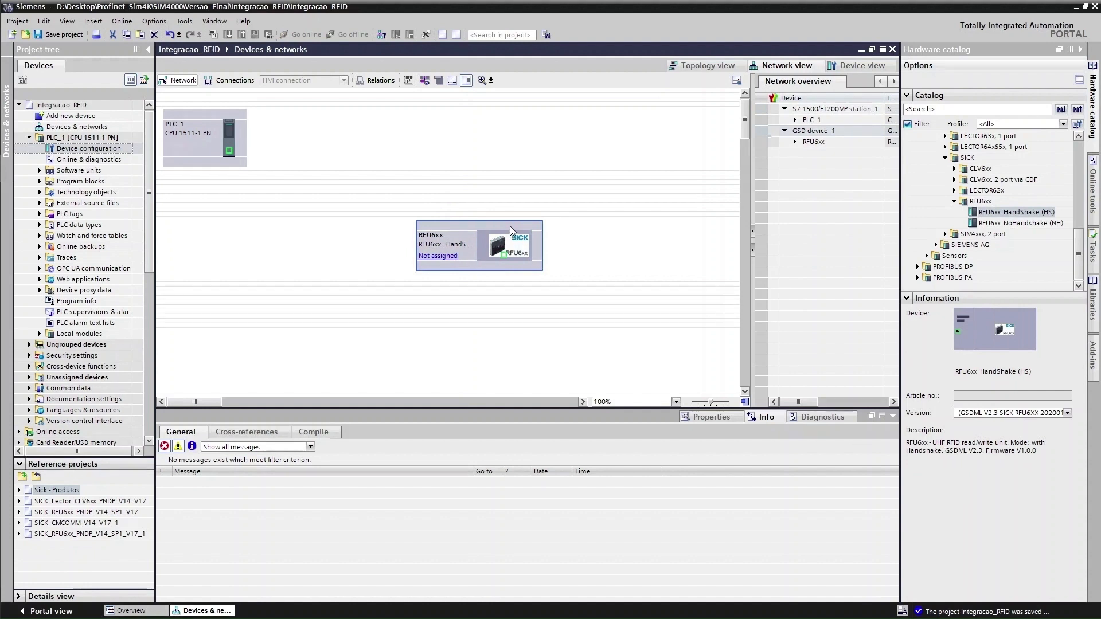
pyautogui.moveTo(511, 230); pyautogui.dragTo(487, 118)
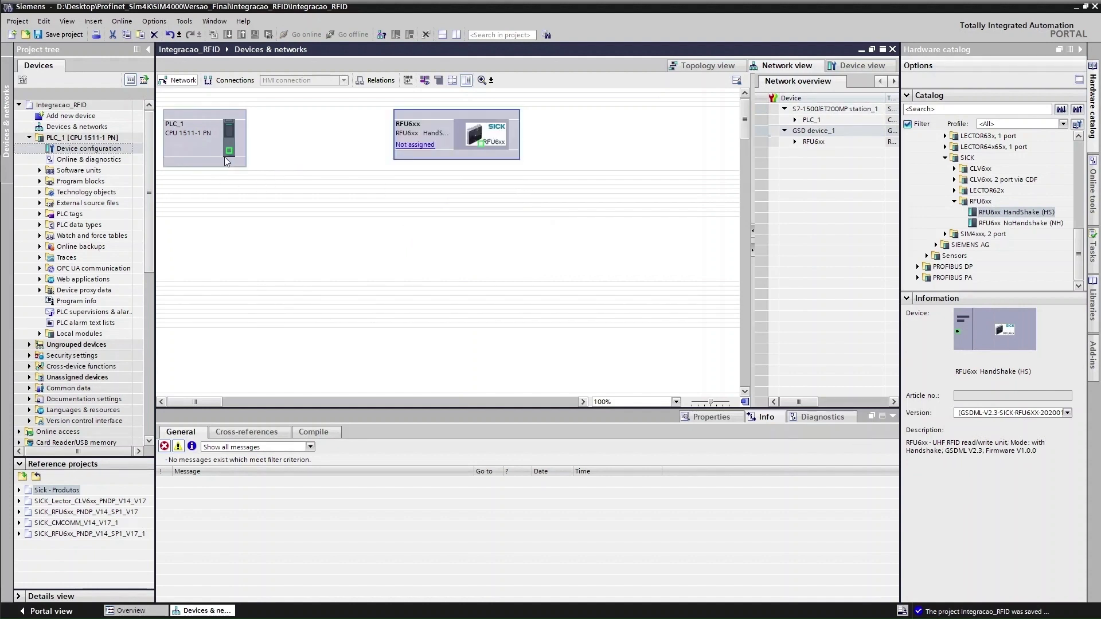
pyautogui.moveTo(229, 151); pyautogui.dragTo(484, 146)
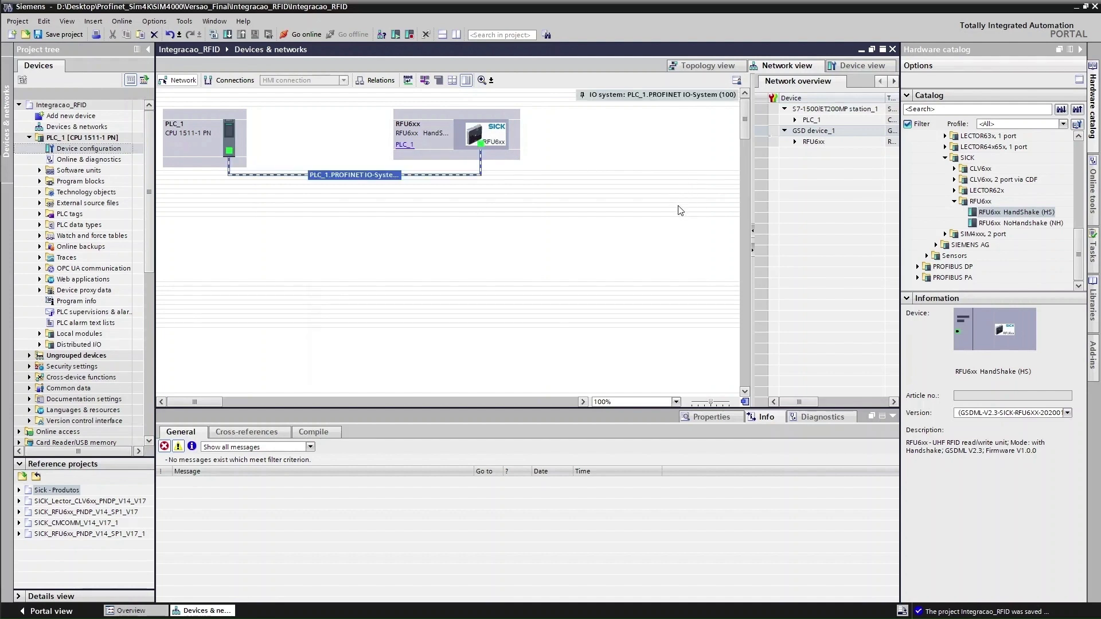
pyautogui.click(862, 67)
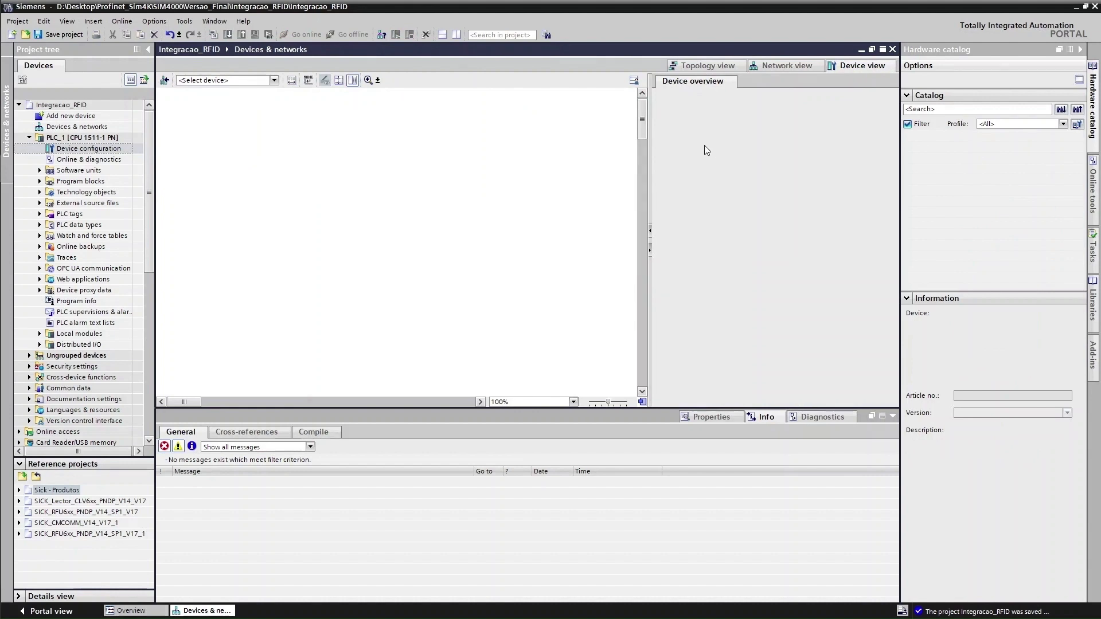
# Show the RFU6xx in Device view and inspect its Ctrl Bits and 32 Byte Input/Output (HS) modules
pyautogui.click(274, 80)
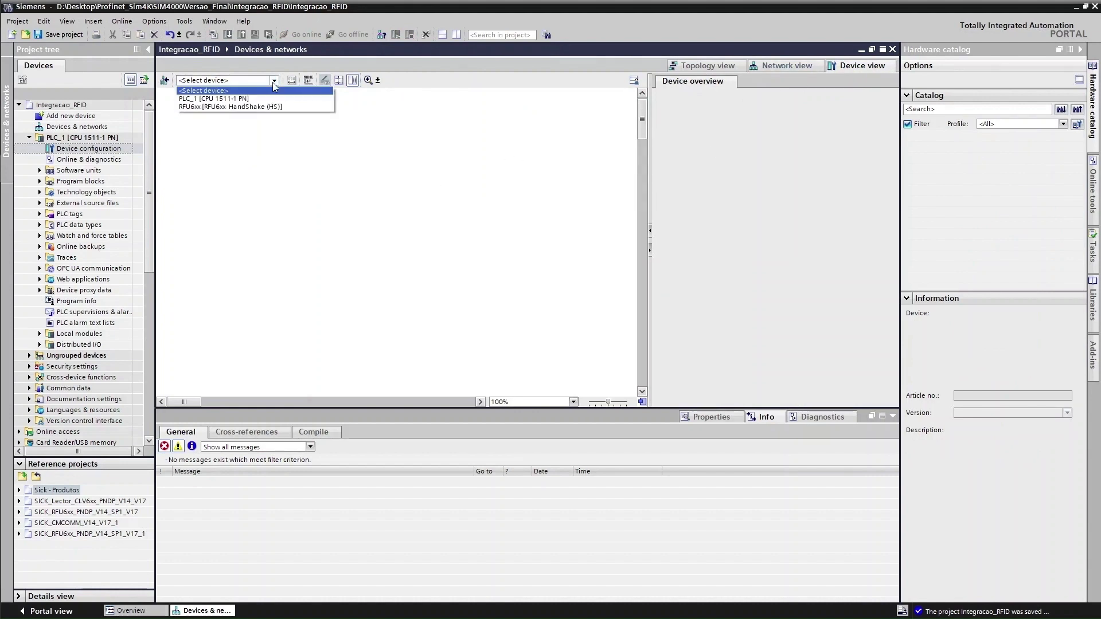
pyautogui.click(236, 109)
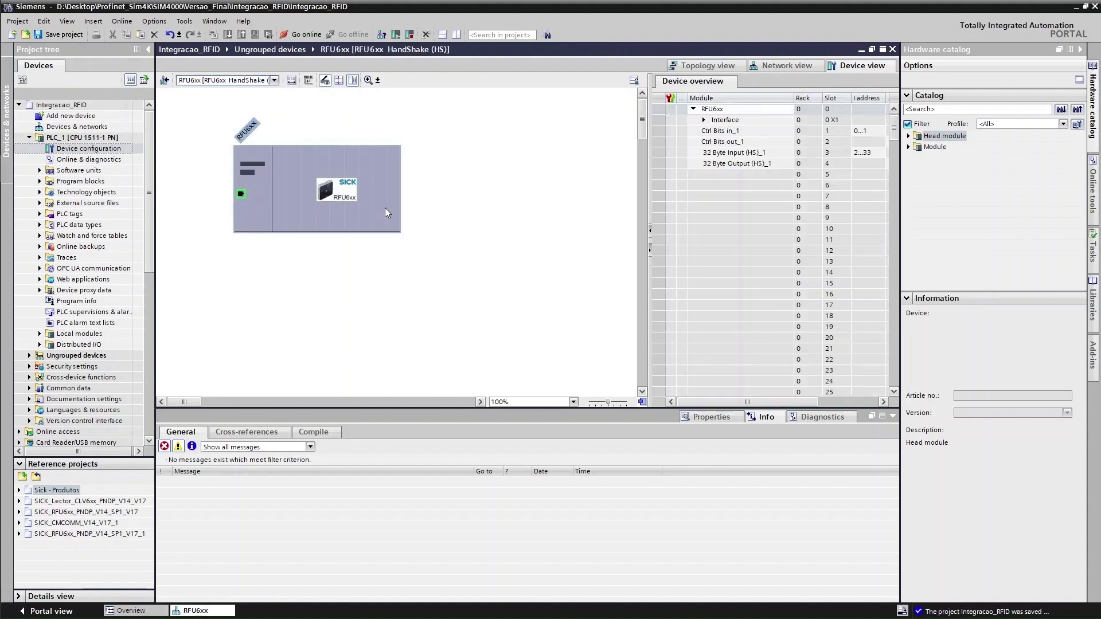
pyautogui.click(747, 156)
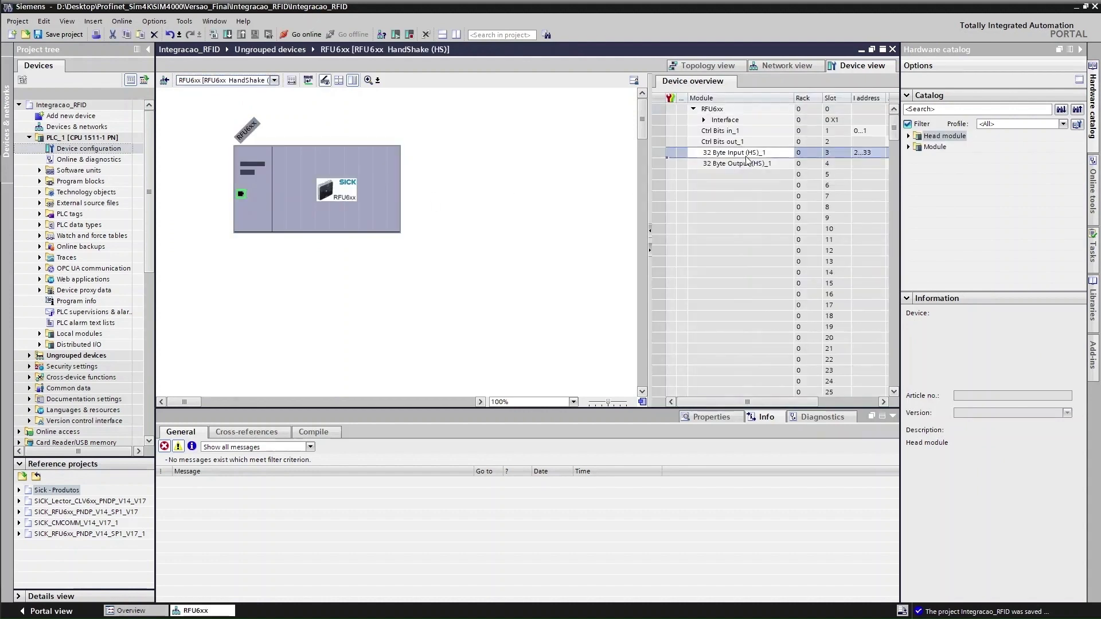
pyautogui.click(746, 165)
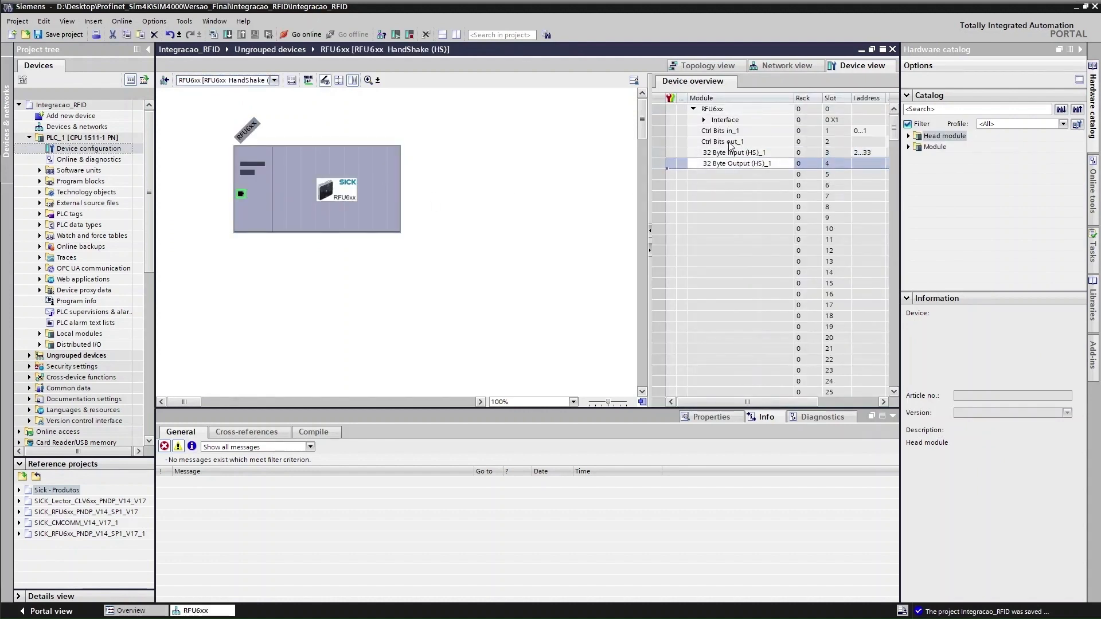
pyautogui.click(724, 131)
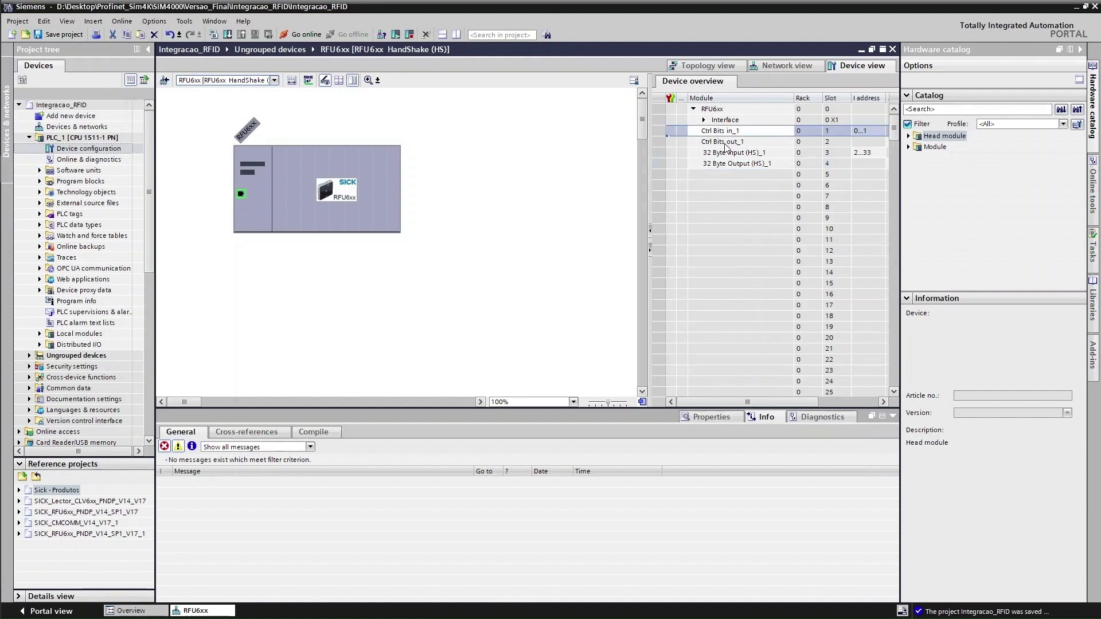
pyautogui.click(725, 142)
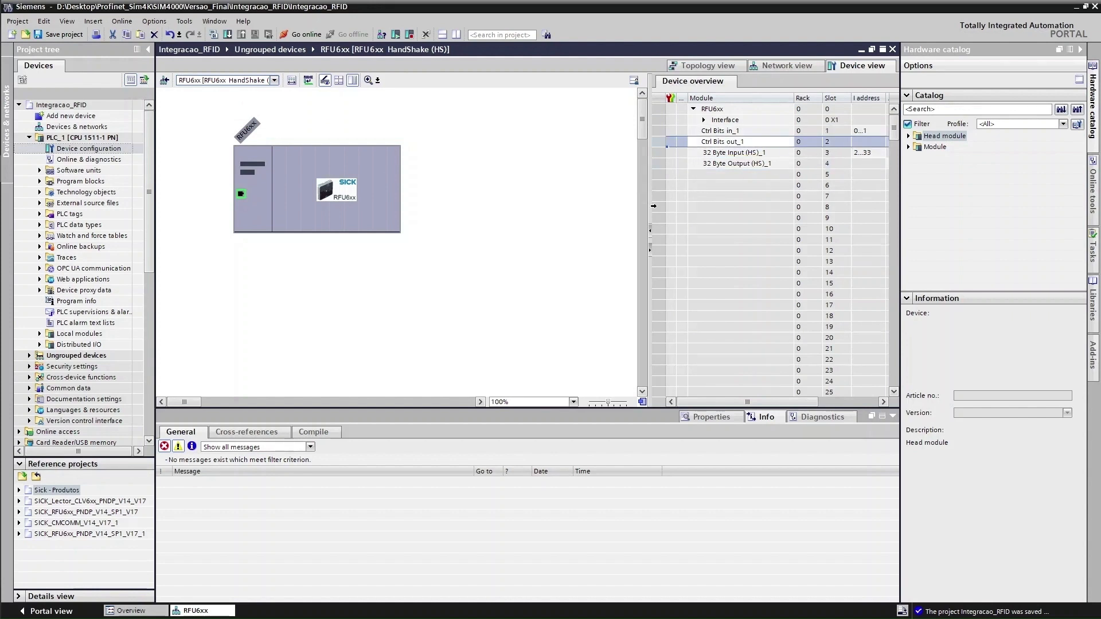
pyautogui.moveTo(701, 400)
pyautogui.mouseDown()
pyautogui.moveTo(735, 400)
pyautogui.moveTo(722, 400)
pyautogui.mouseUp()
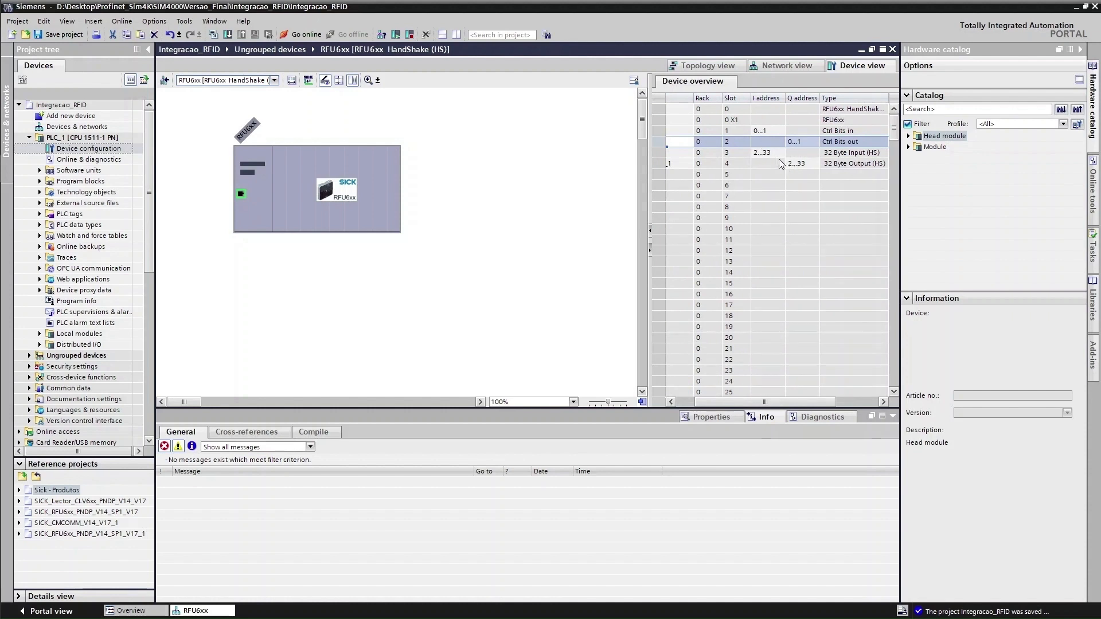
pyautogui.moveTo(807, 402); pyautogui.dragTo(789, 402)
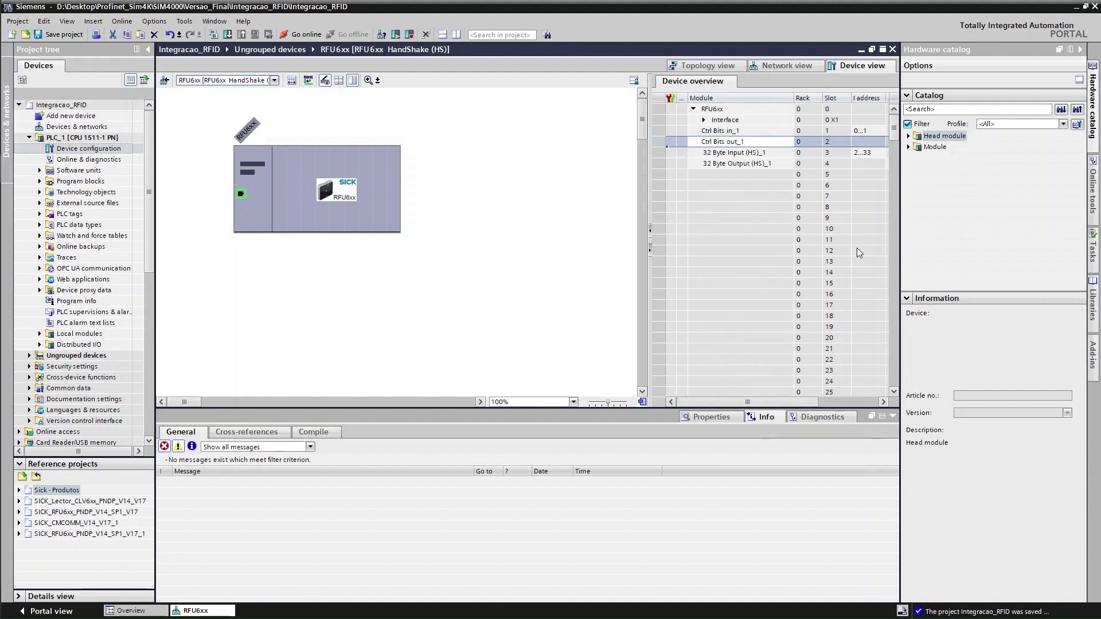
# Expand the catalog's Head module and Module folders to list Data Input, Data Output and Parameter modules
pyautogui.click(917, 137)
pyautogui.click(908, 136)
pyautogui.click(918, 147)
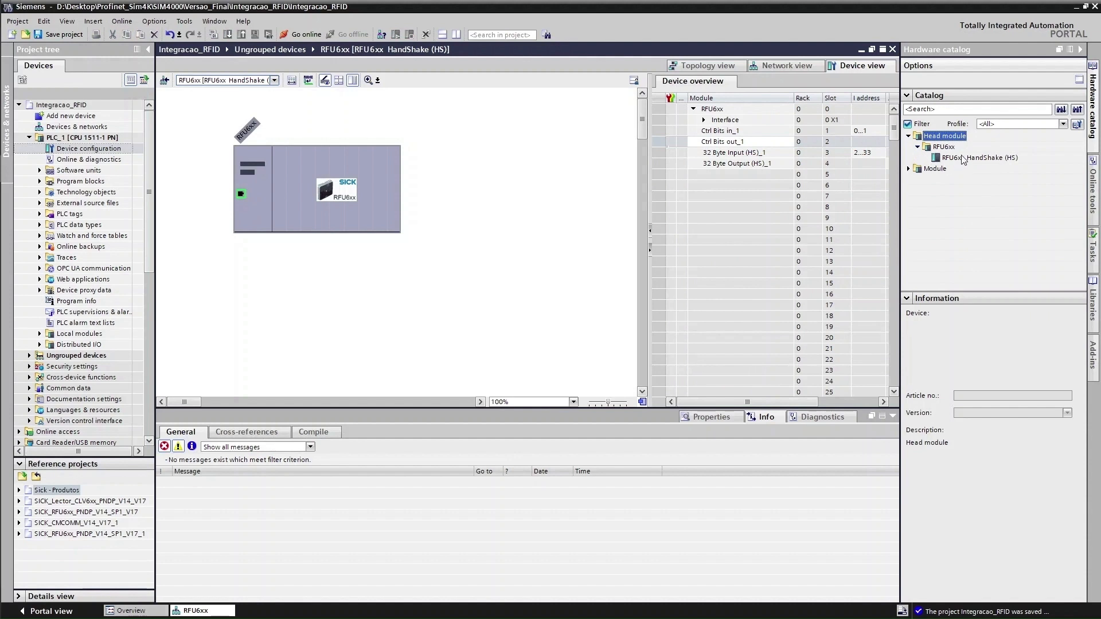
pyautogui.click(910, 168)
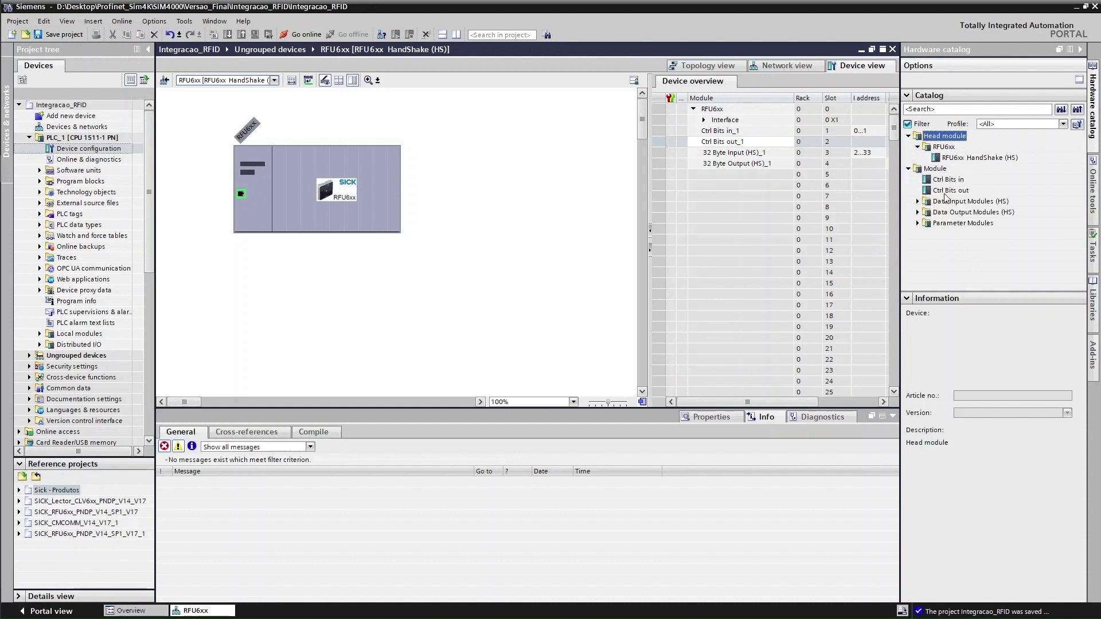
pyautogui.click(918, 202)
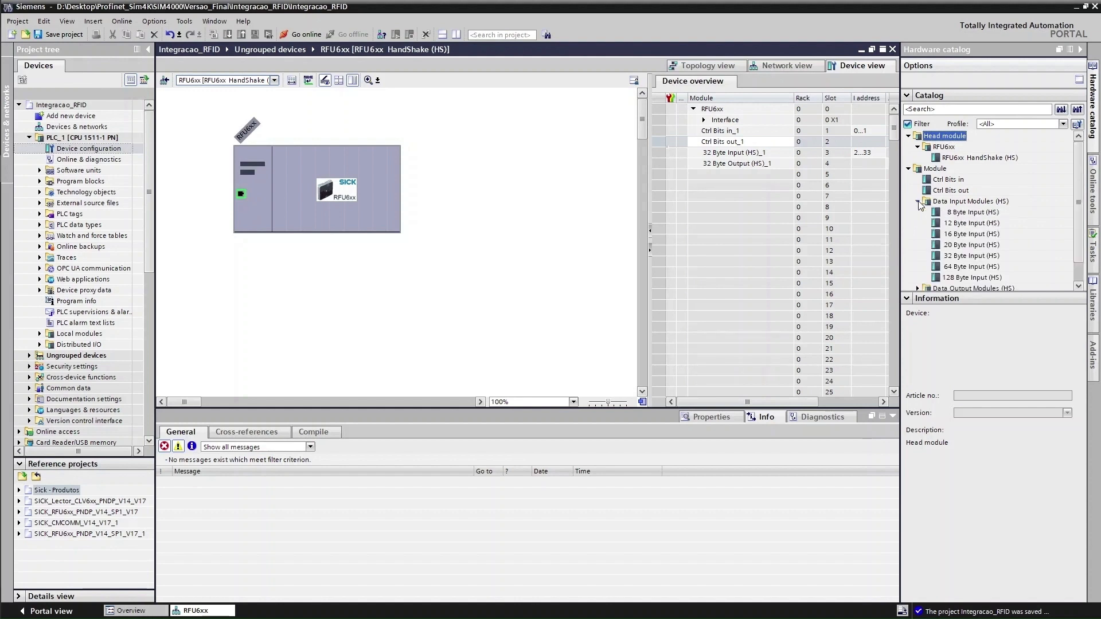
pyautogui.scroll(-1, 969, 272)
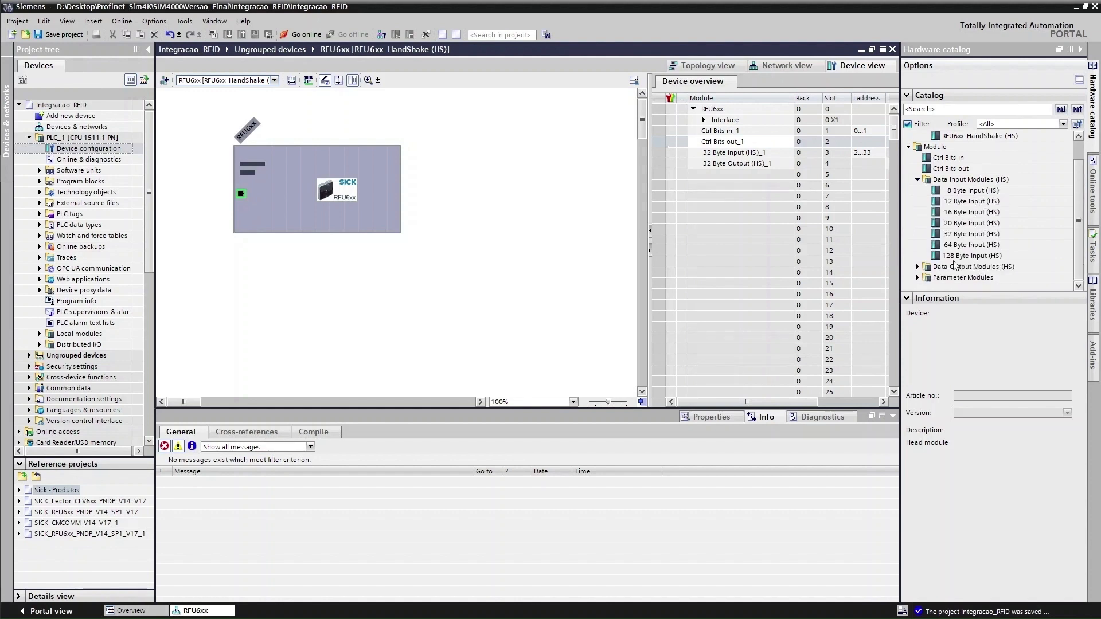
pyautogui.click(920, 267)
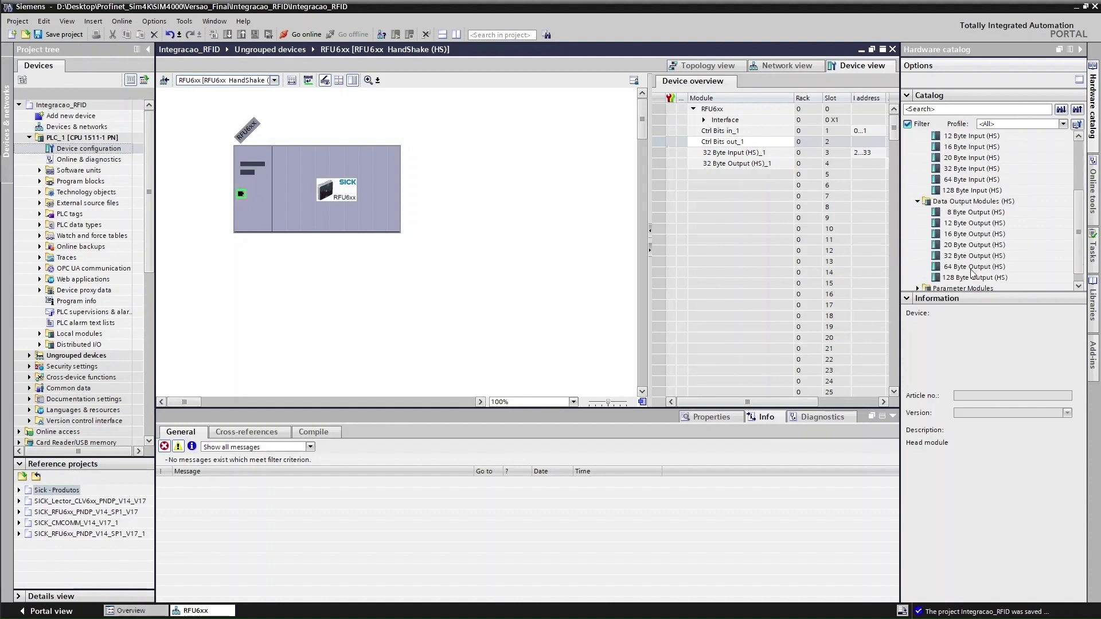
pyautogui.click(917, 277)
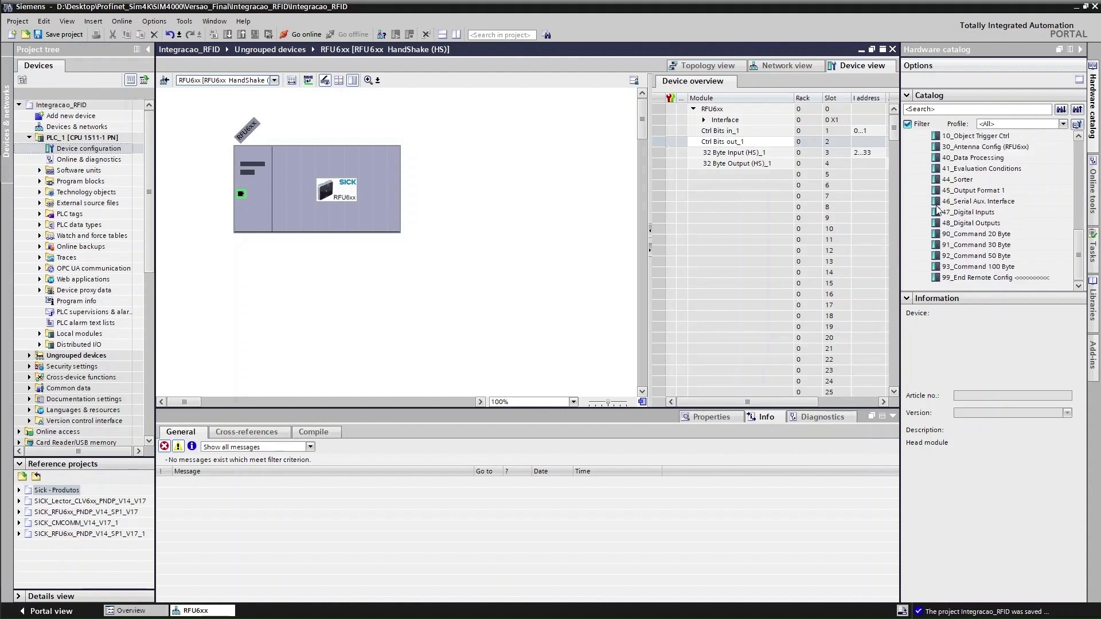
pyautogui.scroll(3, 998, 213)
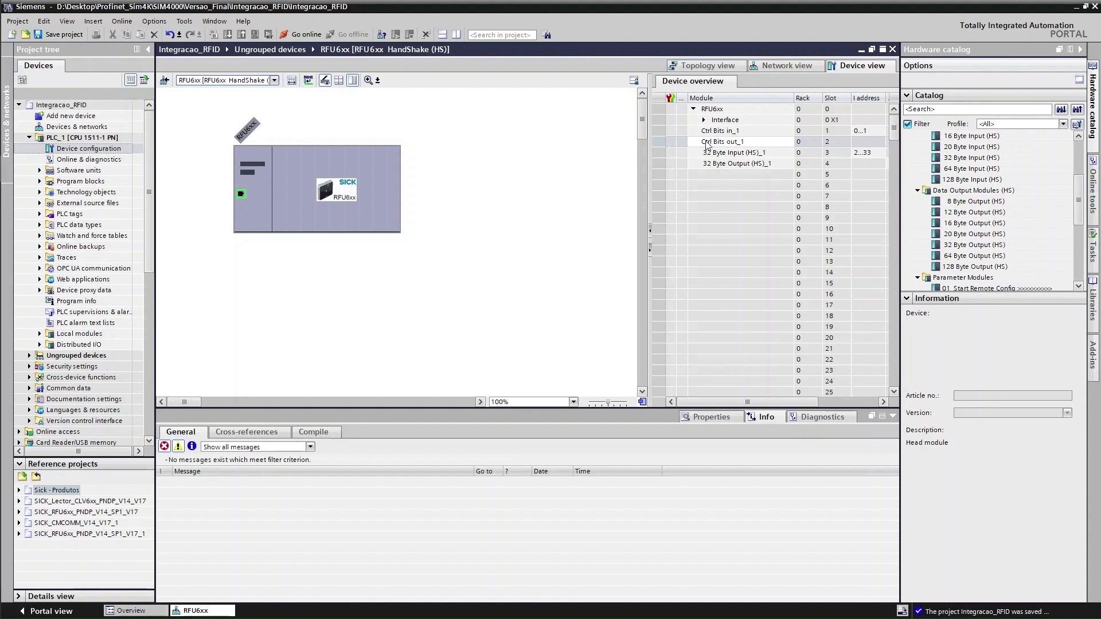
pyautogui.click(700, 145)
pyautogui.click(577, 160)
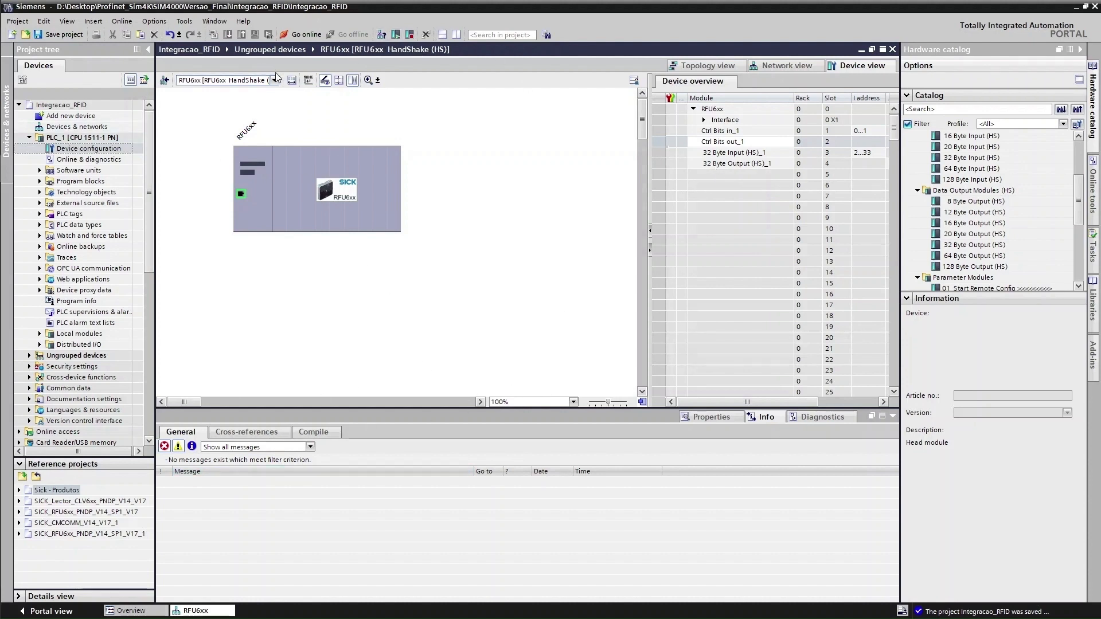
# Download only the hardware and software changes to PLC_1 at 192.168.0.2
pyautogui.rightClick(65, 139)
pyautogui.moveTo(131, 288)
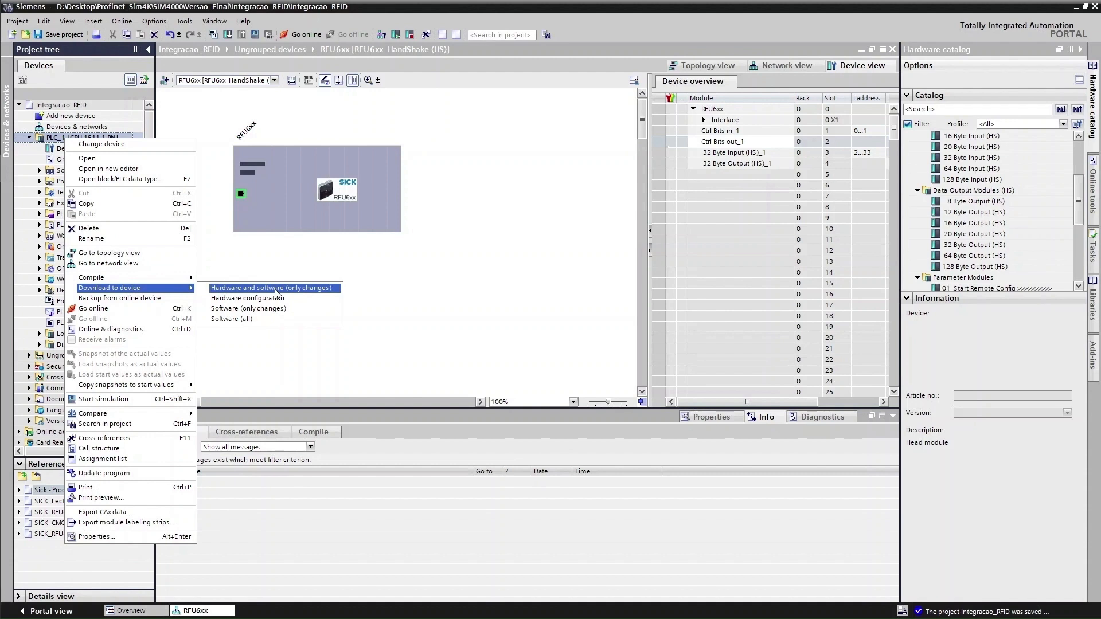
pyautogui.click(275, 291)
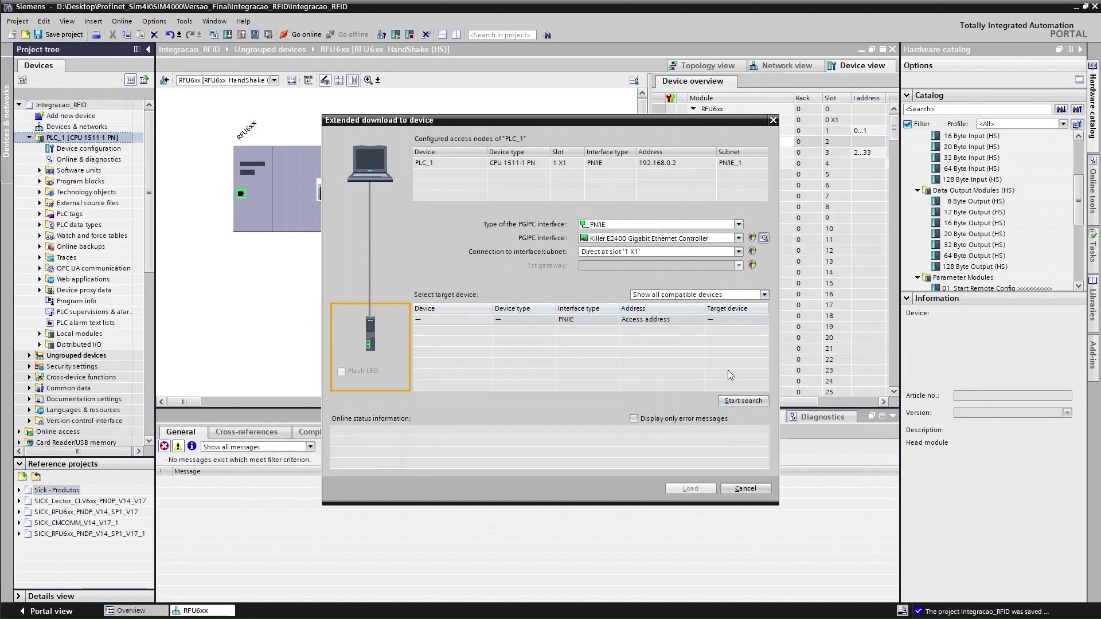
pyautogui.click(758, 401)
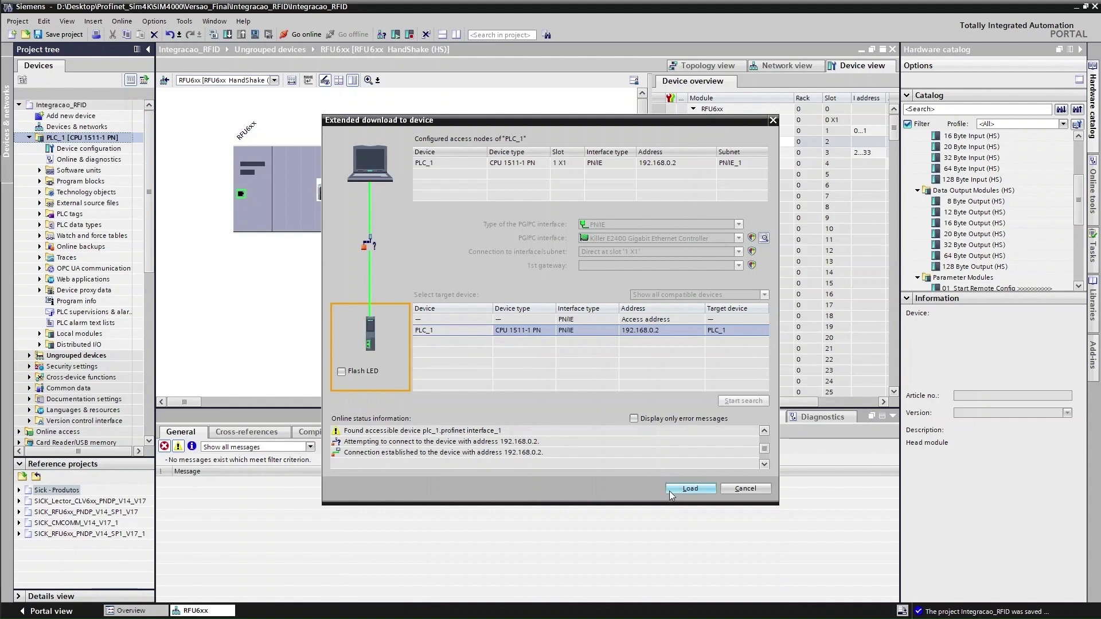
pyautogui.click(680, 489)
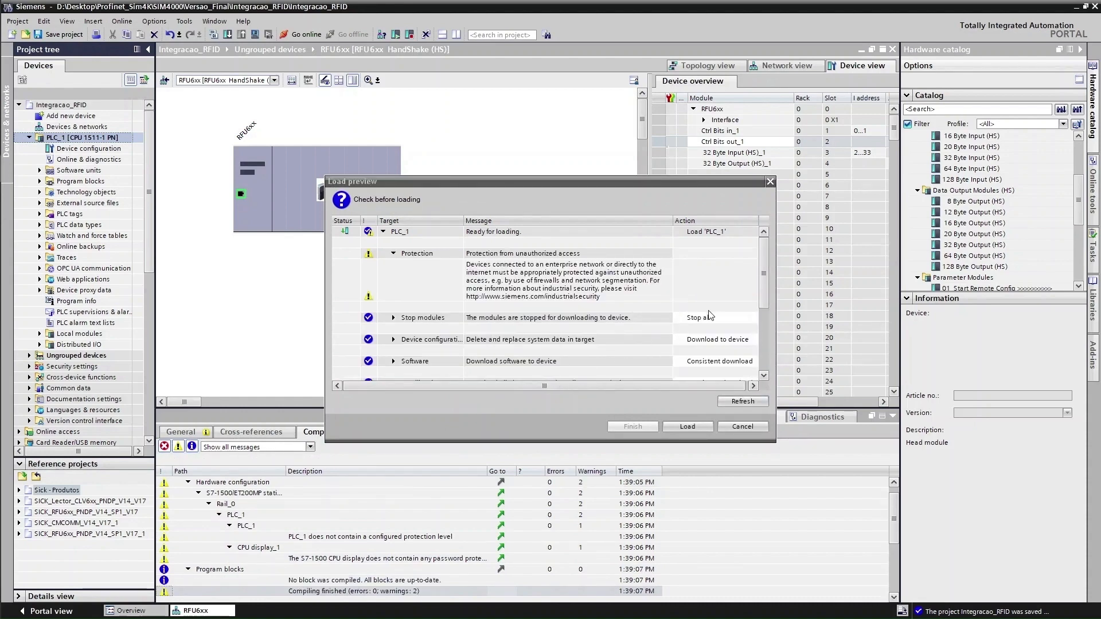
pyautogui.click(698, 428)
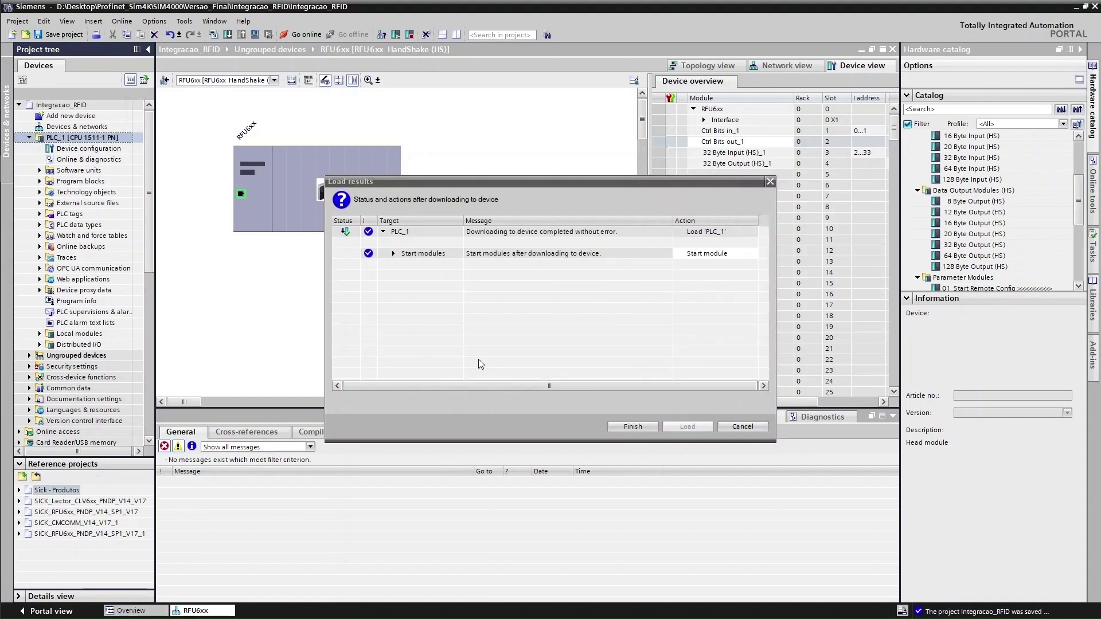
# Finish the load to PLC_1 so the download completes with 0 errors
pyautogui.click(643, 425)
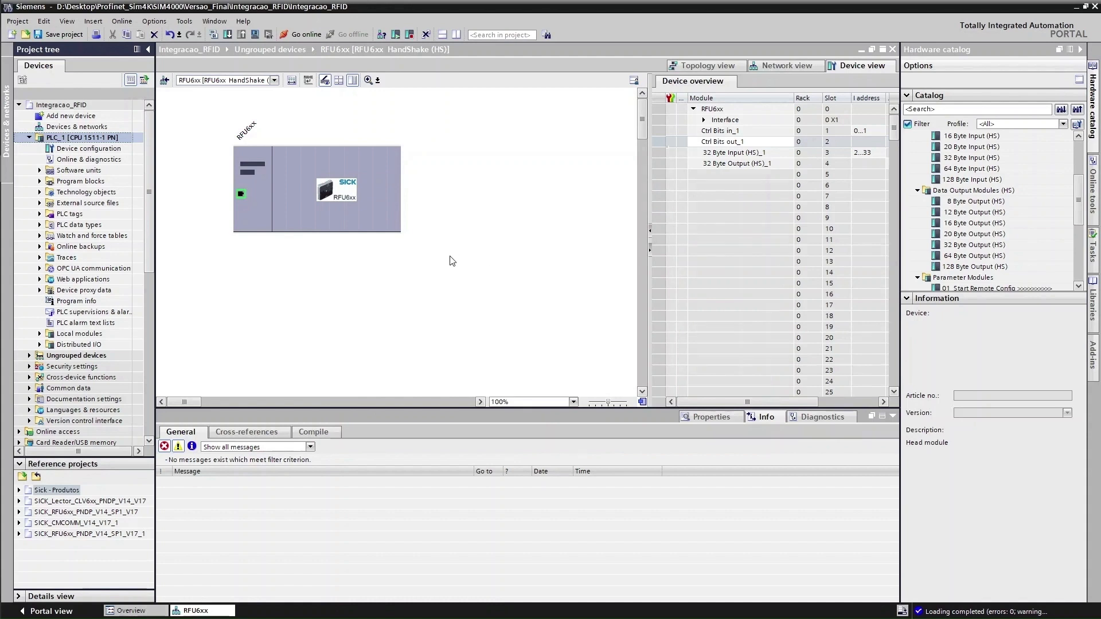
# Put the PLC_1 CPU into RUN, go online and check PLC_1 under Local modules
pyautogui.click(396, 36)
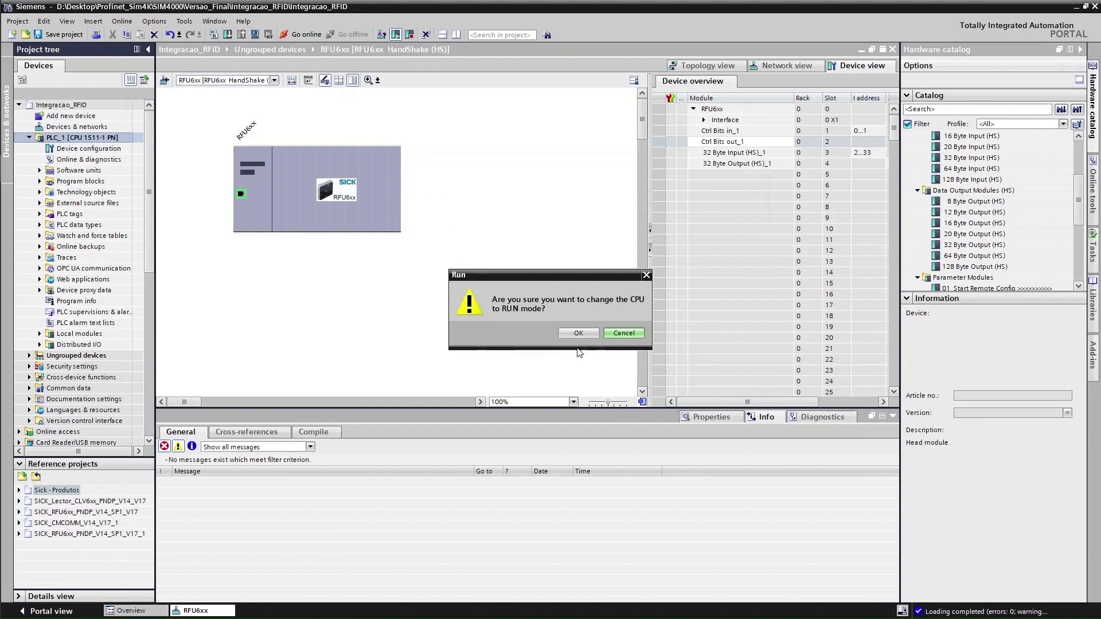
pyautogui.click(586, 334)
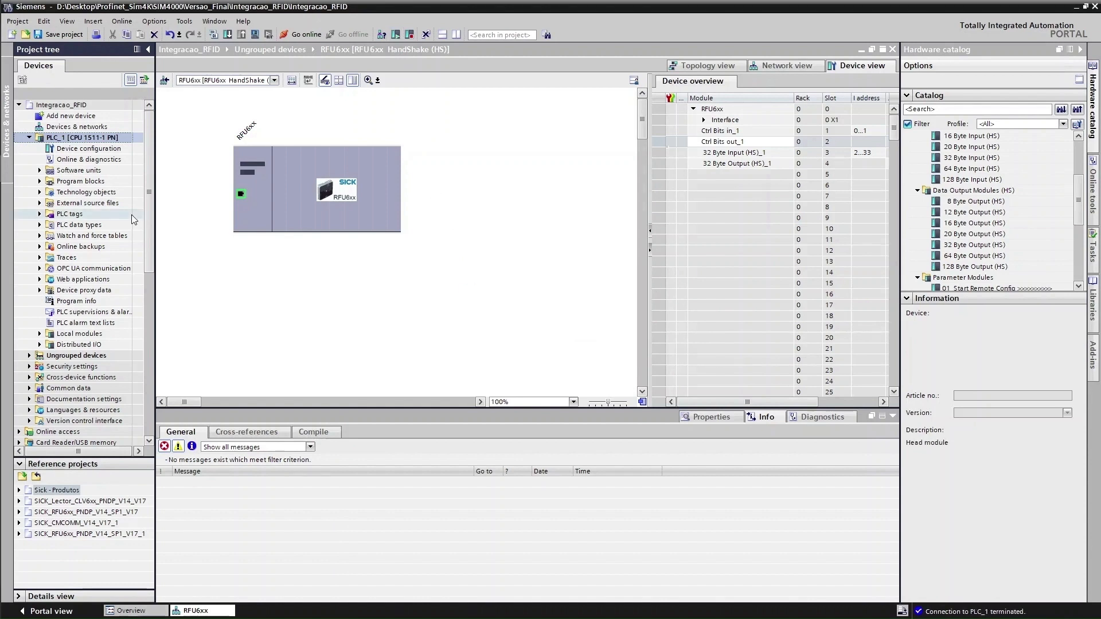
pyautogui.click(305, 35)
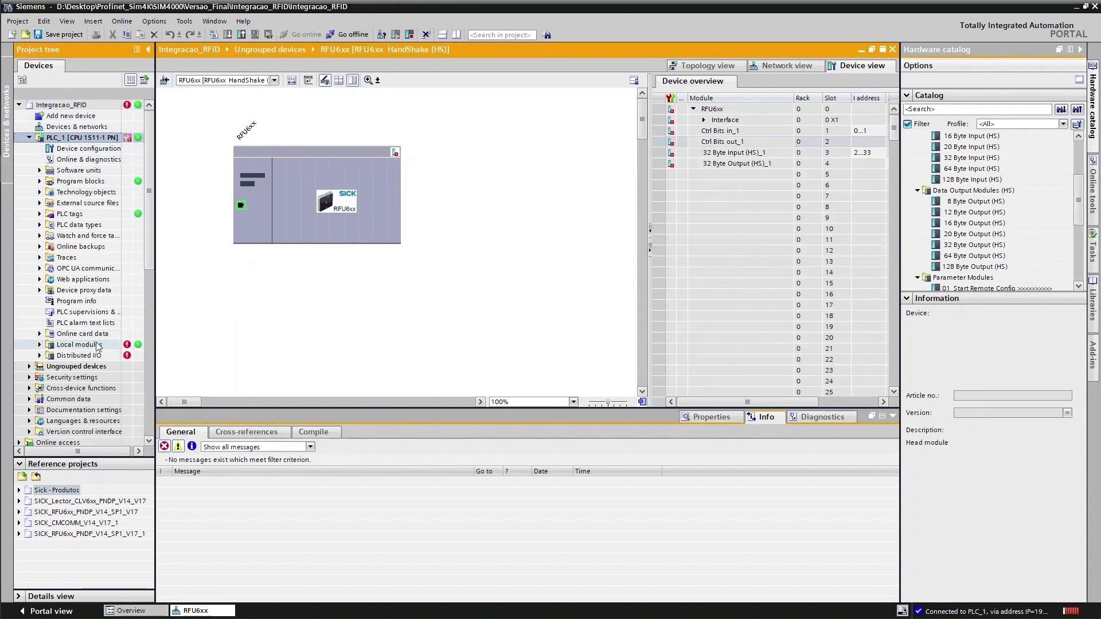
pyautogui.click(40, 345)
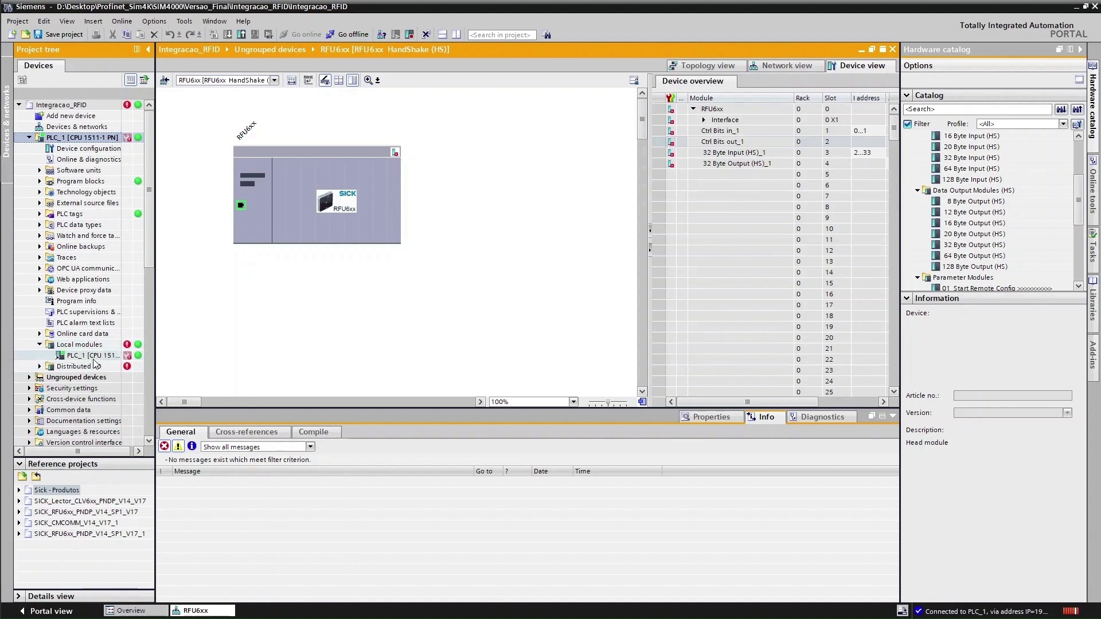
pyautogui.click(95, 355)
# Check the RFU6xx under Distributed I/O, go offline and select the reader in the device view
pyautogui.click(39, 366)
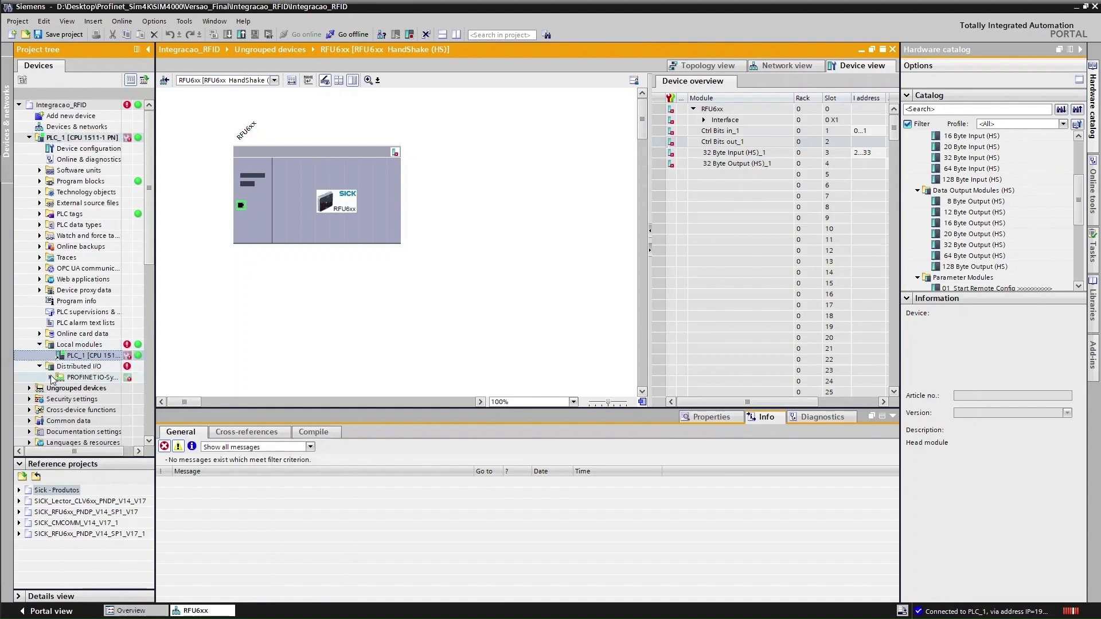
pyautogui.click(48, 380)
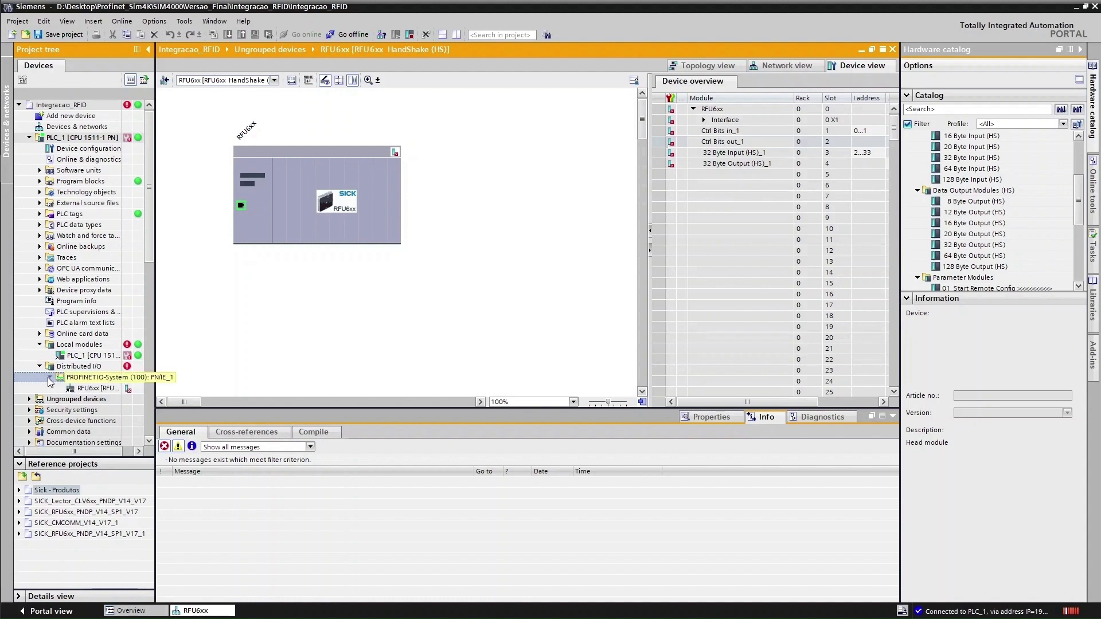
pyautogui.click(49, 378)
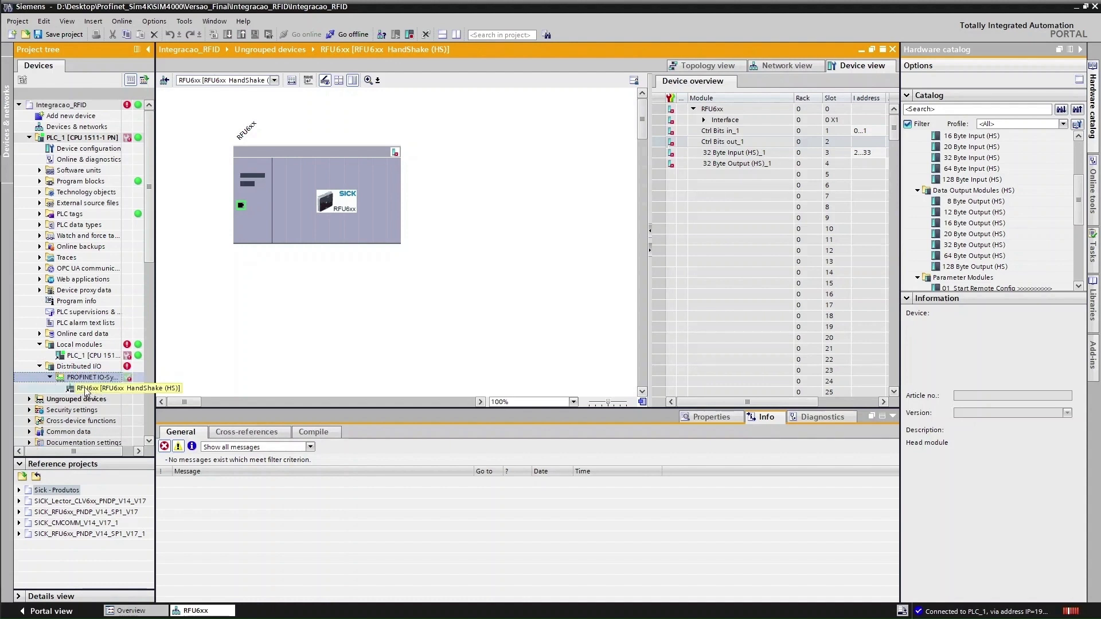
pyautogui.click(362, 34)
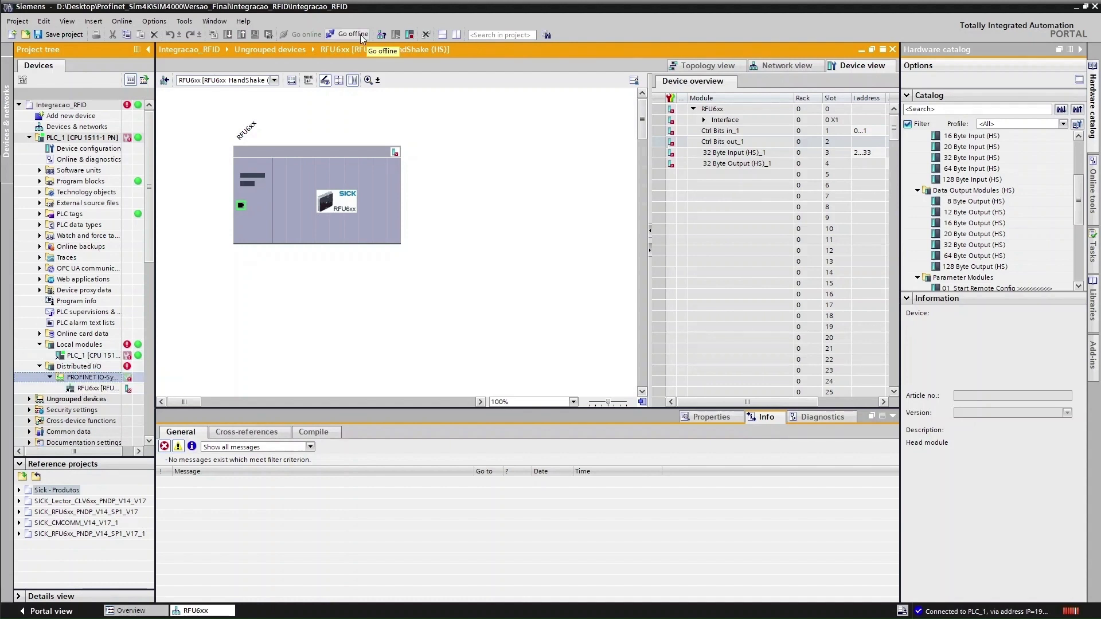
pyautogui.click(342, 194)
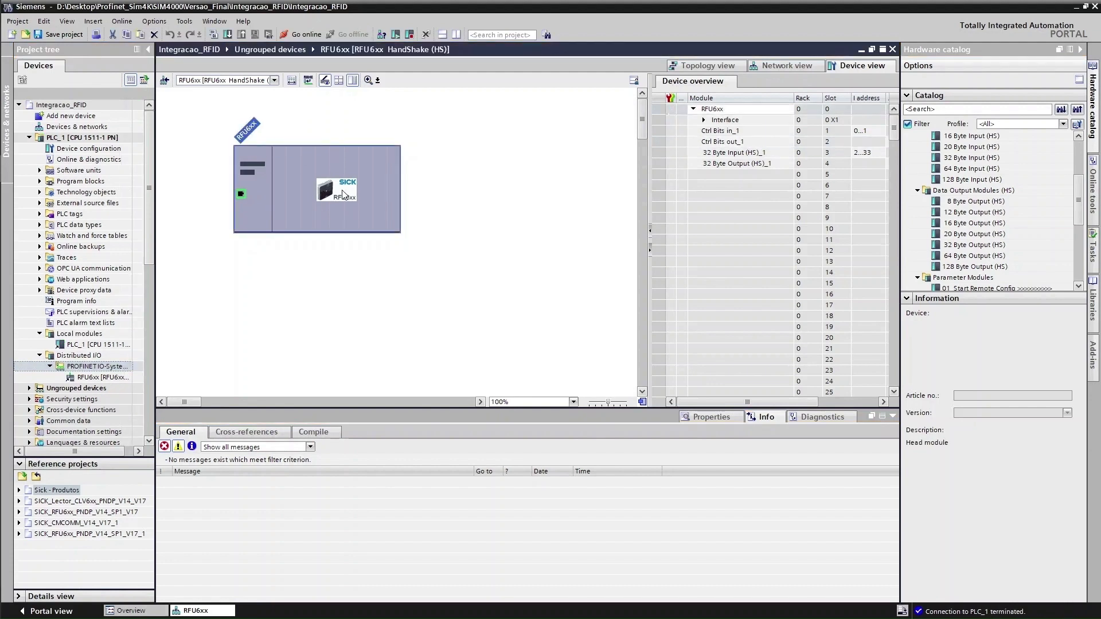
# Change the RFU6xx reader's IP address from 192.168.0.1 to 192.168.0.150
pyautogui.click(718, 417)
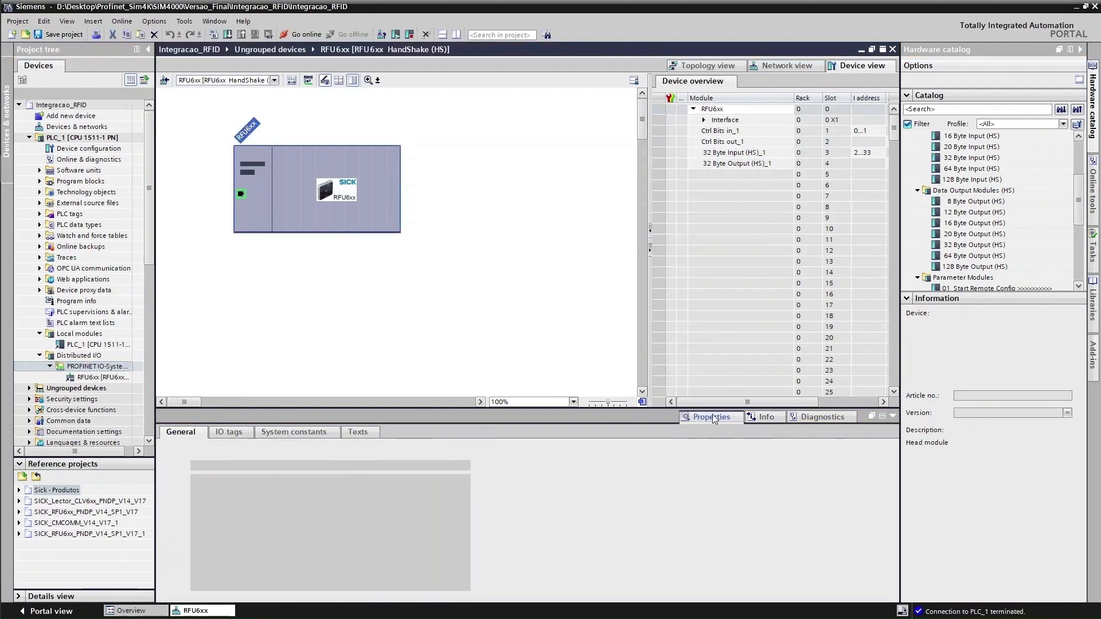
pyautogui.moveTo(376, 407); pyautogui.dragTo(376, 292)
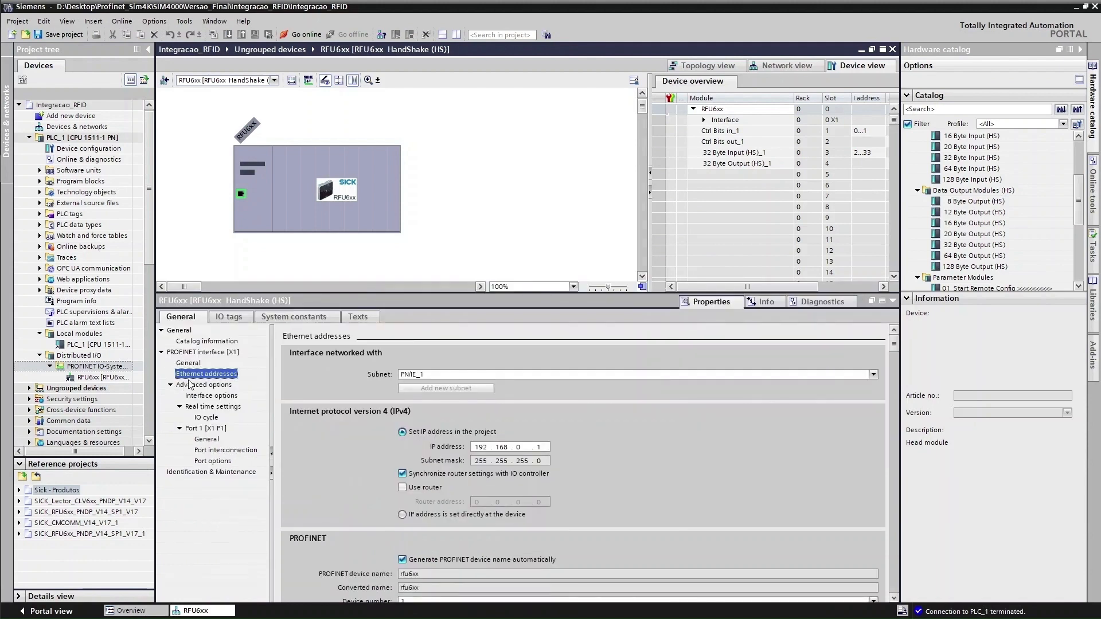
pyautogui.click(540, 448)
pyautogui.doubleClick(541, 449)
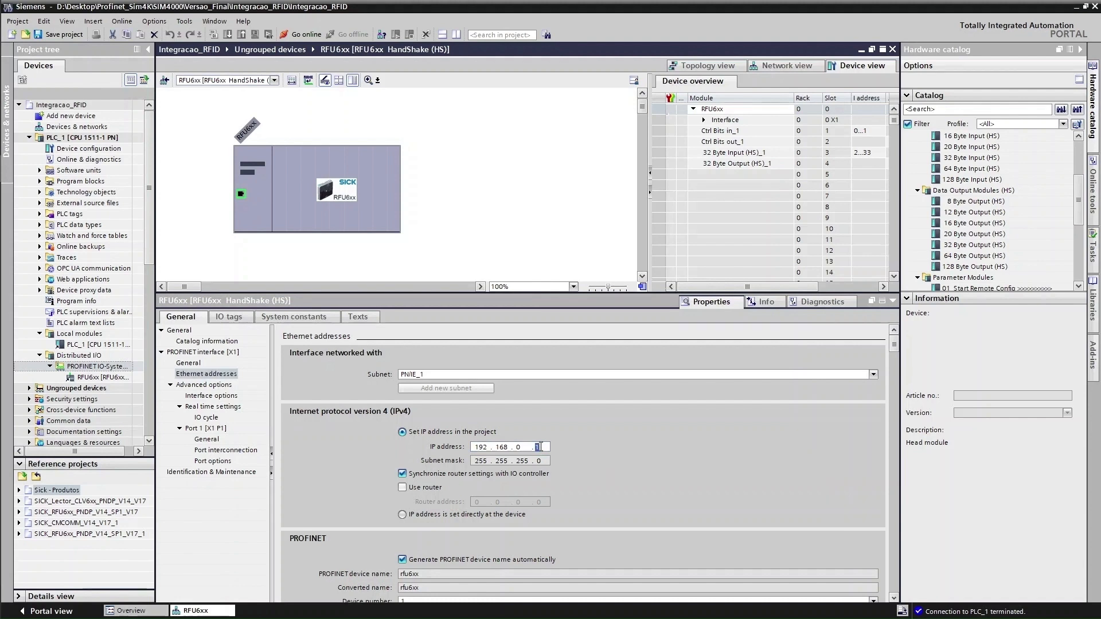
pyautogui.write('150')
pyautogui.moveTo(6, 66)
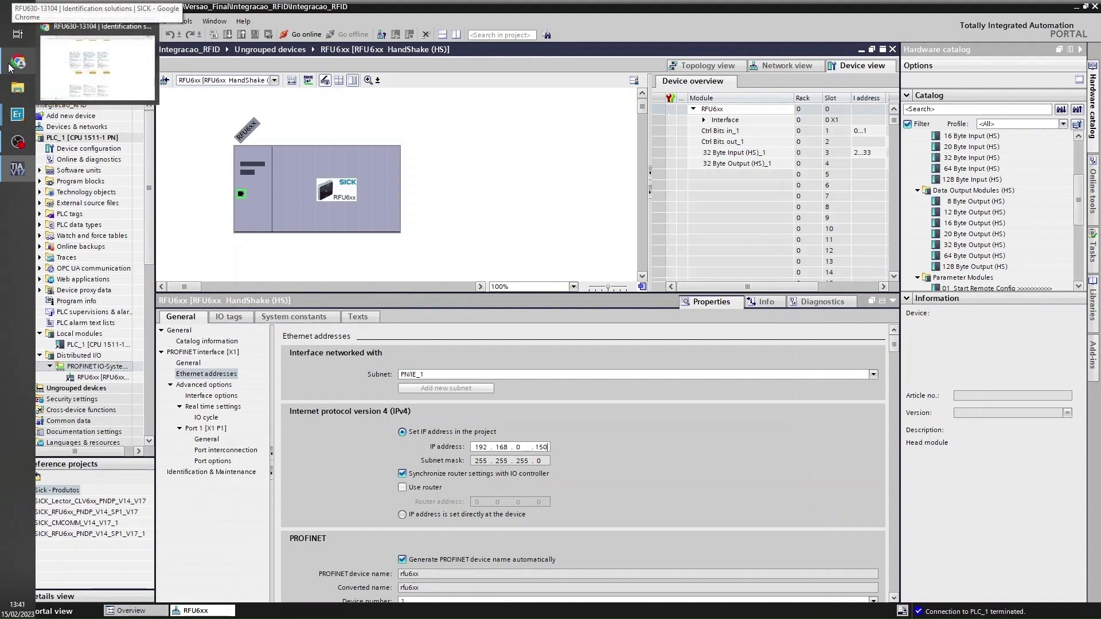
pyautogui.moveTo(18, 114)
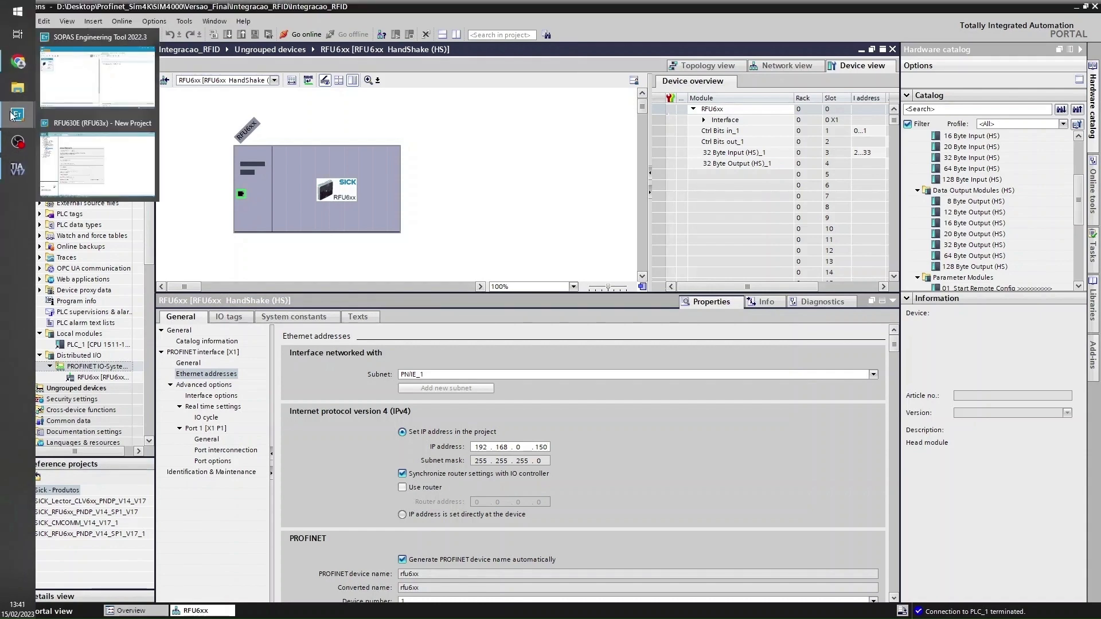
pyautogui.click(121, 144)
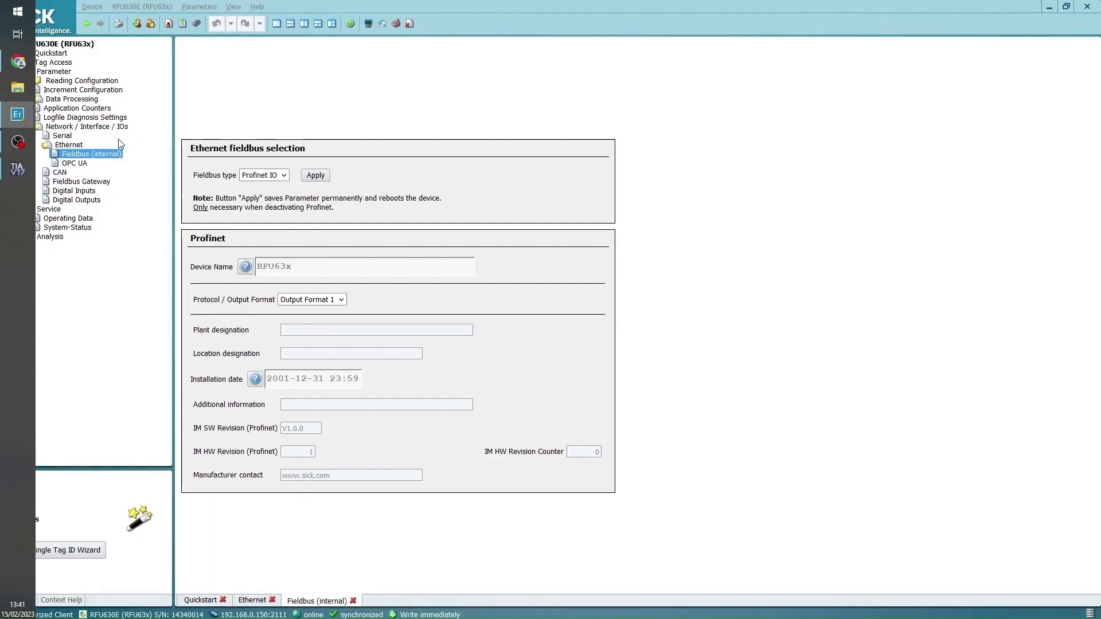
pyautogui.doubleClick(66, 146)
pyautogui.moveTo(314, 117); pyautogui.dragTo(374, 116)
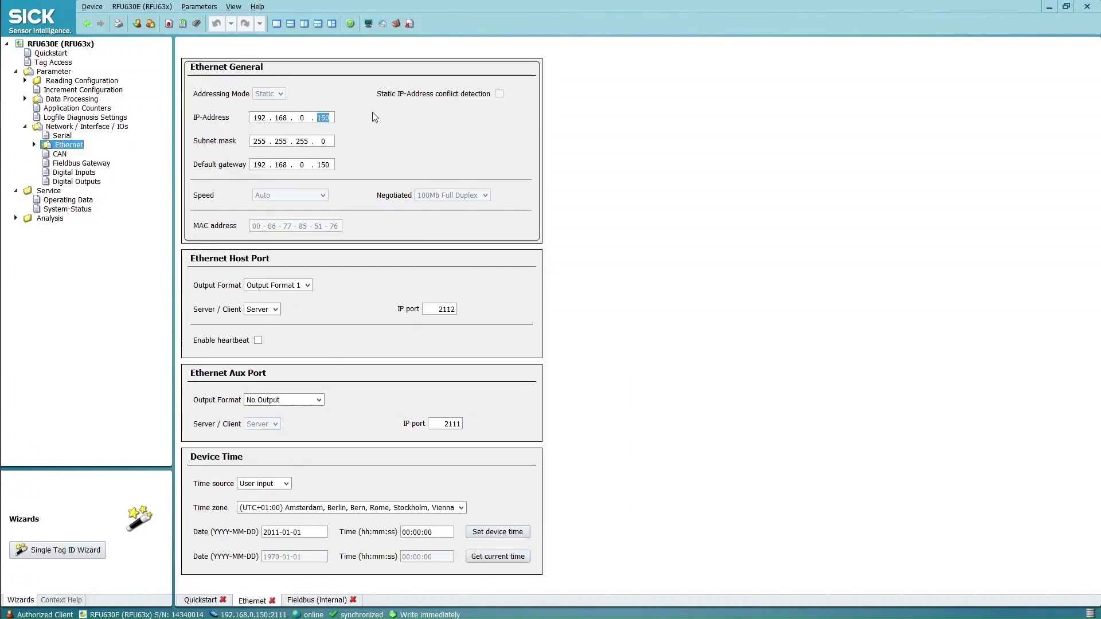
pyautogui.hotkey('alt', 'Tab')
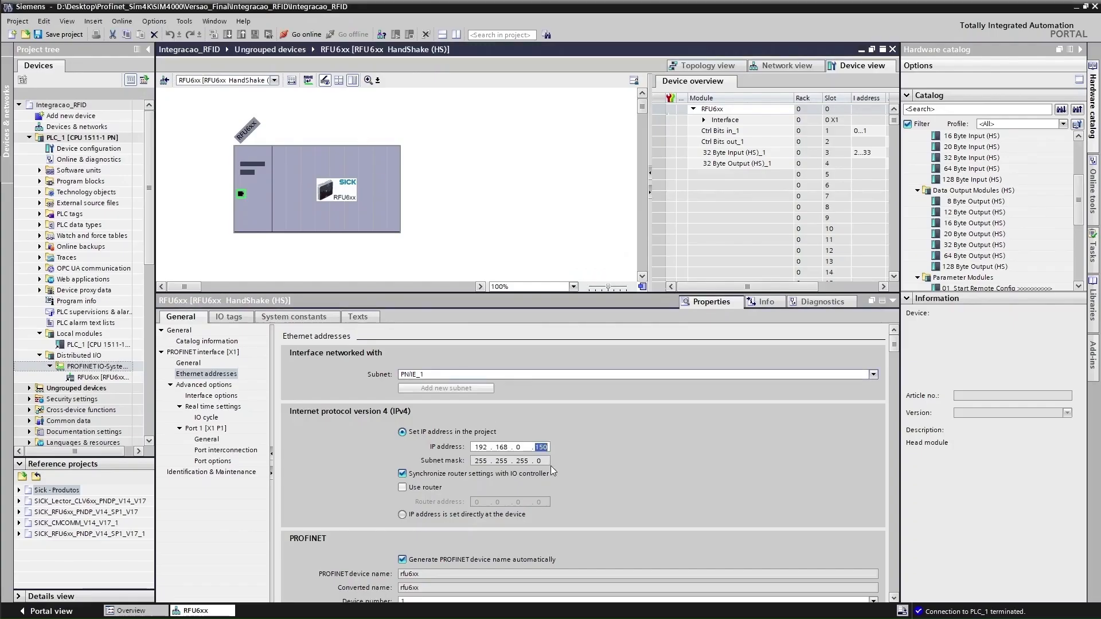
pyautogui.scroll(-2, 582, 451)
pyautogui.scroll(-3, 578, 456)
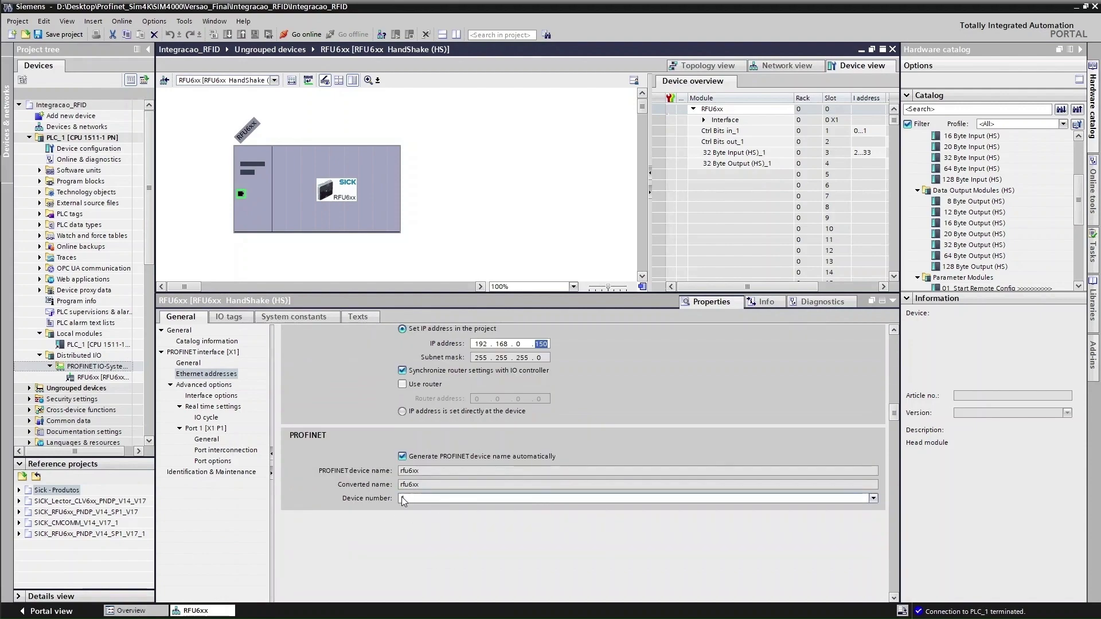
pyautogui.doubleClick(498, 471)
pyautogui.hotkey('alt', 'Tab')
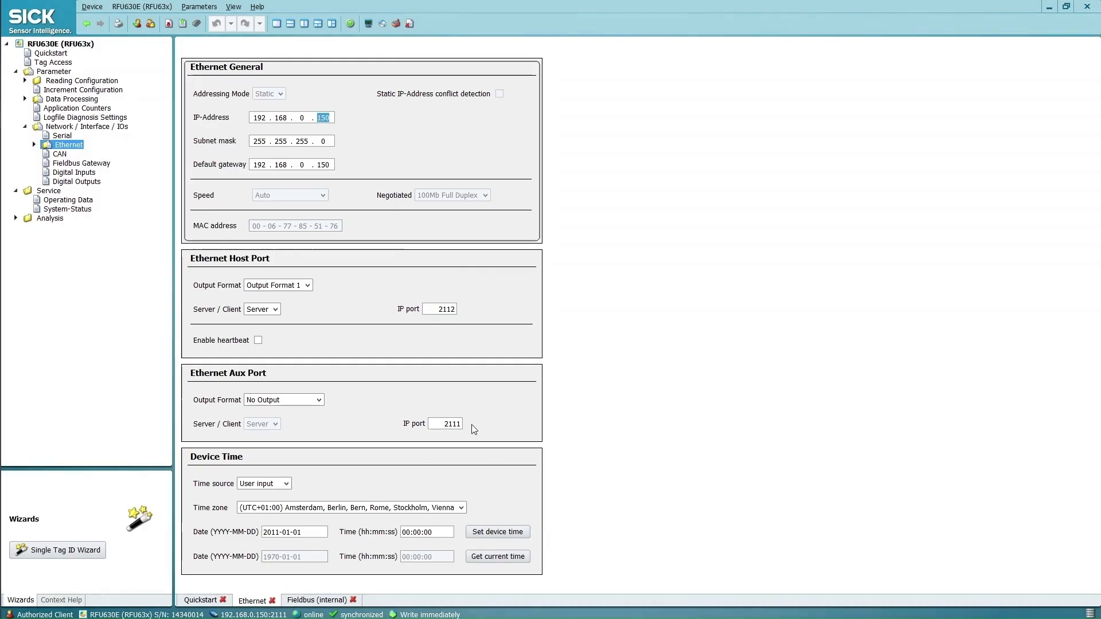
pyautogui.click(35, 145)
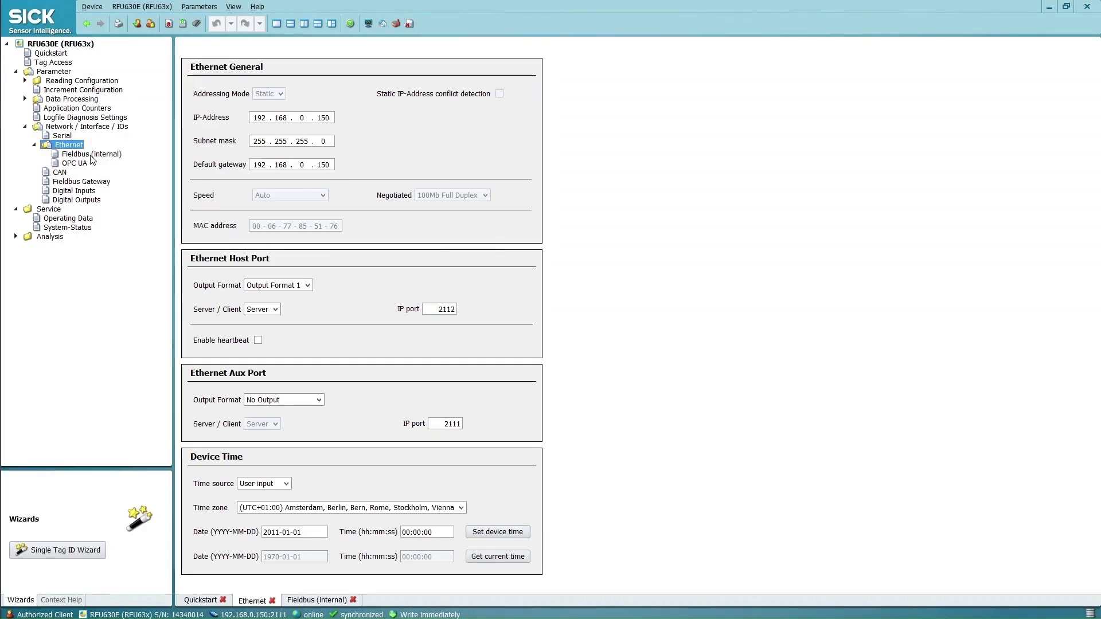
pyautogui.click(92, 154)
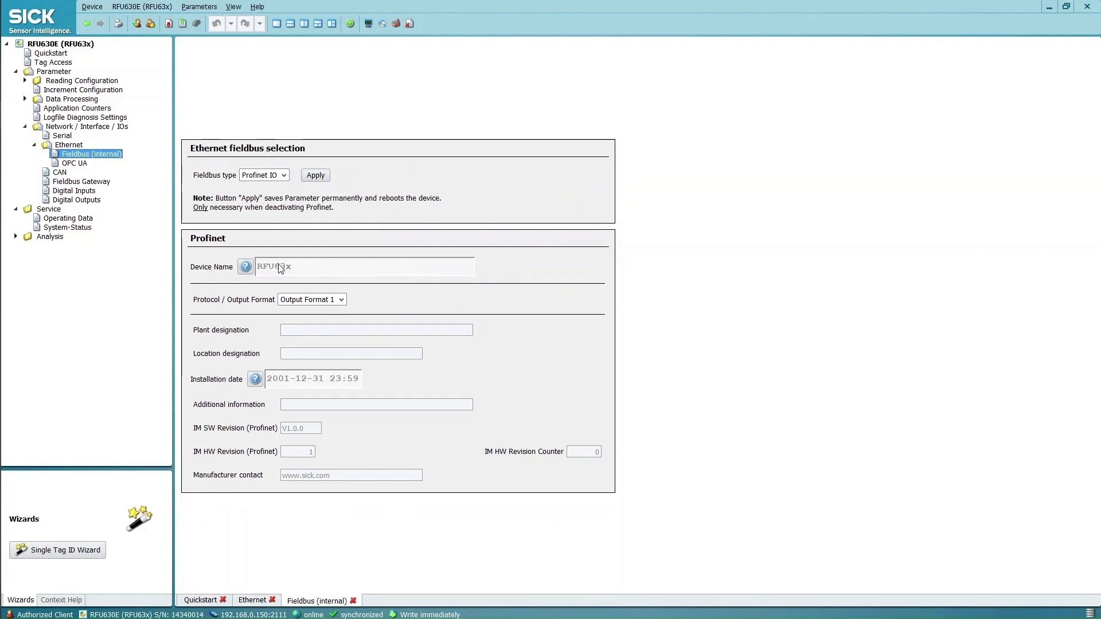
pyautogui.hotkey('alt', 'Tab')
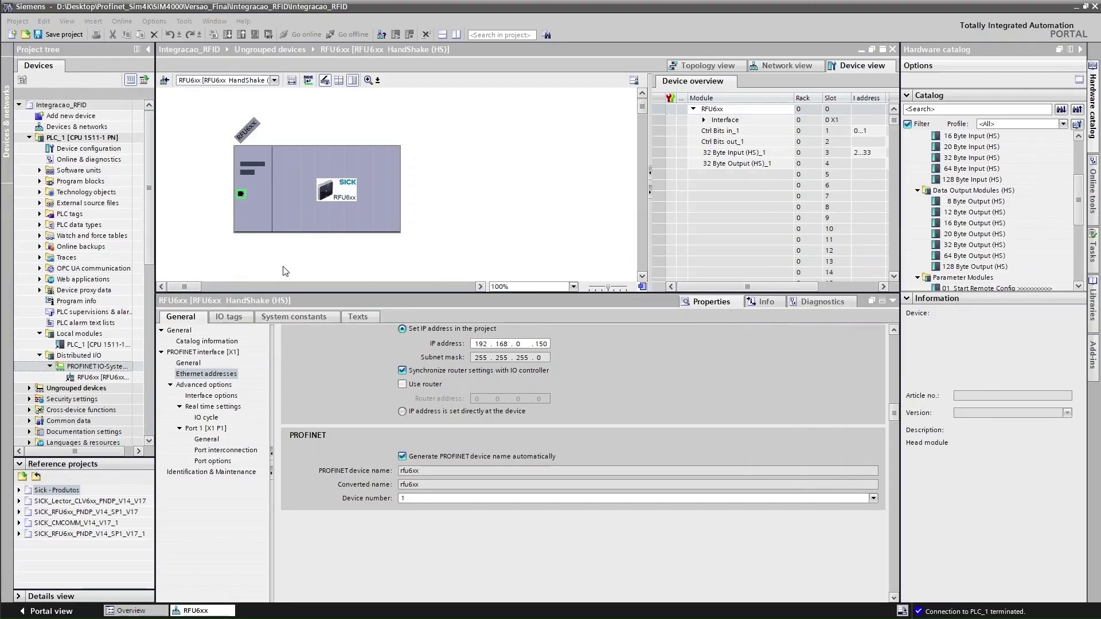
# Disable automatic PROFINET name generation for the RFU6xx so its device name is rfu63x
pyautogui.click(403, 457)
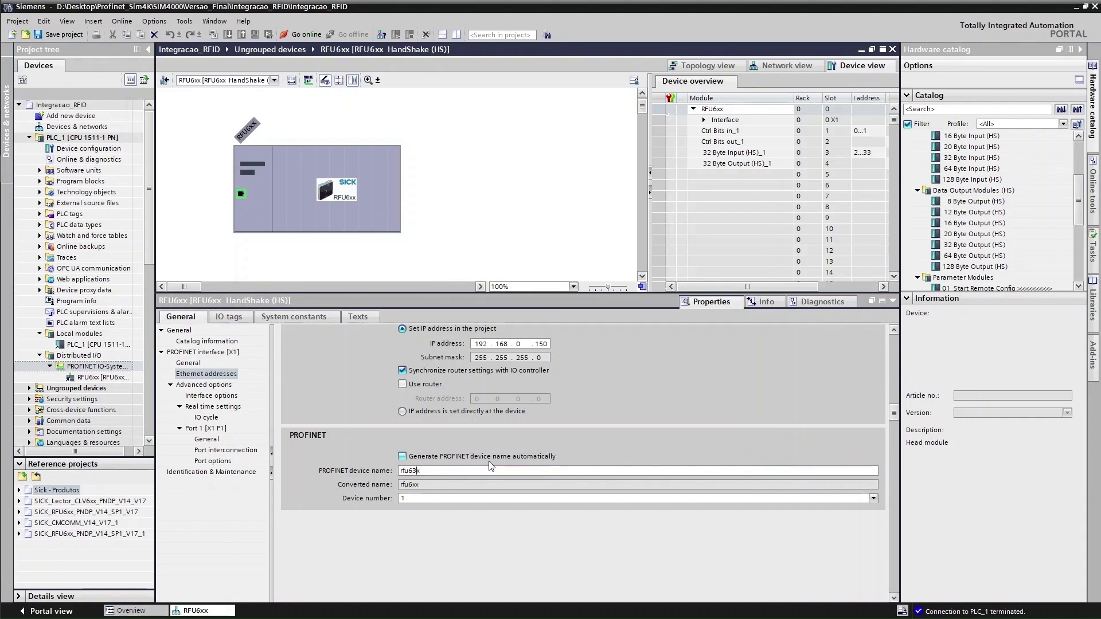
pyautogui.scroll(-2, 556, 508)
pyautogui.scroll(5, 582, 519)
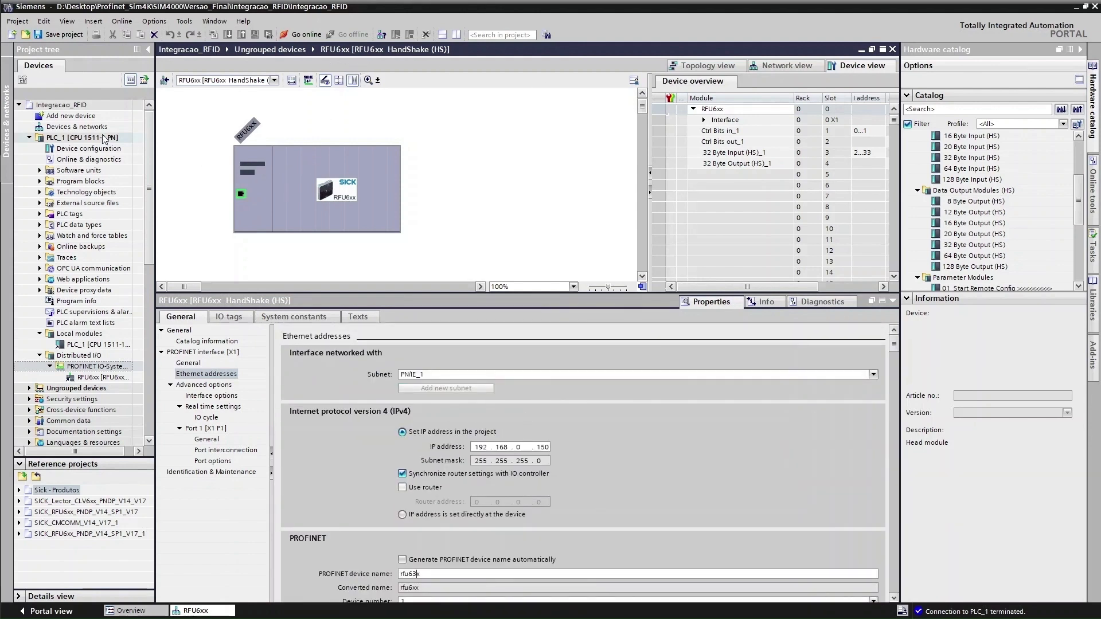
# Download only changed hardware and software to PLC_1 and finish the load with 0 errors
pyautogui.rightClick(70, 138)
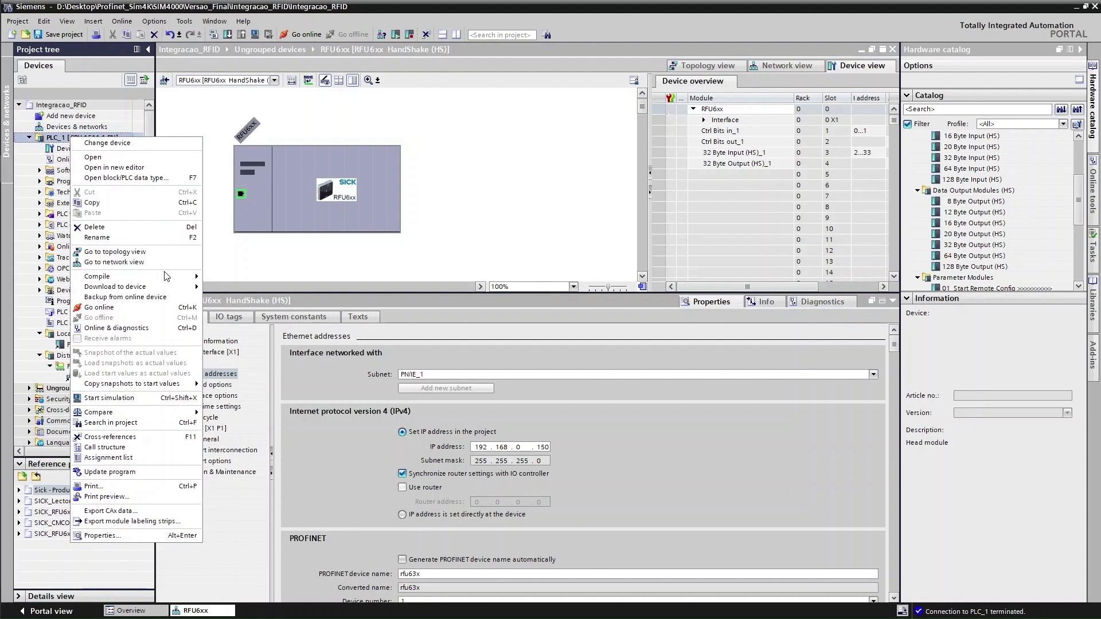
pyautogui.moveTo(171, 288)
pyautogui.click(234, 289)
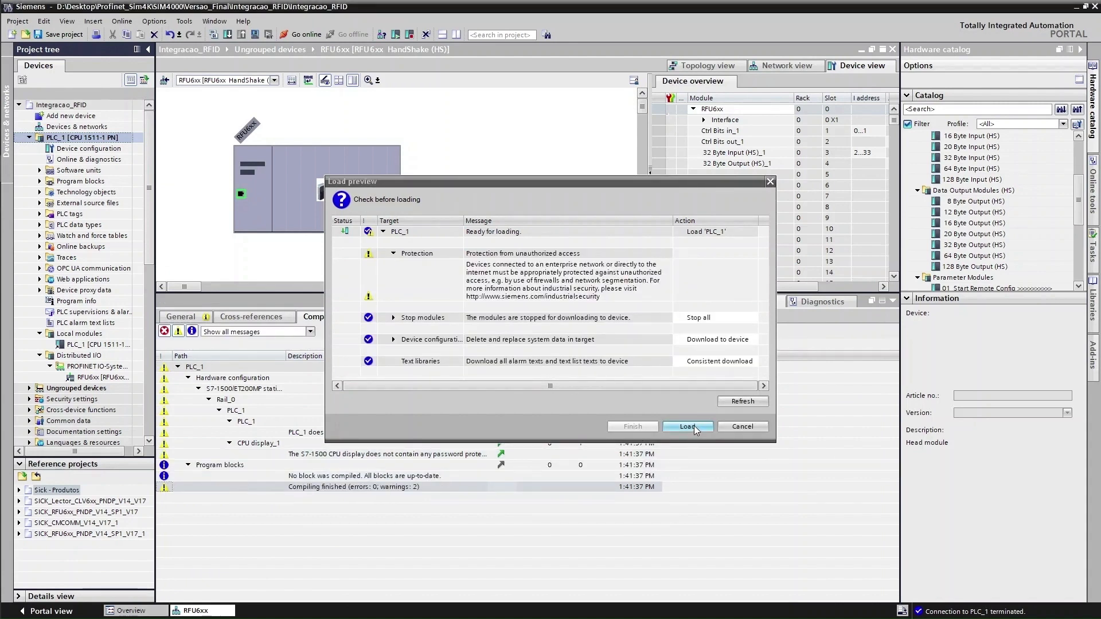
pyautogui.click(696, 430)
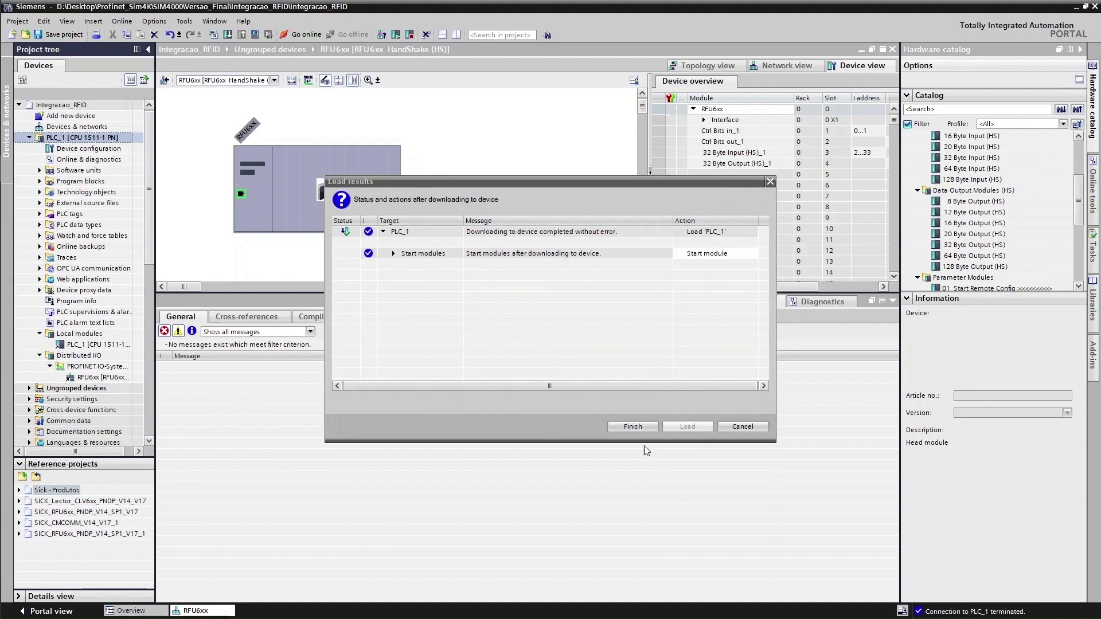
pyautogui.click(632, 426)
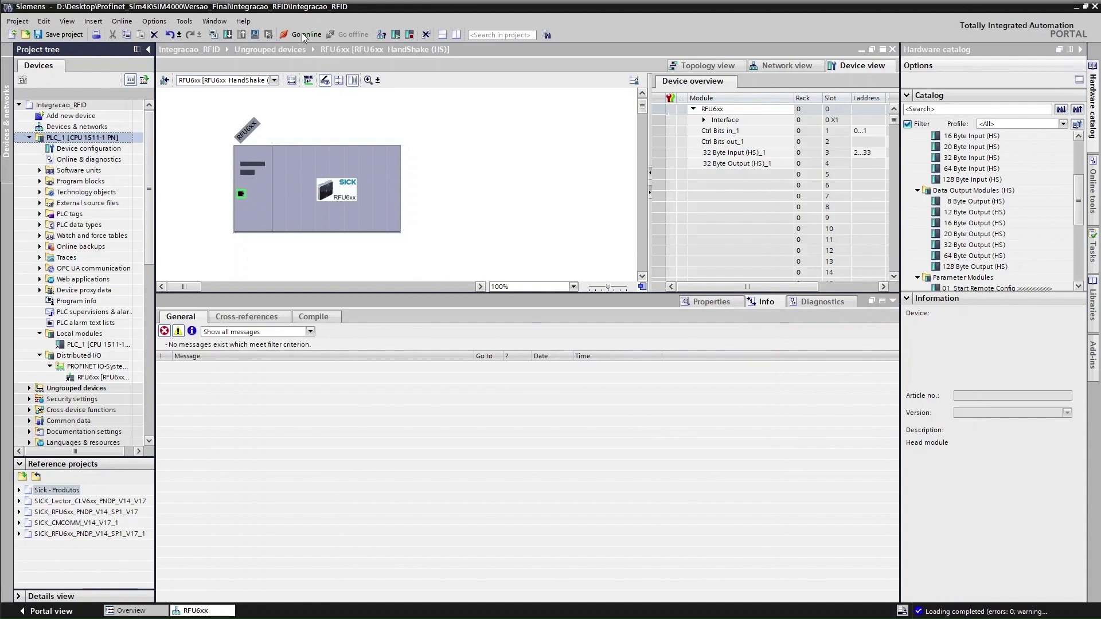
# Go online to confirm PLC_1 and the RFU6xx show green, go offline, then access the reference project
pyautogui.click(304, 35)
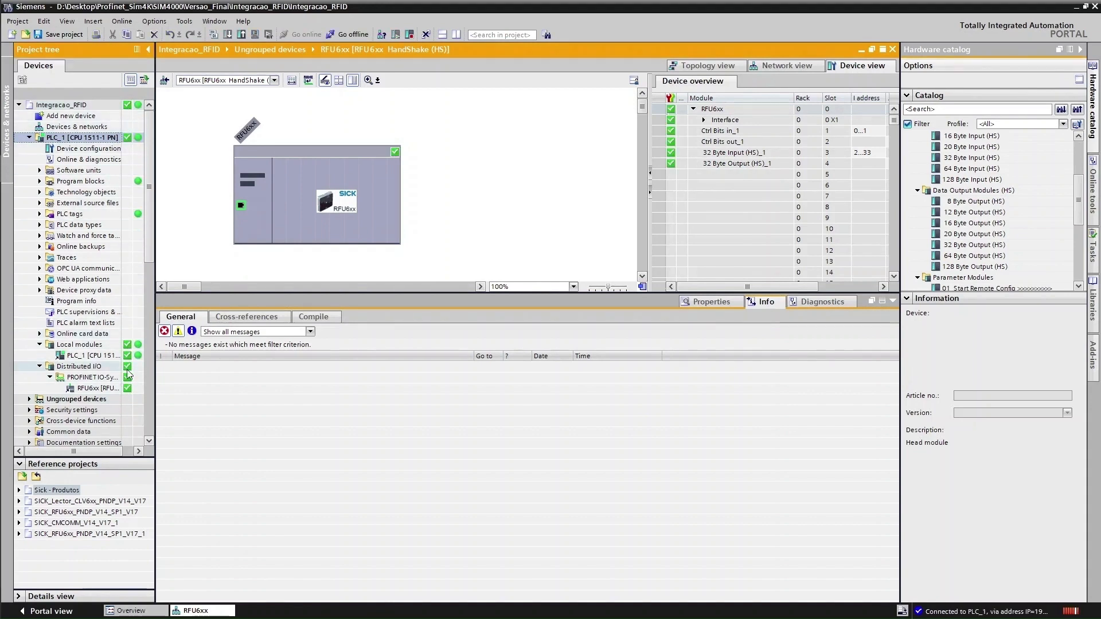
pyautogui.click(347, 34)
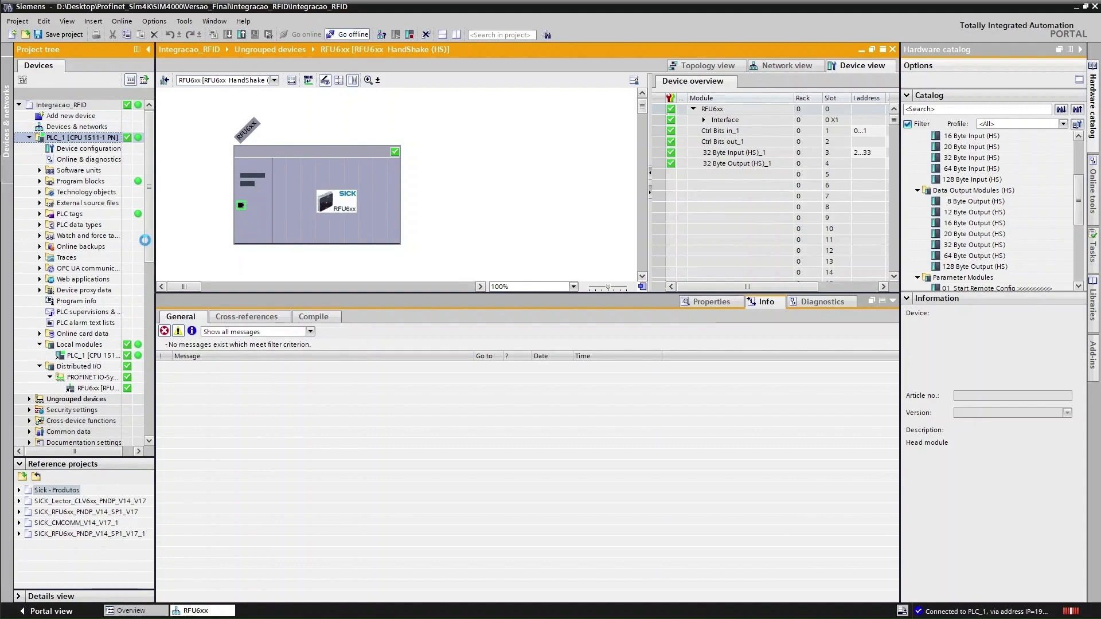
pyautogui.moveTo(17, 403)
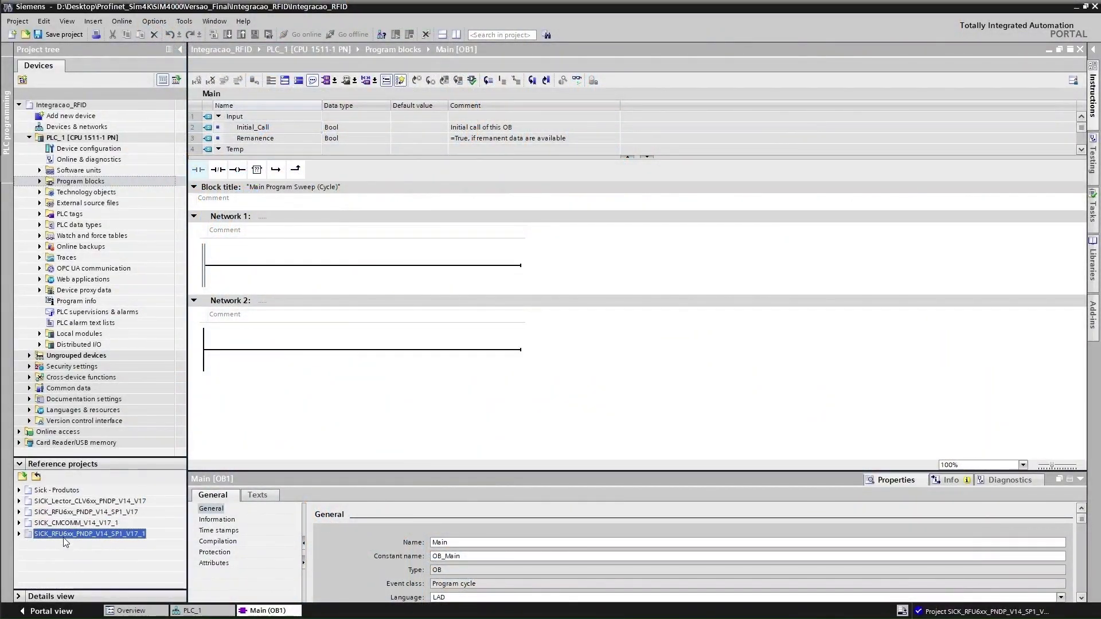
pyautogui.rightClick(63, 546)
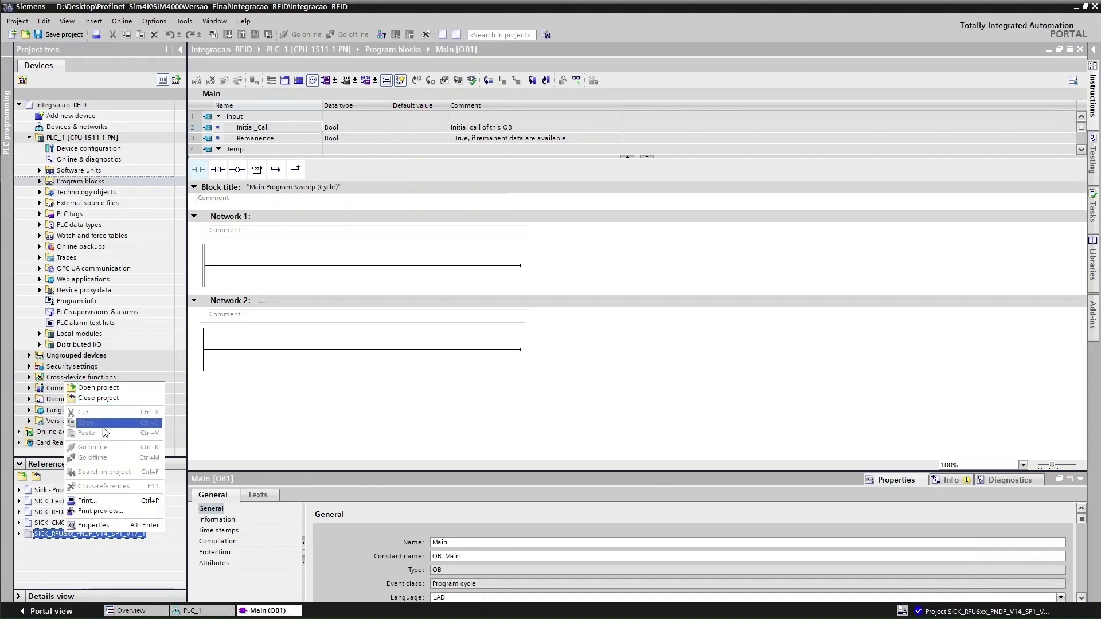
# Close the reference project and delete the upgraded RFU6xx V17 folders from Example, skipping the in-use one
pyautogui.click(67, 573)
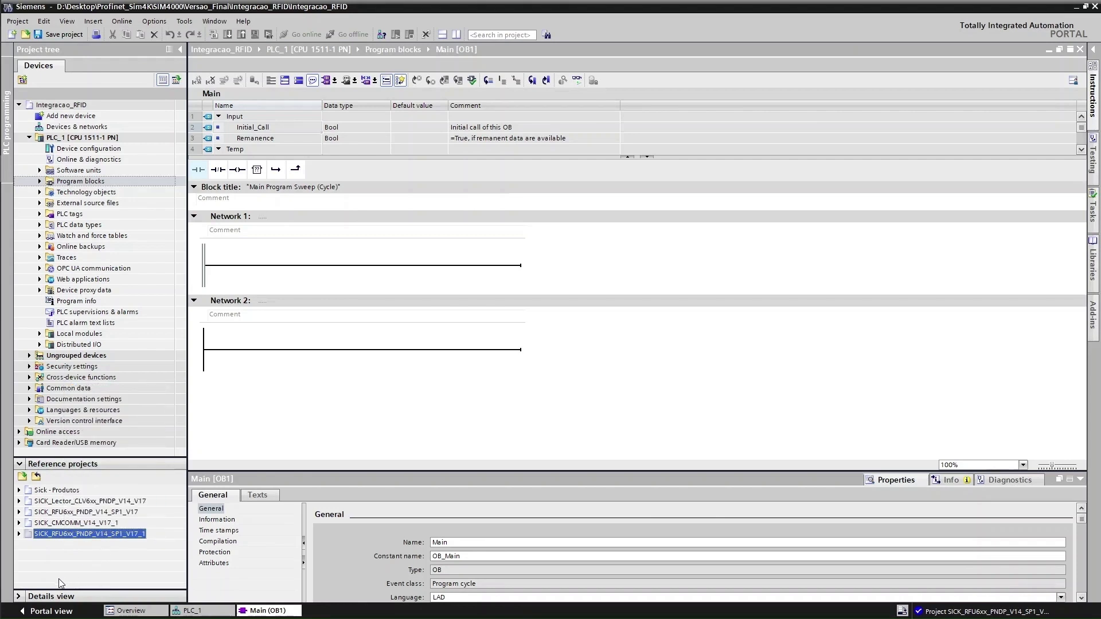
pyautogui.hotkey('alt', 'Tab')
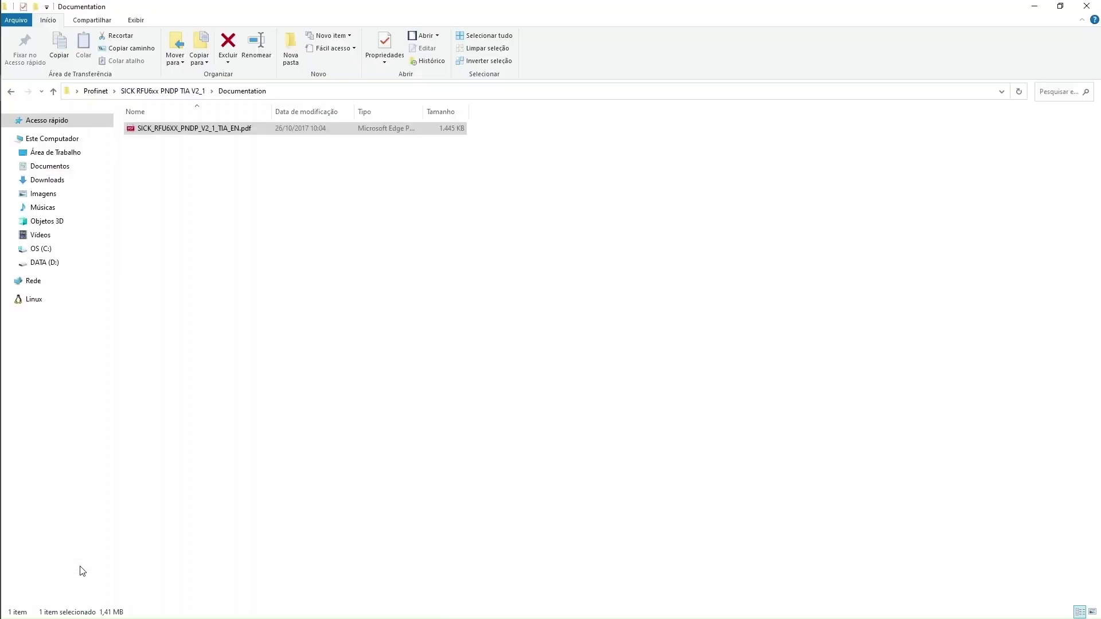
pyautogui.click(11, 92)
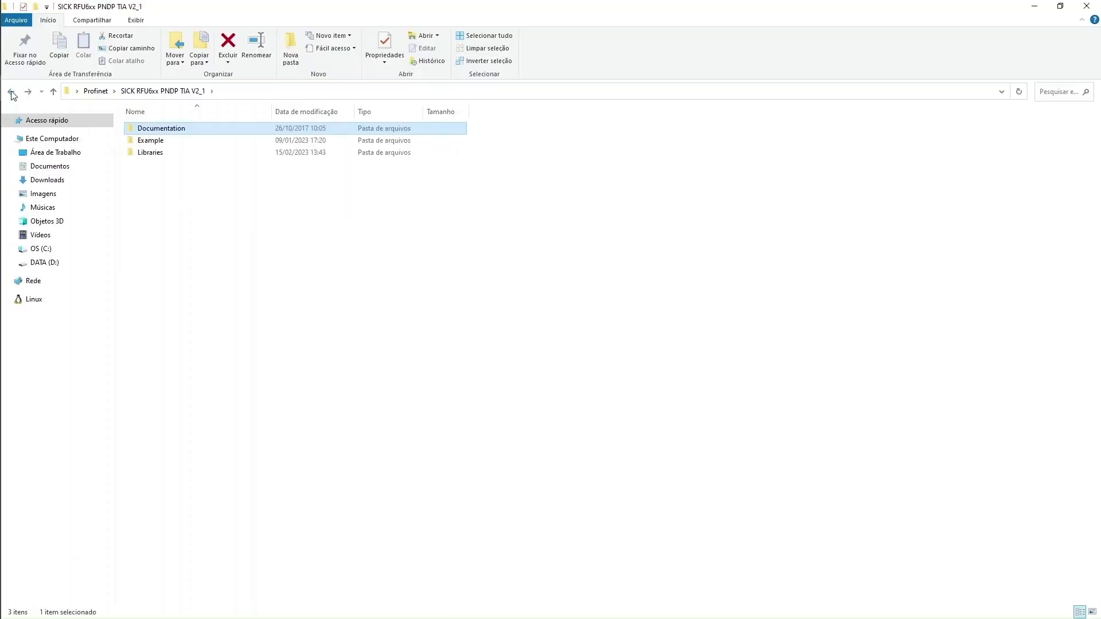
pyautogui.doubleClick(158, 141)
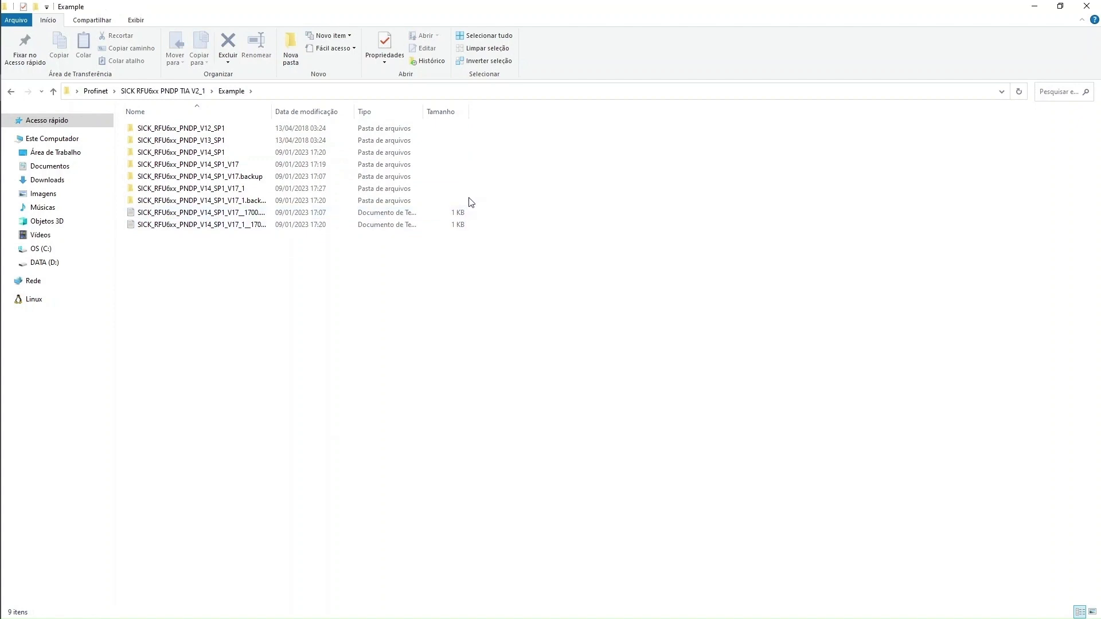
pyautogui.moveTo(464, 203); pyautogui.dragTo(256, 166)
pyautogui.press('Delete')
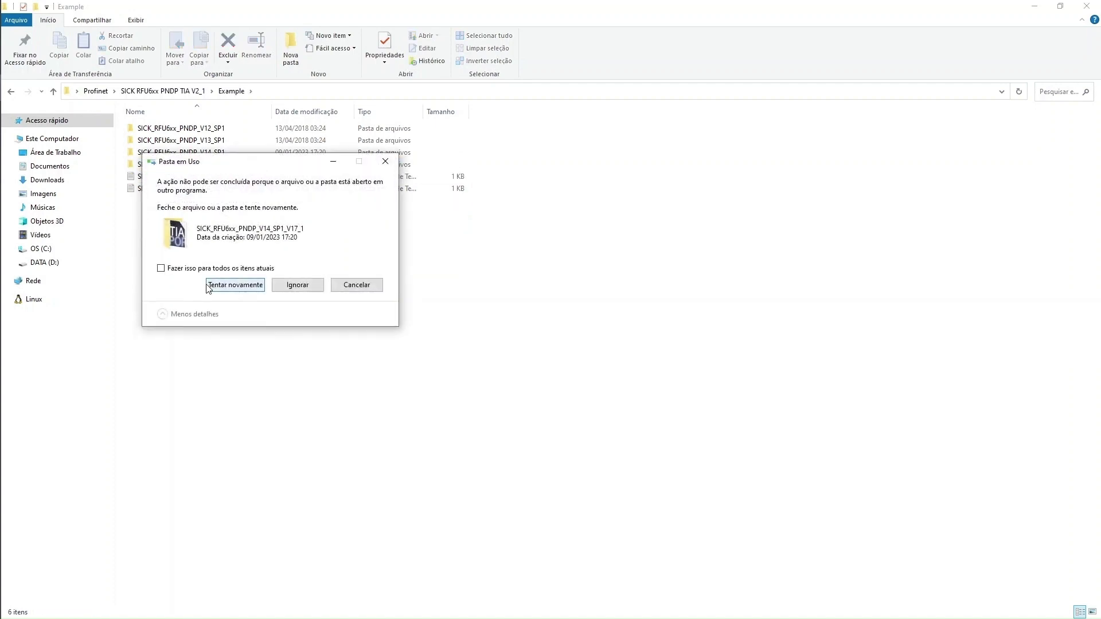
pyautogui.click(236, 285)
pyautogui.click(297, 285)
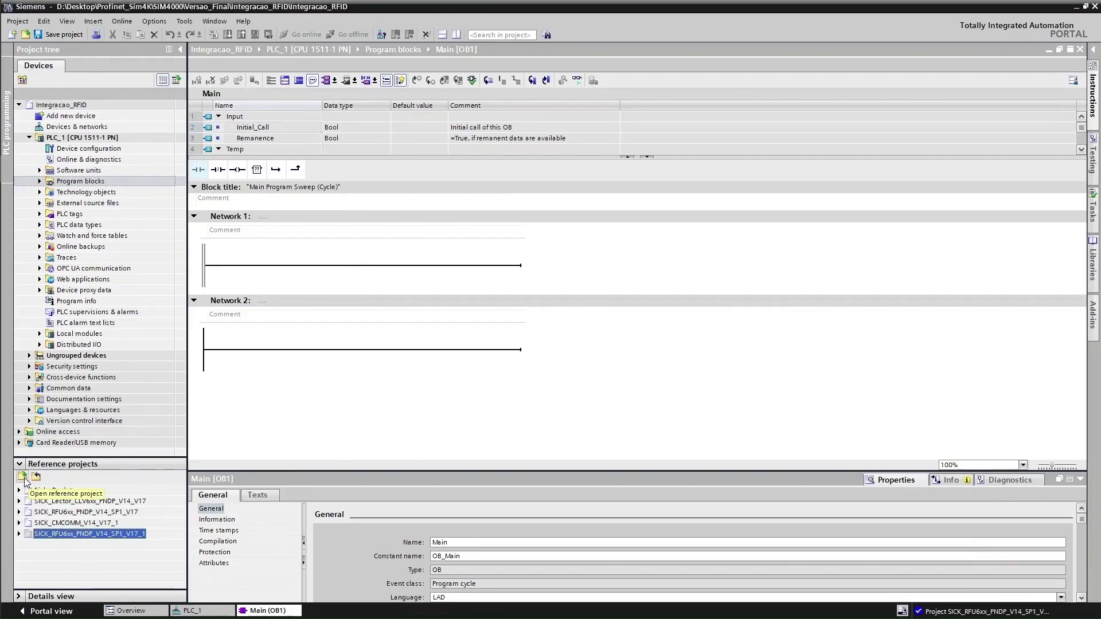
# Open SICK_RFU6xx_PNDP_V14_SP1.ap14 as a reference project and upgrade it to V17
pyautogui.click(23, 477)
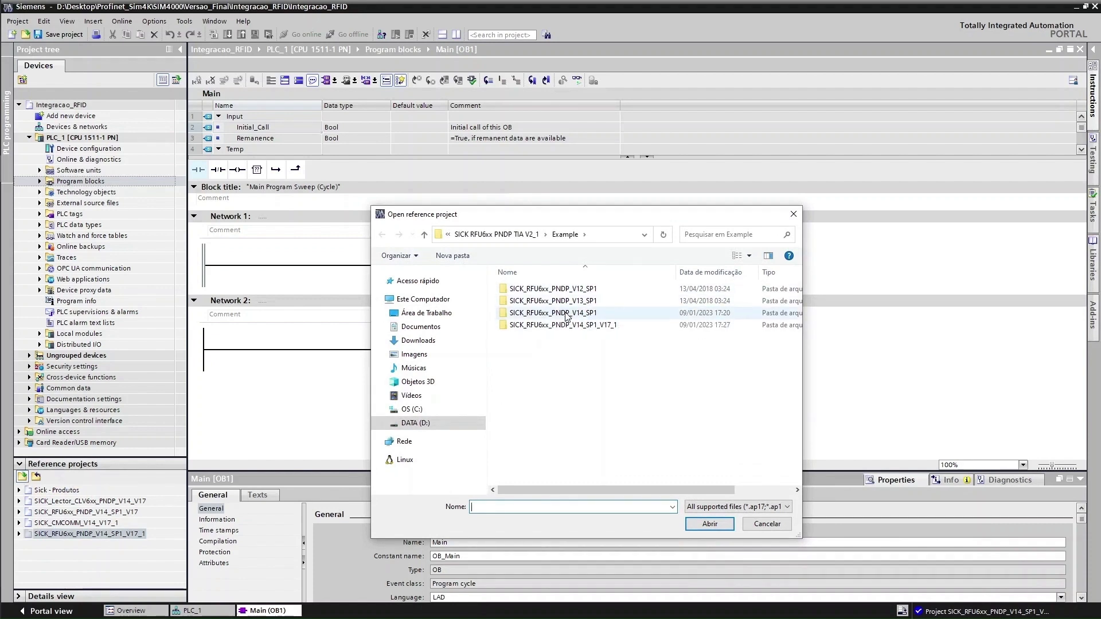
pyautogui.doubleClick(566, 314)
pyautogui.click(559, 373)
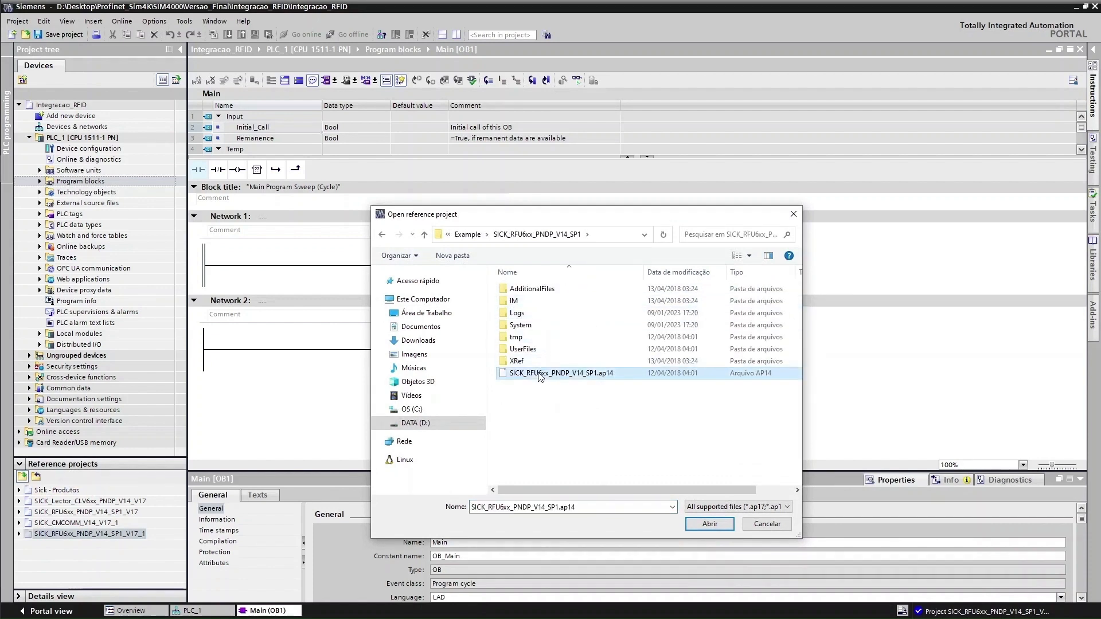
pyautogui.click(712, 525)
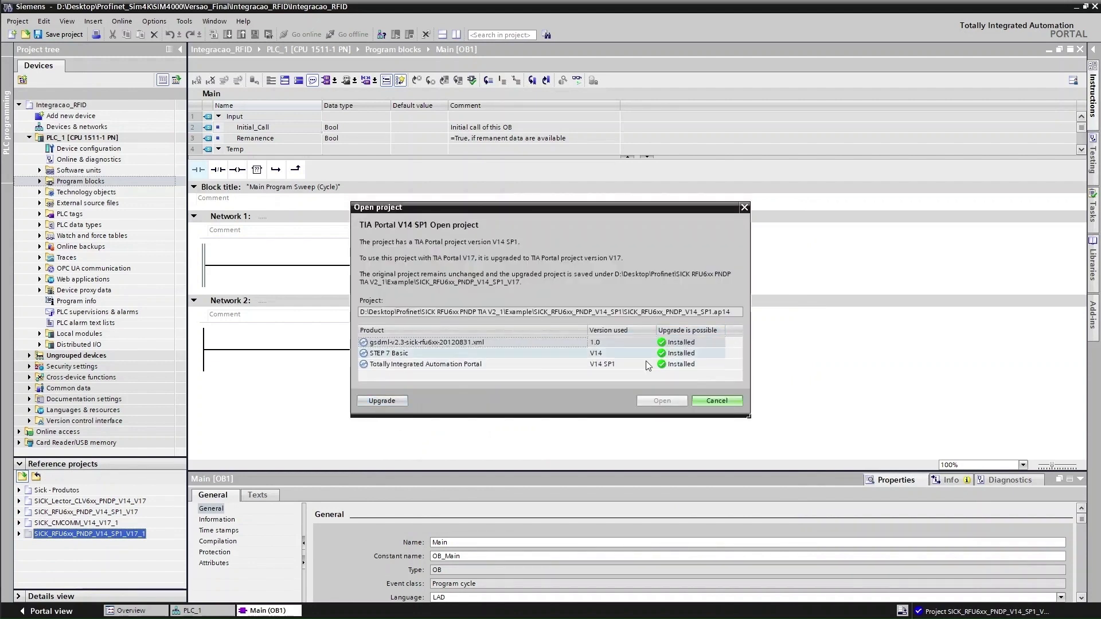
pyautogui.click(378, 398)
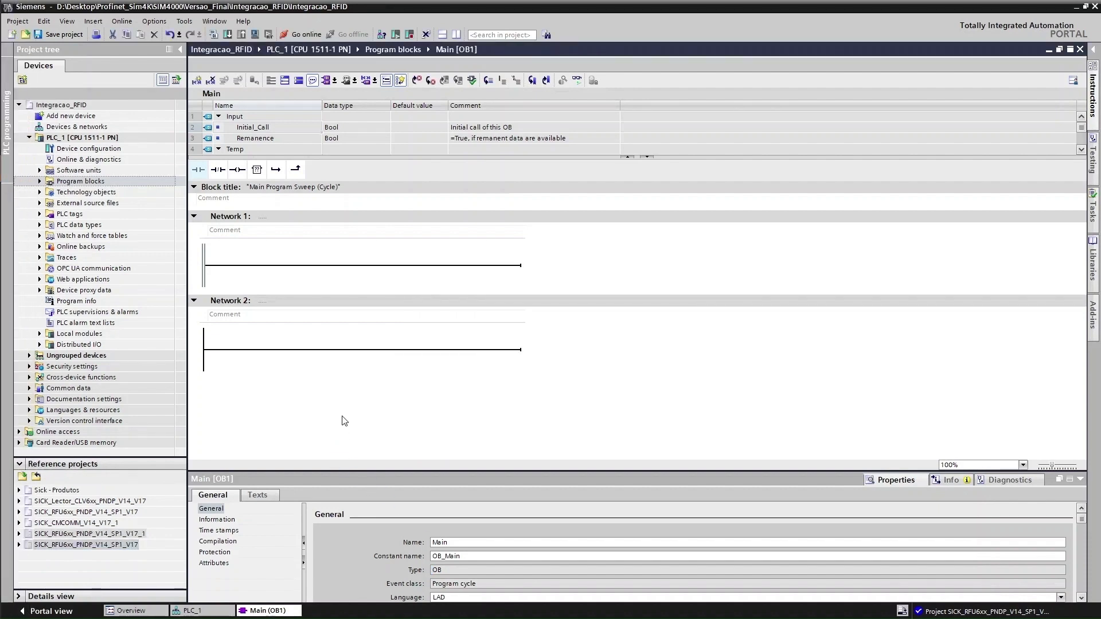
# Copy Main [OB1] through the SICK AG folder from the reference example into PLC_1's Program blocks, replacing existing ones
pyautogui.click(130, 536)
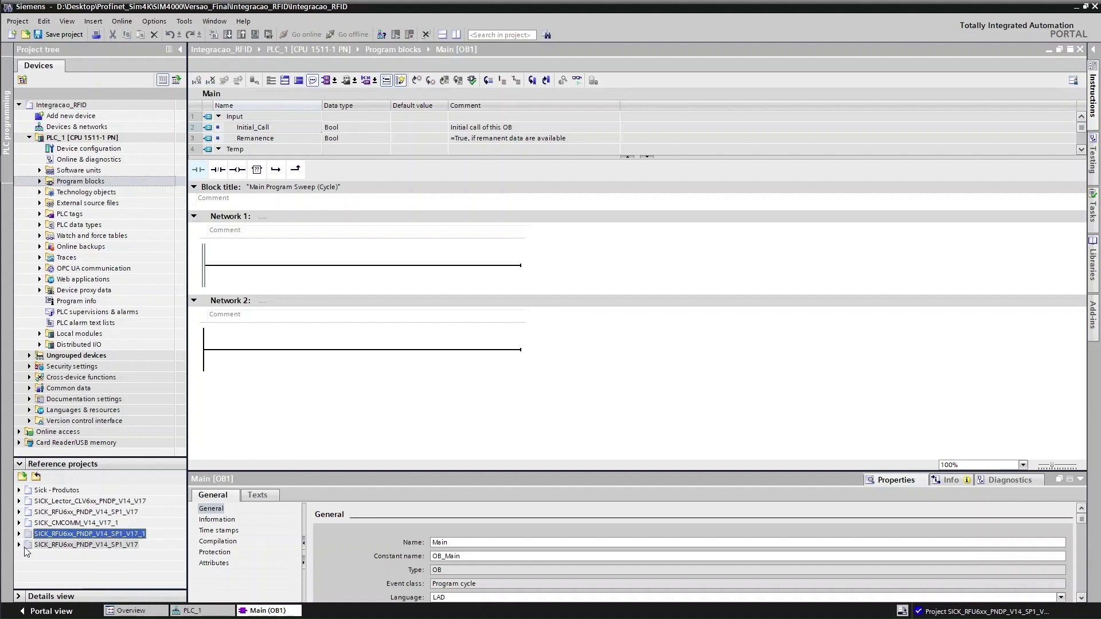
pyautogui.click(19, 546)
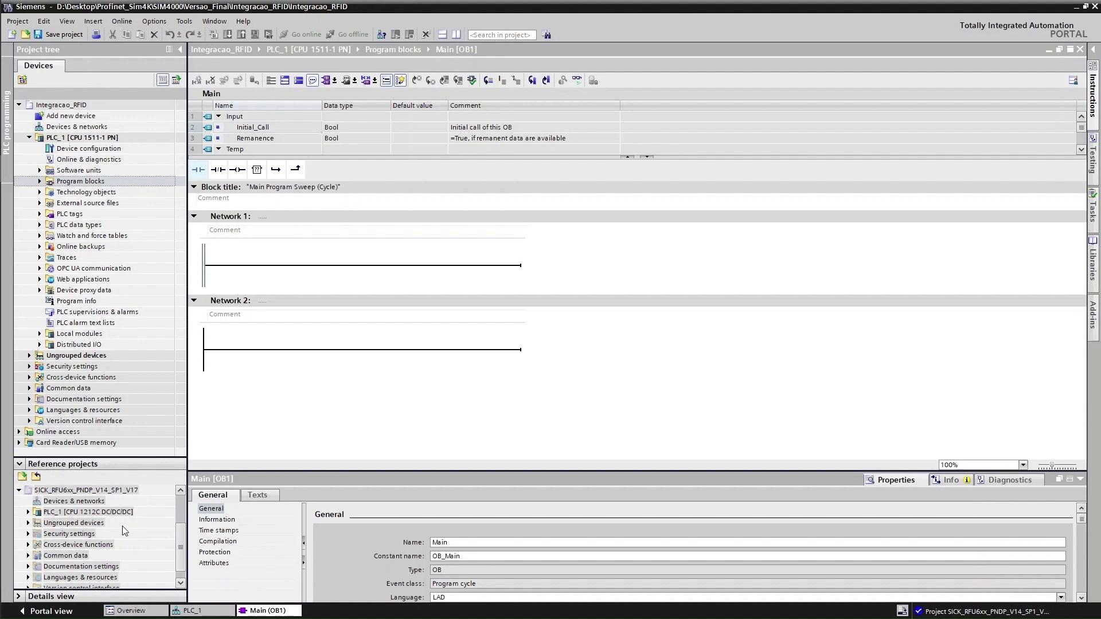
pyautogui.click(28, 513)
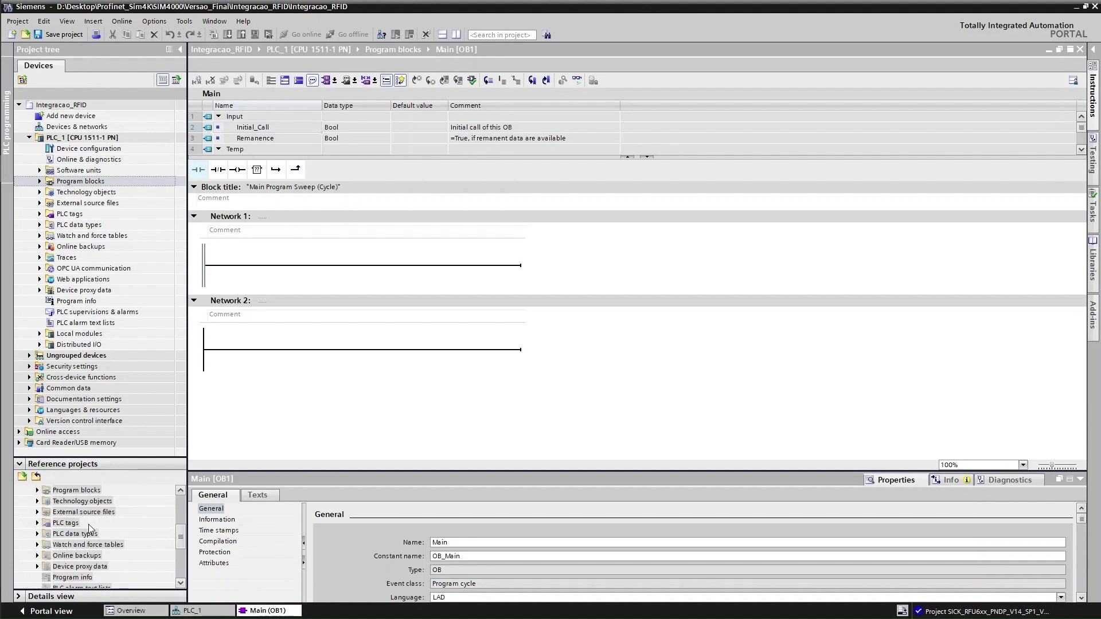
pyautogui.click(37, 523)
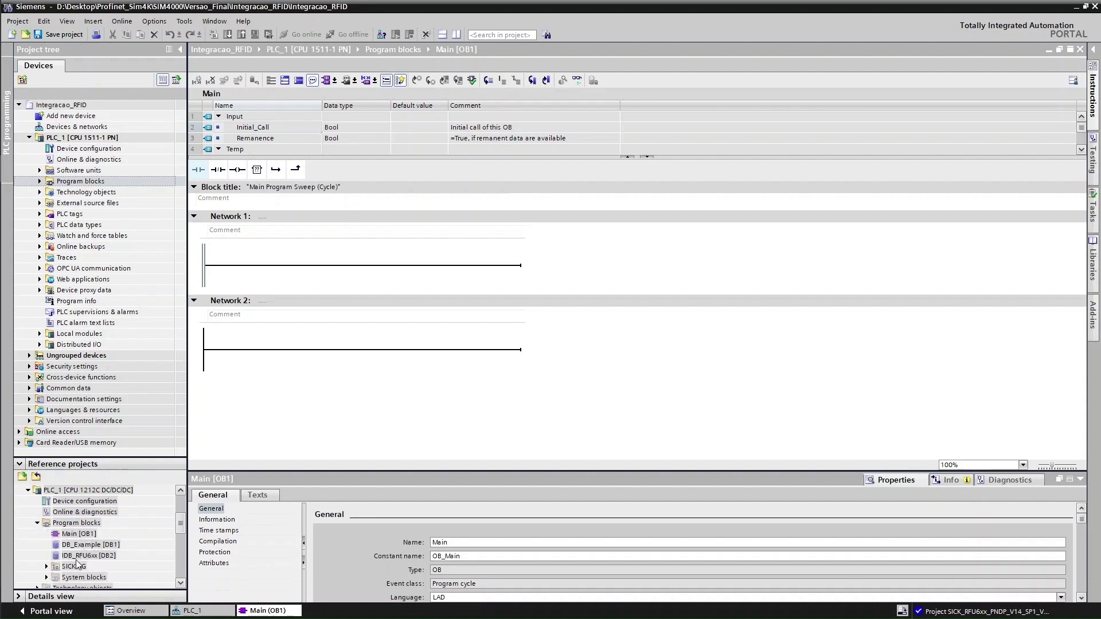
pyautogui.click(74, 537)
pyautogui.keyDown('shift'); pyautogui.click(68, 568); pyautogui.keyUp('shift')
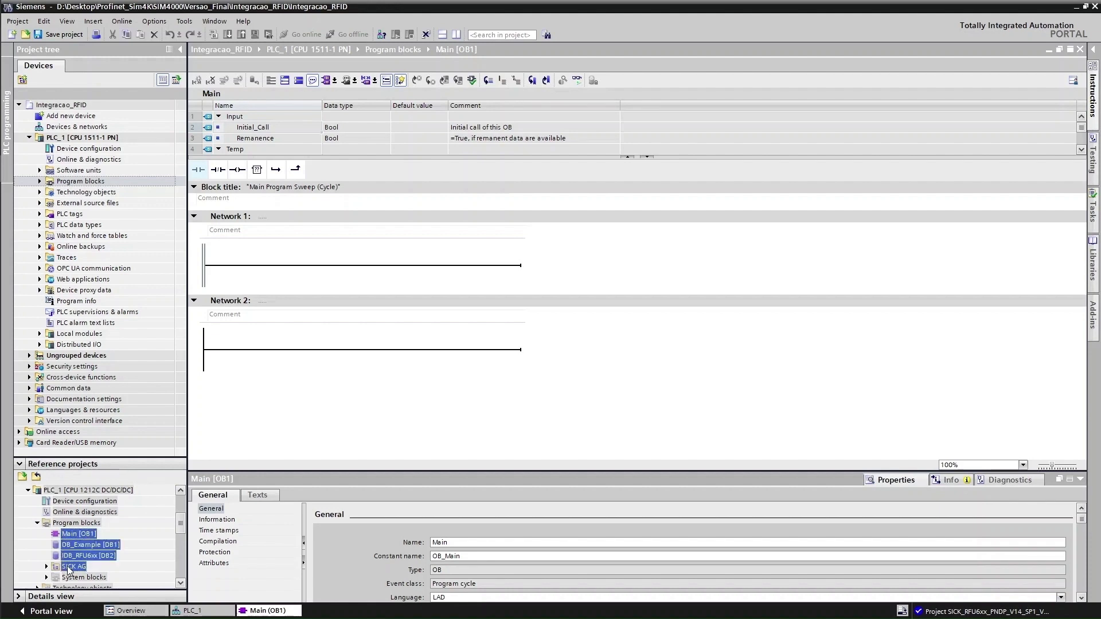
pyautogui.moveTo(68, 567); pyautogui.dragTo(82, 181)
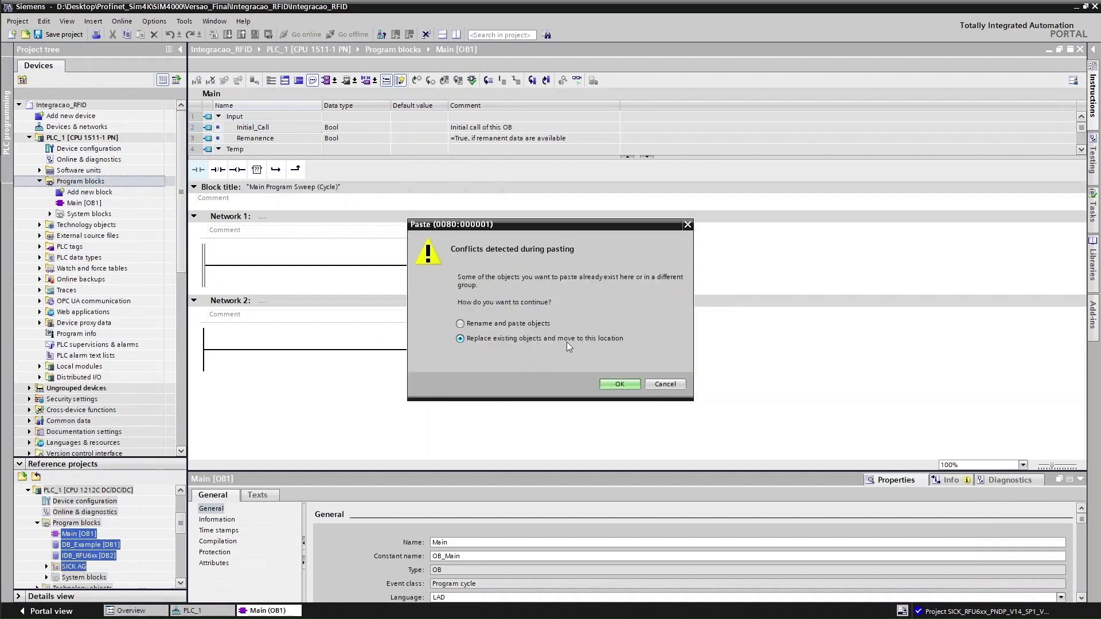
pyautogui.click(620, 384)
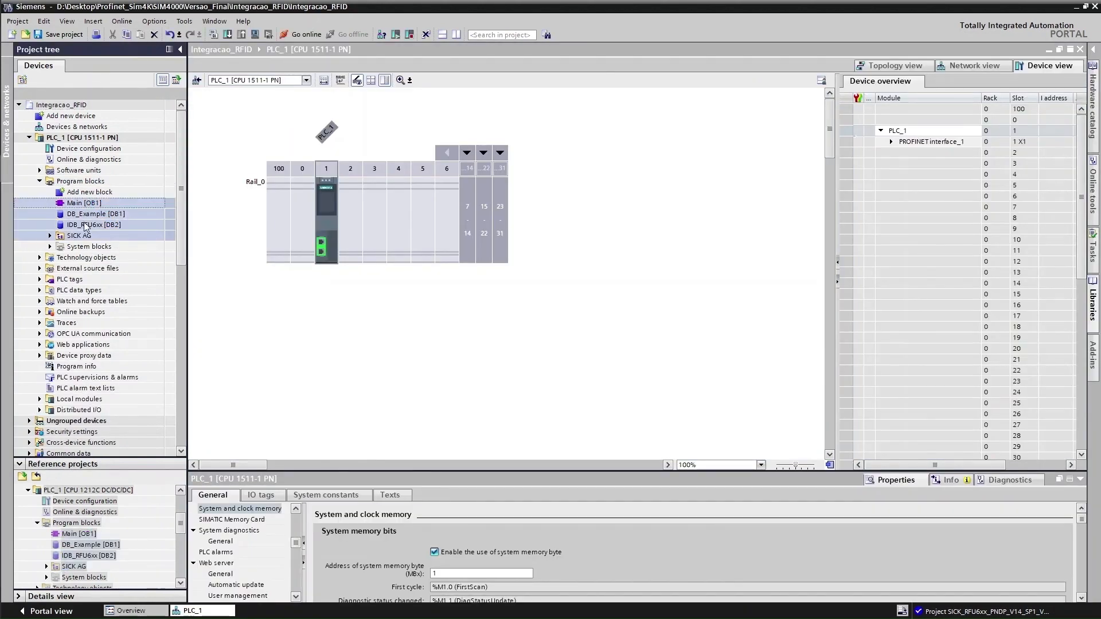
# Copy the SICK AG PLC data types from the reference project into PLC_1
pyautogui.click(38, 523)
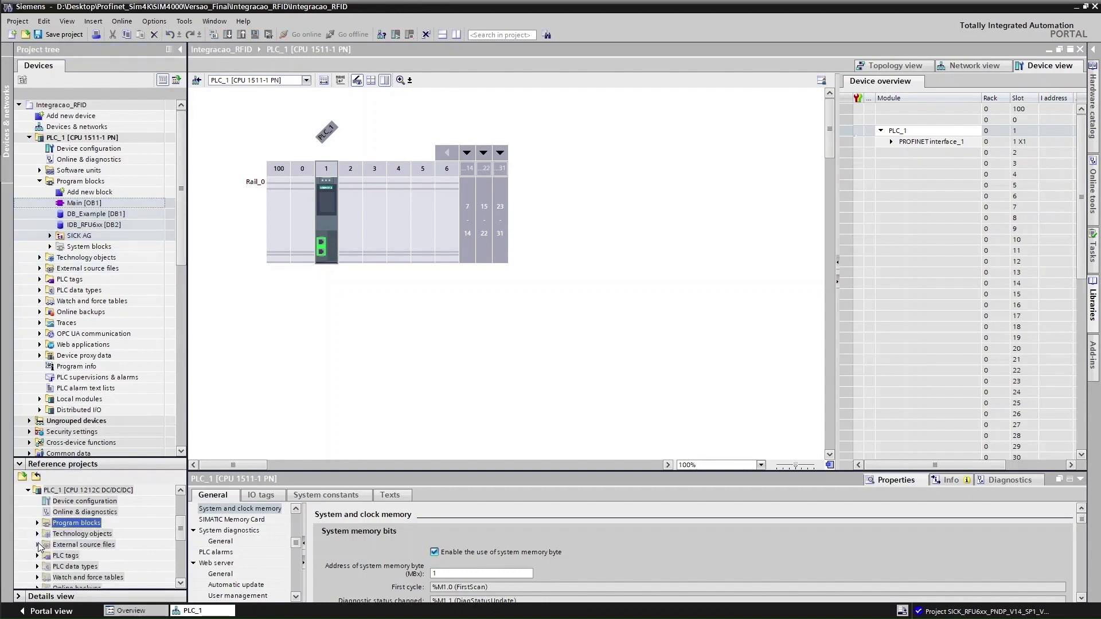
pyautogui.click(37, 556)
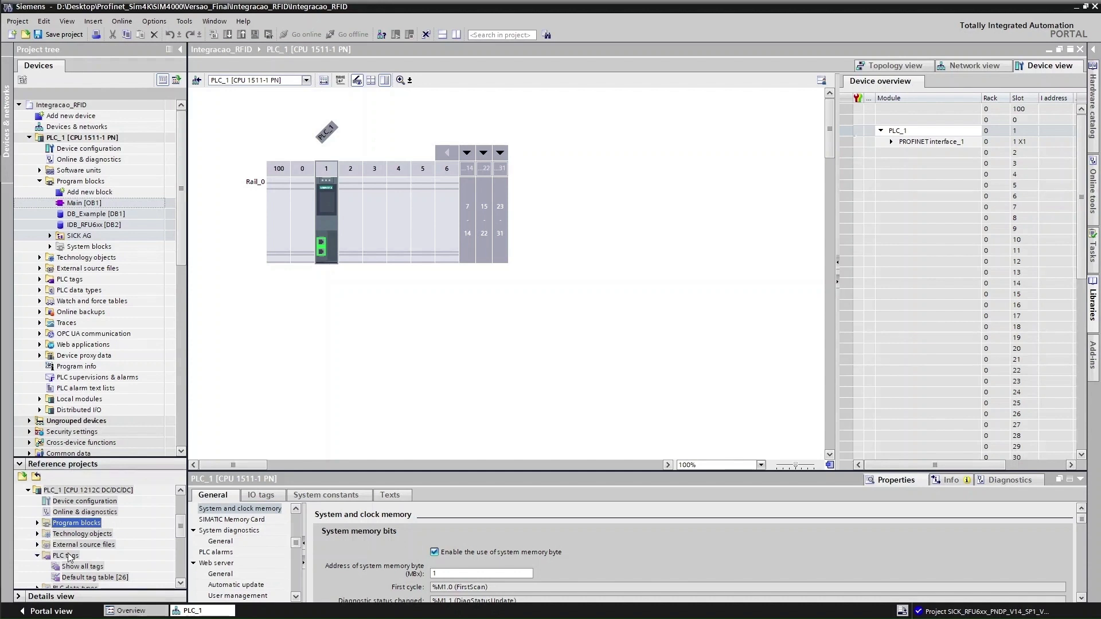
pyautogui.scroll(-1, 103, 550)
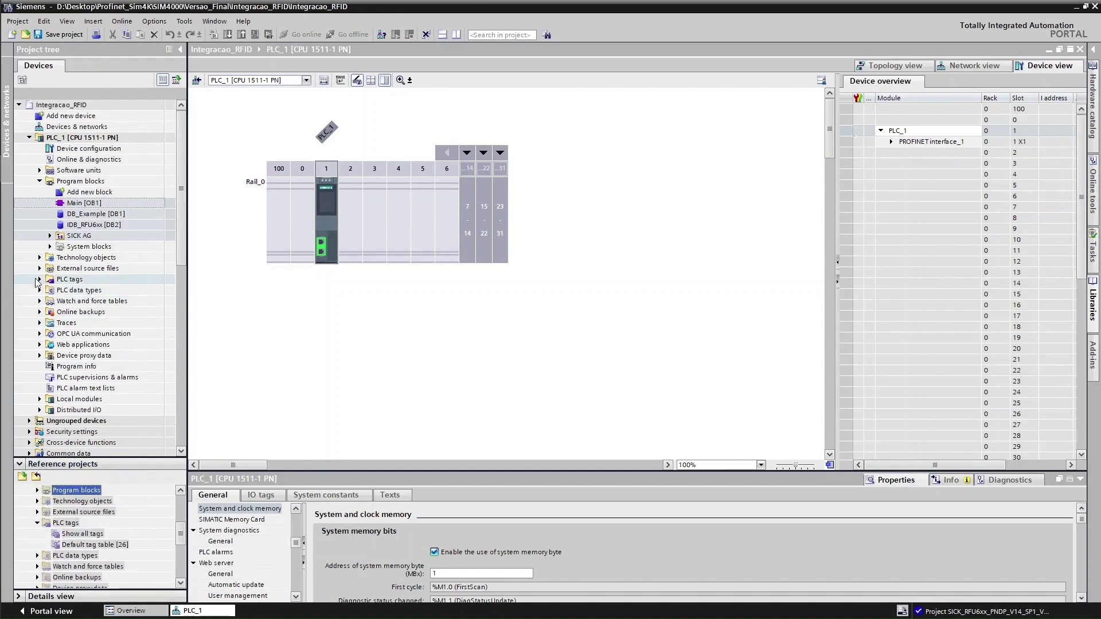
pyautogui.click(41, 281)
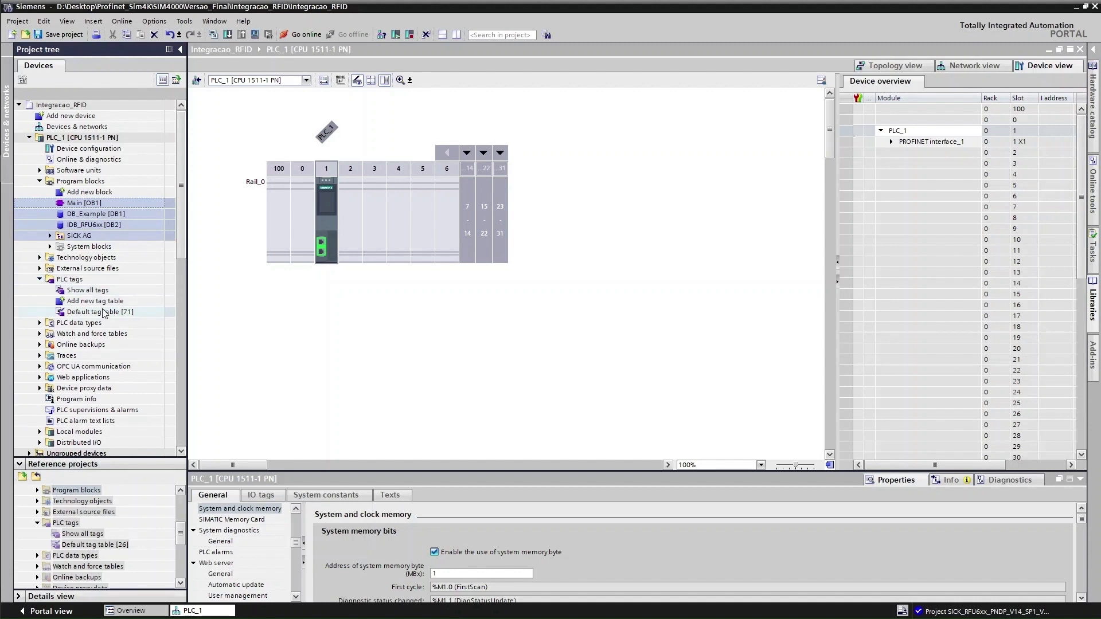
pyautogui.click(37, 556)
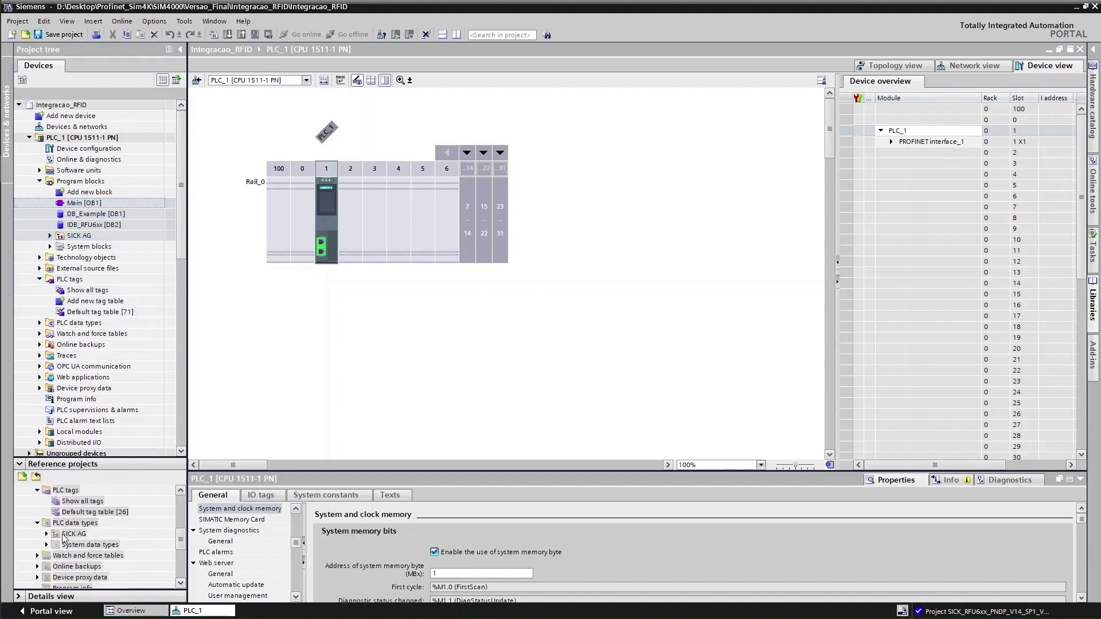
pyautogui.moveTo(66, 537); pyautogui.dragTo(74, 325)
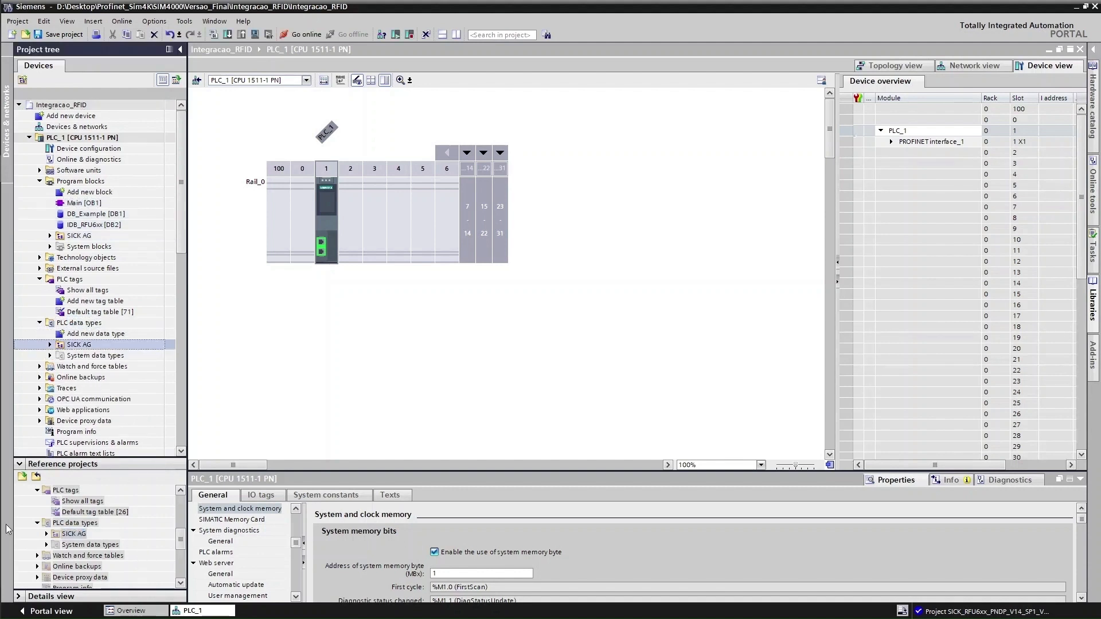
pyautogui.click(37, 523)
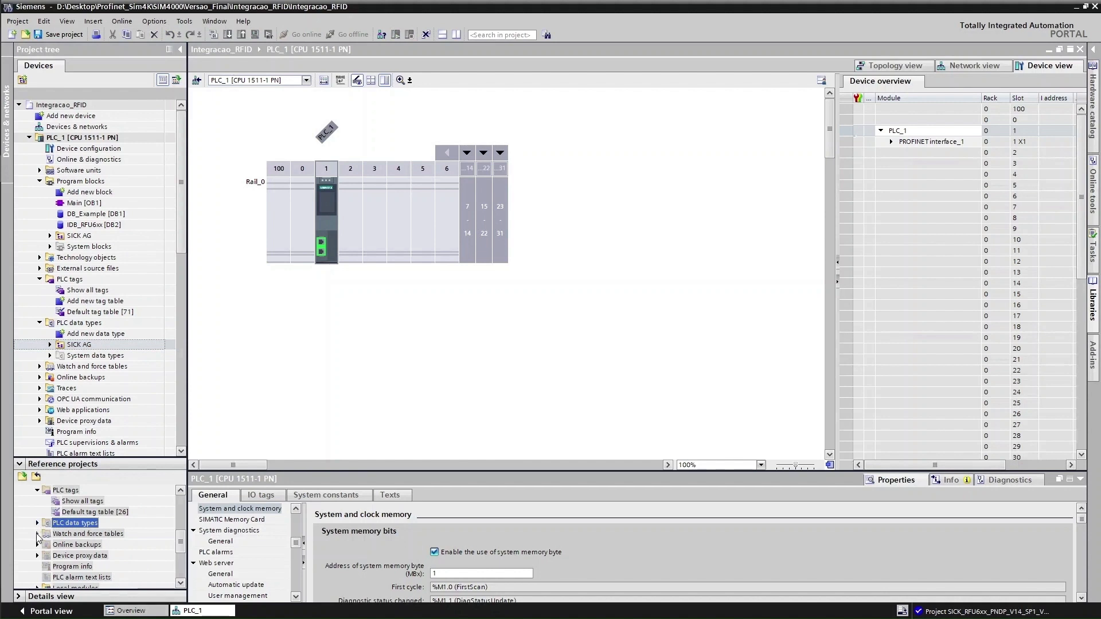
# Copy the Example, Free Command, Lock/Kill, Read tag, Trigger and Write tag watch tables into PLC_1
pyautogui.click(37, 534)
pyautogui.click(79, 512)
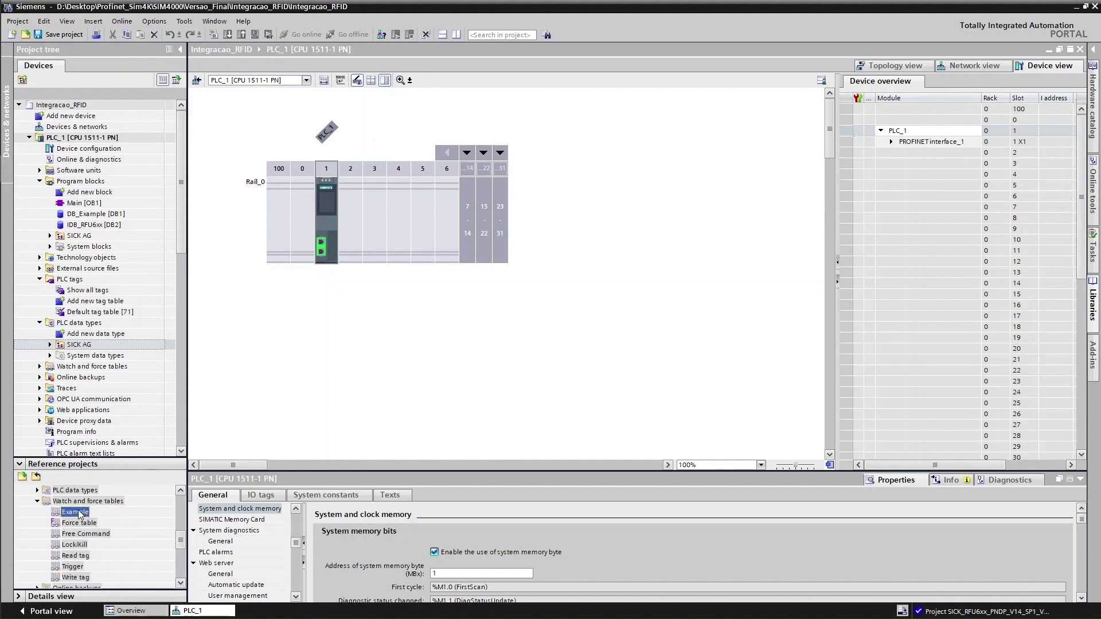
pyautogui.keyDown('ctrl'); pyautogui.click(83, 534); pyautogui.keyUp('ctrl')
pyautogui.keyDown('ctrl'); pyautogui.click(79, 544); pyautogui.keyUp('ctrl')
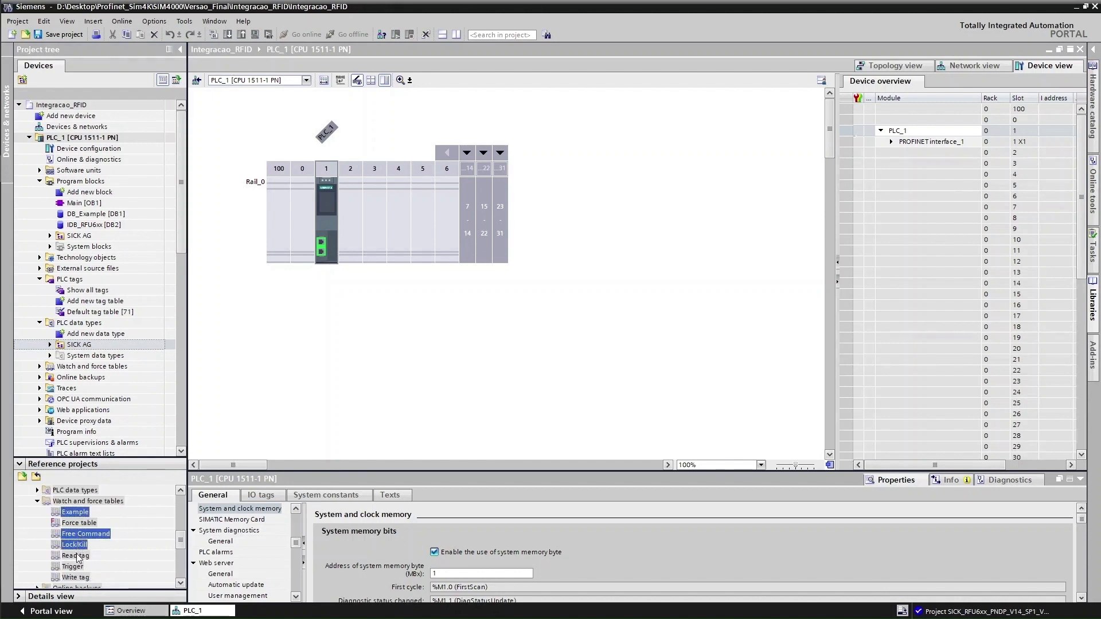
pyautogui.keyDown('ctrl'); pyautogui.click(77, 555); pyautogui.keyUp('ctrl')
pyautogui.keyDown('ctrl'); pyautogui.click(74, 567); pyautogui.keyUp('ctrl')
pyautogui.keyDown('ctrl'); pyautogui.click(74, 578); pyautogui.keyUp('ctrl')
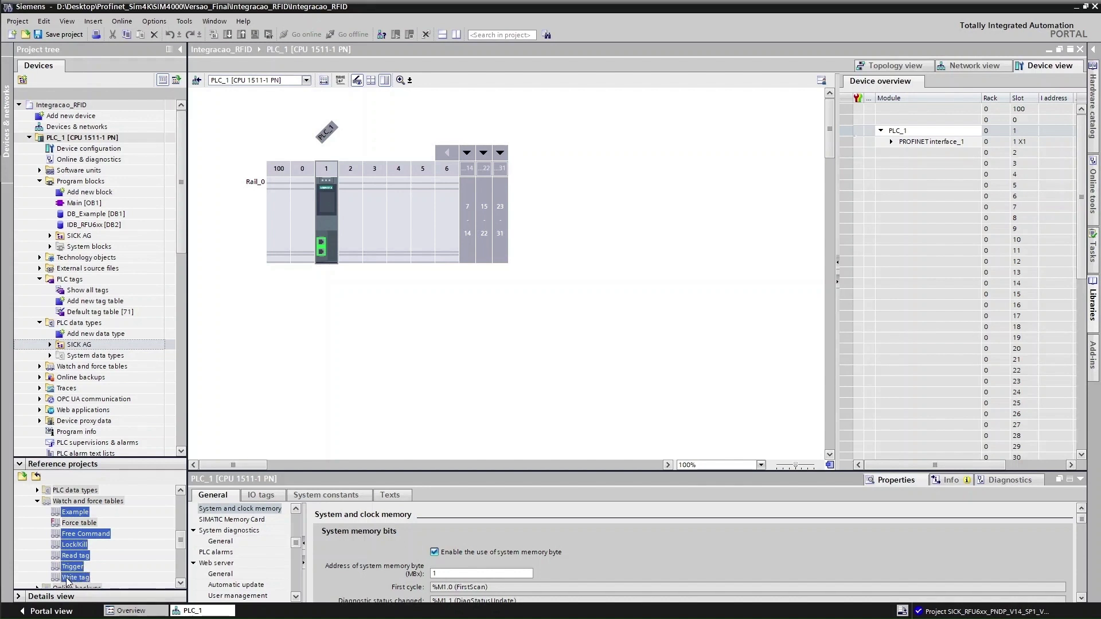
pyautogui.moveTo(67, 579); pyautogui.dragTo(94, 366)
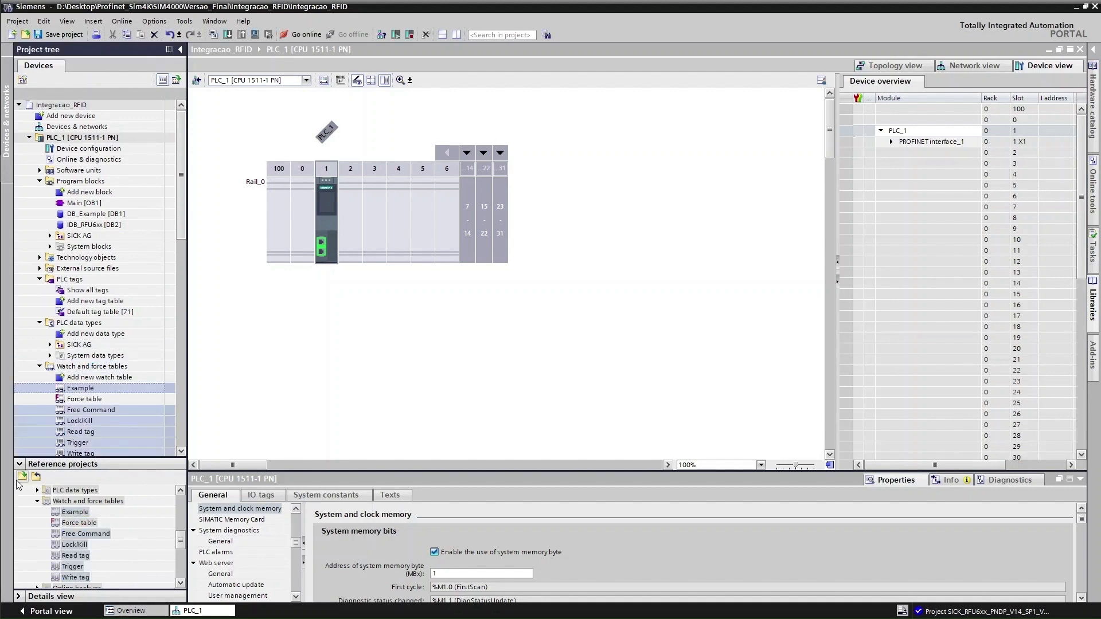
pyautogui.click(36, 502)
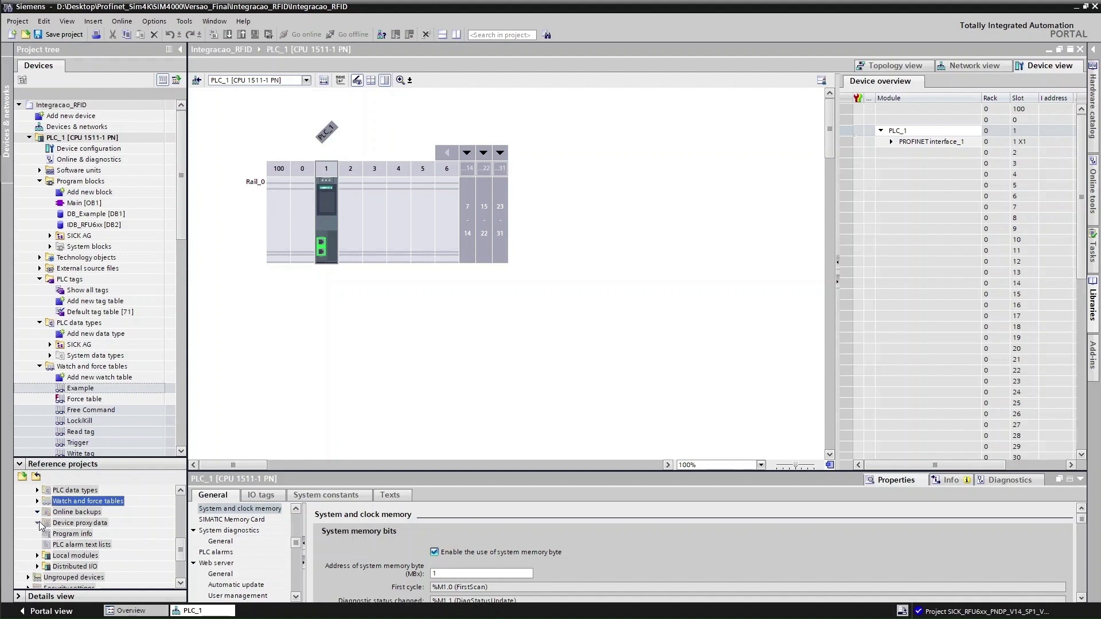
# Open Main [OB1] and confirm its block language is SCL
pyautogui.click(38, 522)
pyautogui.doubleClick(80, 205)
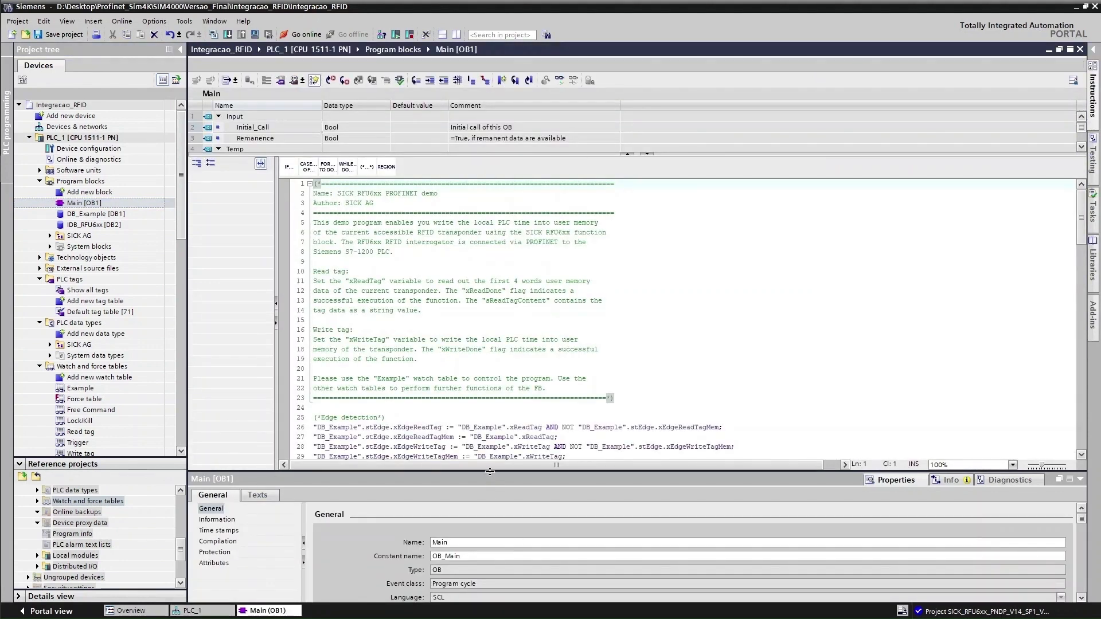
pyautogui.moveTo(490, 474); pyautogui.dragTo(489, 379)
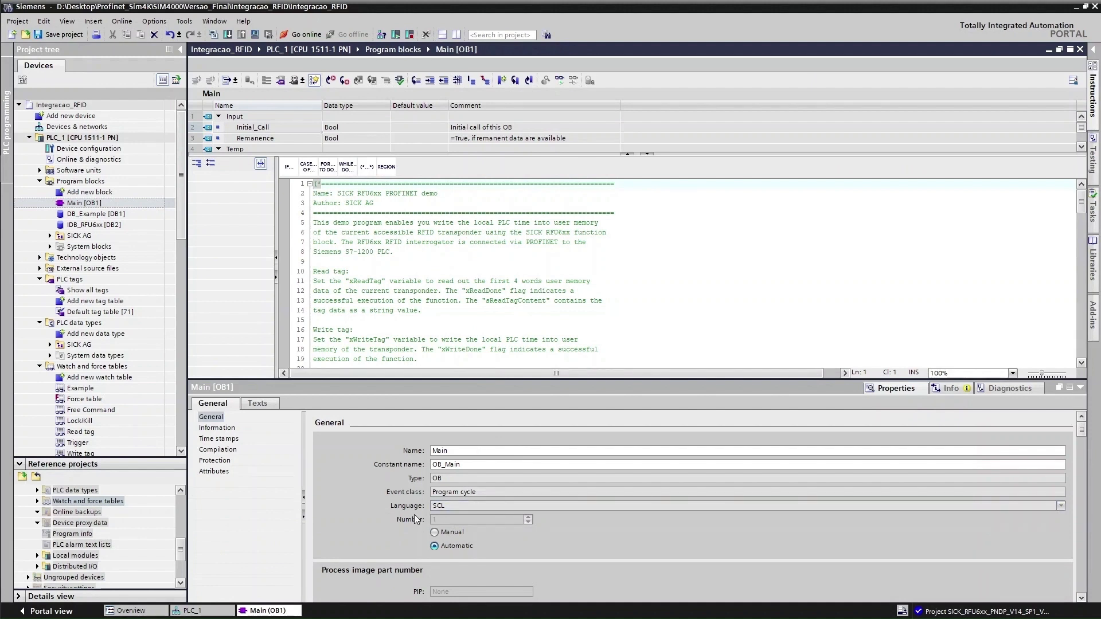
pyautogui.click(453, 505)
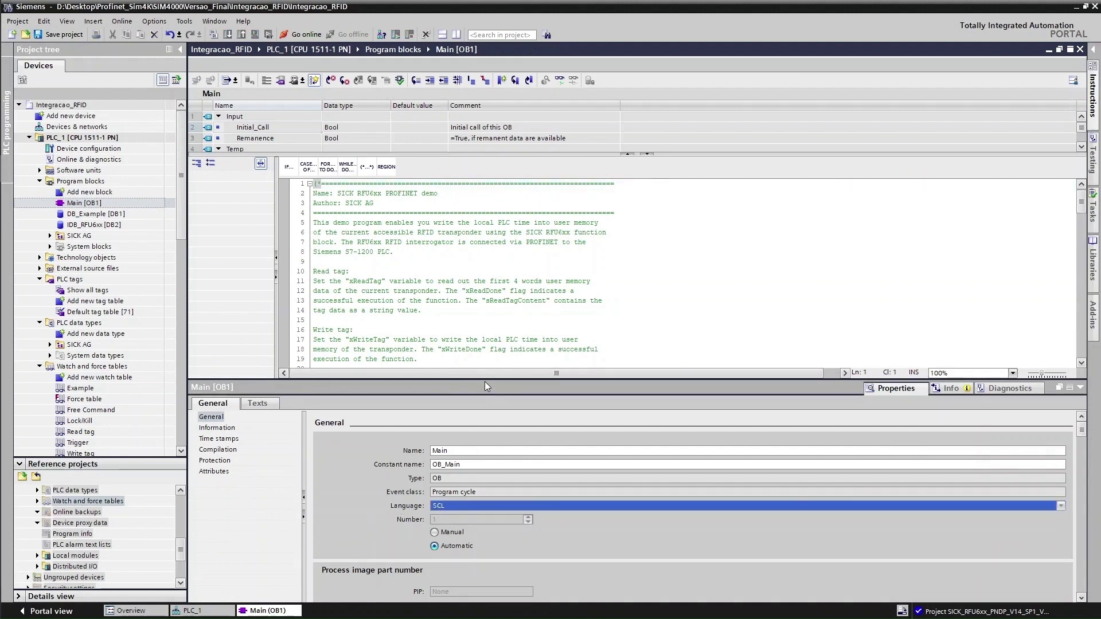
pyautogui.moveTo(484, 381); pyautogui.dragTo(484, 438)
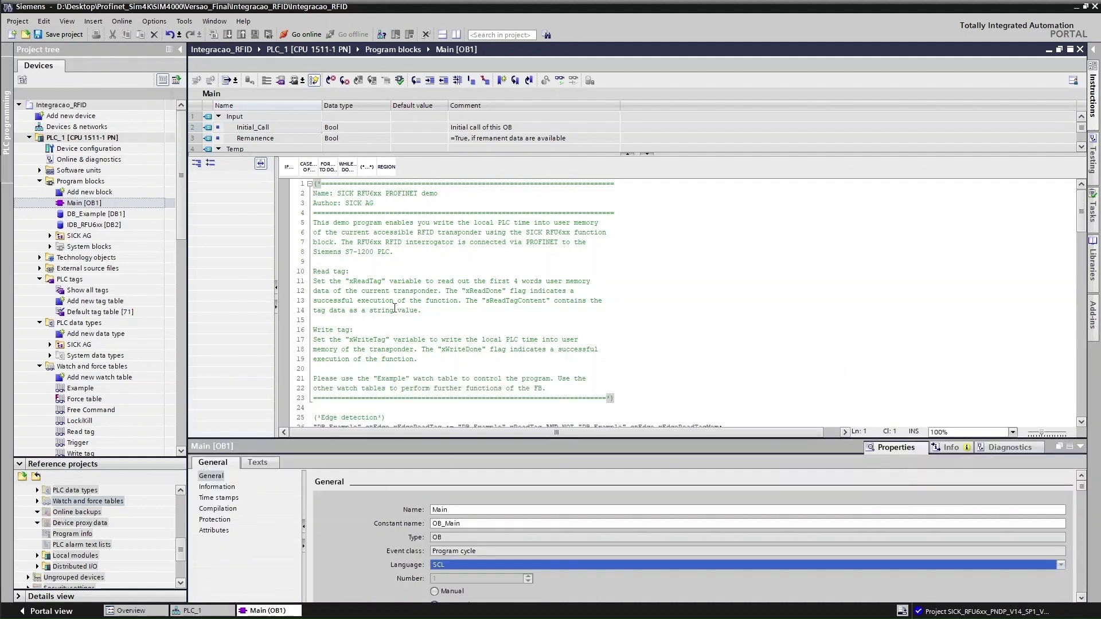
pyautogui.click(568, 301)
# Scroll through the SCL code, then return to PLC_1's device configuration
pyautogui.scroll(-12, 529, 306)
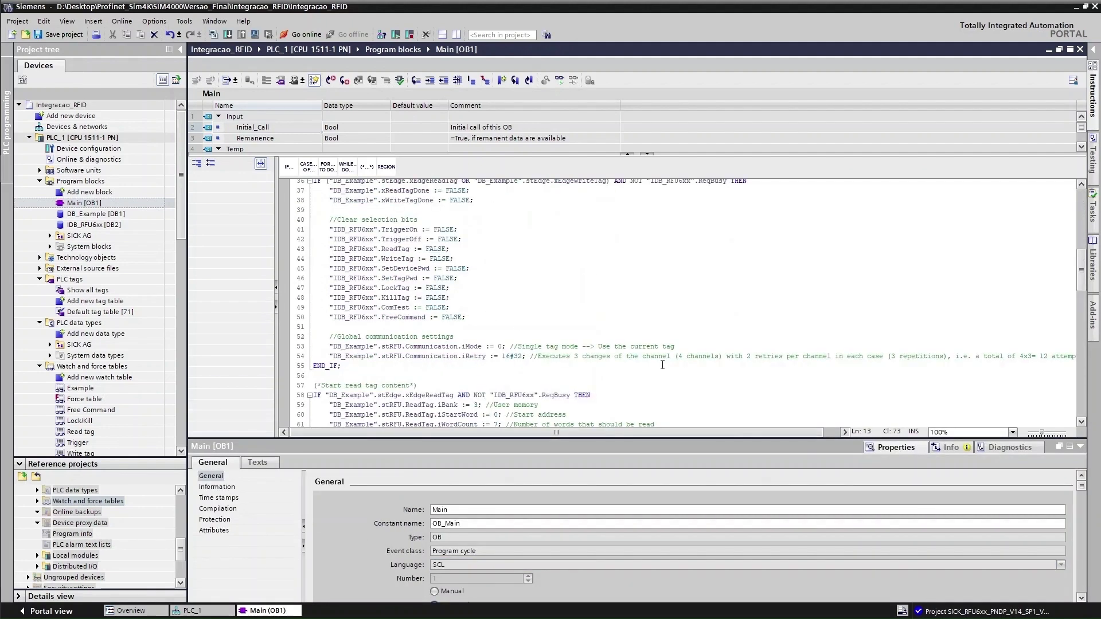
pyautogui.scroll(-20, 529, 310)
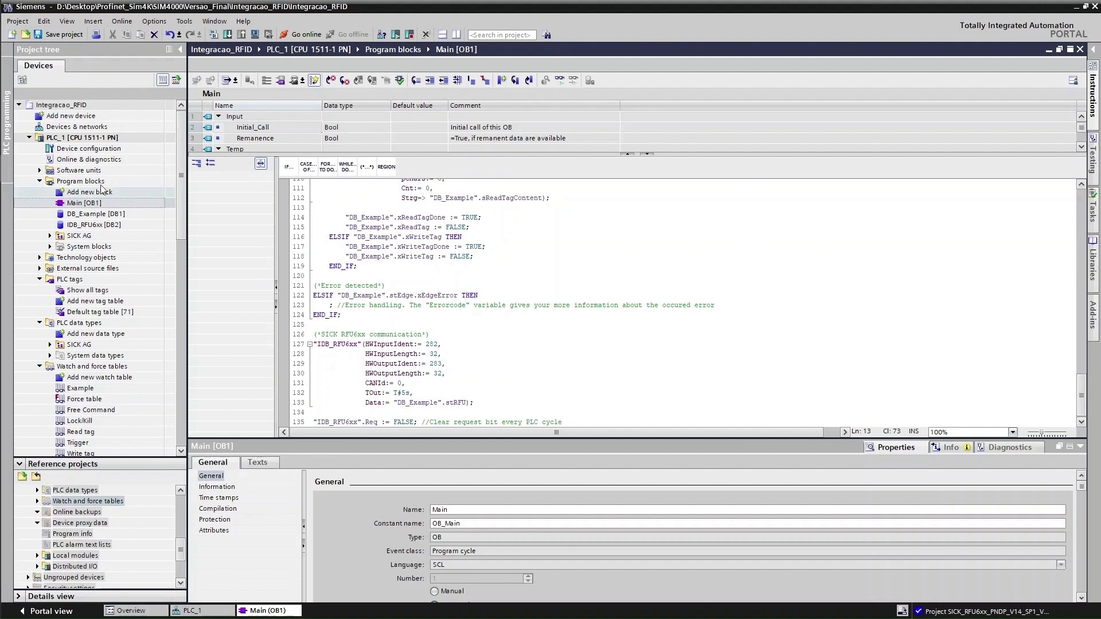
pyautogui.click(80, 149)
pyautogui.doubleClick(79, 149)
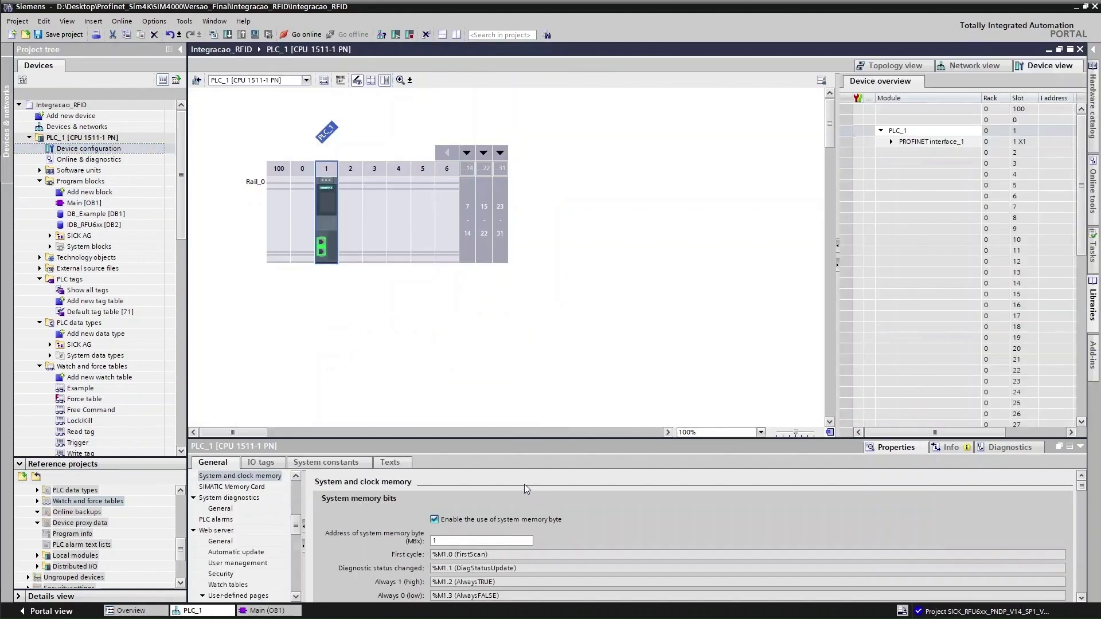
# In Network view, look up the RFU6xx reader's hardware identifiers under its system constants
pyautogui.click(306, 80)
pyautogui.click(307, 82)
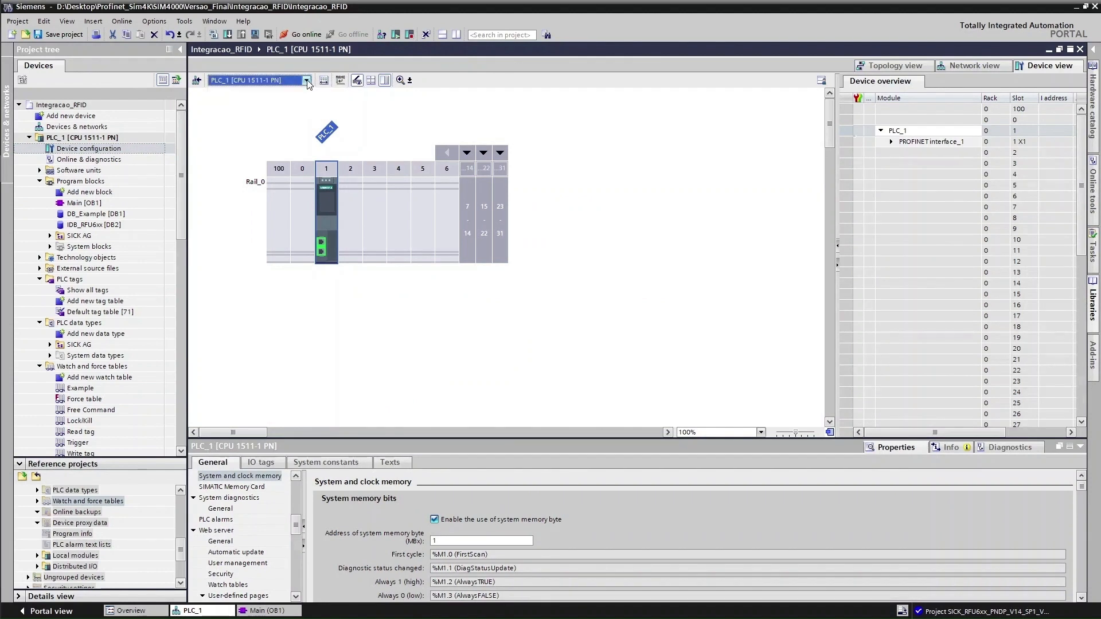
pyautogui.click(956, 63)
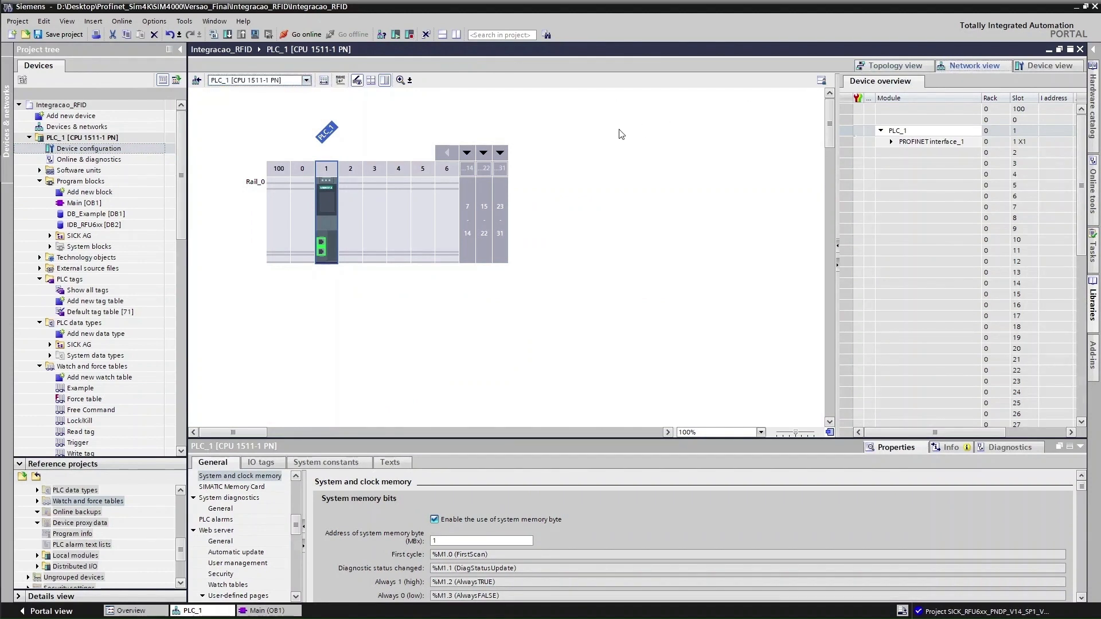
pyautogui.click(461, 145)
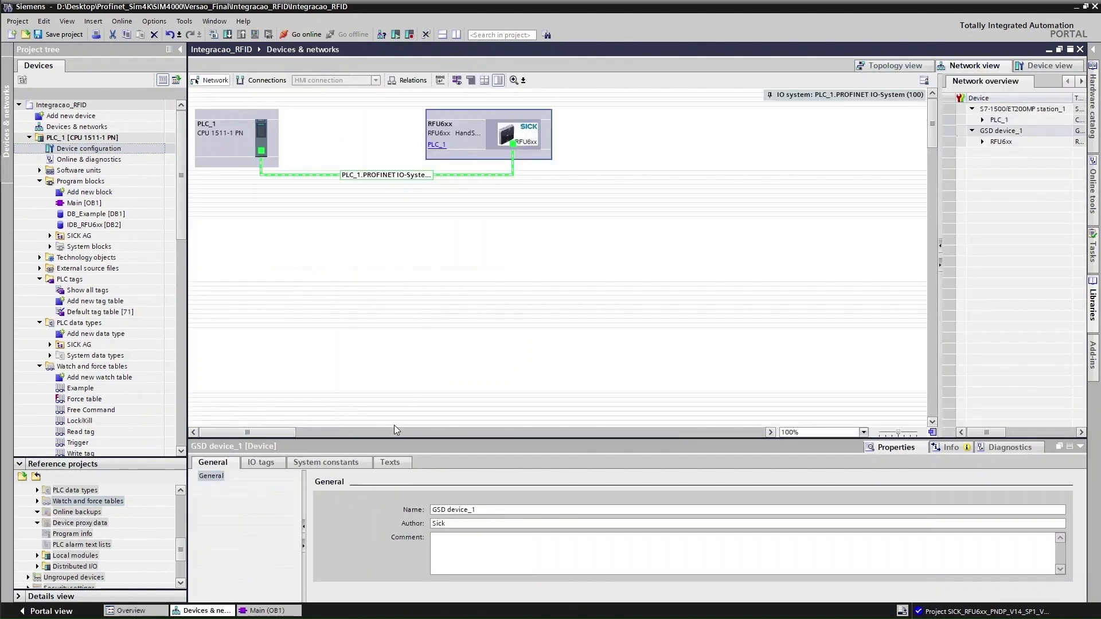
pyautogui.click(273, 462)
pyautogui.click(296, 464)
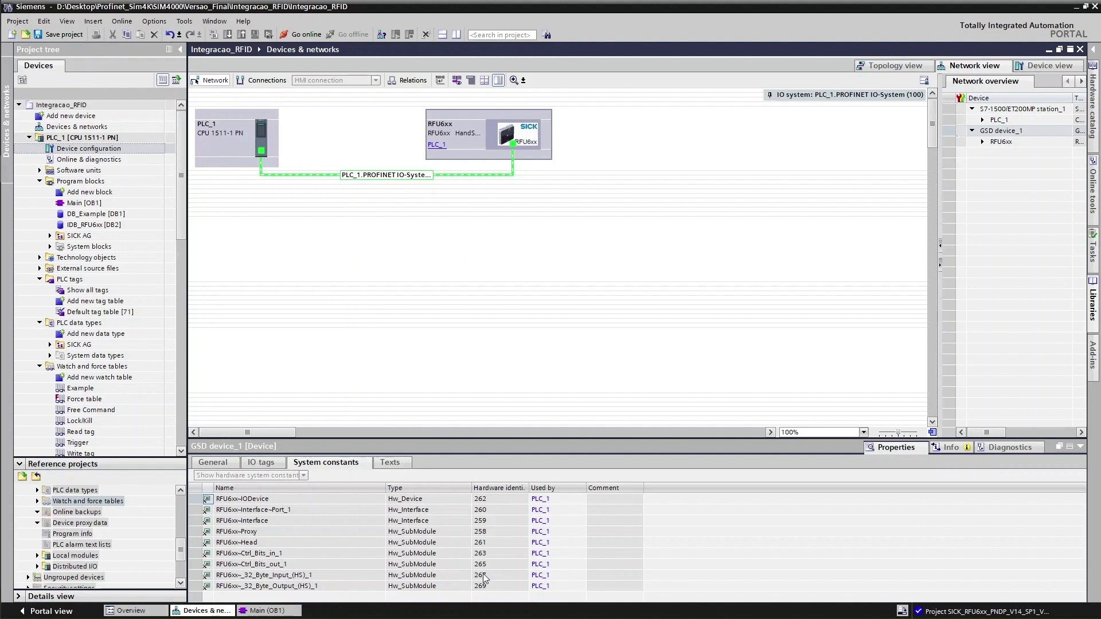
# Set HWOutputIdent in Main [OB1]'s RFU6xx call to 269
pyautogui.click(290, 610)
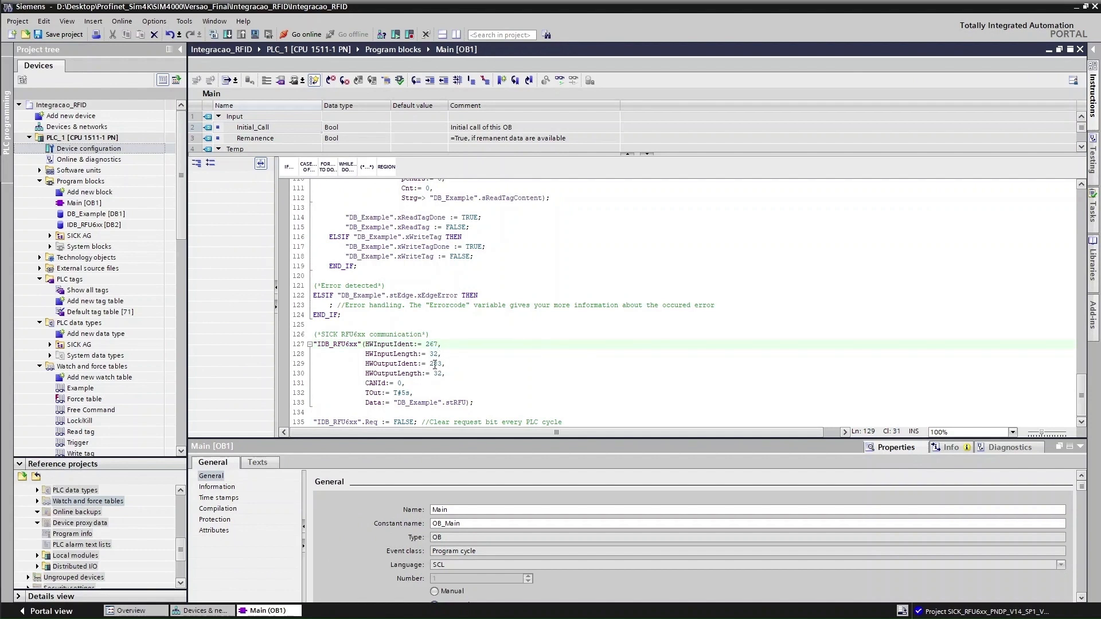
pyautogui.moveTo(434, 364); pyautogui.dragTo(439, 365)
pyautogui.write('69')
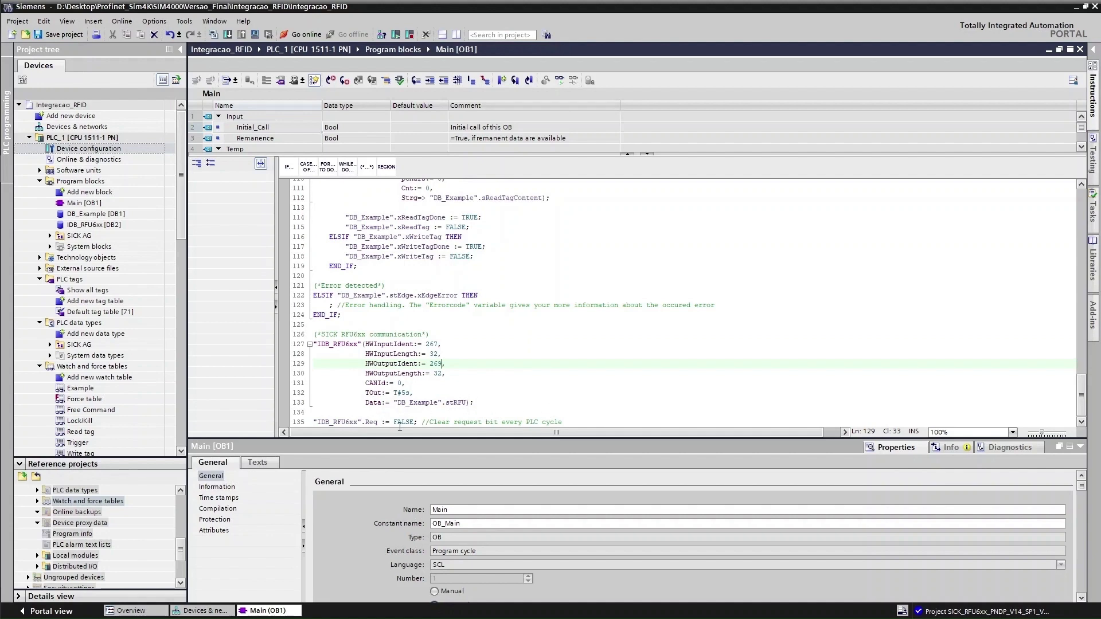
pyautogui.scroll(20, 499, 402)
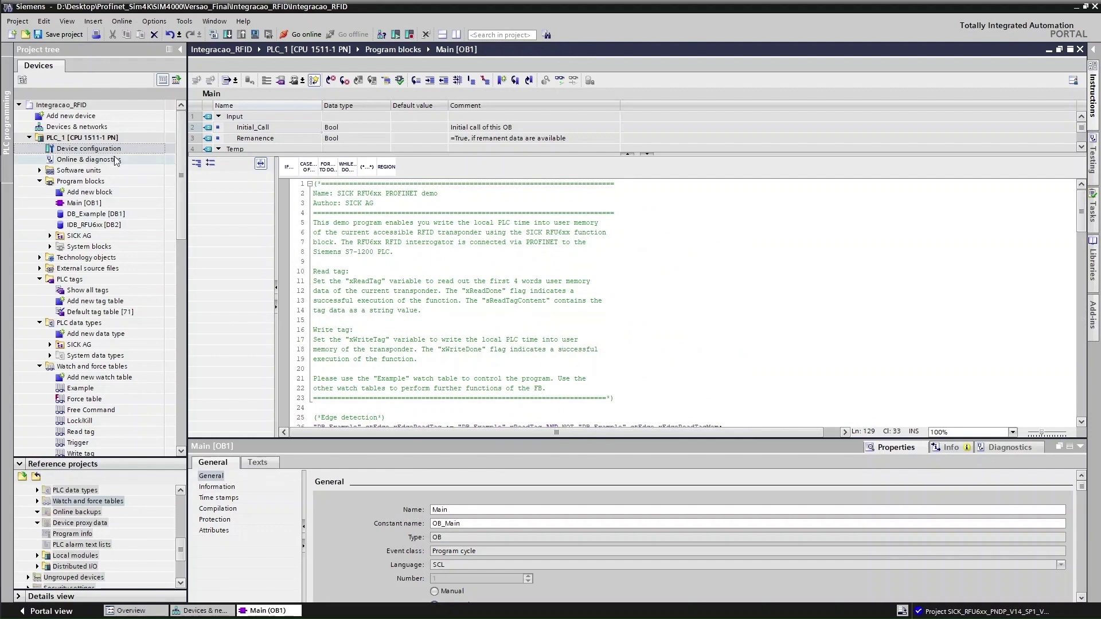
pyautogui.rightClick(79, 140)
# Download only PLC_1's changed hardware and software, confirming Load in the preview
pyautogui.moveTo(164, 289)
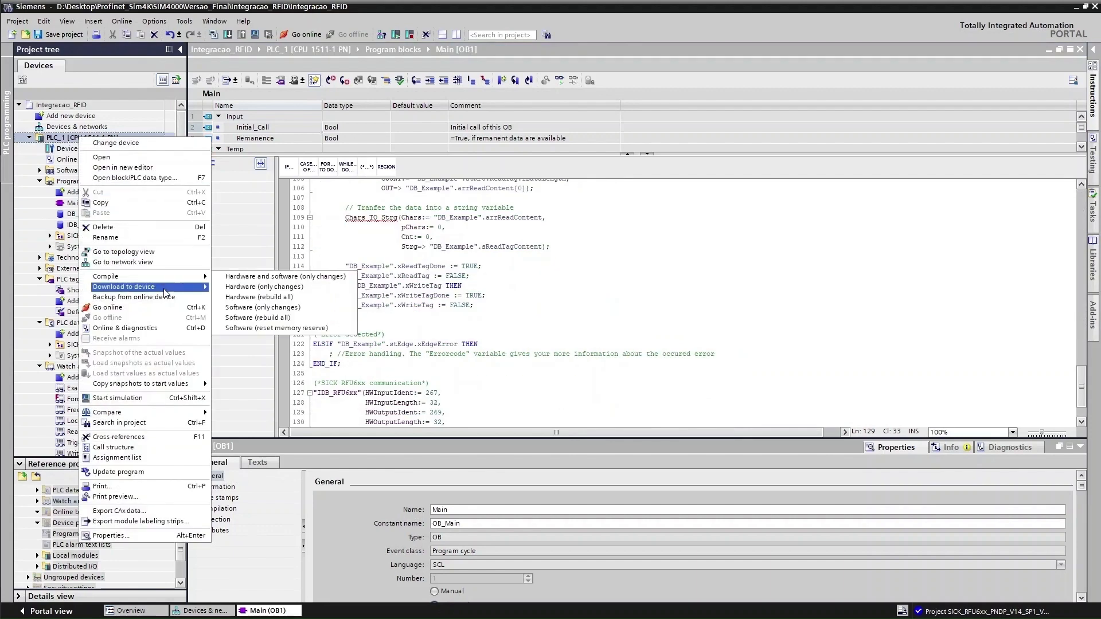
pyautogui.click(265, 287)
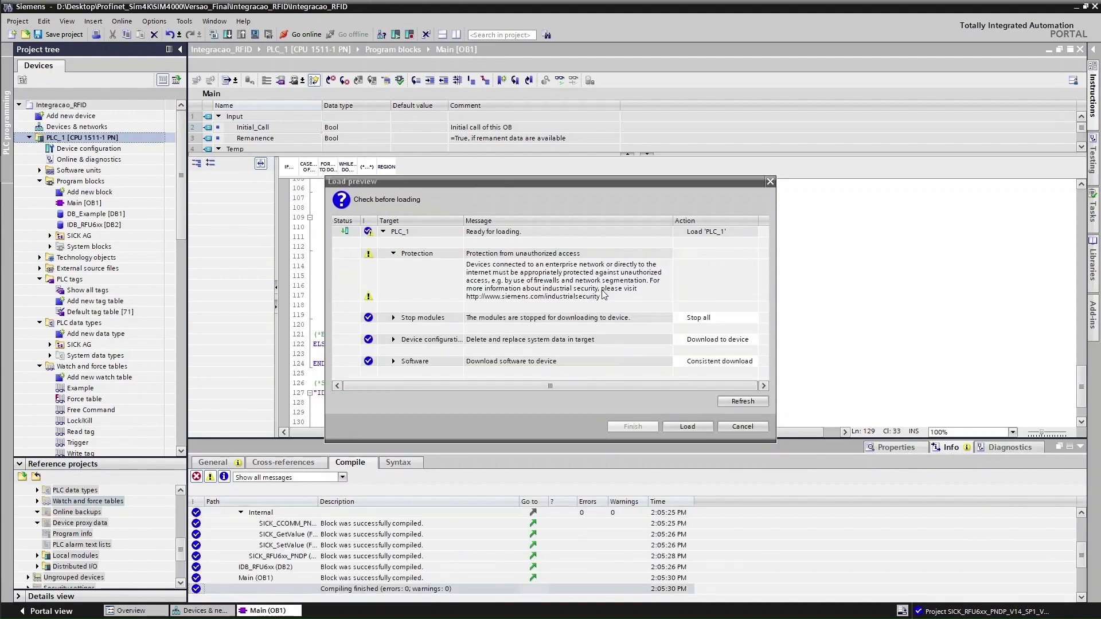
pyautogui.click(689, 429)
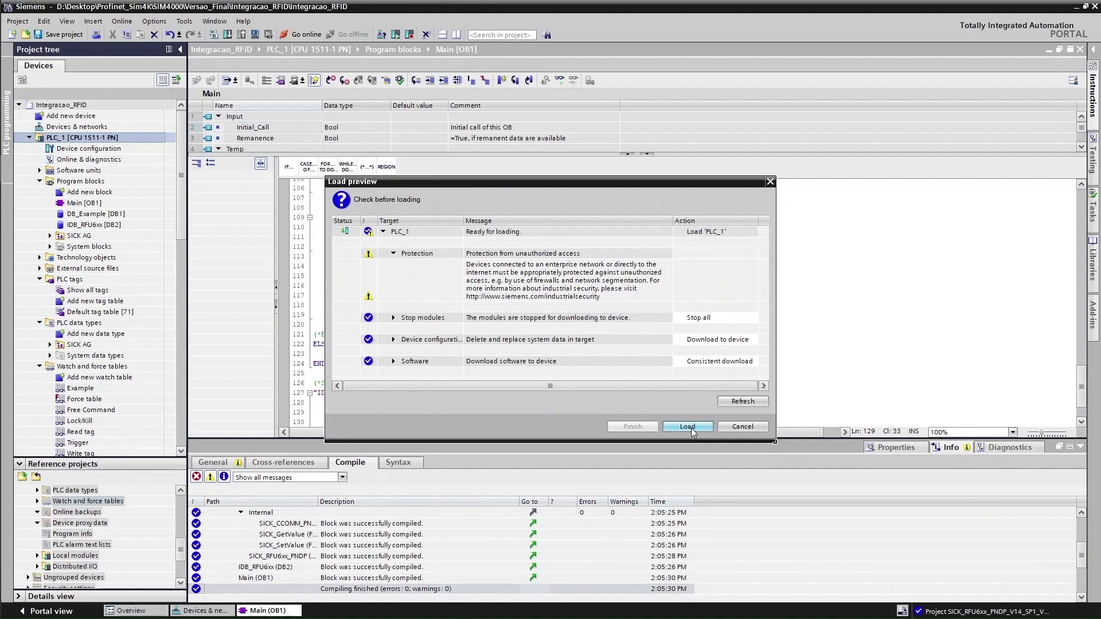
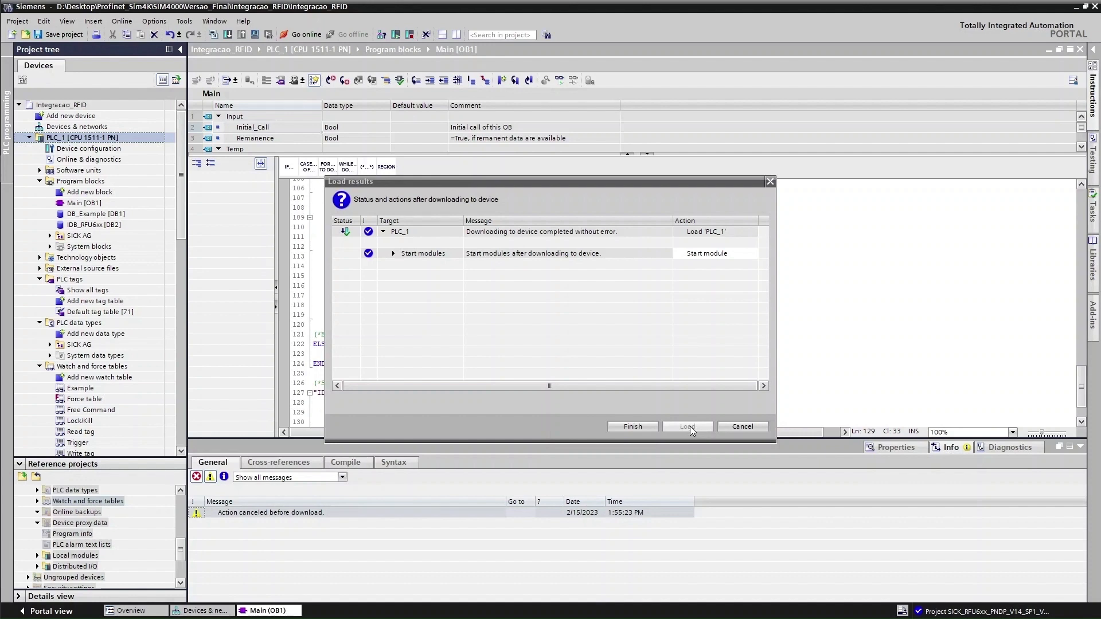
# Confirm Finish in the Load results dialog to complete PLC_1's download
pyautogui.click(647, 430)
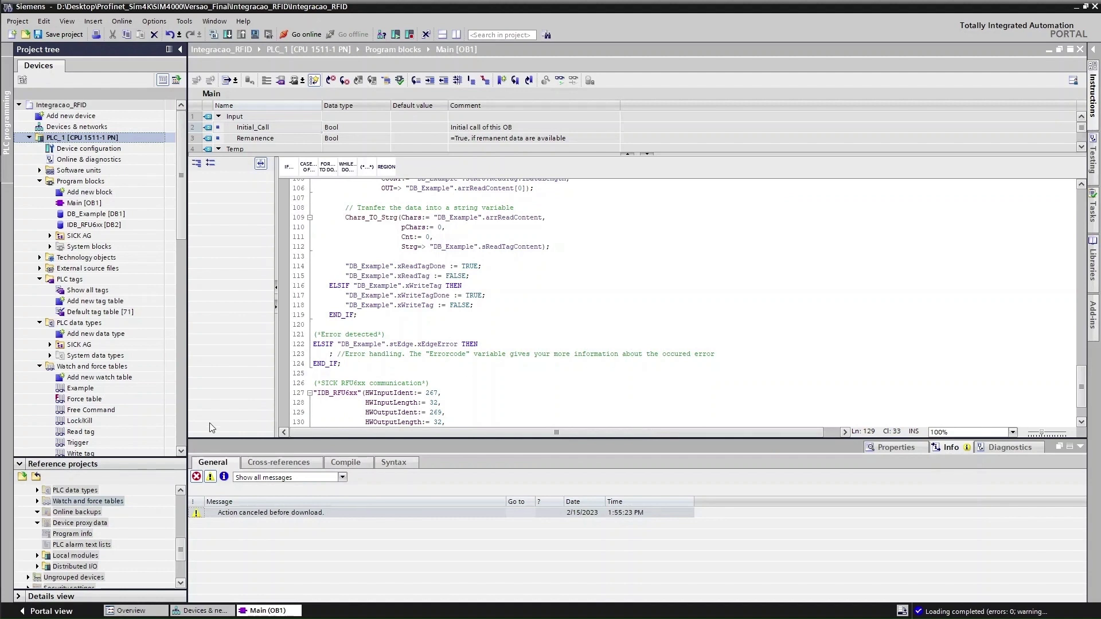
# Go online with PLC_1 and monitor the Example watch table
pyautogui.click(305, 34)
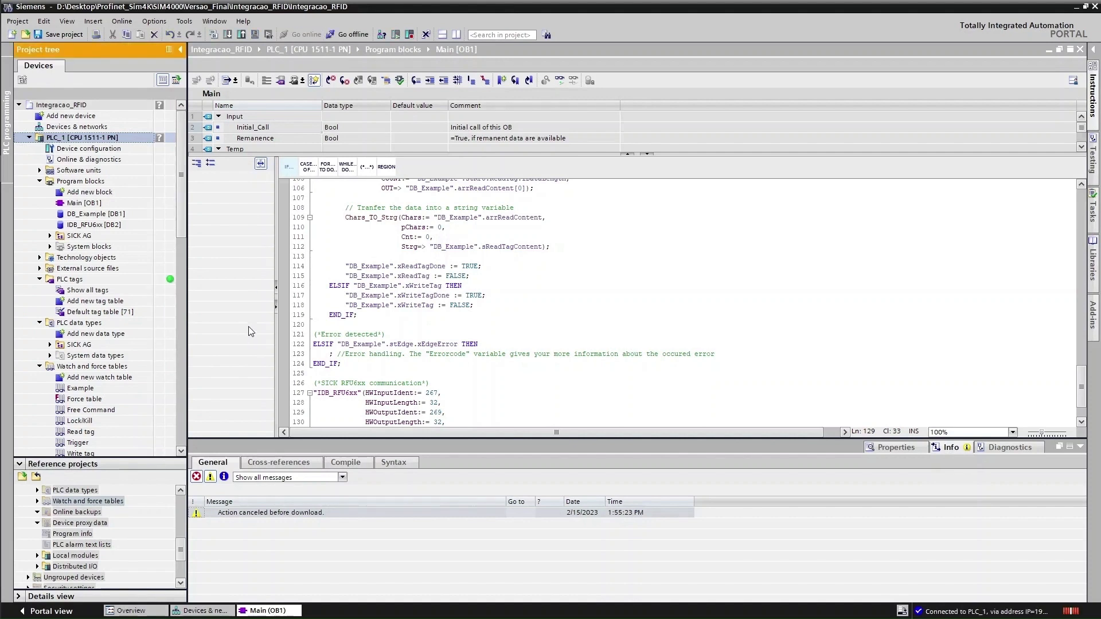
pyautogui.scroll(-1, 140, 362)
pyautogui.scroll(-6, 140, 367)
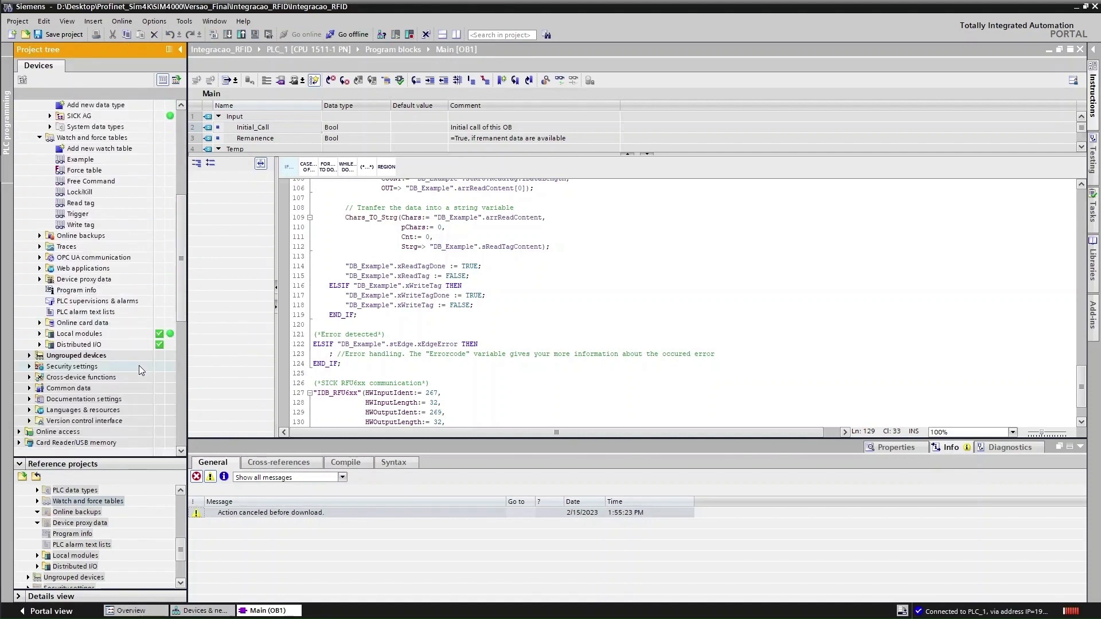
pyautogui.scroll(5, 167, 344)
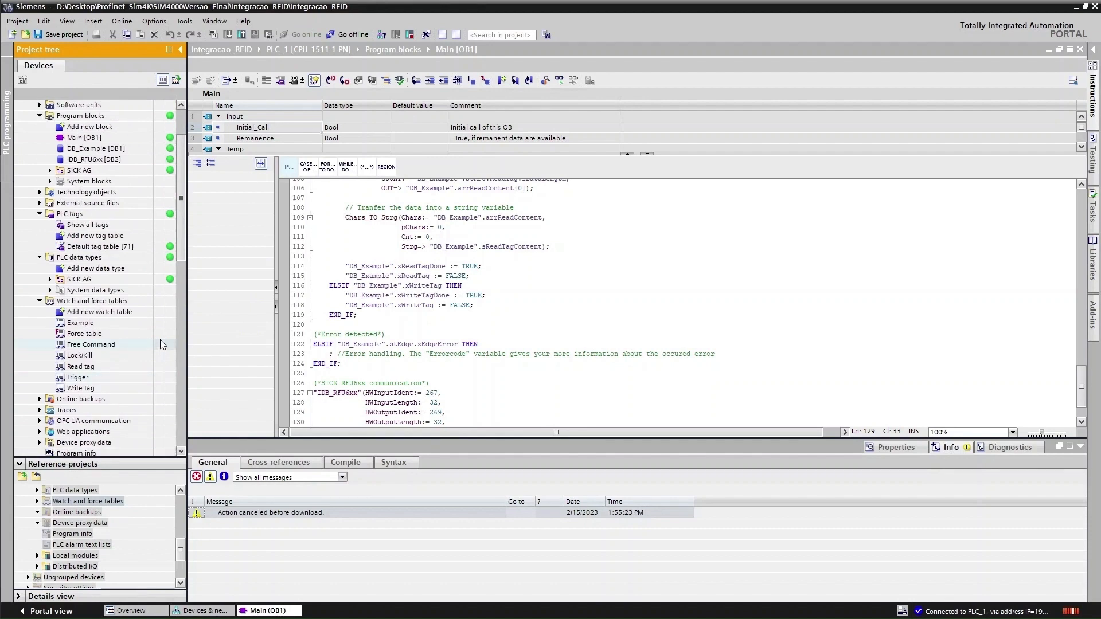
pyautogui.click(96, 324)
pyautogui.doubleClick(95, 323)
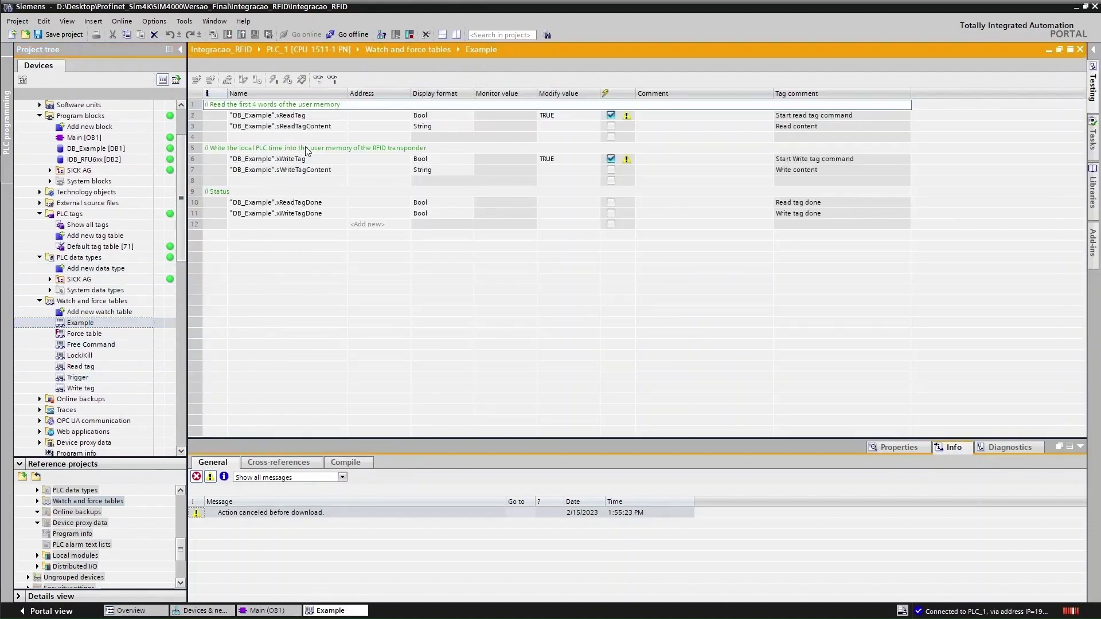
pyautogui.click(243, 79)
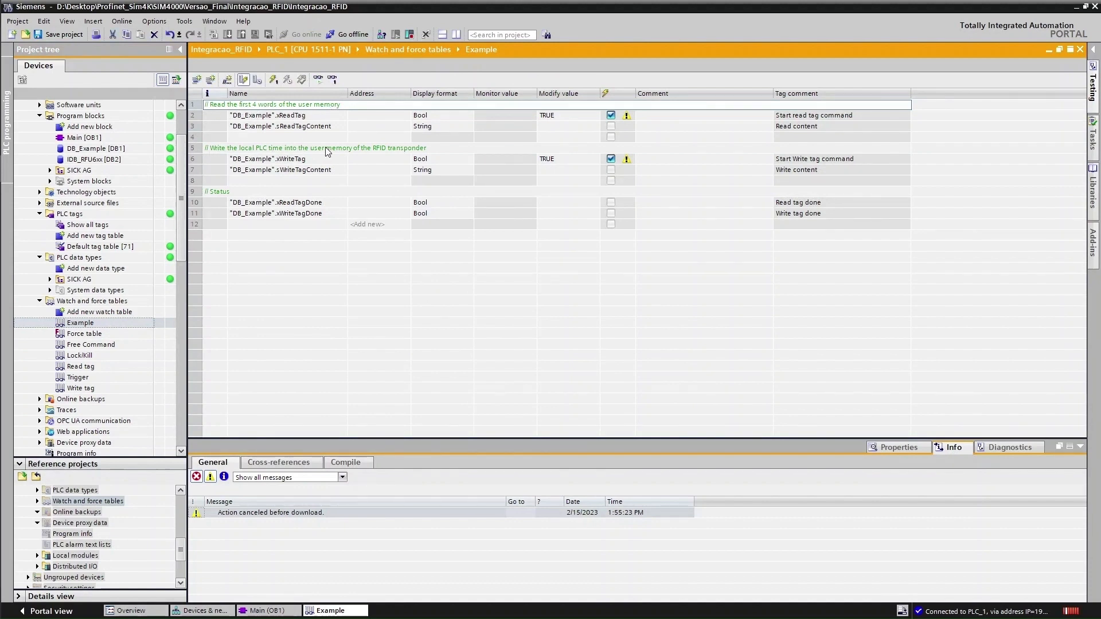
# Open the Read tag watch table, then select the Trigger watch table
pyautogui.doubleClick(95, 367)
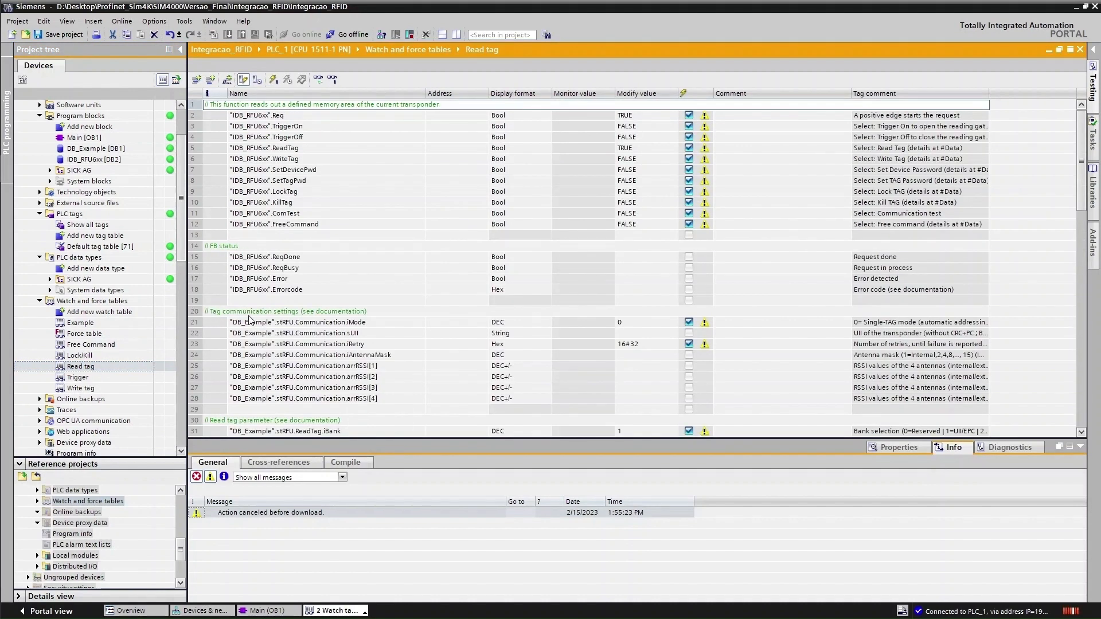
pyautogui.scroll(-2, 256, 368)
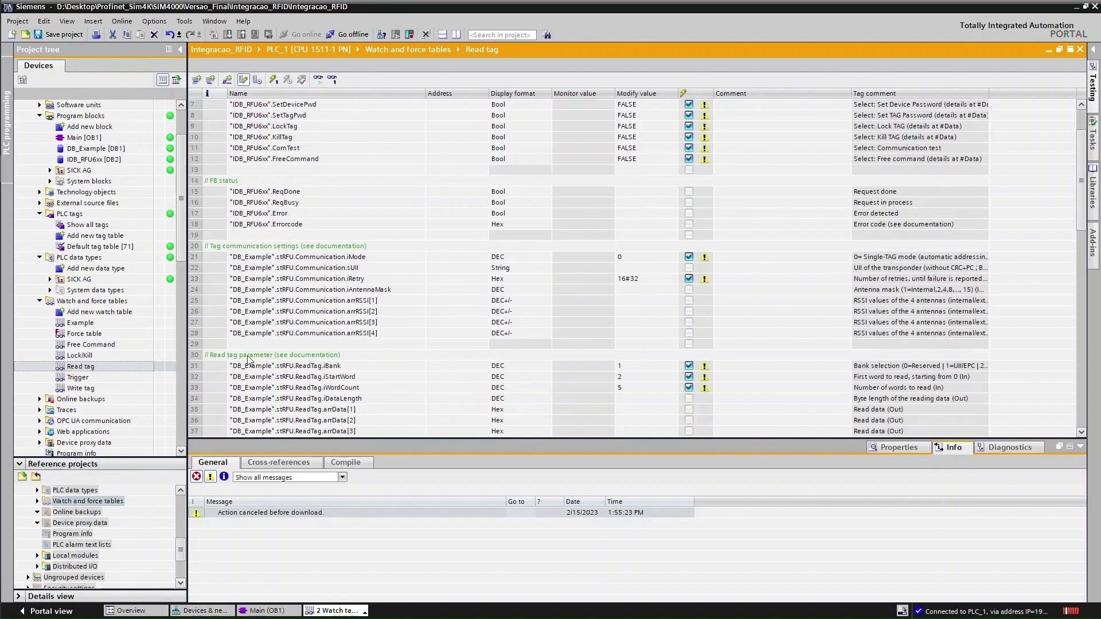
pyautogui.scroll(-15, 334, 358)
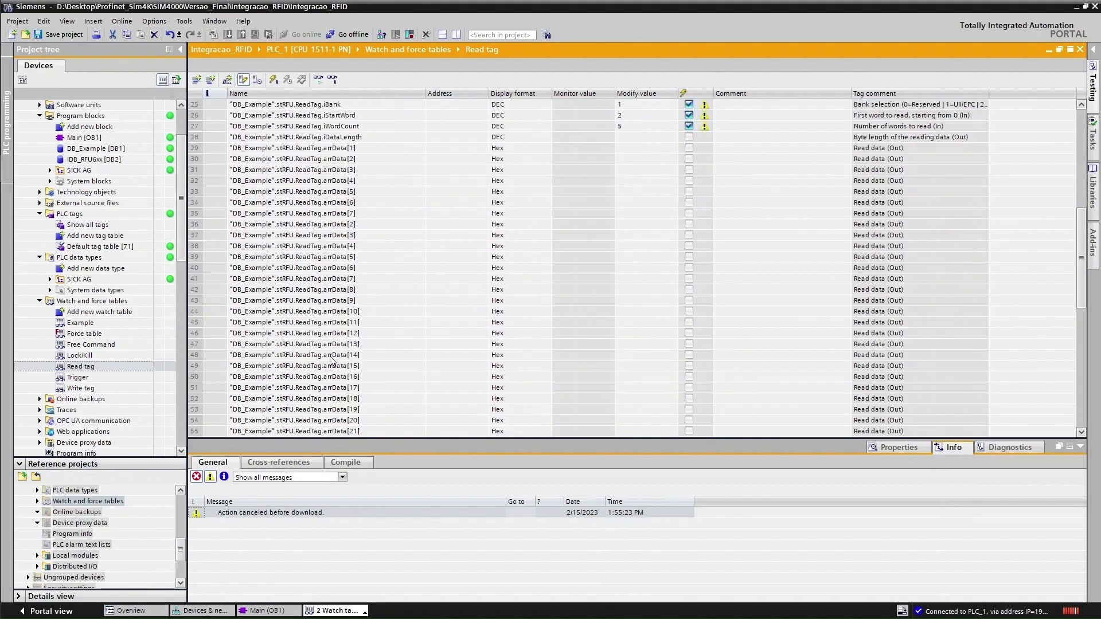
pyautogui.click(82, 379)
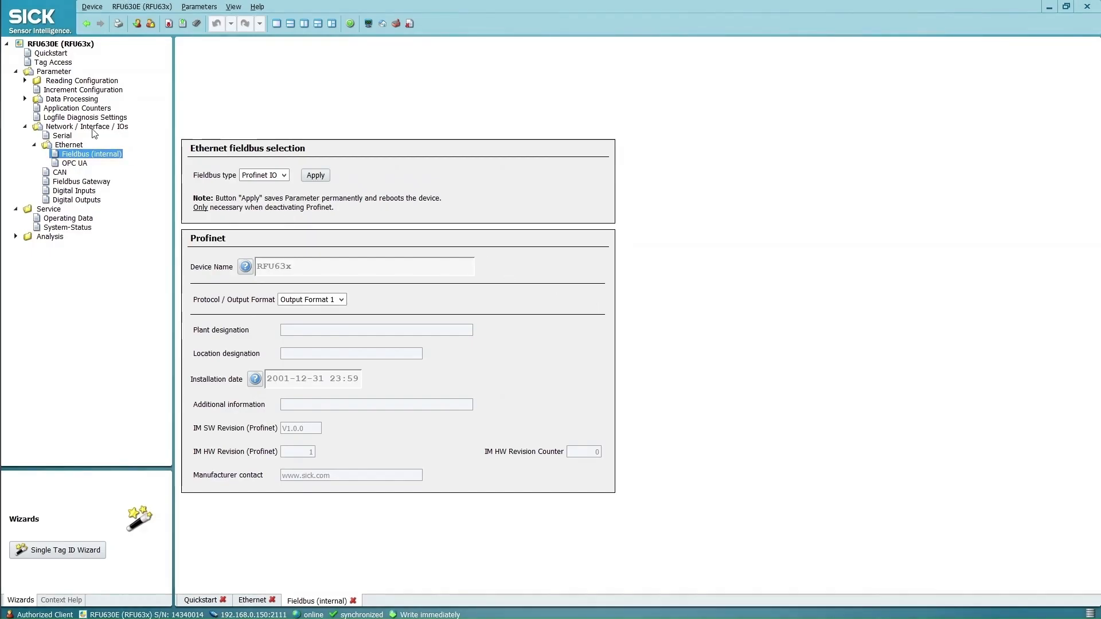
# Under Reading Configuration > Object Trigger Control, set A. Start by to SOPAS-Command
pyautogui.click(25, 82)
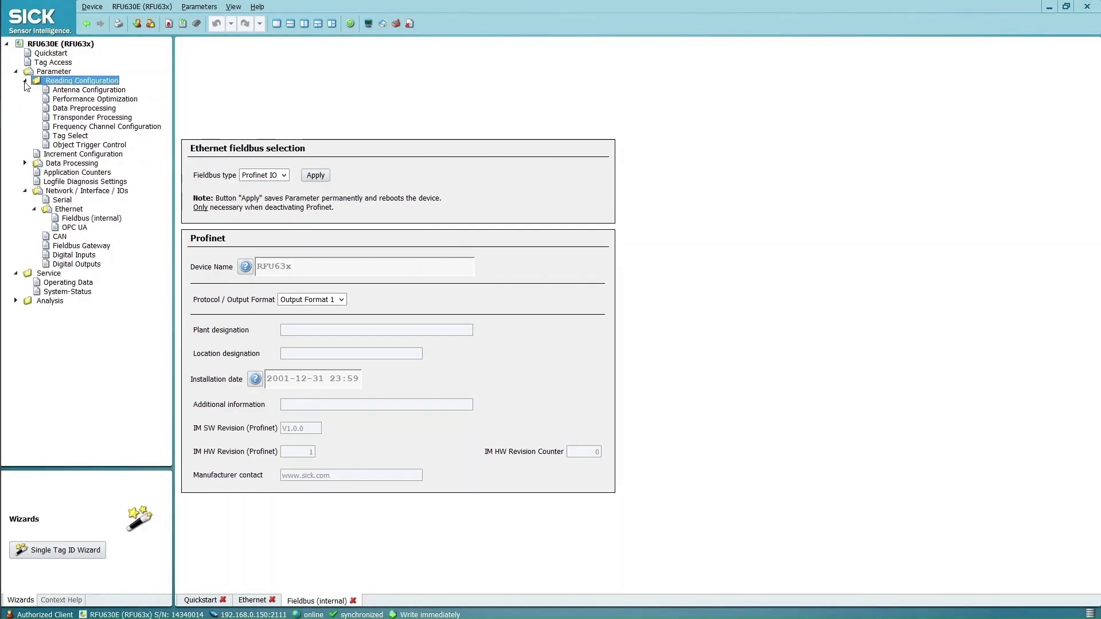
pyautogui.click(89, 146)
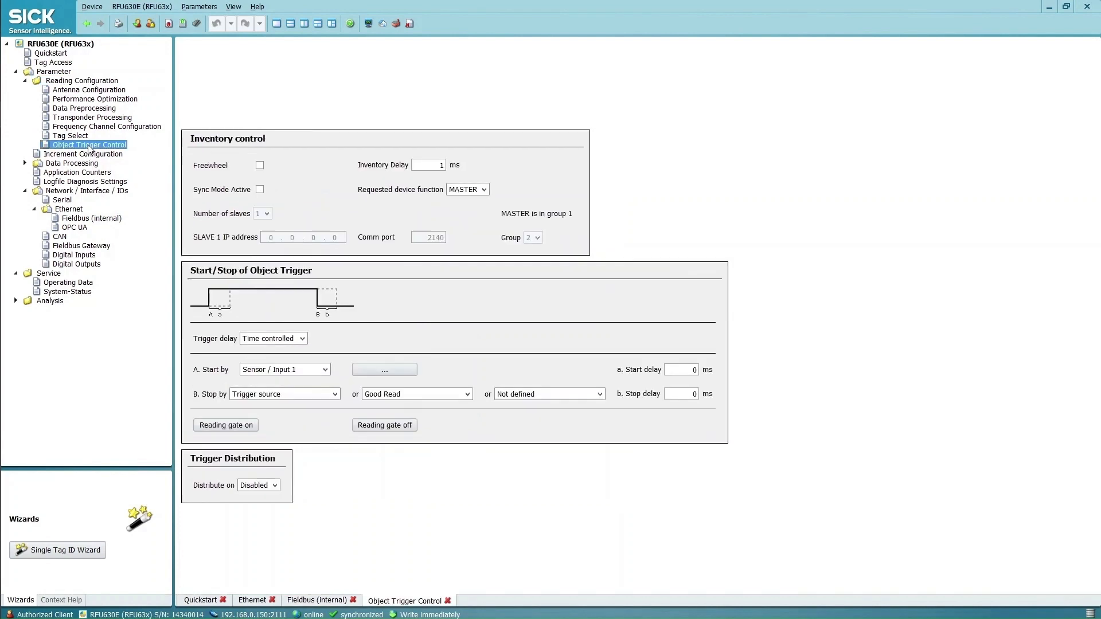
pyautogui.click(326, 370)
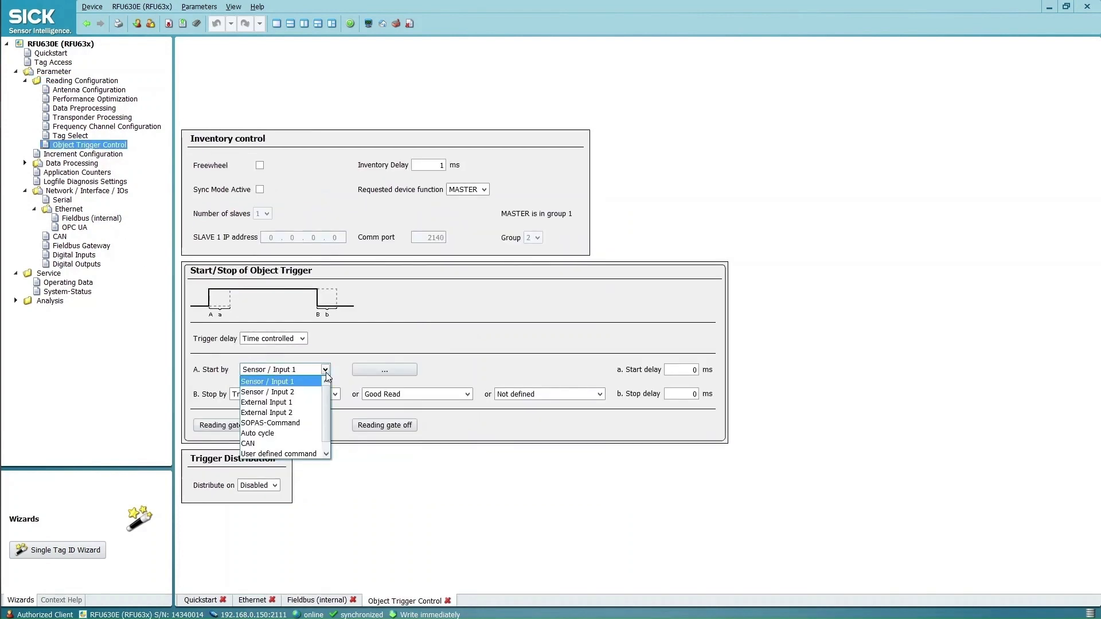
pyautogui.click(308, 424)
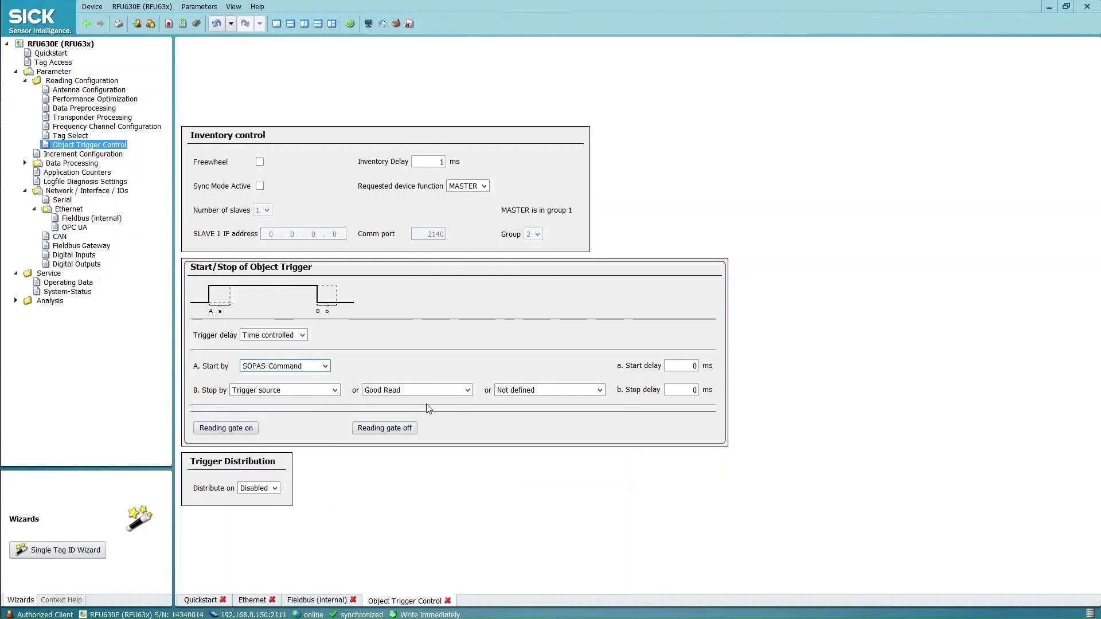
# Save the parameters permanently to the RFU630E and finish the save
pyautogui.click(196, 23)
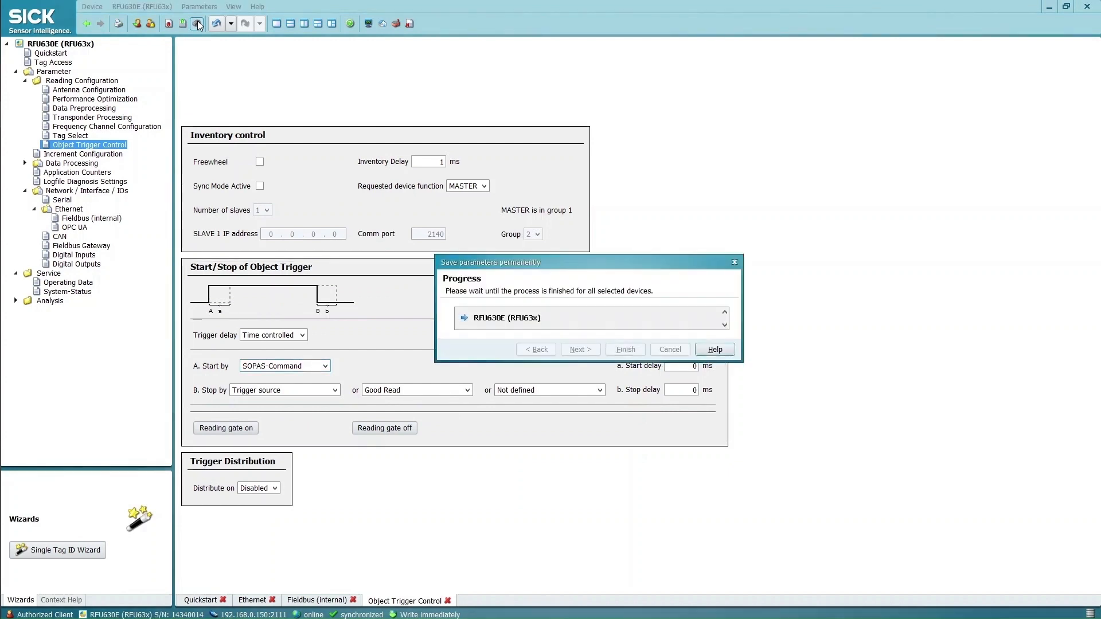
pyautogui.click(626, 350)
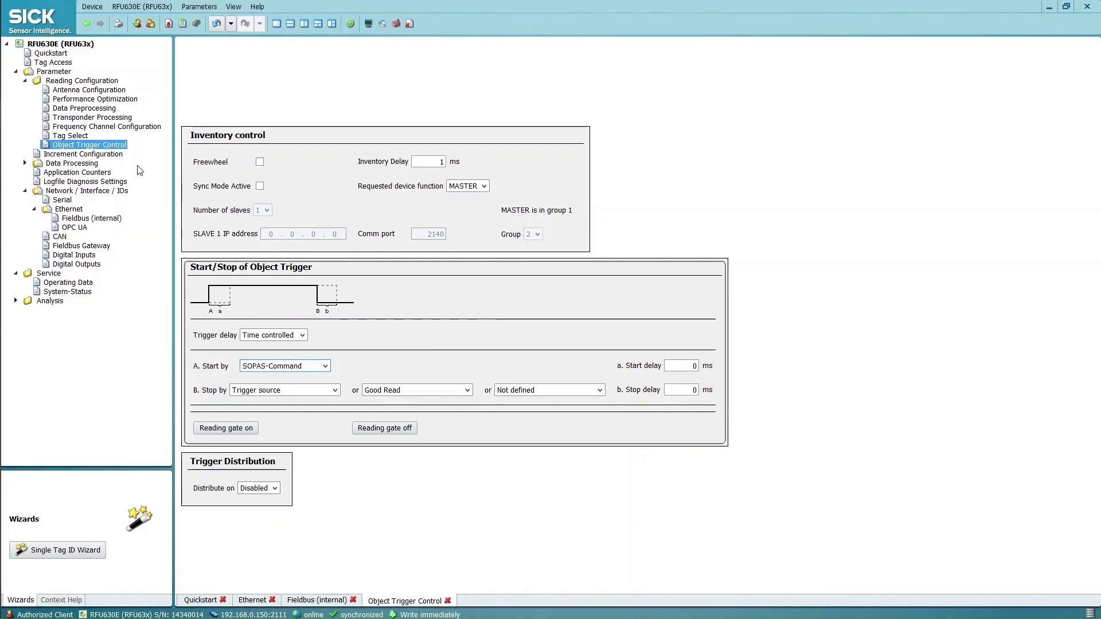
pyautogui.click(25, 163)
# Show Data Processing > Output Format, then bring up Hercules' TCP Client settings
pyautogui.click(77, 191)
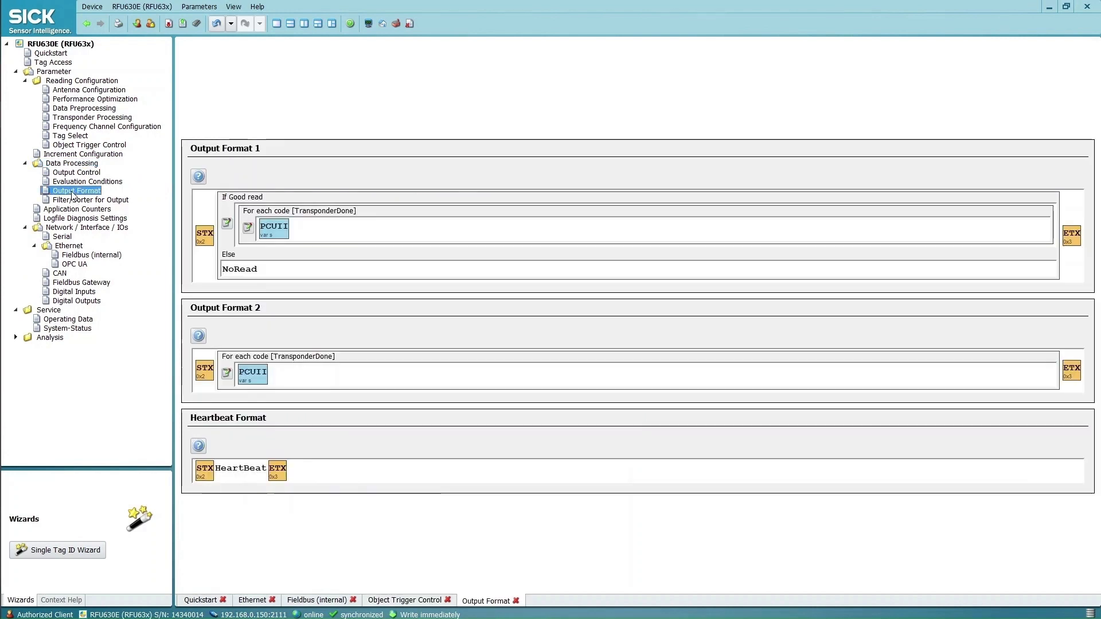
pyautogui.click(293, 234)
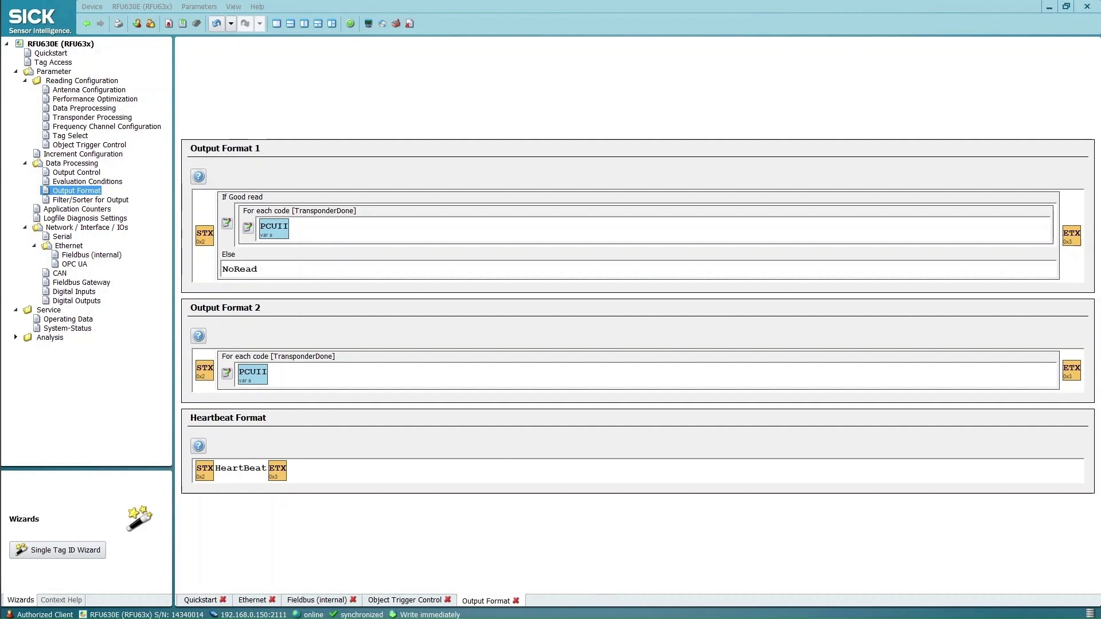
pyautogui.click(557, 137)
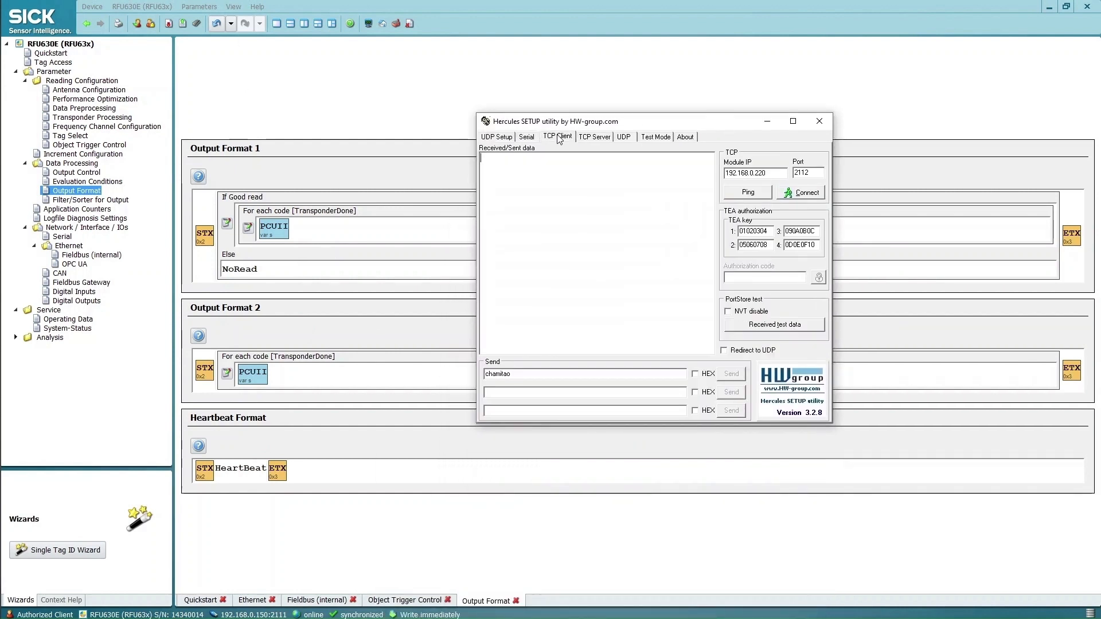
# Connect Hercules to 192.168.0.150 port 2112 and dock SOPAS on the right half
pyautogui.click(779, 172)
pyautogui.click(814, 193)
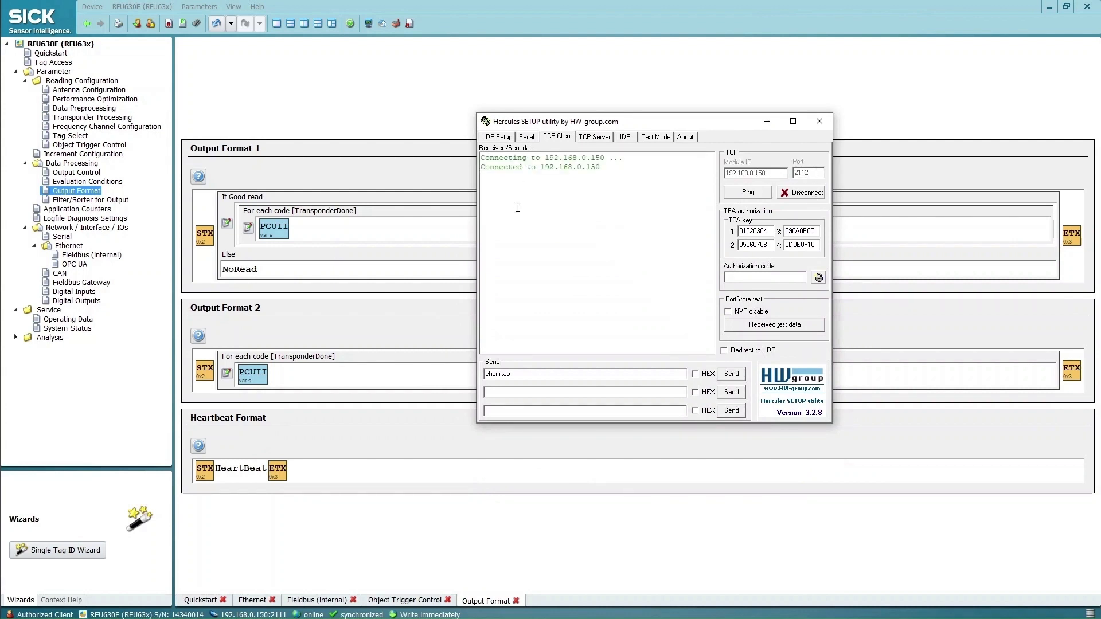
pyautogui.moveTo(590, 127); pyautogui.dragTo(794, 166)
pyautogui.moveTo(668, 8); pyautogui.dragTo(2, 135)
pyautogui.moveTo(436, 140); pyautogui.dragTo(1100, 128)
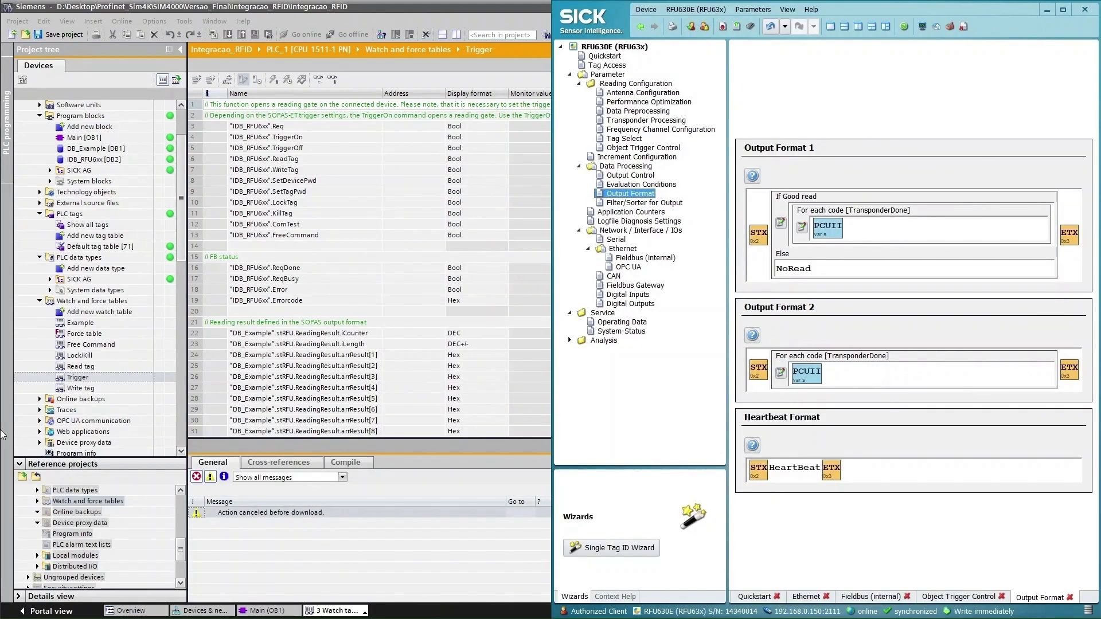
# Place Hercules on the left and fire Reading gate on three times in Object Trigger Control
pyautogui.moveTo(21, 290)
pyautogui.click(17, 227)
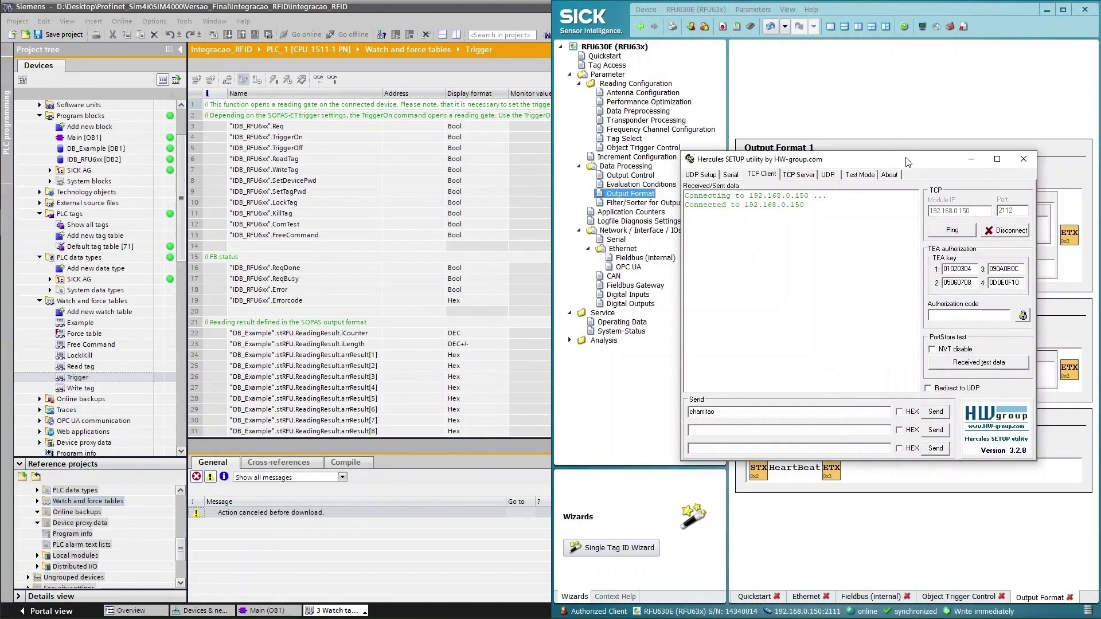
pyautogui.moveTo(906, 159); pyautogui.dragTo(339, 116)
pyautogui.click(655, 149)
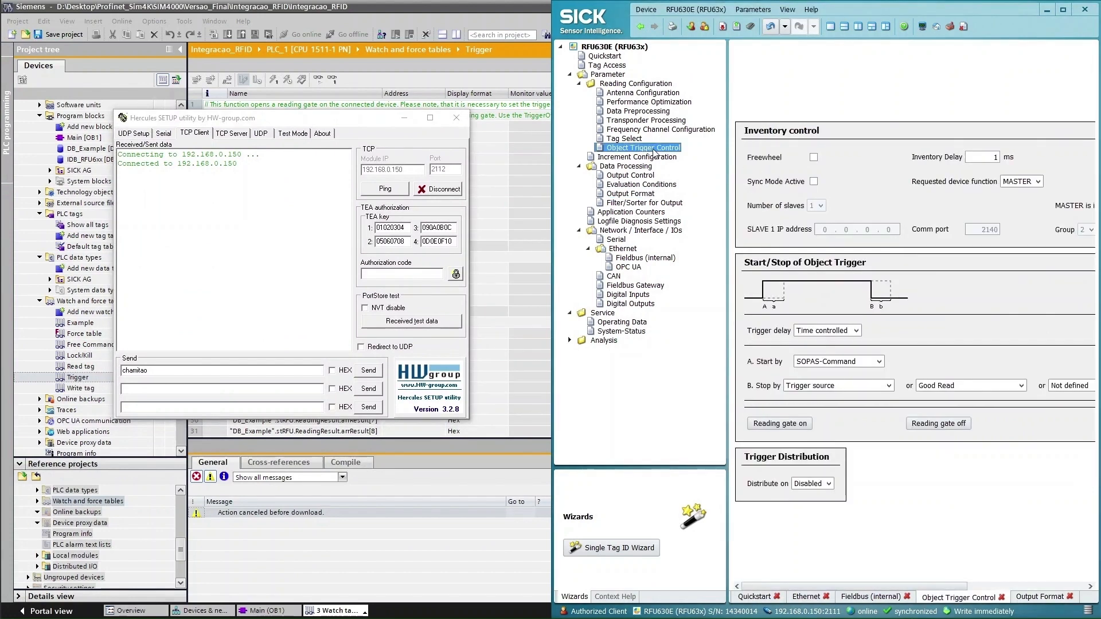
pyautogui.click(801, 425)
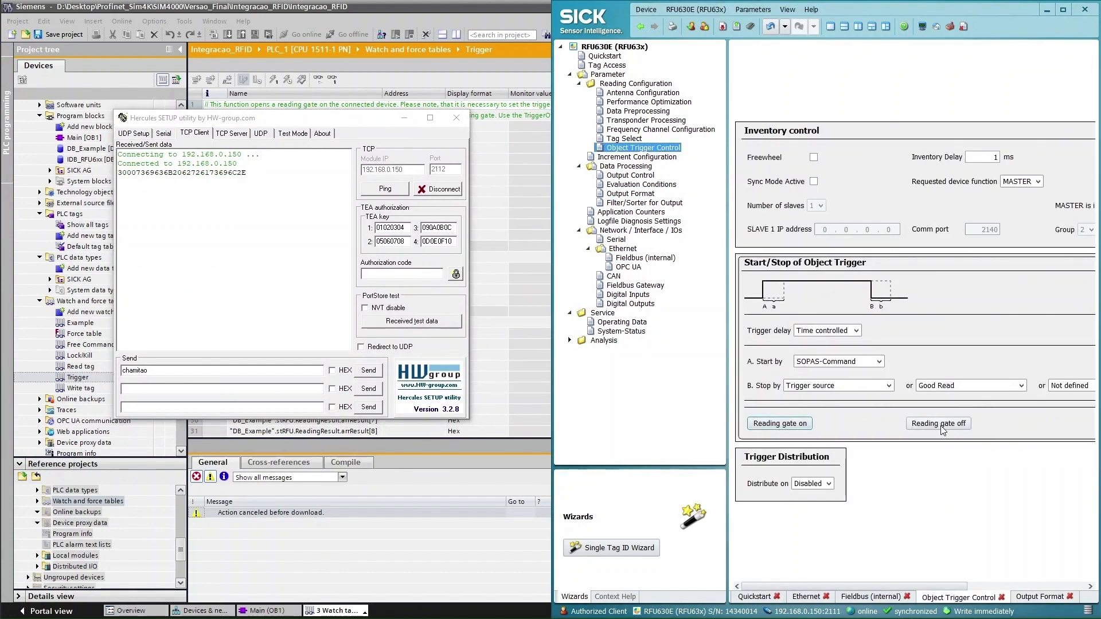
pyautogui.click(794, 427)
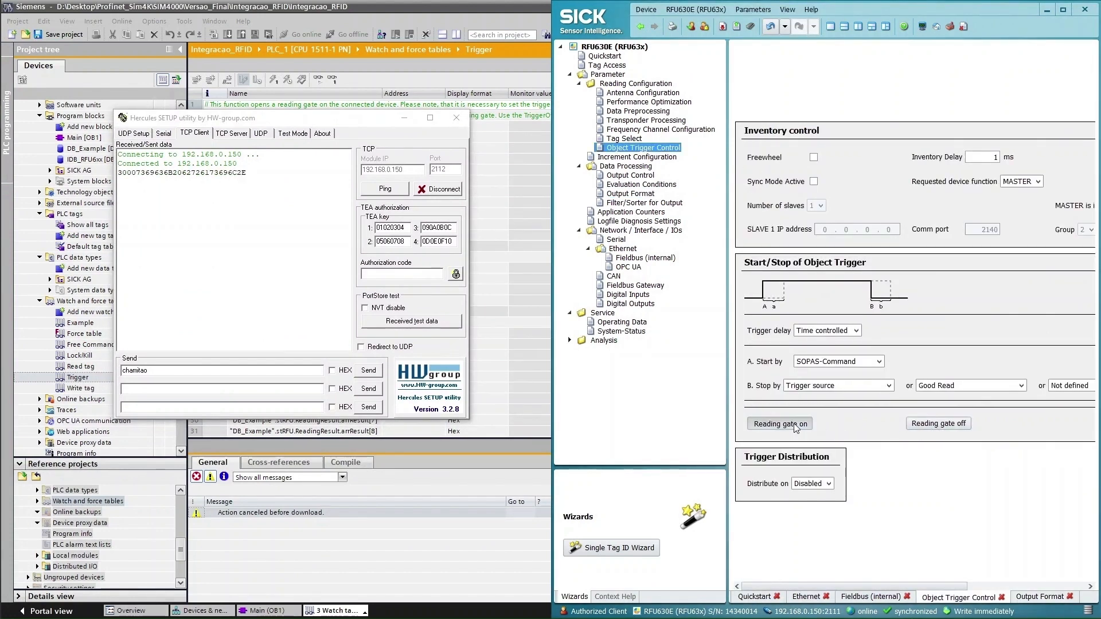
pyautogui.click(794, 427)
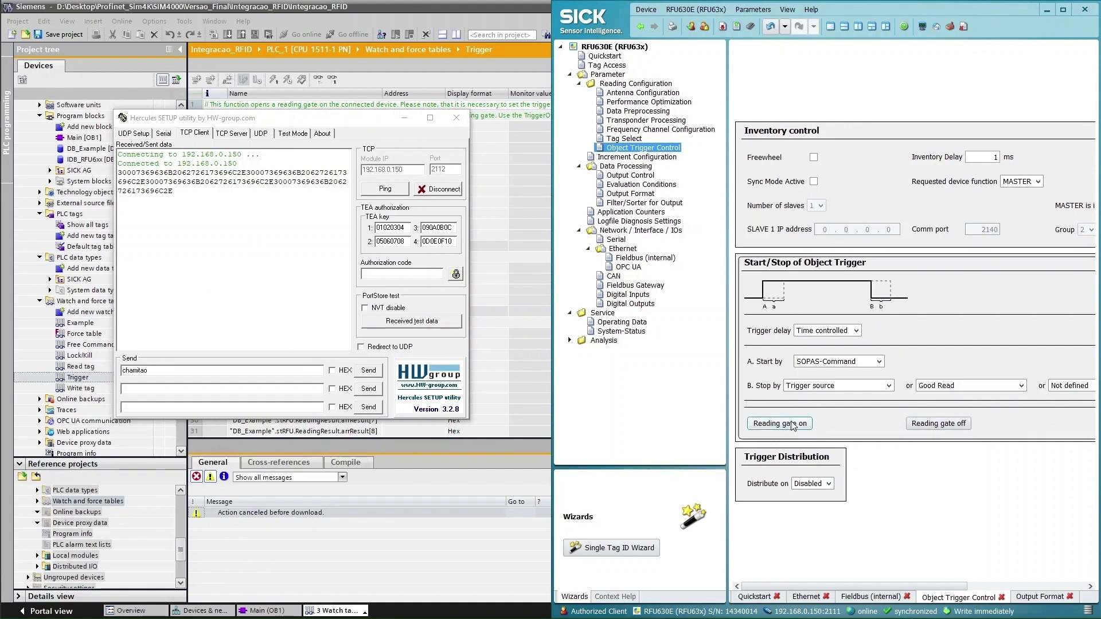
# Add carriage return and line feed after PCUII in Output Format and save permanently
pyautogui.click(1028, 599)
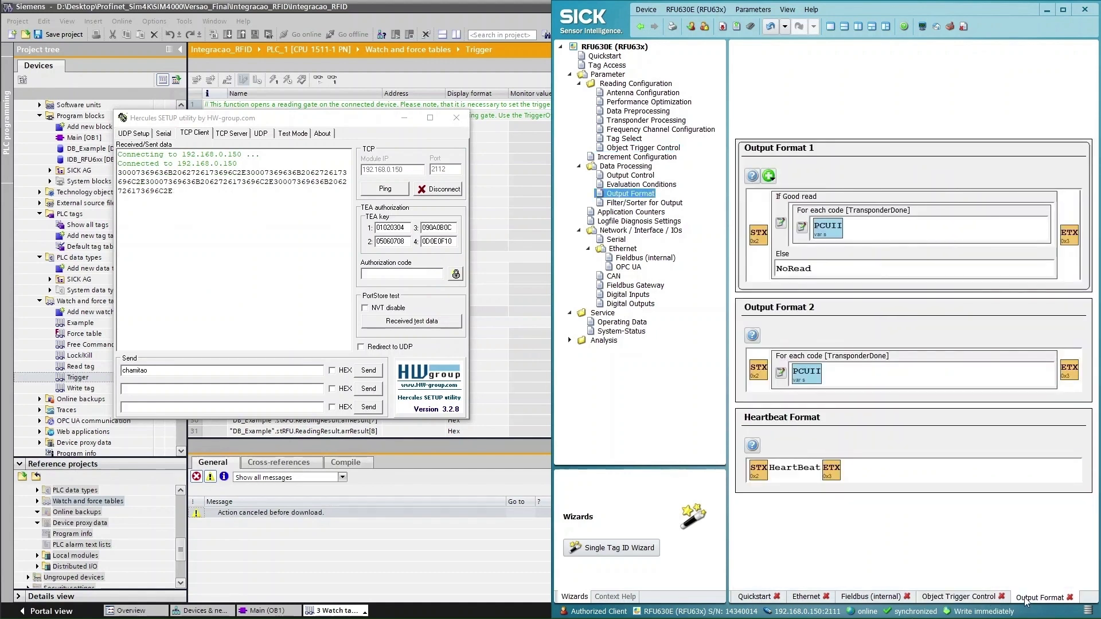
pyautogui.press('Return')
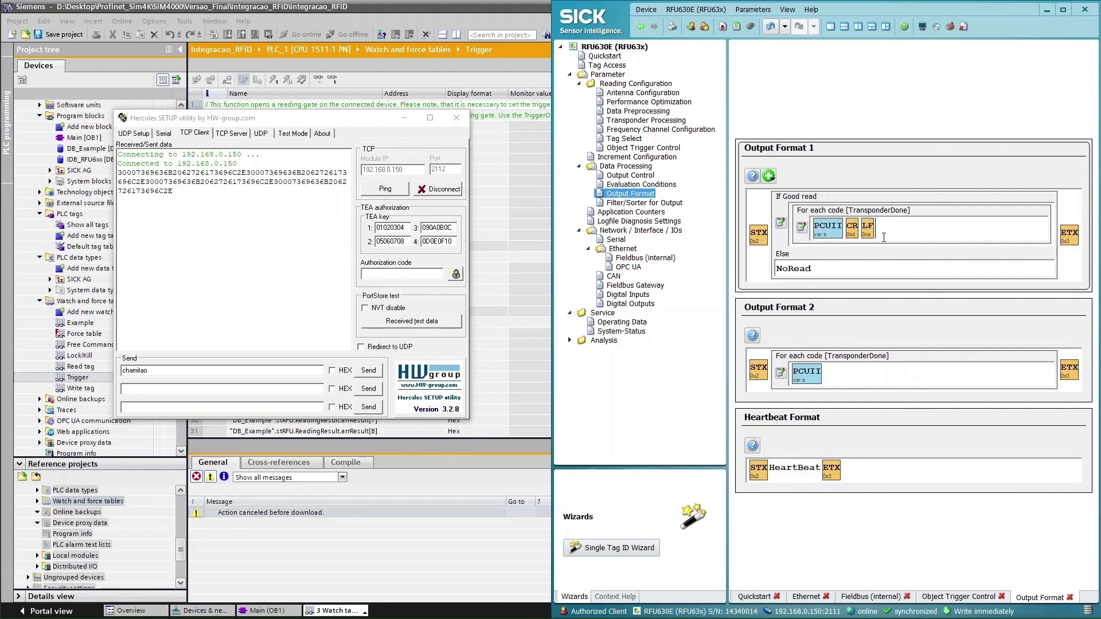
pyautogui.click(750, 31)
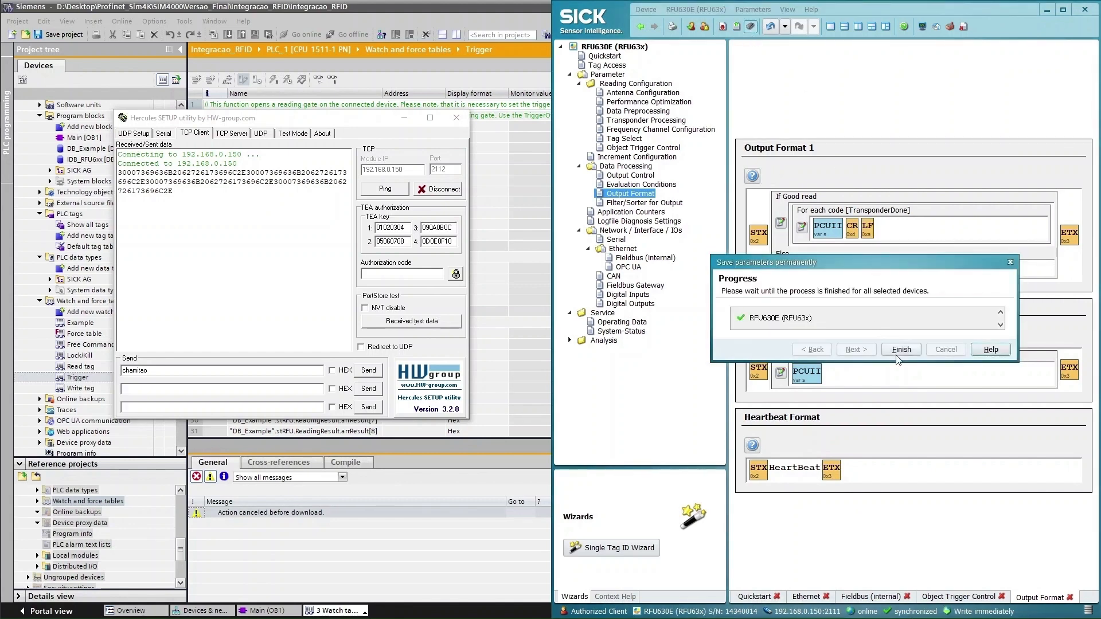
# Fire the reading gate three more times, then move Hercules aside and maximize TIA Portal
pyautogui.click(666, 148)
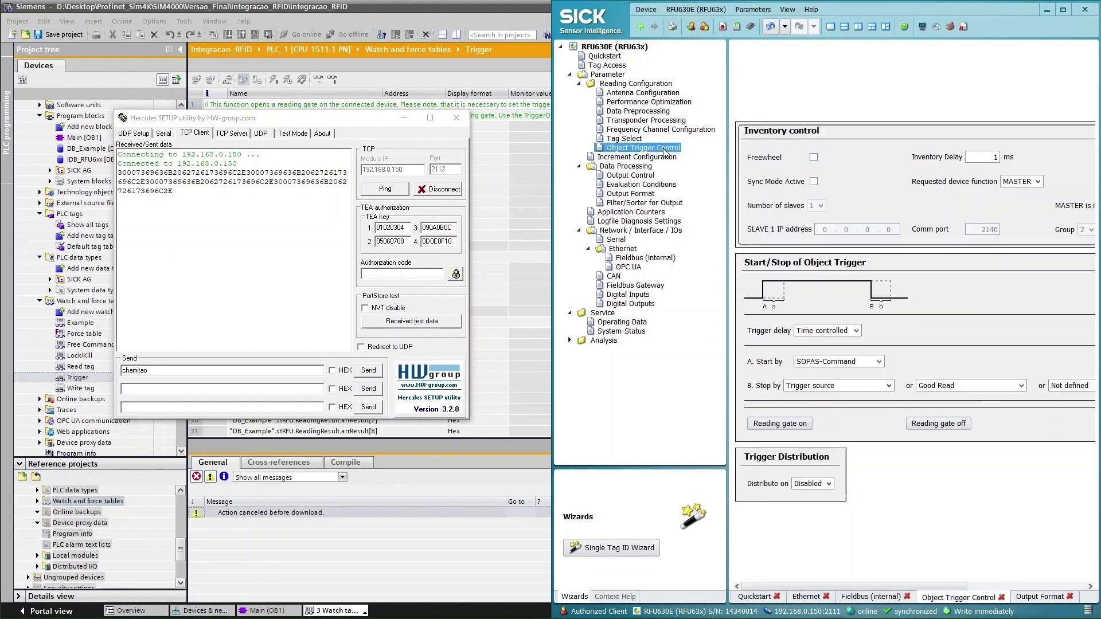
pyautogui.click(783, 426)
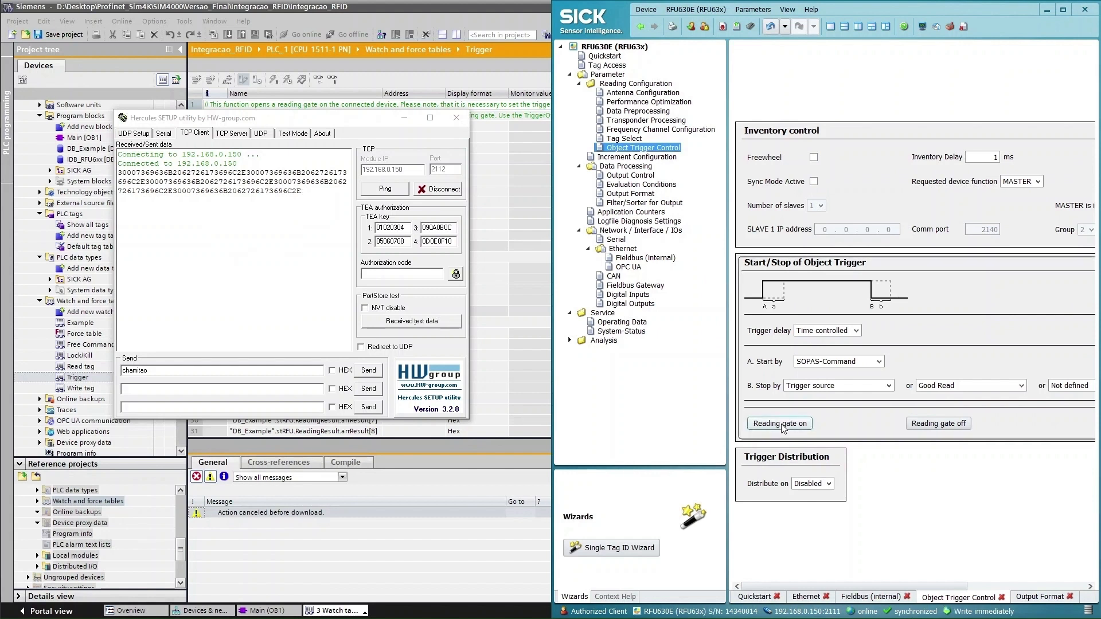
pyautogui.click(783, 424)
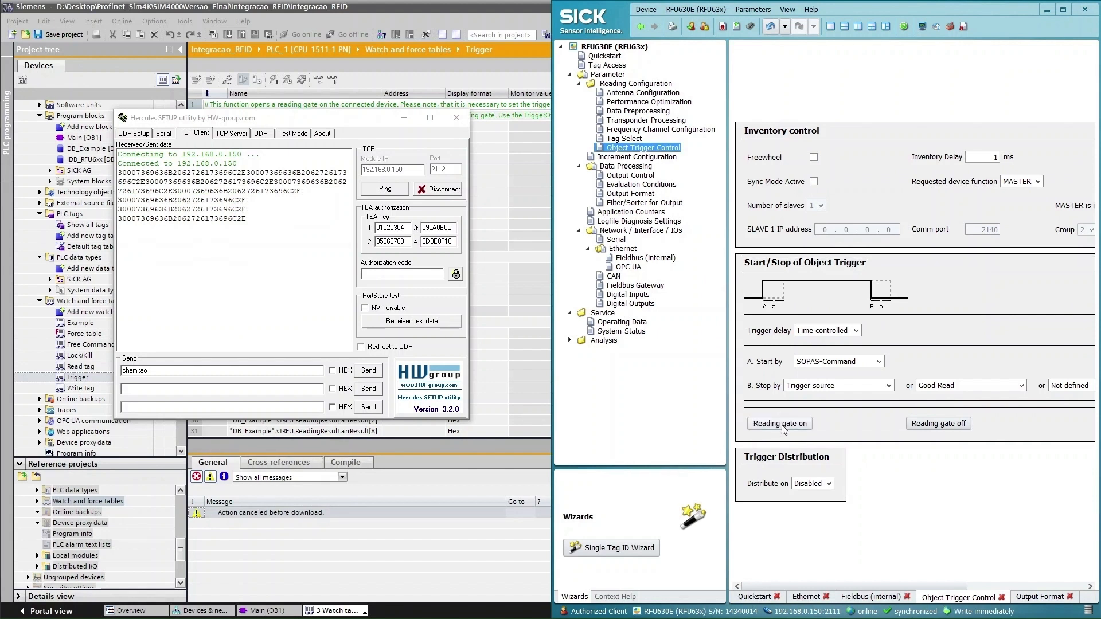
pyautogui.click(783, 427)
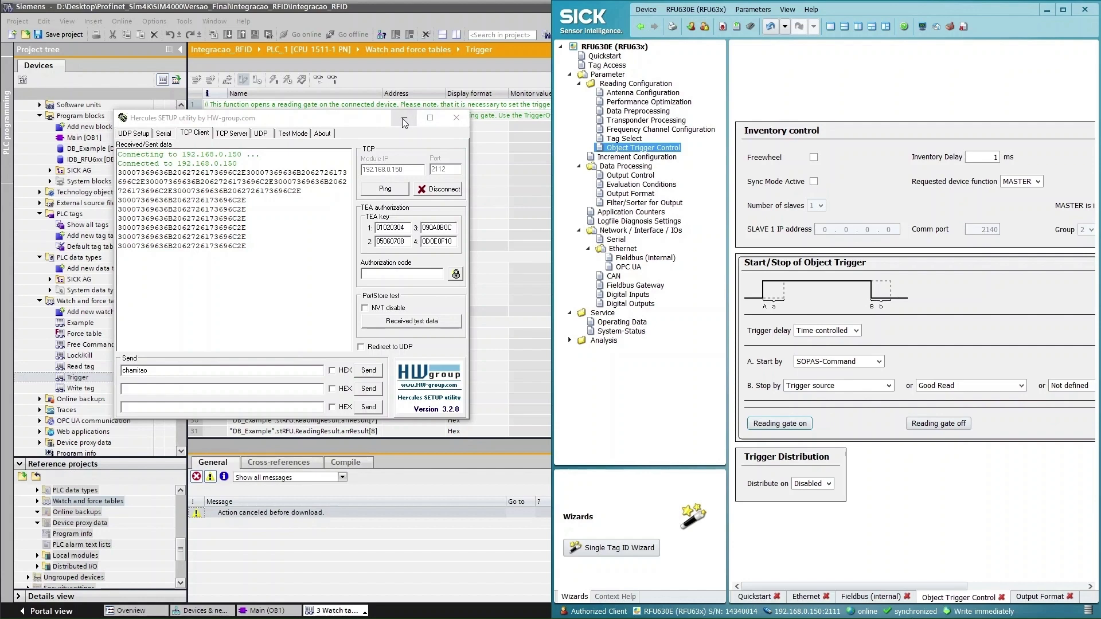
pyautogui.moveTo(349, 118); pyautogui.dragTo(901, 96)
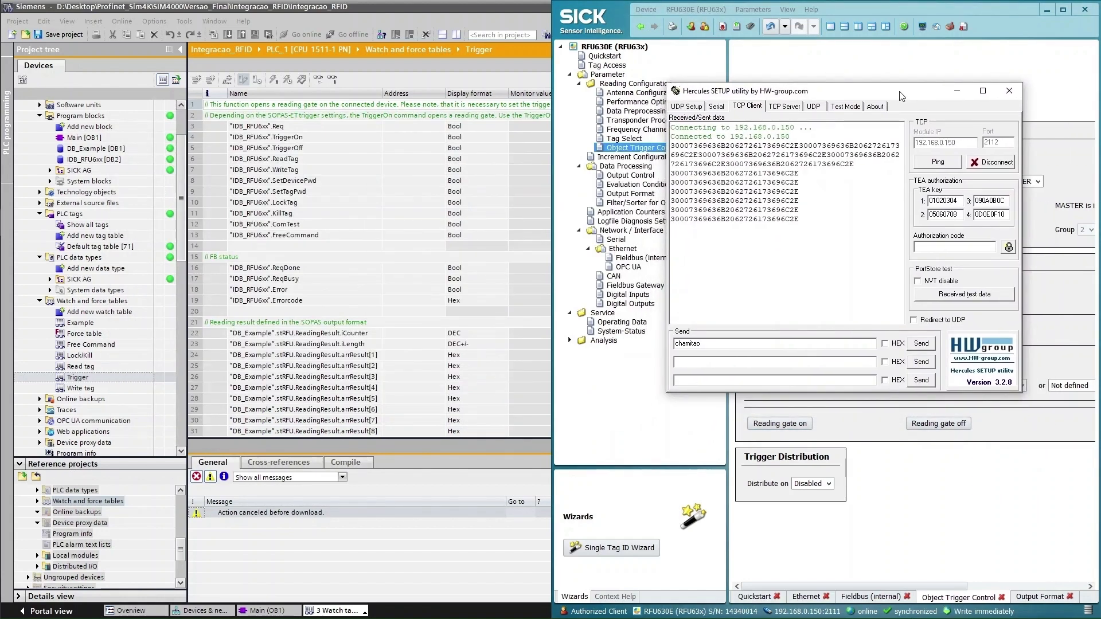
pyautogui.doubleClick(456, 8)
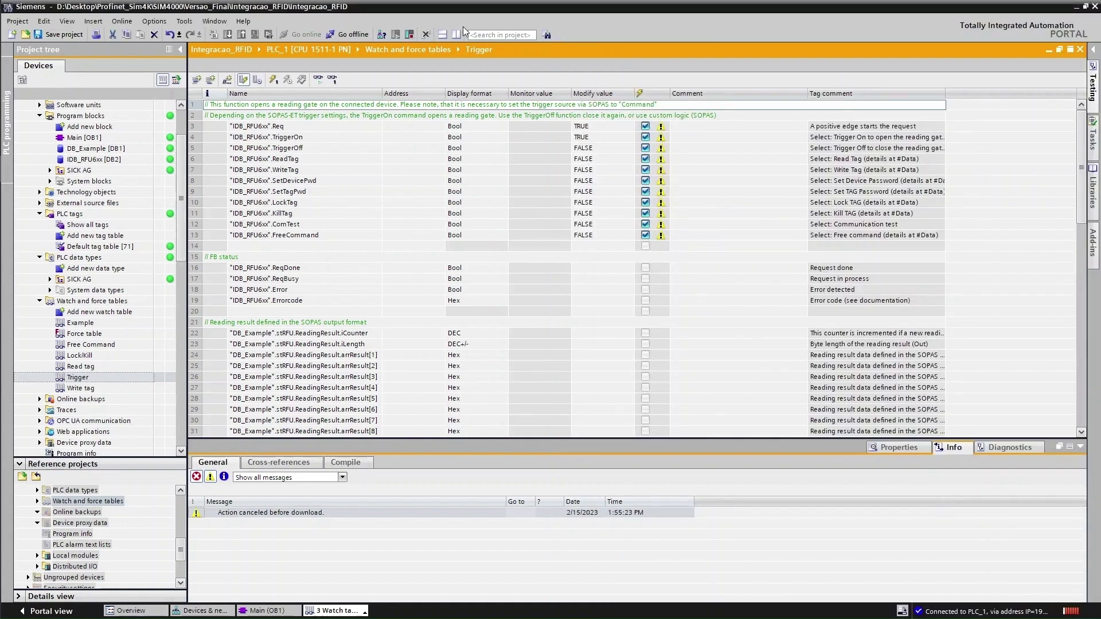
# Clear the Hercules log, monitor all Trigger table values, and modify once to set TriggerOn TRUE
pyautogui.hotkey('alt', 'Tab')
pyautogui.rightClick(746, 267)
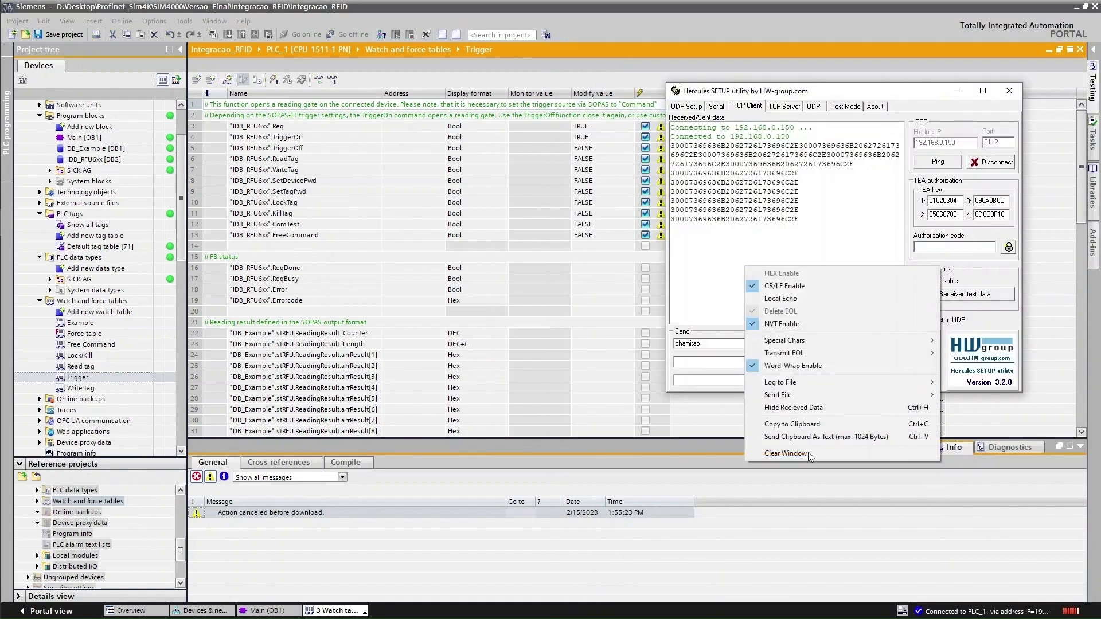
pyautogui.click(807, 454)
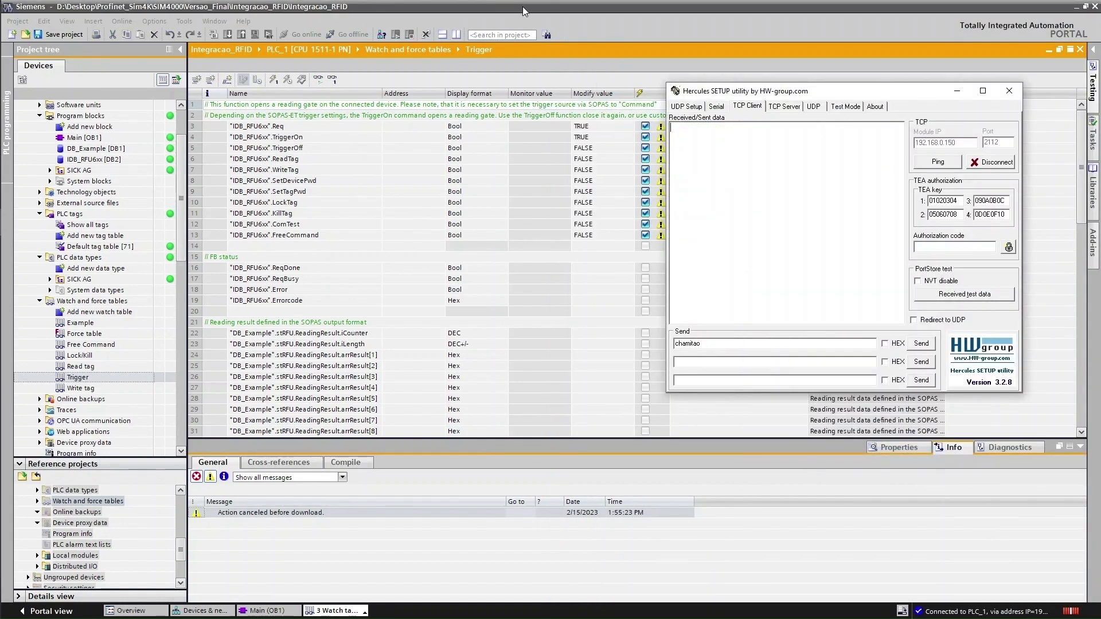
pyautogui.click(522, 6)
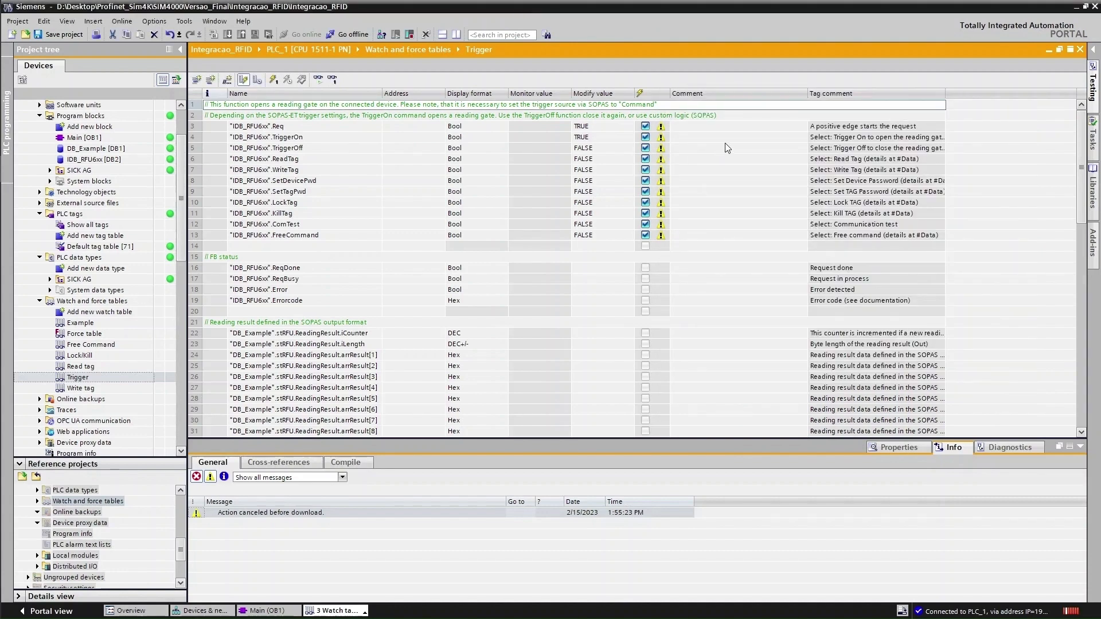
pyautogui.click(318, 80)
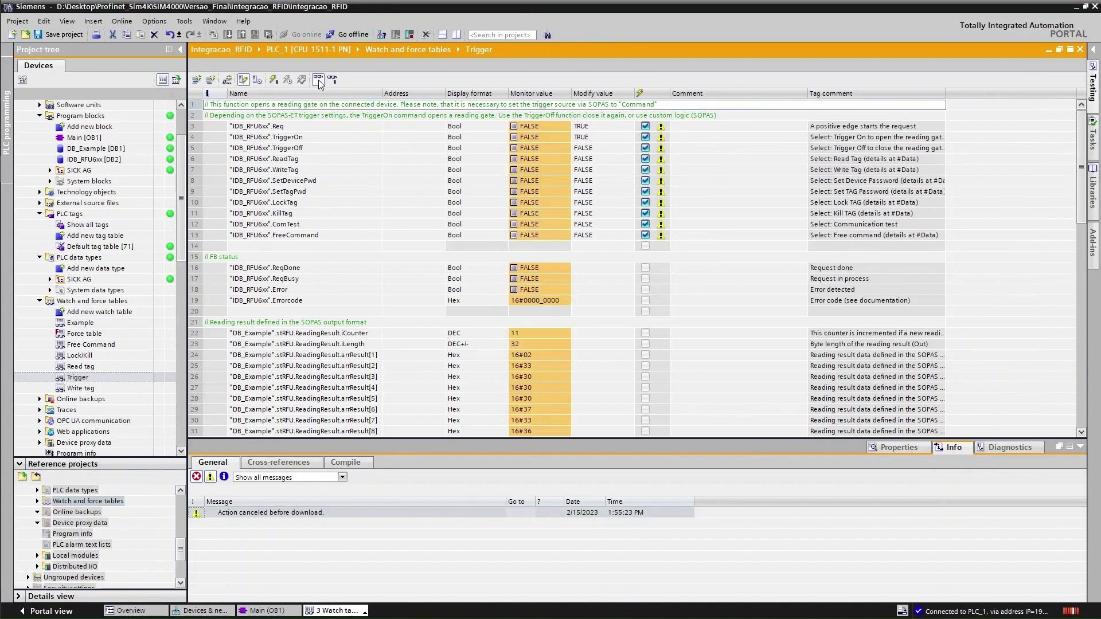
pyautogui.click(274, 80)
# Untick the modify checkboxes for TriggerOn, TriggerOff, SetDevicePwd, Req and the other command rows
pyautogui.hotkey('alt', 'Tab')
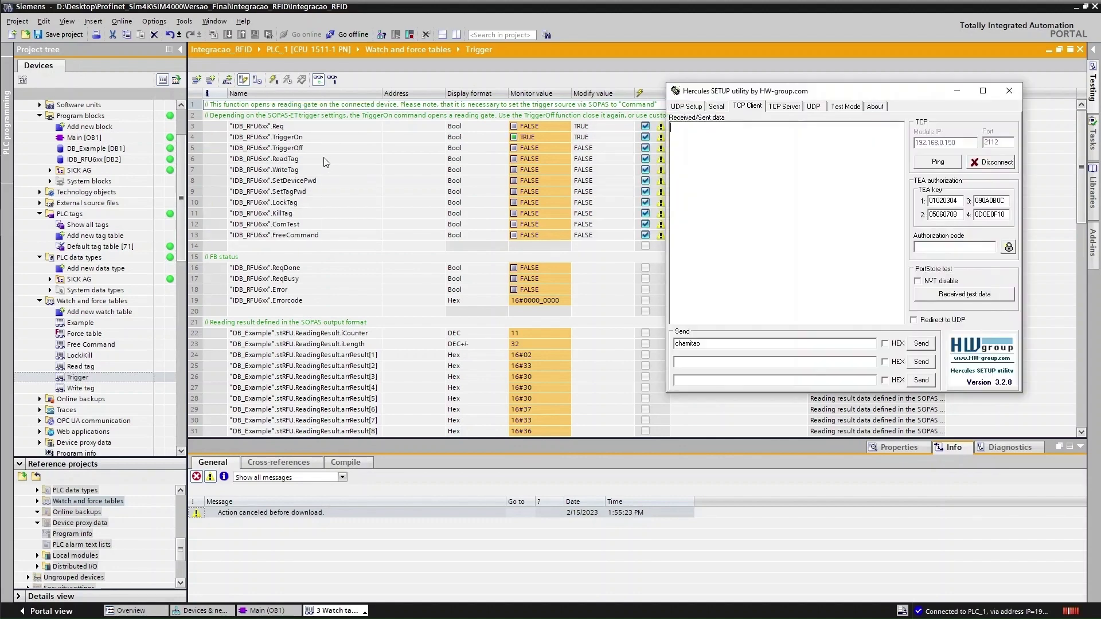
pyautogui.hotkey('alt', 'Tab')
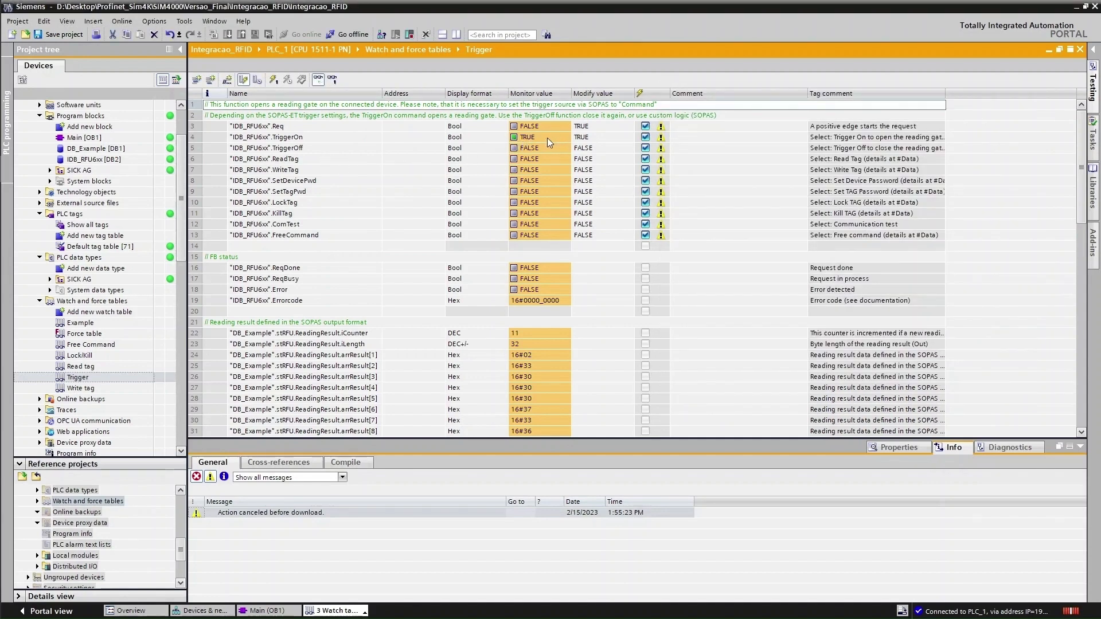
pyautogui.click(597, 137)
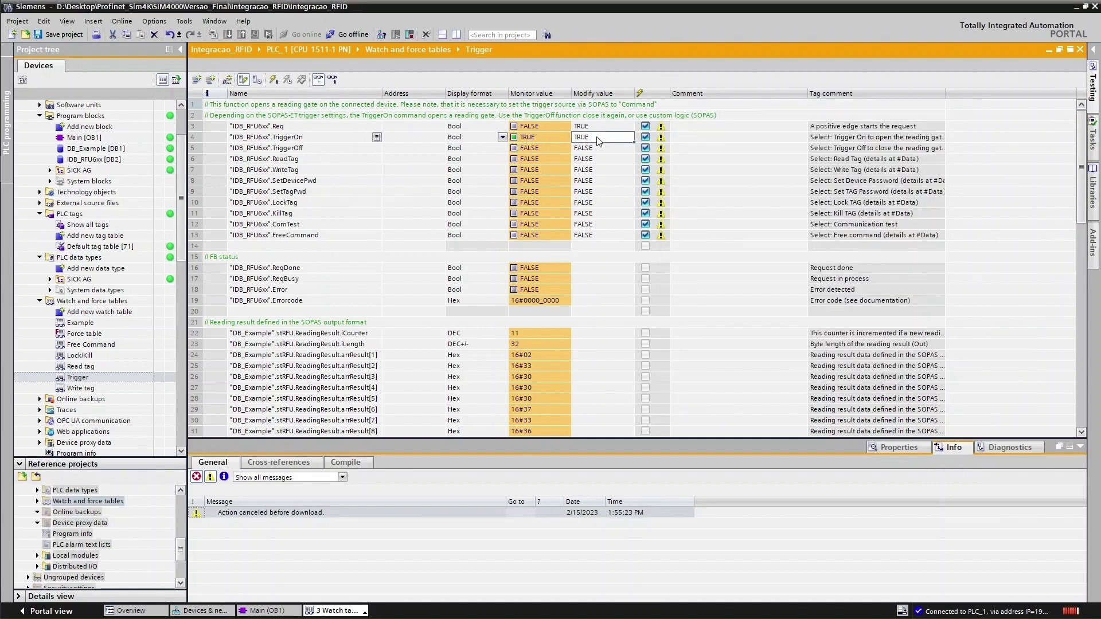
pyautogui.click(645, 137)
pyautogui.click(645, 148)
pyautogui.click(646, 158)
pyautogui.click(645, 169)
pyautogui.click(645, 191)
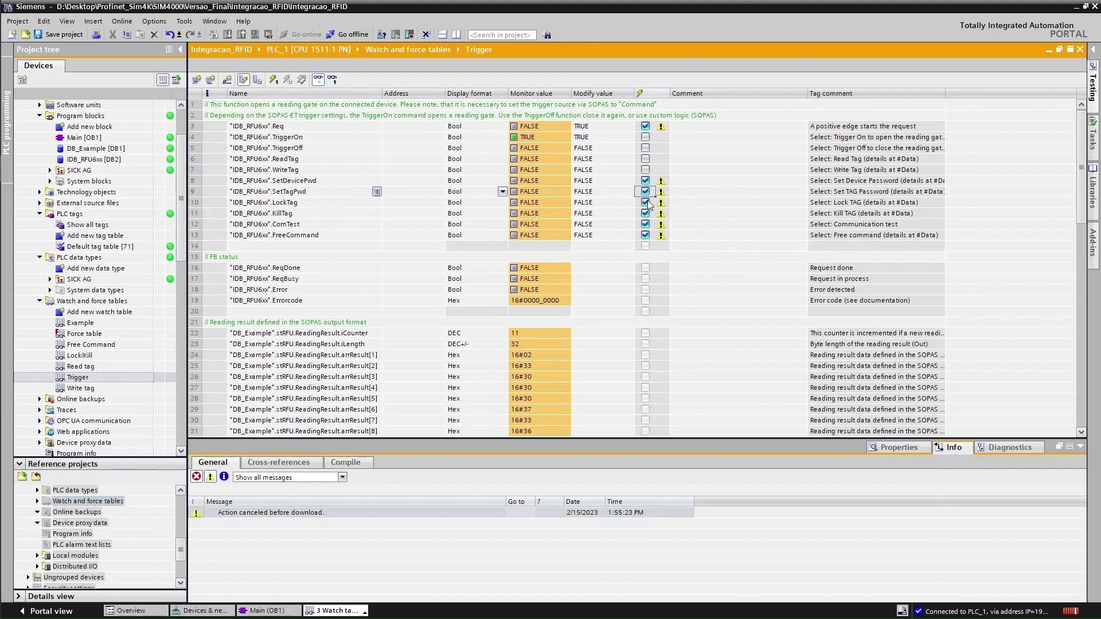
pyautogui.click(645, 203)
pyautogui.click(645, 181)
pyautogui.click(646, 214)
pyautogui.click(645, 224)
pyautogui.click(645, 235)
pyautogui.click(646, 180)
pyautogui.click(645, 127)
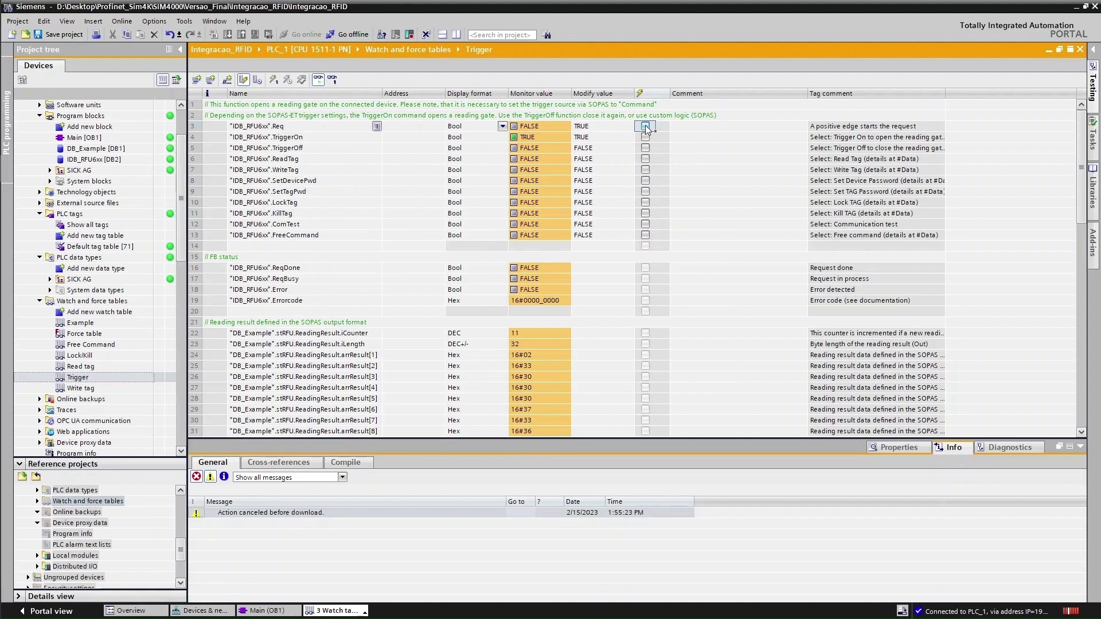
# Modify Req to 1 to request a tag read and check the TCP log
pyautogui.click(526, 126)
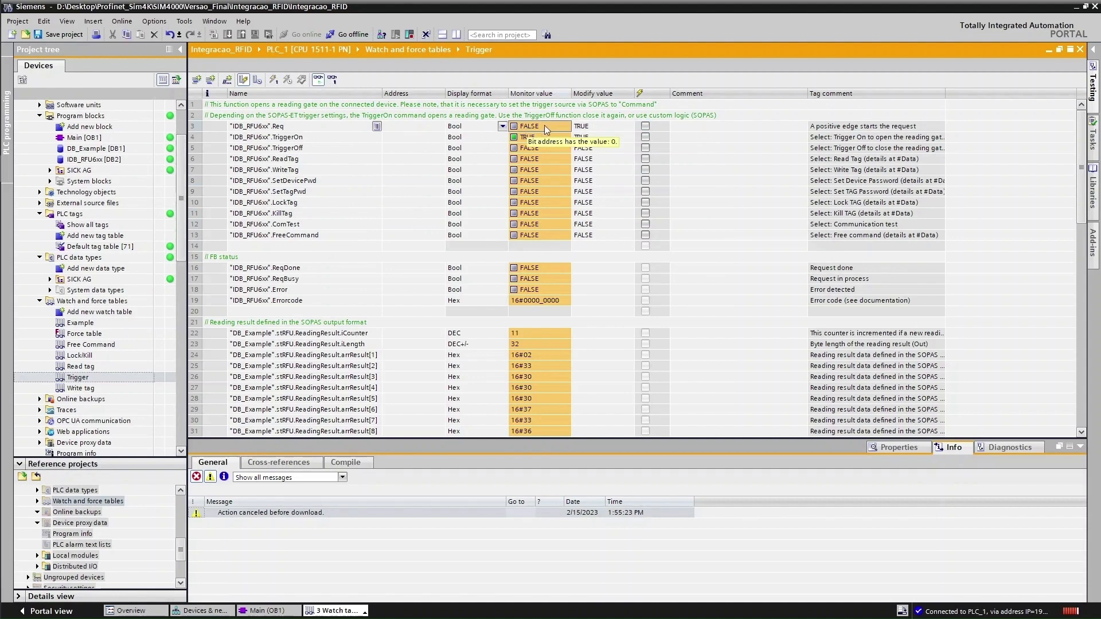
pyautogui.rightClick(514, 134)
pyautogui.moveTo(560, 138)
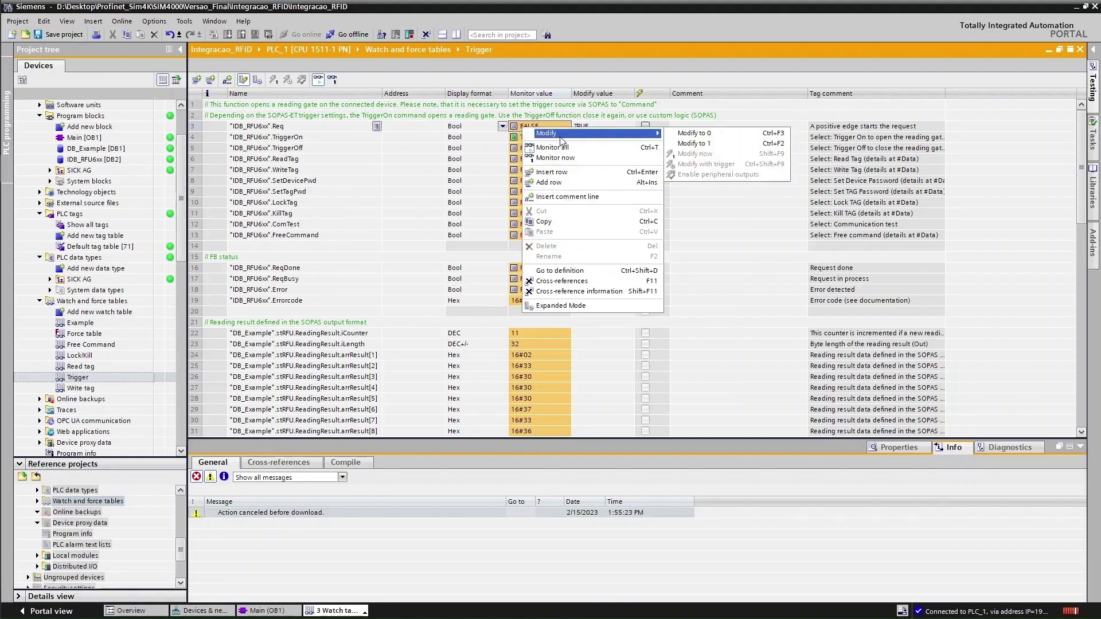
pyautogui.click(724, 148)
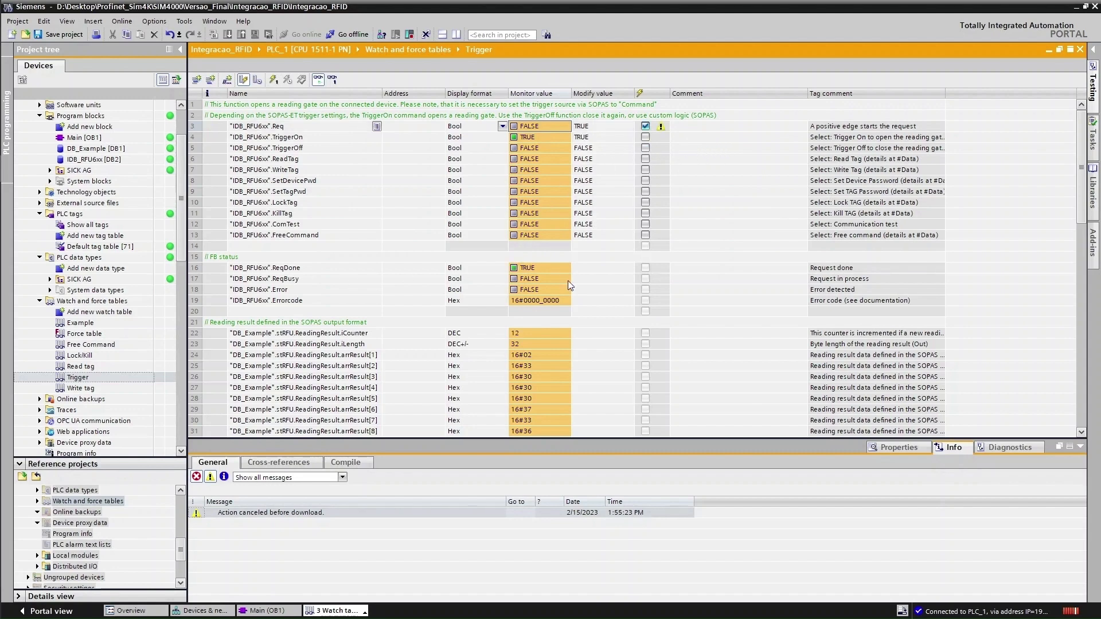
pyautogui.scroll(-3, 546, 373)
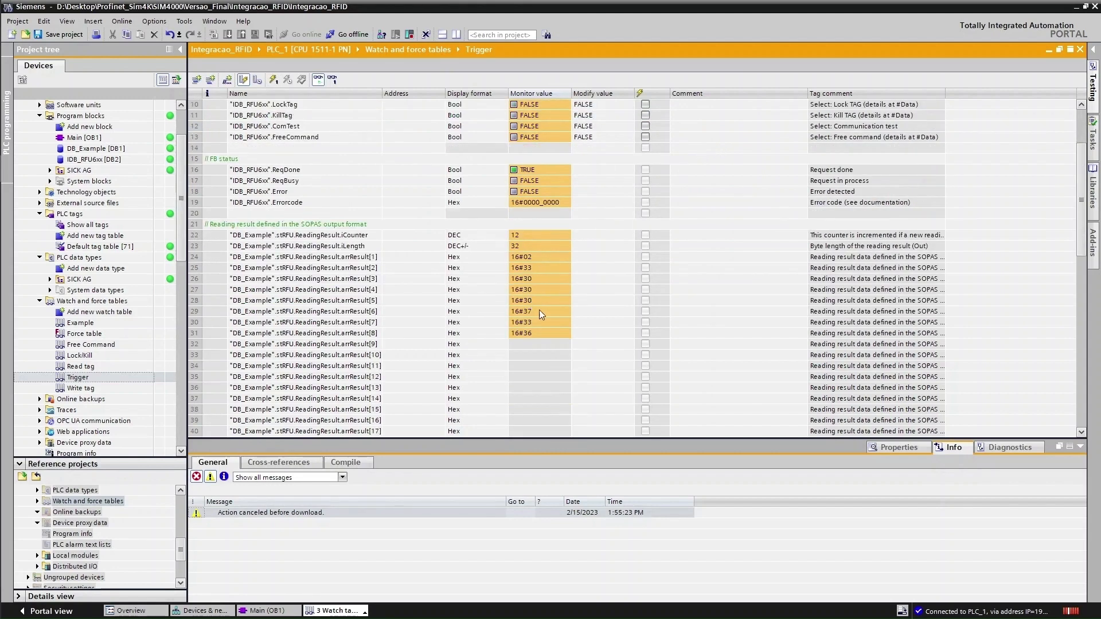
pyautogui.hotkey('alt', 'Tab')
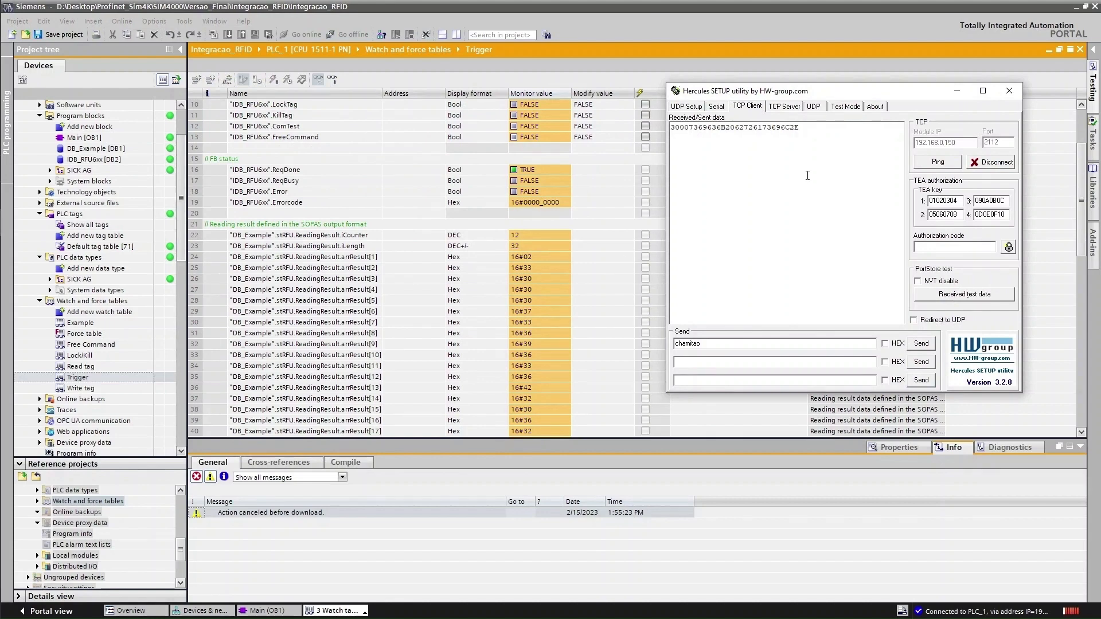
pyautogui.hotkey('alt', 'Tab')
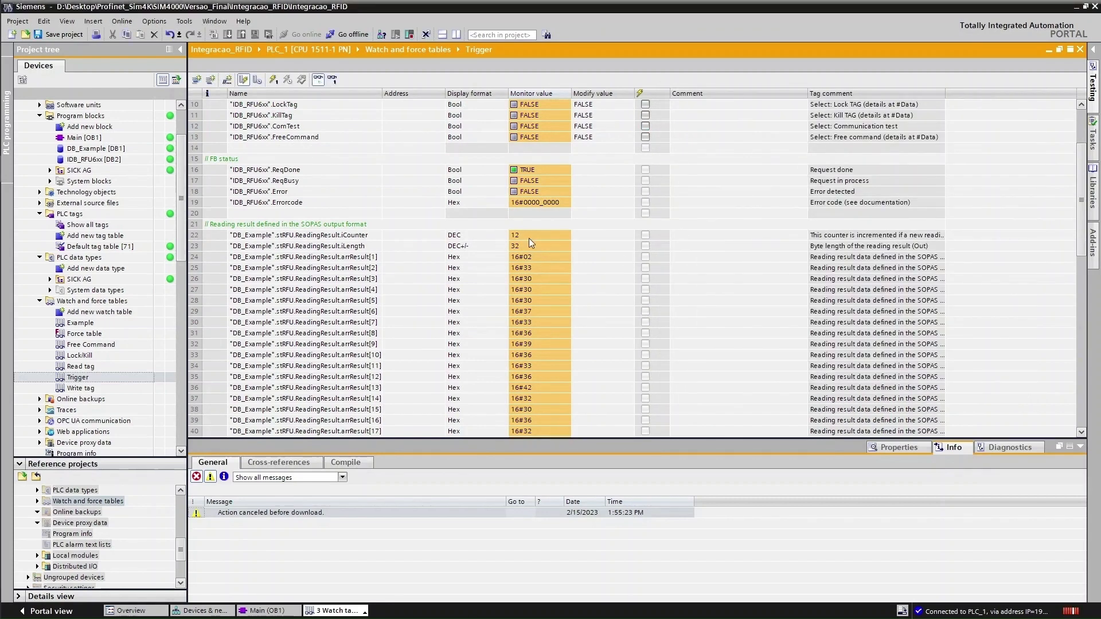
pyautogui.scroll(3, 545, 238)
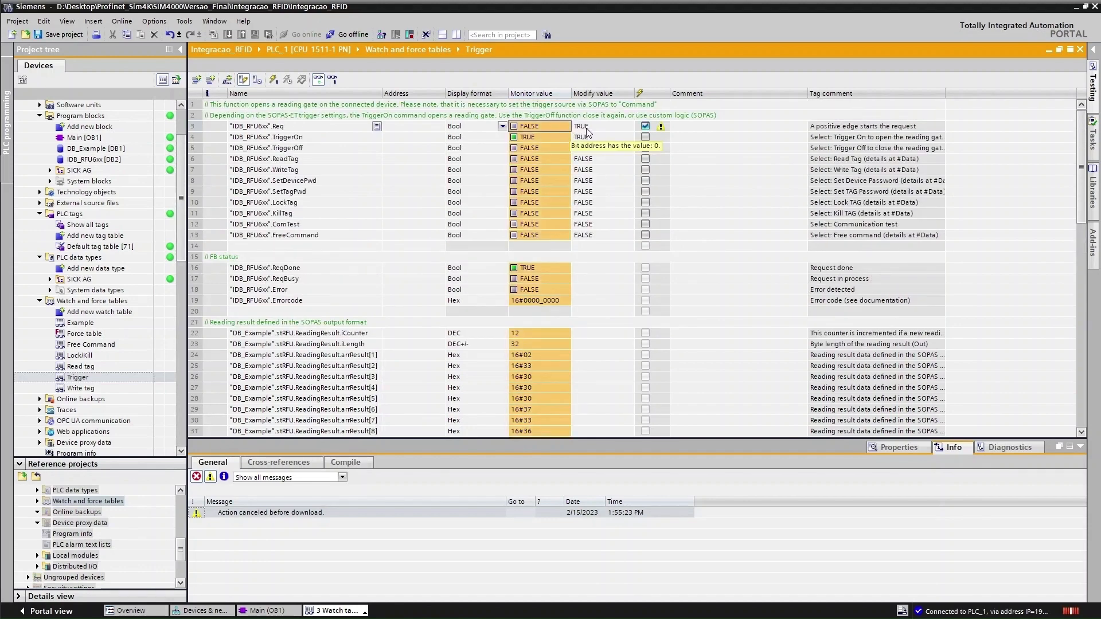
# Pulse Req repeatedly between TRUE and FALSE with Ctrl+F2/Ctrl+F3 to trigger more reads
pyautogui.hotkey('ctrl', 'F2')
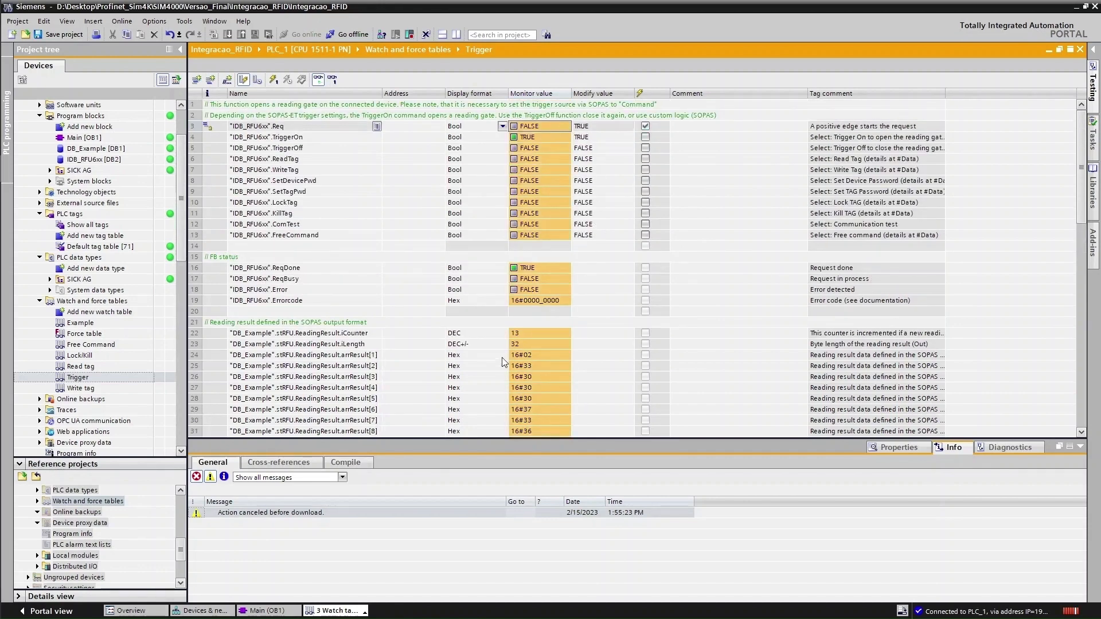
pyautogui.hotkey('ctrl', 'F2')
pyautogui.hotkey('ctrl', 'F2')
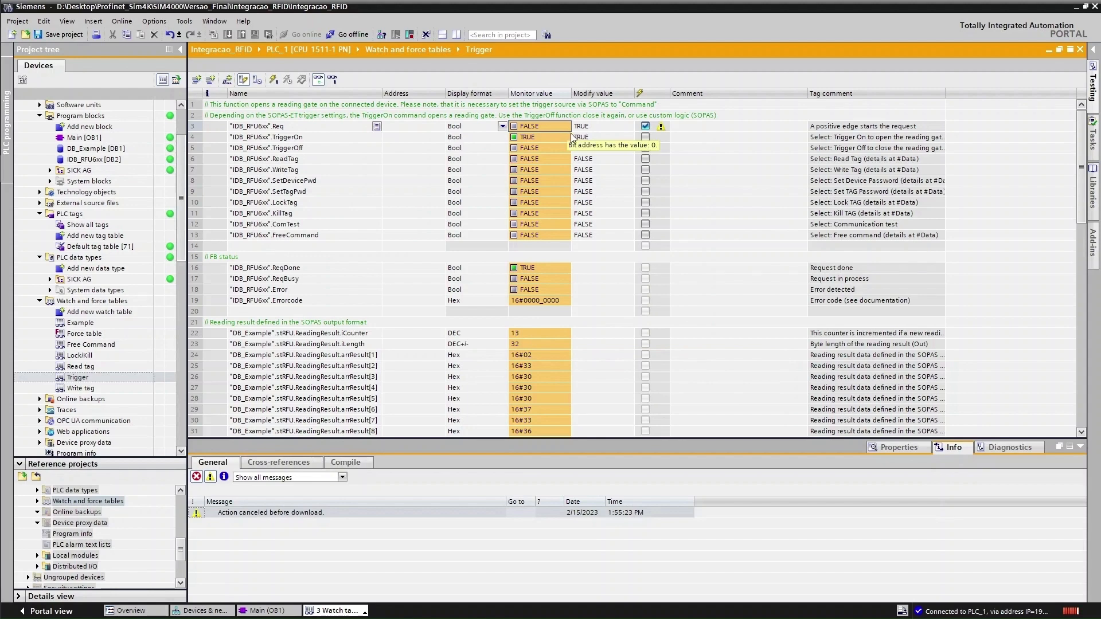
pyautogui.hotkey('ctrl', 'F3')
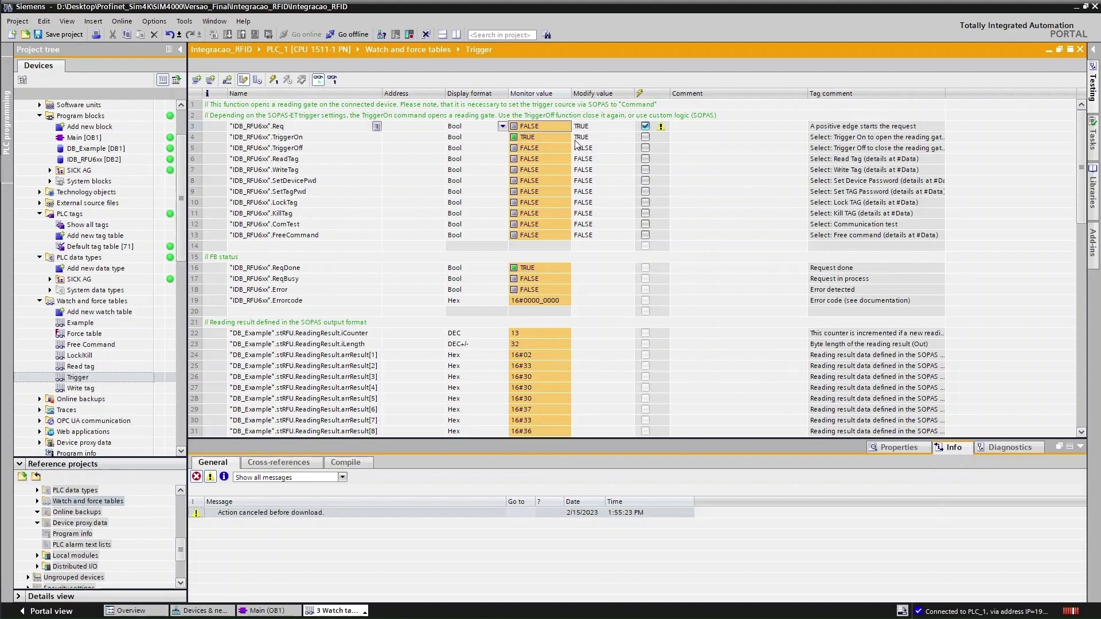
pyautogui.hotkey('ctrl', 'F3')
pyautogui.hotkey('ctrl', 'F2')
pyautogui.hotkey('ctrl', 'F3')
pyautogui.hotkey('ctrl', 'F2')
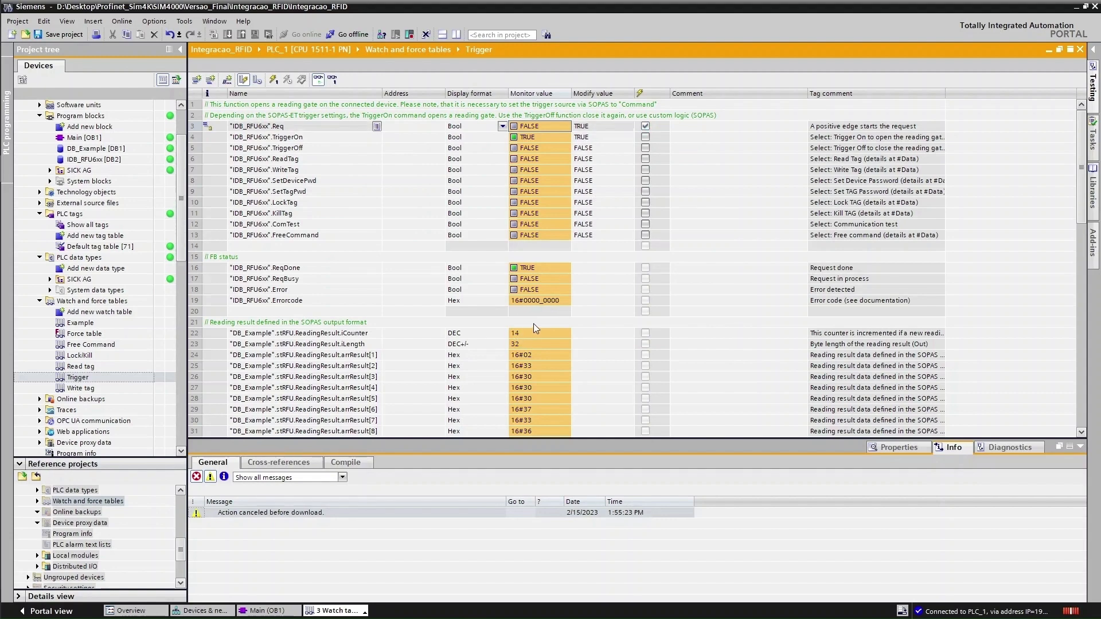
pyautogui.hotkey('ctrl', 'F3')
pyautogui.scroll(-2, 506, 311)
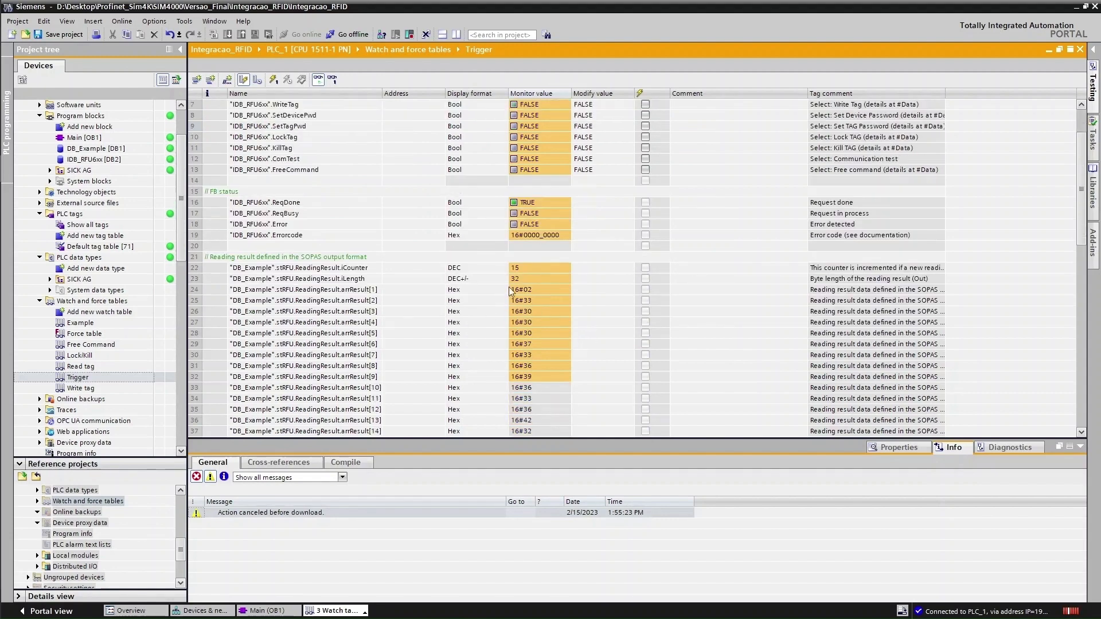
# Set arrResult[1] and the following result bytes to Character display format
pyautogui.click(497, 290)
pyautogui.click(504, 290)
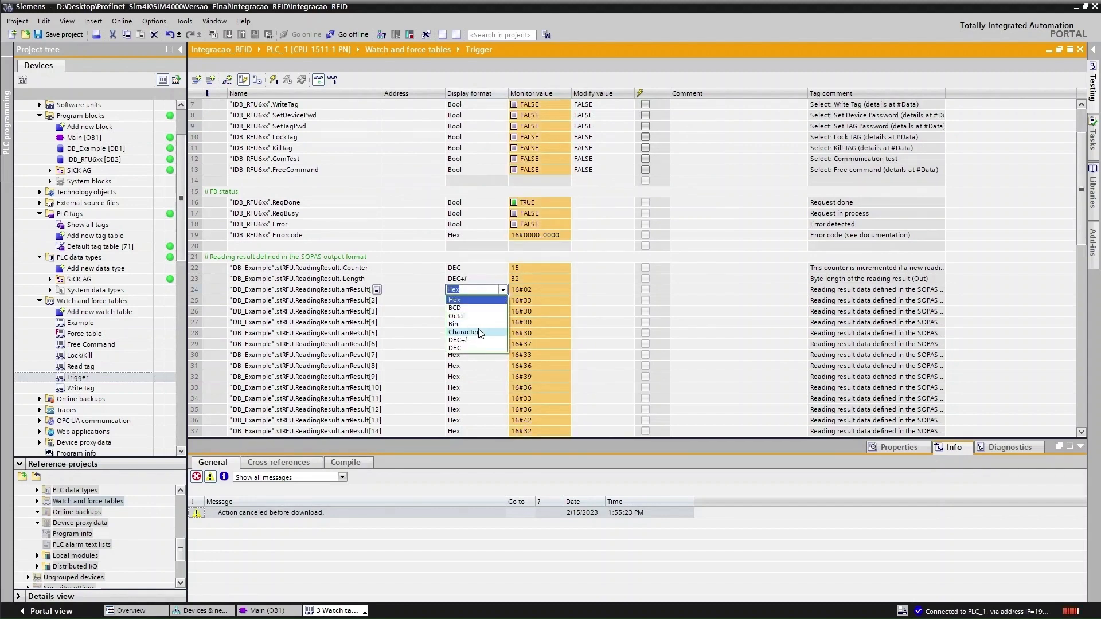
pyautogui.click(476, 333)
pyautogui.click(499, 301)
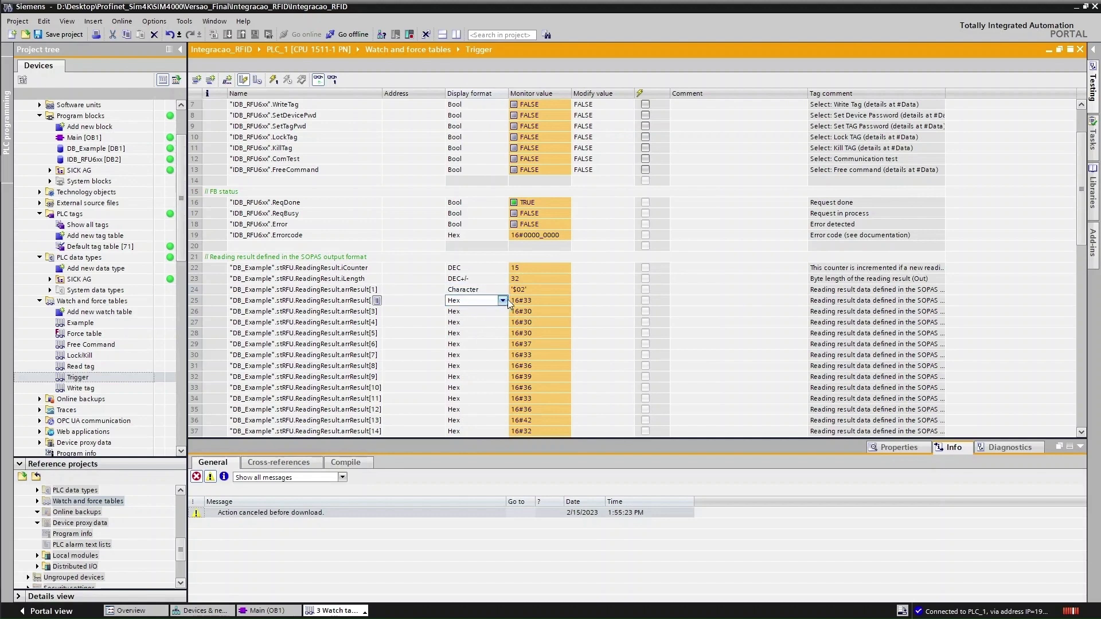
pyautogui.click(507, 301)
pyautogui.click(504, 297)
pyautogui.click(504, 290)
pyautogui.click(505, 290)
pyautogui.click(504, 289)
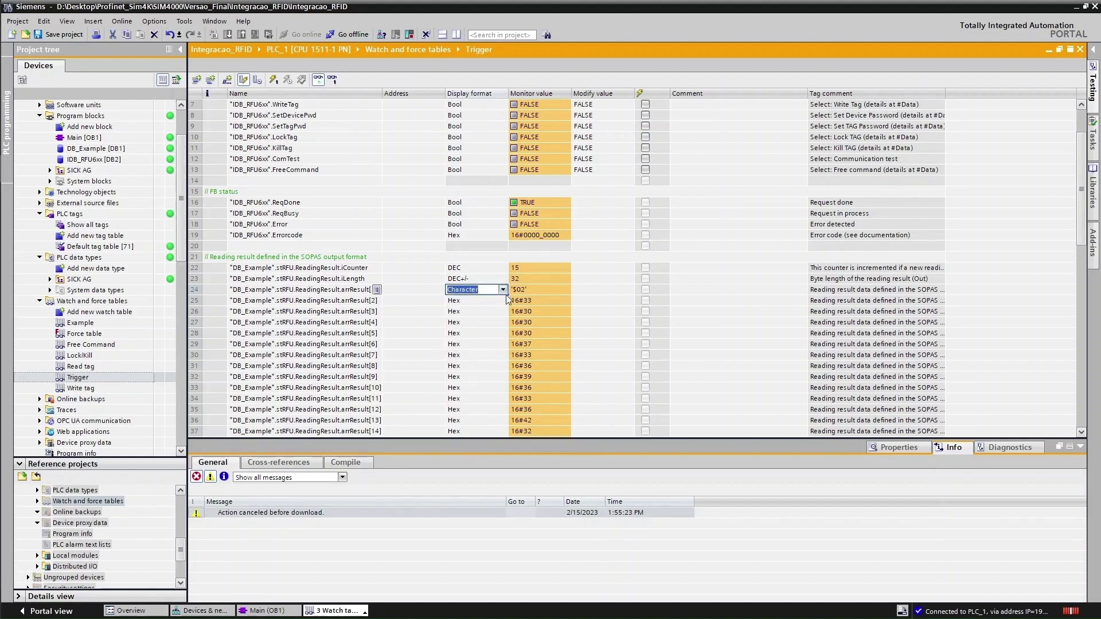
pyautogui.moveTo(507, 295); pyautogui.dragTo(487, 376)
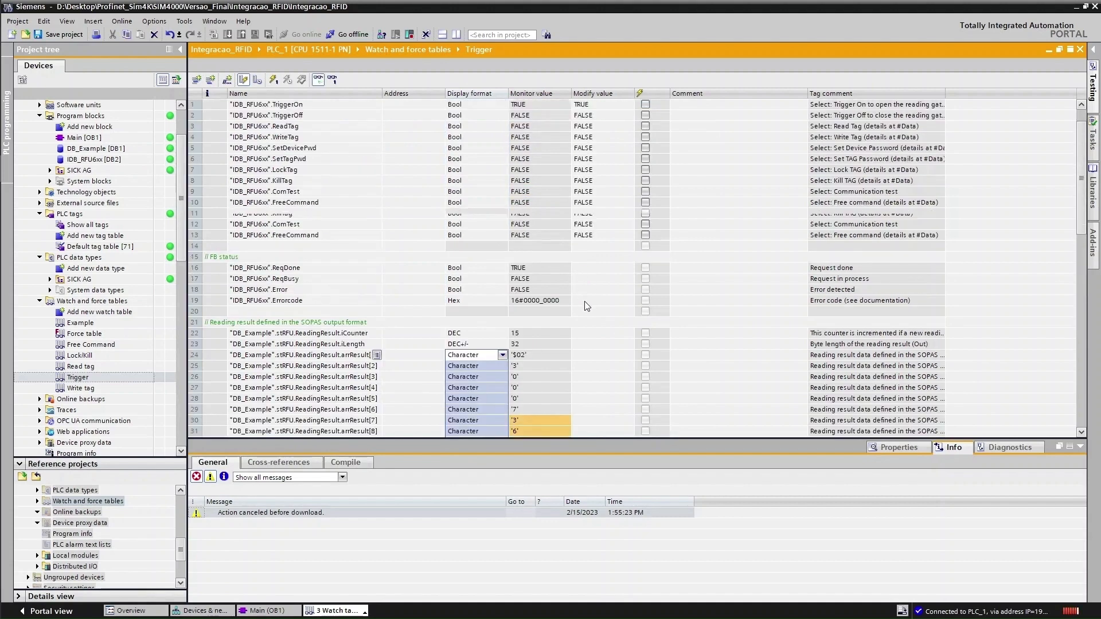
pyautogui.scroll(-7, 550, 346)
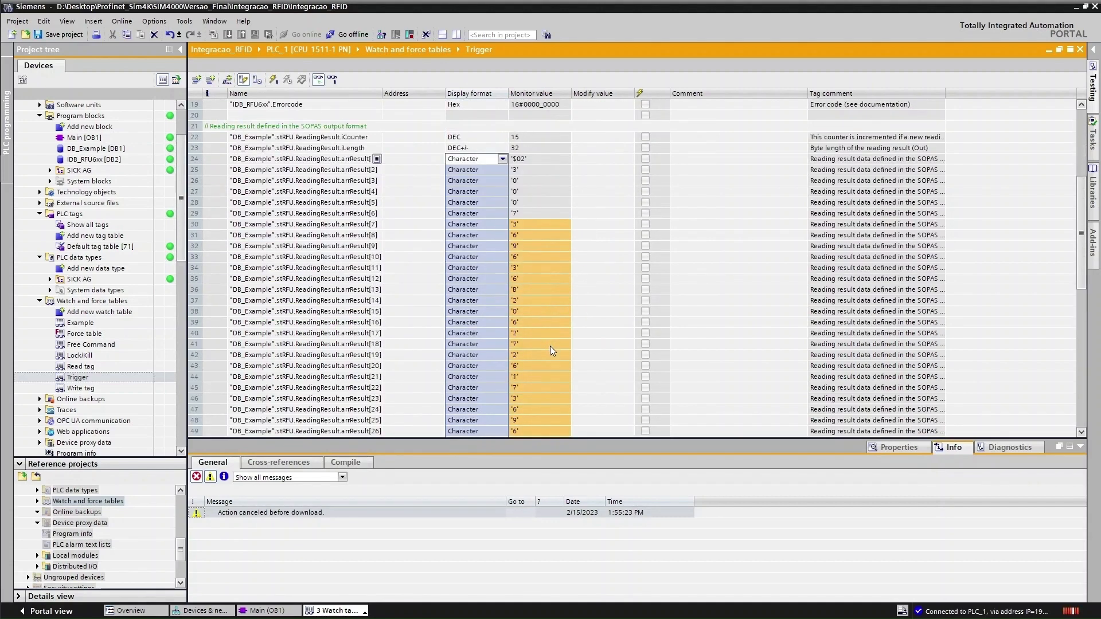
pyautogui.scroll(9, 542, 343)
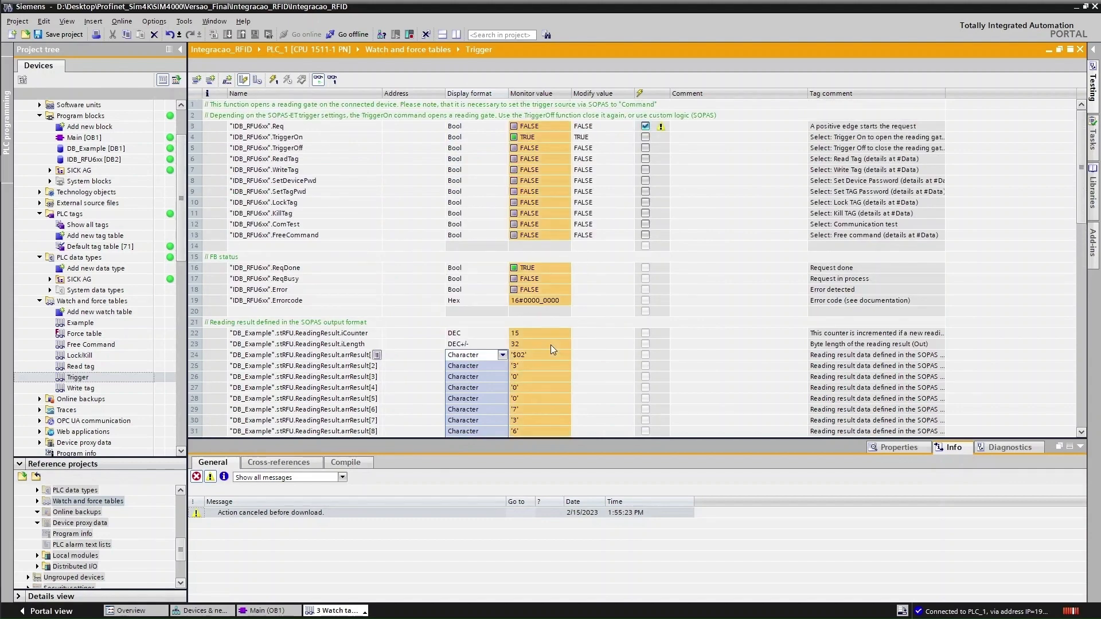
# Clear the Hercules received-data log and move SOPAS ET over TIA Portal
pyautogui.hotkey('alt', 'Tab')
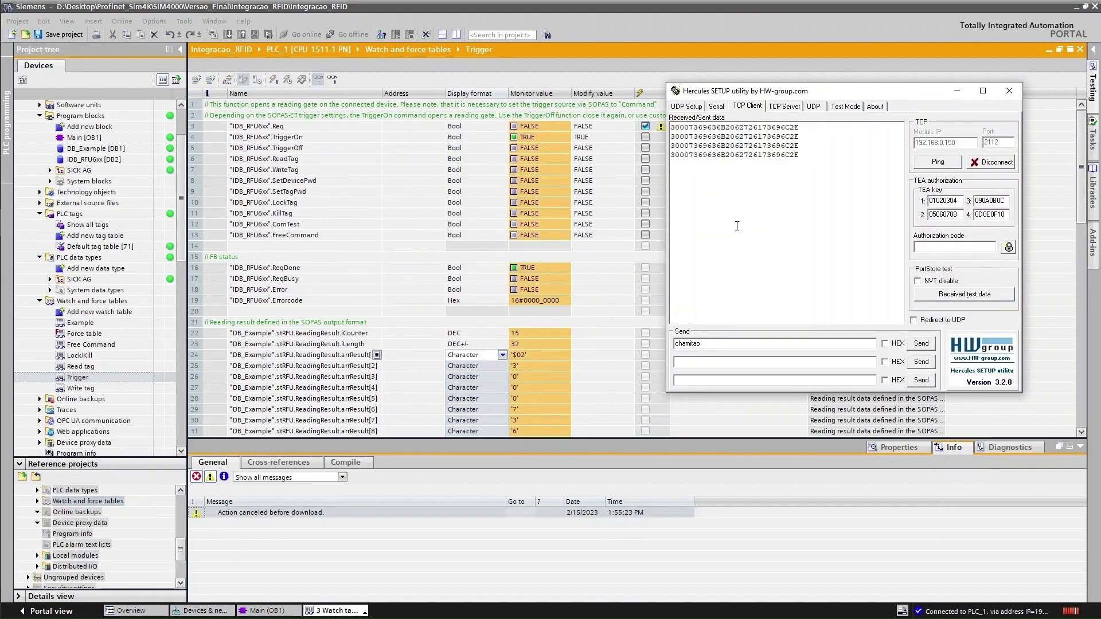
pyautogui.rightClick(737, 225)
pyautogui.click(779, 412)
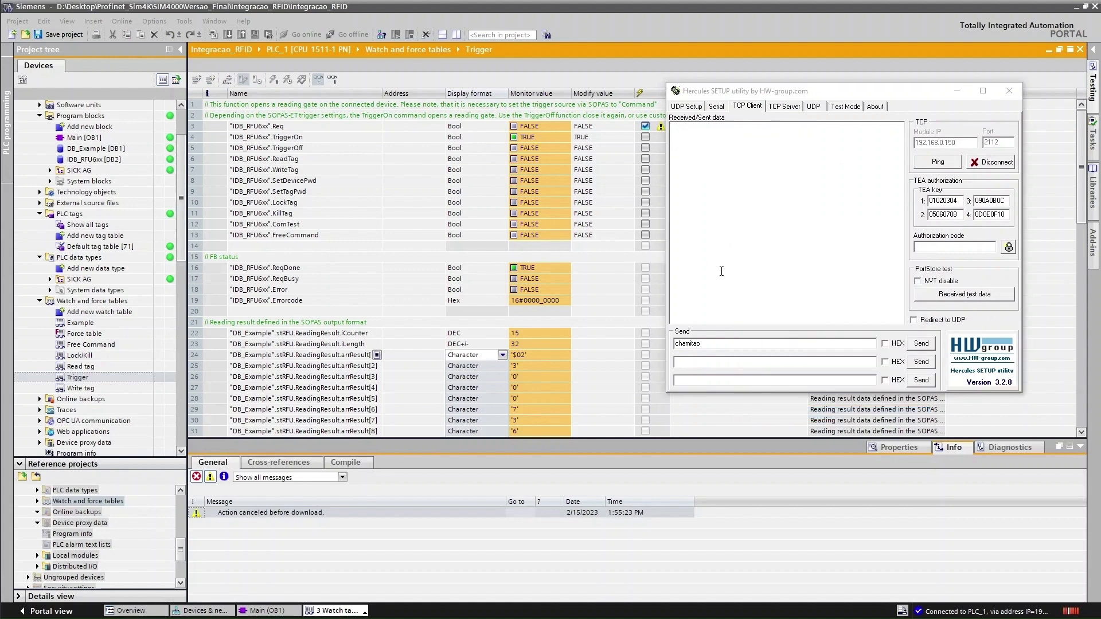
pyautogui.hotkey('alt', 'Tab')
pyautogui.moveTo(871, 20); pyautogui.dragTo(724, 133)
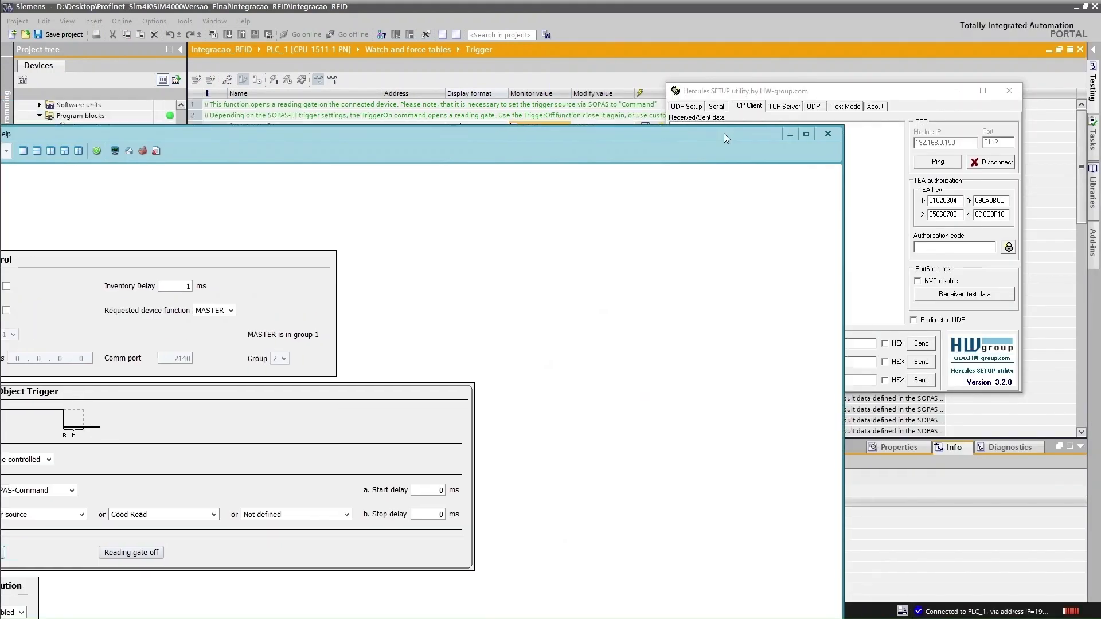
# Maximize SOPAS ET, show the UII as ASCII in Quickstart, and read a tag
pyautogui.doubleClick(724, 134)
pyautogui.click(51, 54)
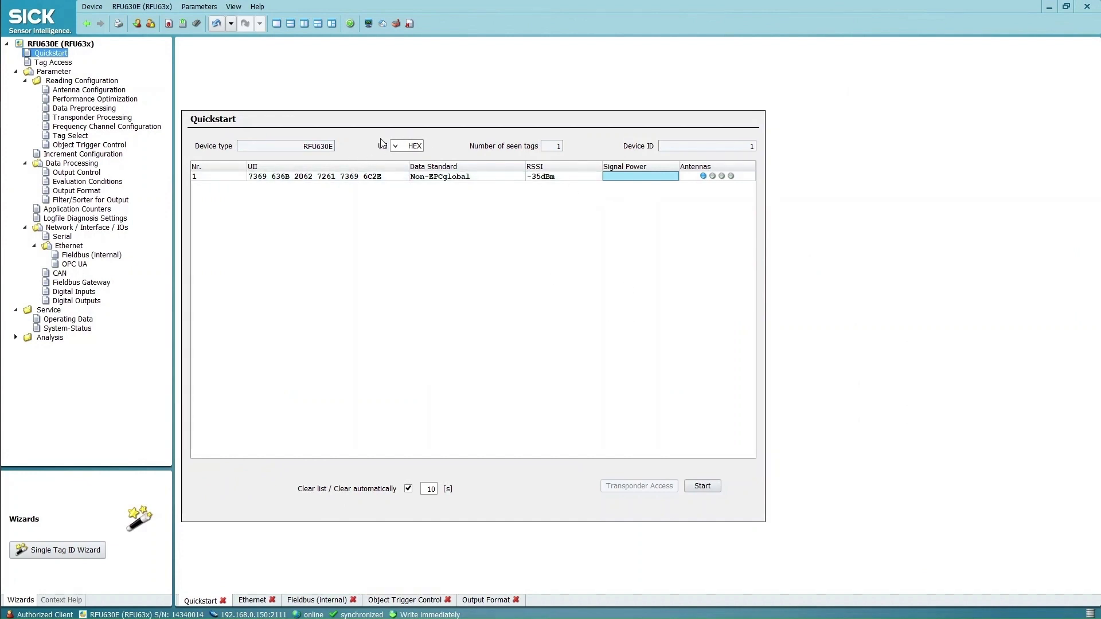
pyautogui.click(397, 146)
pyautogui.click(406, 165)
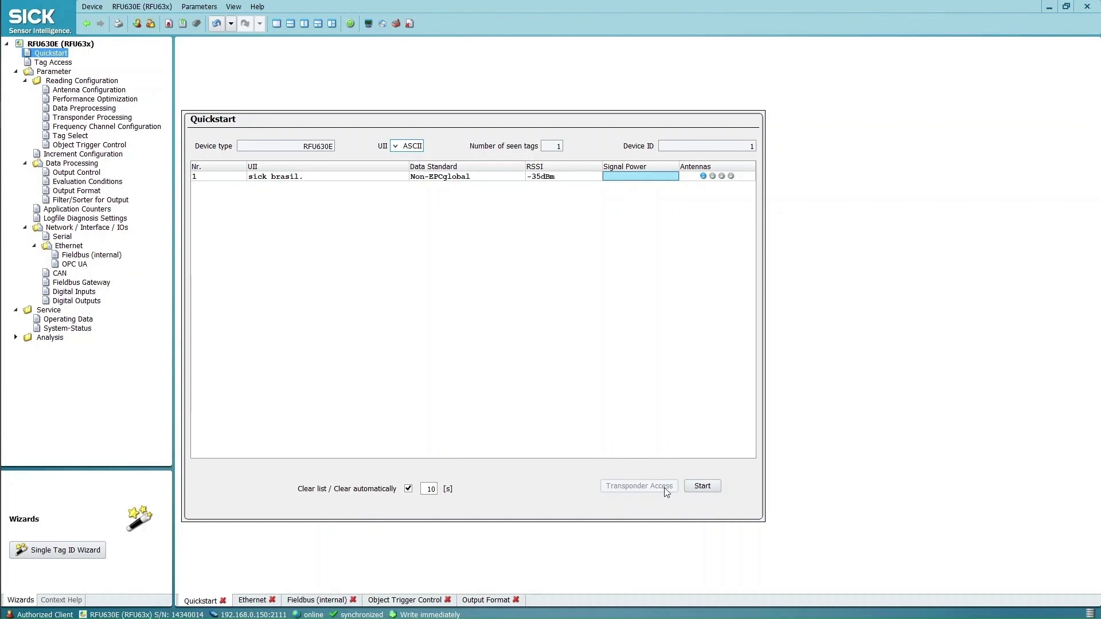
pyautogui.click(701, 487)
pyautogui.click(701, 490)
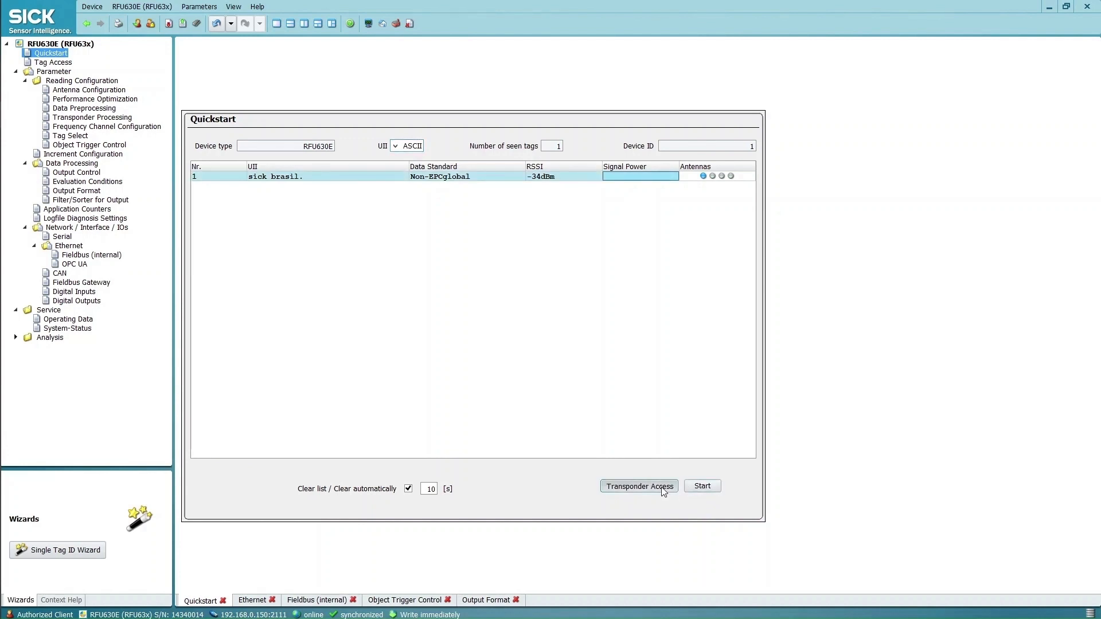
# In Tag Access, append 'TIA PORTAL' after 'teste RFID' in ASCII user memory and write it
pyautogui.click(663, 488)
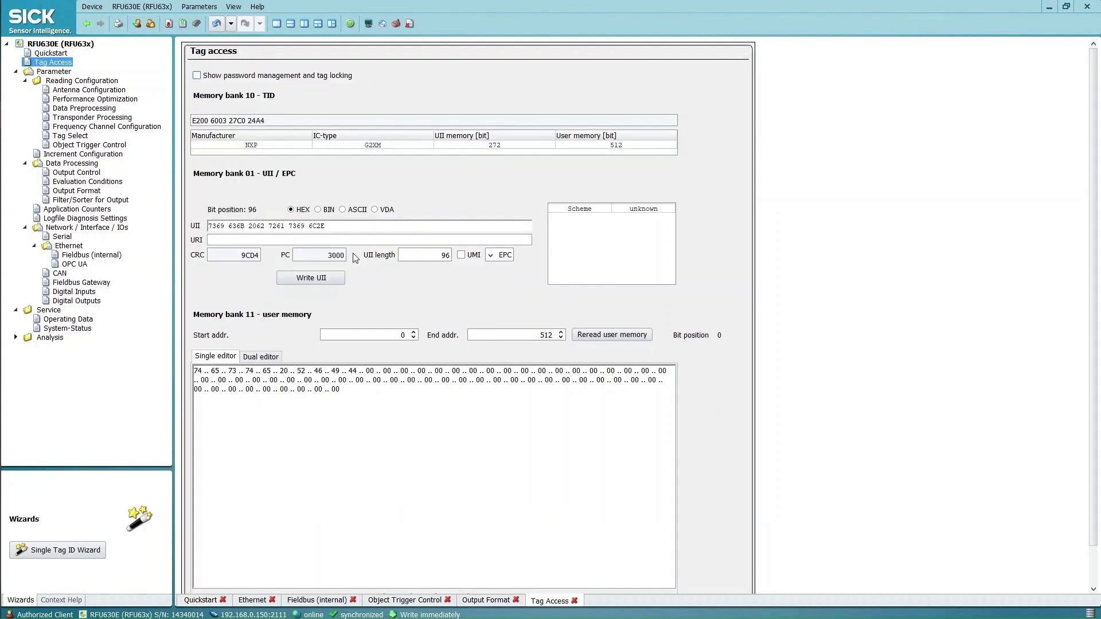
pyautogui.click(343, 210)
pyautogui.scroll(-2, 709, 503)
pyautogui.click(436, 555)
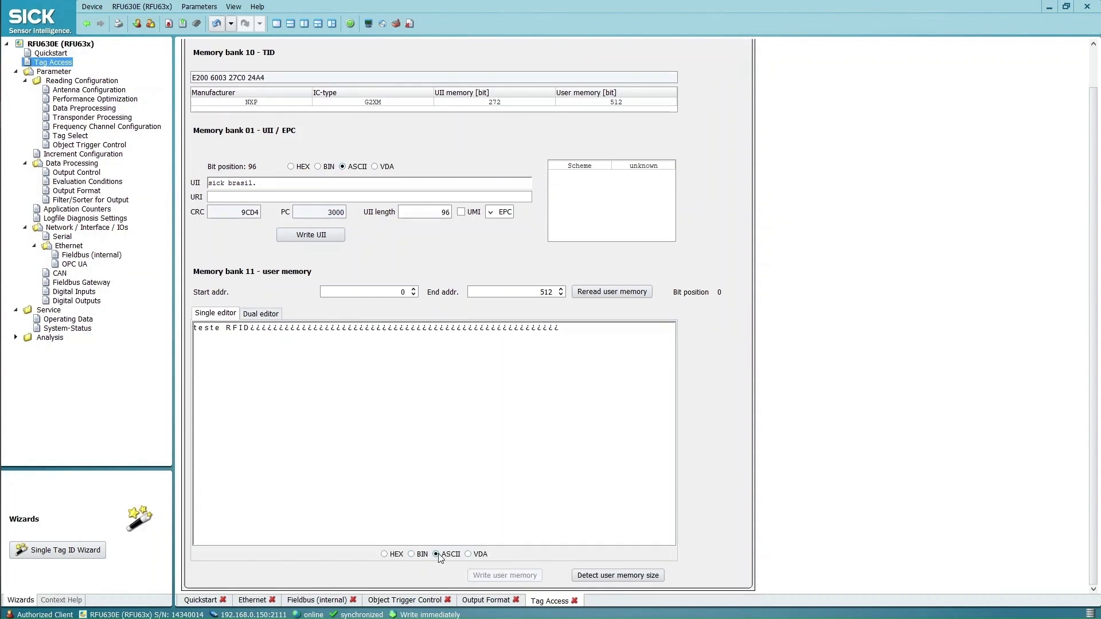
pyautogui.click(249, 332)
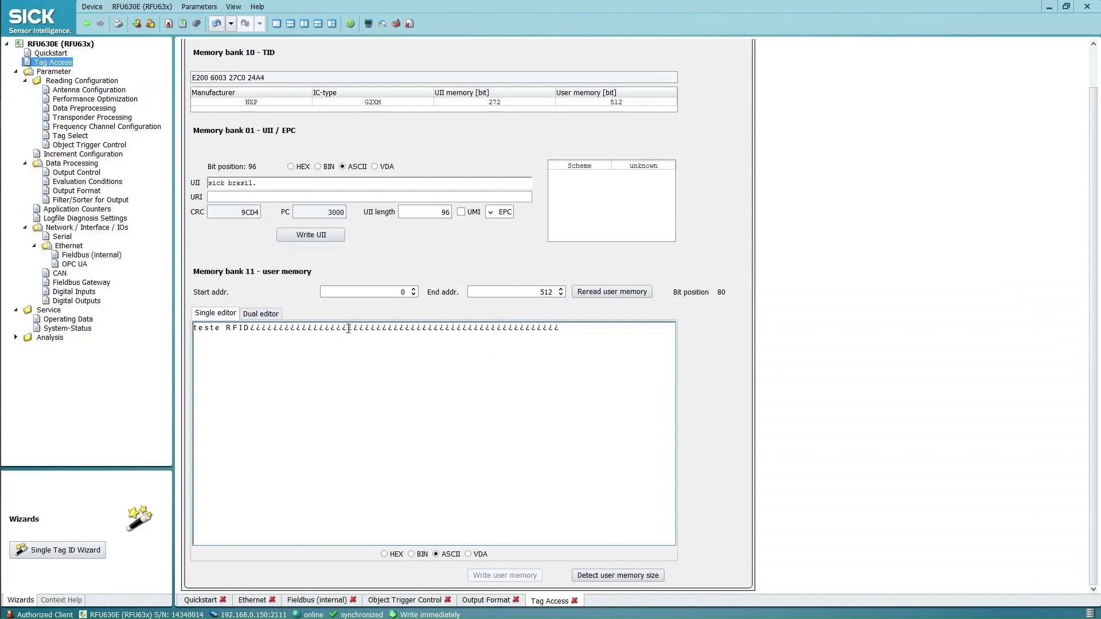
pyautogui.write('TIA PORTA')
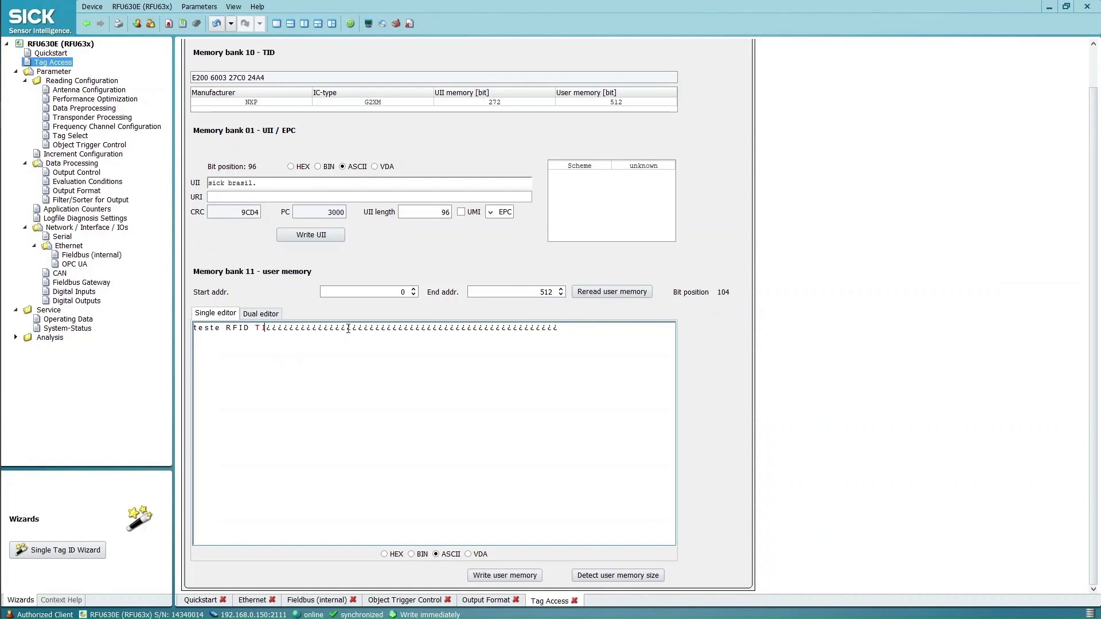
pyautogui.write('L')
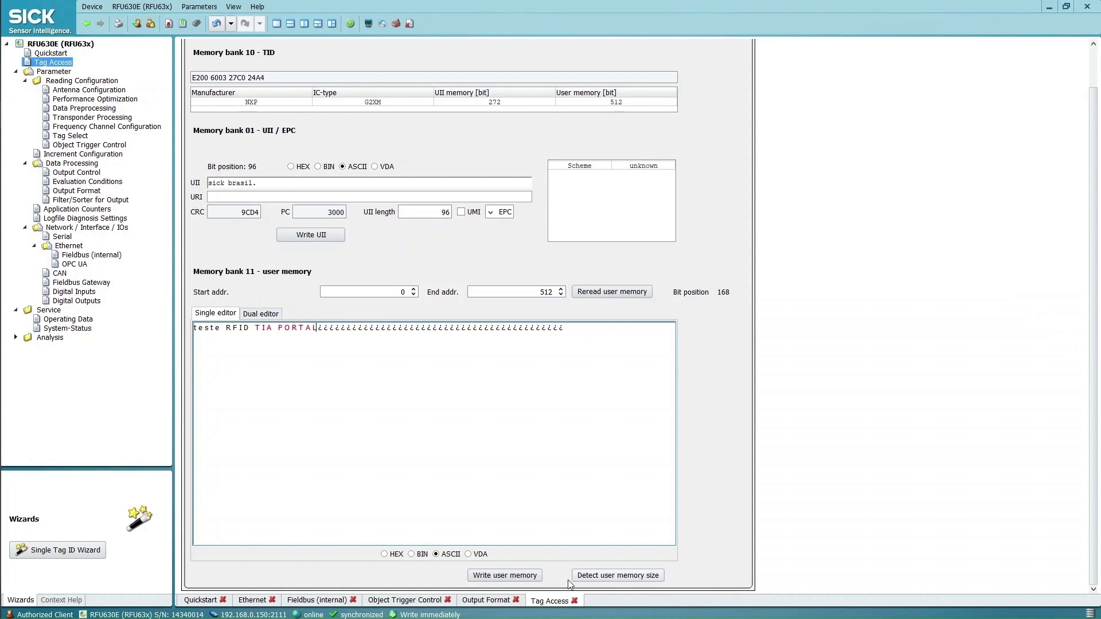
pyautogui.click(520, 580)
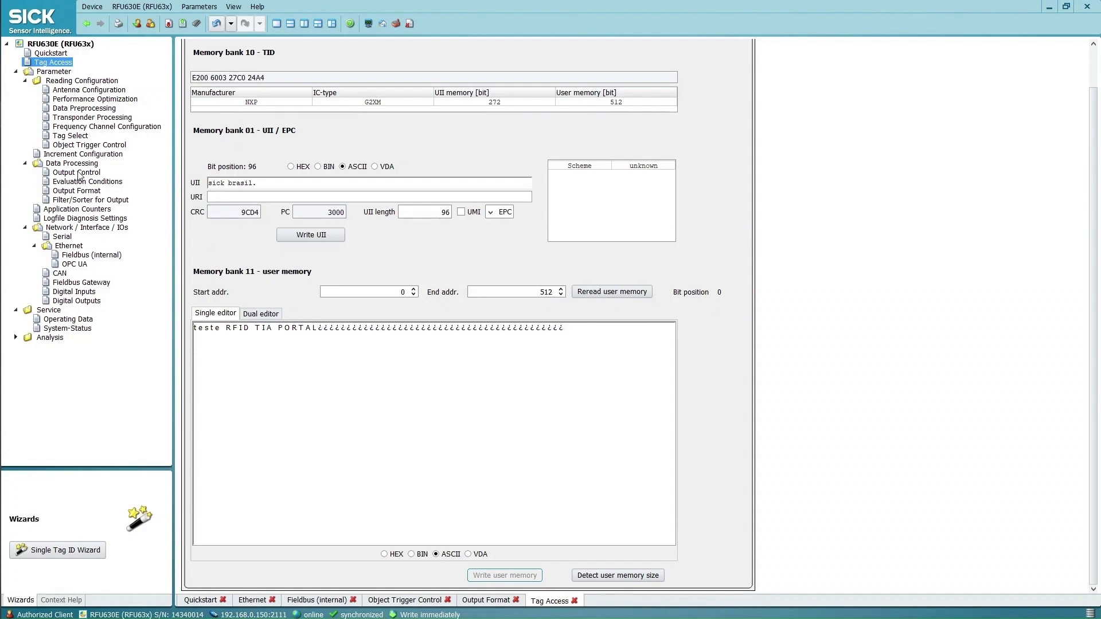
# In Output Format 1, remove the CR/LF items and insert UMEM after PCUII
pyautogui.click(80, 191)
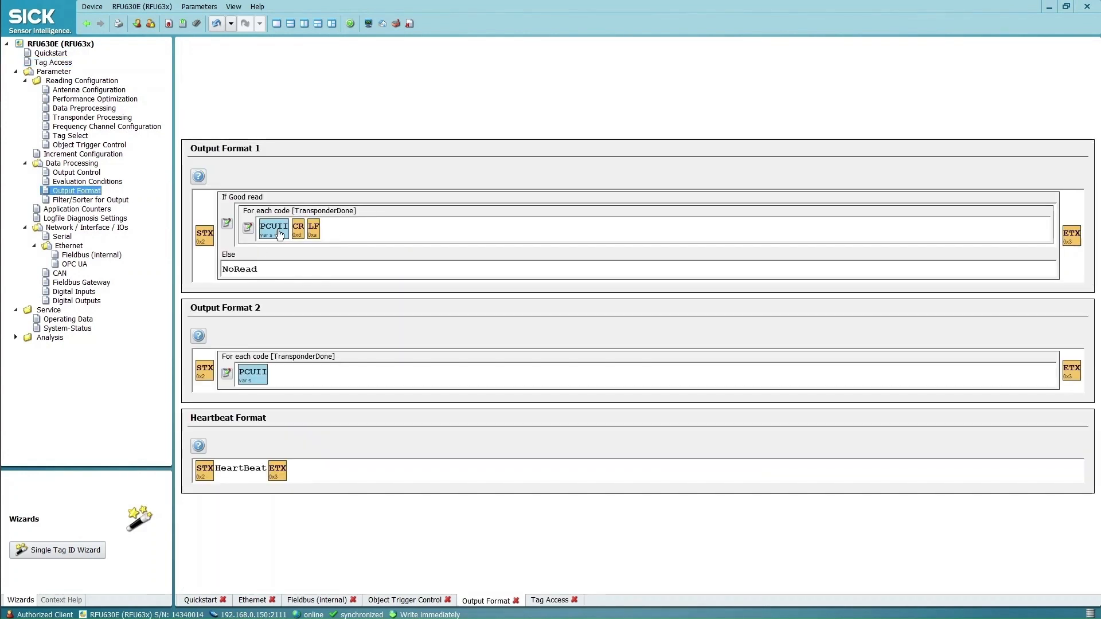
pyautogui.click(352, 230)
pyautogui.press('BackSpace')
pyautogui.press('BackSpace')
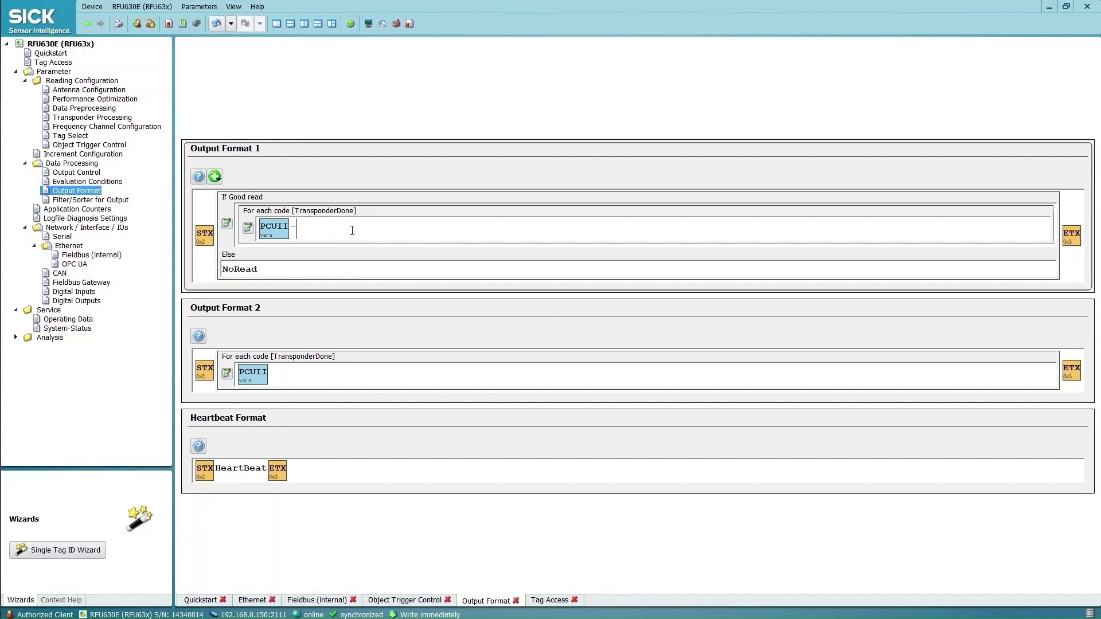
pyautogui.rightClick(352, 231)
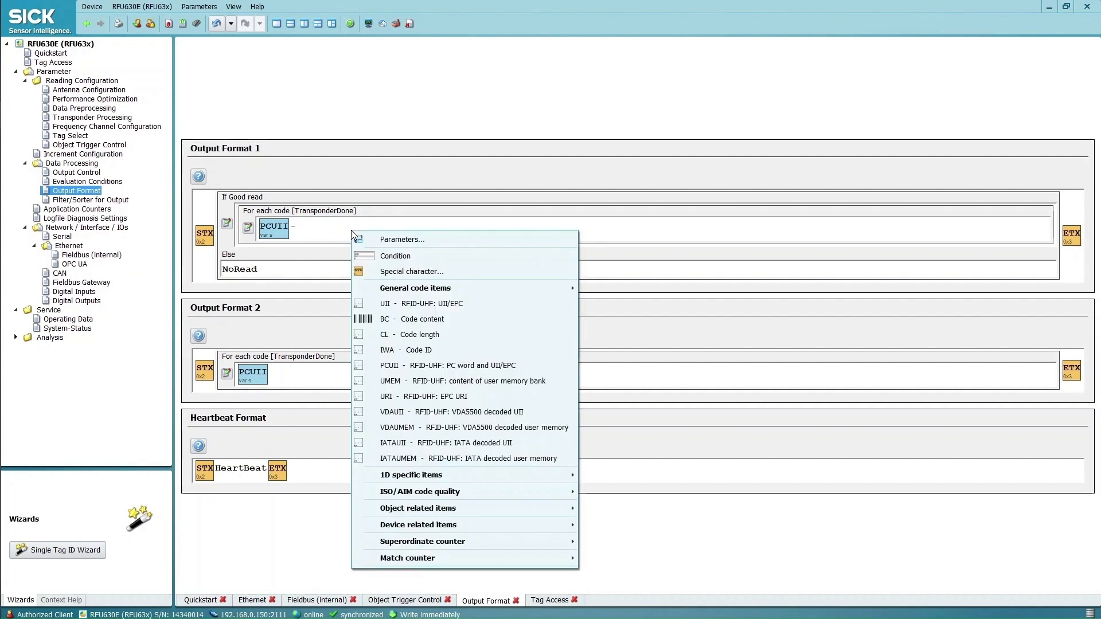
pyautogui.click(439, 381)
# Set both the UMEM and PCUII item formats to ASCII
pyautogui.doubleClick(311, 228)
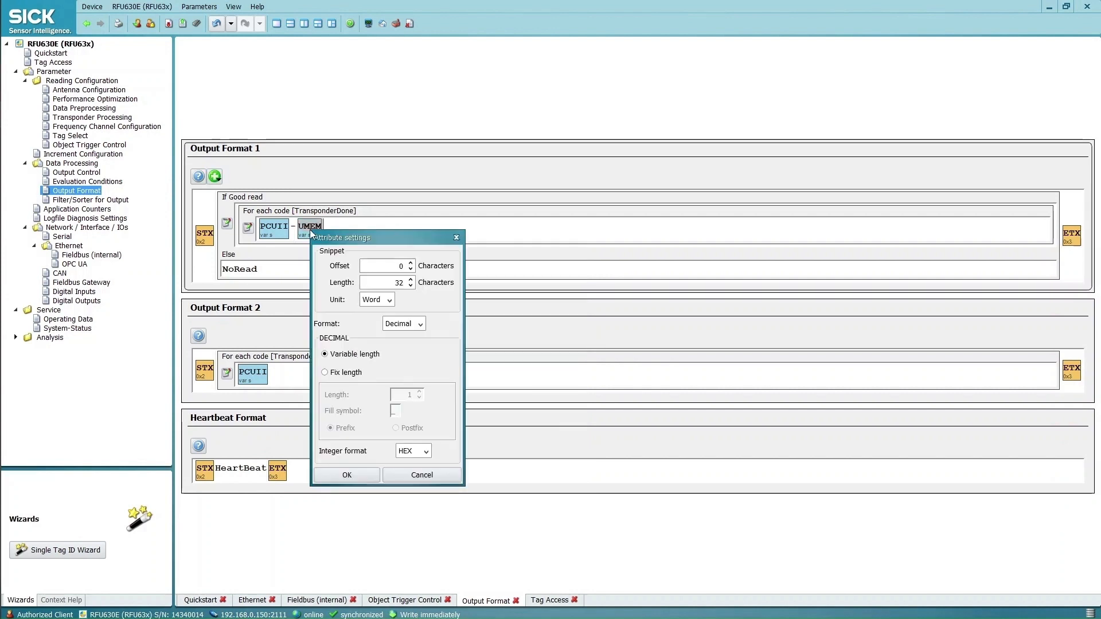
pyautogui.click(419, 324)
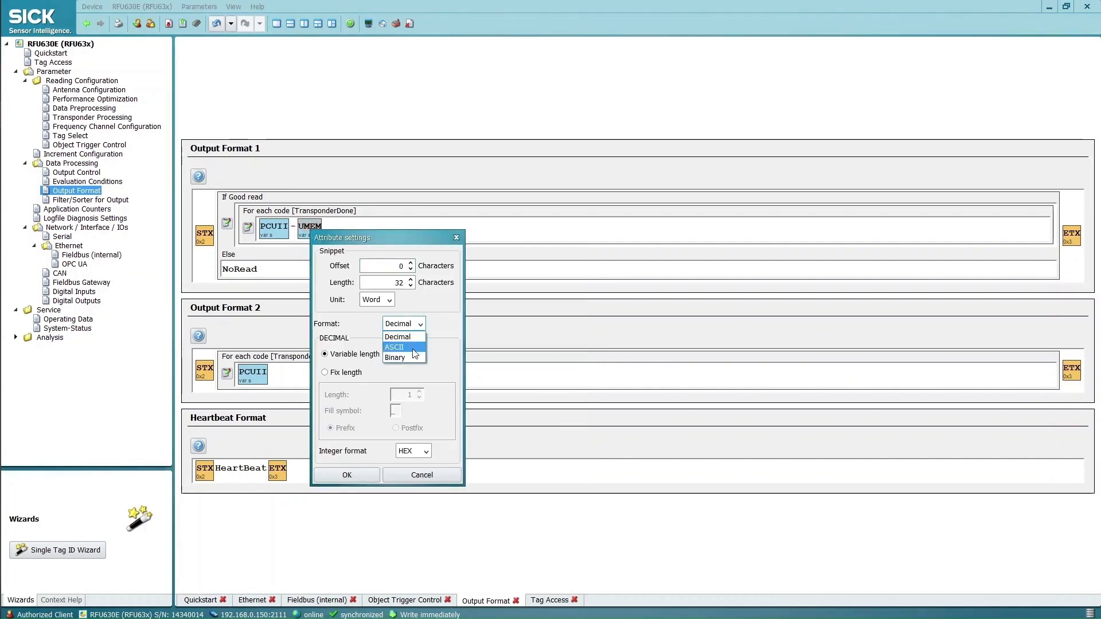
pyautogui.click(404, 348)
pyautogui.click(361, 498)
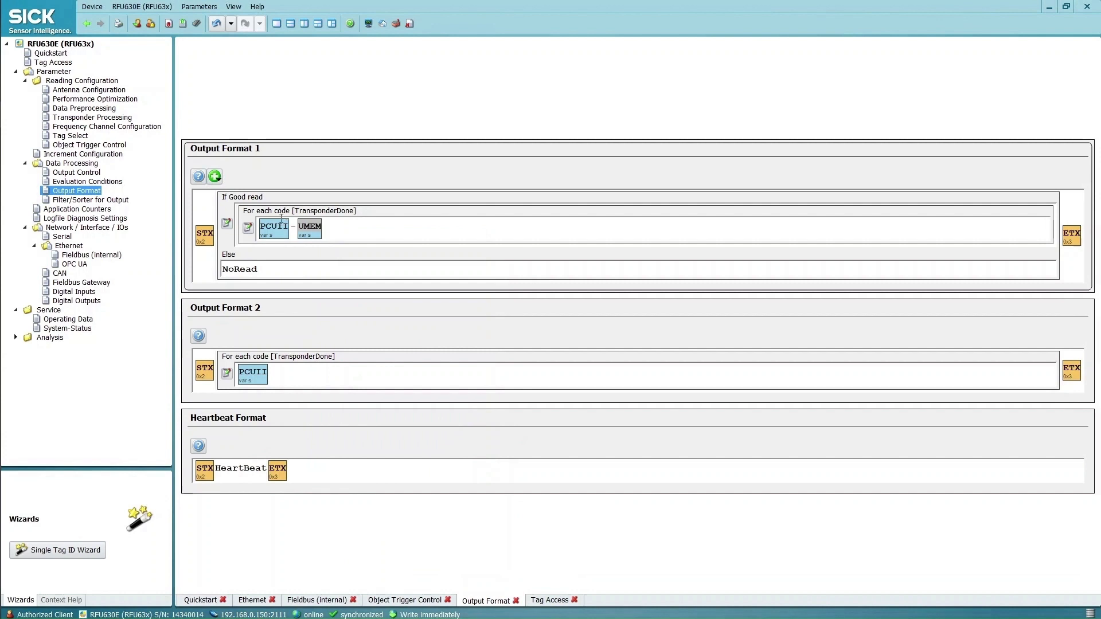
pyautogui.doubleClick(273, 229)
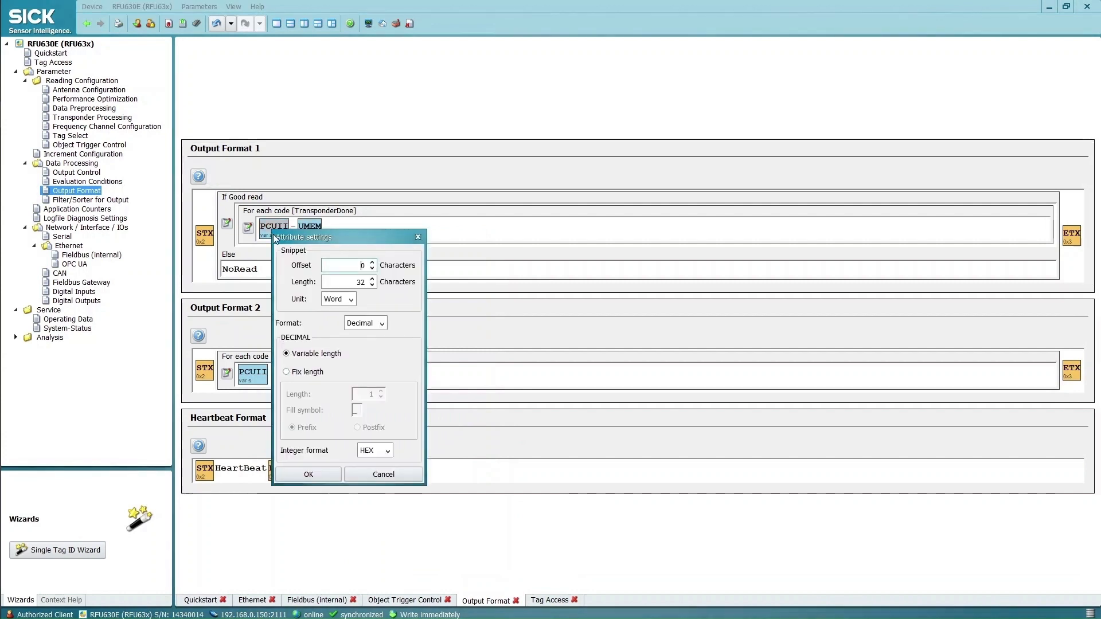
pyautogui.click(382, 325)
pyautogui.click(377, 350)
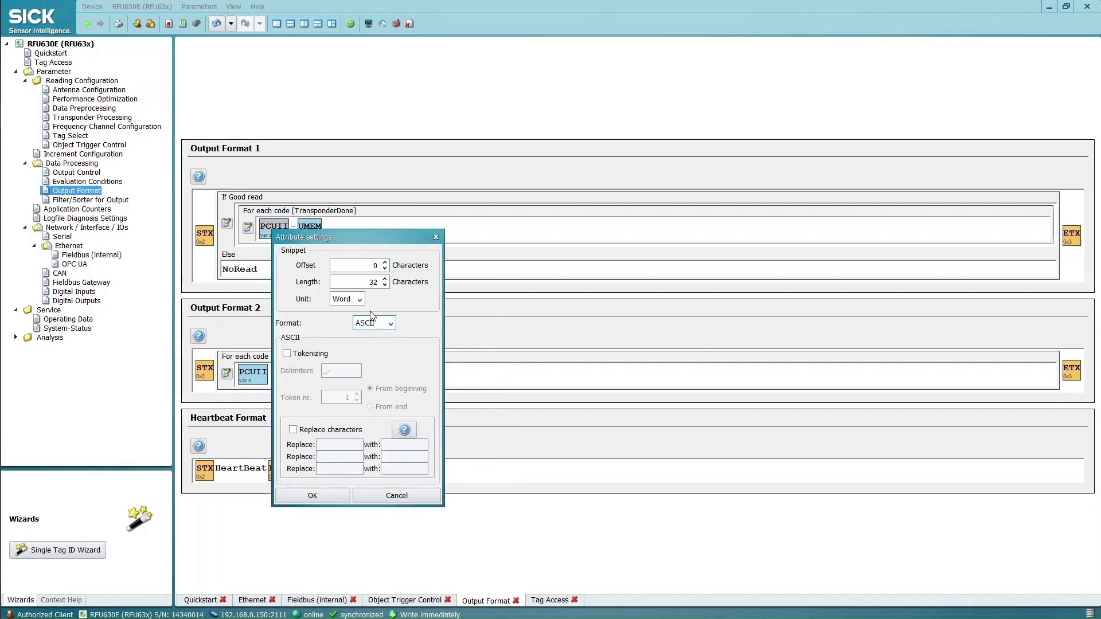
pyautogui.click(317, 492)
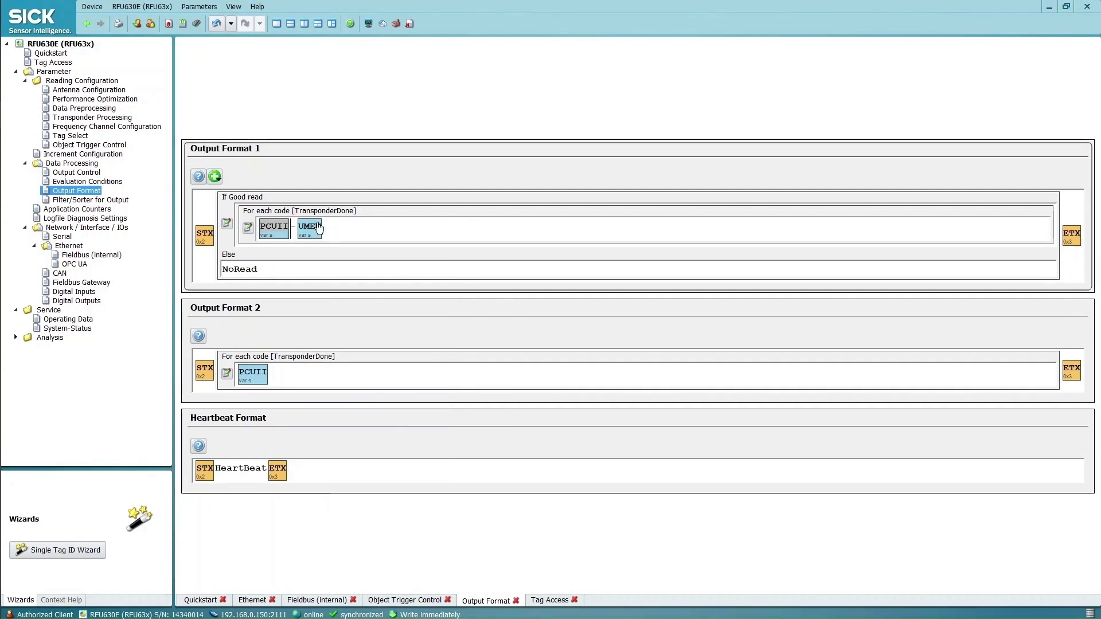
# Switch Transponder Processing to Tag Data and enable the first user-memory entry with length 10
pyautogui.click(84, 118)
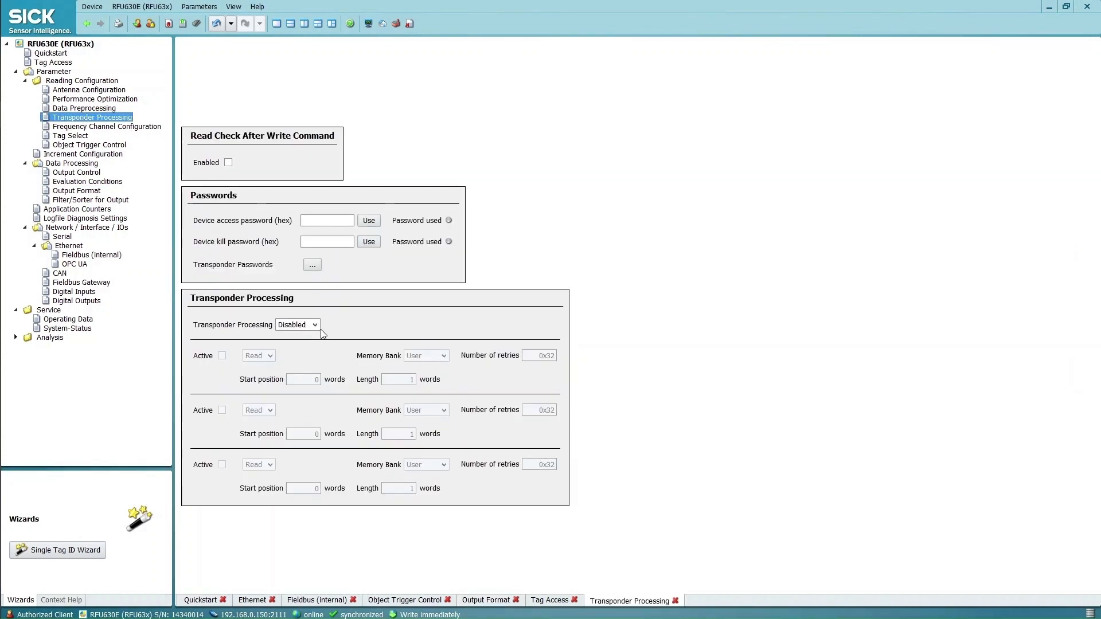
pyautogui.click(315, 326)
pyautogui.click(311, 348)
pyautogui.click(222, 355)
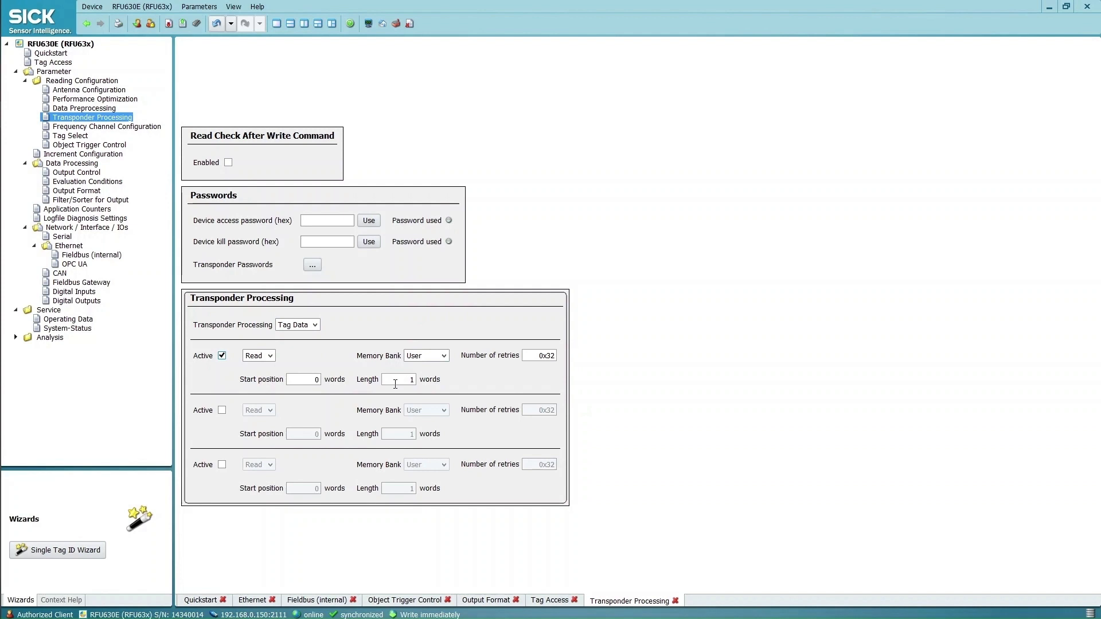
pyautogui.doubleClick(411, 380)
pyautogui.click(198, 23)
pyautogui.click(626, 355)
pyautogui.click(1050, 7)
pyautogui.rightClick(755, 278)
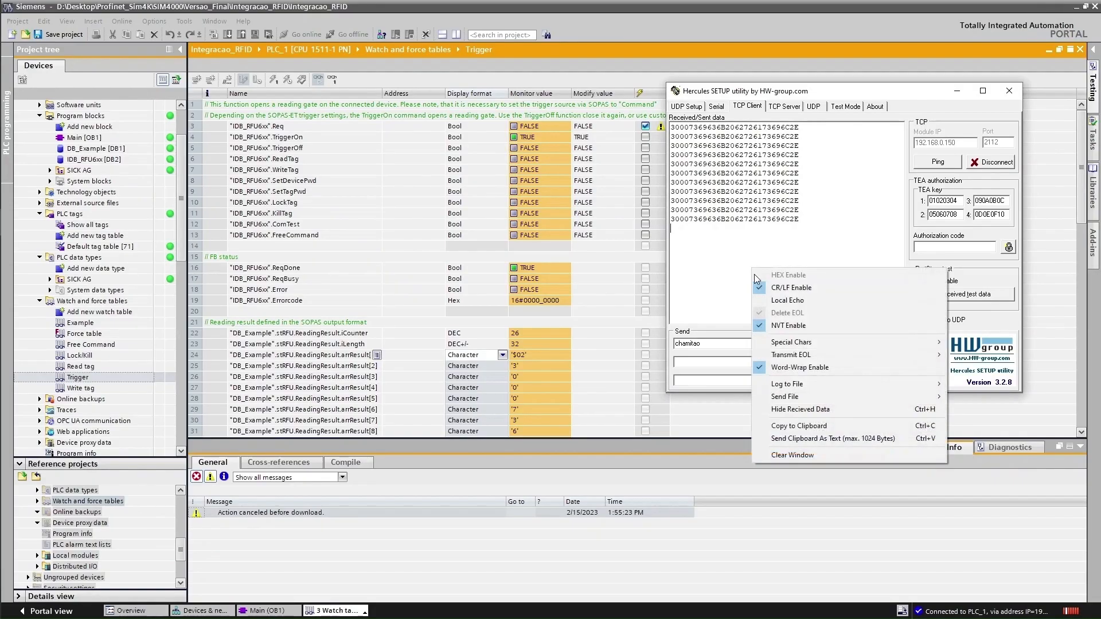
pyautogui.click(790, 456)
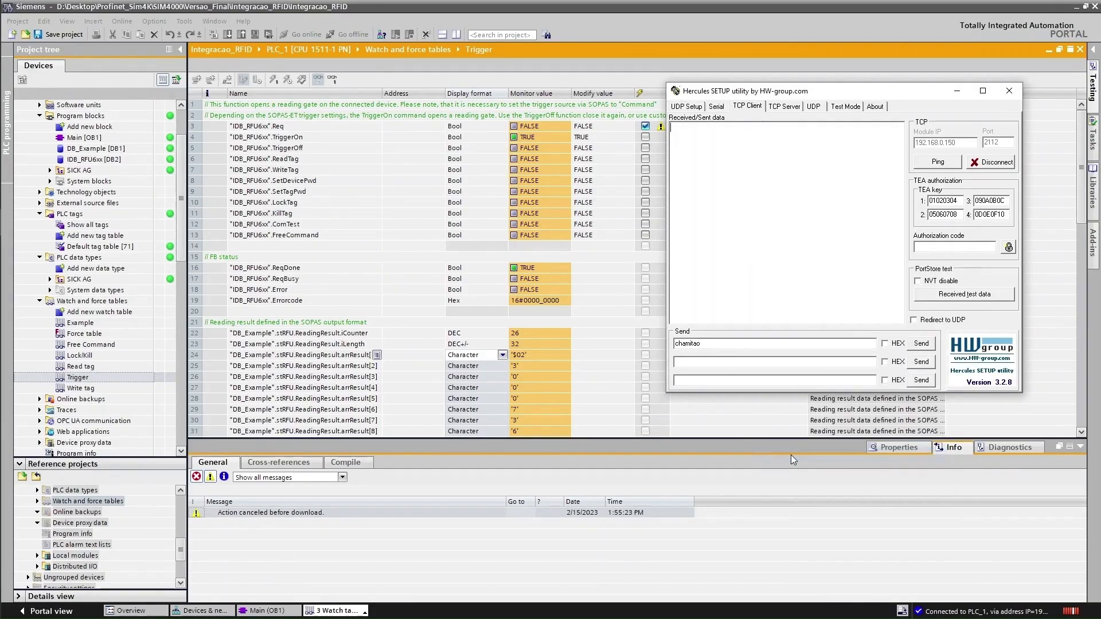
pyautogui.click(585, 128)
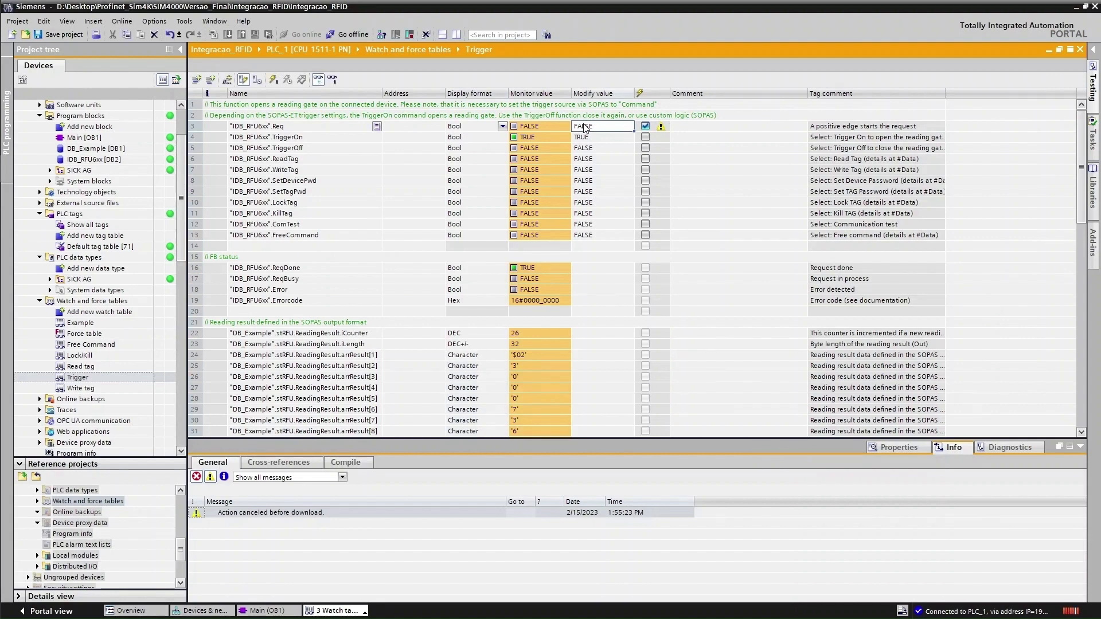
pyautogui.hotkey('ctrl', 'F2')
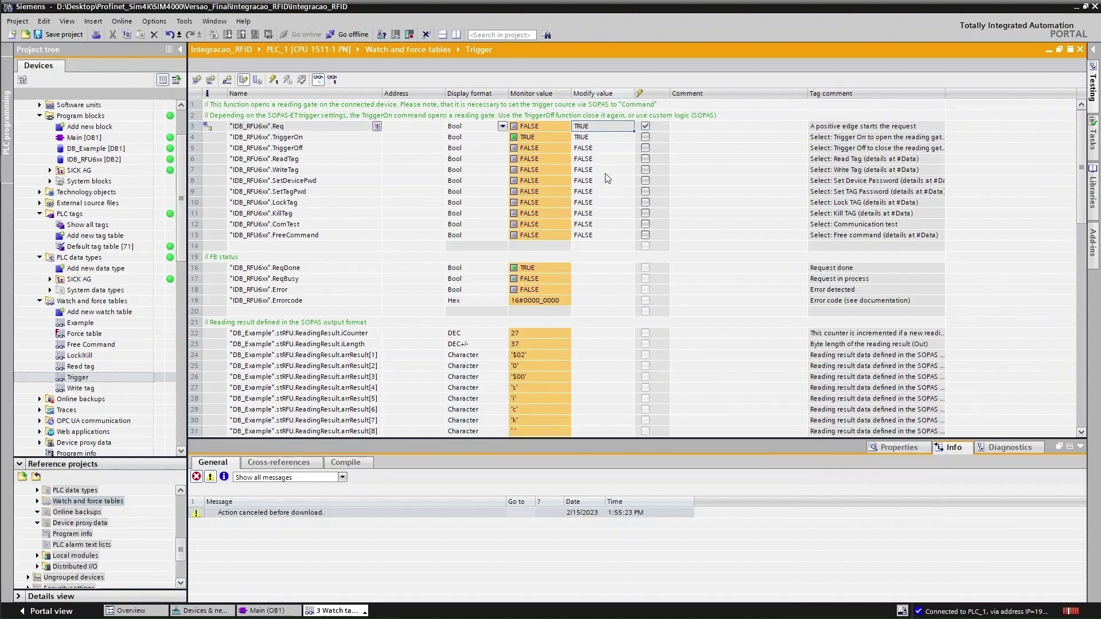
pyautogui.hotkey('ctrl', 'F3')
pyautogui.scroll(-5, 539, 240)
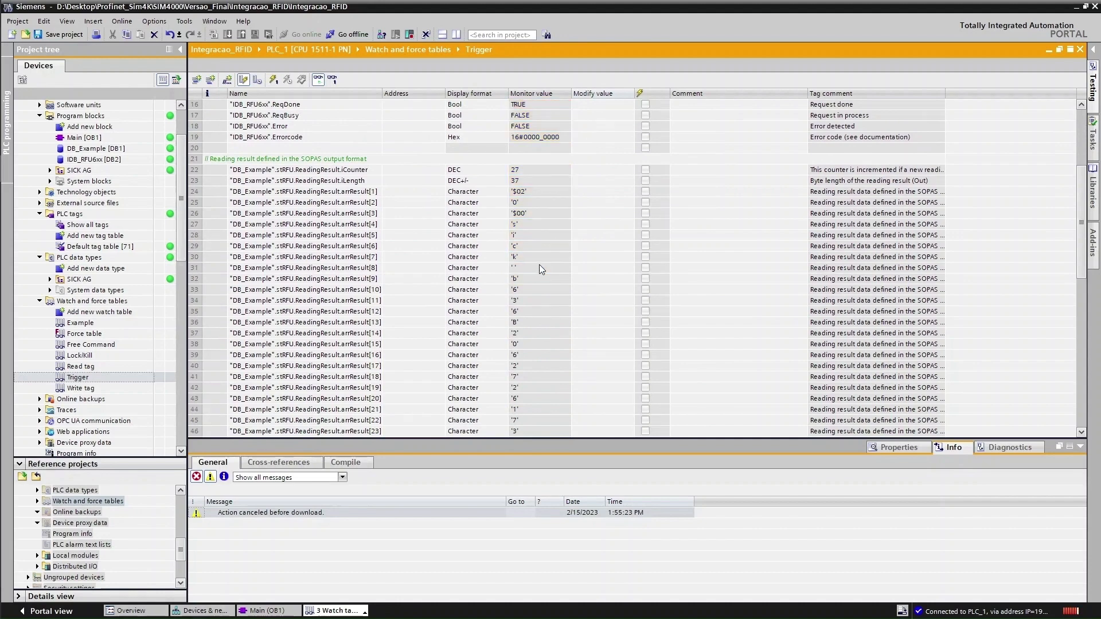
pyautogui.scroll(-3, 521, 276)
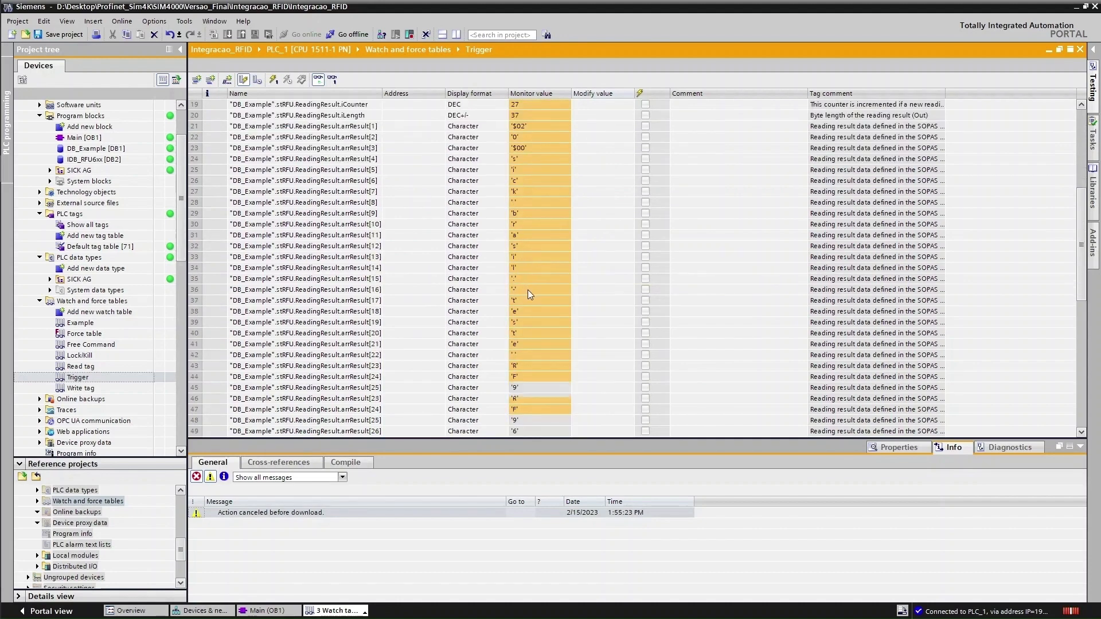
pyautogui.scroll(-2, 522, 295)
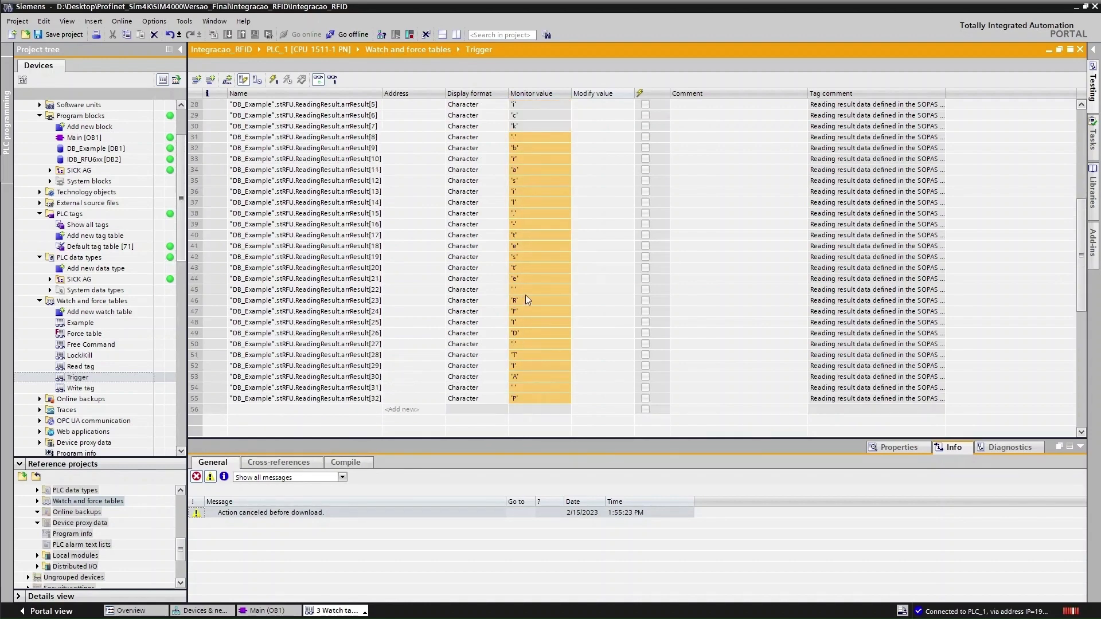
pyautogui.scroll(4, 525, 295)
pyautogui.hotkey('alt', 'Tab')
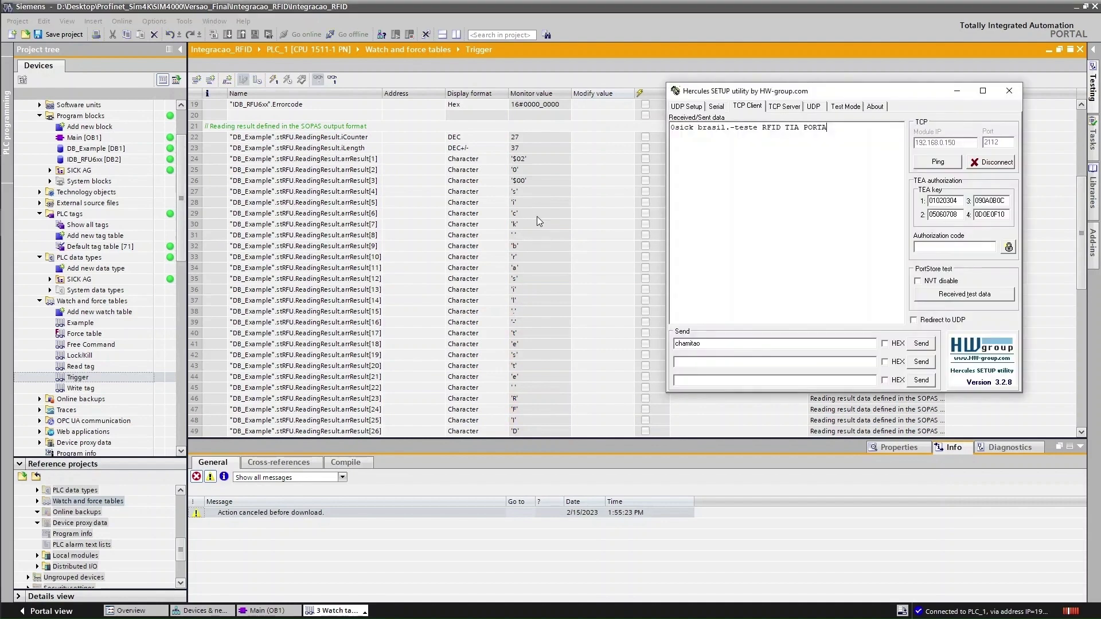
pyautogui.moveTo(828, 127); pyautogui.dragTo(655, 132)
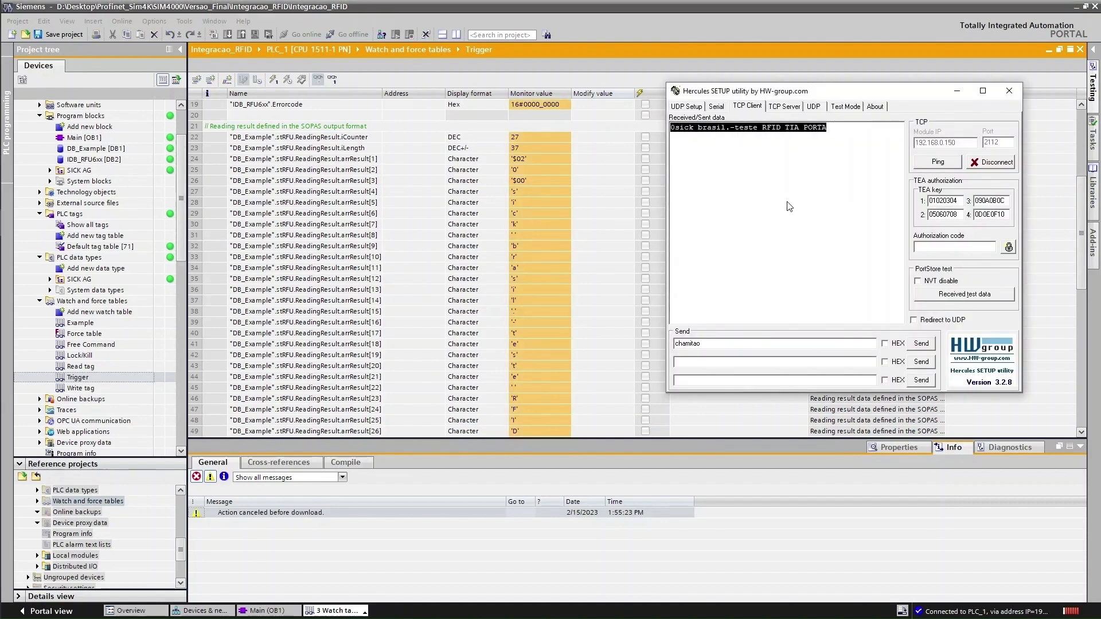
pyautogui.hotkey('alt', 'Tab')
pyautogui.scroll(6, 594, 243)
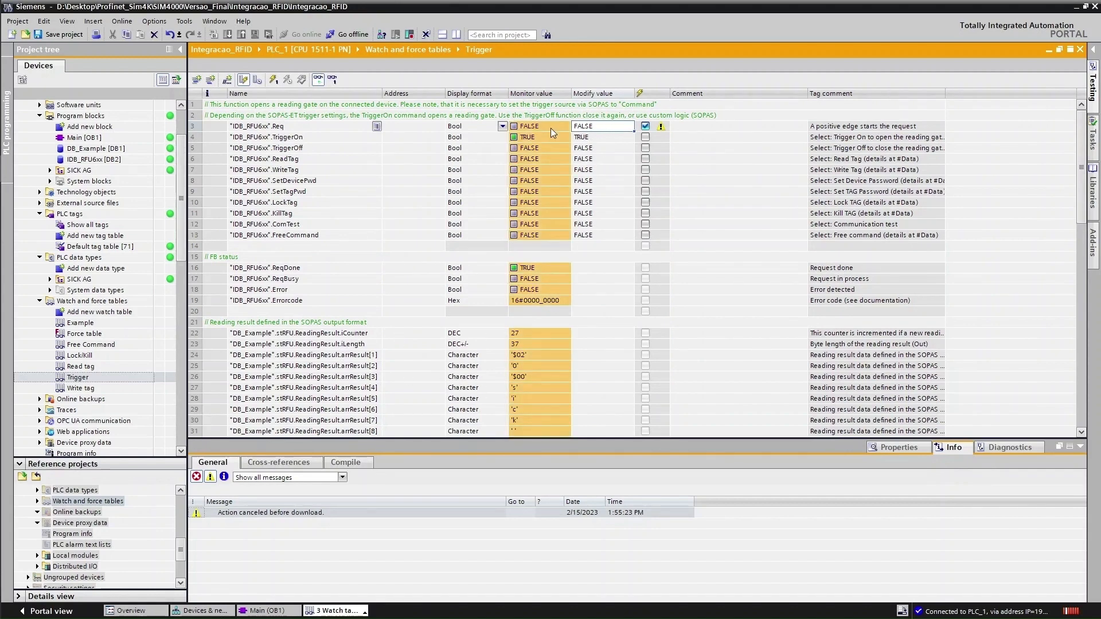
# Pulse the Req request bit TRUE then FALSE to trigger new tag reads
pyautogui.doubleClick(551, 128)
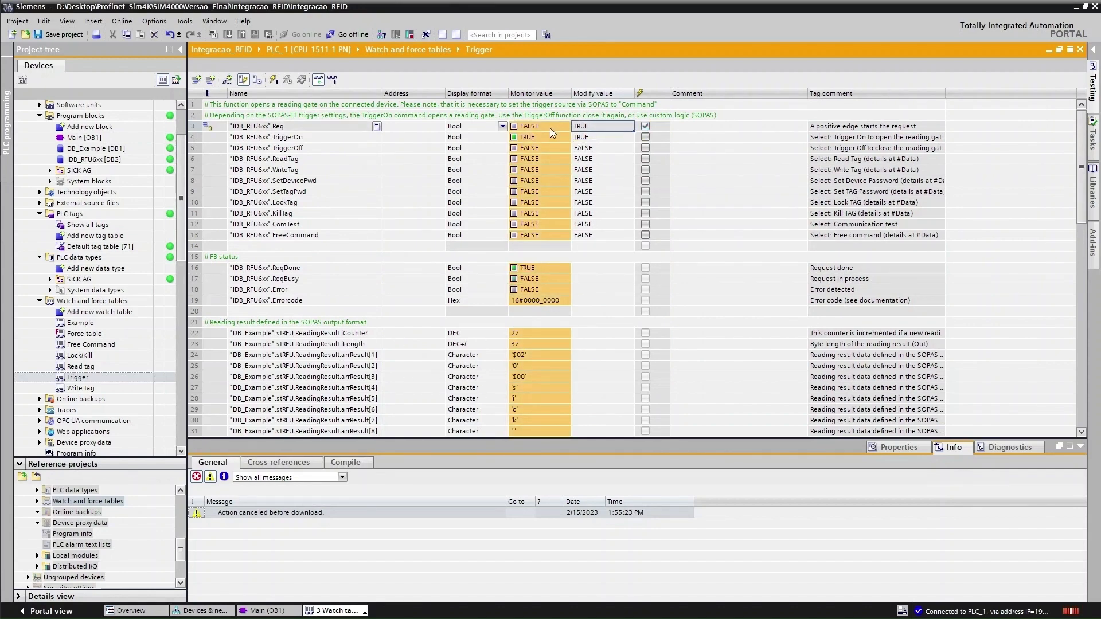
pyautogui.doubleClick(550, 129)
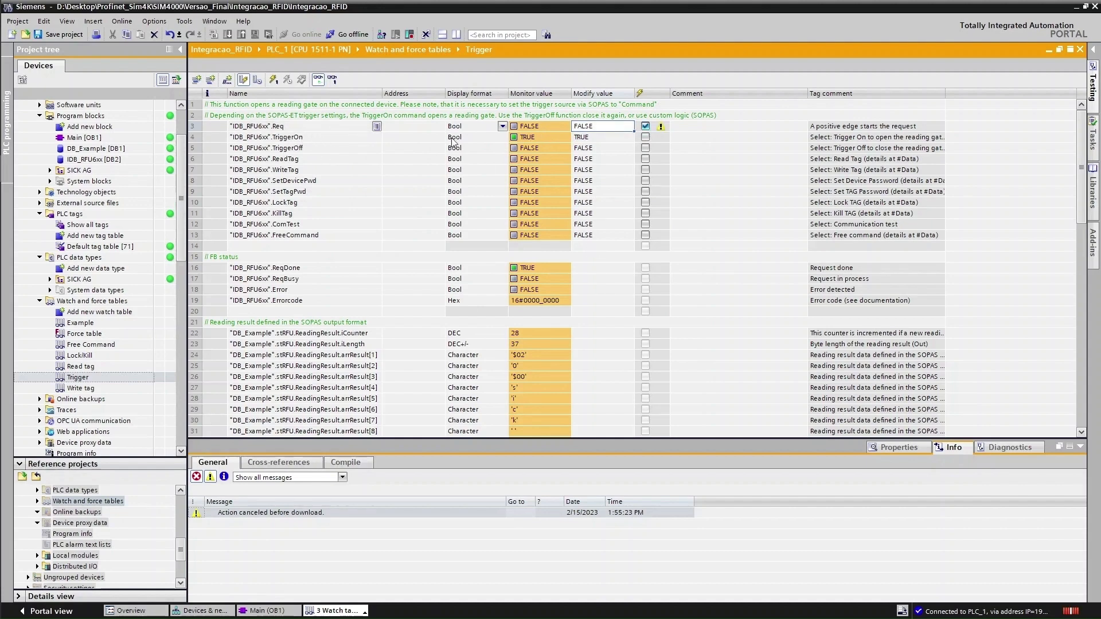
pyautogui.hotkey('ctrl', 'F2')
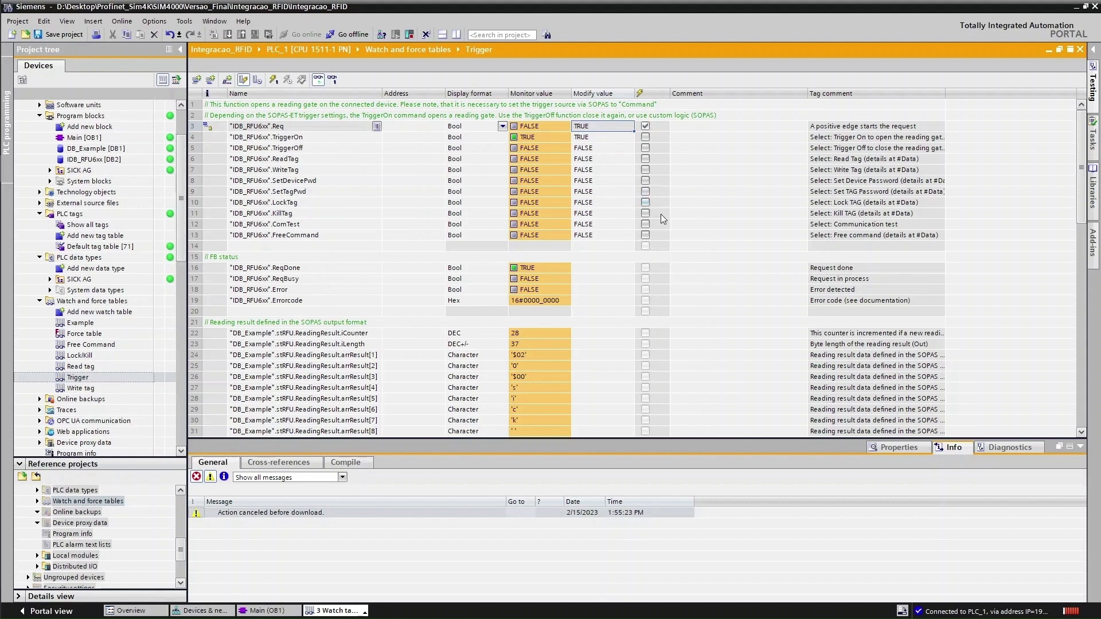
pyautogui.hotkey('ctrl', 'F3')
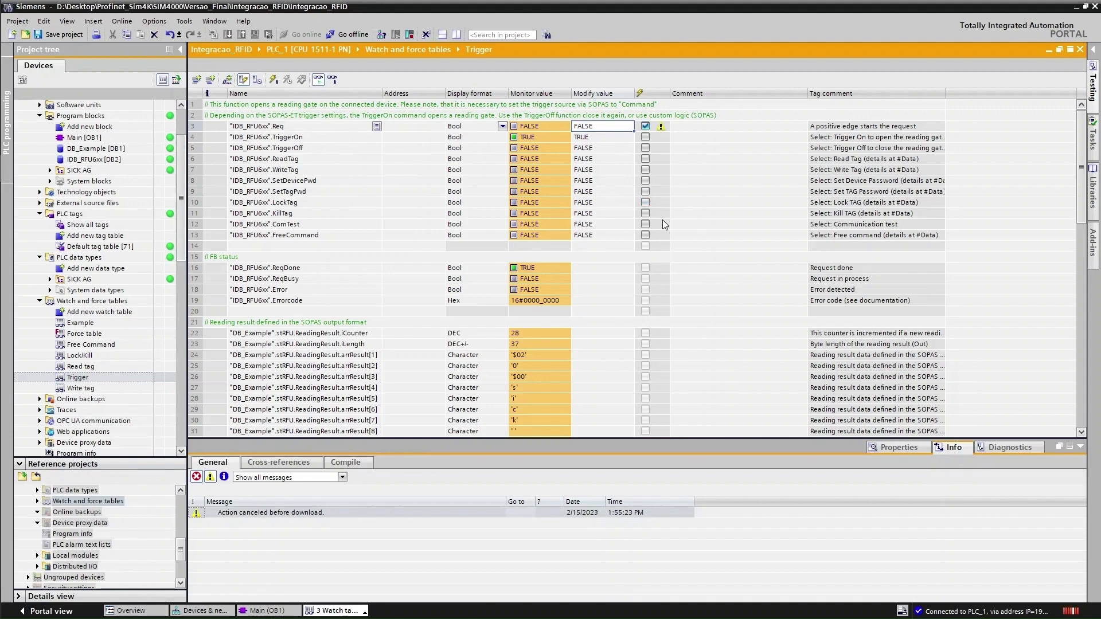
pyautogui.hotkey('ctrl', 'F2')
pyautogui.hotkey('ctrl', 'F3')
# Cycle TriggerOn to FALSE and back to TRUE, then pulse Req again to complete another read
pyautogui.click(539, 140)
pyautogui.hotkey('ctrl', 'F3')
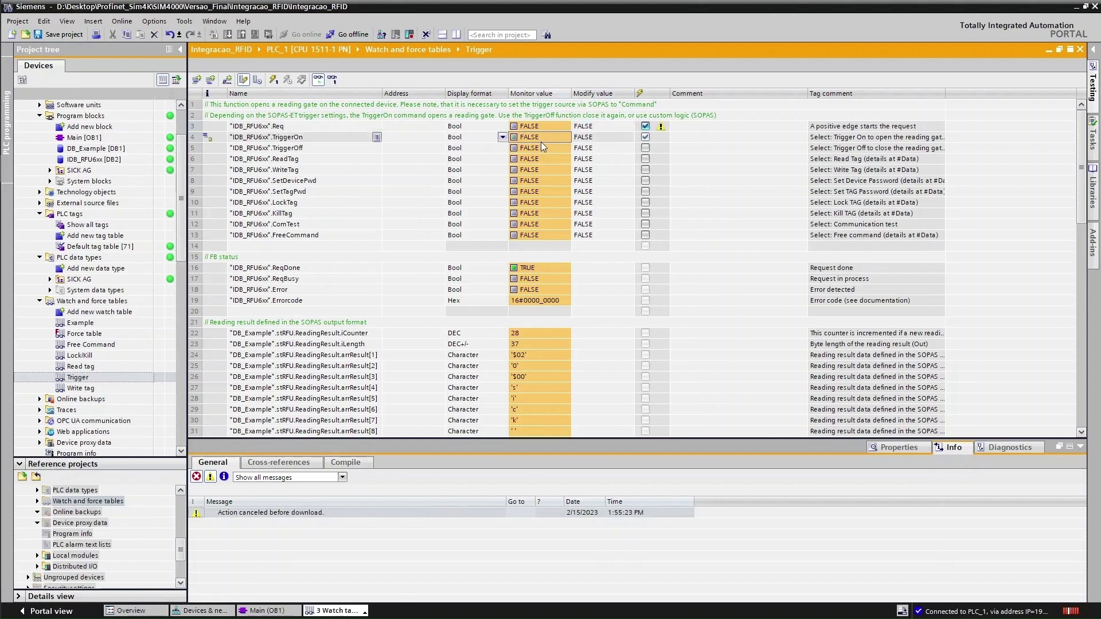
pyautogui.hotkey('ctrl', 'F2')
pyautogui.click(541, 126)
pyautogui.hotkey('ctrl', 'F2')
pyautogui.hotkey('ctrl', 'F3')
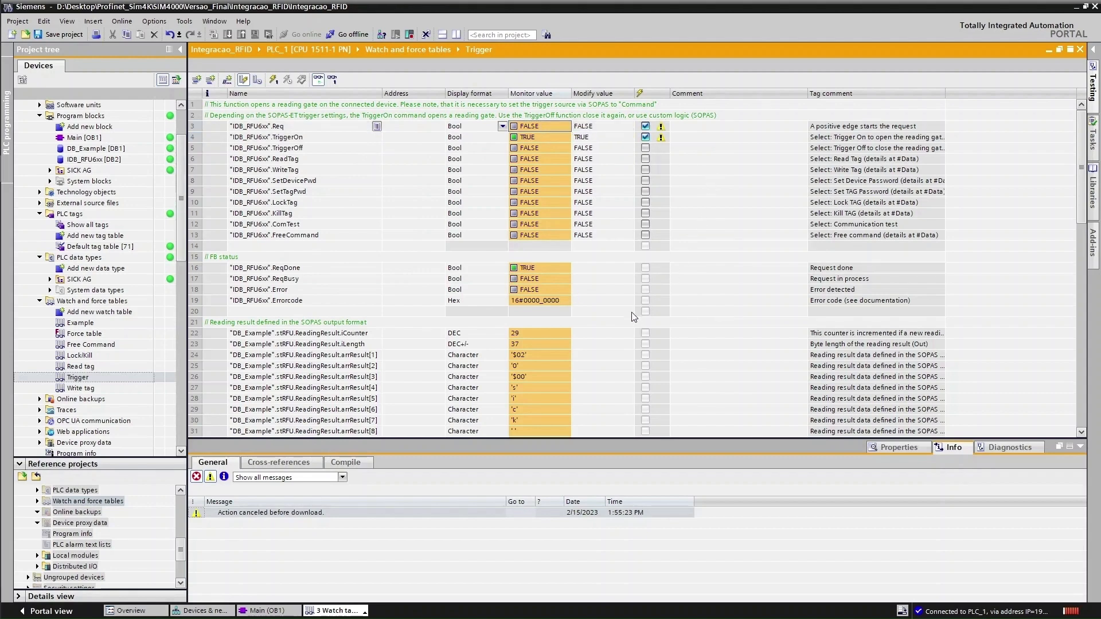
# Clear the Hercules received-data log and minimize the Hercules window
pyautogui.hotkey('alt', 'Tab')
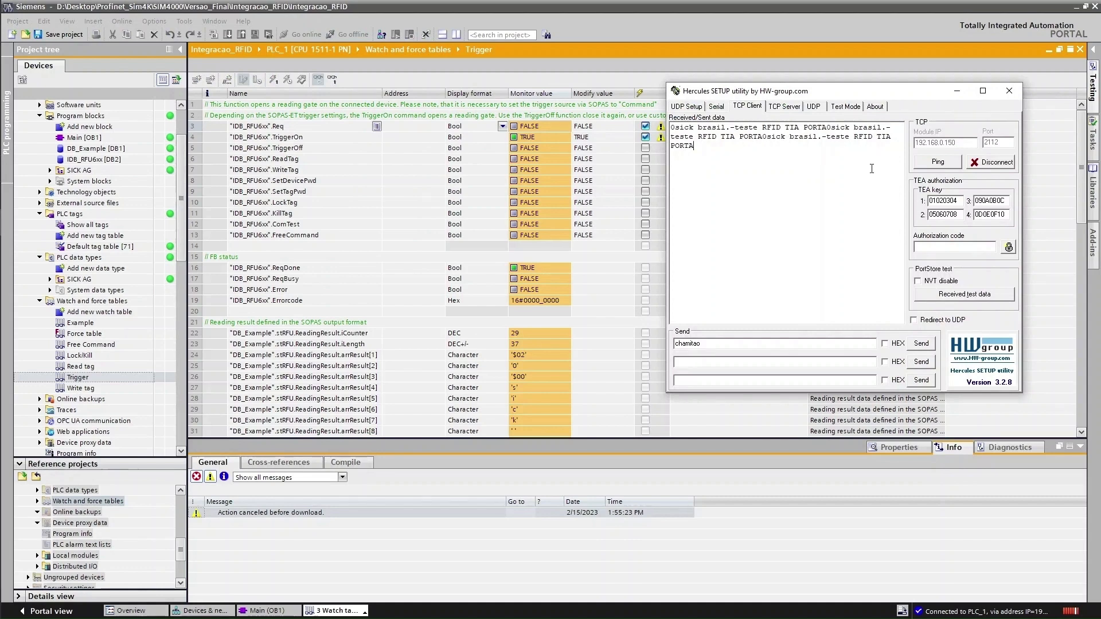
pyautogui.rightClick(738, 165)
pyautogui.click(782, 350)
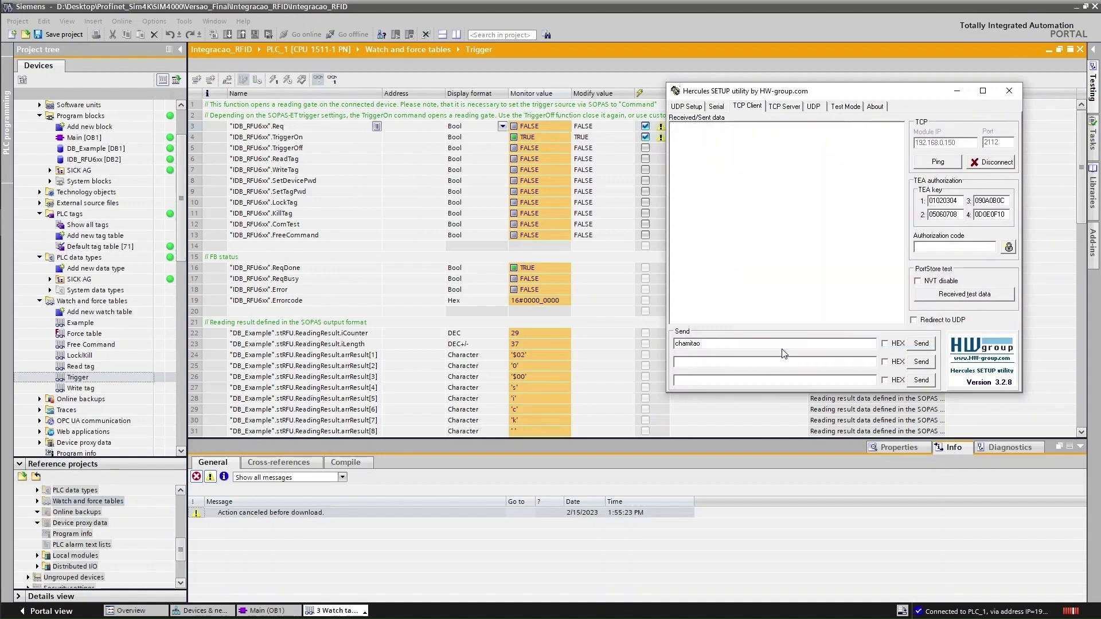
pyautogui.click(956, 93)
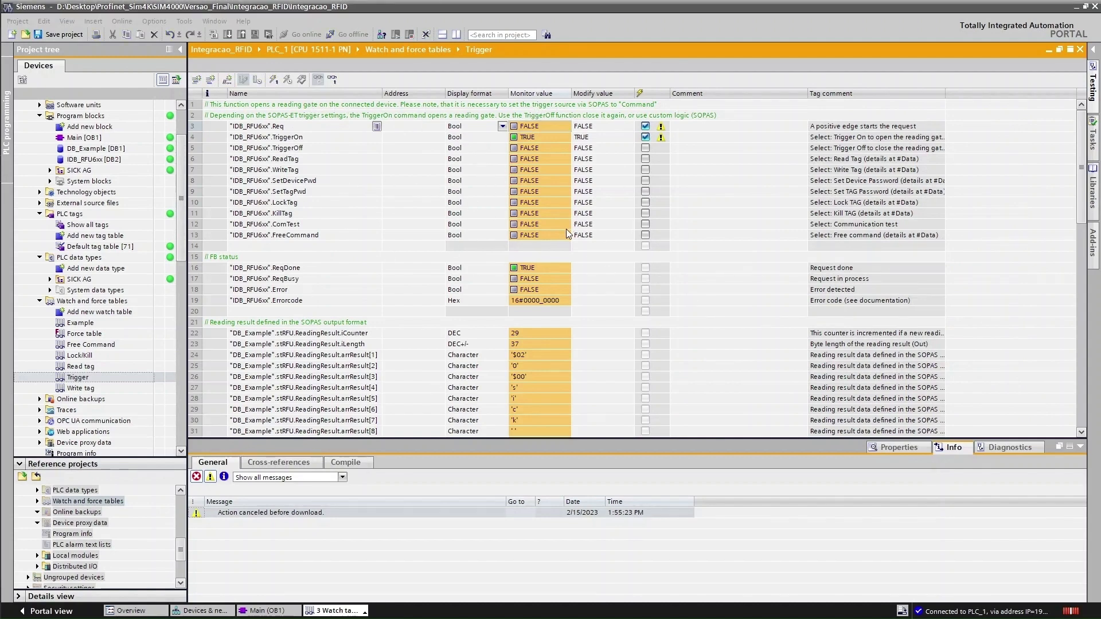
pyautogui.hotkey('alt', 'Tab')
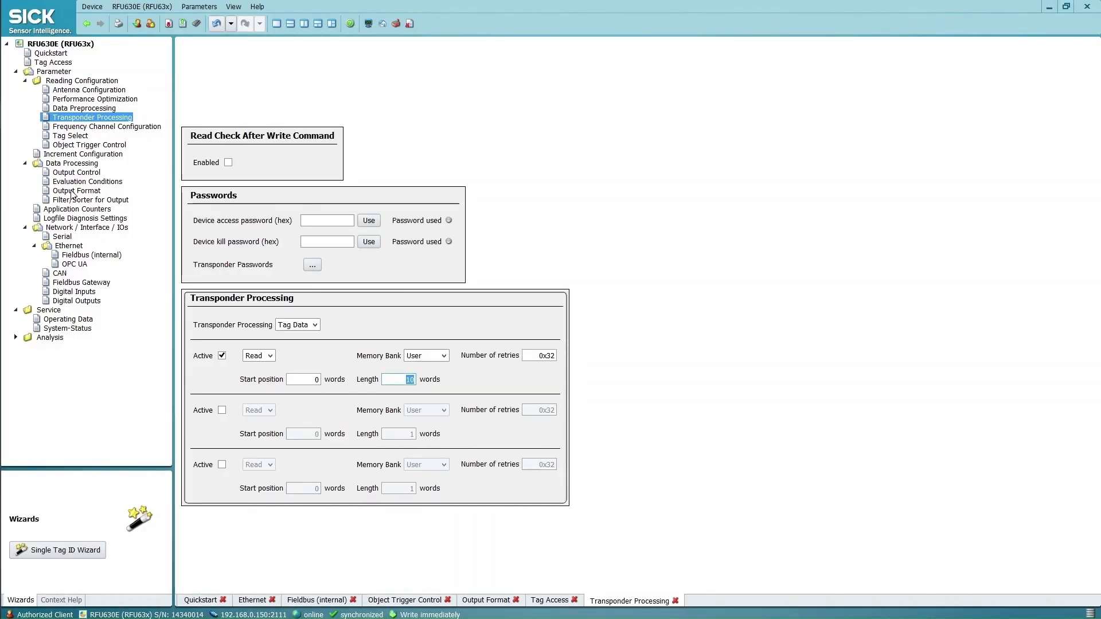
# Set the Fieldbus (internal) Profinet output to Output Format 2 and save parameters permanently to the RFU630
pyautogui.click(72, 191)
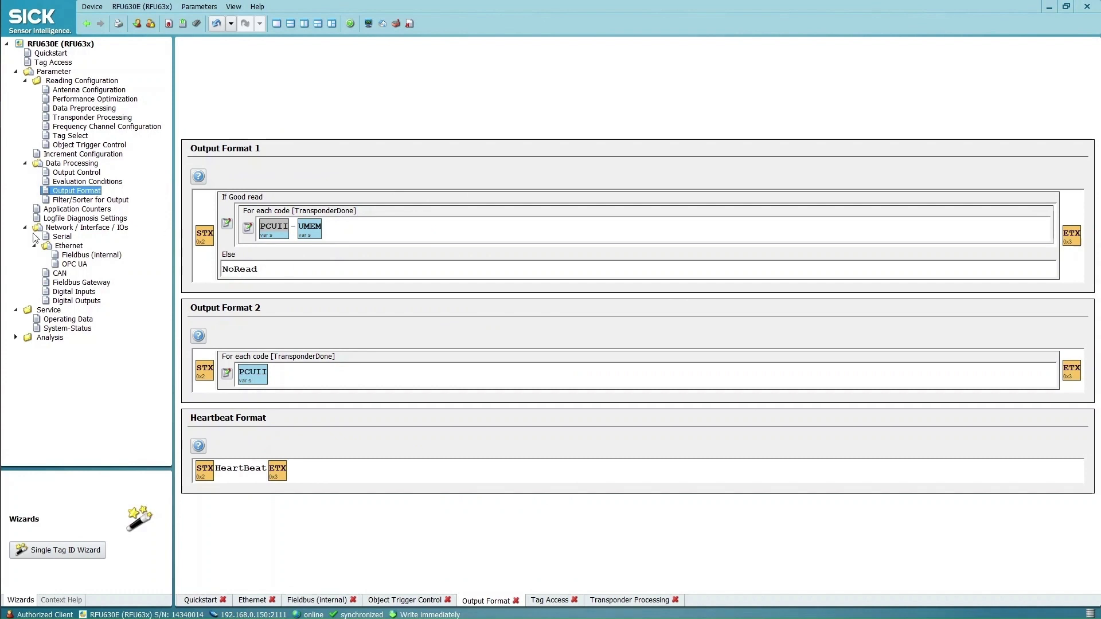
pyautogui.click(76, 256)
pyautogui.click(343, 300)
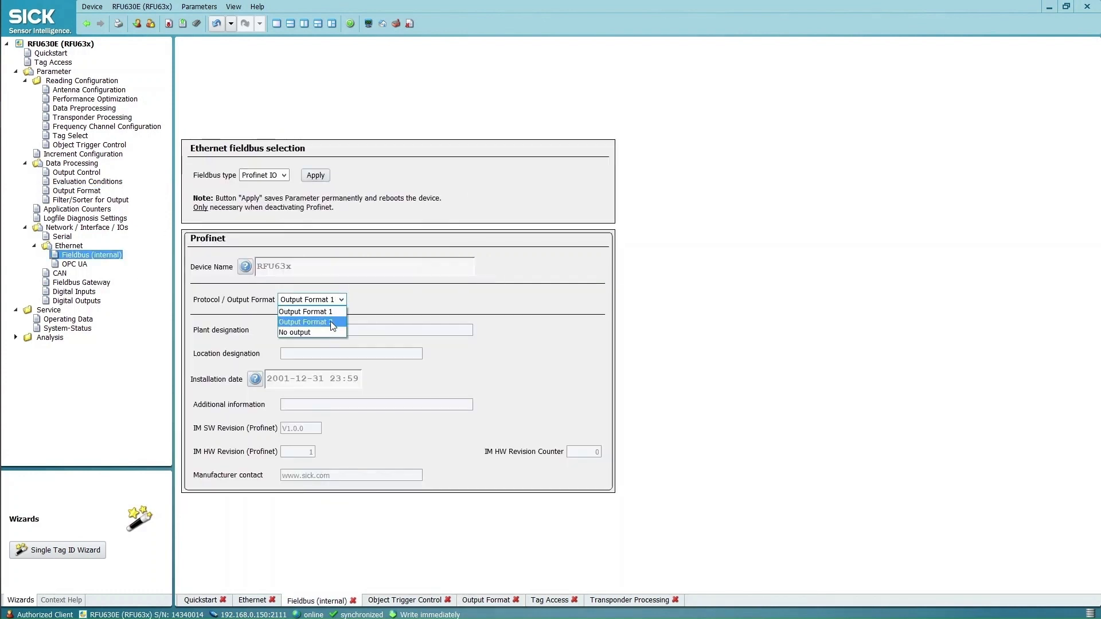
pyautogui.click(330, 322)
pyautogui.click(197, 24)
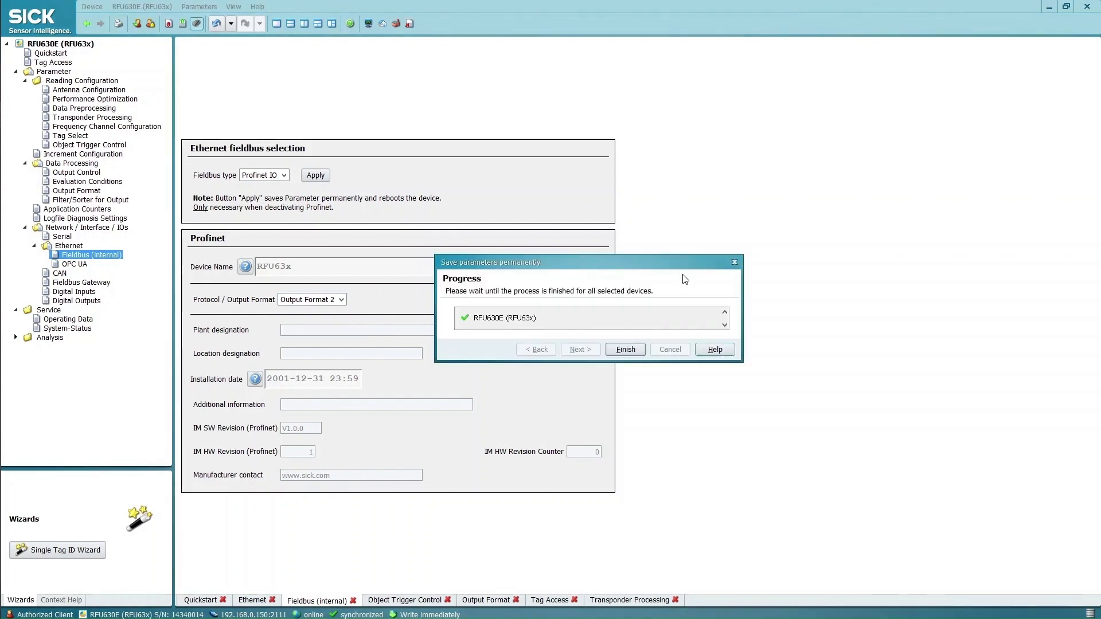
pyautogui.click(625, 350)
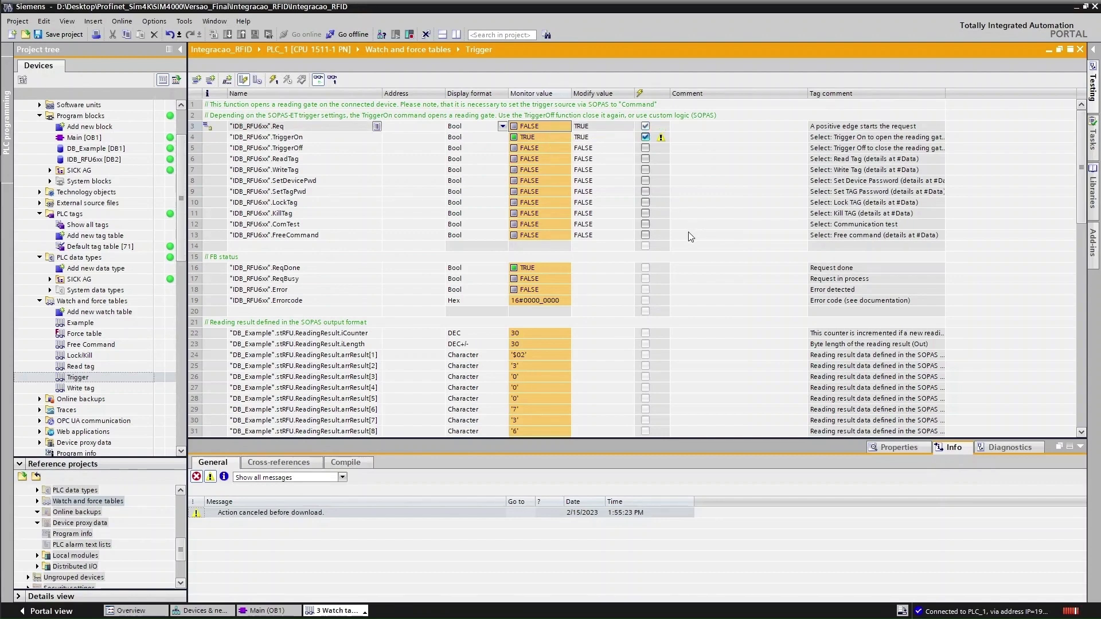
# Scroll through the watch table to review the Output Format 2 reading results
pyautogui.scroll(-3, 632, 312)
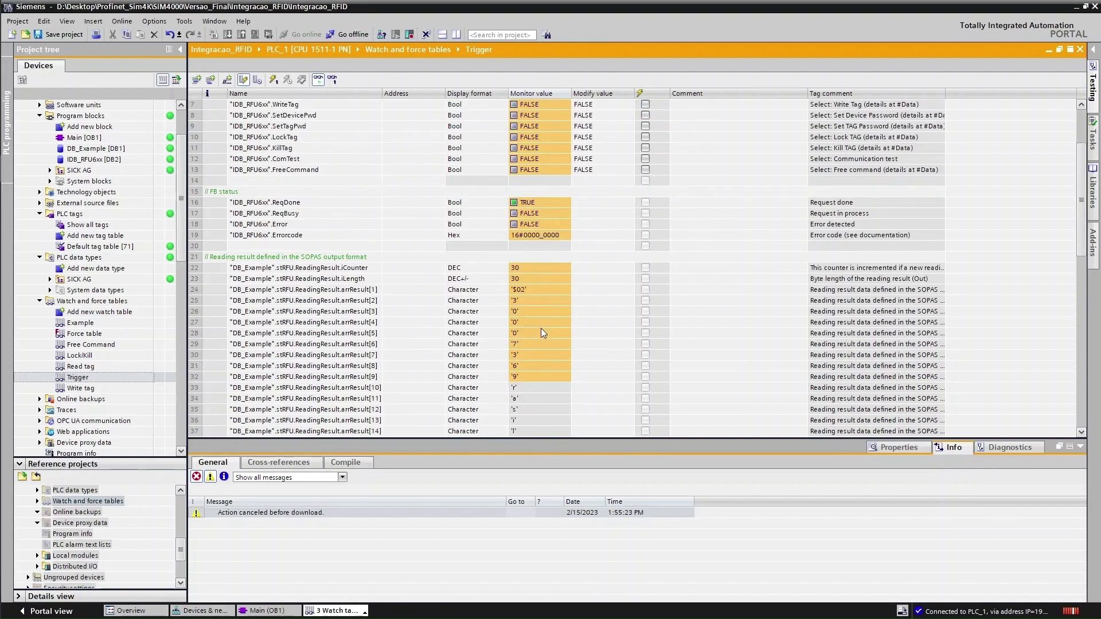
pyautogui.scroll(-5, 520, 278)
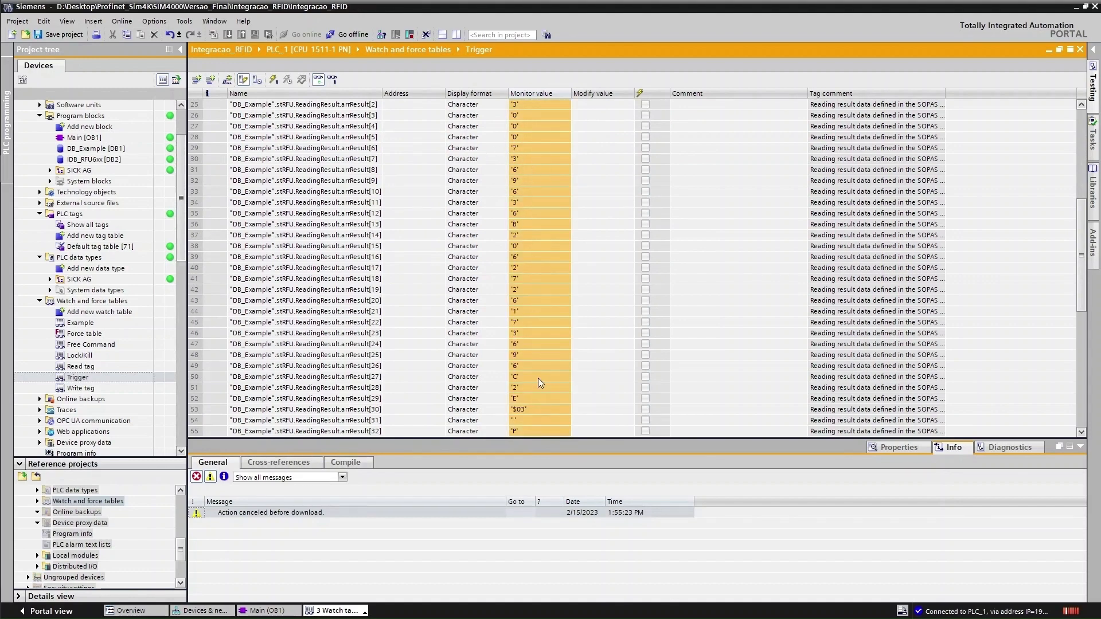
pyautogui.scroll(2, 538, 383)
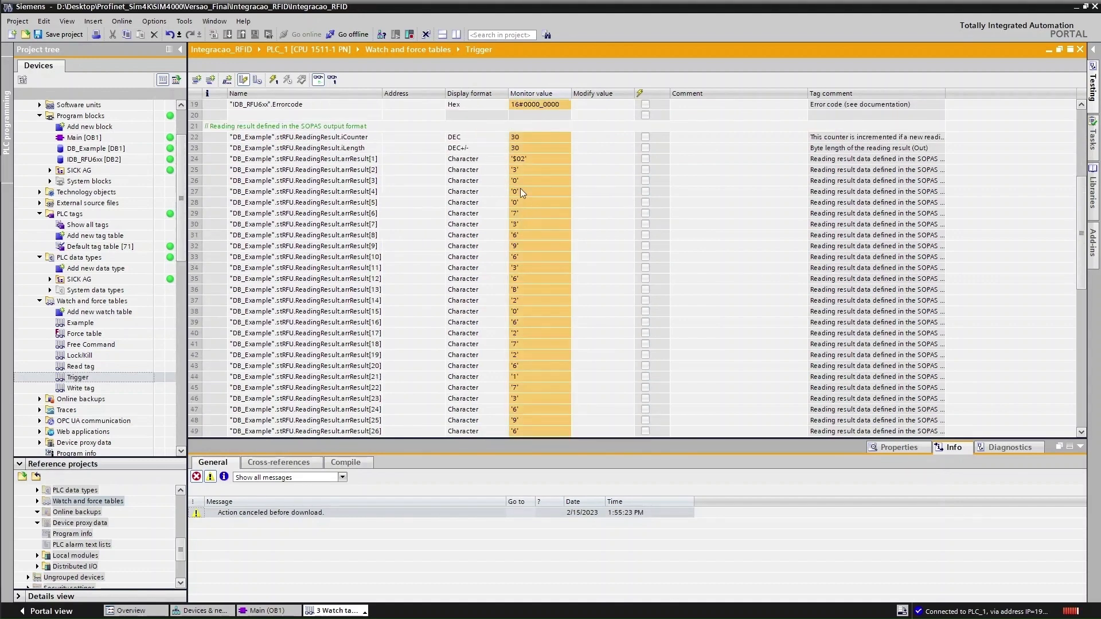
pyautogui.scroll(4, 556, 381)
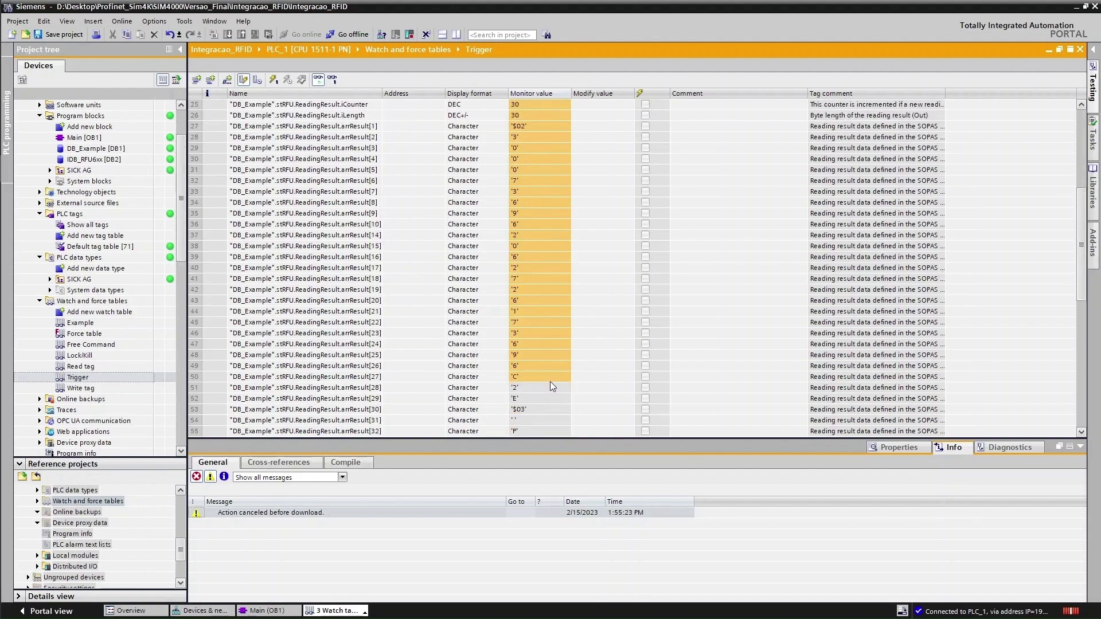
pyautogui.hotkey('alt', 'Tab')
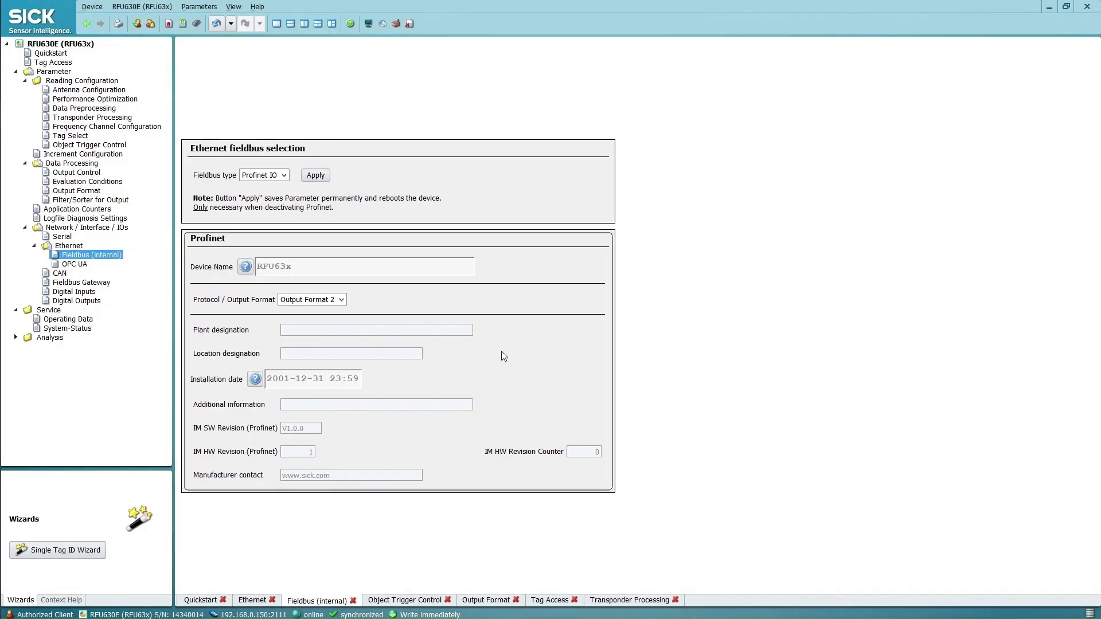
# Switch the Profinet output back to Output Format 1 and save it permanently to the reader
pyautogui.click(341, 300)
pyautogui.click(340, 310)
pyautogui.click(197, 26)
pyautogui.click(630, 349)
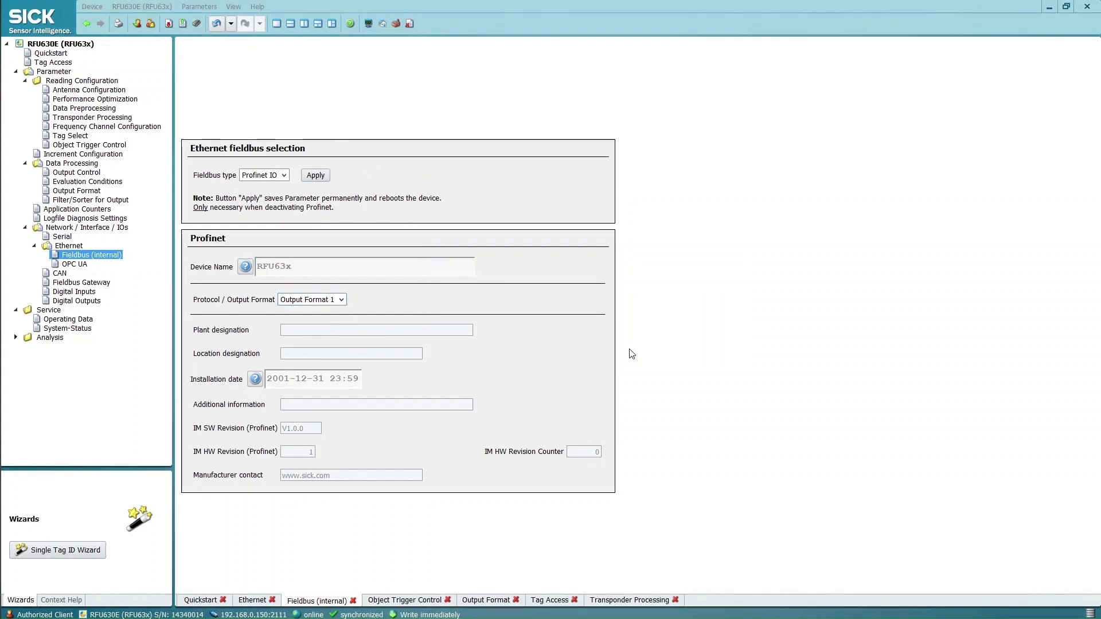
pyautogui.hotkey('alt', 'Tab')
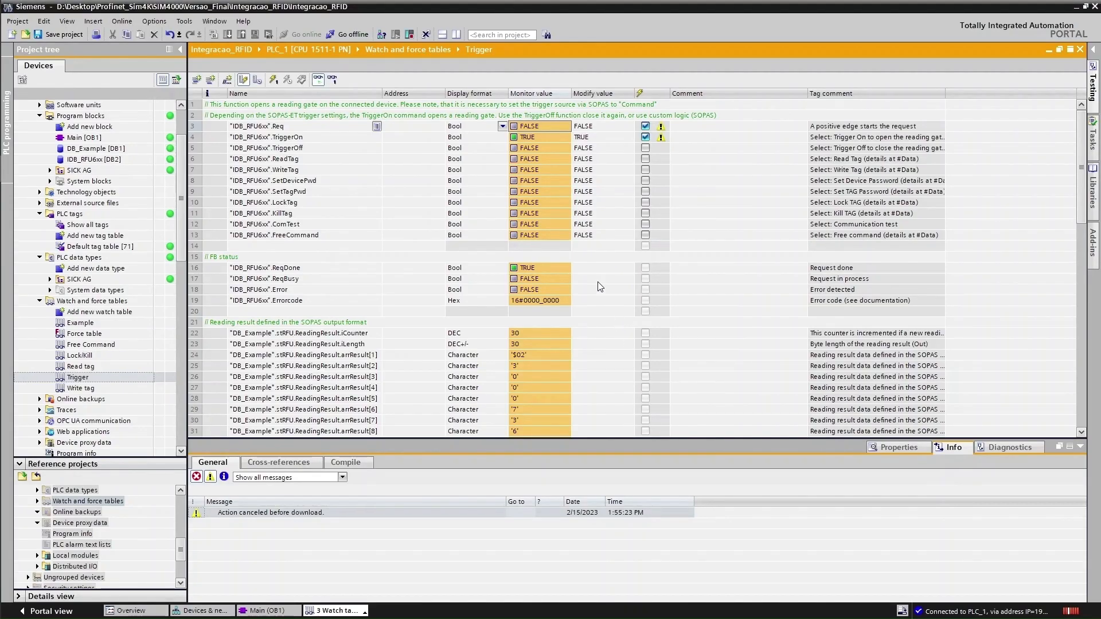
# Toggle Req to fire a new read and scroll the watch table to check the tag text as characters
pyautogui.doubleClick(540, 127)
pyautogui.doubleClick(540, 127)
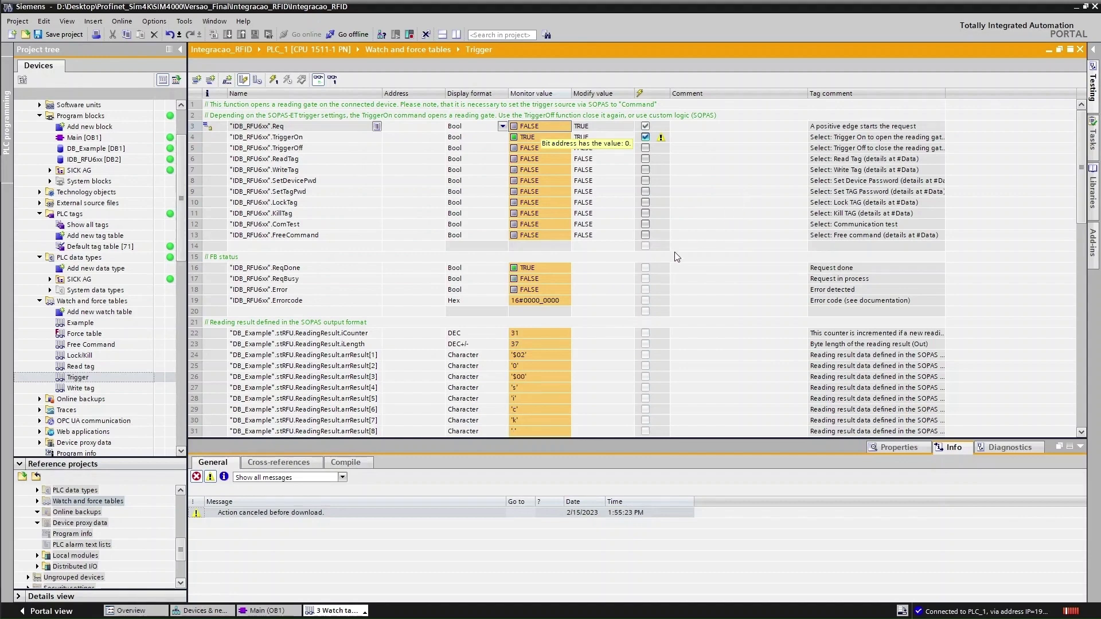
pyautogui.scroll(-8, 535, 350)
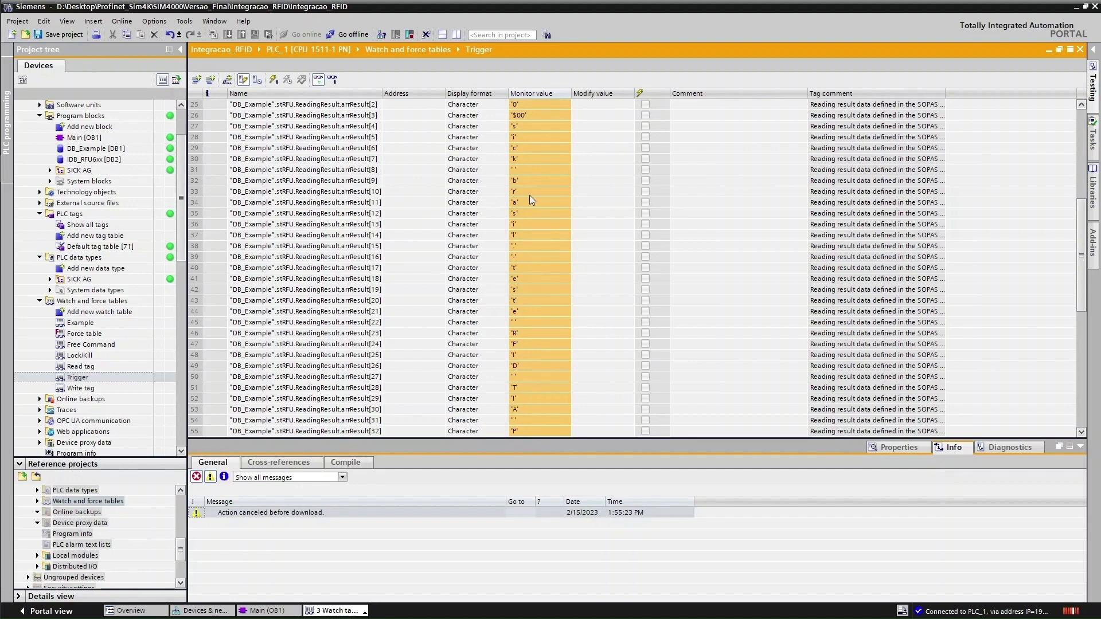
pyautogui.scroll(-2, 533, 211)
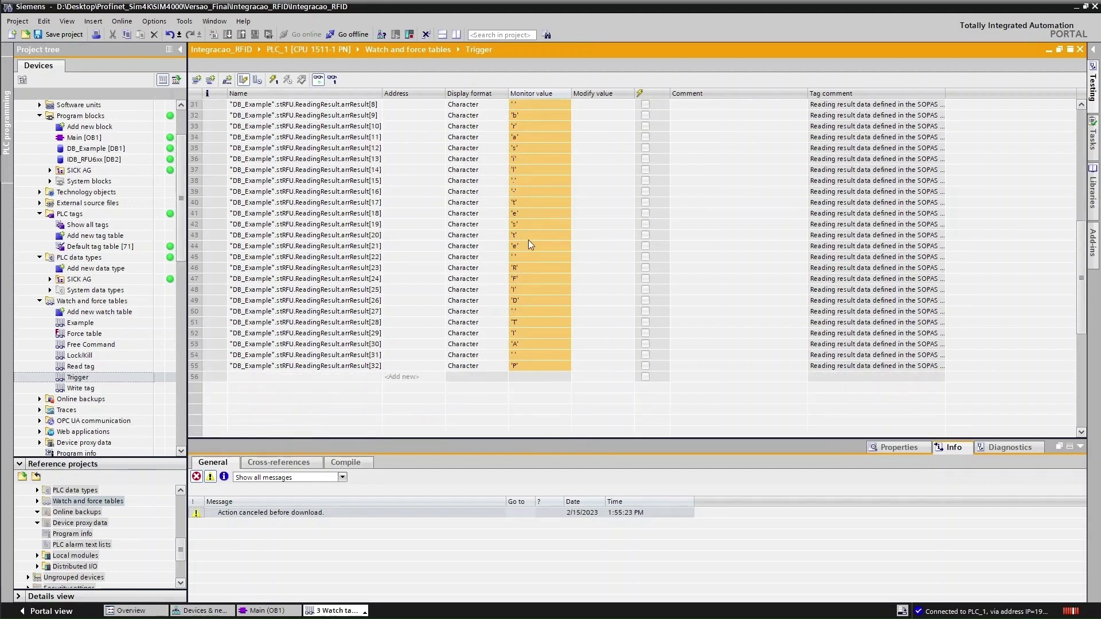
pyautogui.scroll(6, 538, 253)
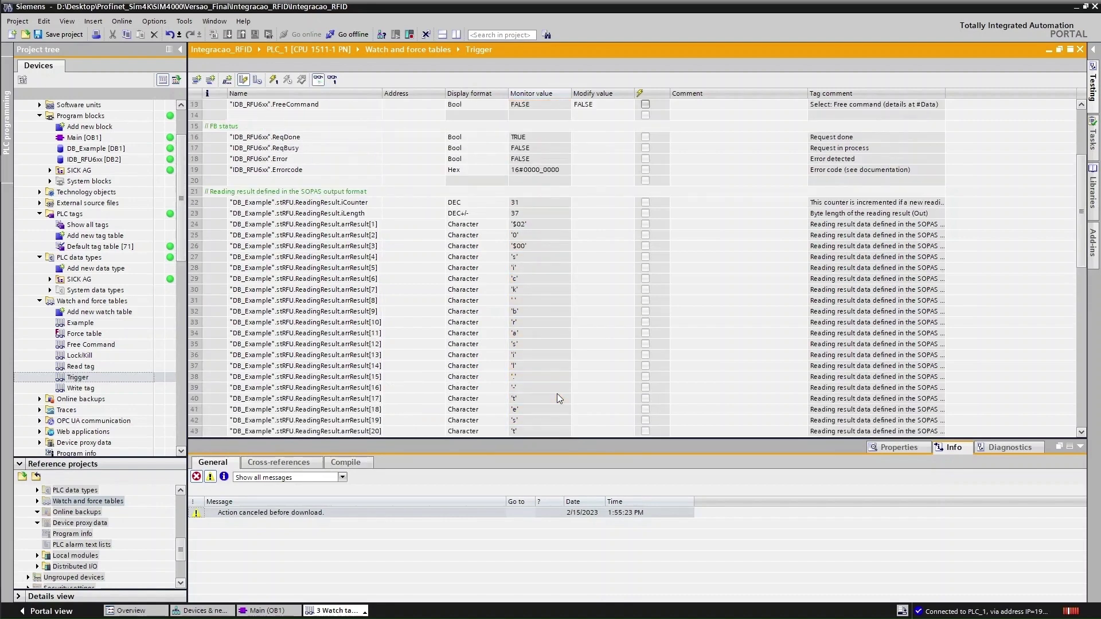
pyautogui.scroll(4, 551, 341)
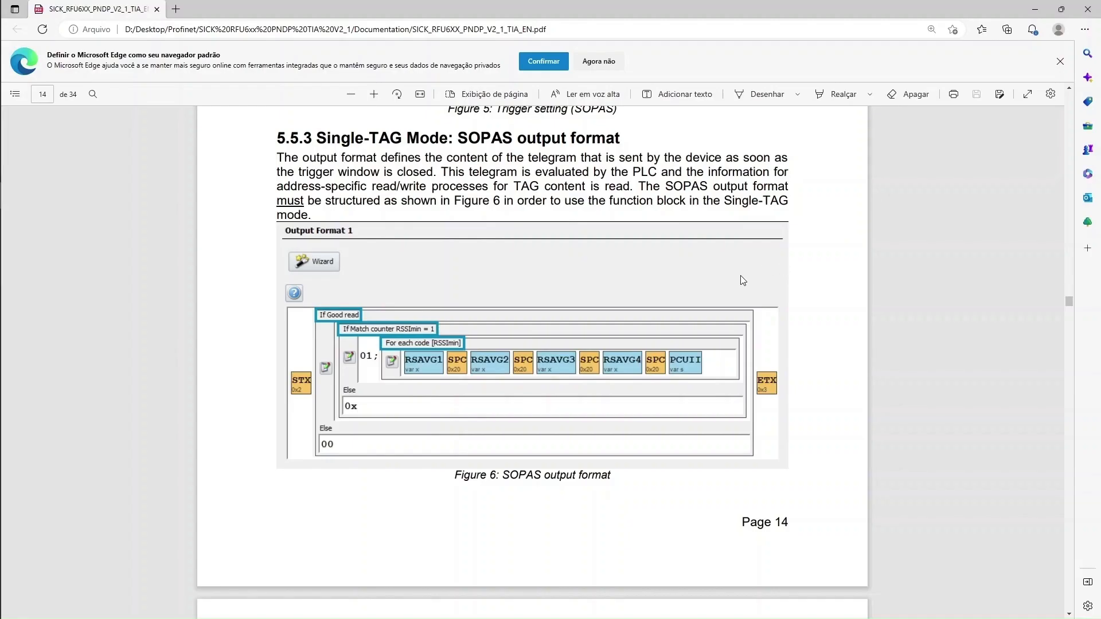
pyautogui.moveTo(1, 238)
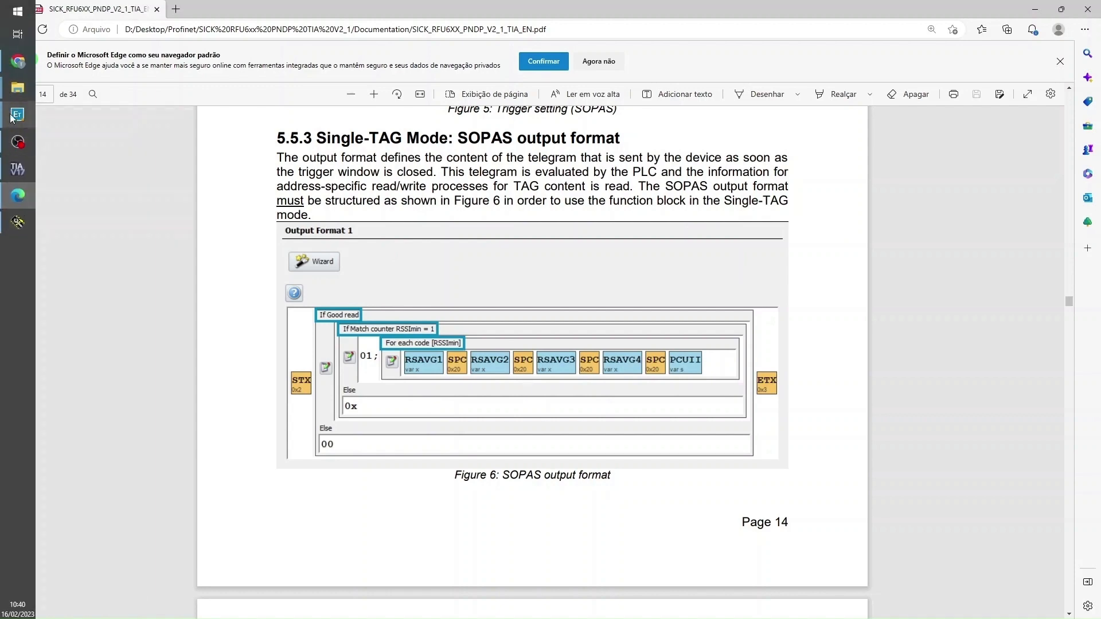
pyautogui.click(19, 167)
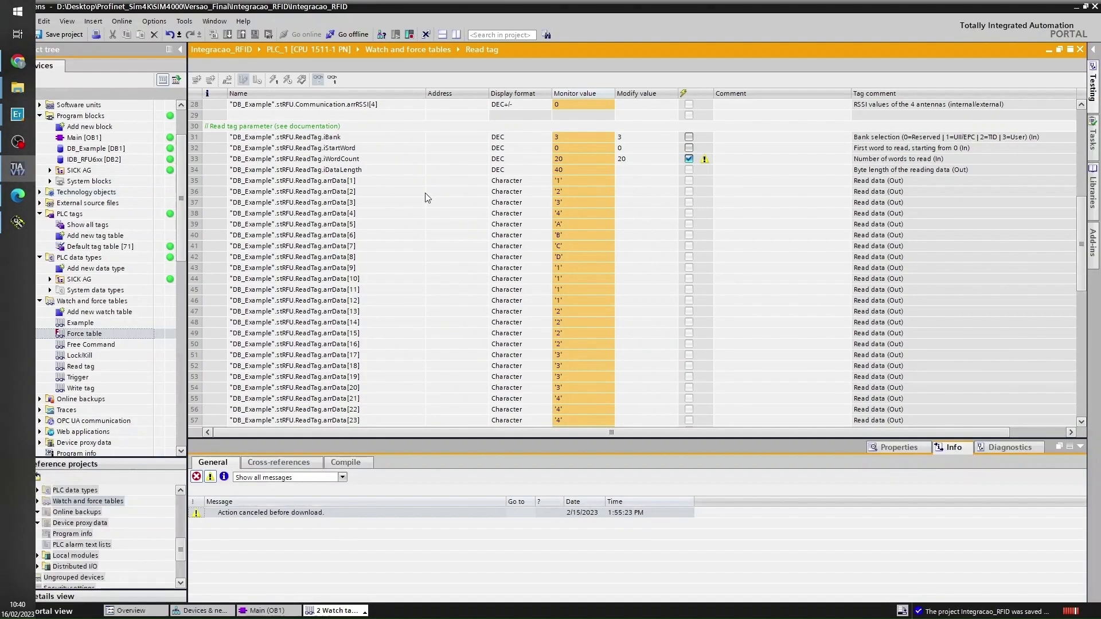
# In the Read tag watch table, modify the ReadTag request bit to 0
pyautogui.click(93, 368)
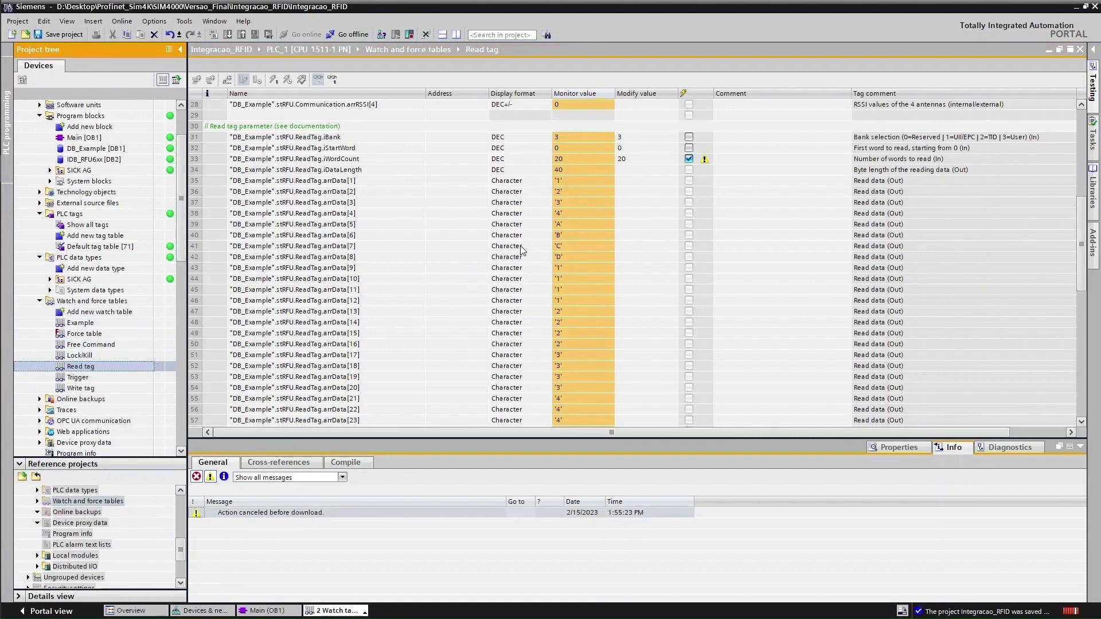
pyautogui.scroll(9, 476, 252)
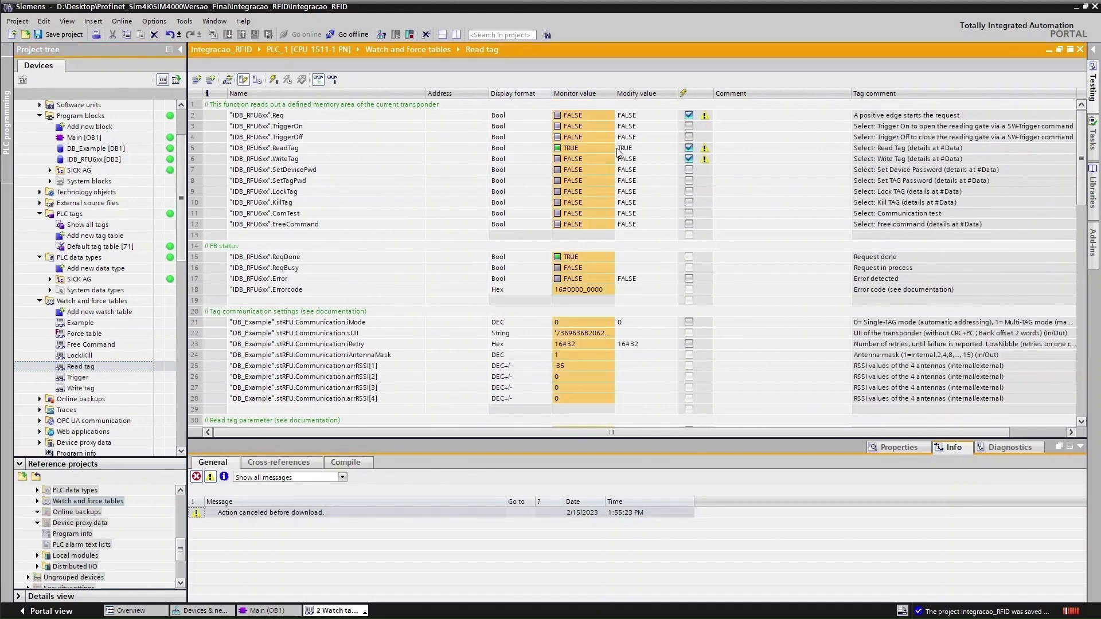
pyautogui.rightClick(573, 149)
pyautogui.moveTo(660, 159)
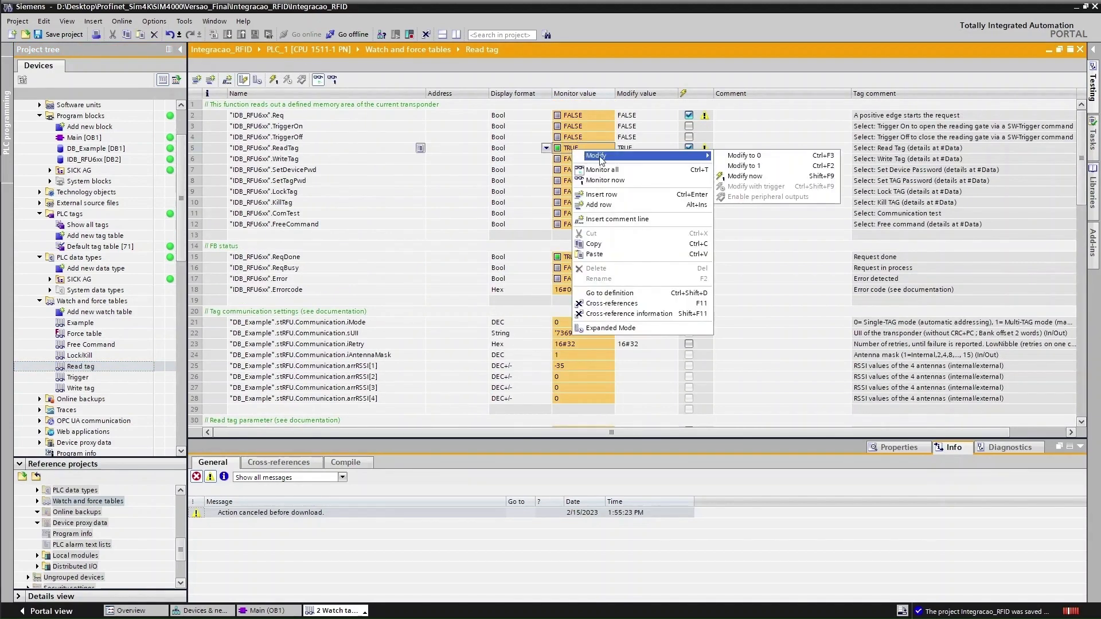
pyautogui.click(755, 159)
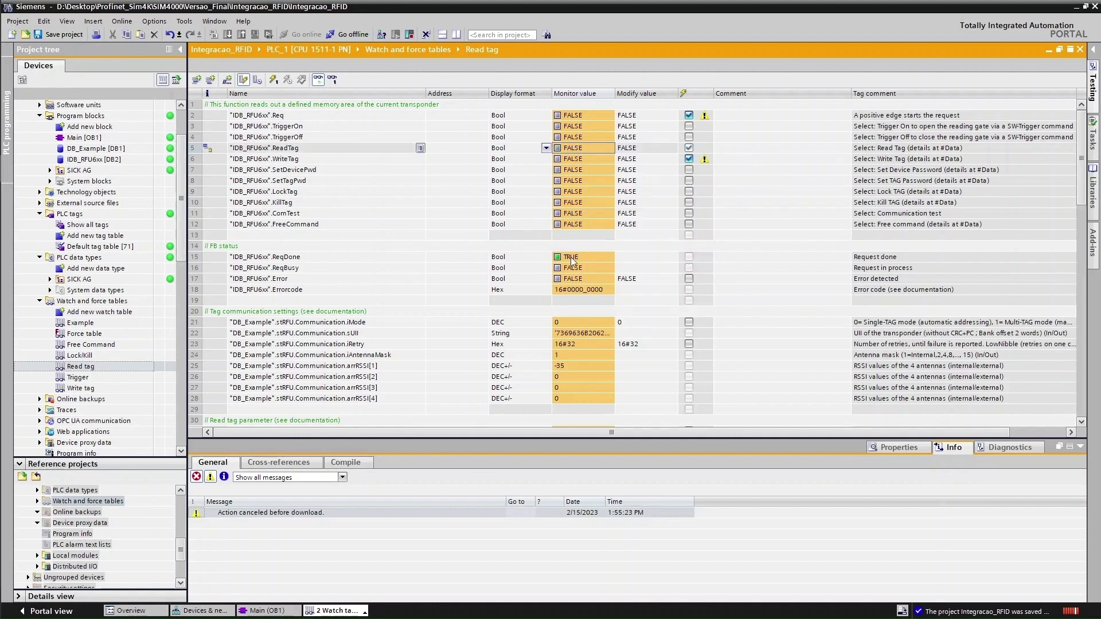
pyautogui.scroll(-4, 580, 251)
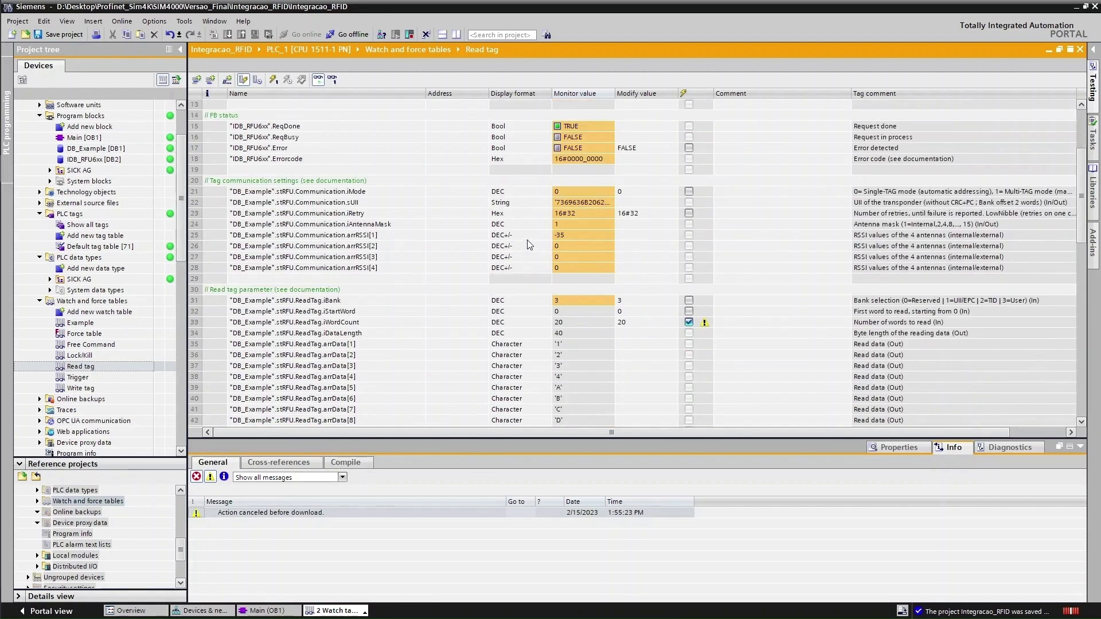
# Open the Write tag watch table from the project tree
pyautogui.click(80, 388)
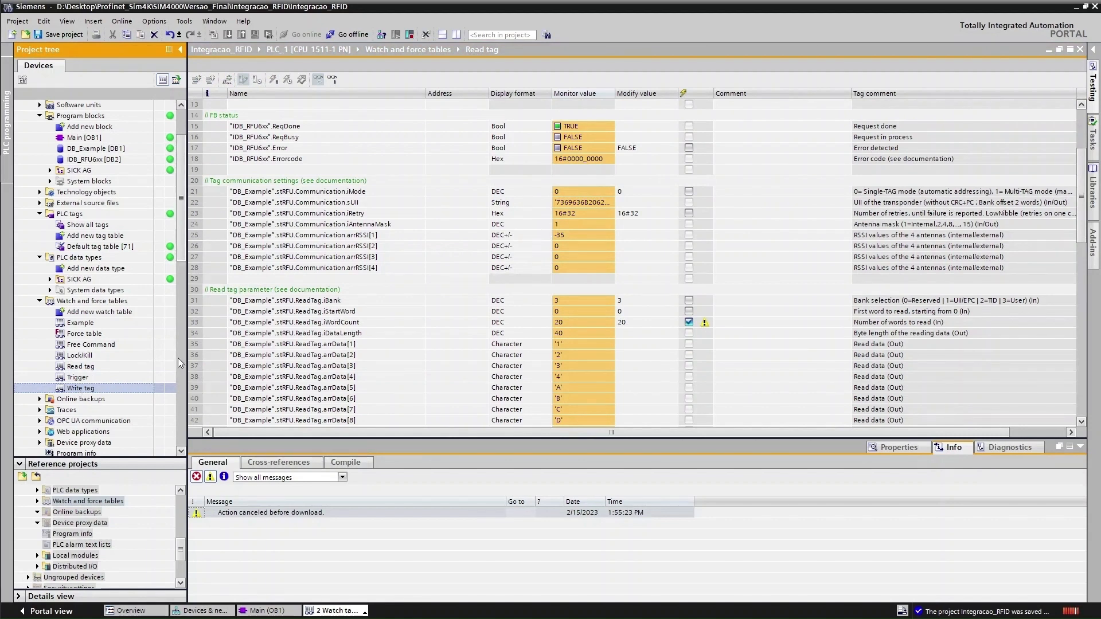
pyautogui.doubleClick(83, 367)
pyautogui.click(88, 370)
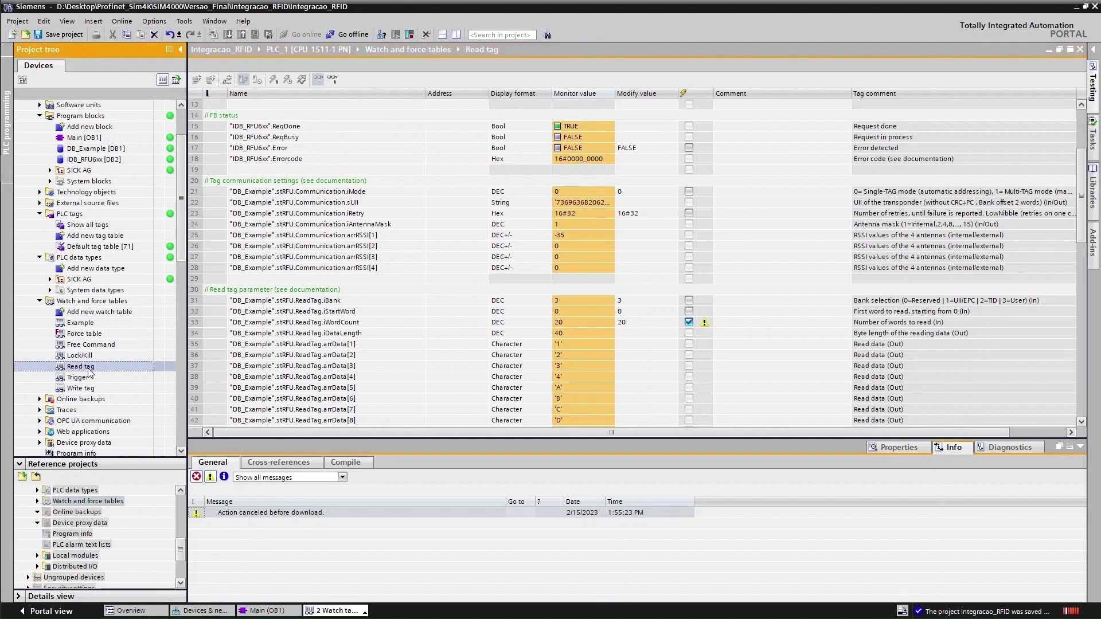
pyautogui.doubleClick(83, 388)
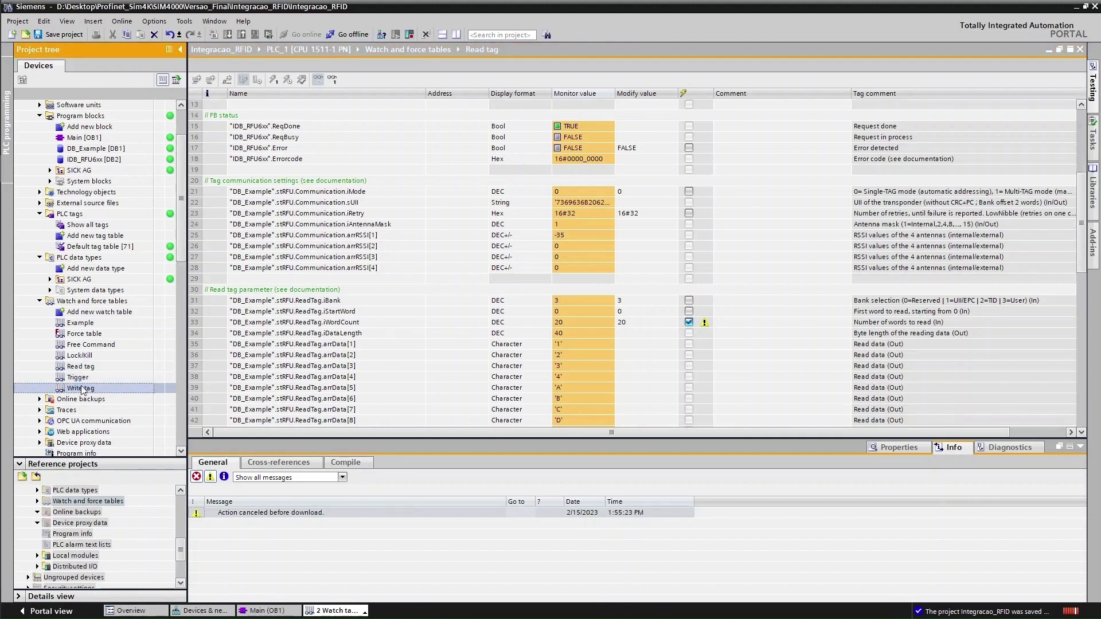
pyautogui.scroll(6, 359, 129)
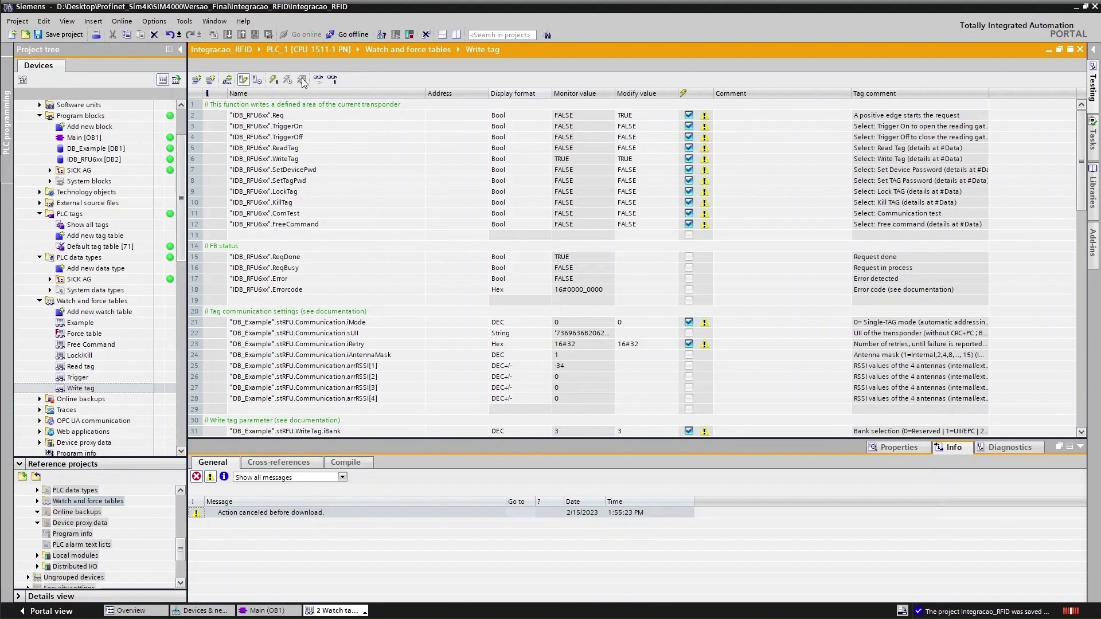
# Toggle Monitor all on and off to check the Write tag table's live values
pyautogui.rightClick(582, 158)
pyautogui.click(648, 150)
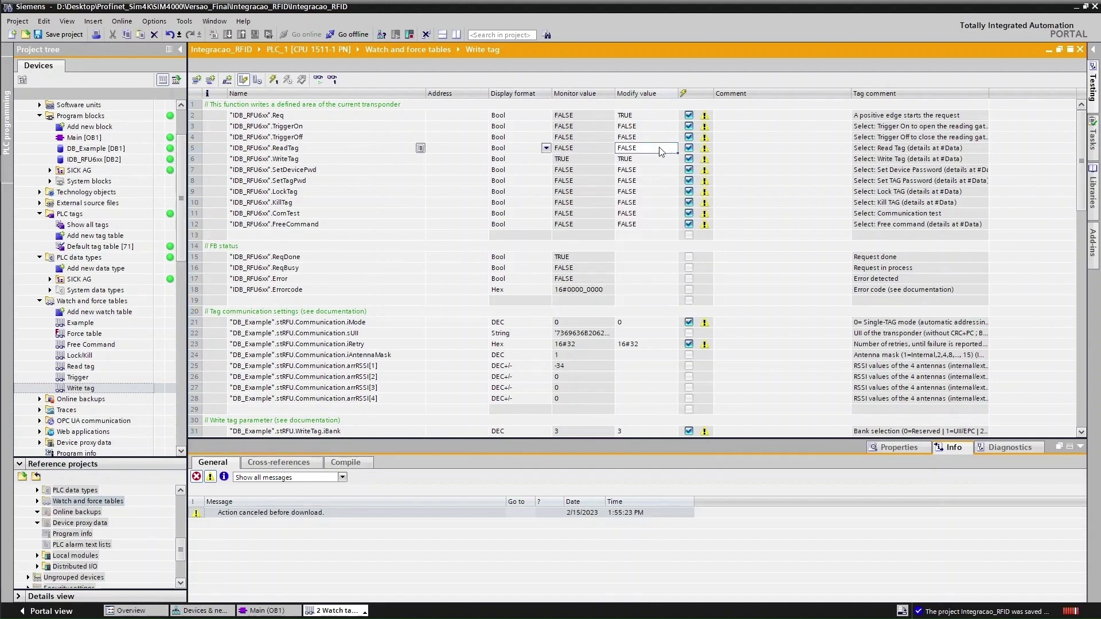
pyautogui.click(662, 148)
pyautogui.click(317, 80)
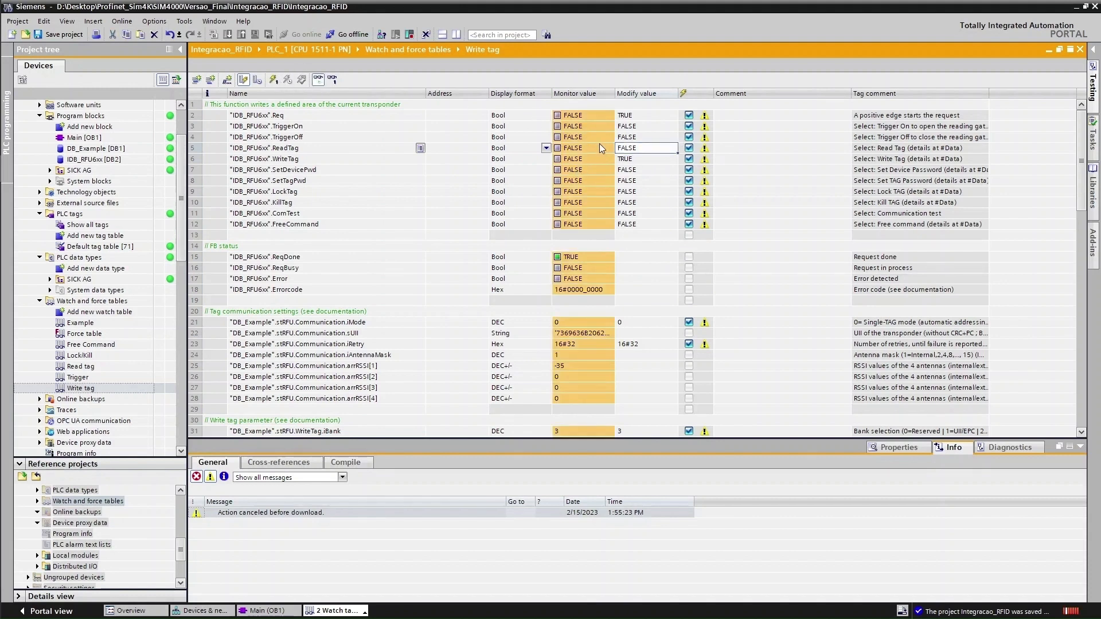
pyautogui.click(318, 80)
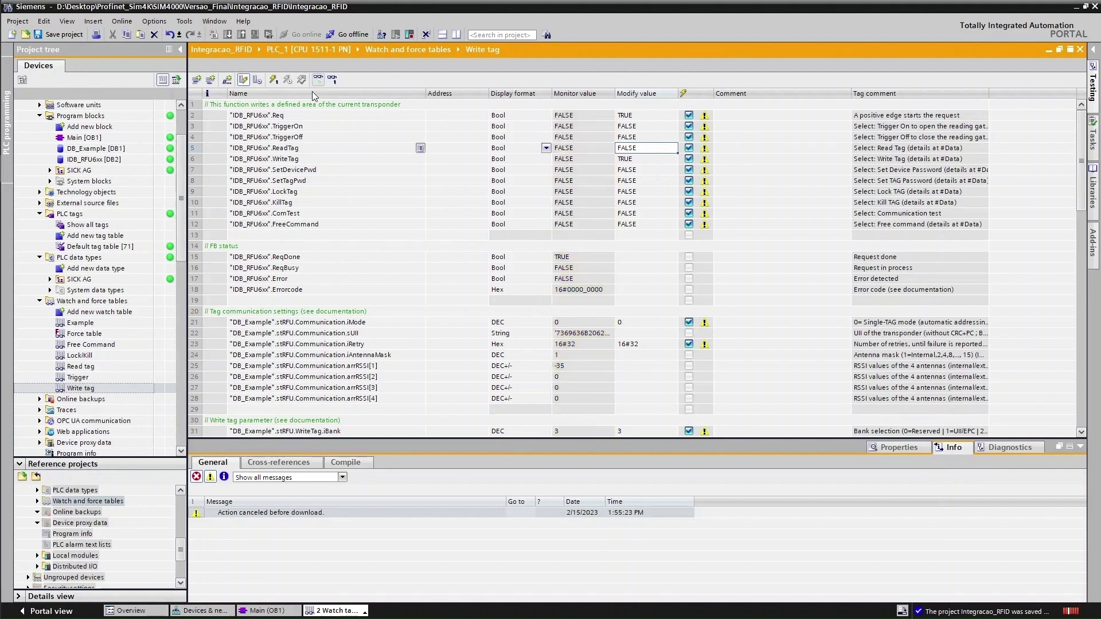
# Open the Read tag watch table and start monitoring its live values
pyautogui.doubleClick(92, 367)
pyautogui.click(318, 80)
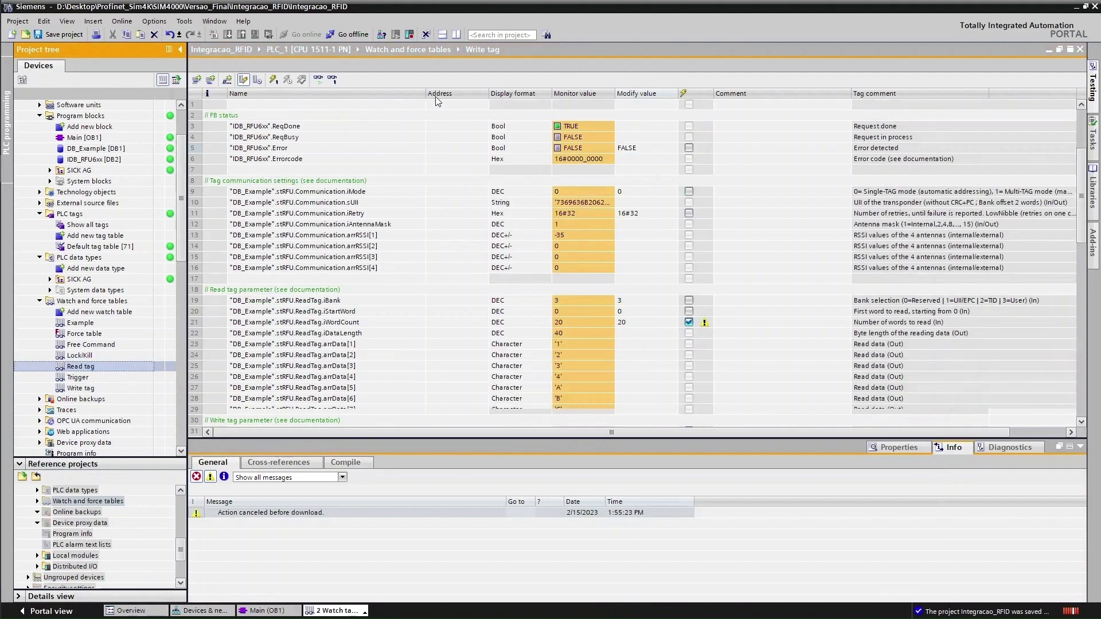
pyautogui.scroll(4, 539, 171)
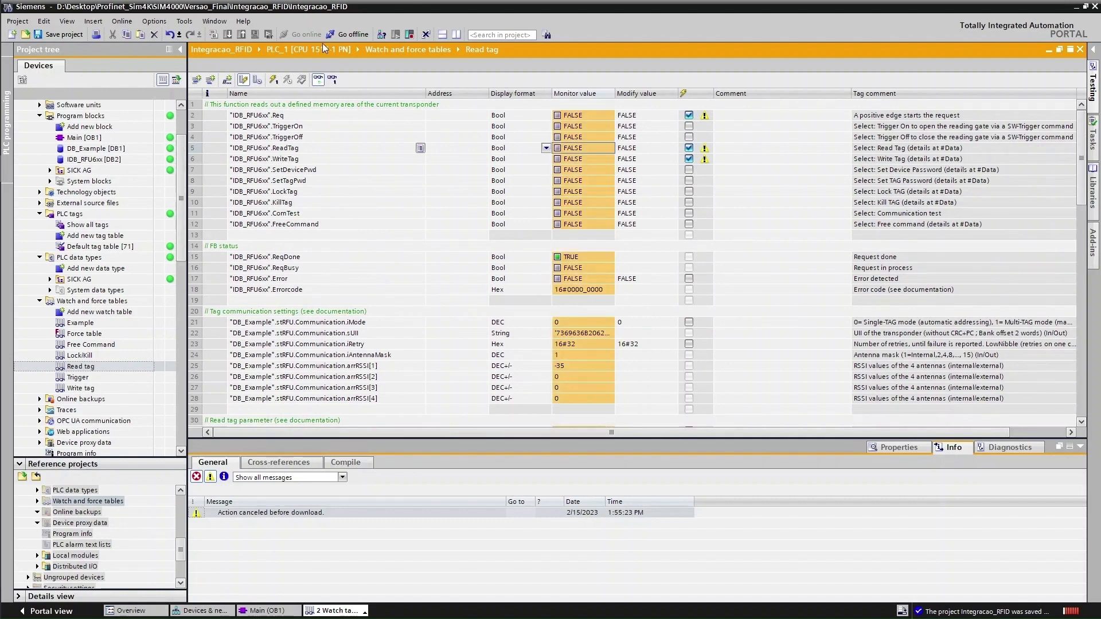
# Stop live monitoring, then open the Trigger watch table and scroll to the ReadingResult character rows
pyautogui.click(318, 80)
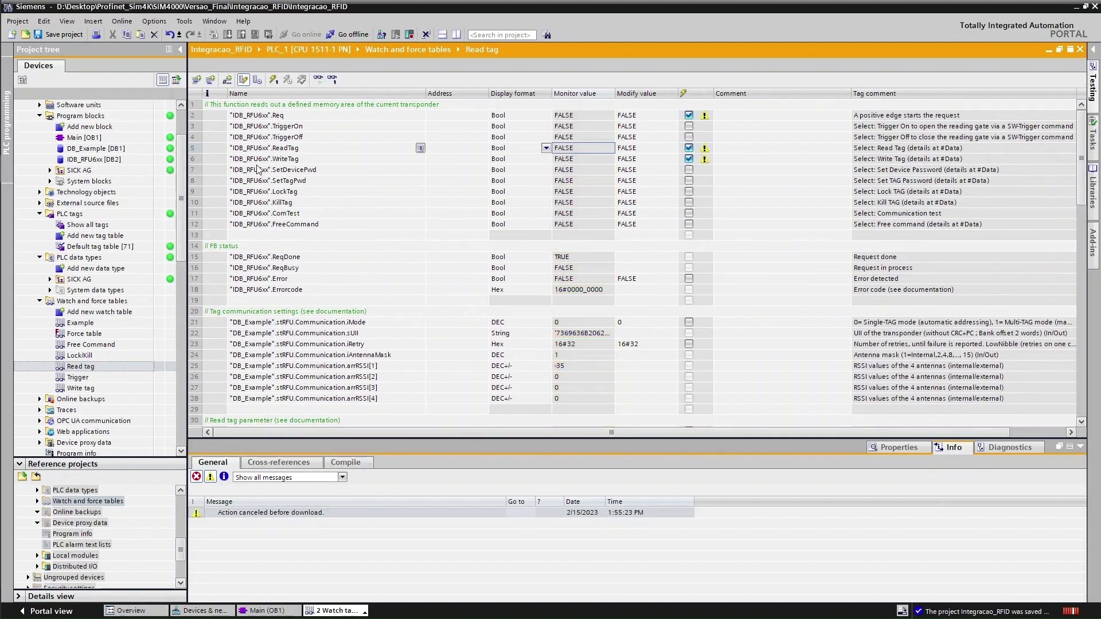
pyautogui.click(77, 378)
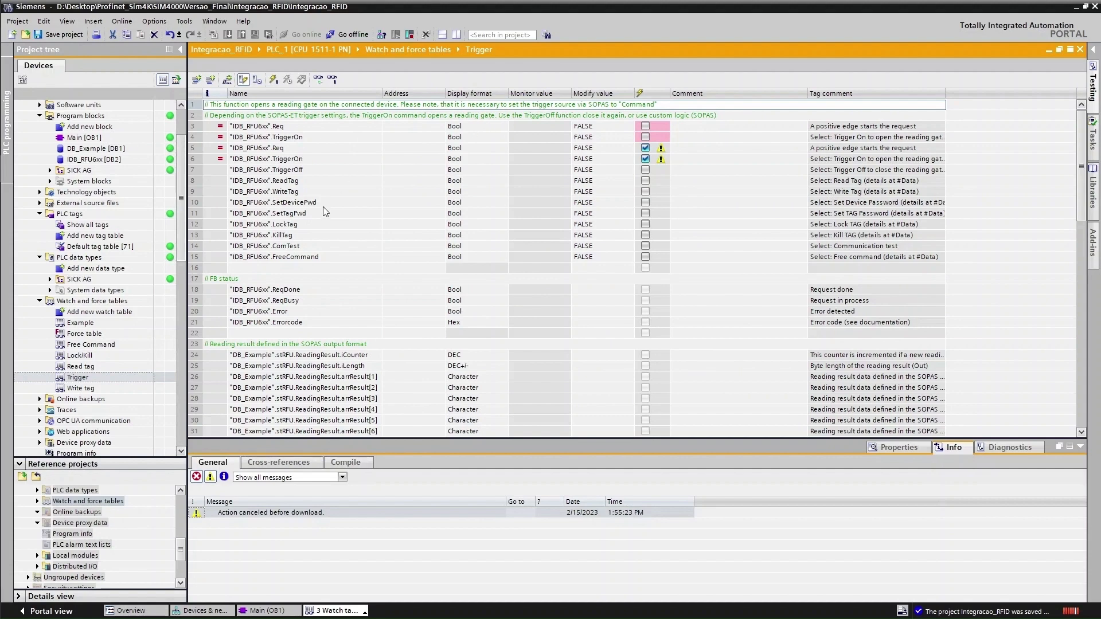
pyautogui.scroll(-1, 591, 191)
pyautogui.scroll(-4, 591, 191)
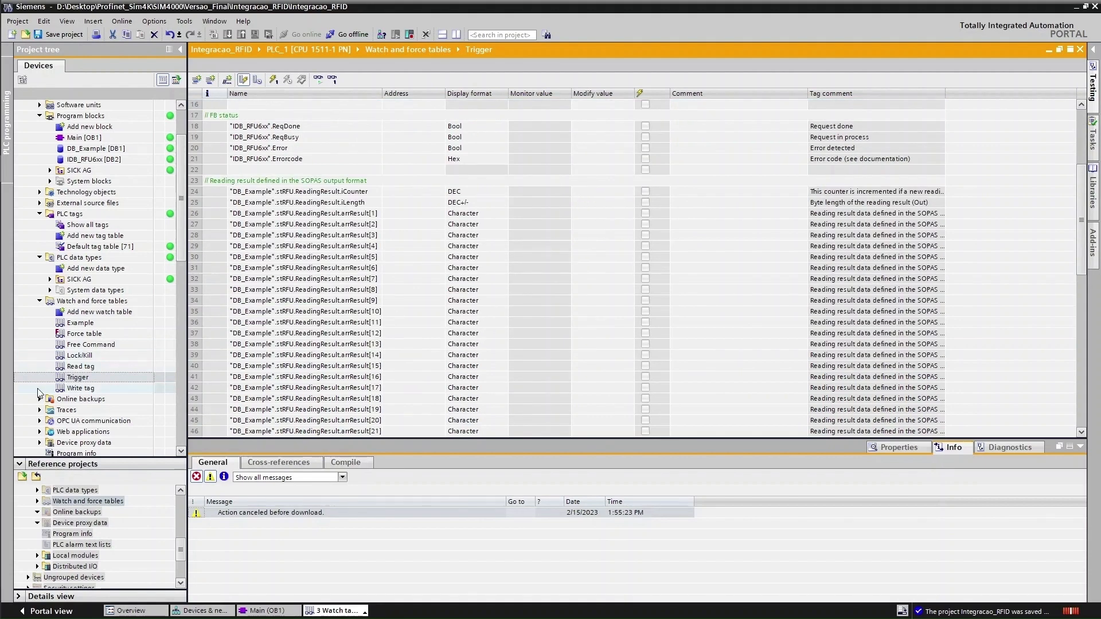
pyautogui.doubleClick(74, 391)
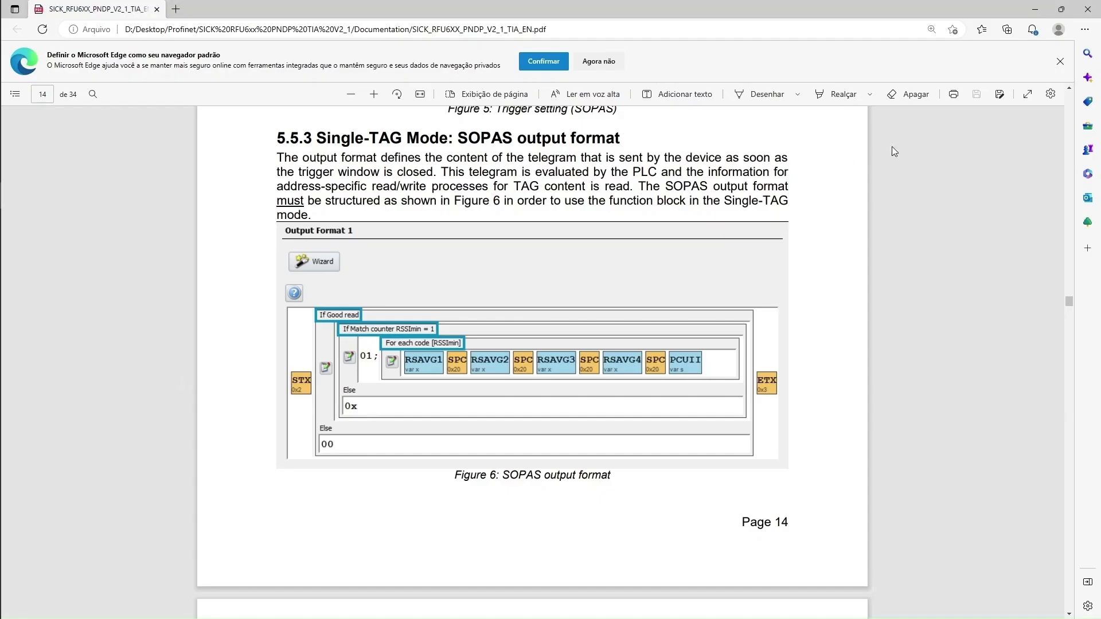
# Jump to page 31 of the manual and highlight the OB1 example wiring and hardware configuration sentences
pyautogui.moveTo(1069, 302); pyautogui.dragTo(1064, 553)
pyautogui.scroll(-2, 508, 314)
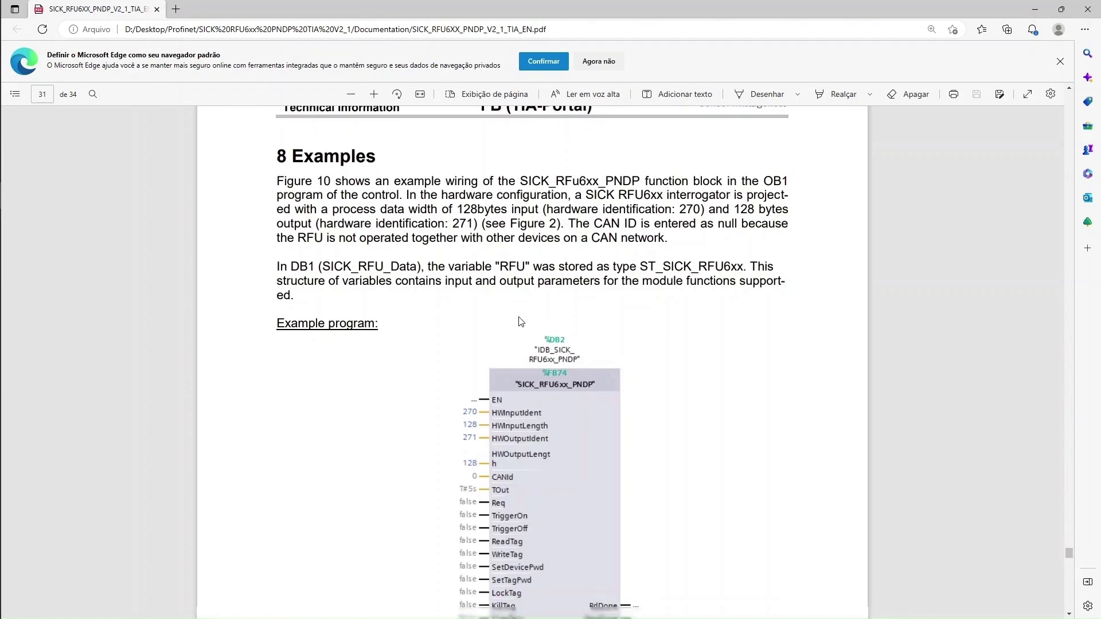
pyautogui.scroll(2, 310, 241)
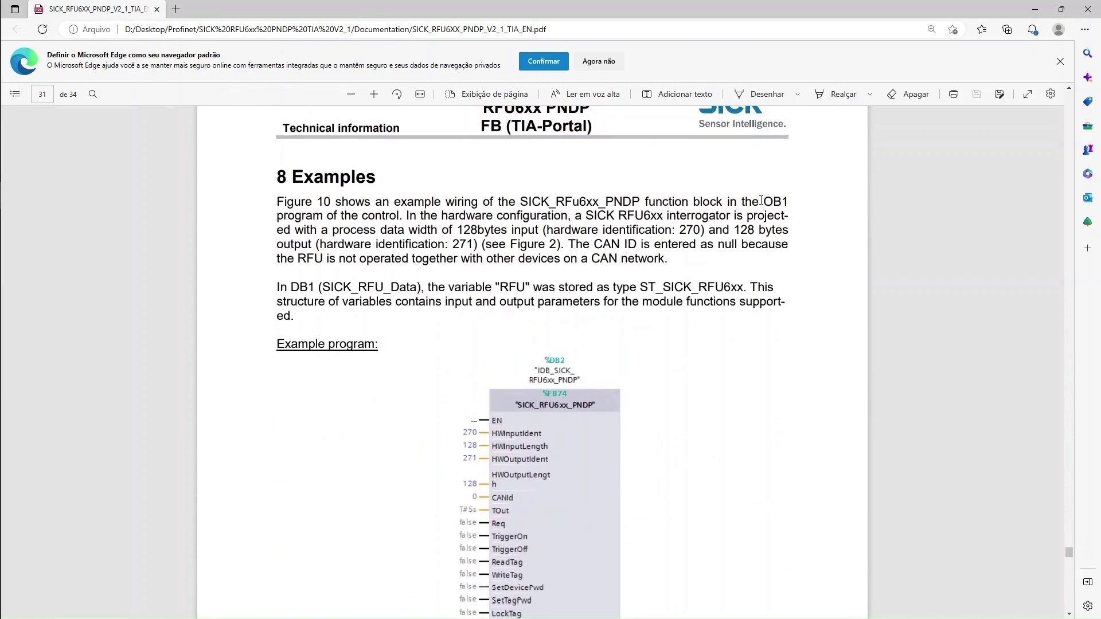
pyautogui.moveTo(787, 201); pyautogui.dragTo(441, 202)
pyautogui.moveTo(376, 216); pyautogui.dragTo(467, 216)
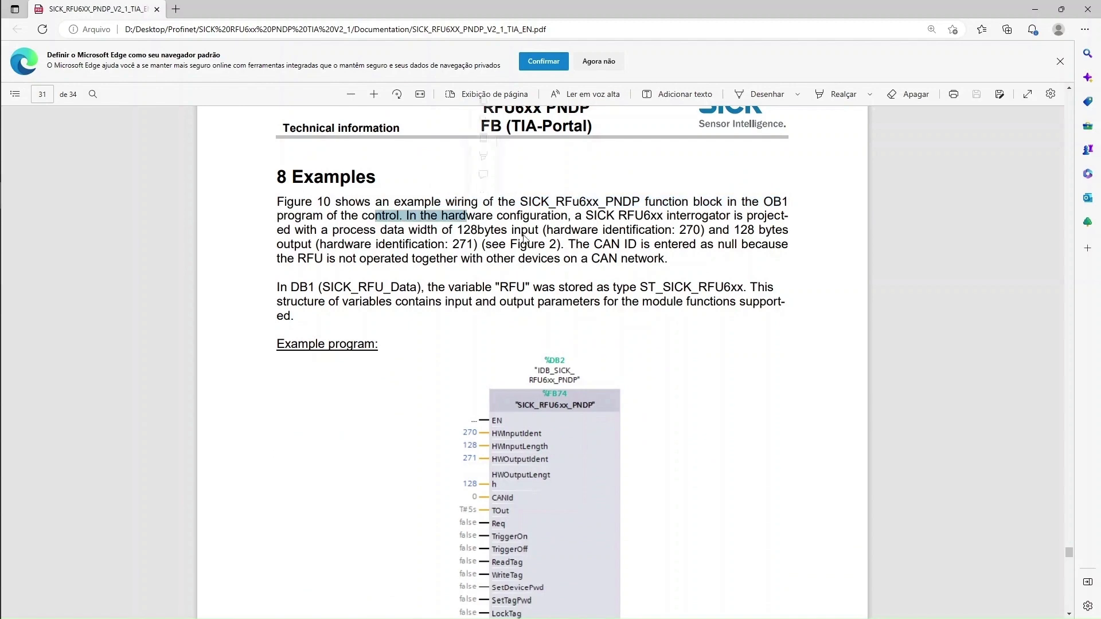
# Scroll to section 8.1 Reading transponder content and select the text stating Communication.iMode = 0
pyautogui.scroll(-8, 496, 285)
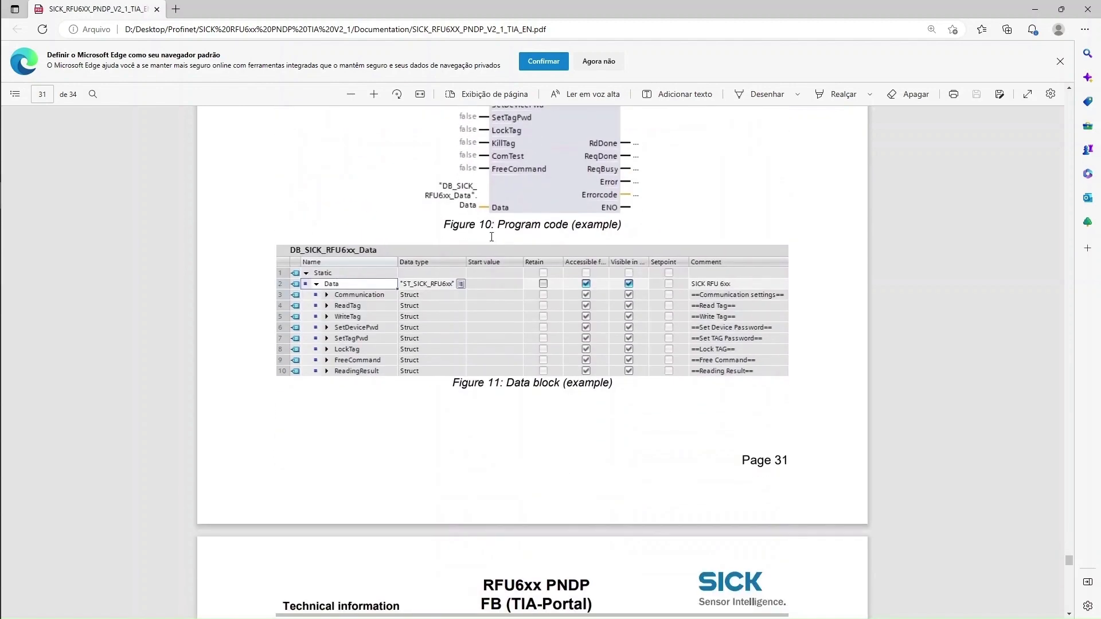
pyautogui.scroll(-8, 400, 335)
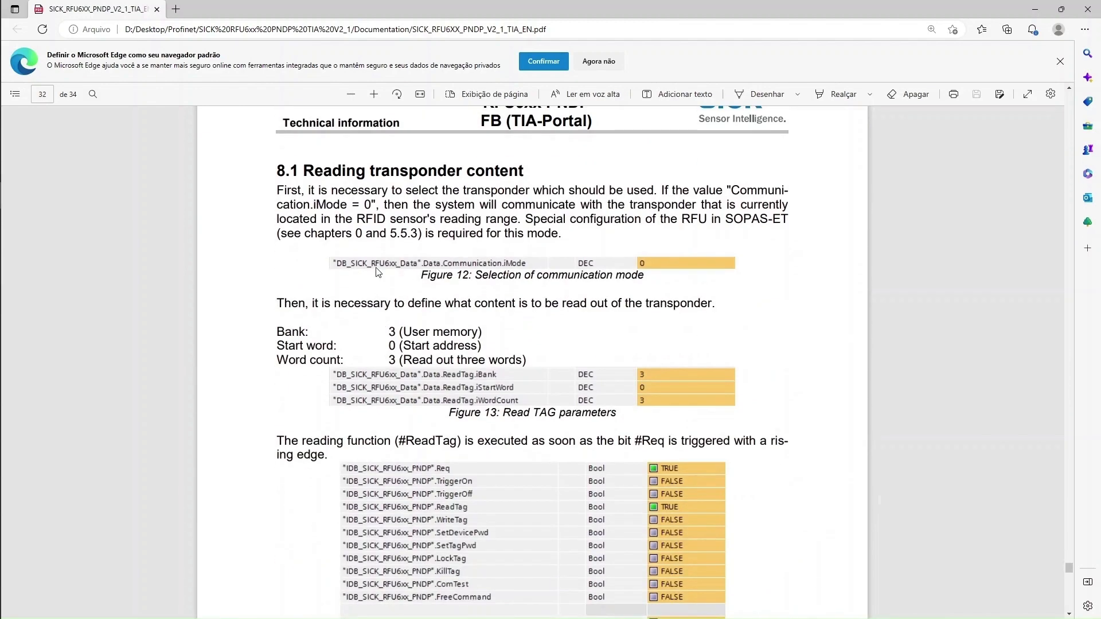
pyautogui.moveTo(317, 171); pyautogui.dragTo(707, 244)
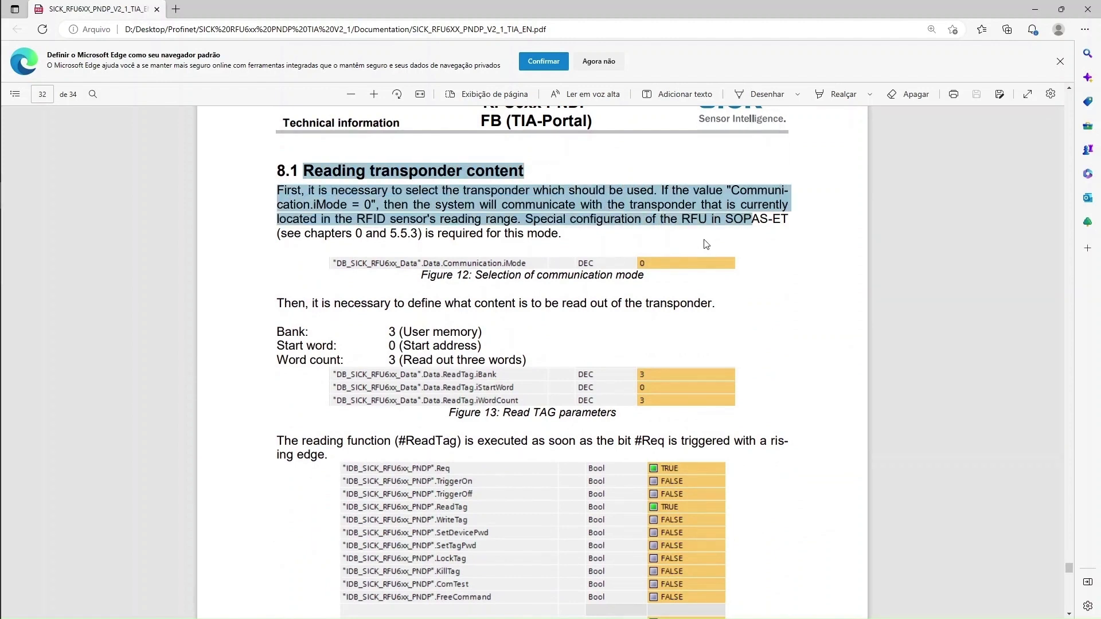
pyautogui.click(731, 186)
pyautogui.moveTo(731, 186); pyautogui.dragTo(307, 205)
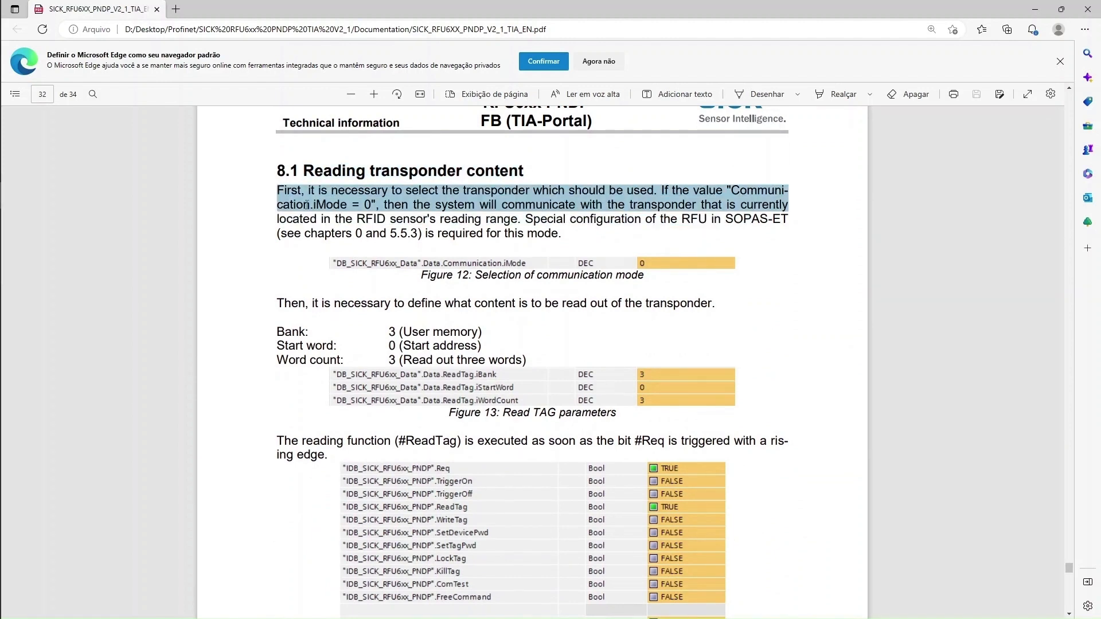
pyautogui.doubleClick(371, 204)
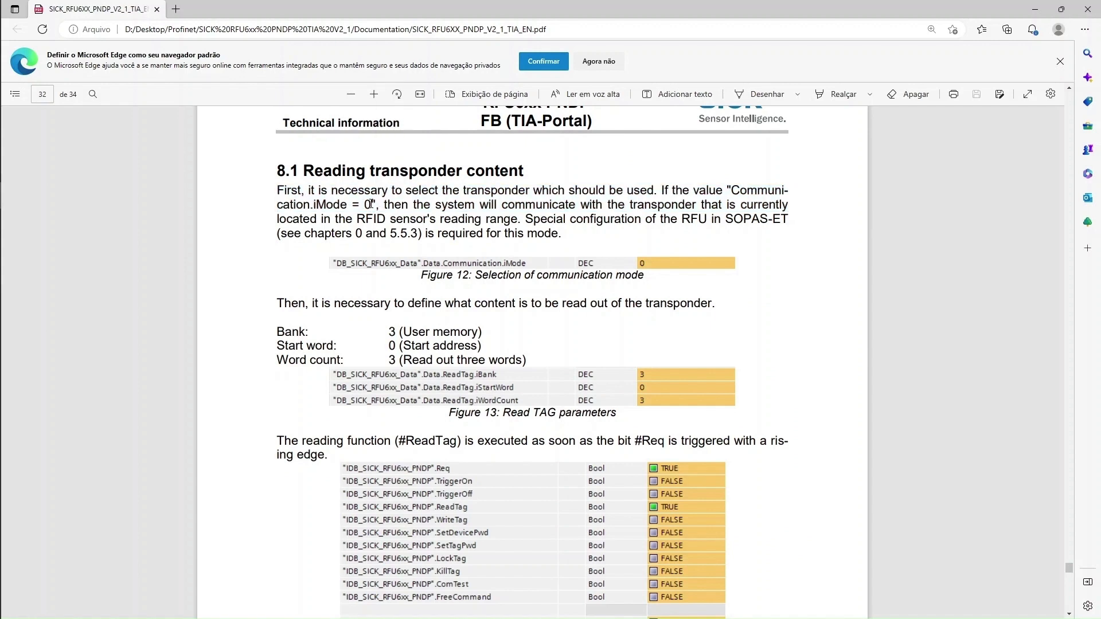
pyautogui.click(287, 202)
pyautogui.hotkey('alt', 'Tab')
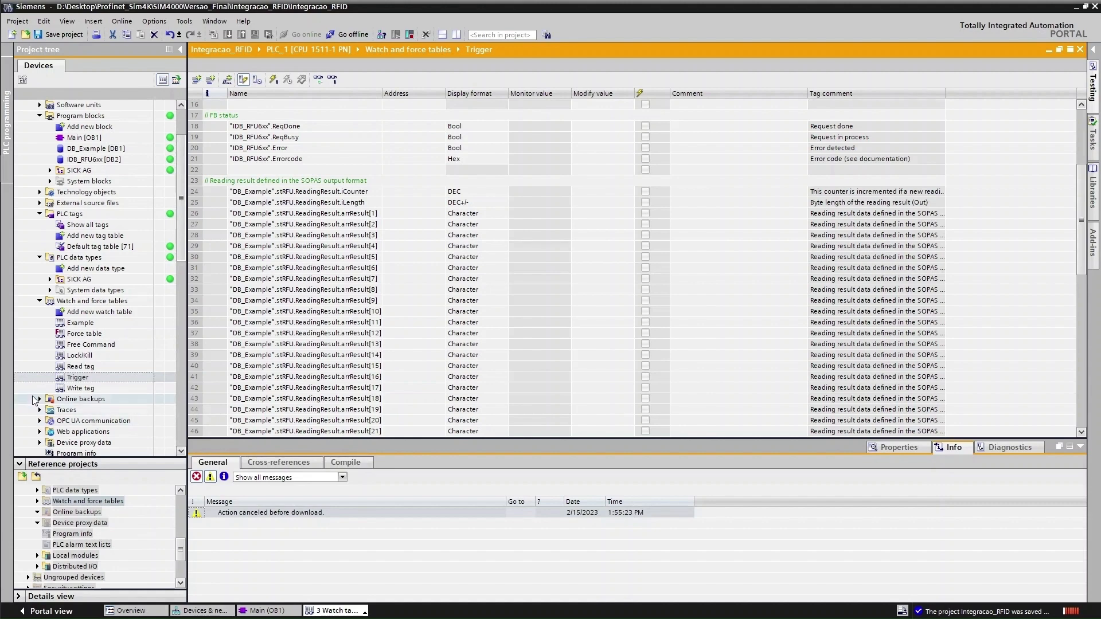
pyautogui.doubleClick(81, 367)
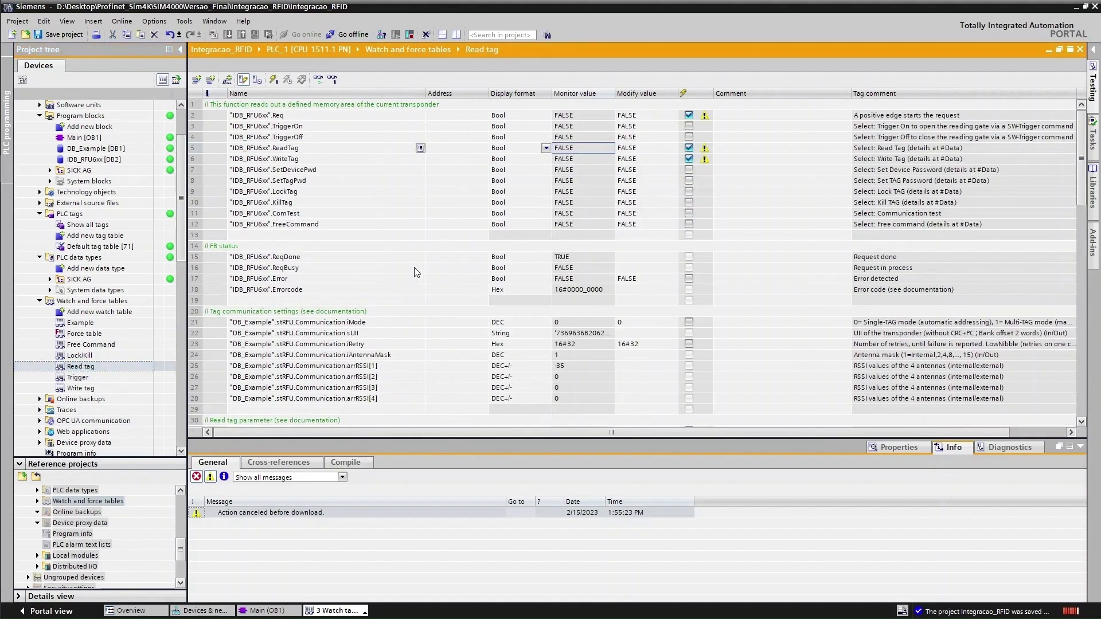
pyautogui.click(371, 322)
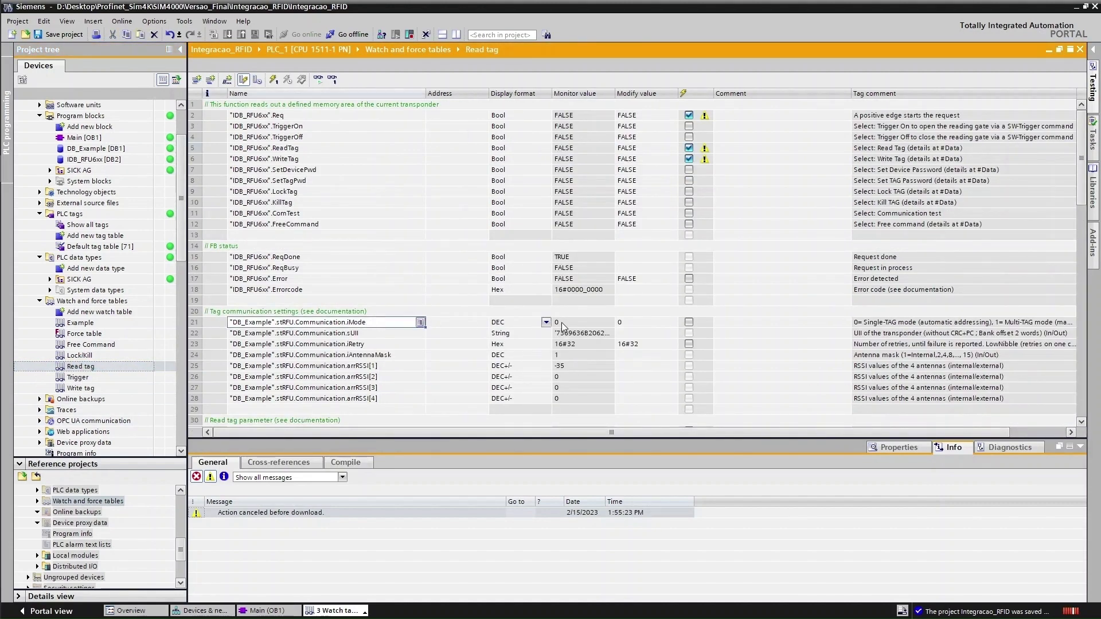
pyautogui.click(320, 80)
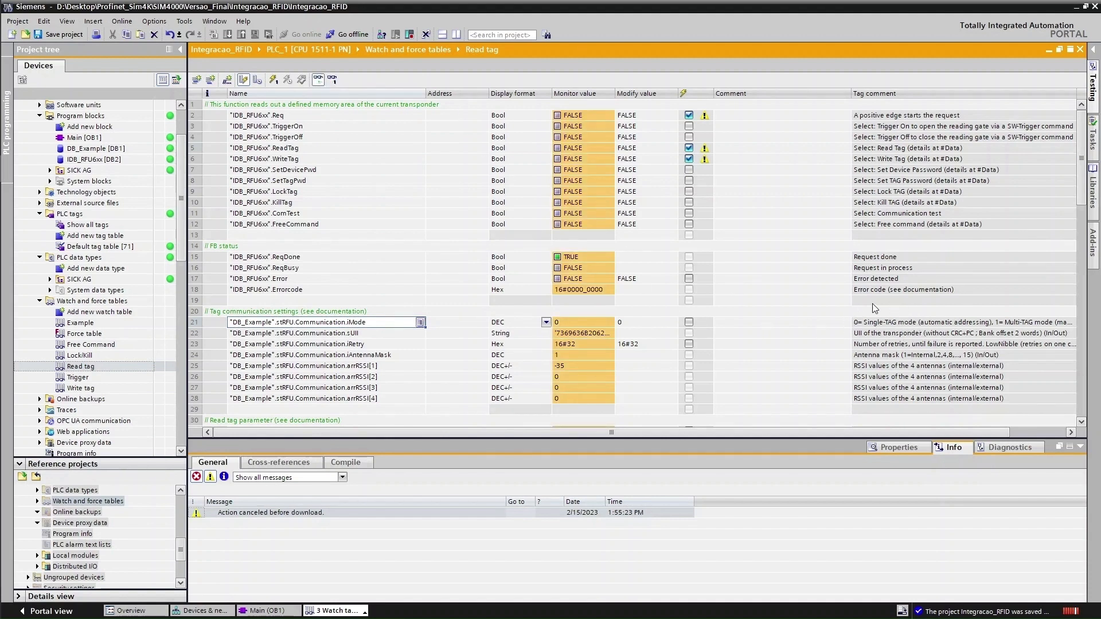
pyautogui.hotkey('alt', 'Tab')
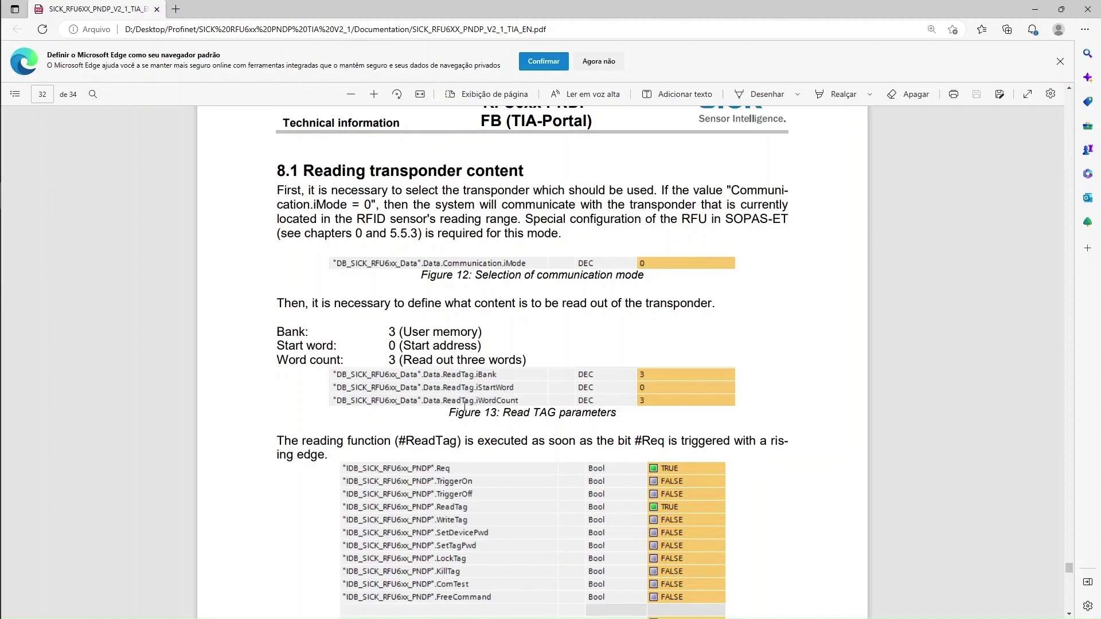
pyautogui.hotkey('alt', 'Tab')
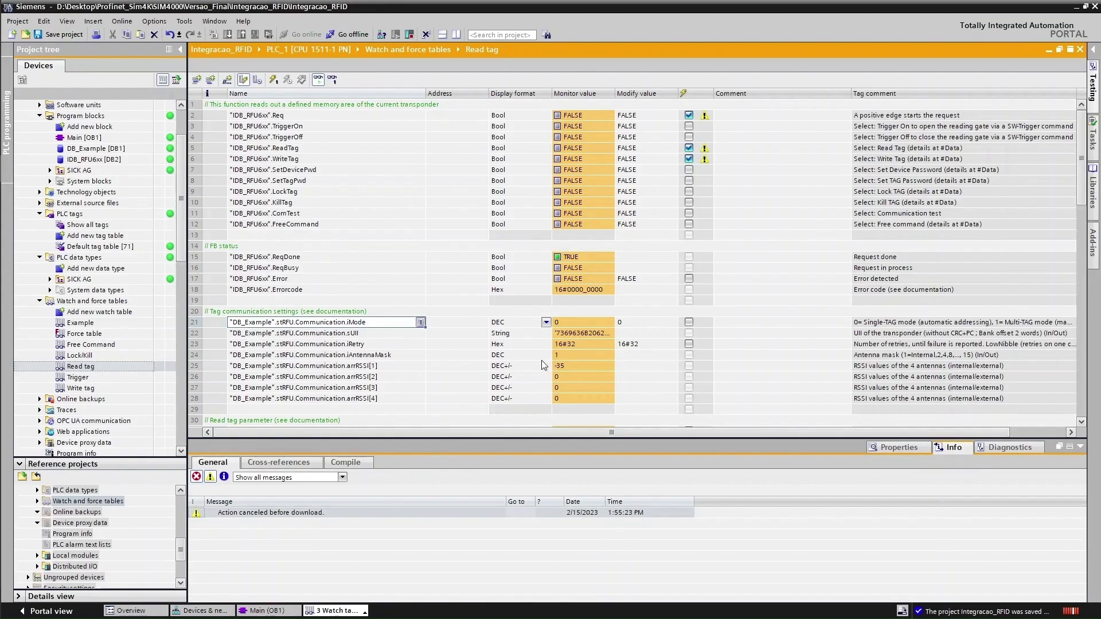
pyautogui.scroll(-2, 542, 362)
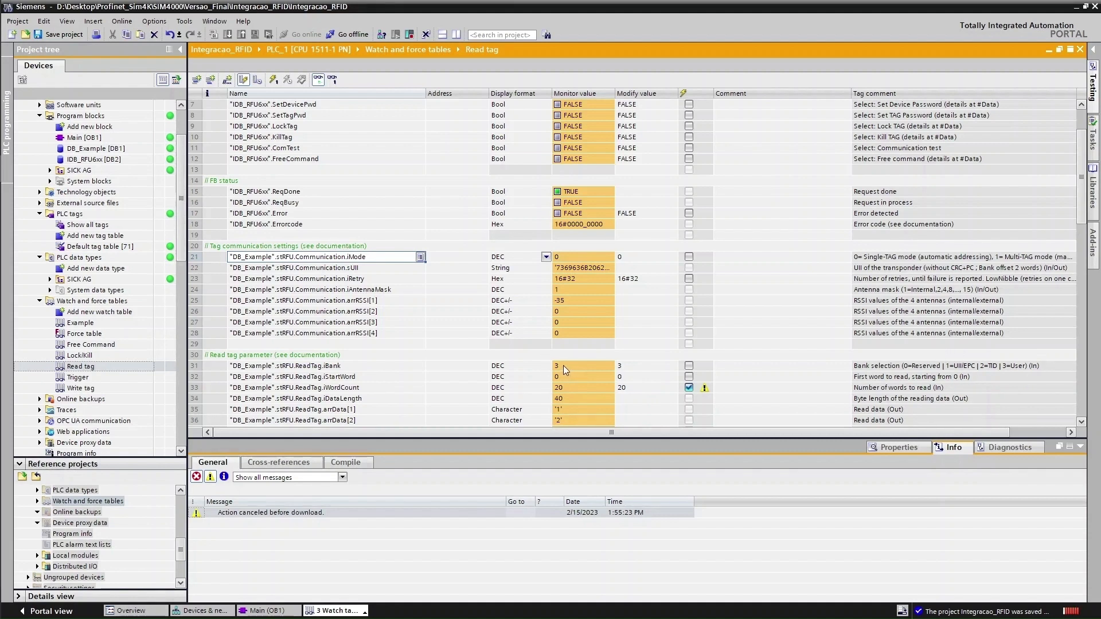
# Enter 1 as the new modify value for ReadTag.iBank
pyautogui.click(630, 368)
pyautogui.click(625, 368)
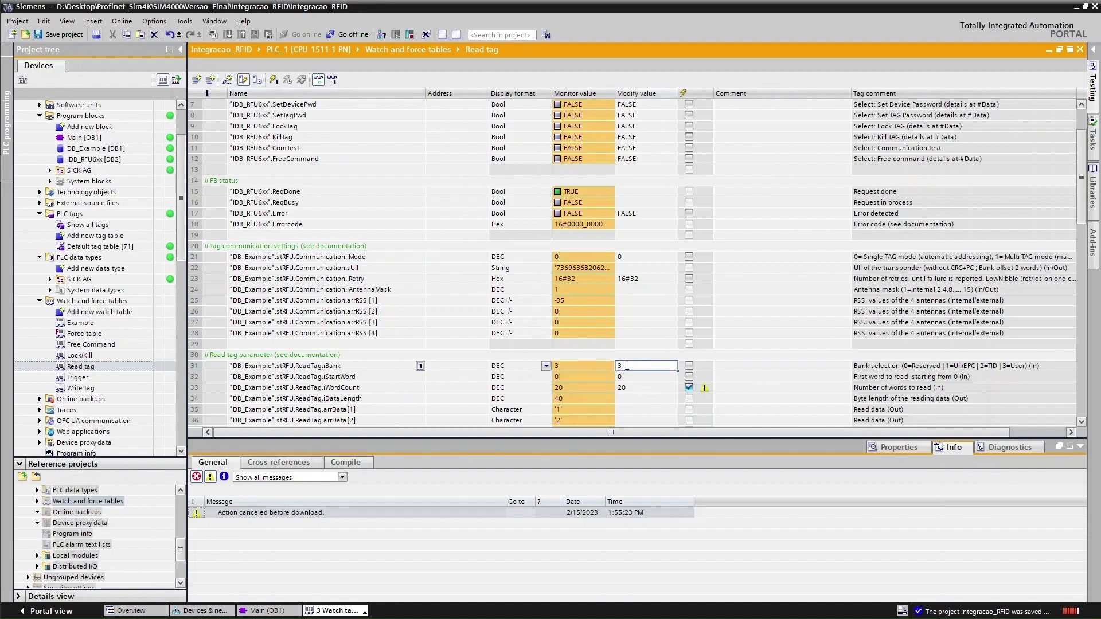
pyautogui.write('1')
pyautogui.press('Tab')
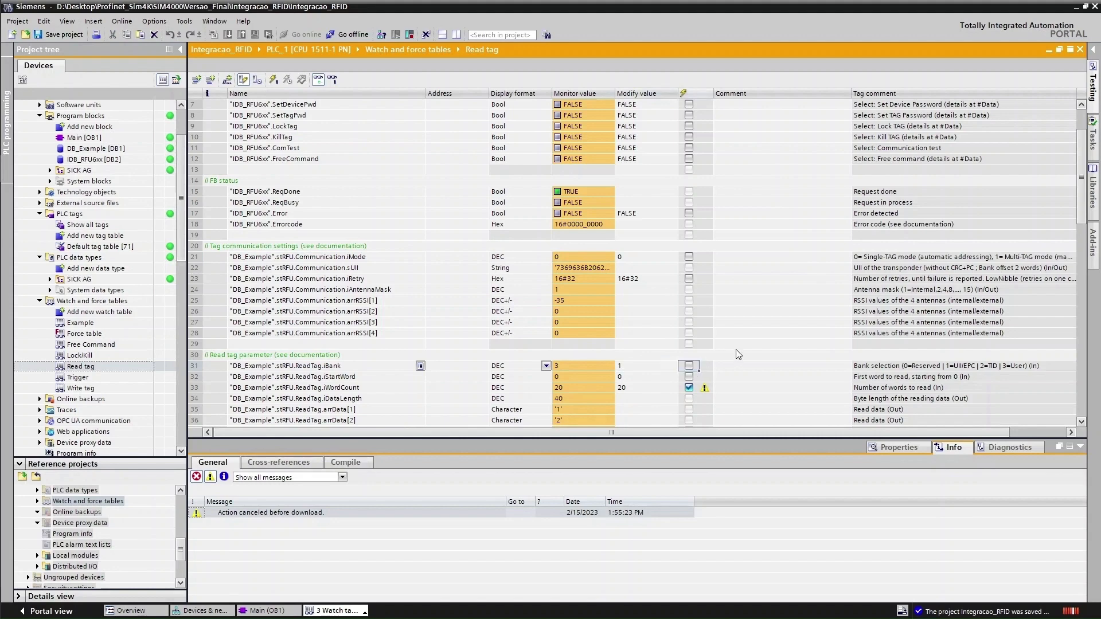
# Untick the modify checkboxes for iWordCount, Req, ReadTag, WriteTag and iBank
pyautogui.click(689, 387)
pyautogui.scroll(2, 744, 326)
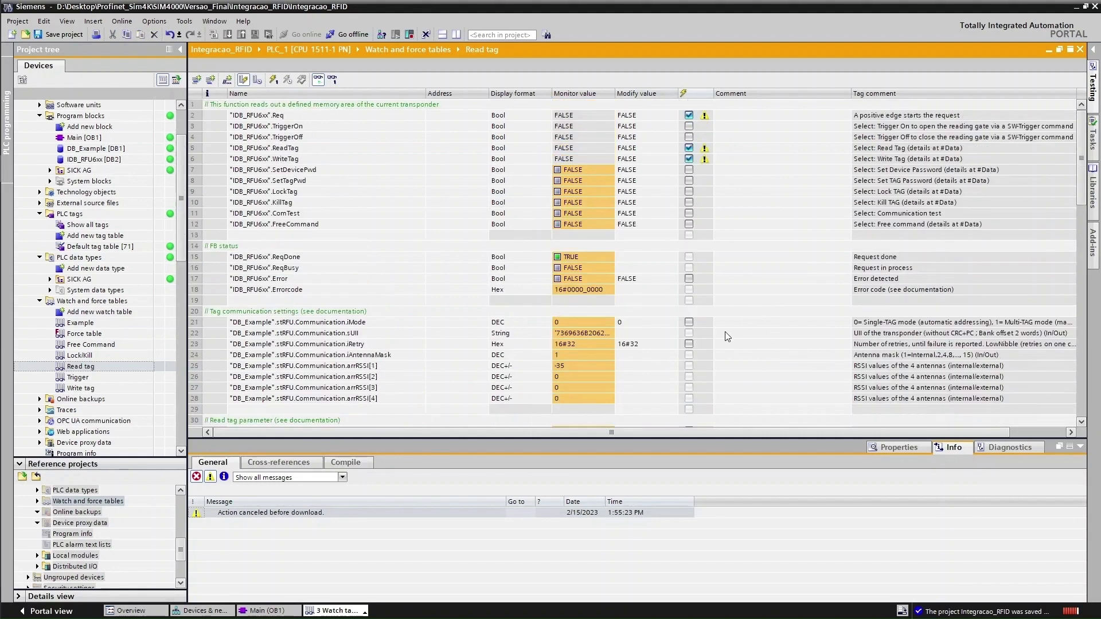
pyautogui.click(689, 115)
pyautogui.click(689, 148)
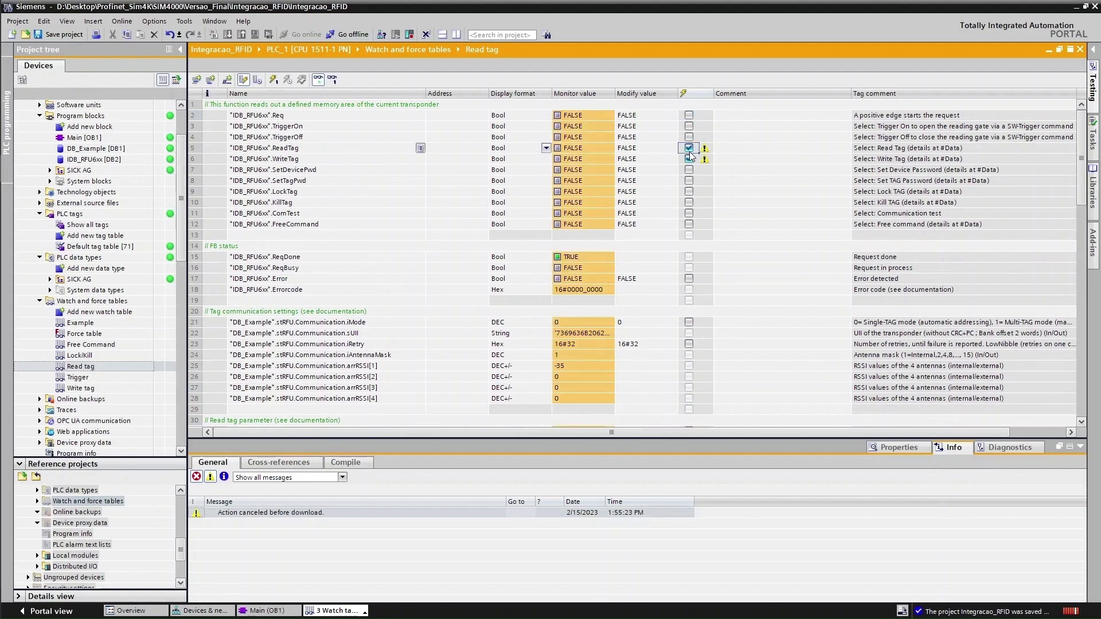
pyautogui.click(689, 159)
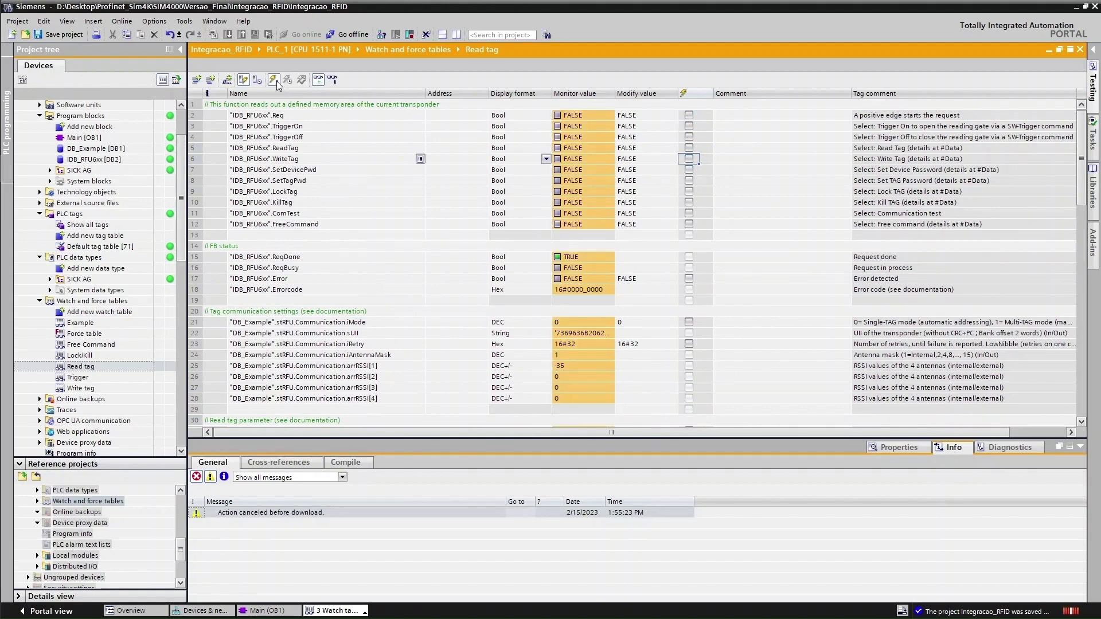
pyautogui.scroll(-2, 736, 280)
pyautogui.scroll(-2, 734, 277)
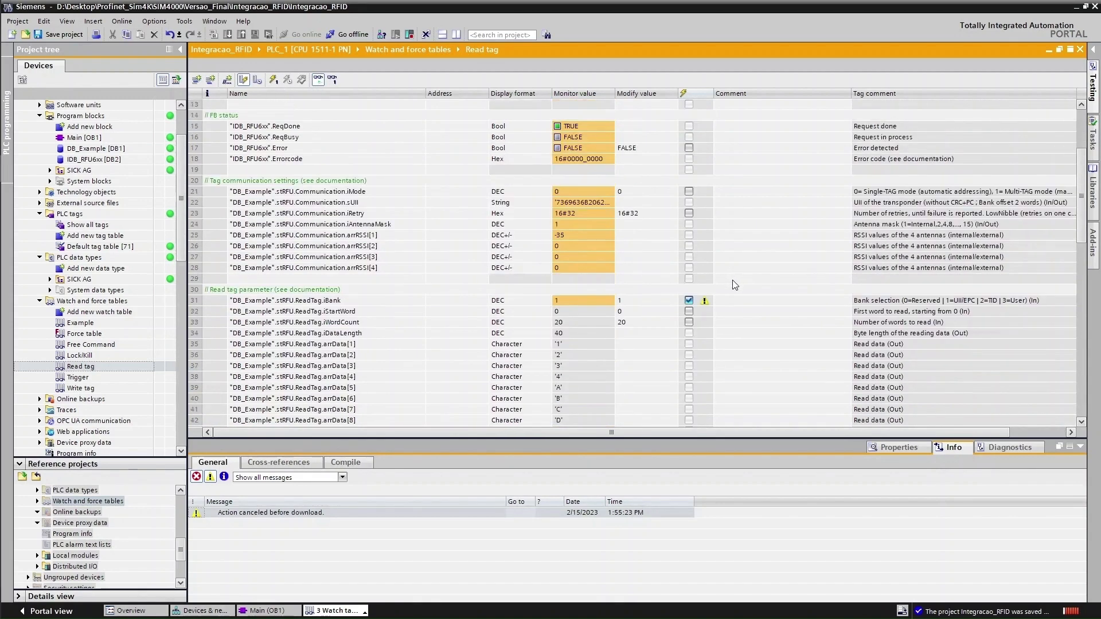
pyautogui.click(688, 302)
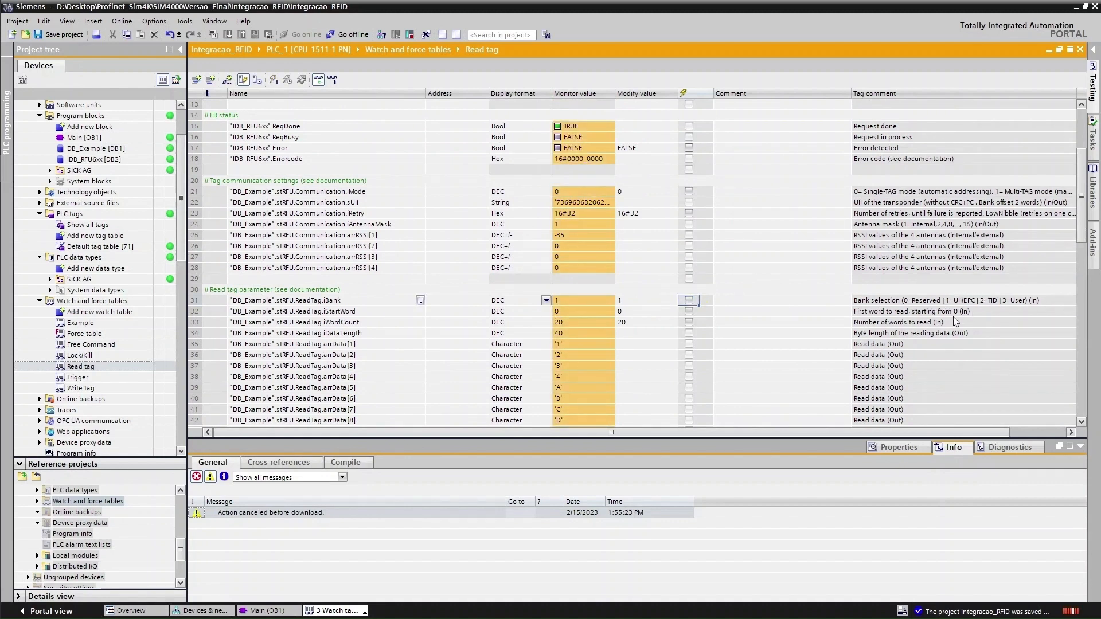
pyautogui.hotkey('alt', 'Tab')
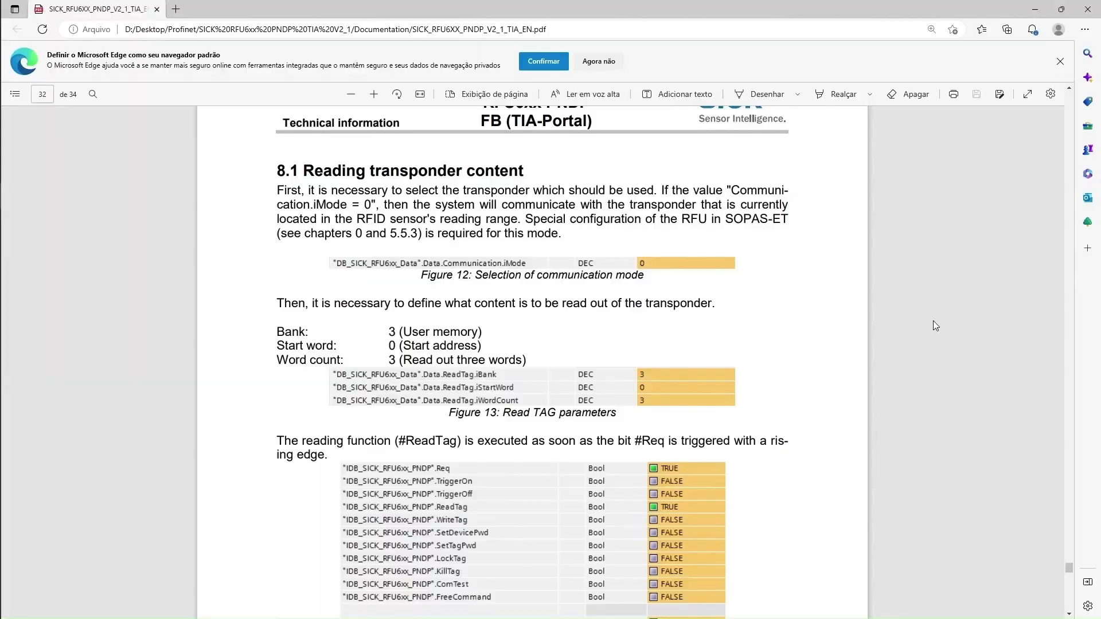
pyautogui.hotkey('alt', 'Tab')
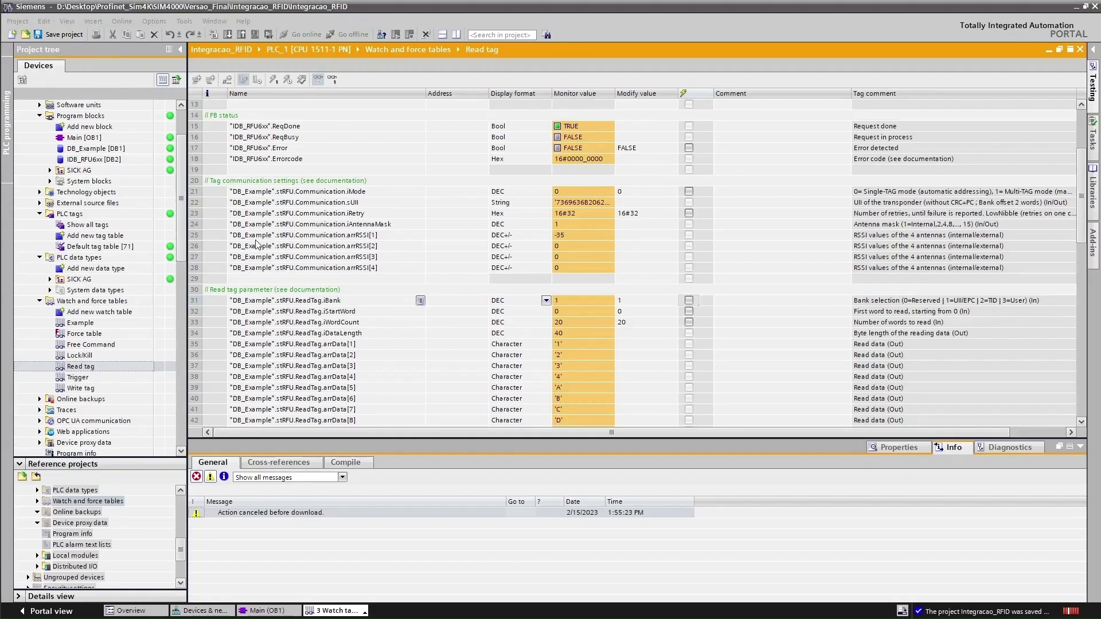
pyautogui.hotkey('alt', 'Tab')
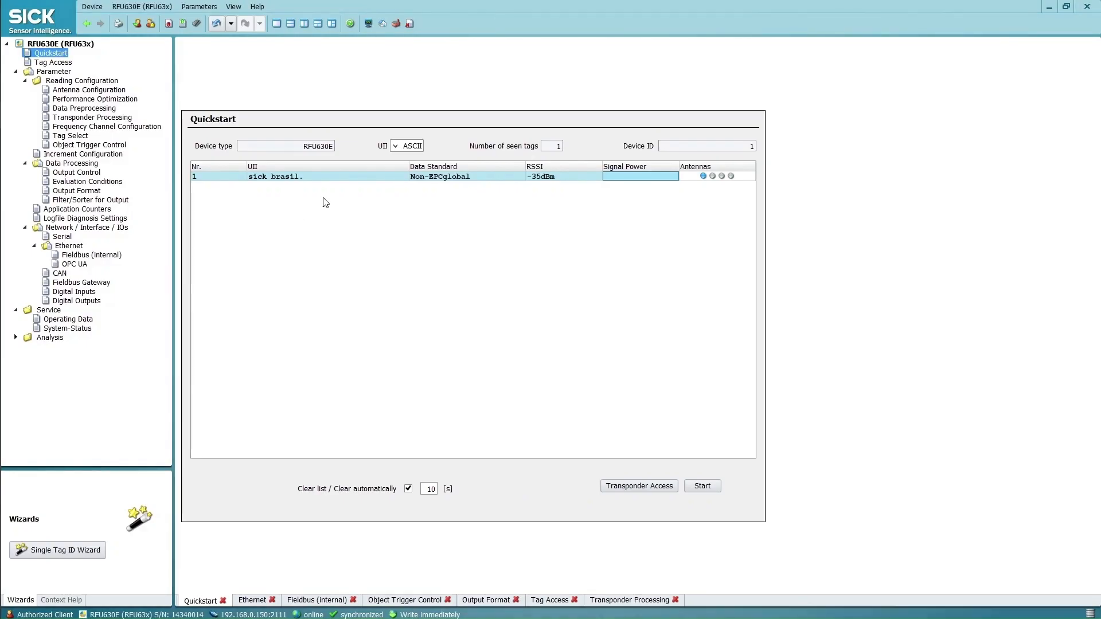
pyautogui.click(706, 487)
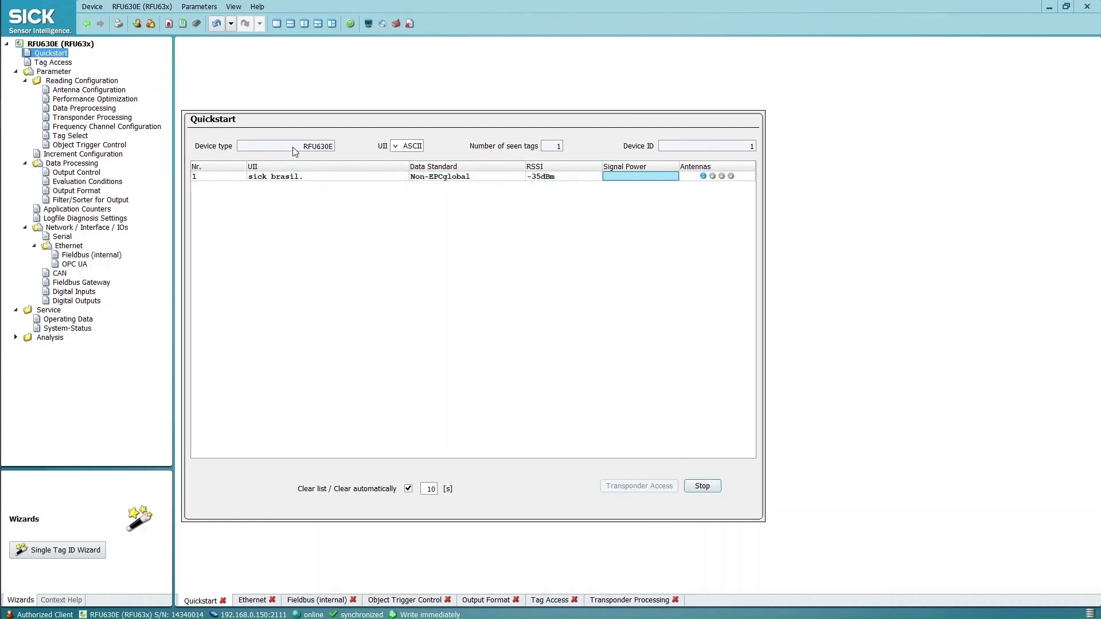
pyautogui.click(704, 486)
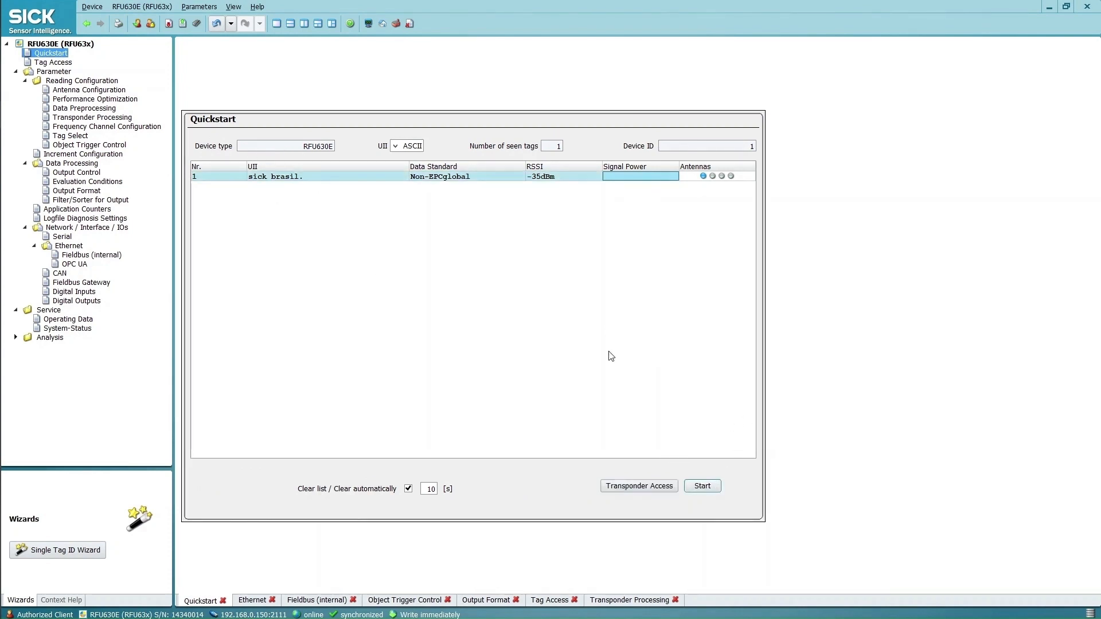
pyautogui.hotkey('alt', 'Tab')
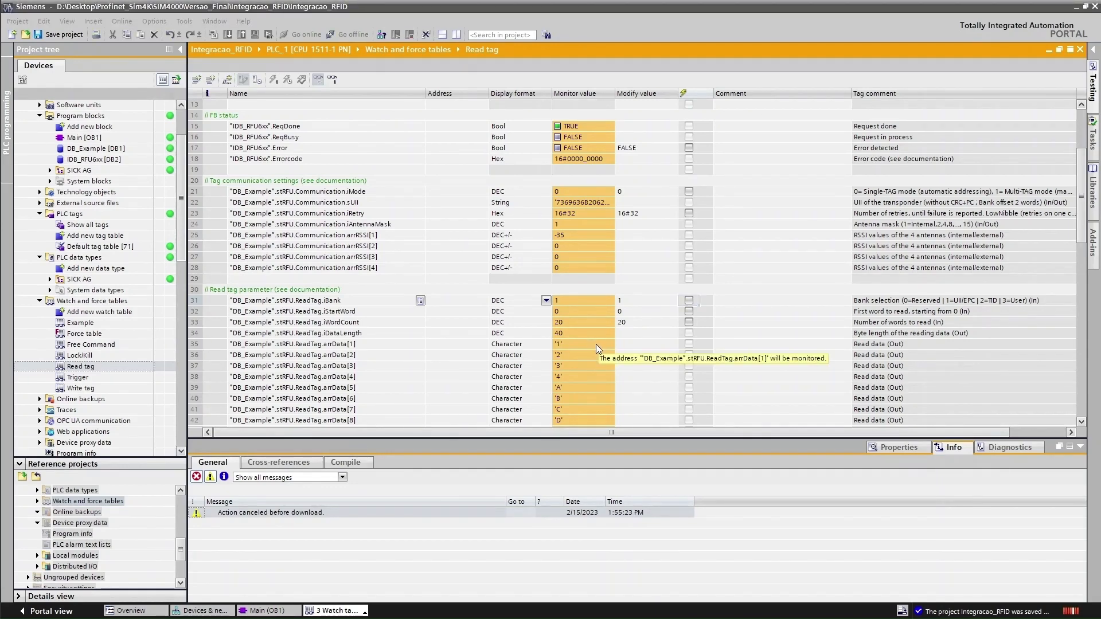
pyautogui.hotkey('alt', 'Tab')
pyautogui.scroll(-3, 647, 351)
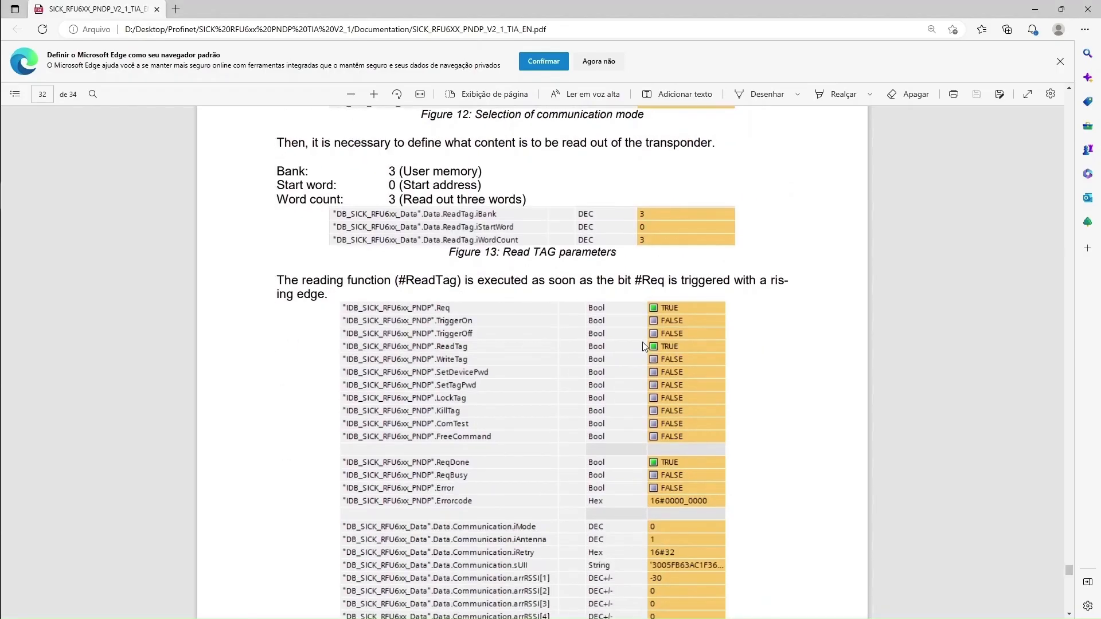
# Select the manual's text on triggering #ReadTag by rising edge and the special SOPAS-ET configuration note
pyautogui.moveTo(346, 288); pyautogui.dragTo(781, 281)
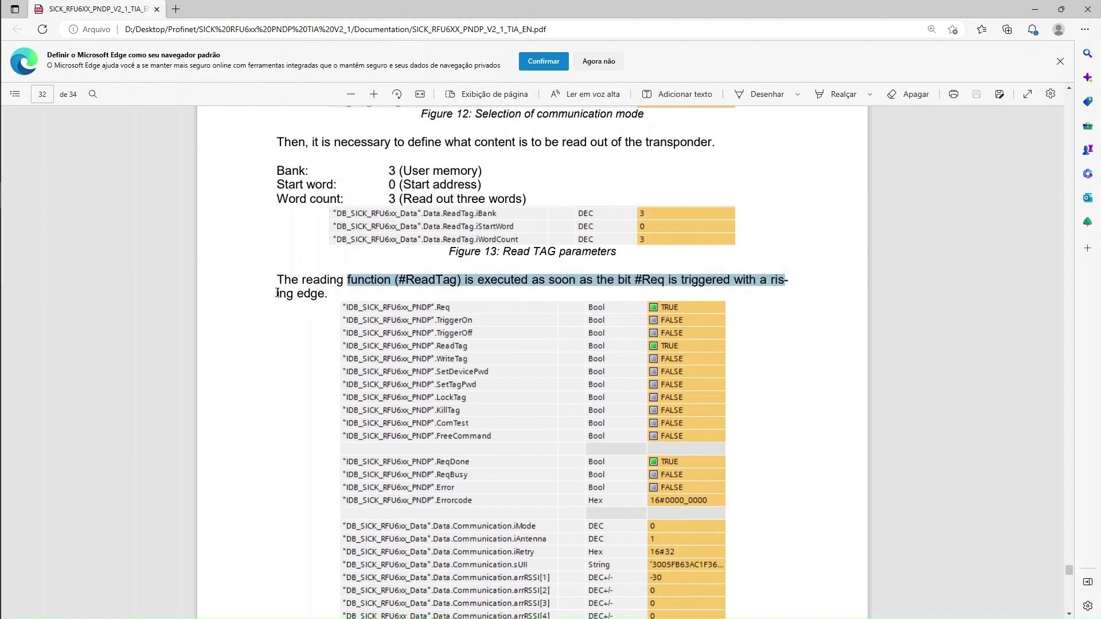
pyautogui.moveTo(277, 294); pyautogui.dragTo(328, 298)
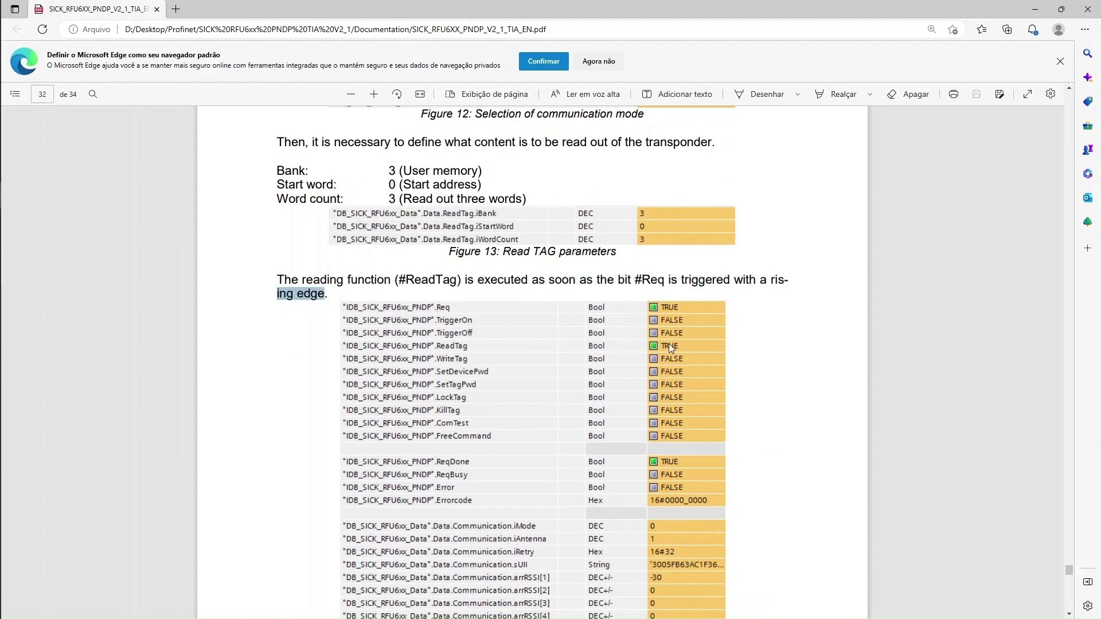
pyautogui.scroll(-12, 669, 343)
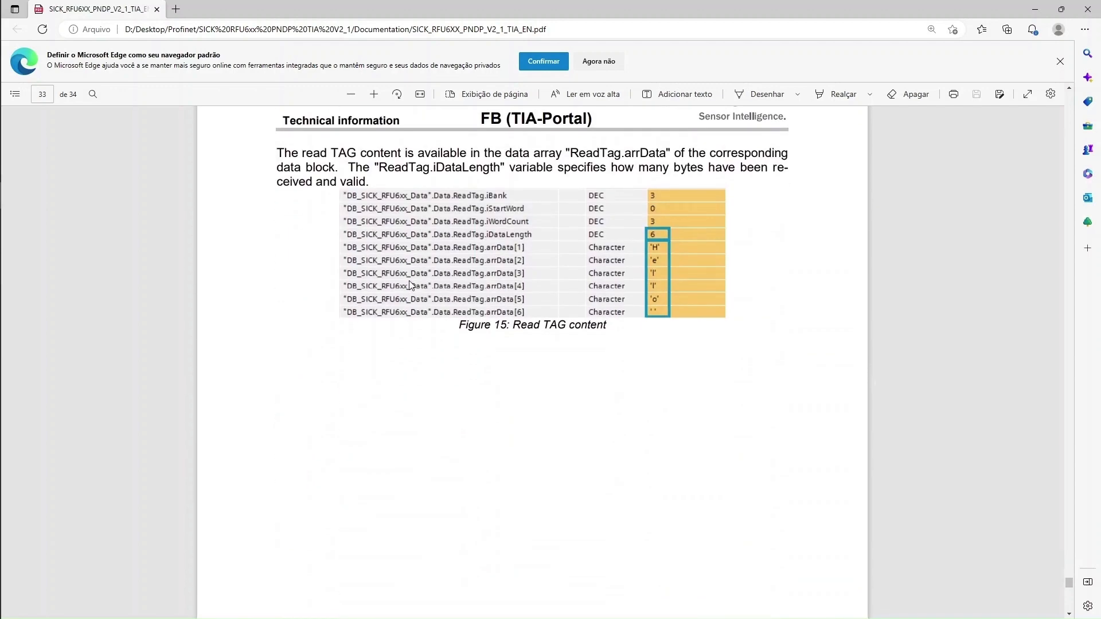
pyautogui.scroll(6, 682, 314)
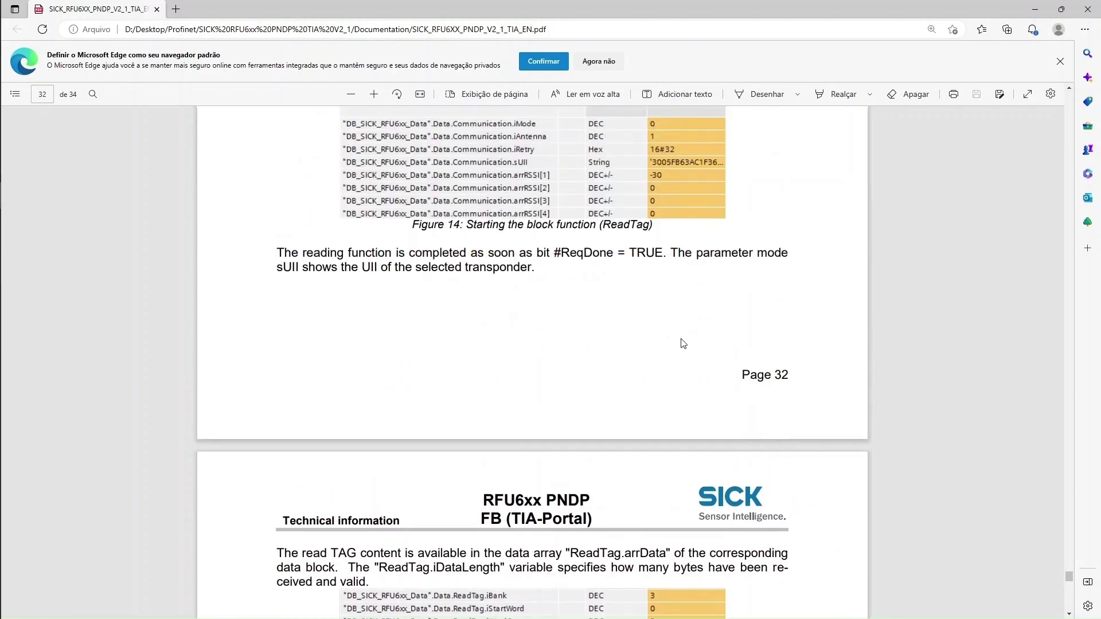
pyautogui.scroll(7, 638, 367)
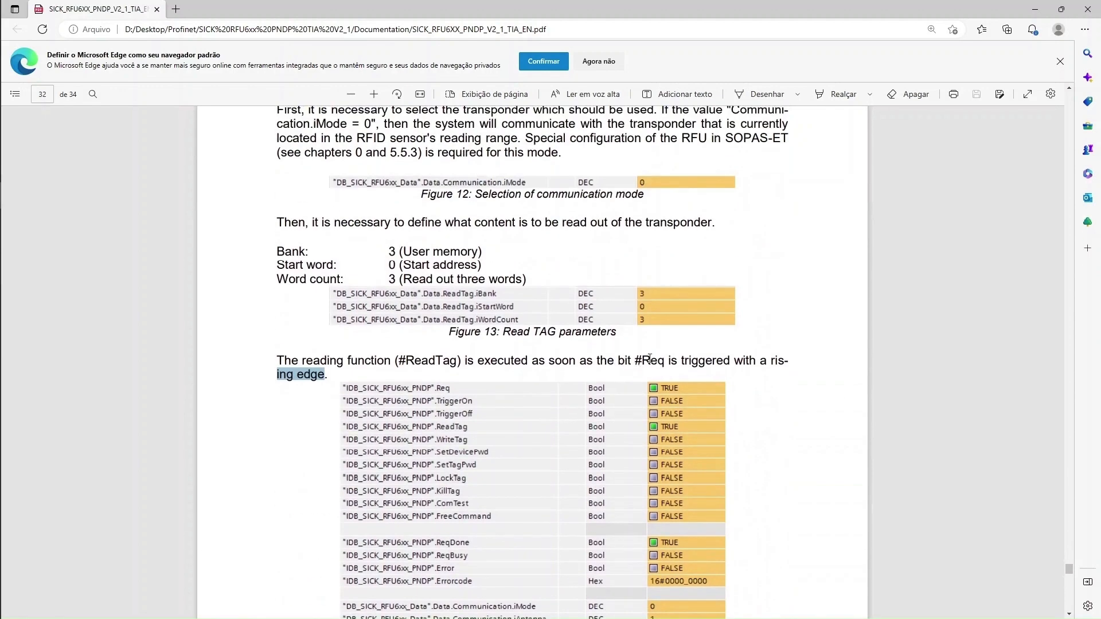
pyautogui.scroll(4, 654, 356)
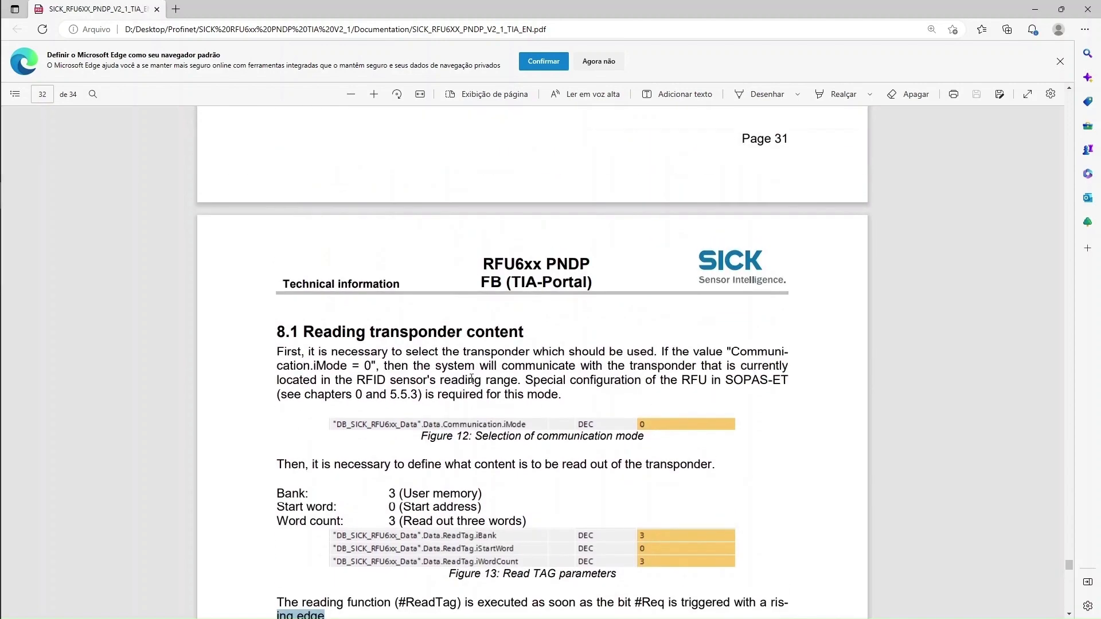
pyautogui.moveTo(522, 382); pyautogui.dragTo(559, 394)
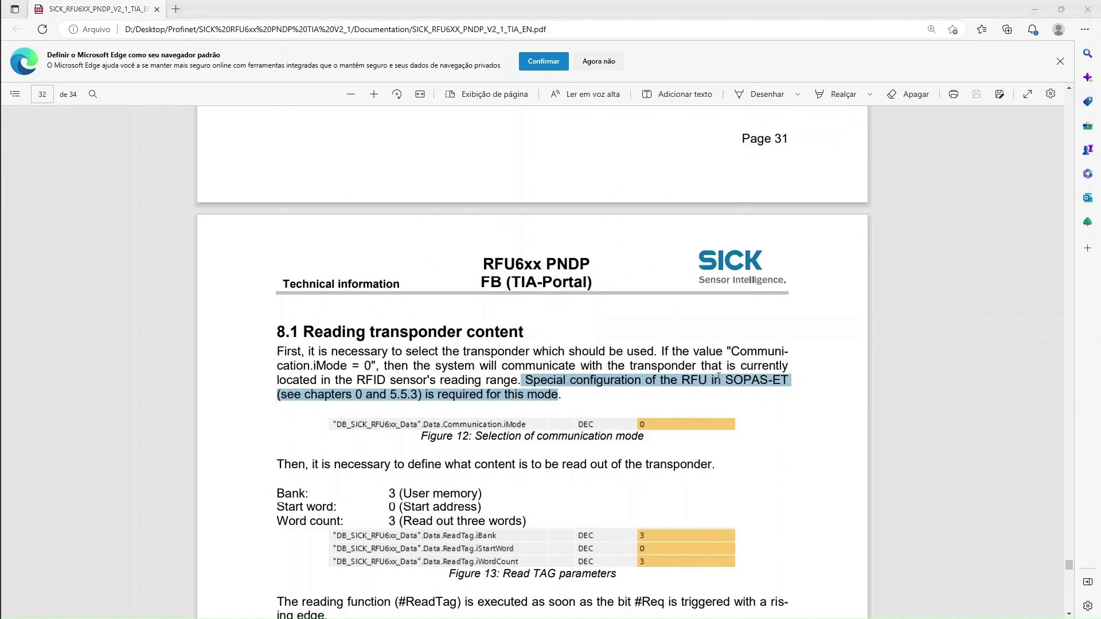
# Scroll up to section 5.5.2 Single-TAG Mode: SOPAS object trigger control and select its heading
pyautogui.hotkey('alt', 'Tab')
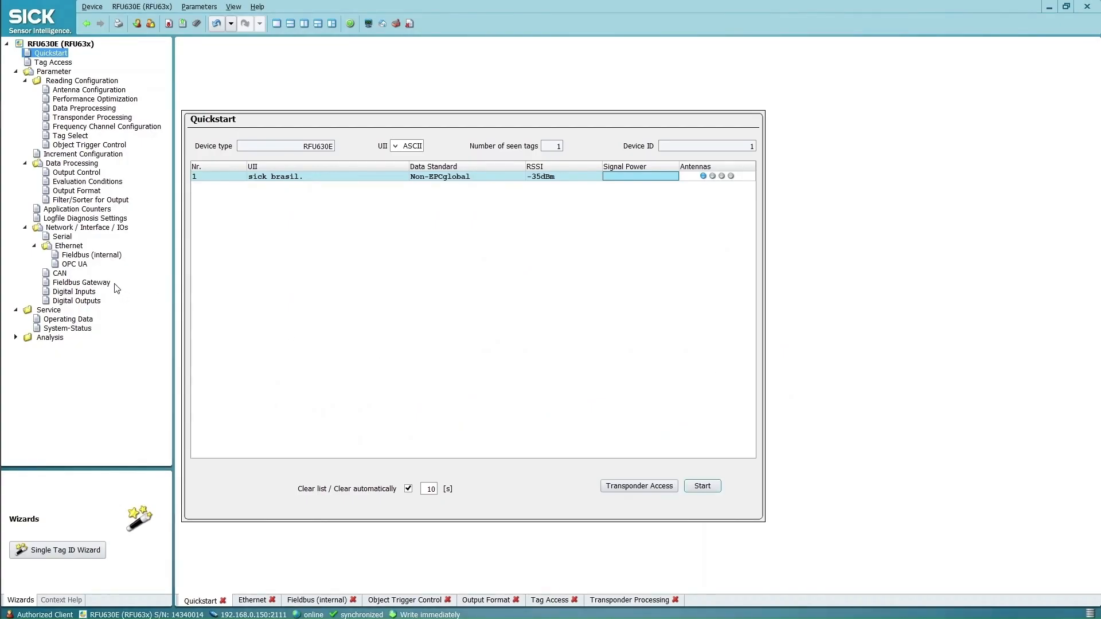
pyautogui.hotkey('alt', 'Tab')
pyautogui.scroll(20, 563, 242)
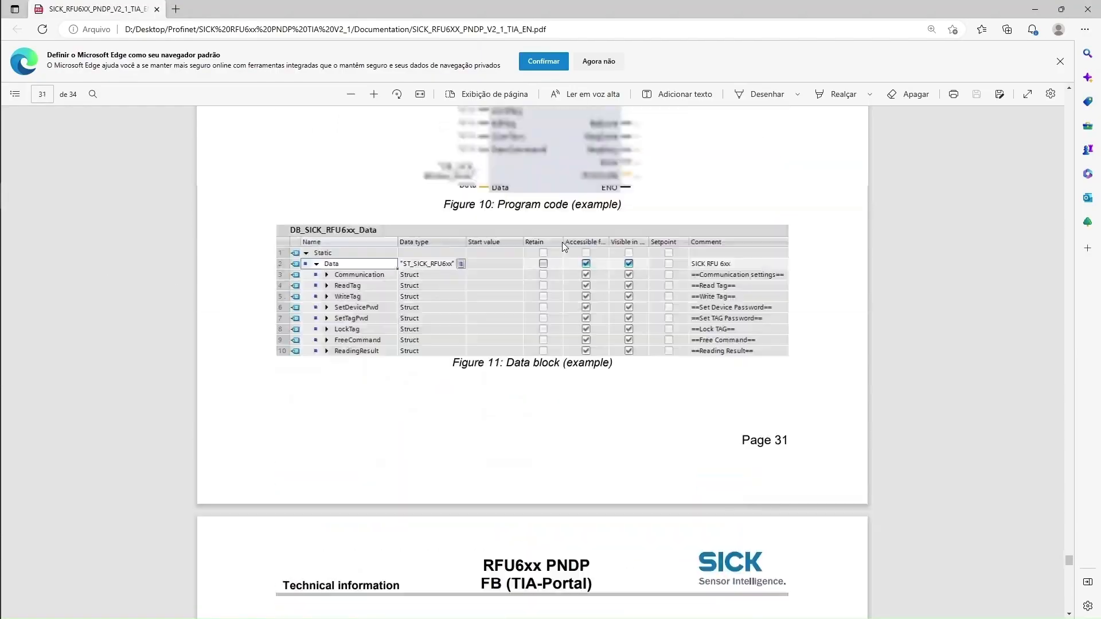
pyautogui.scroll(20, 595, 253)
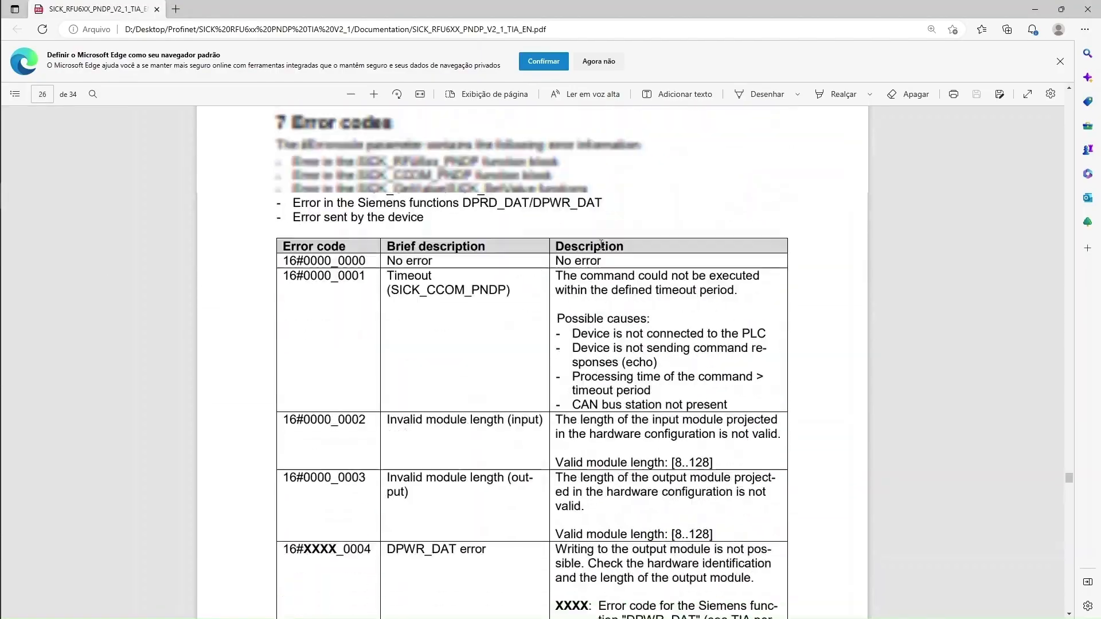
pyautogui.scroll(20, 609, 240)
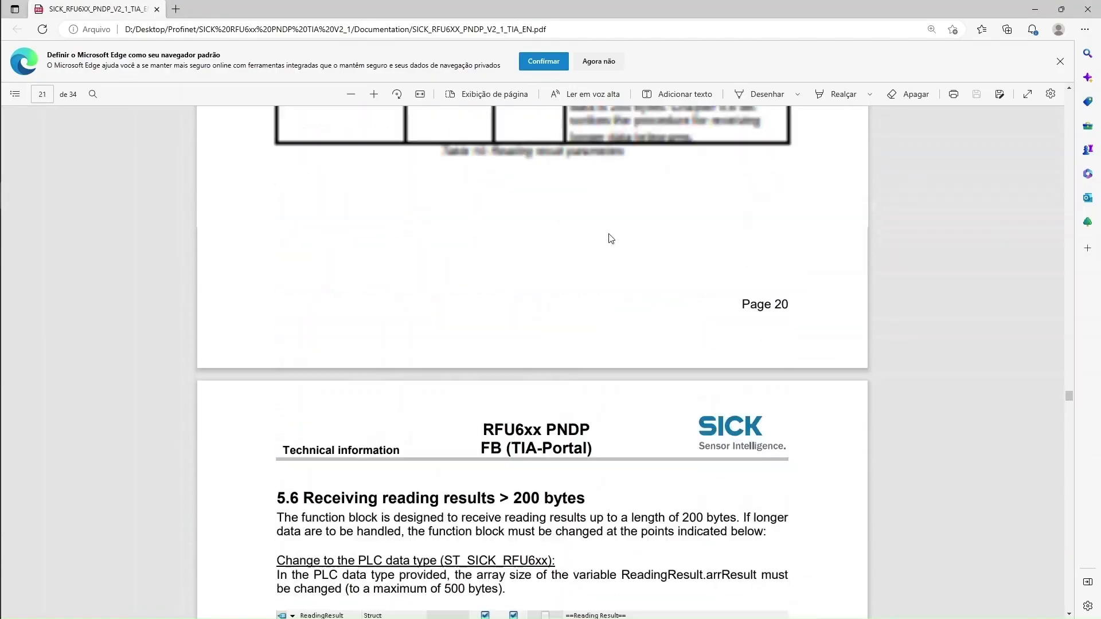
pyautogui.scroll(20, 617, 228)
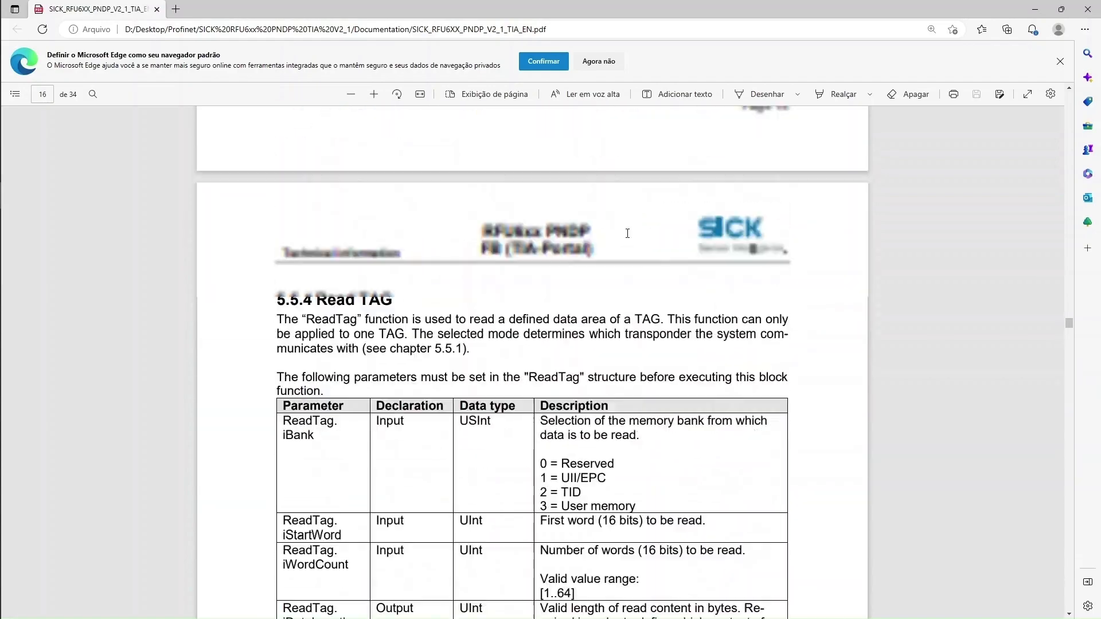
pyautogui.scroll(-8, 629, 239)
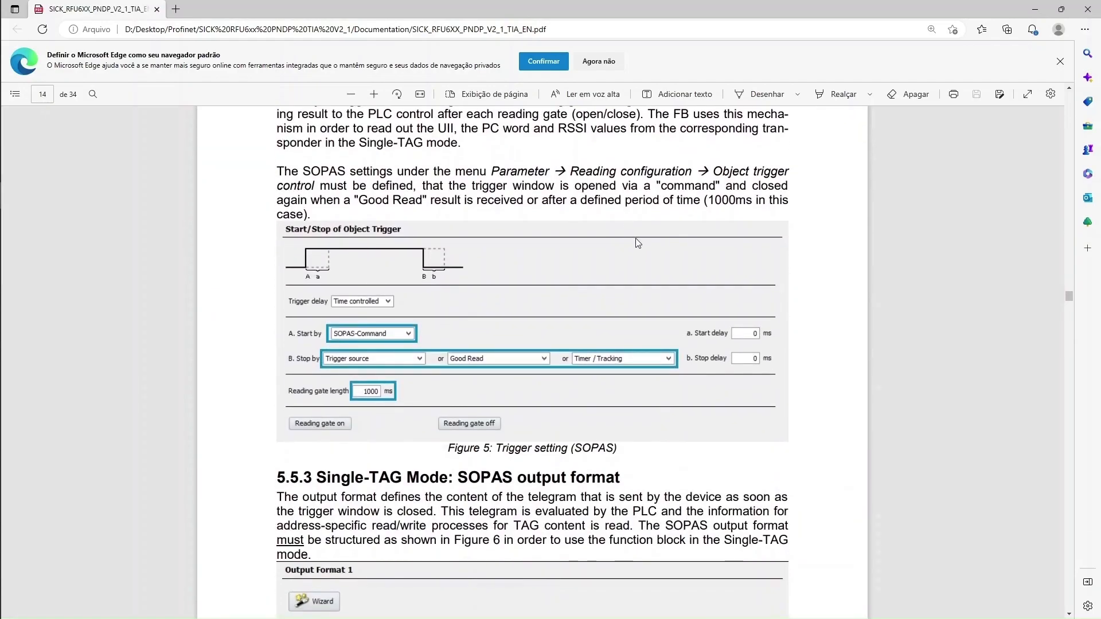
pyautogui.scroll(6, 637, 241)
pyautogui.moveTo(278, 323); pyautogui.dragTo(676, 325)
pyautogui.scroll(-3, 545, 350)
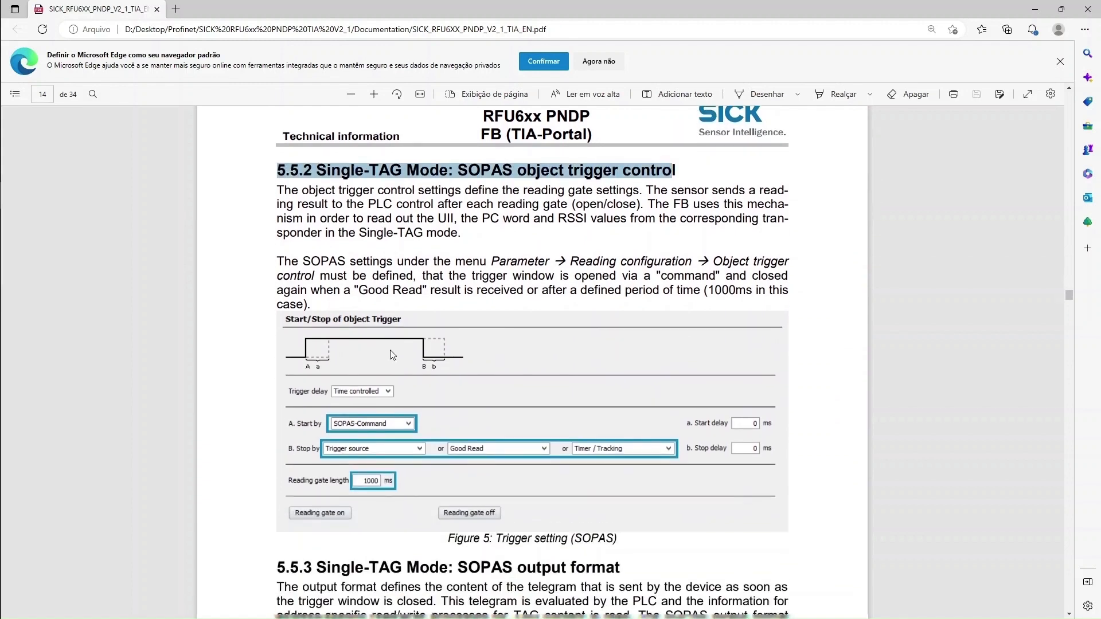
# Set the object trigger to start by SOPAS-Command and add Timer / Tracking as a stop condition
pyautogui.hotkey('alt', 'Tab')
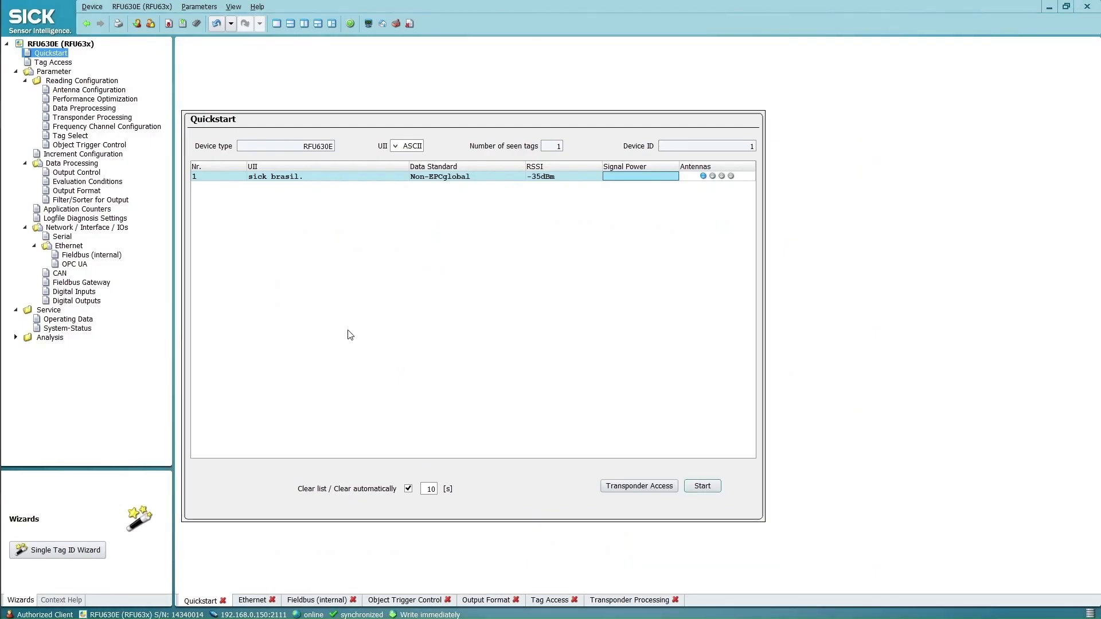
pyautogui.click(116, 145)
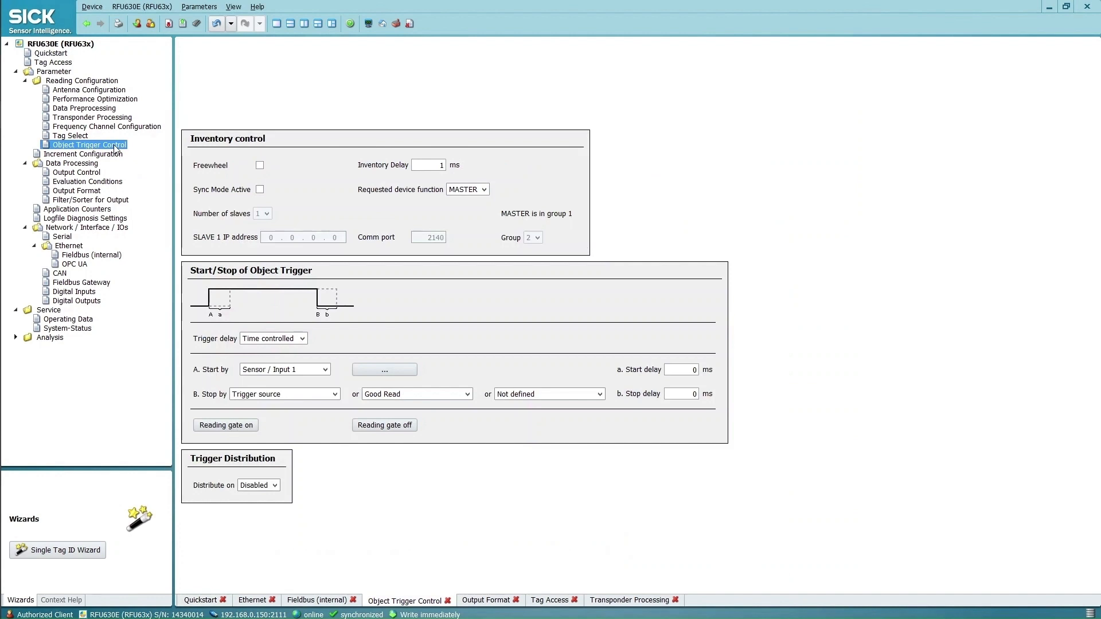
pyautogui.click(326, 372)
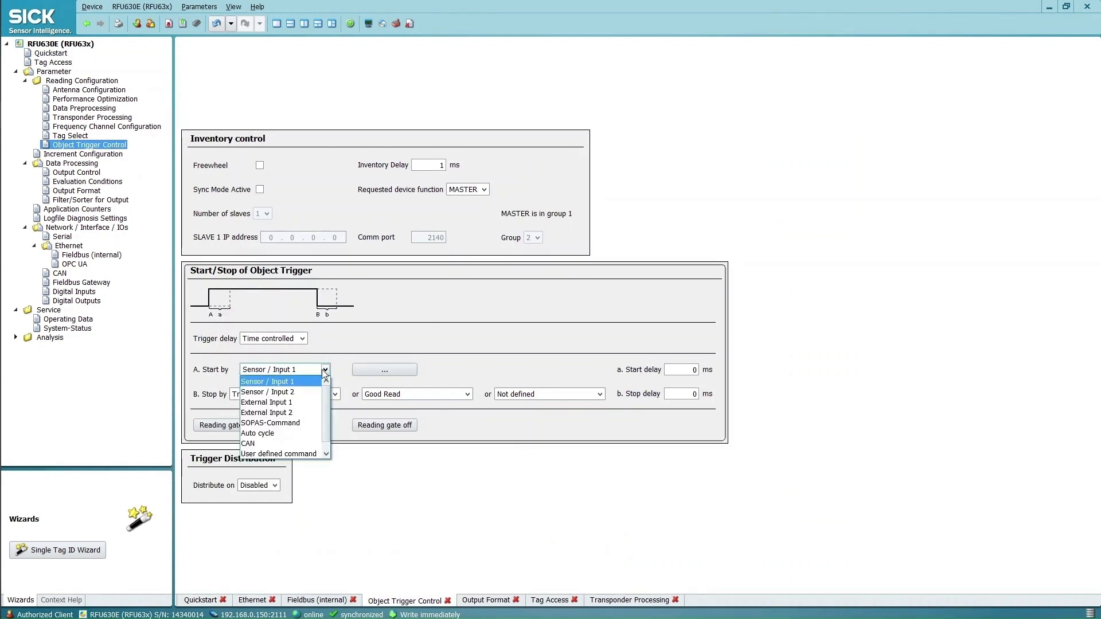
pyautogui.click(320, 420)
pyautogui.click(336, 388)
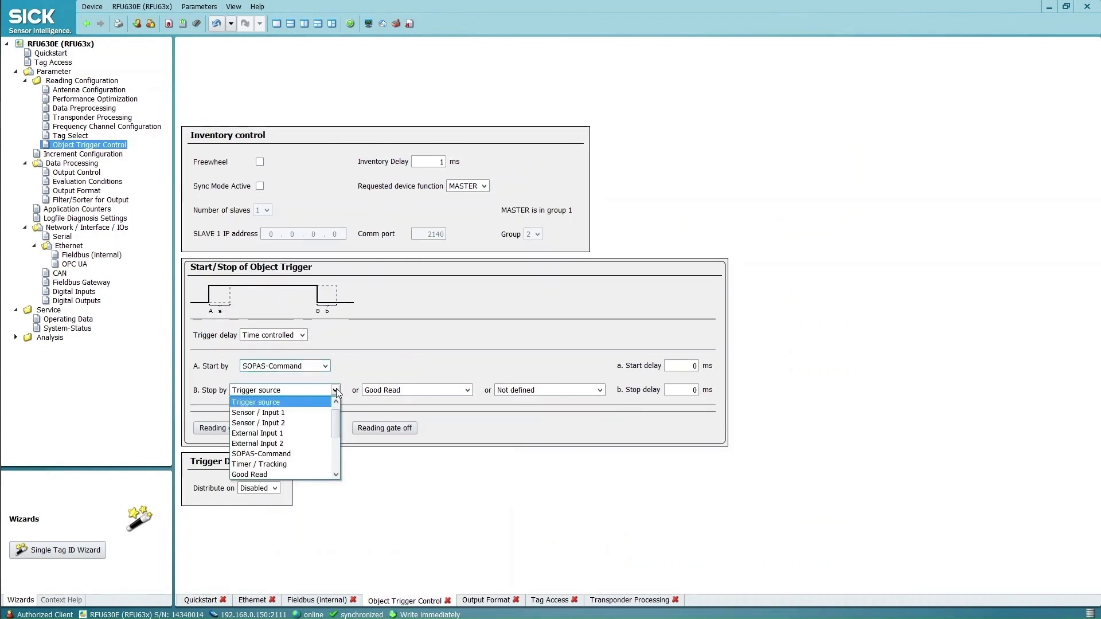
pyautogui.click(336, 387)
pyautogui.click(561, 391)
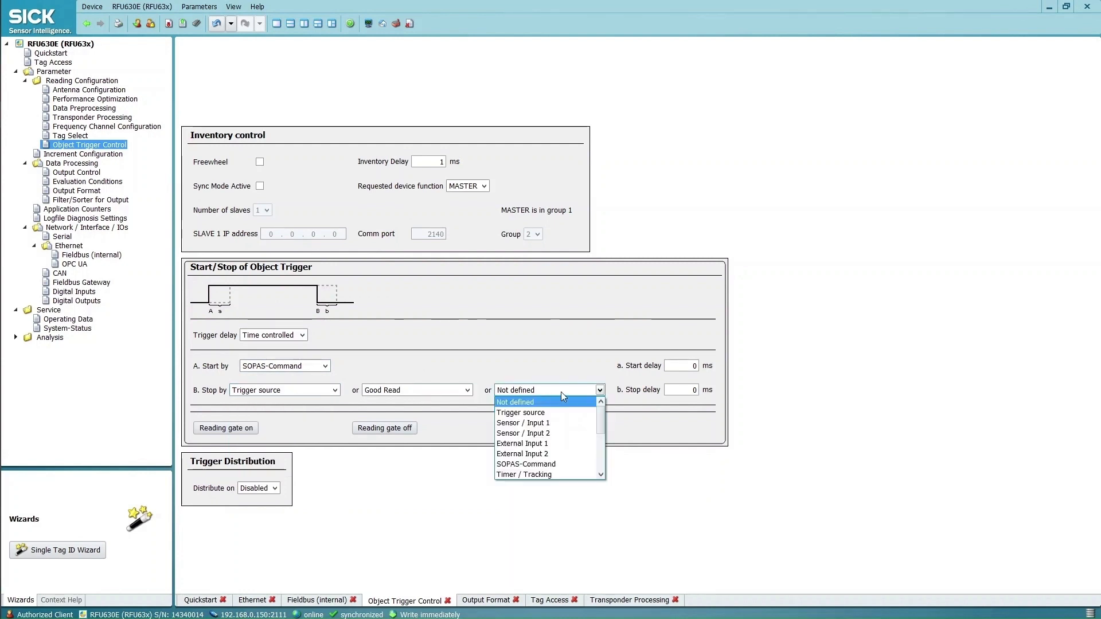
pyautogui.click(549, 475)
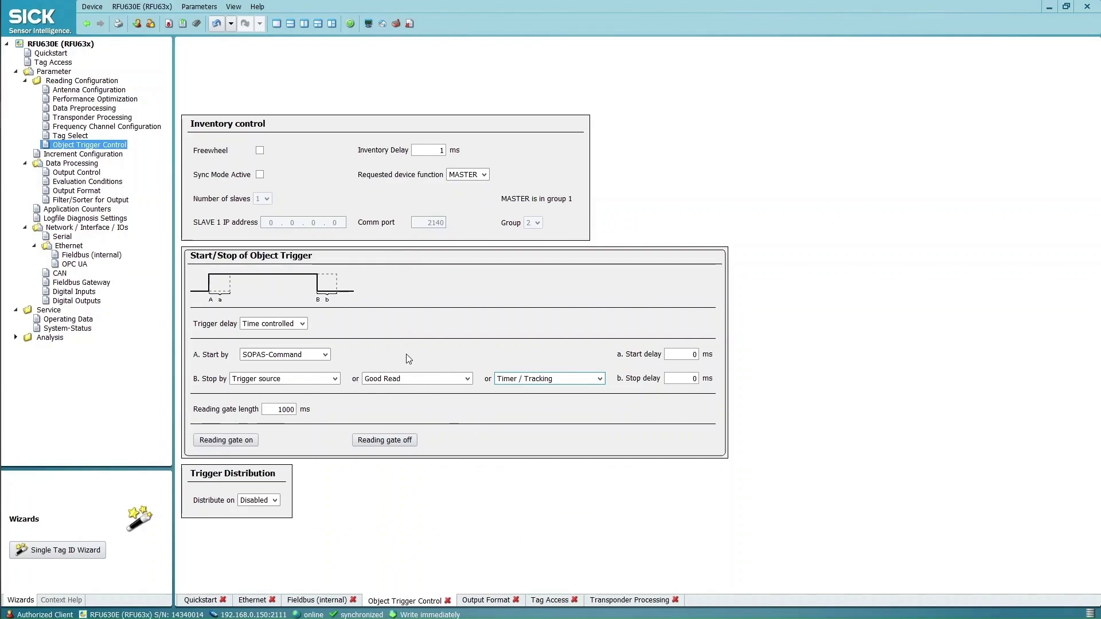
pyautogui.hotkey('alt', 'Tab')
# Compare the manual's Figure 6 in section 5.5.3 with SOPAS's Output Format page
pyautogui.scroll(-5, 535, 400)
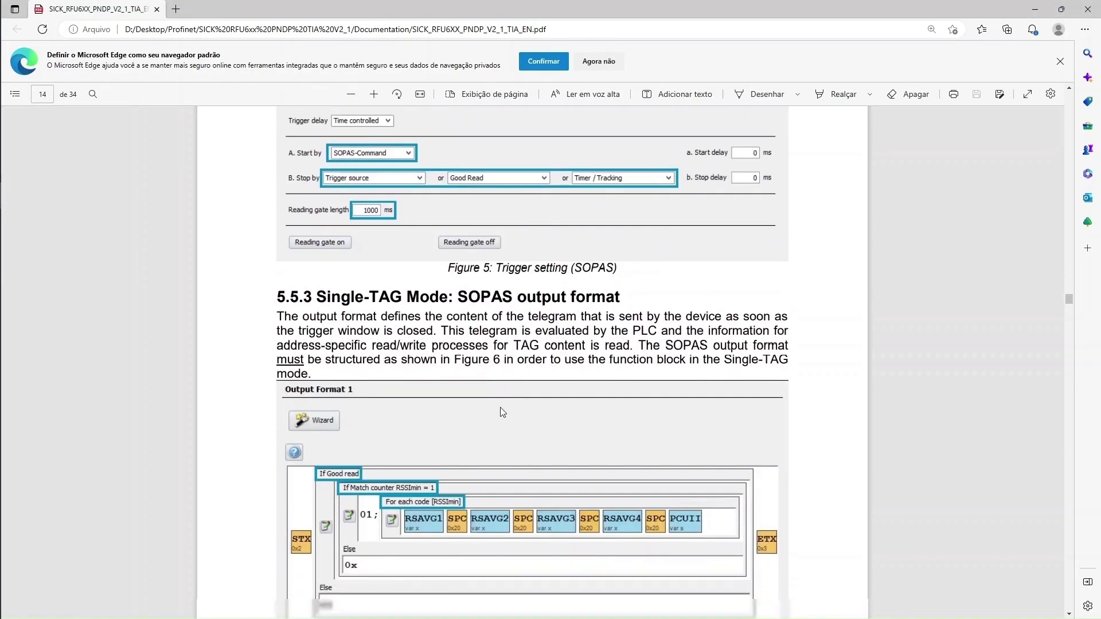
pyautogui.moveTo(317, 236); pyautogui.dragTo(657, 244)
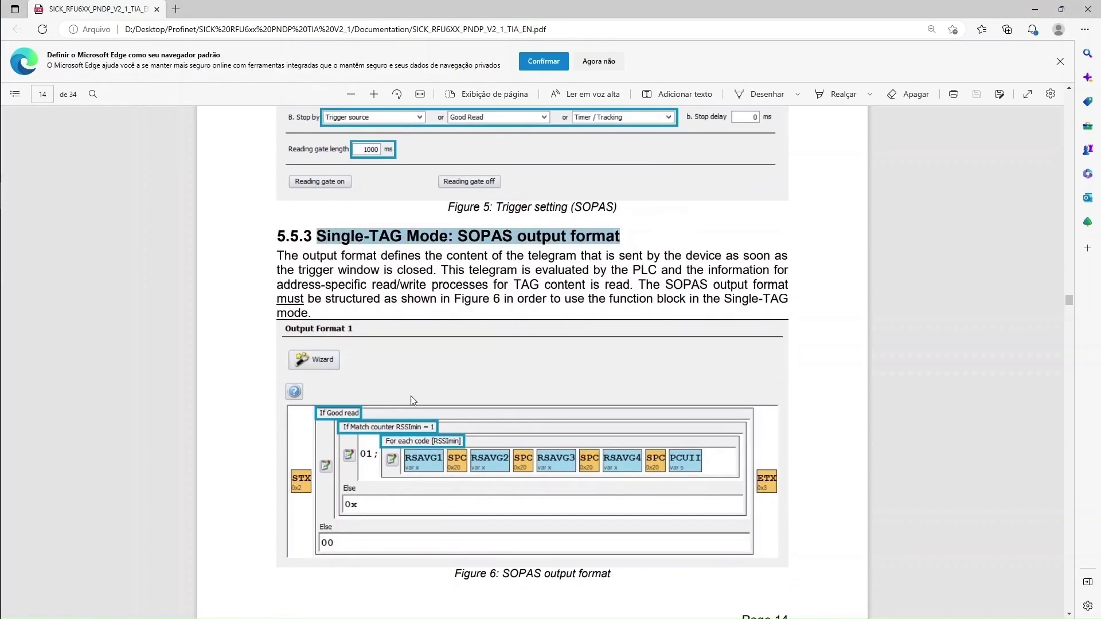
pyautogui.scroll(-2, 435, 379)
pyautogui.hotkey('alt', 'Tab')
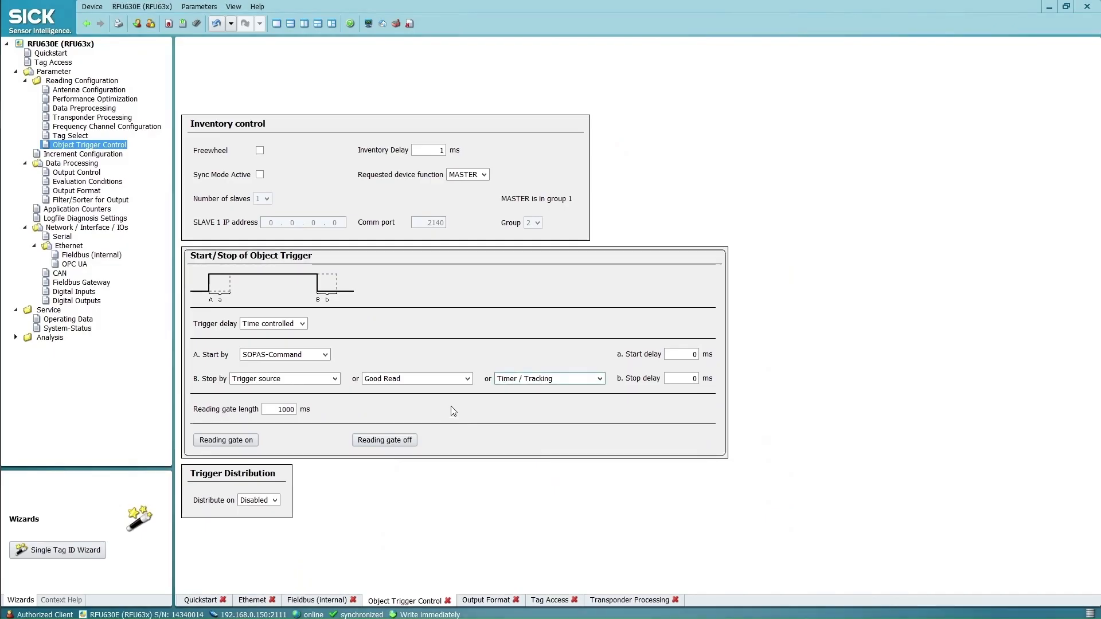
pyautogui.click(78, 192)
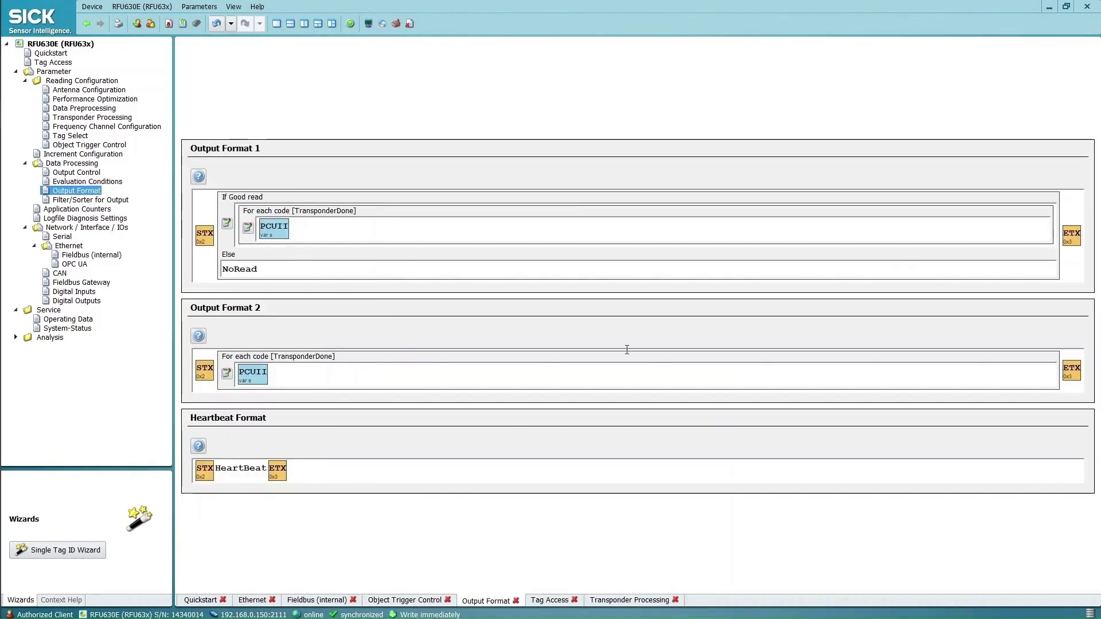
pyautogui.hotkey('alt', 'Tab')
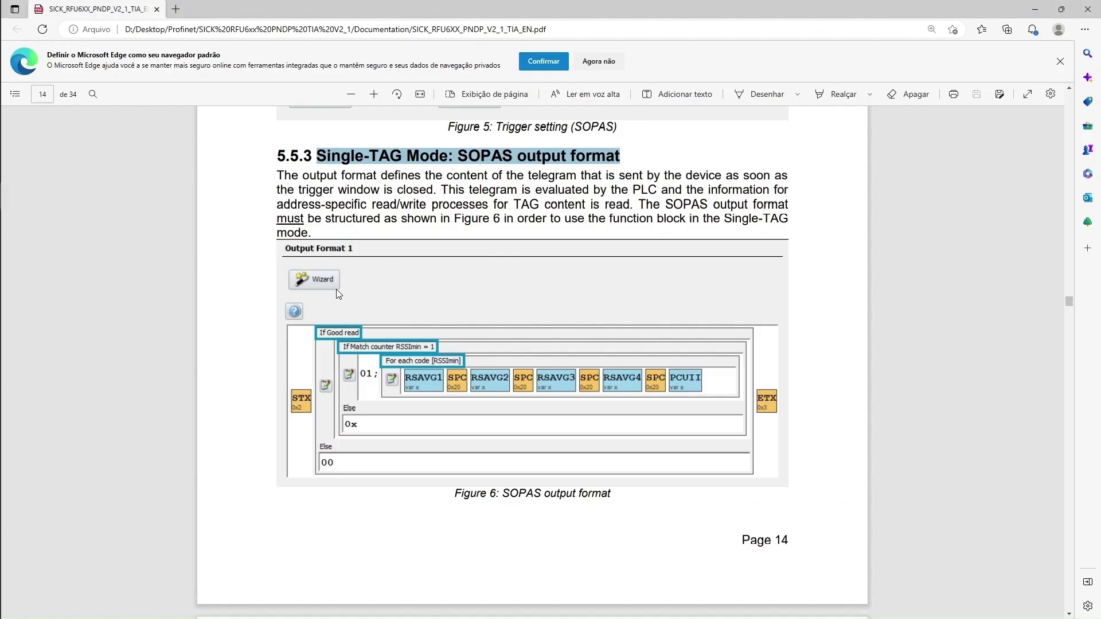
pyautogui.scroll(-2, 337, 291)
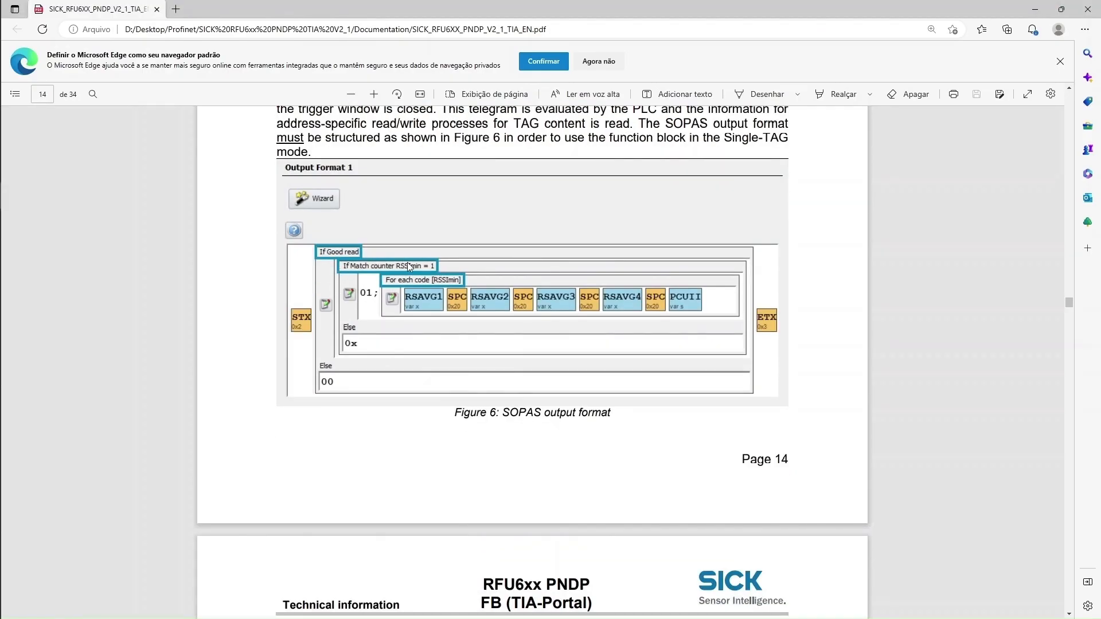
pyautogui.hotkey('alt', 'Tab')
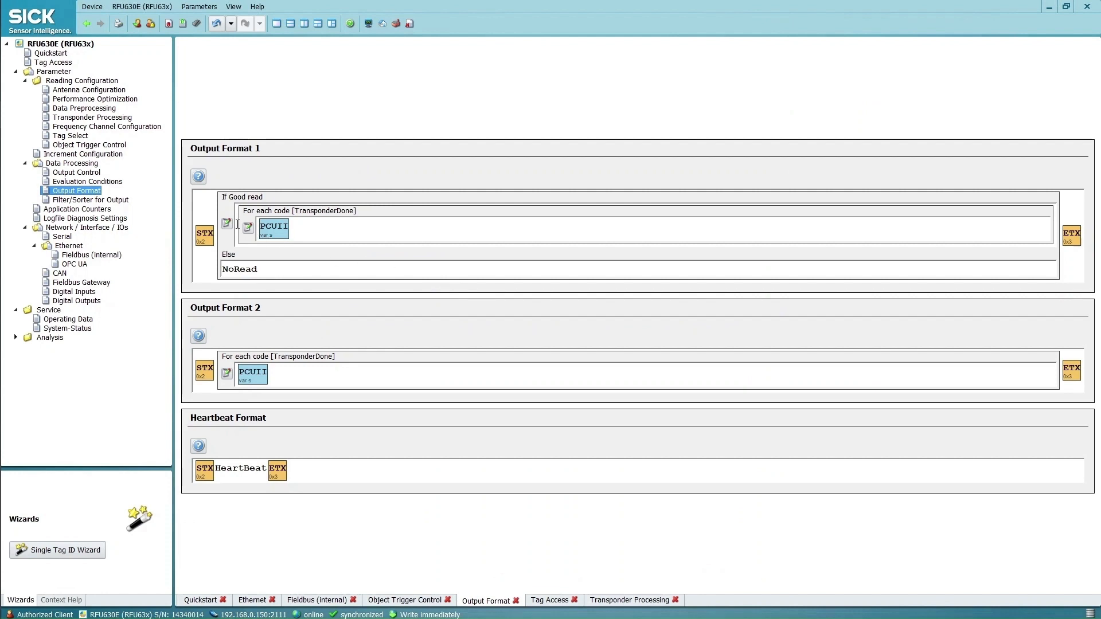
# Insert a condition into Output Format 1 testing Match counter RSSImin equal to 1
pyautogui.click(237, 223)
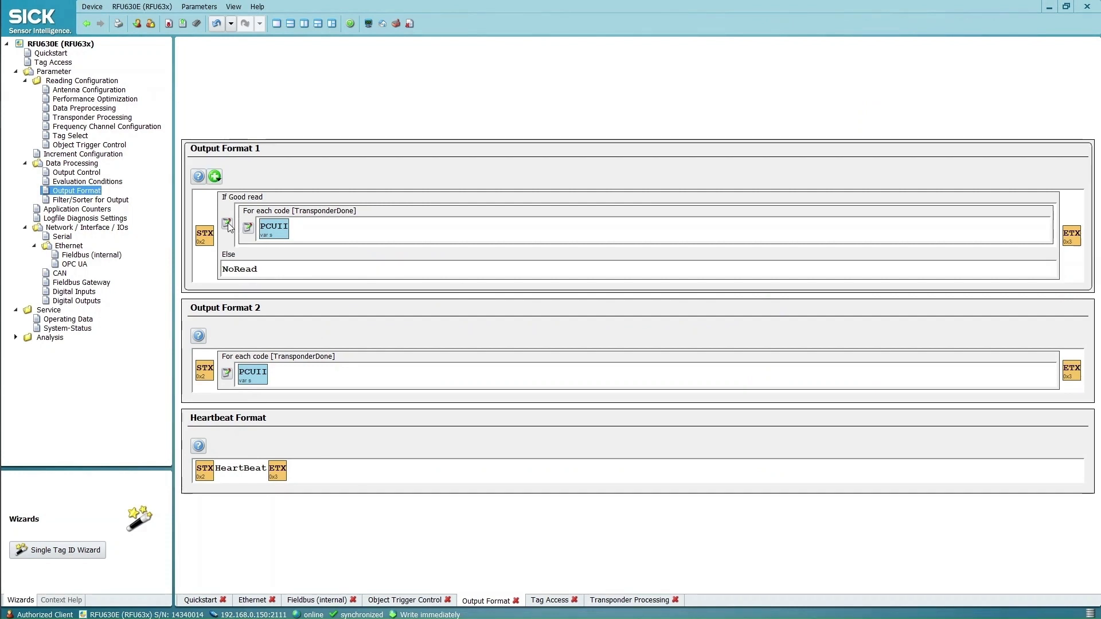
pyautogui.click(215, 177)
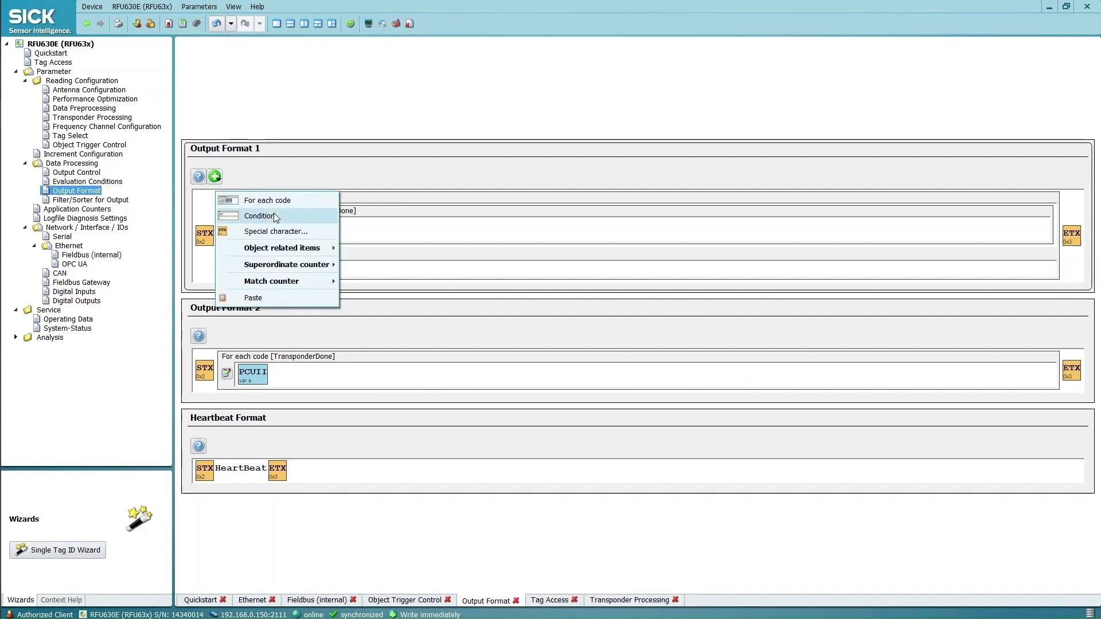
pyautogui.click(249, 216)
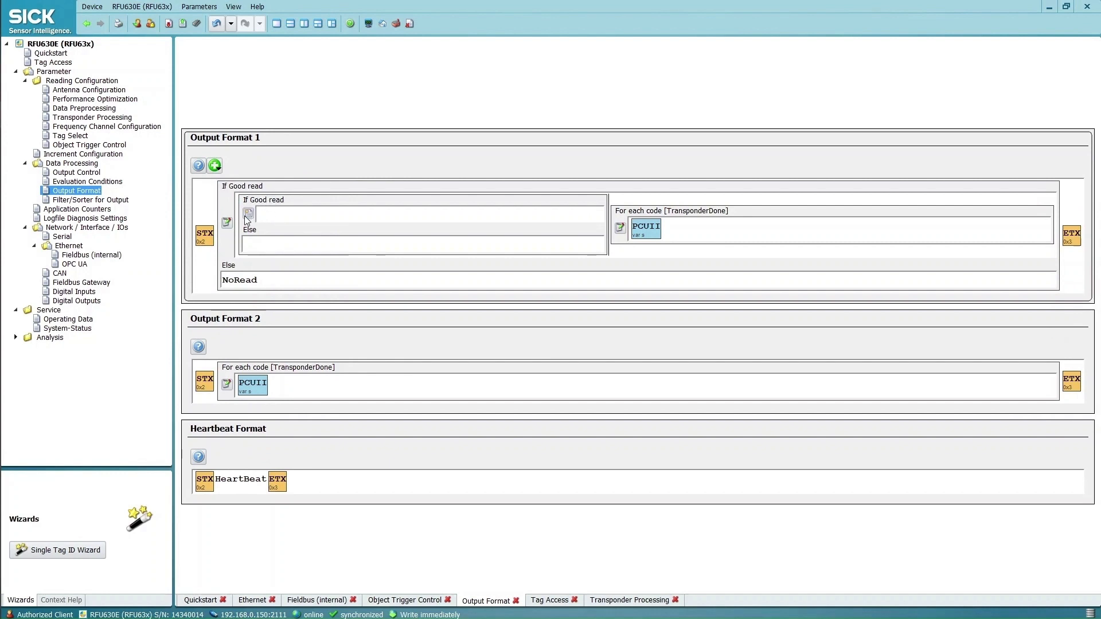
pyautogui.click(247, 214)
pyautogui.click(430, 240)
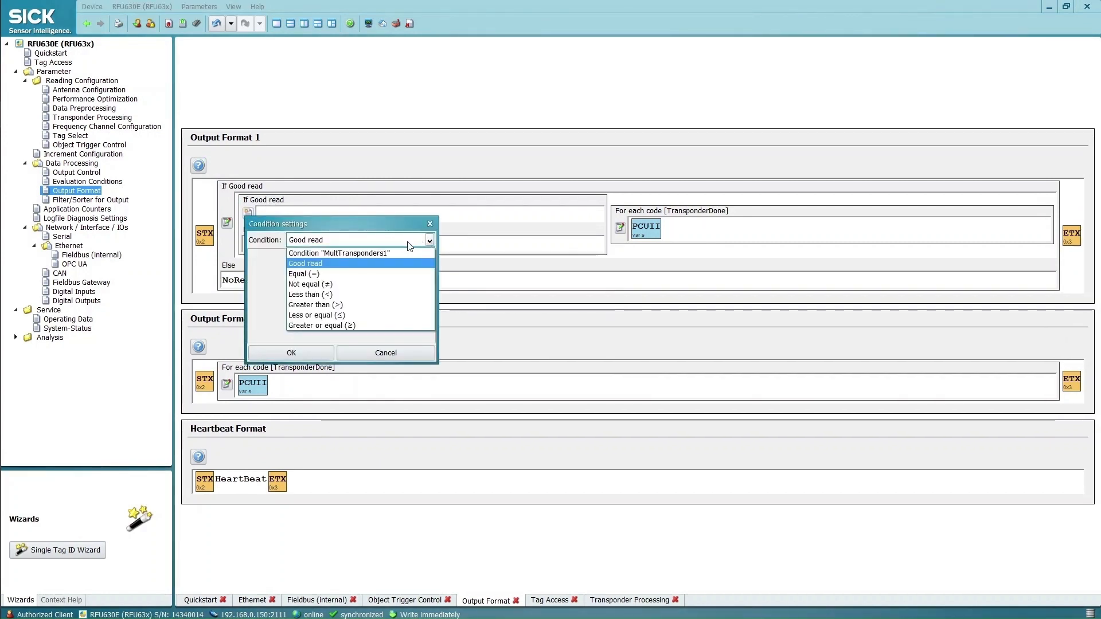
pyautogui.click(311, 275)
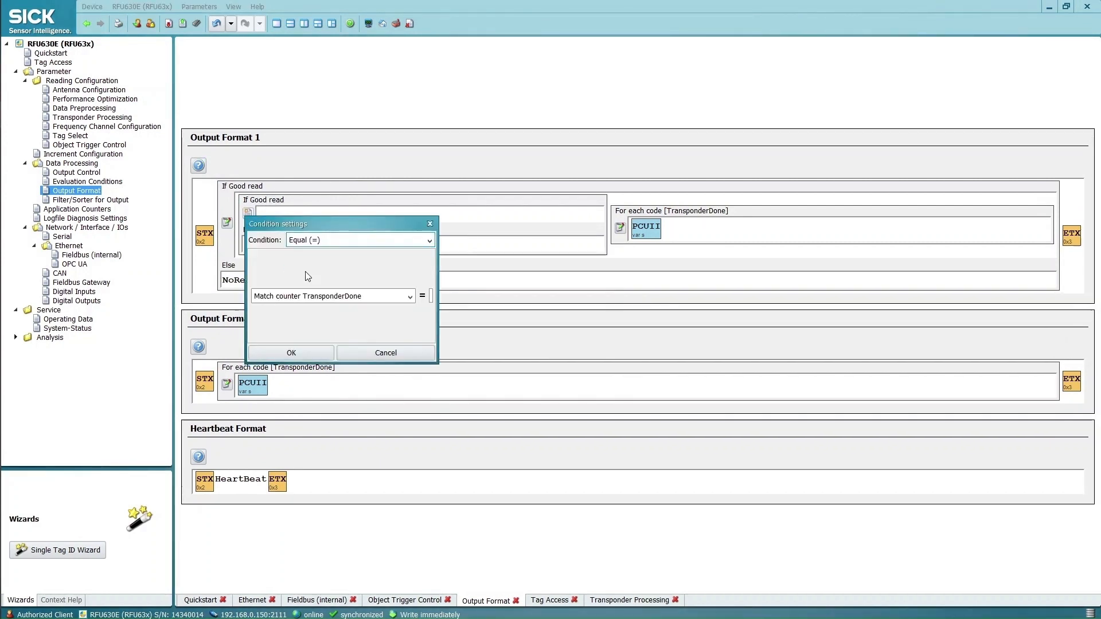
pyautogui.click(411, 296)
pyautogui.click(352, 372)
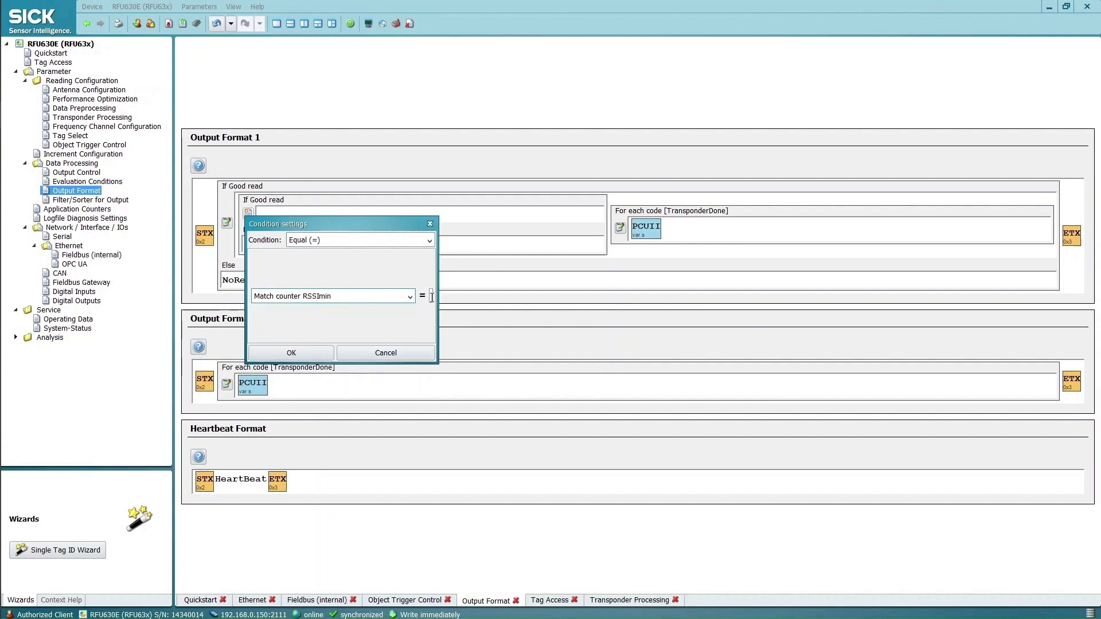
pyautogui.click(331, 348)
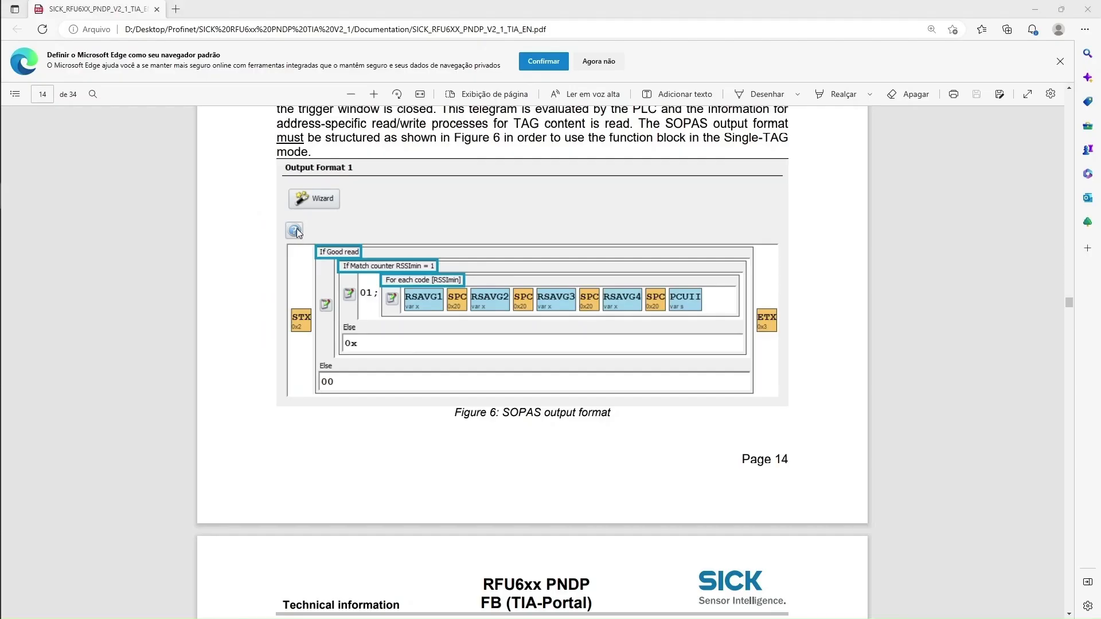
# Set the inner Else output to 0x and replace the outer Else's NoRead with 00
pyautogui.hotkey('alt', 'Tab')
pyautogui.hotkey('alt', 'Tab')
pyautogui.click(276, 246)
pyautogui.write('0x')
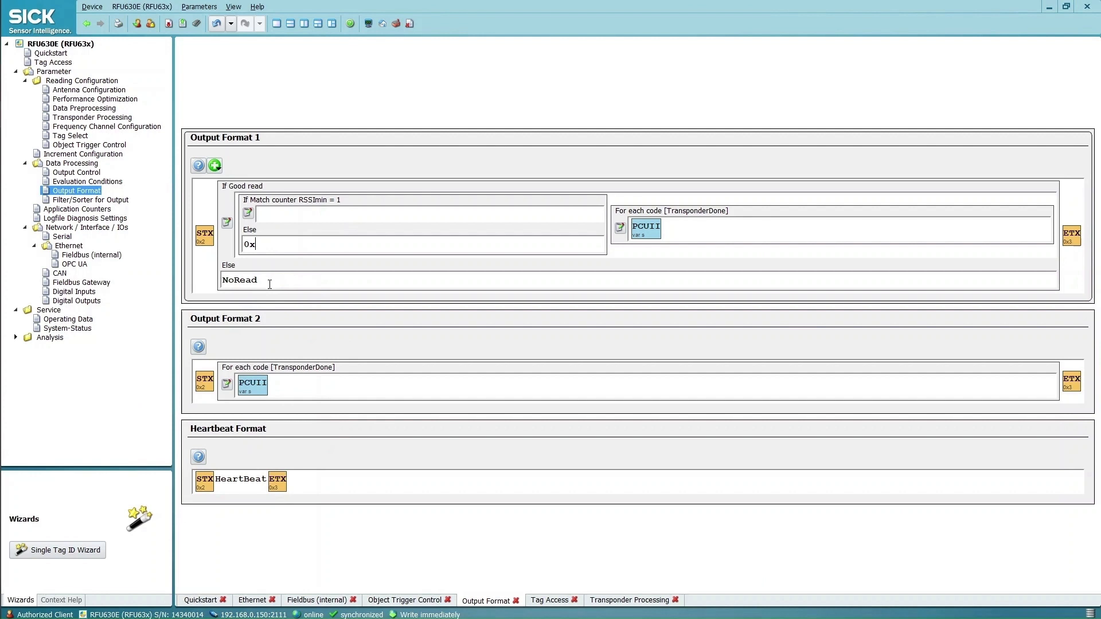
pyautogui.click(216, 277)
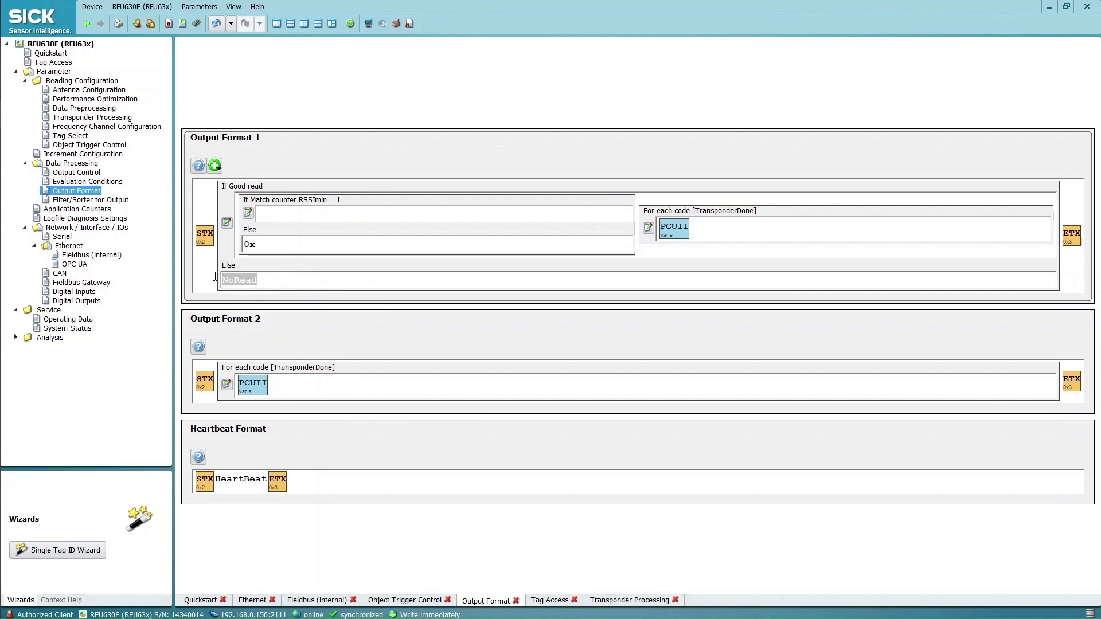
pyautogui.write('00')
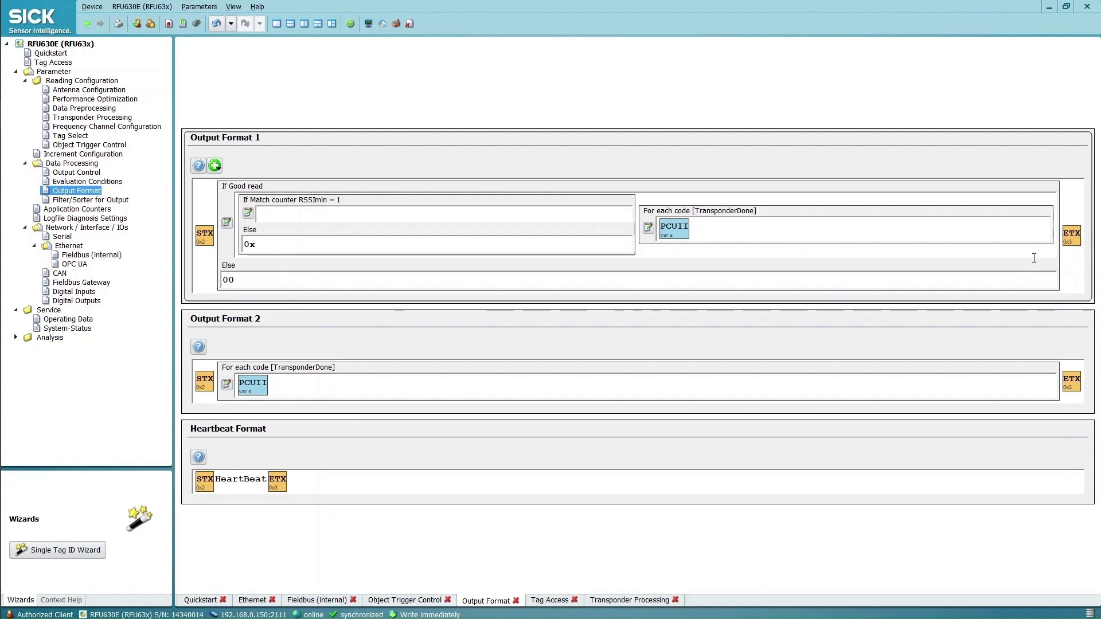
pyautogui.moveTo(1054, 249); pyautogui.dragTo(705, 224)
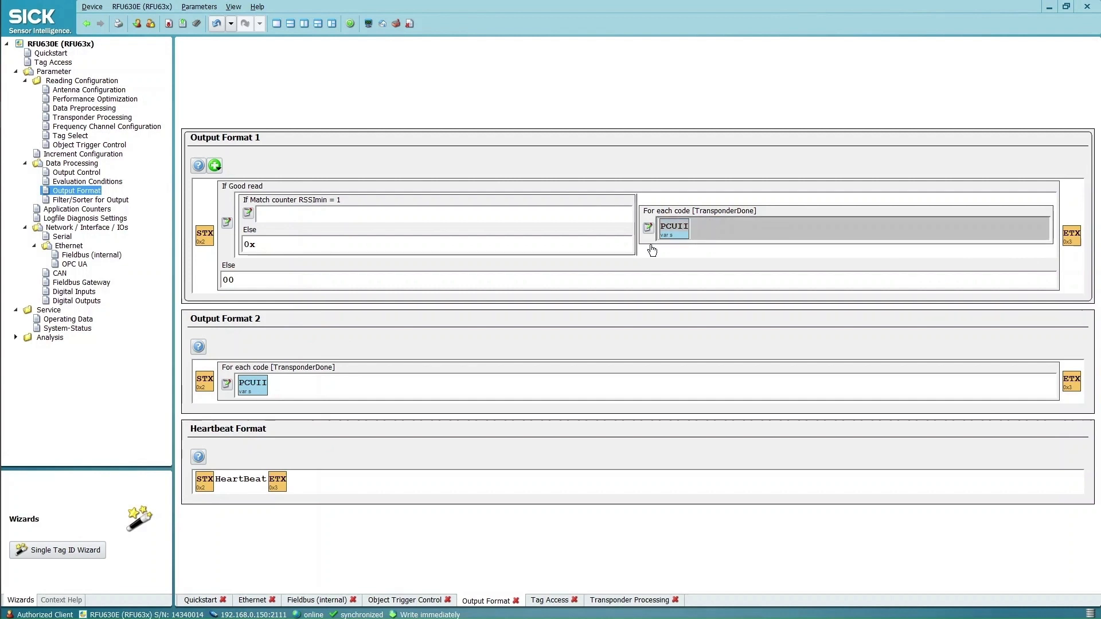
# Move the For each code block into the RSSImin condition branch, limited to codes matching RSSImin
pyautogui.press('Delete')
pyautogui.click(308, 219)
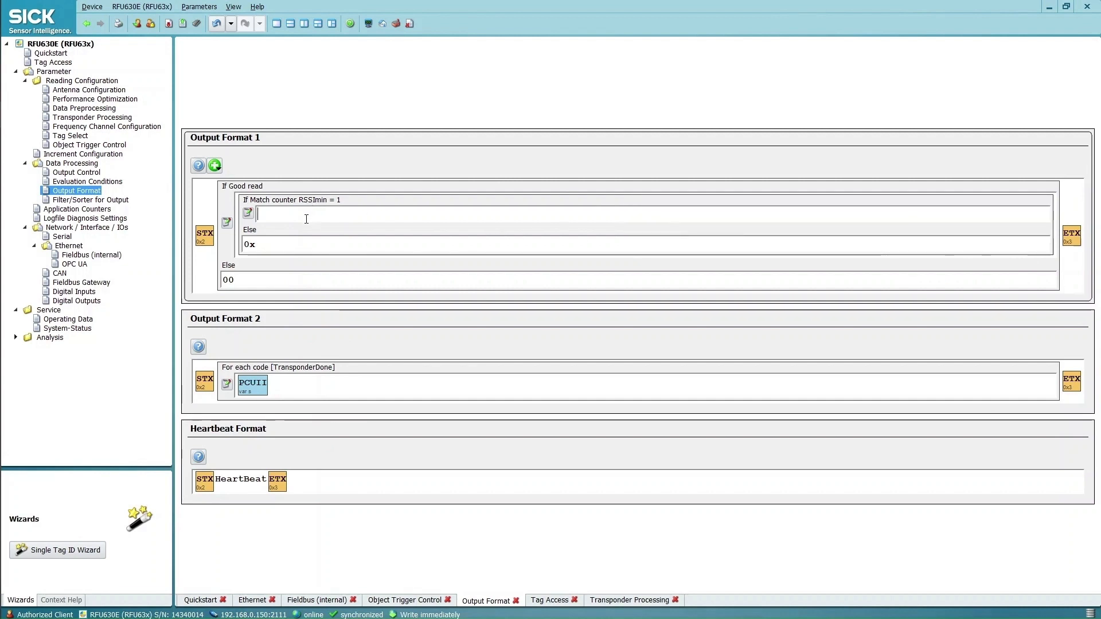
pyautogui.hotkey('ctrl', 'v')
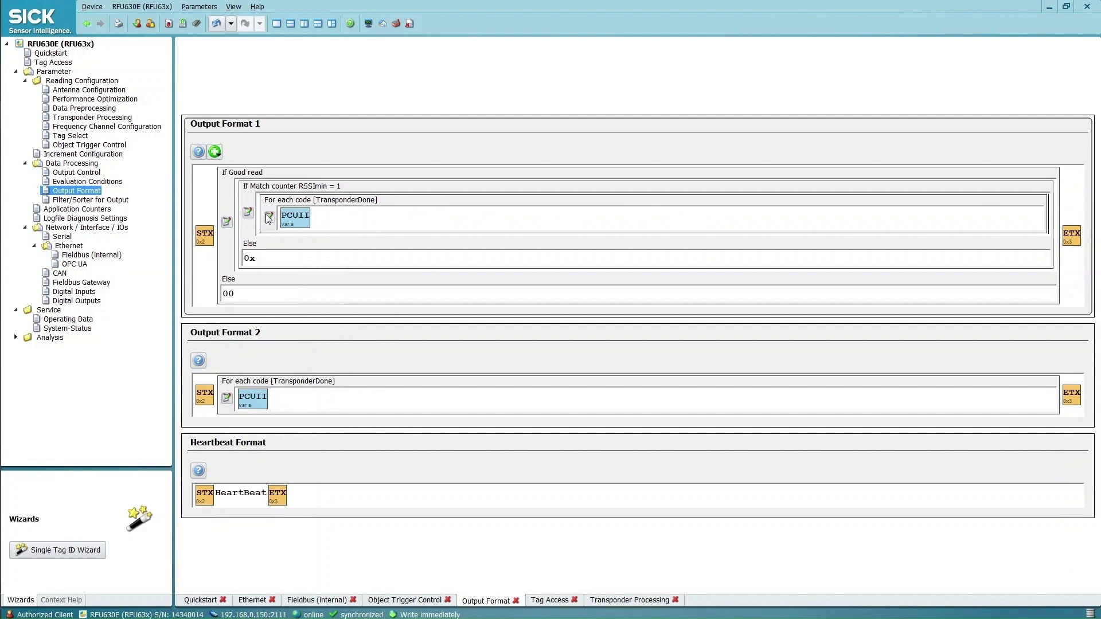
pyautogui.click(269, 216)
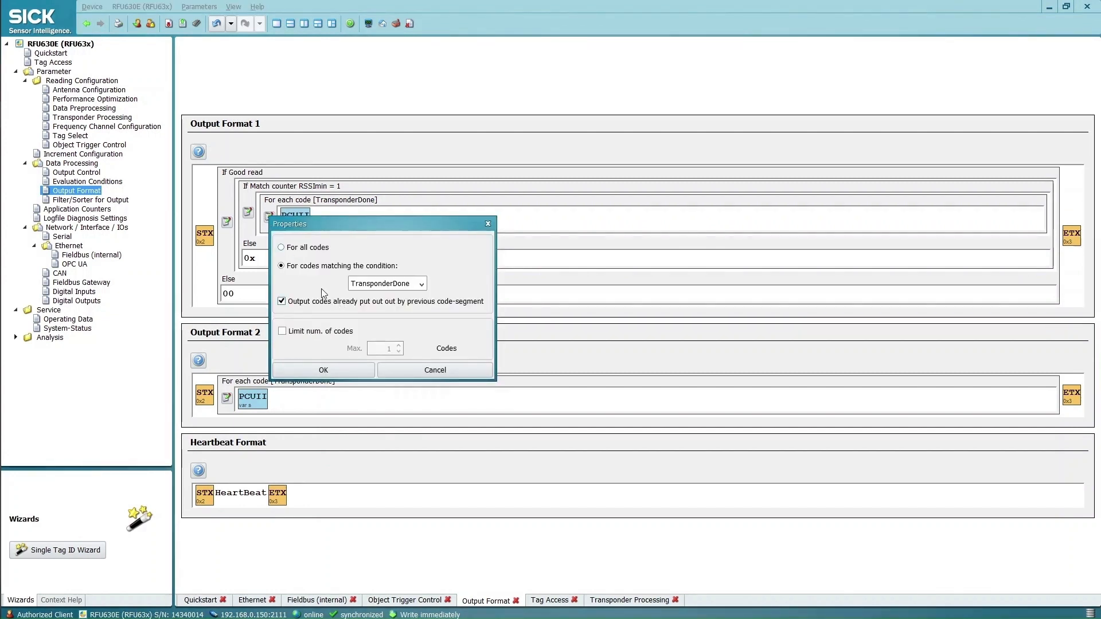
pyautogui.click(421, 285)
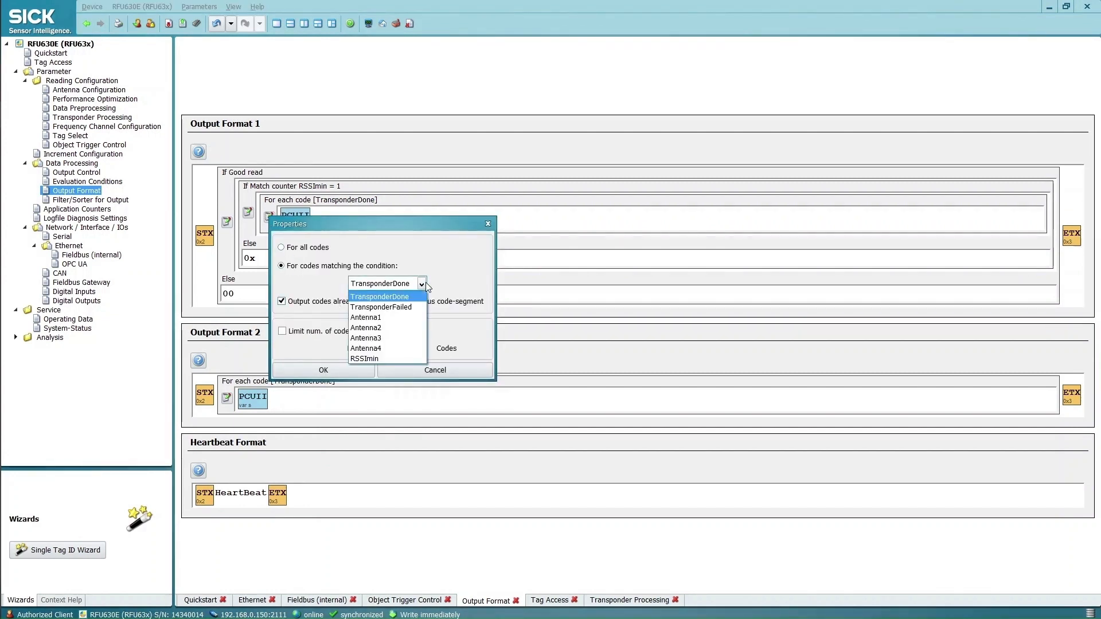
pyautogui.click(374, 355)
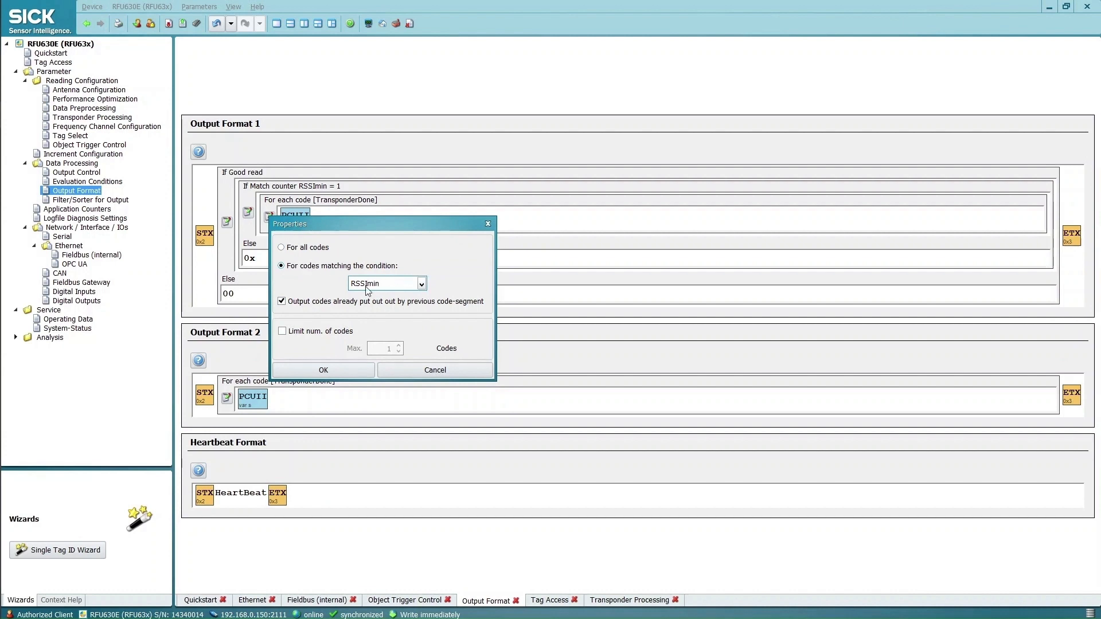
pyautogui.click(326, 368)
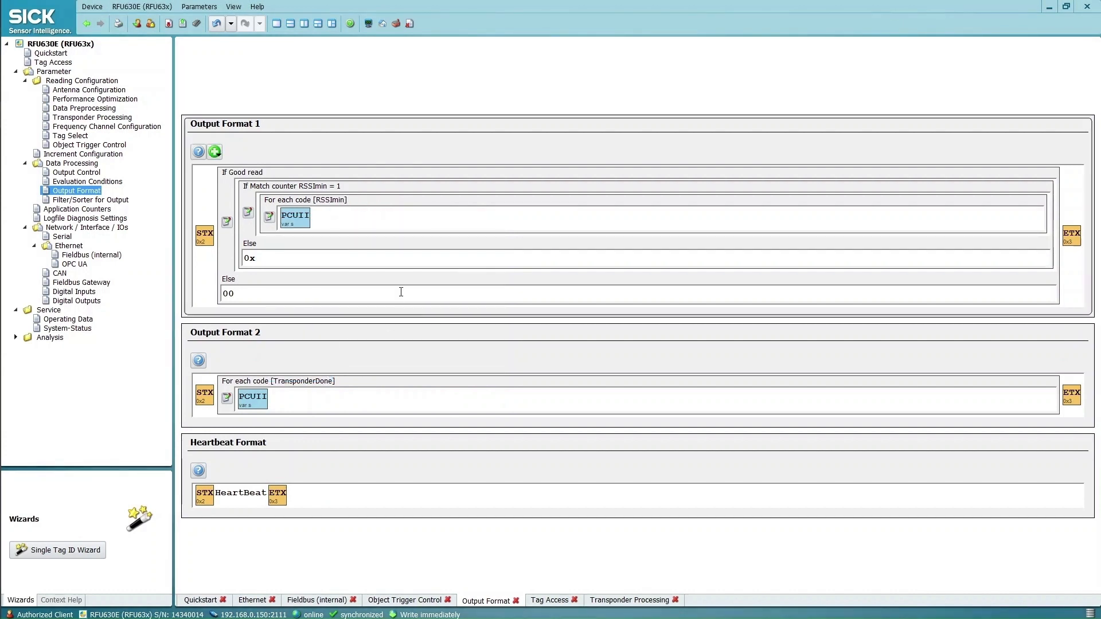
# After checking Figure 6, delete PCUII from the RSSImin loop
pyautogui.hotkey('alt', 'Tab')
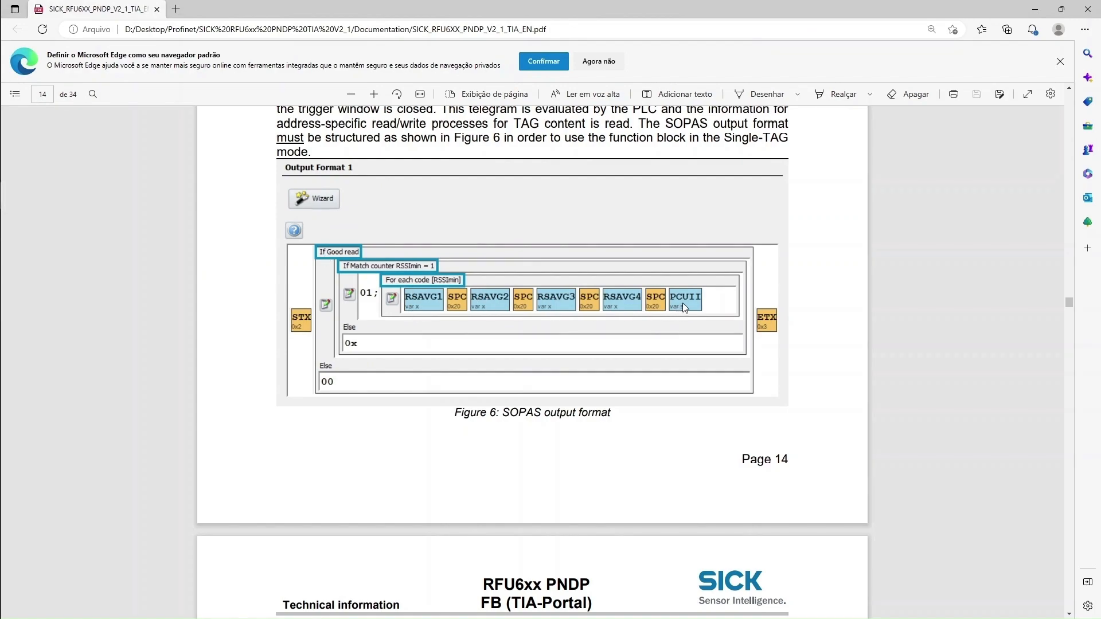
pyautogui.hotkey('alt', 'Tab')
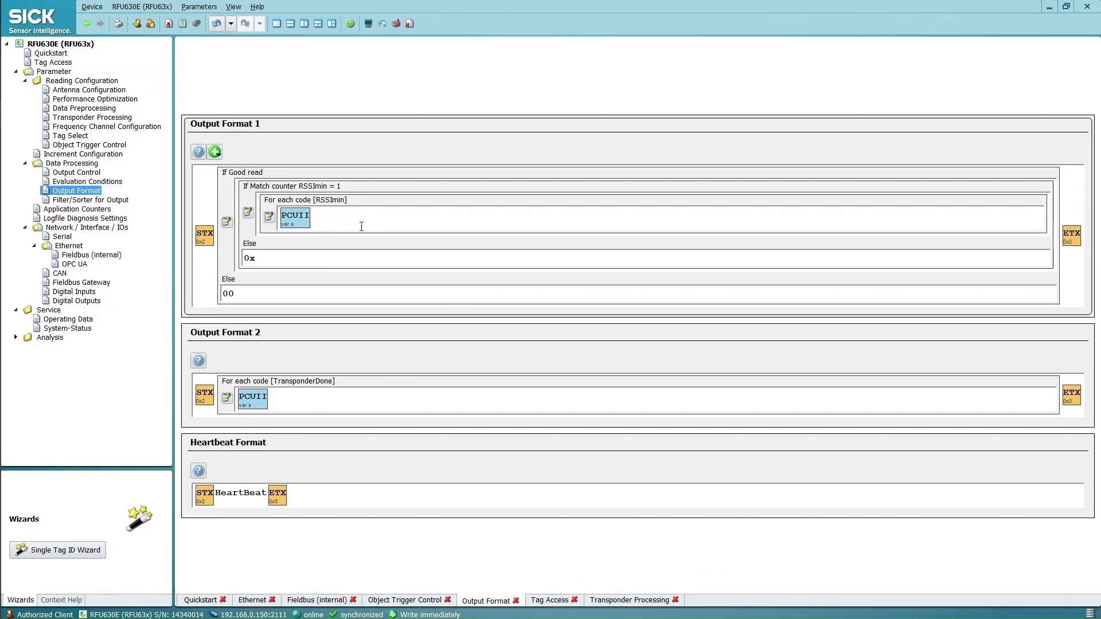
pyautogui.press('BackSpace')
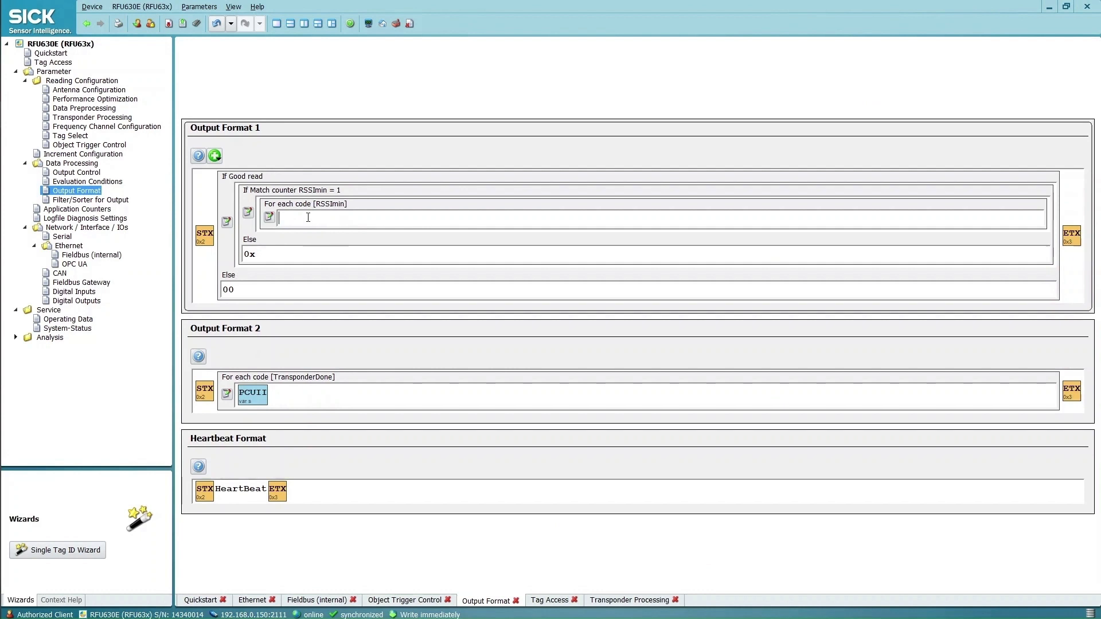
# Insert RSAVG1 and RSAVG2 into the empty RSSImin loop, each followed by a space
pyautogui.rightClick(308, 217)
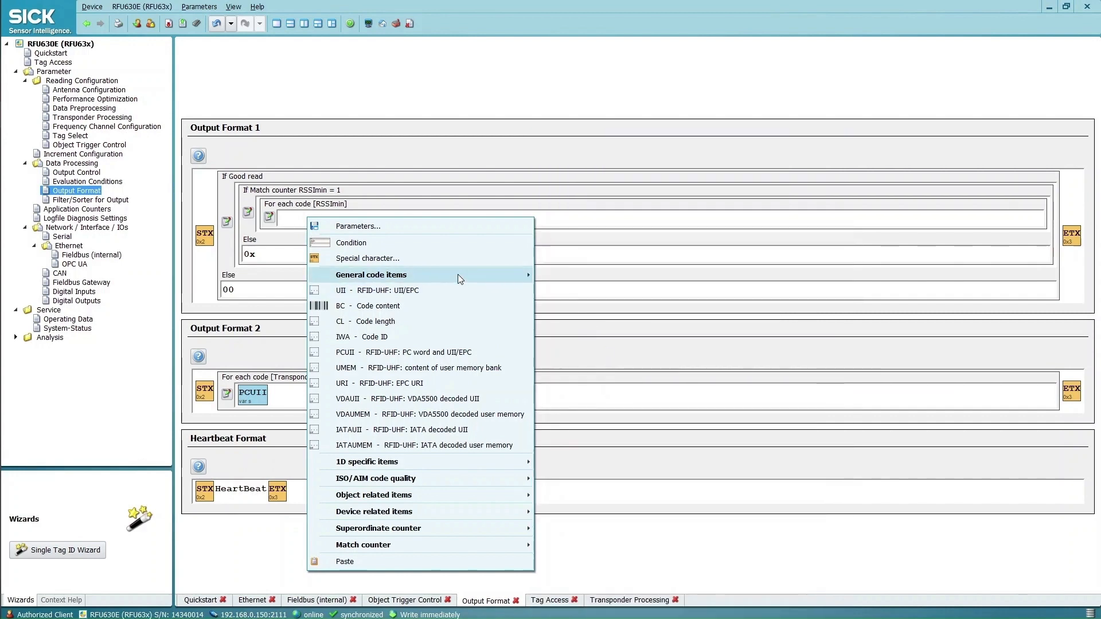
pyautogui.moveTo(459, 275)
pyautogui.click(602, 424)
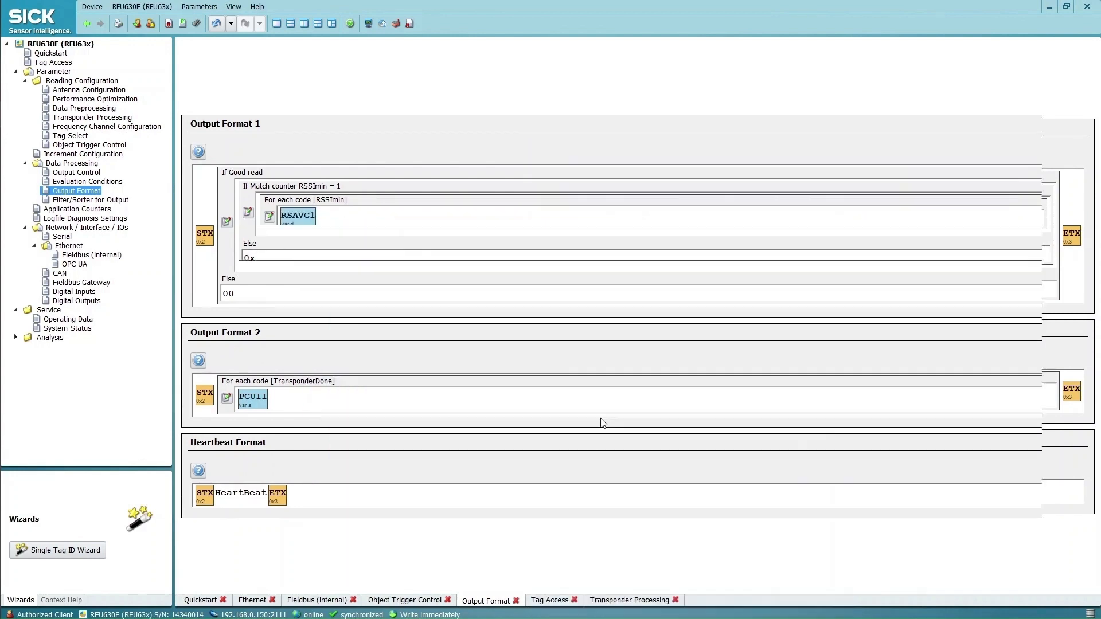
pyautogui.hotkey('alt', 'Tab')
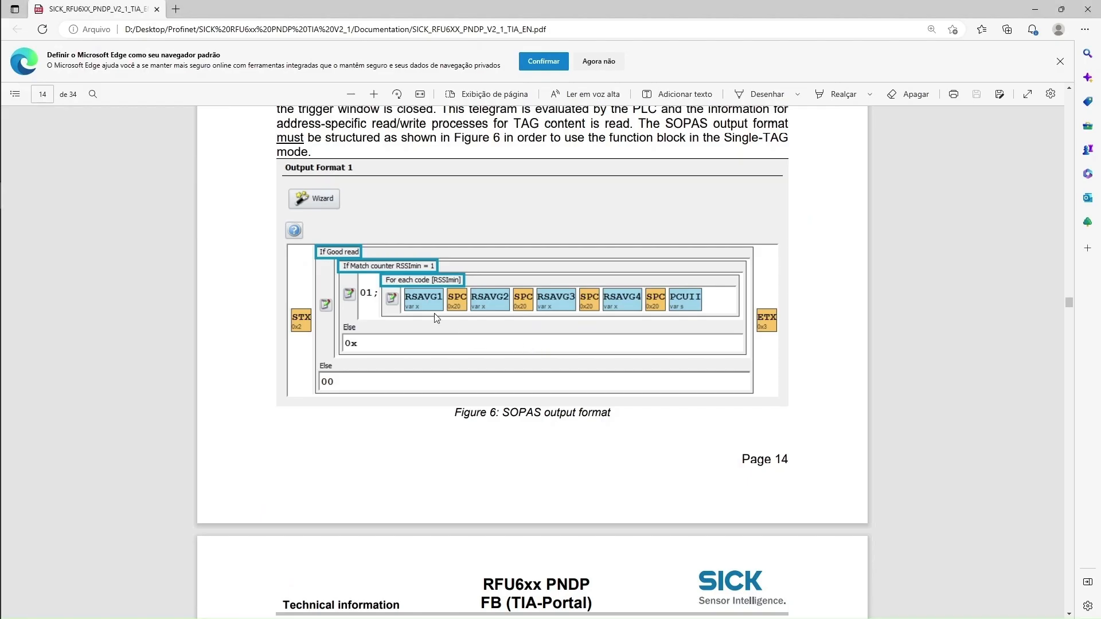
pyautogui.hotkey('alt', 'Tab')
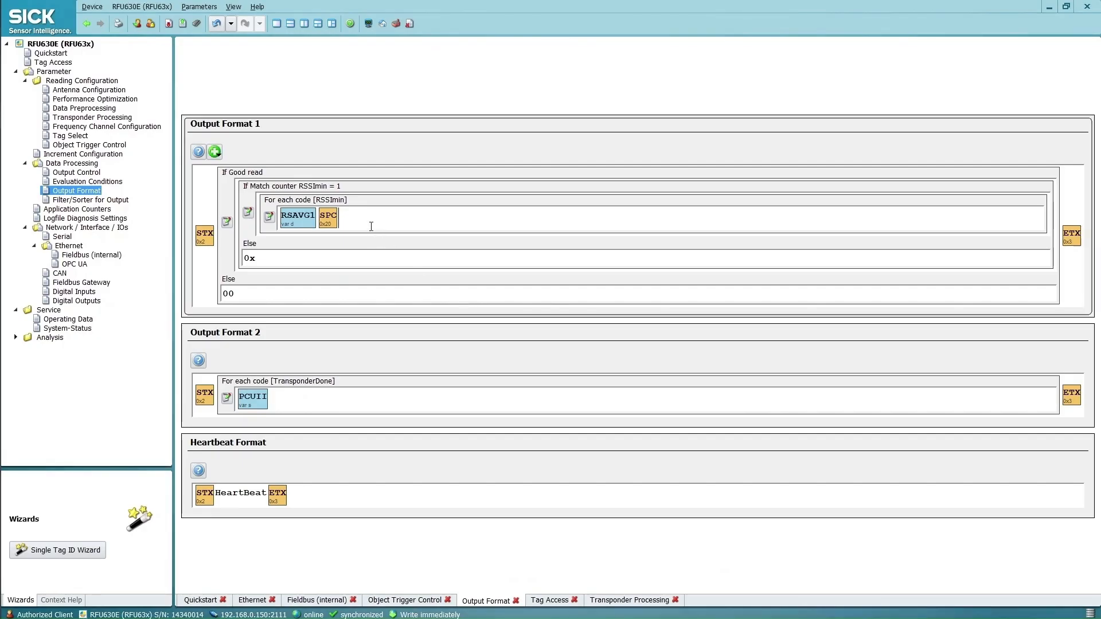
pyautogui.rightClick(360, 220)
pyautogui.moveTo(482, 285)
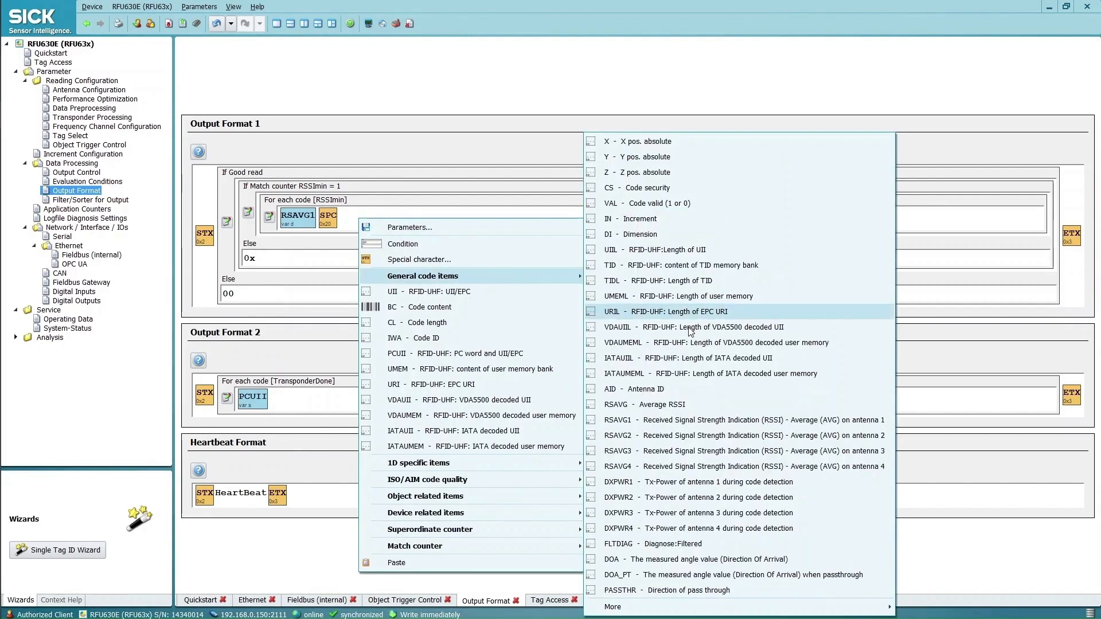
pyautogui.click(659, 437)
pyautogui.press('space')
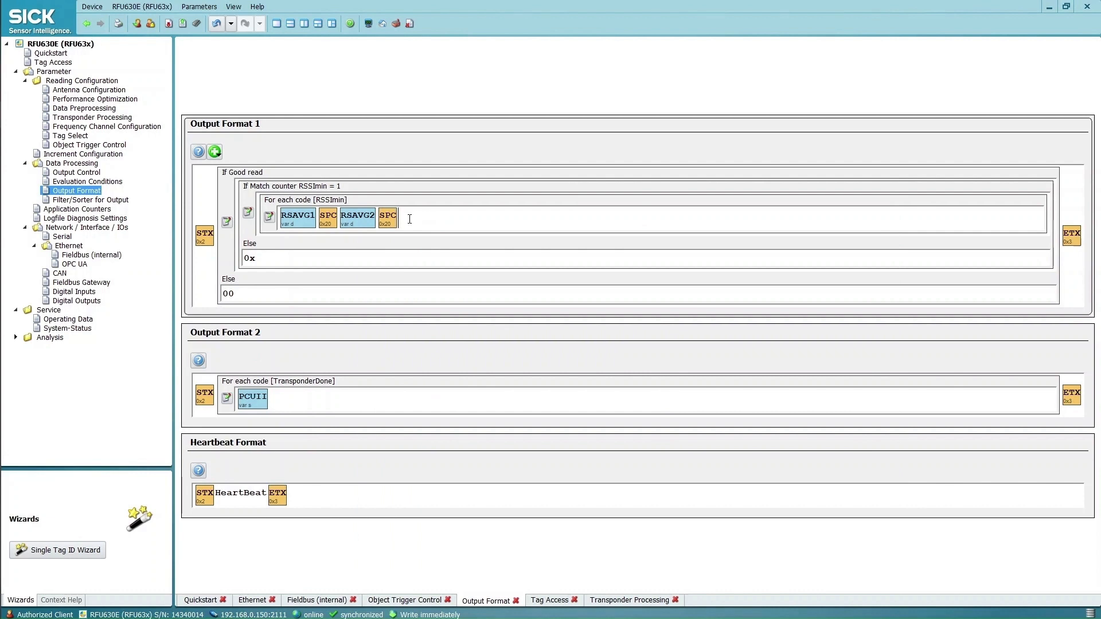
# Add RSAVG3 with a trailing space, then RSAVG4, to the loop
pyautogui.rightClick(409, 219)
pyautogui.moveTo(504, 276)
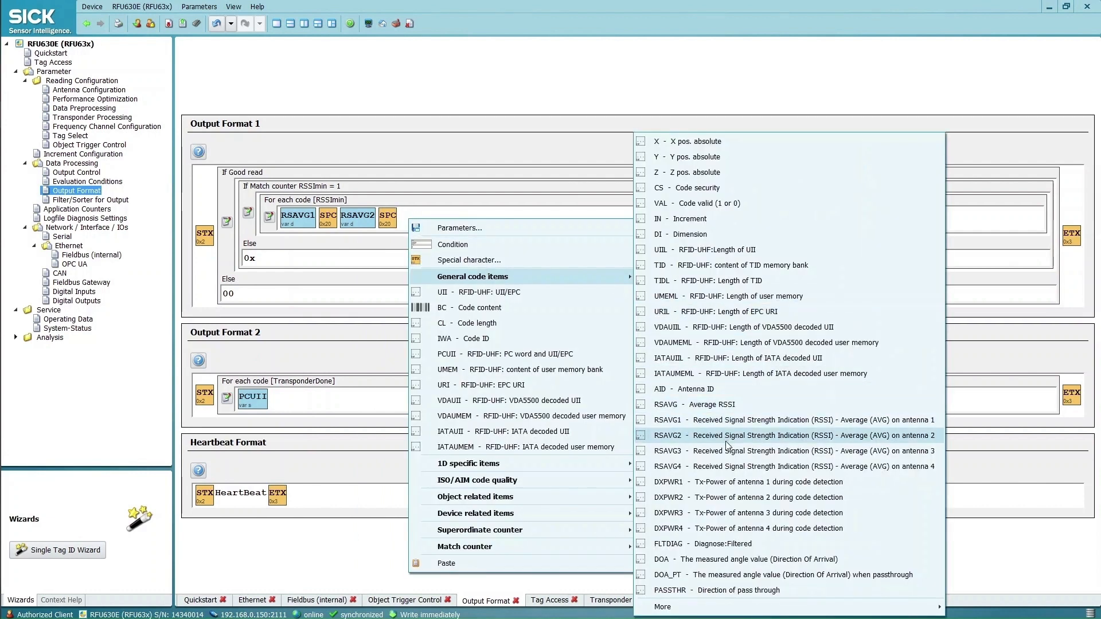
pyautogui.click(717, 451)
pyautogui.press('space')
pyautogui.rightClick(474, 222)
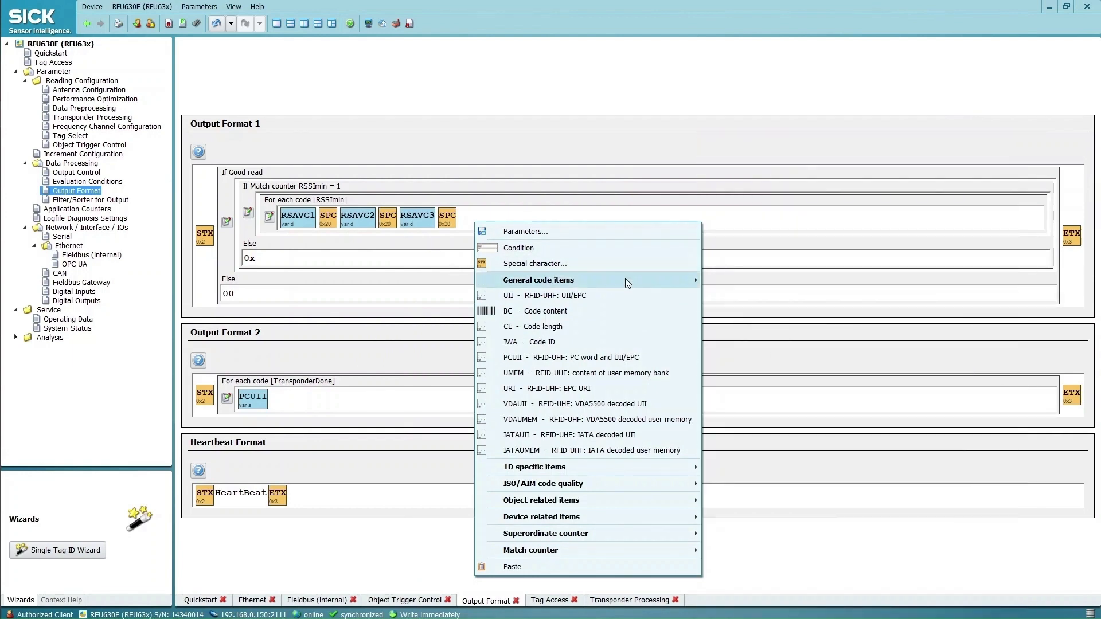
pyautogui.moveTo(626, 277)
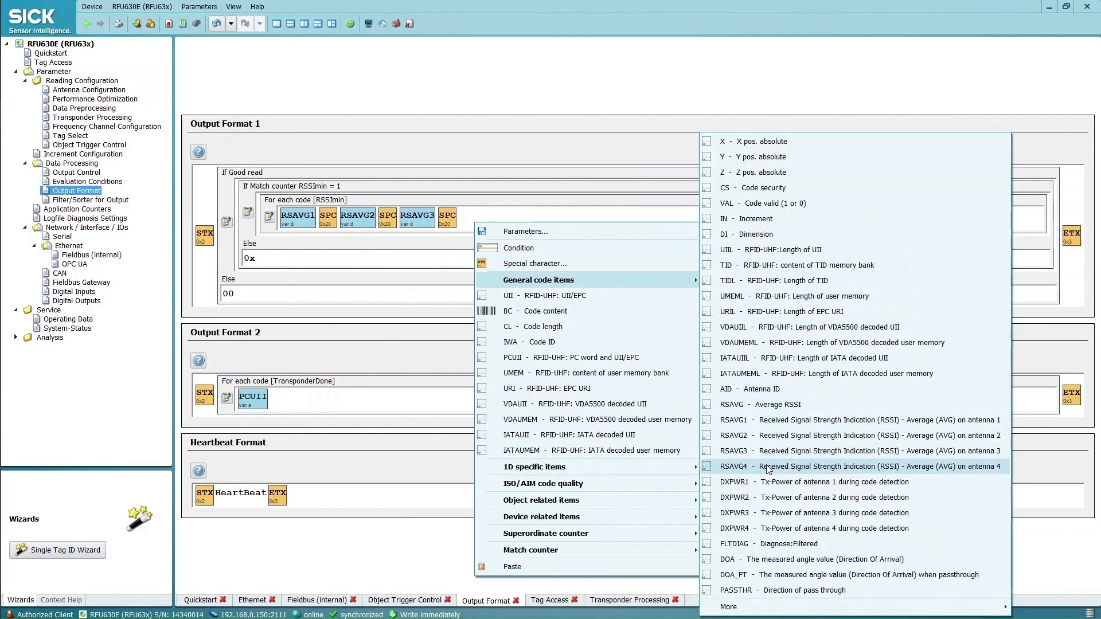
pyautogui.click(769, 467)
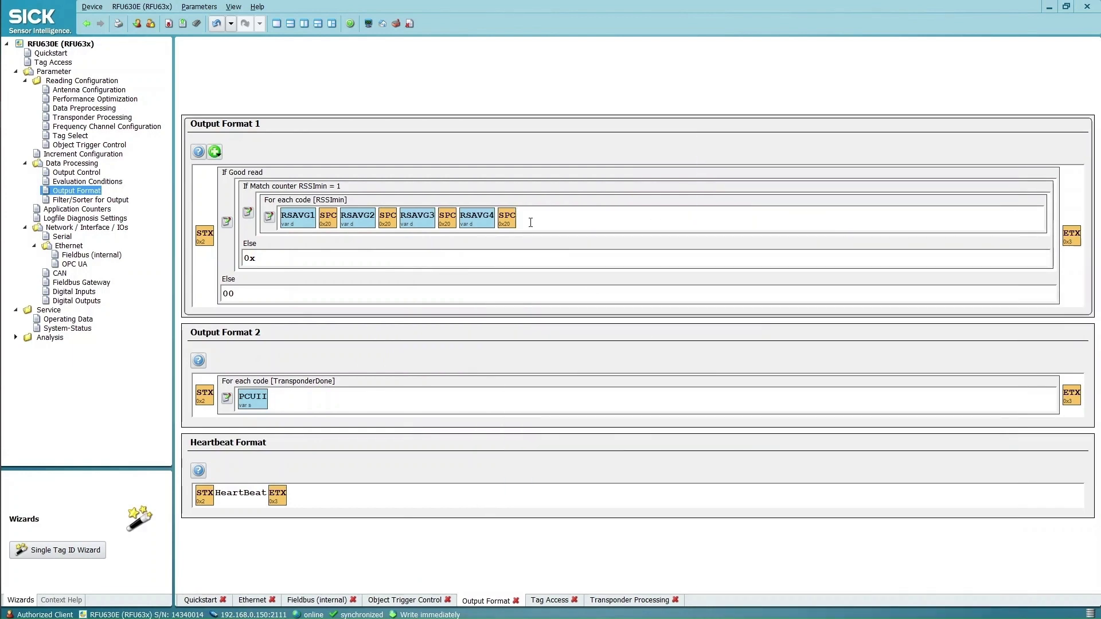
# Append PCUII at the end of the loop, matching the manual's Figure 6
pyautogui.hotkey('alt', 'Tab')
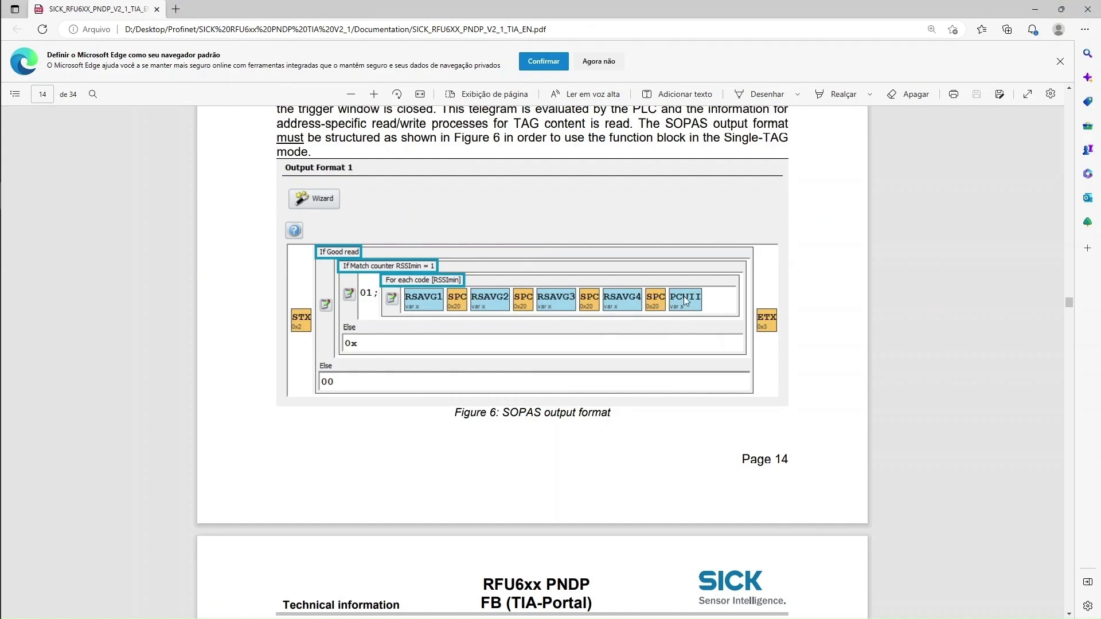
pyautogui.hotkey('alt', 'Tab')
pyautogui.rightClick(525, 214)
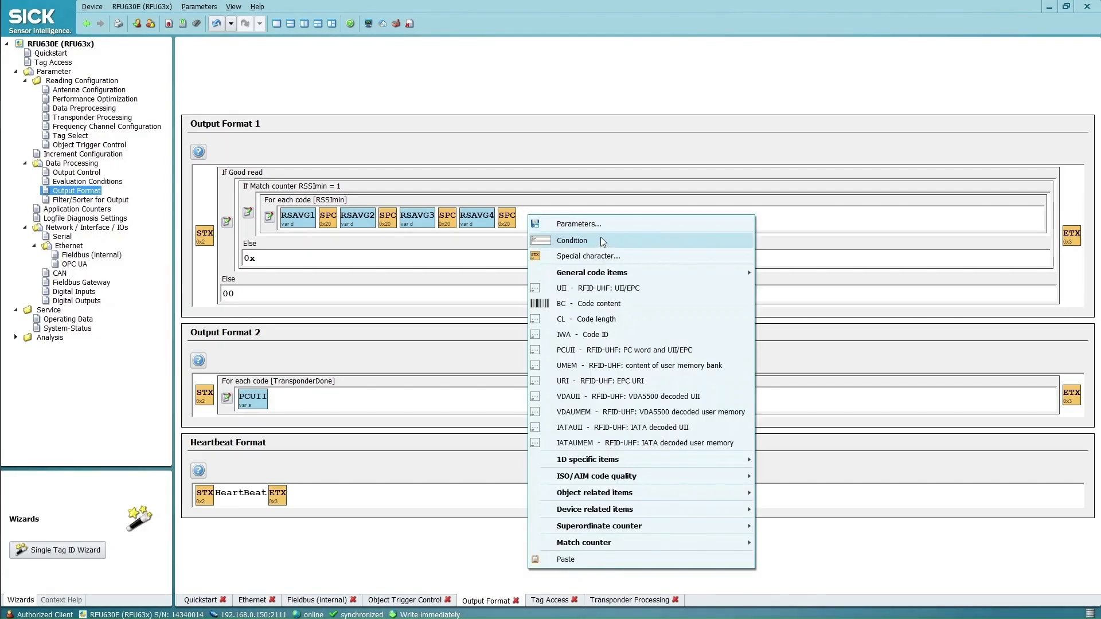
pyautogui.moveTo(618, 278)
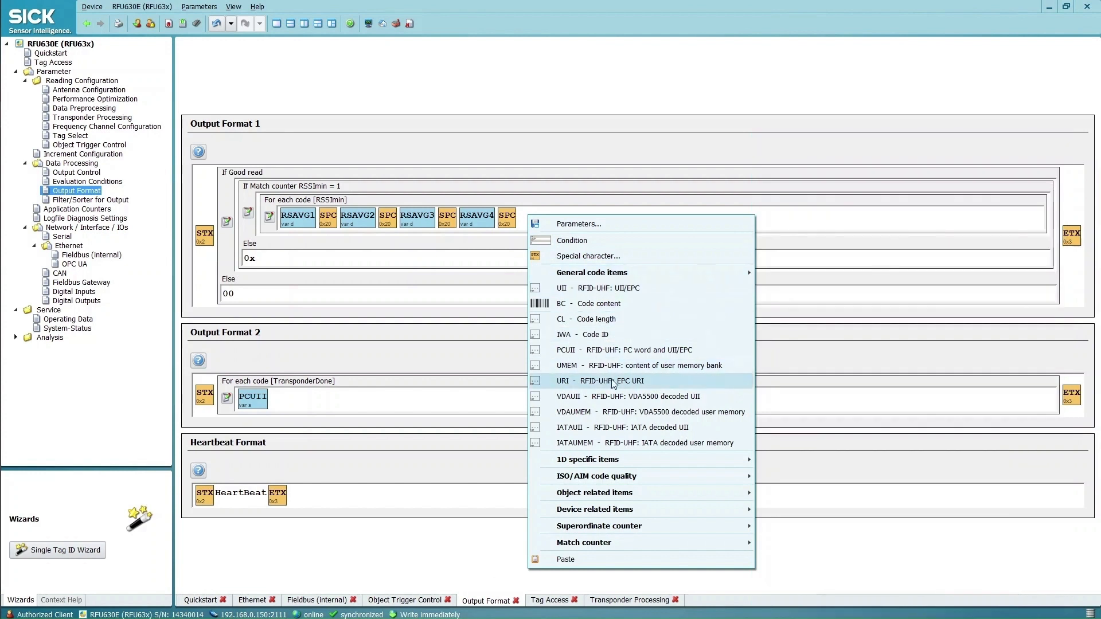
pyautogui.click(591, 351)
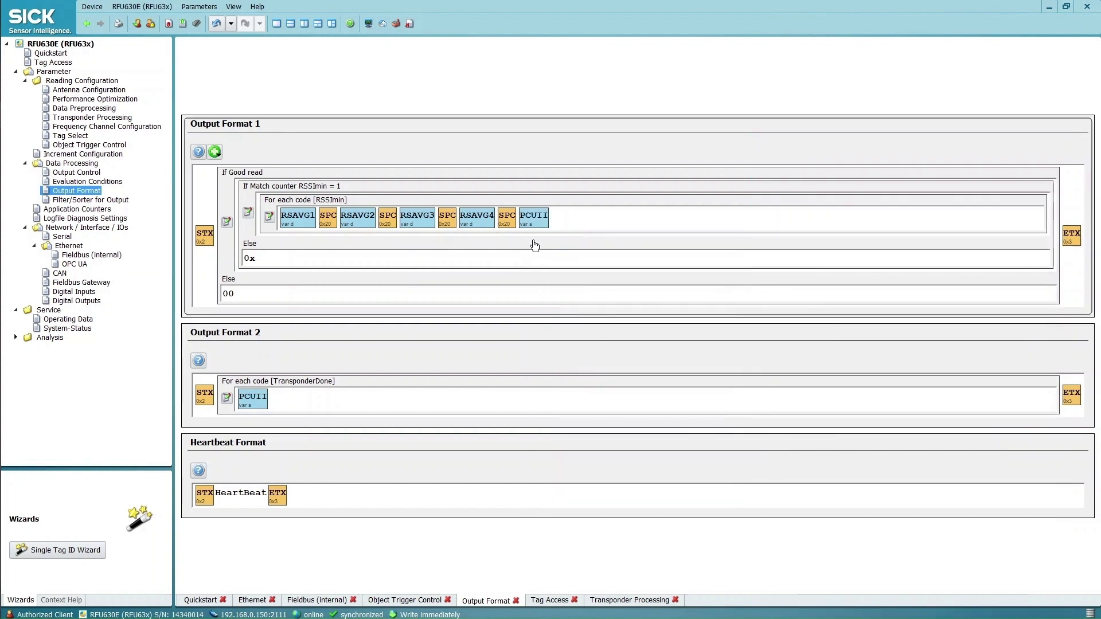
pyautogui.hotkey('alt', 'Tab')
pyautogui.scroll(-5, 369, 368)
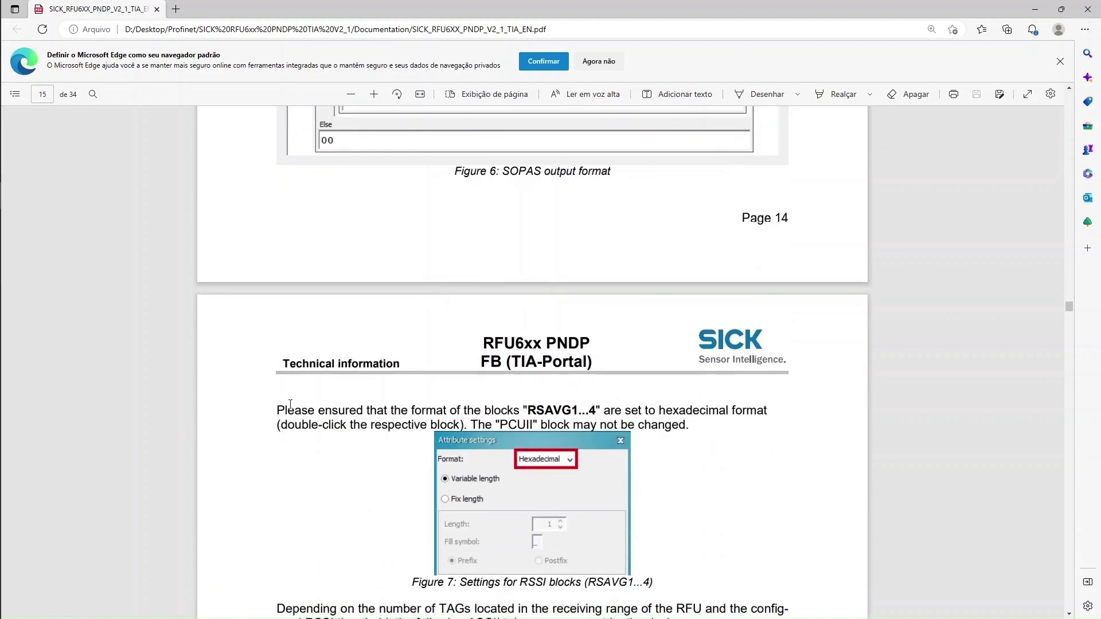
# Confirm in the manual that RSAVG1…4 must be hexadecimal, and set RSAVG1 to Hexadecimal
pyautogui.moveTo(290, 404); pyautogui.dragTo(765, 407)
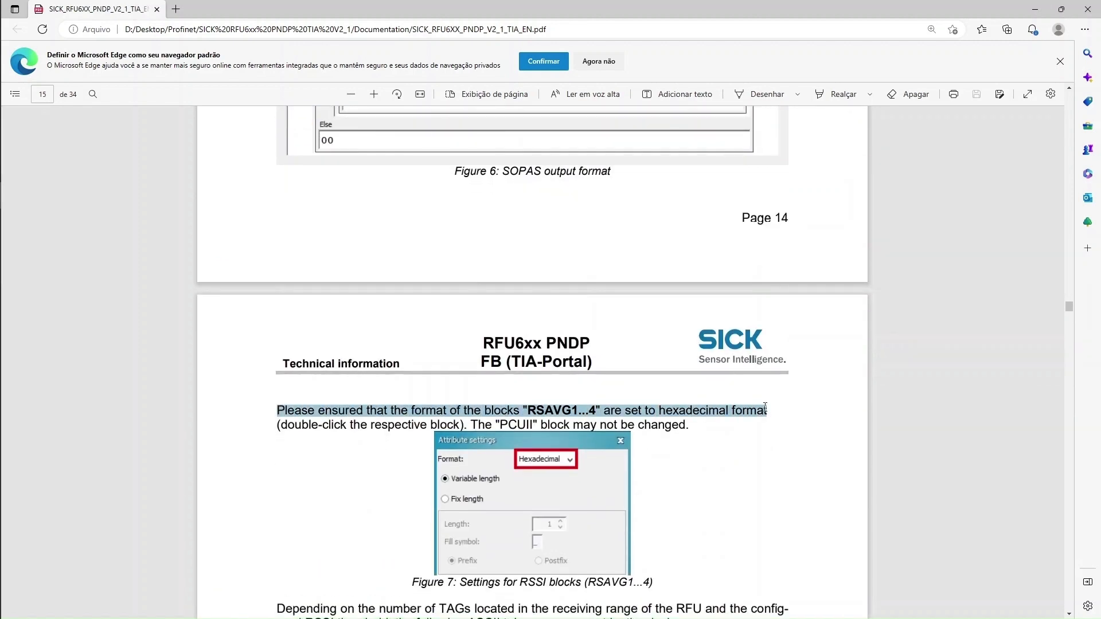
pyautogui.click(715, 419)
pyautogui.doubleClick(697, 412)
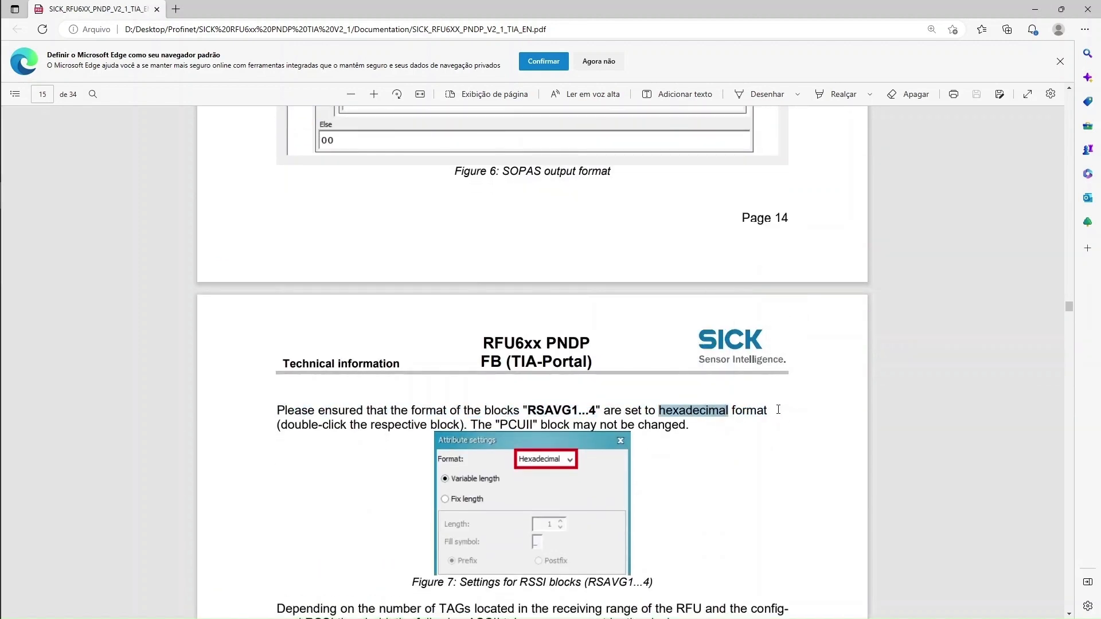
pyautogui.hotkey('alt', 'Tab')
pyautogui.doubleClick(294, 217)
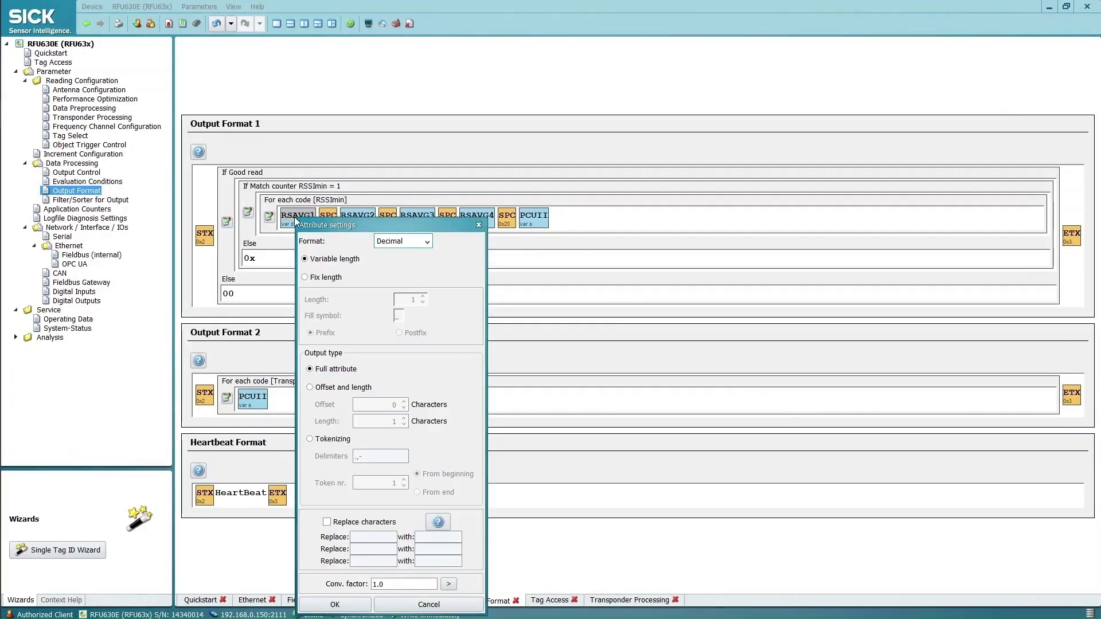
pyautogui.click(428, 241)
pyautogui.click(415, 265)
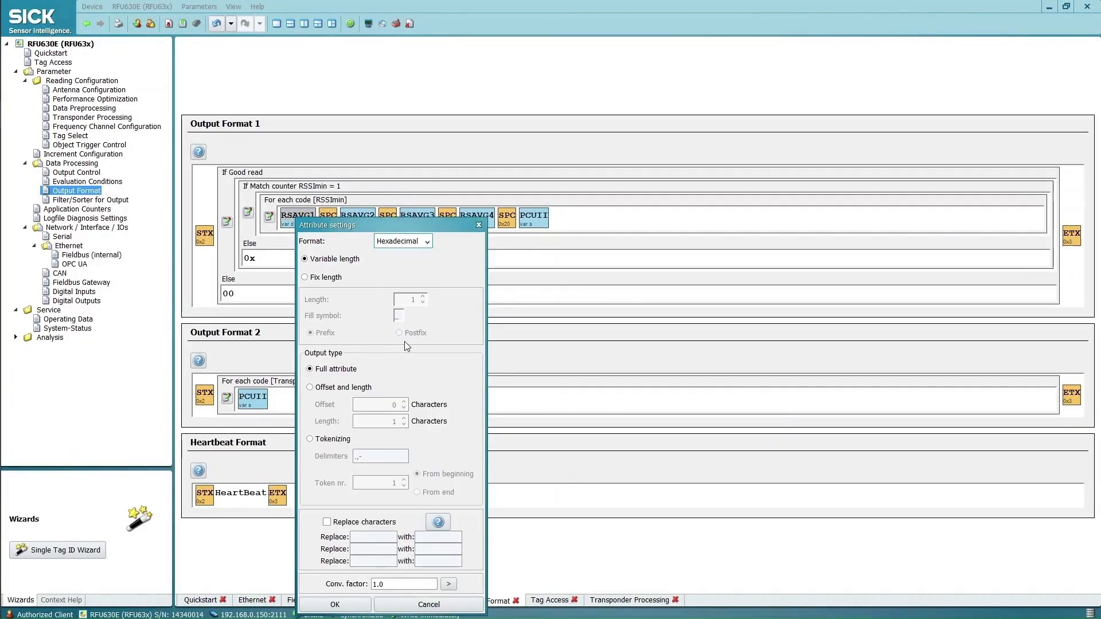
pyautogui.click(336, 605)
# Set the RSAVG2 and RSAVG3 items to Hexadecimal format
pyautogui.doubleClick(353, 225)
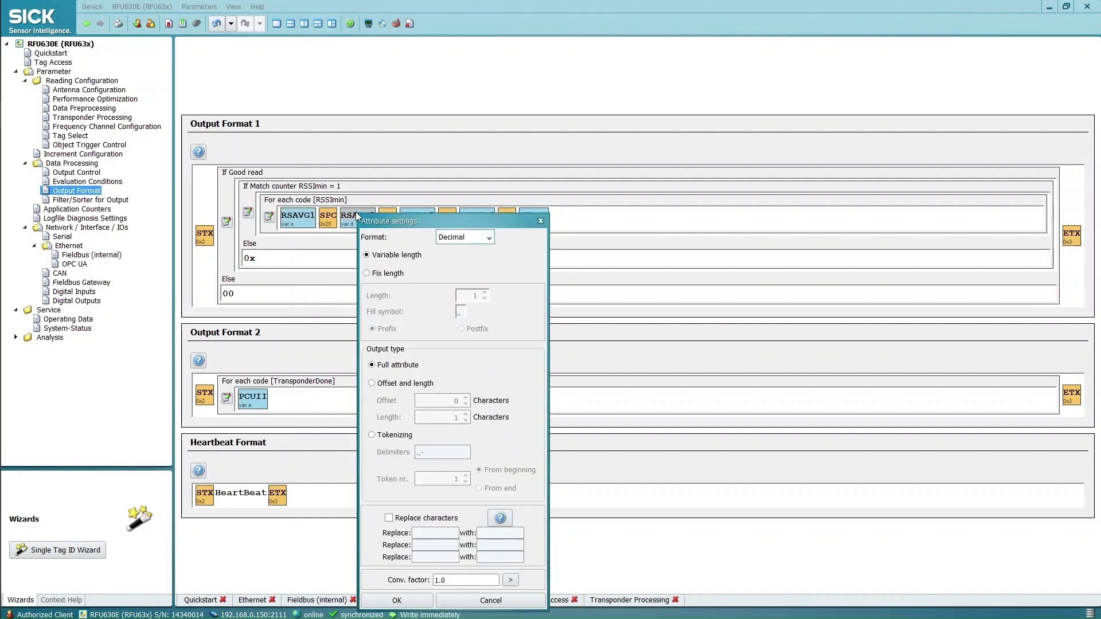
pyautogui.click(488, 237)
pyautogui.click(478, 262)
pyautogui.click(401, 602)
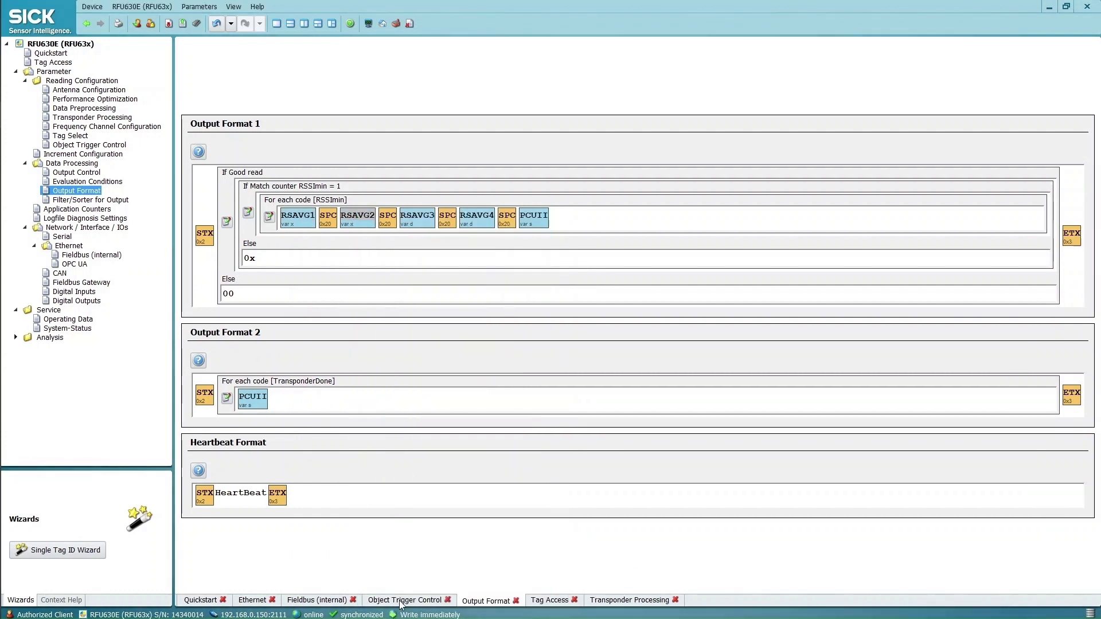
pyautogui.doubleClick(428, 220)
pyautogui.click(559, 239)
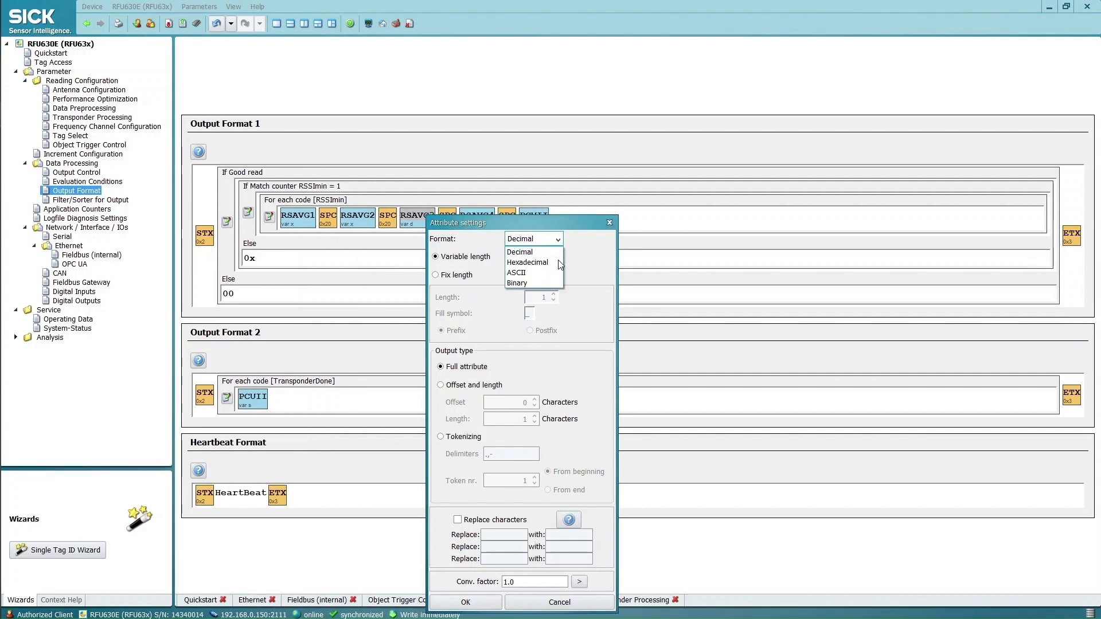
pyautogui.click(545, 265)
pyautogui.click(465, 602)
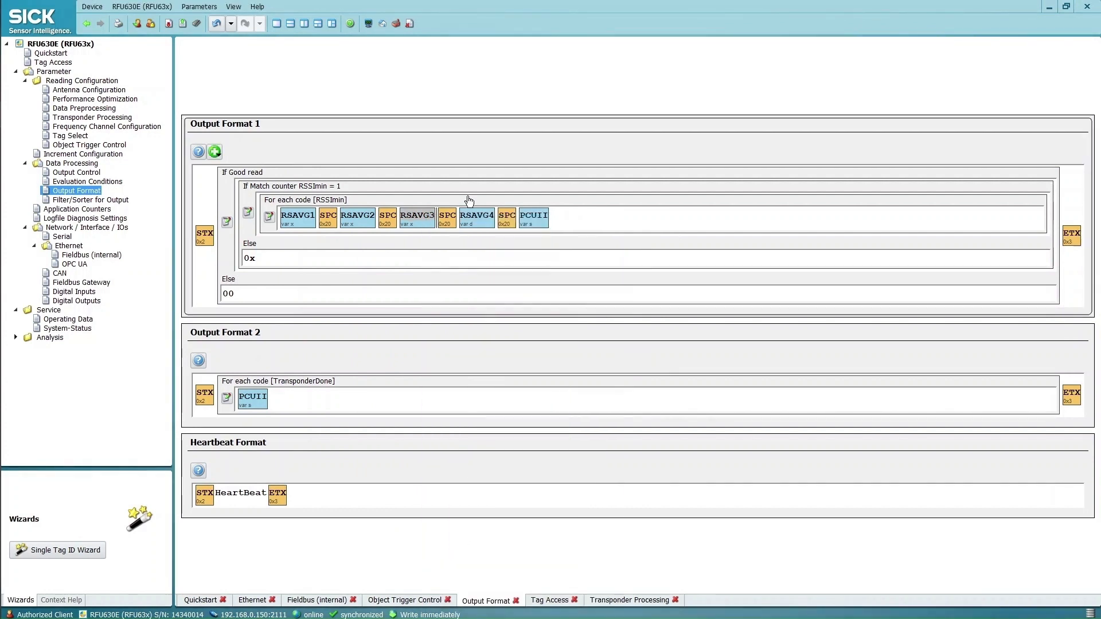
# Set RSAVG4 to Hexadecimal and check PCUII's format, leaving it unchanged
pyautogui.doubleClick(477, 217)
pyautogui.click(606, 236)
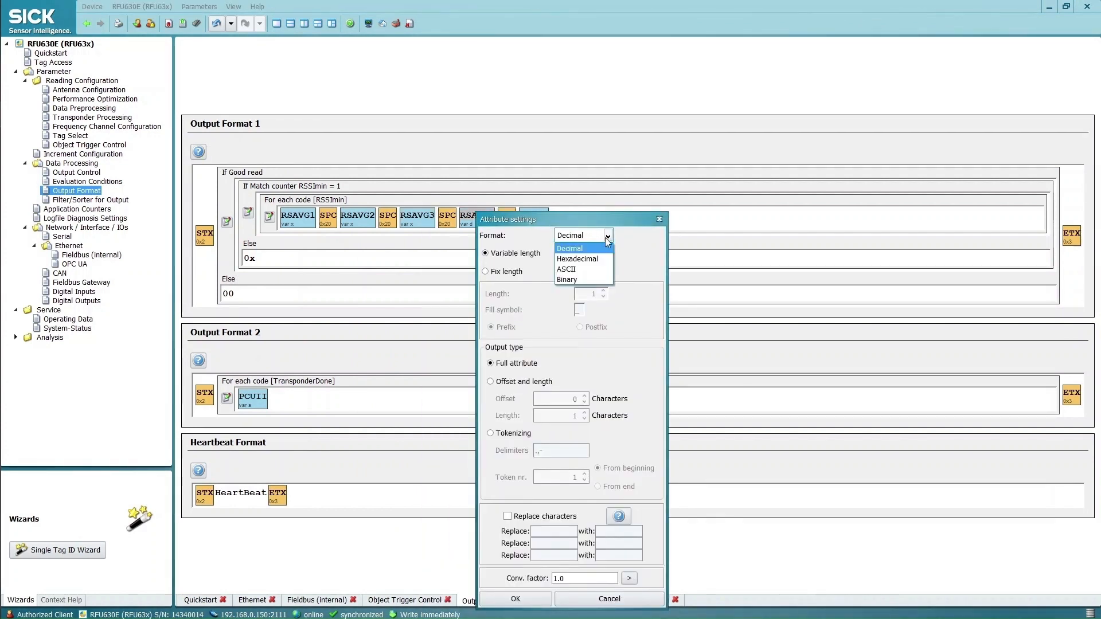
pyautogui.click(574, 259)
pyautogui.click(504, 599)
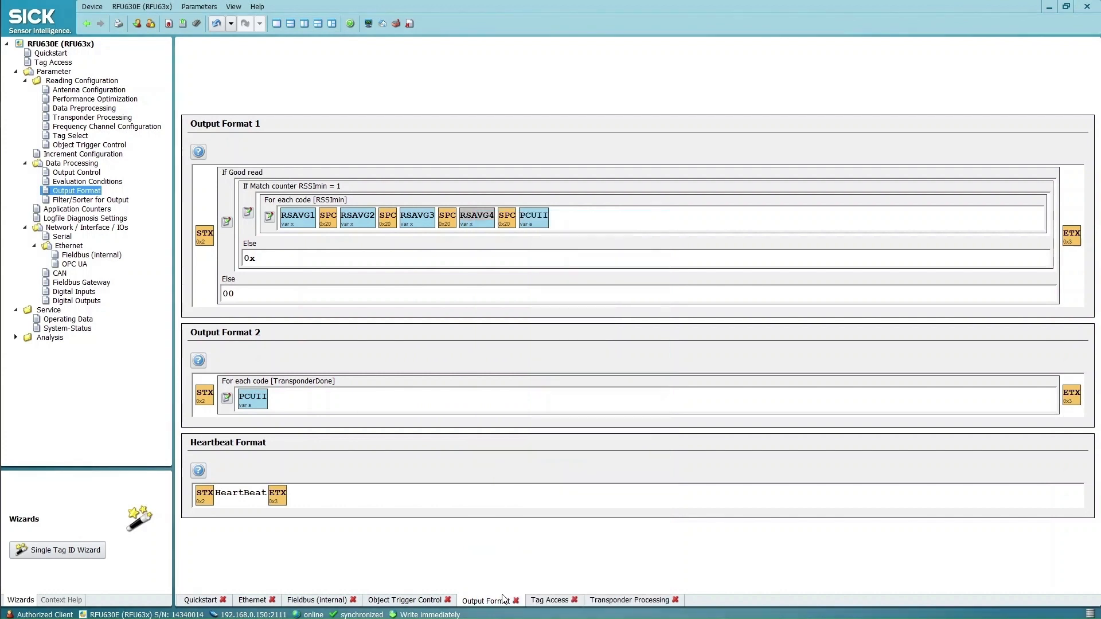
pyautogui.doubleClick(533, 217)
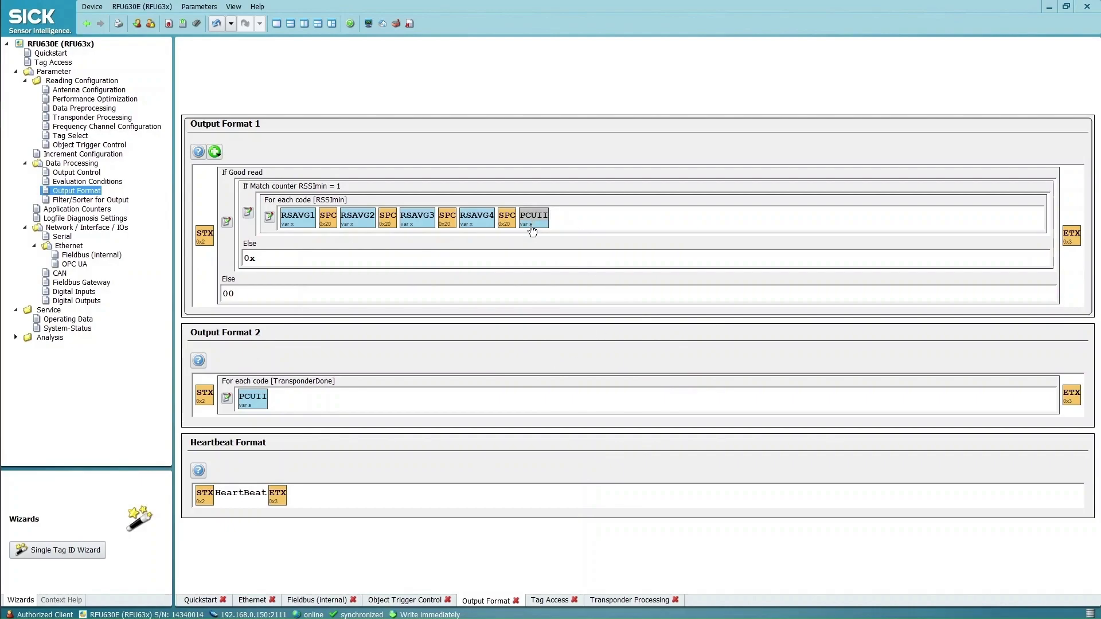
# Read the manual's paragraph on the telegrams sent for one, several or no tags
pyautogui.hotkey('alt', 'Tab')
pyautogui.scroll(-5, 610, 425)
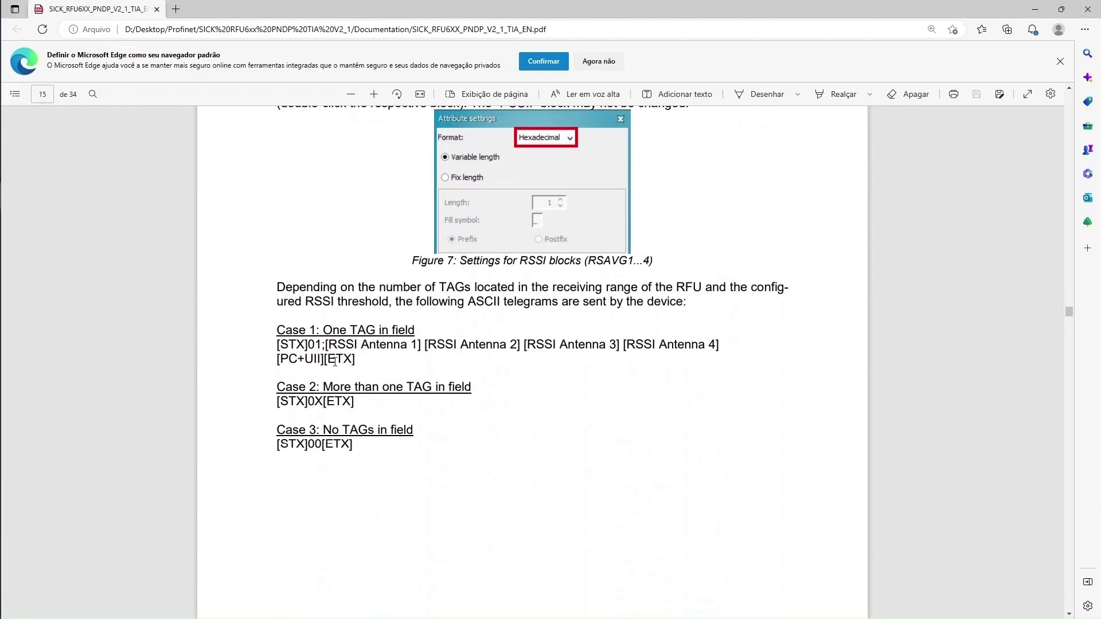
pyautogui.moveTo(286, 293); pyautogui.dragTo(685, 303)
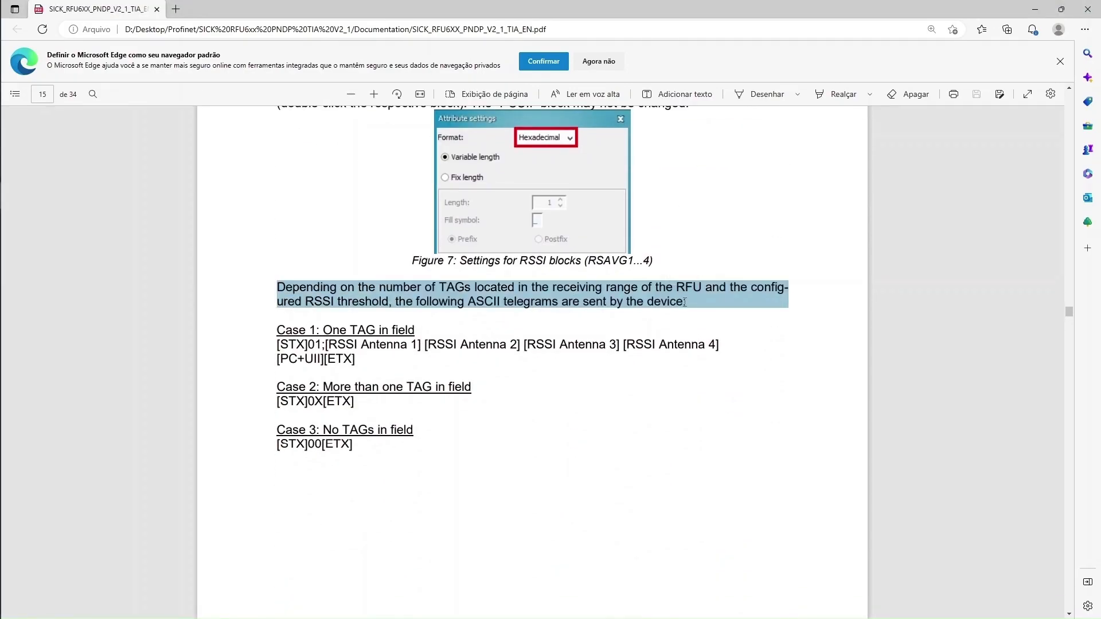
pyautogui.scroll(-6, 366, 361)
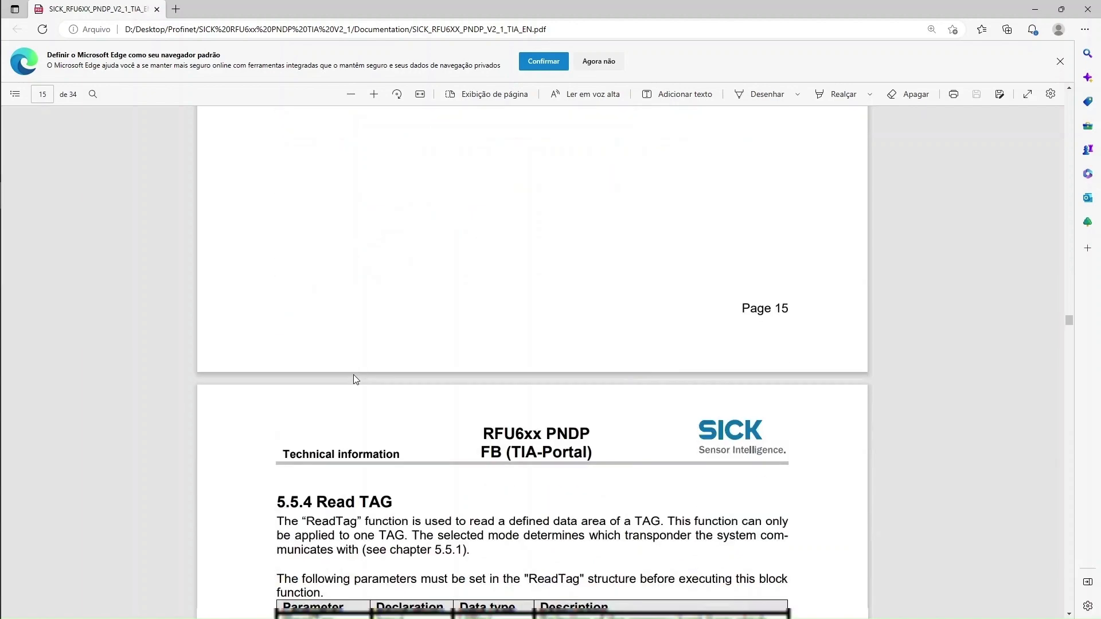
# Write the new output format to the RFU630 device
pyautogui.hotkey('alt', 'Tab')
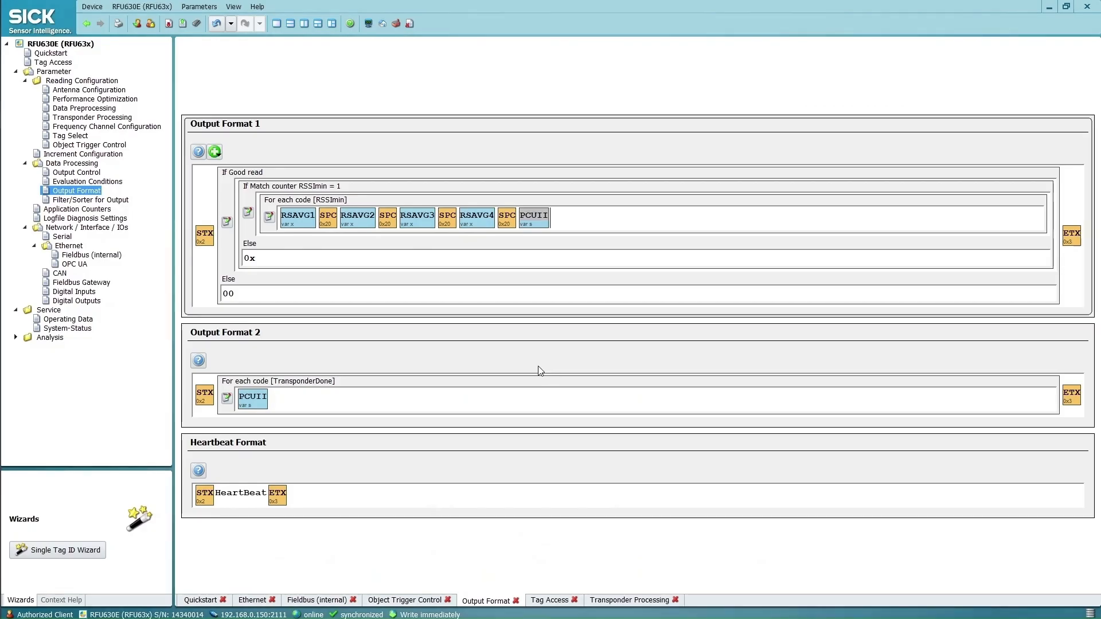
pyautogui.click(196, 24)
pyautogui.click(634, 350)
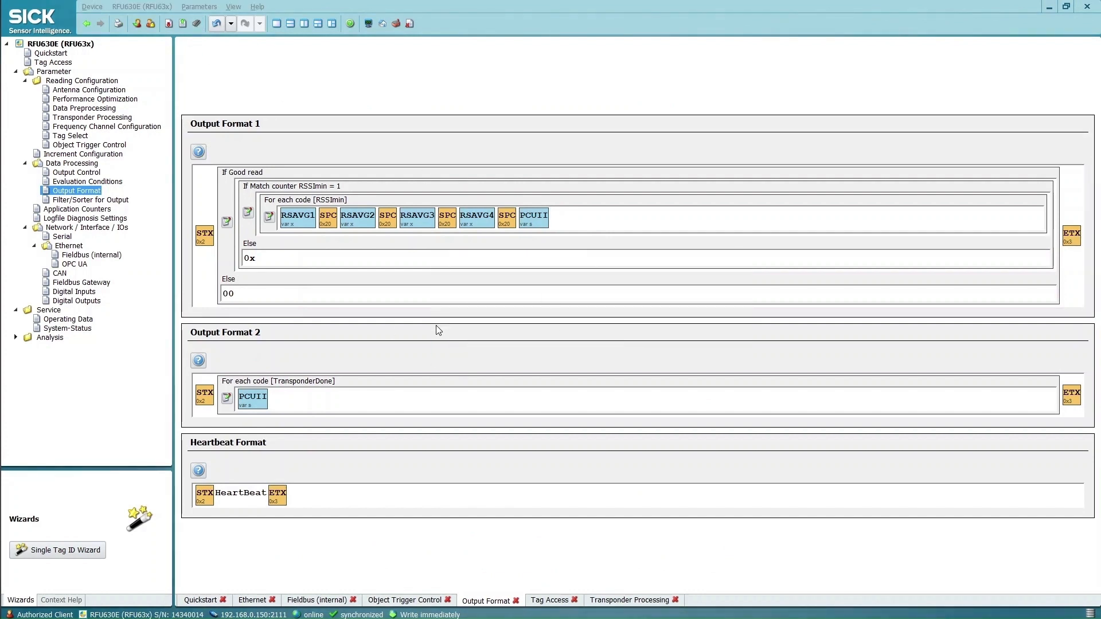
pyautogui.hotkey('alt', 'Tab')
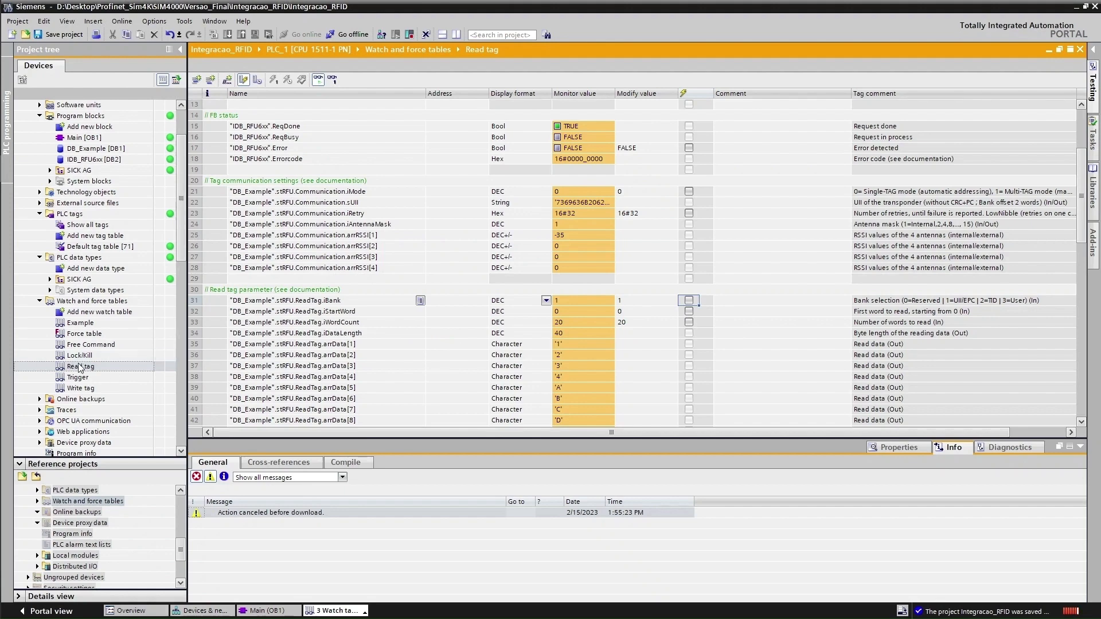
# Monitor all values in the Read tag watch table and modify ReadTag to TRUE
pyautogui.scroll(4, 571, 249)
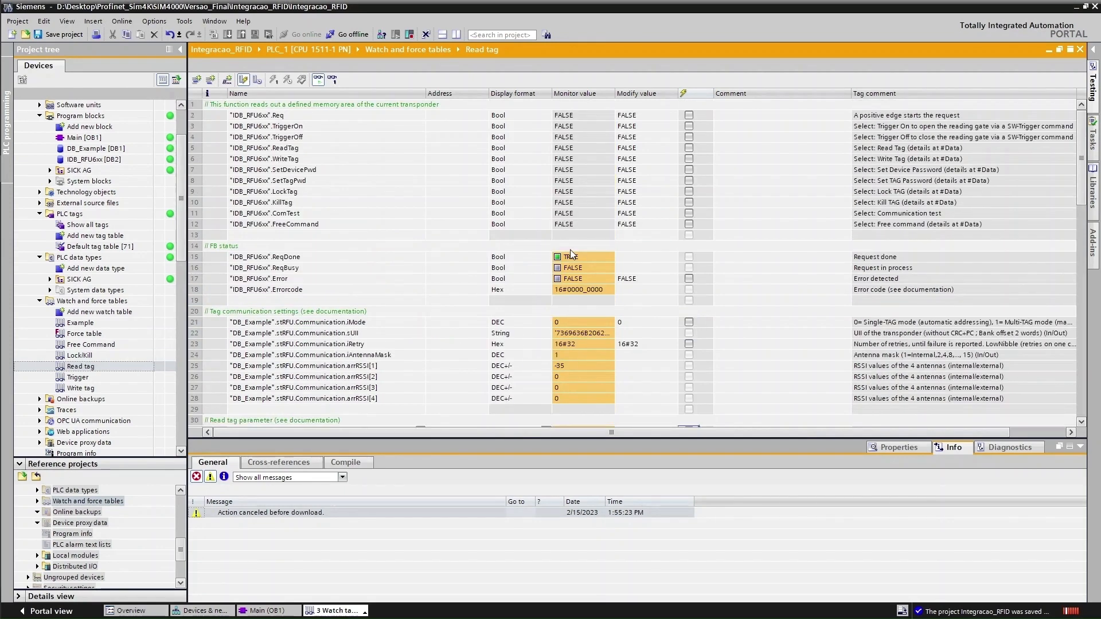
pyautogui.click(318, 79)
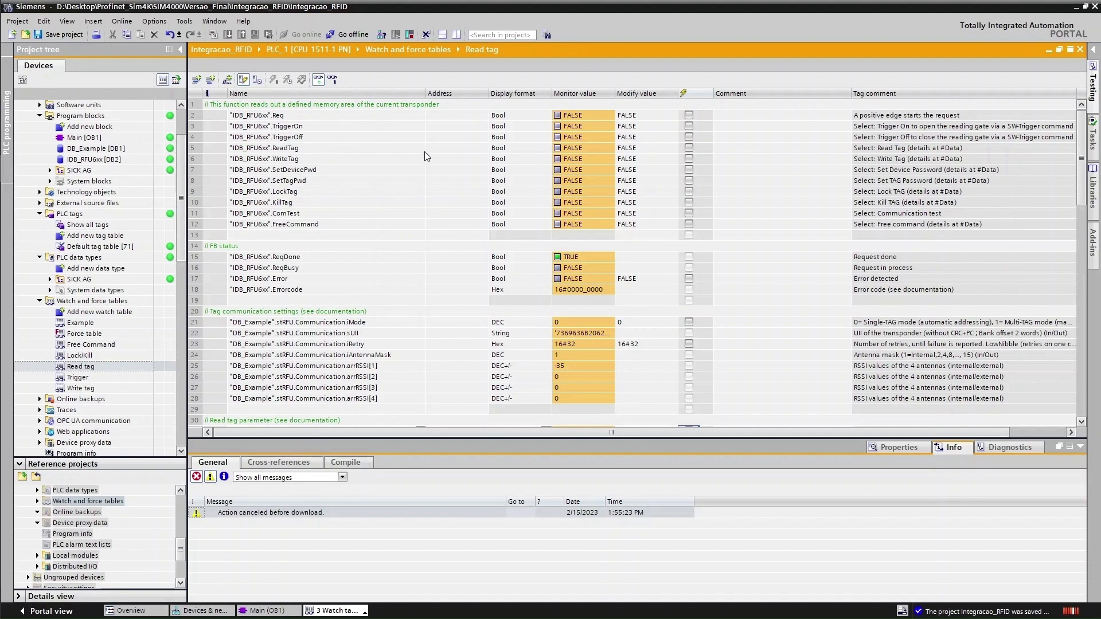
pyautogui.click(597, 150)
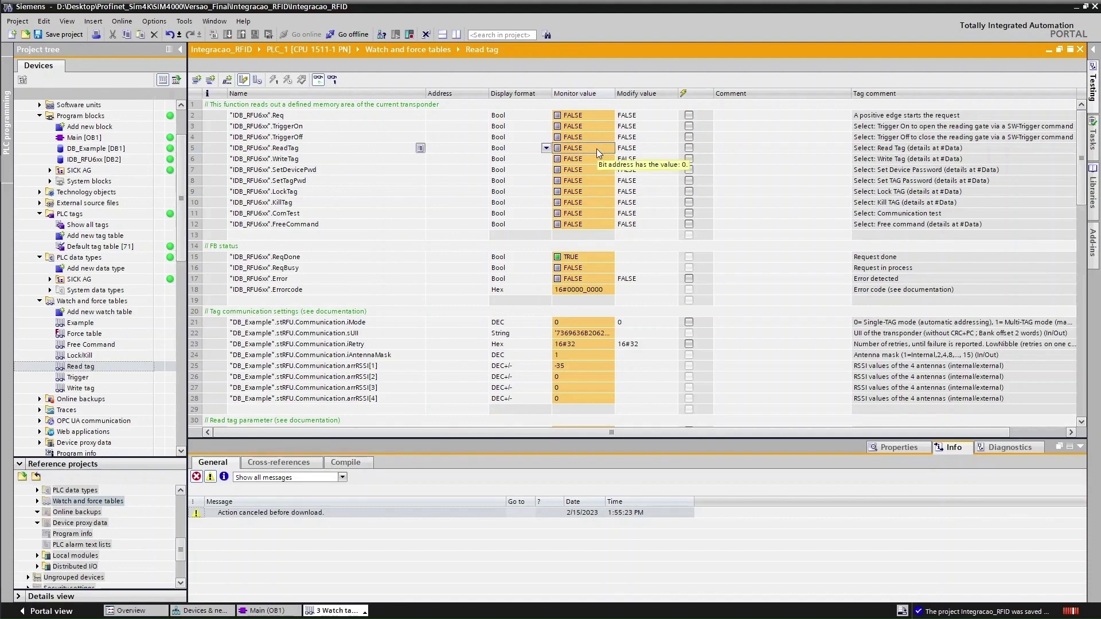
pyautogui.rightClick(596, 149)
pyautogui.click(769, 165)
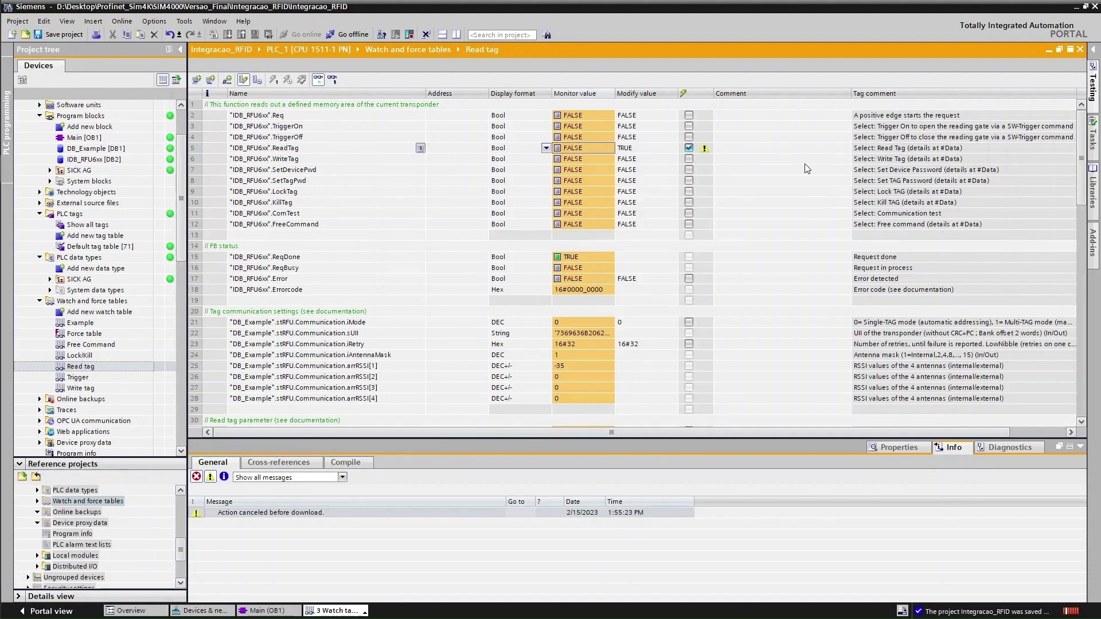
# Toggle Req to TRUE, FALSE, then TRUE again to trigger a tag read, which reports Error TRUE
pyautogui.click(577, 117)
pyautogui.rightClick(577, 117)
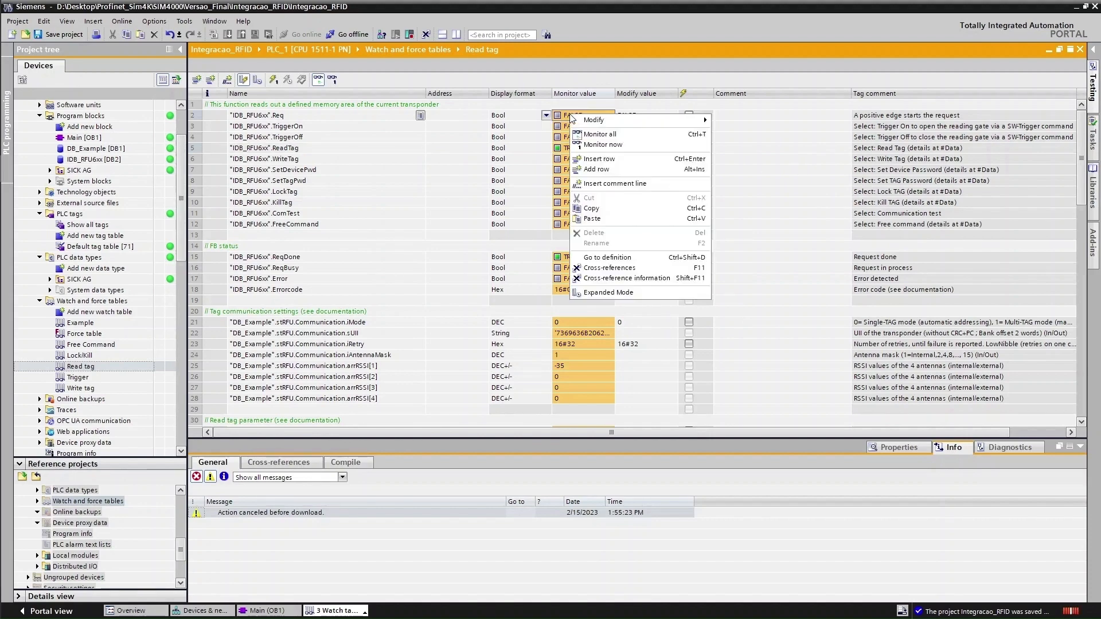
pyautogui.moveTo(659, 120)
pyautogui.click(774, 132)
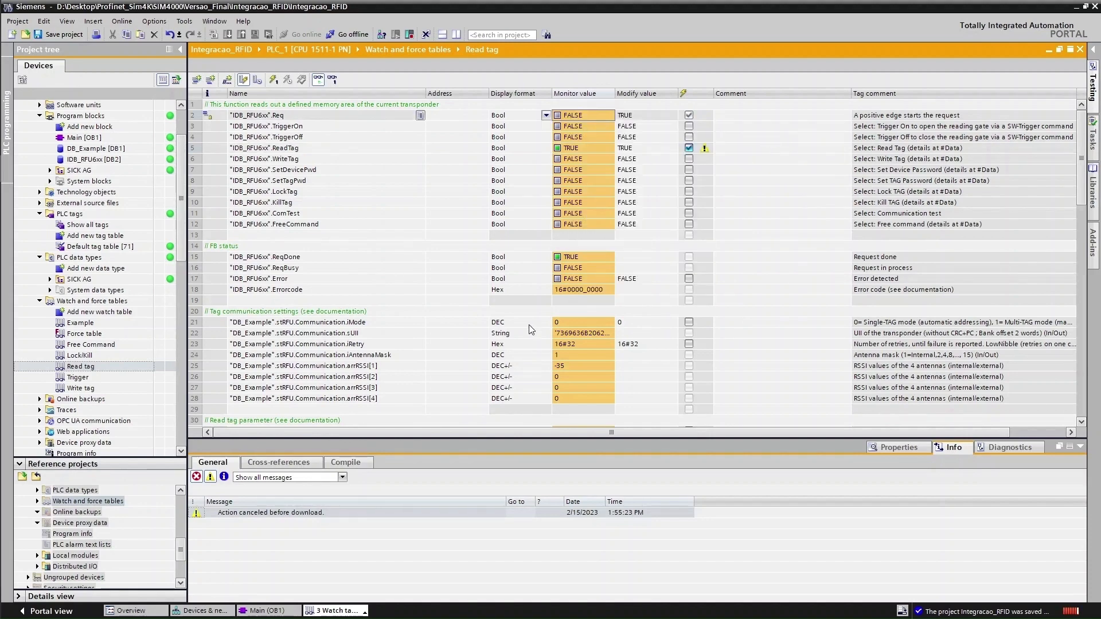
pyautogui.rightClick(580, 115)
pyautogui.moveTo(654, 122)
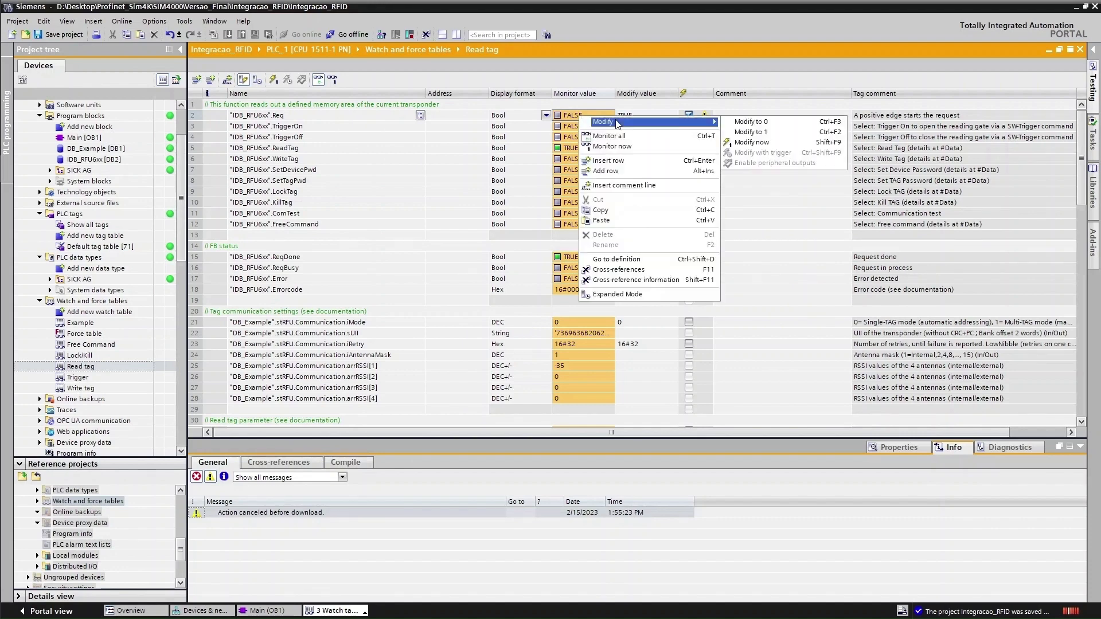
pyautogui.click(795, 121)
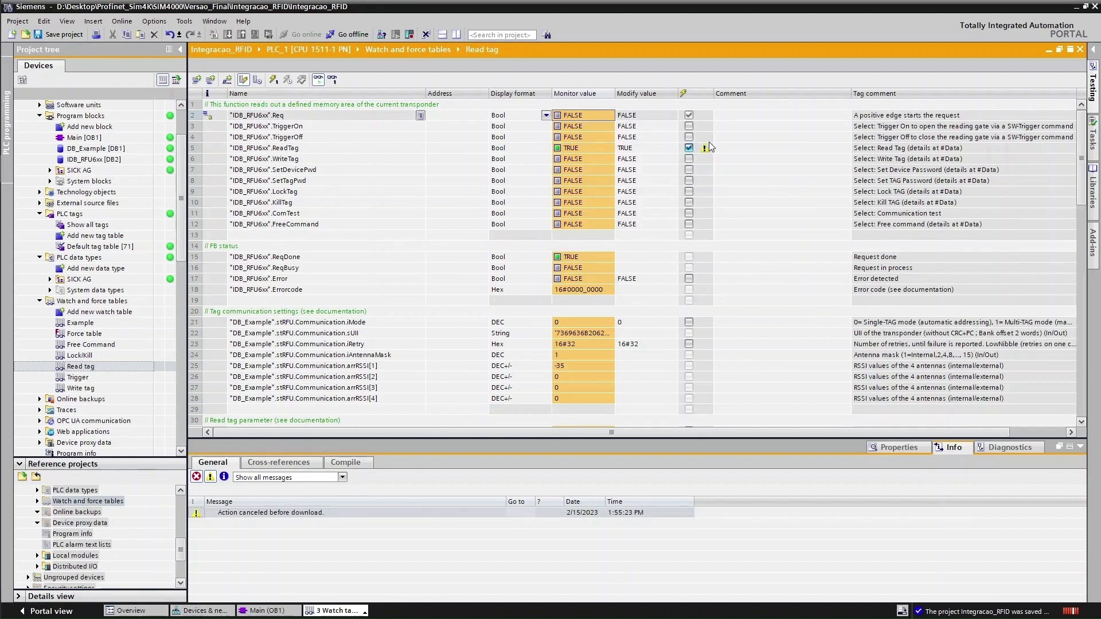
pyautogui.rightClick(584, 113)
pyautogui.moveTo(654, 124)
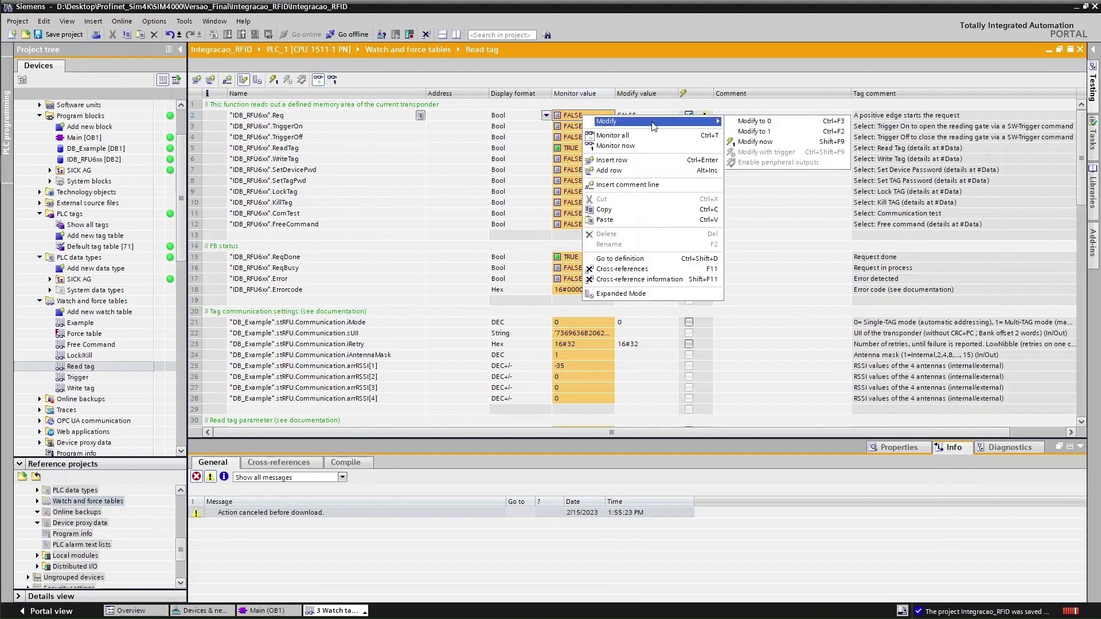
pyautogui.click(794, 135)
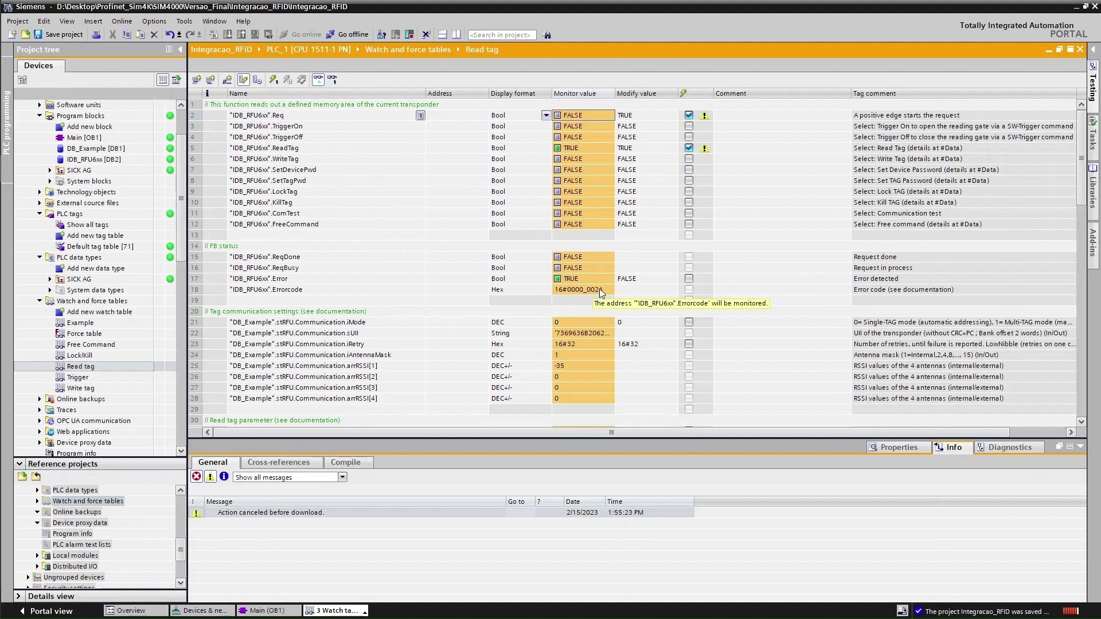
pyautogui.hotkey('alt', 'Tab')
pyautogui.hotkey('alt', 'Tab')
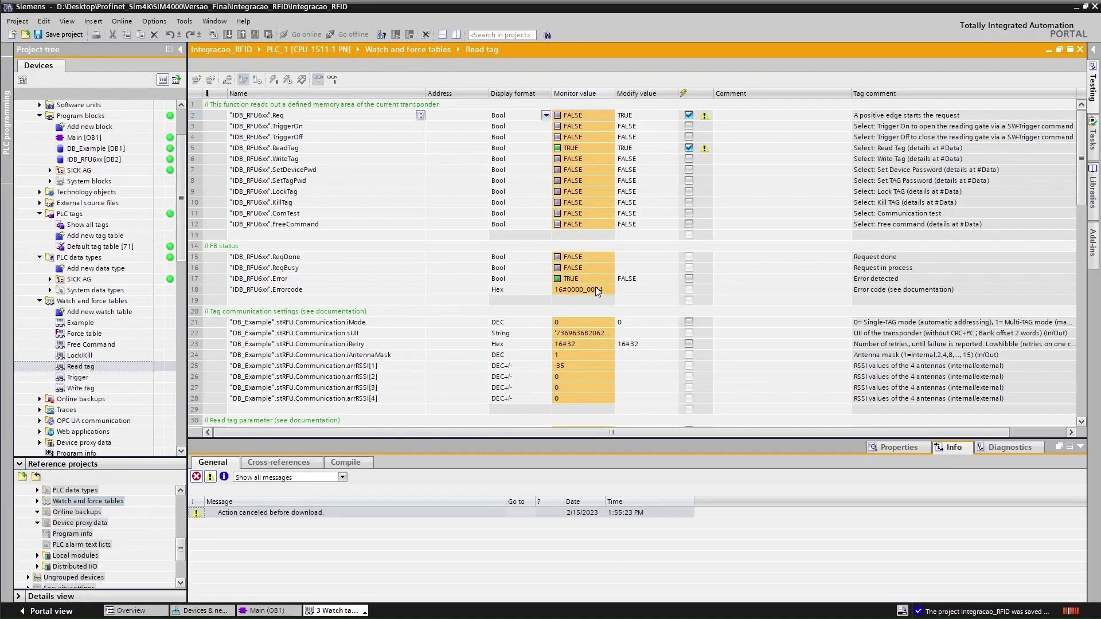
pyautogui.hotkey('alt', 'Tab')
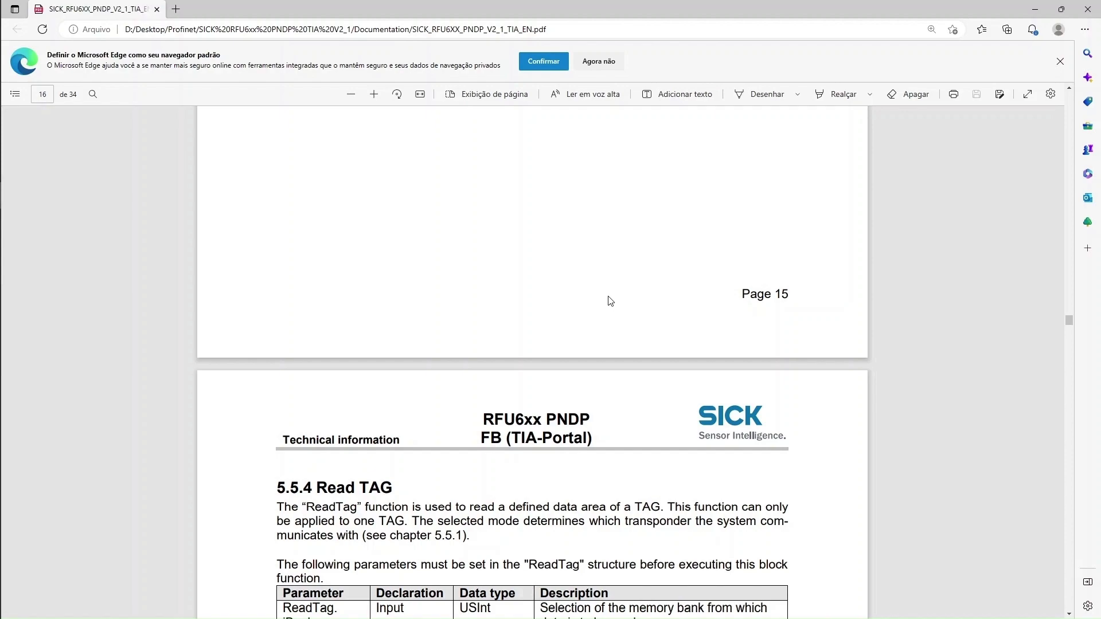
# Scroll to the Error codes chapter and mark the Single-TAG-only note for error 16#0000_0024
pyautogui.scroll(-20, 961, 306)
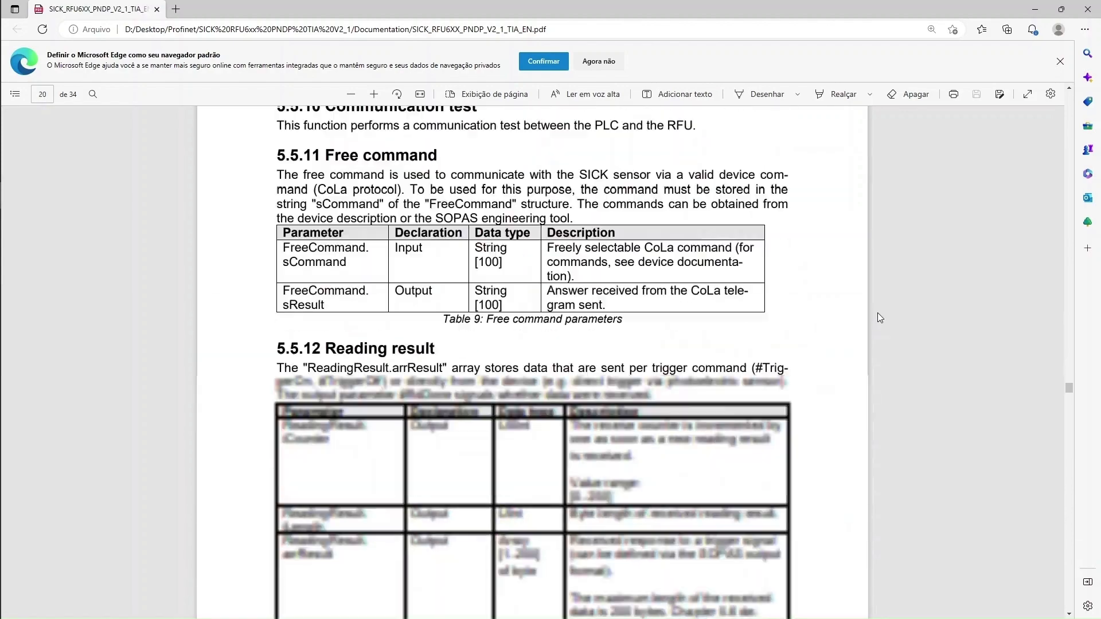
pyautogui.scroll(-18, 869, 323)
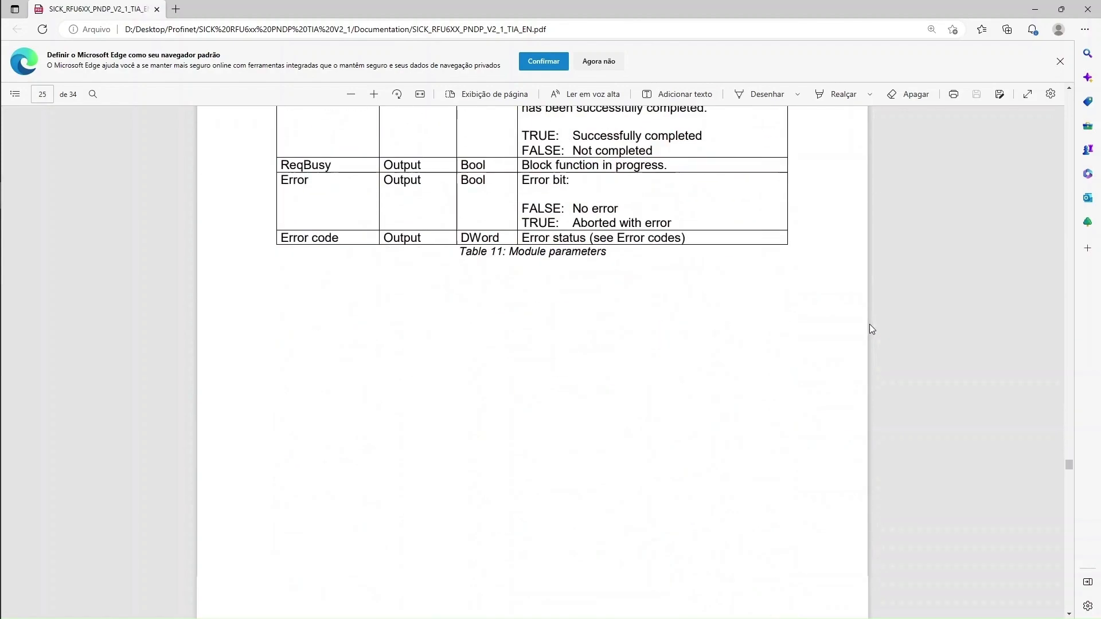
pyautogui.scroll(-15, 872, 334)
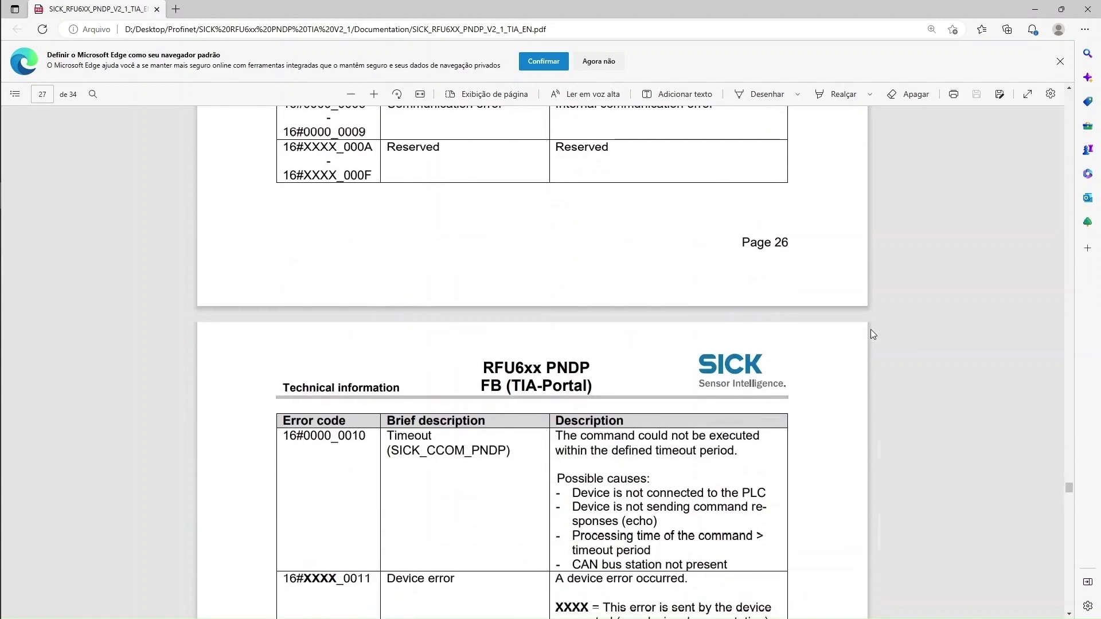
pyautogui.scroll(-20, 872, 334)
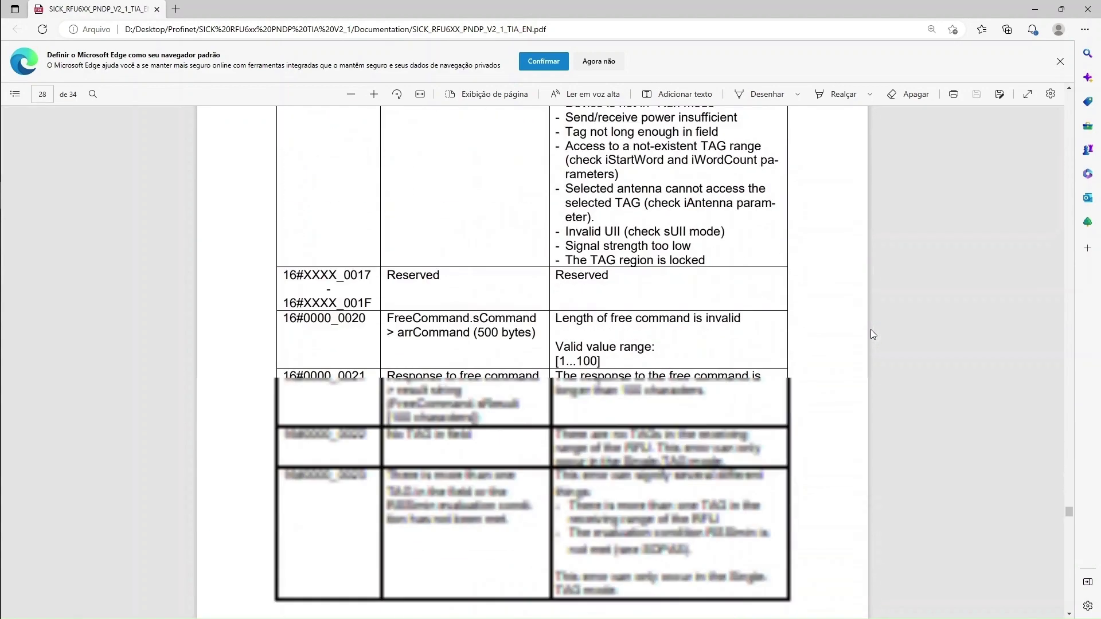
pyautogui.scroll(-8, 873, 333)
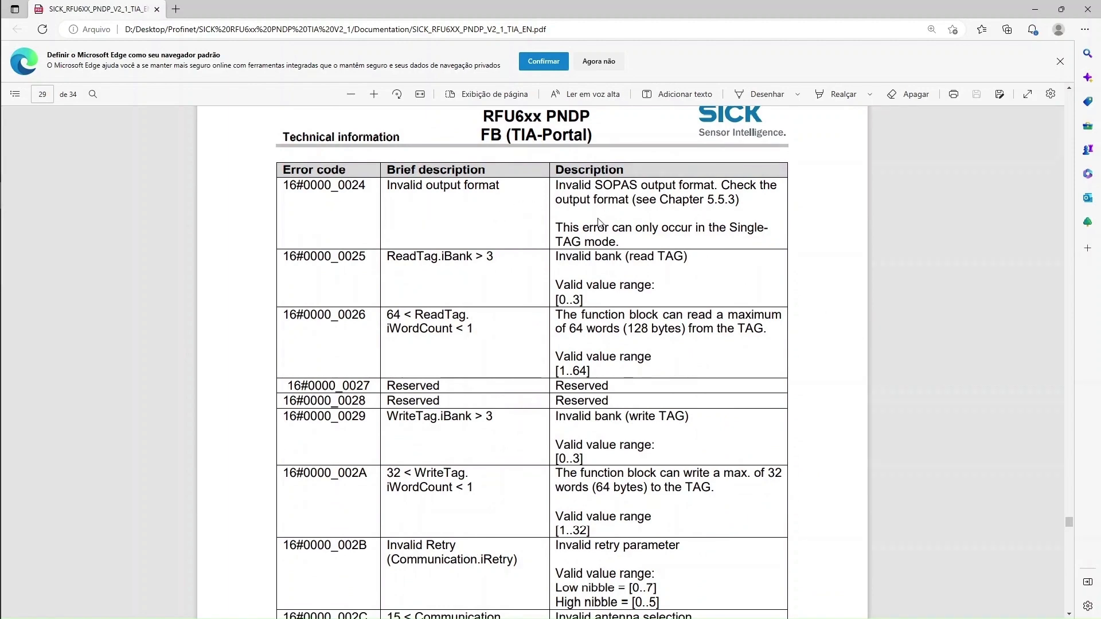
pyautogui.moveTo(565, 226); pyautogui.dragTo(738, 227)
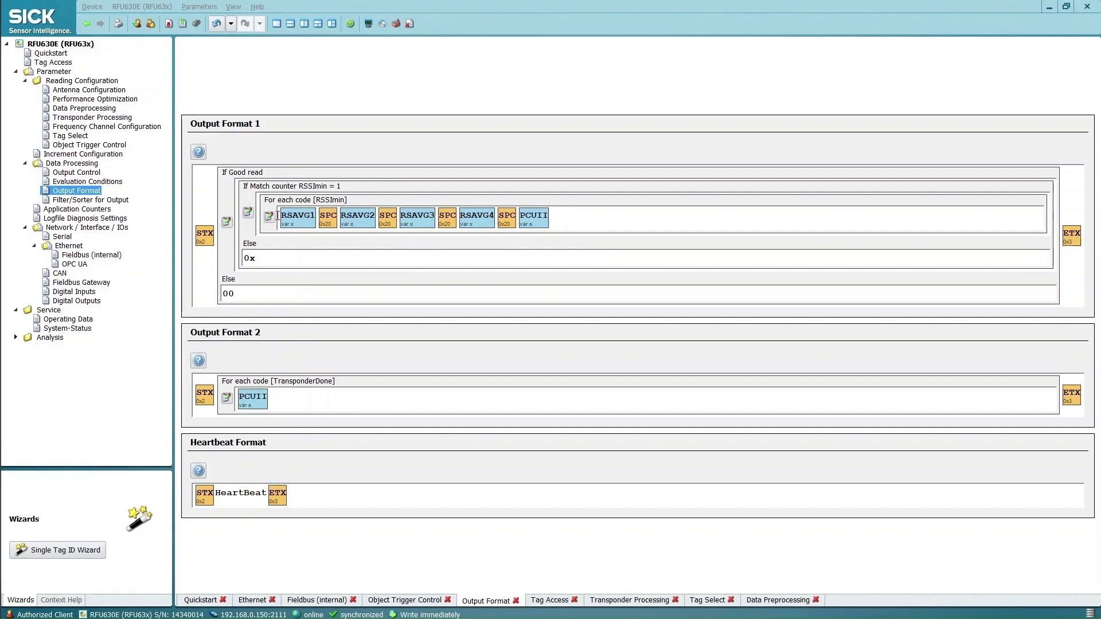
# Type 01; before the RSSImin loop in Output Format 1 and write it to the device
pyautogui.hotkey('alt', 'Tab')
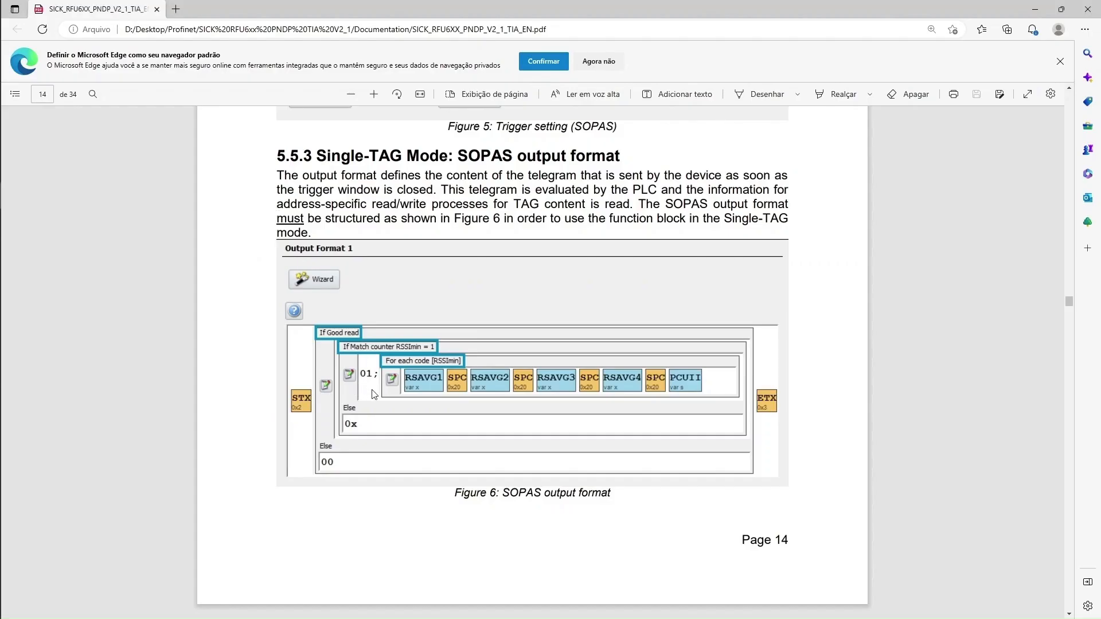
pyautogui.hotkey('alt', 'Tab')
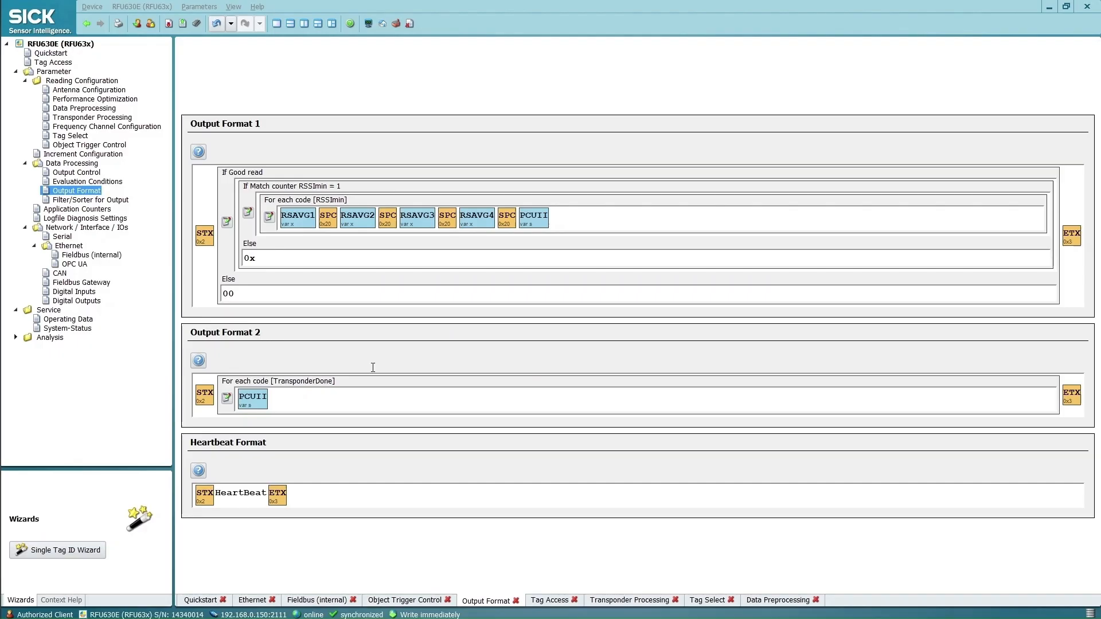
pyautogui.write('01')
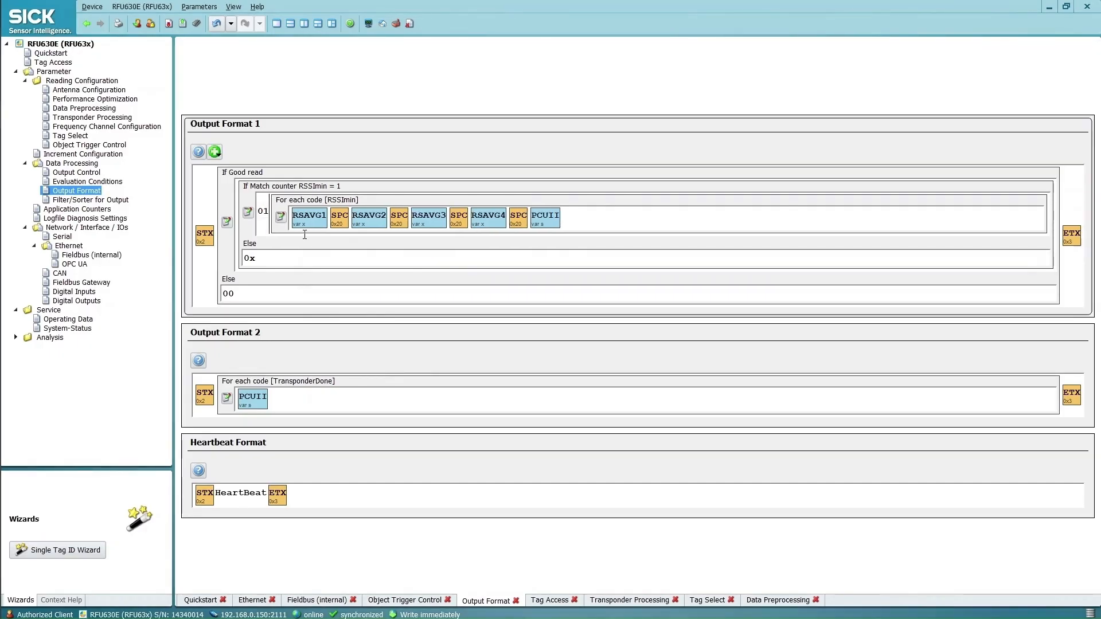
pyautogui.write(';')
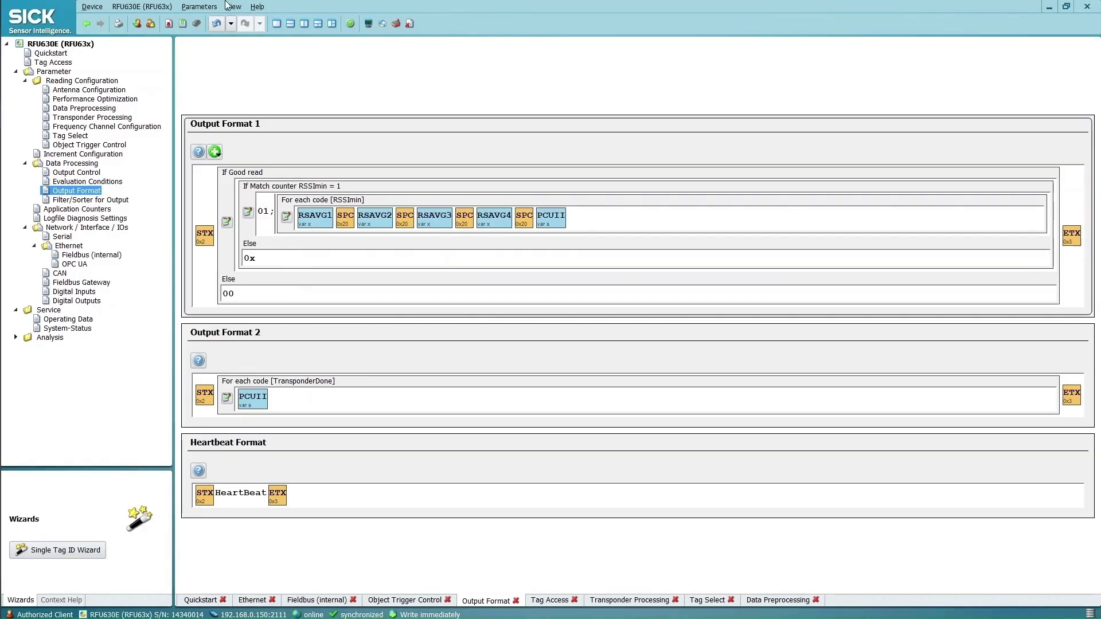
pyautogui.click(197, 26)
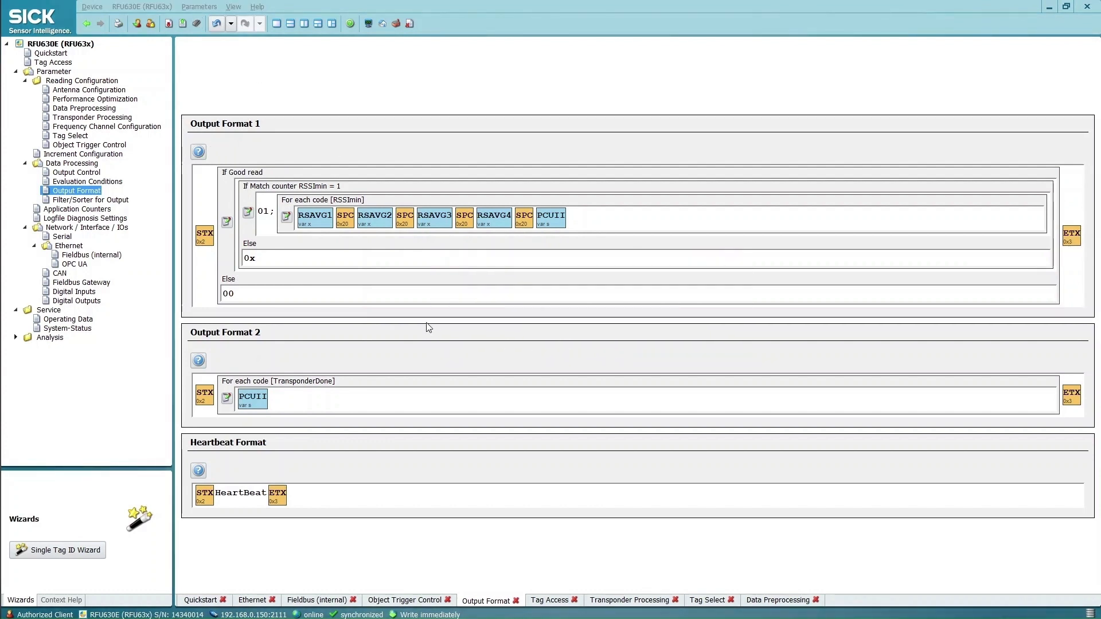
pyautogui.hotkey('alt', 'Tab')
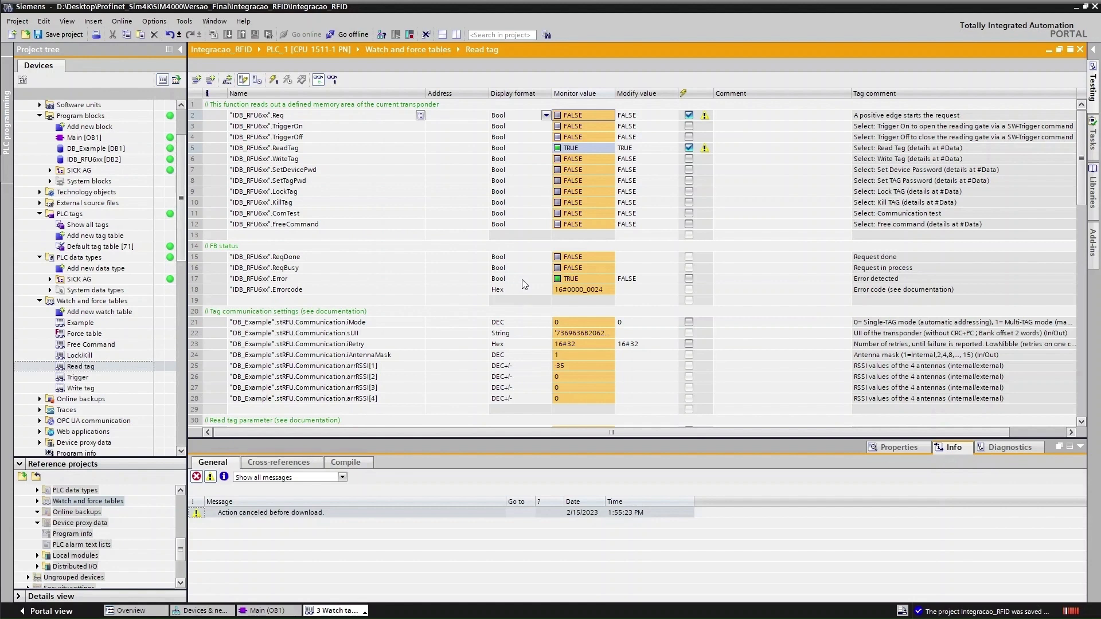
# Reset ReadTag and set it and Req TRUE, then check the ReadTag.arrData character rows
pyautogui.click(571, 150)
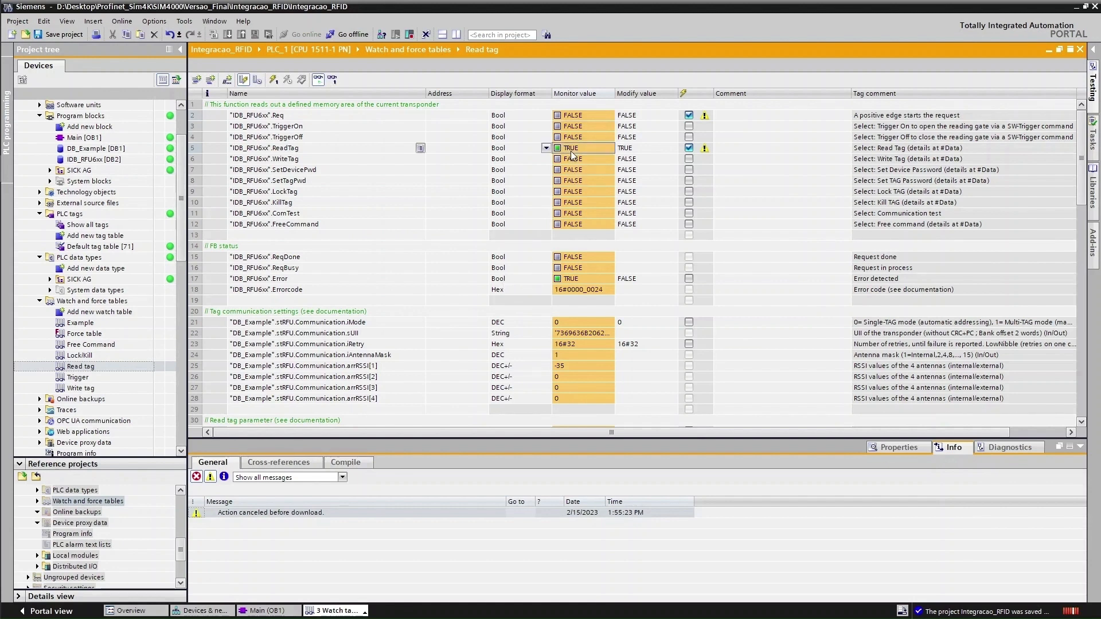
pyautogui.hotkey('ctrl', 'F3')
pyautogui.doubleClick(570, 151)
pyautogui.doubleClick(580, 116)
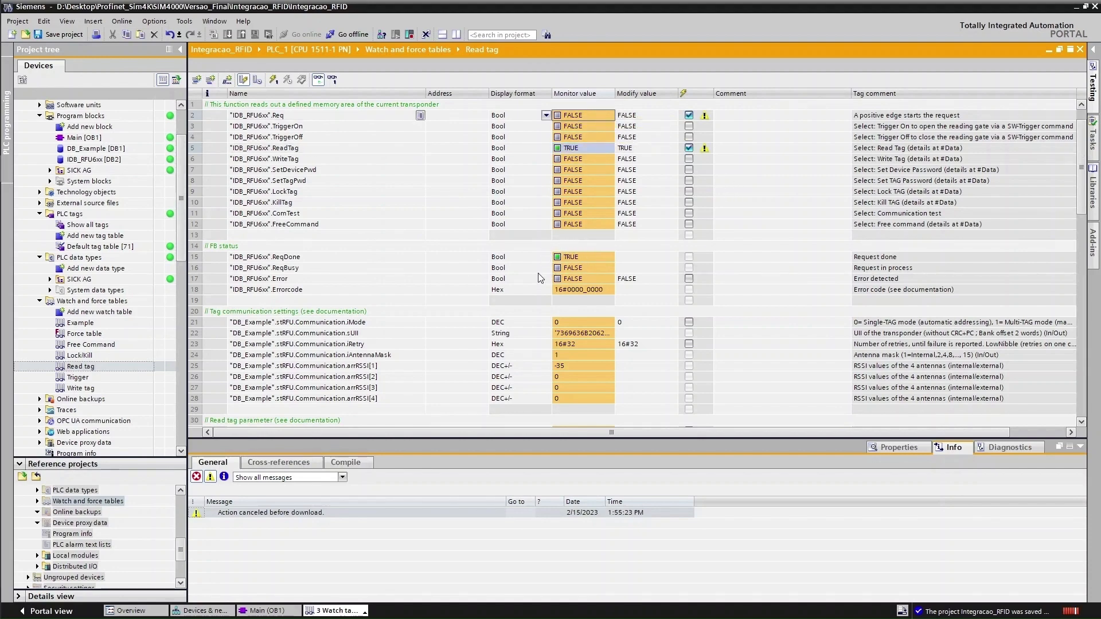
pyautogui.scroll(-7, 573, 284)
pyautogui.scroll(-1, 573, 298)
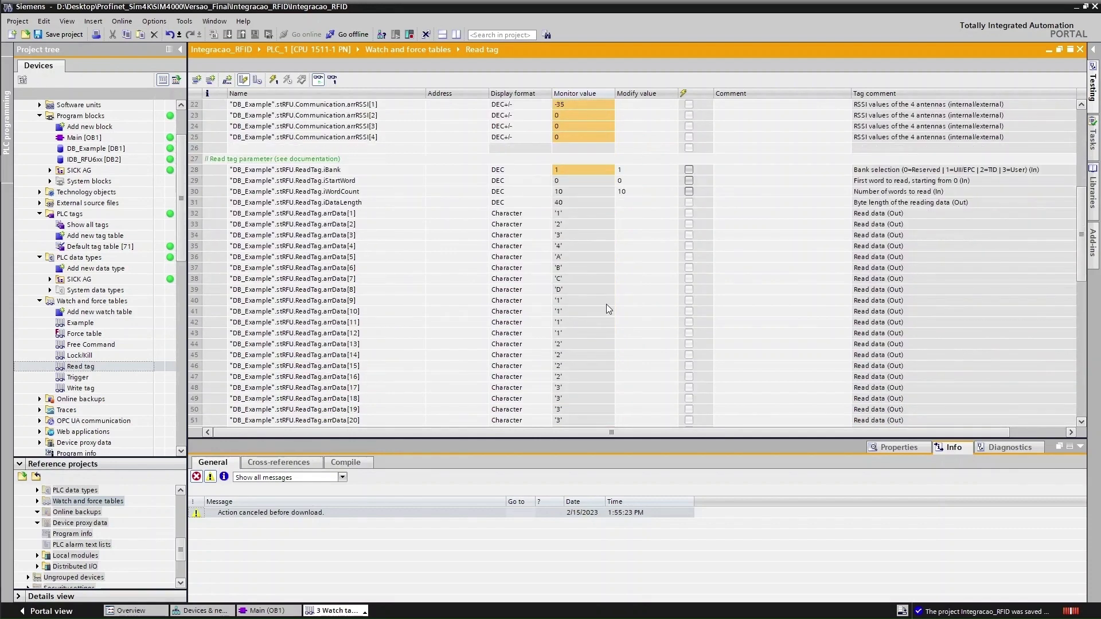
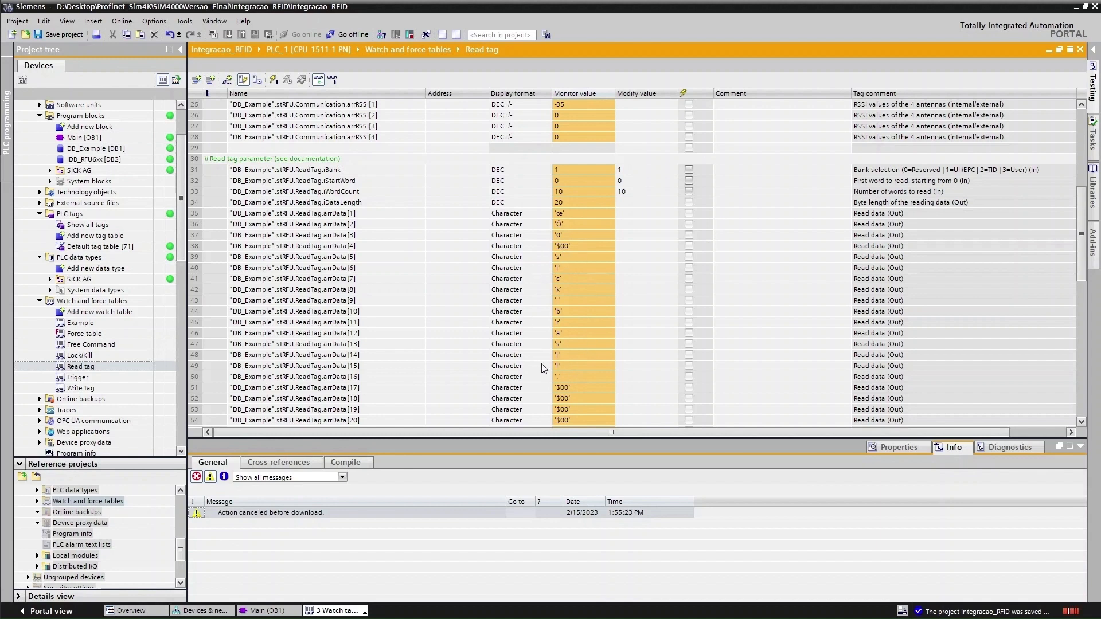
# Switch from the Read tag watch table to SICK SOPAS ET's Output Format page
pyautogui.hotkey('alt', 'Tab')
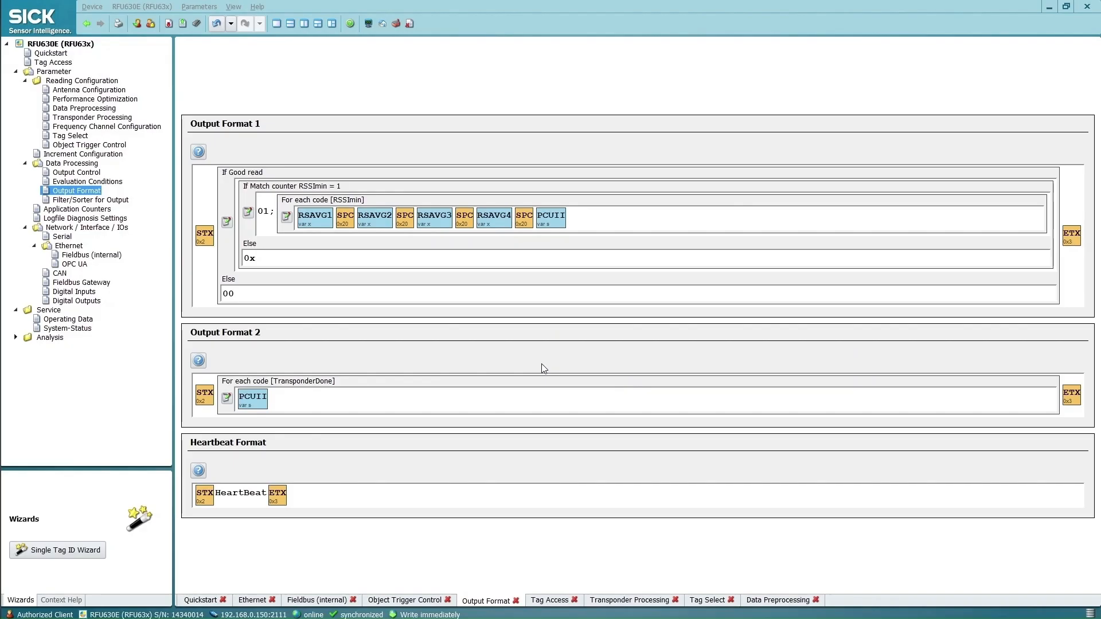
# Scan the tag in Quickstart and overwrite its ASCII UII 'sick brasil.' with 'TIA PORTAL b'
pyautogui.click(51, 53)
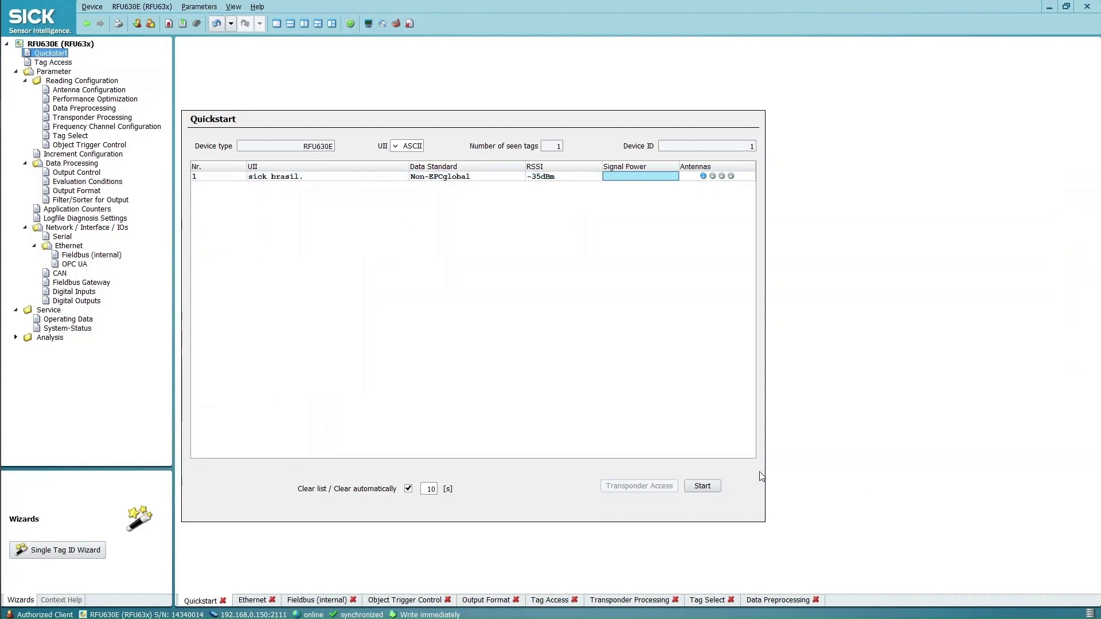
pyautogui.click(707, 487)
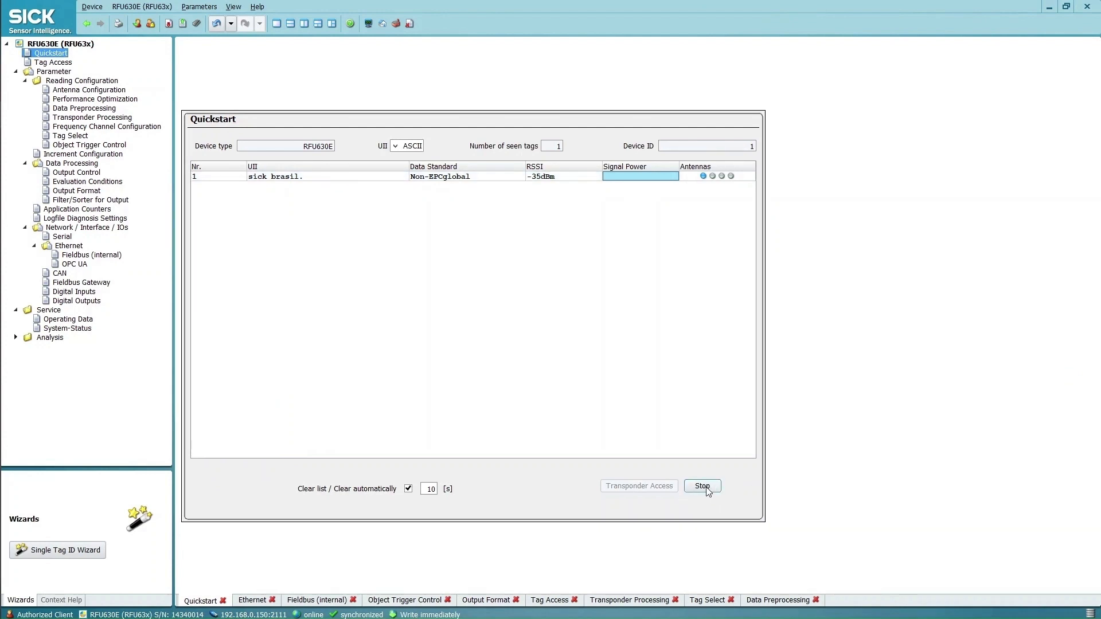
pyautogui.click(707, 488)
pyautogui.click(662, 488)
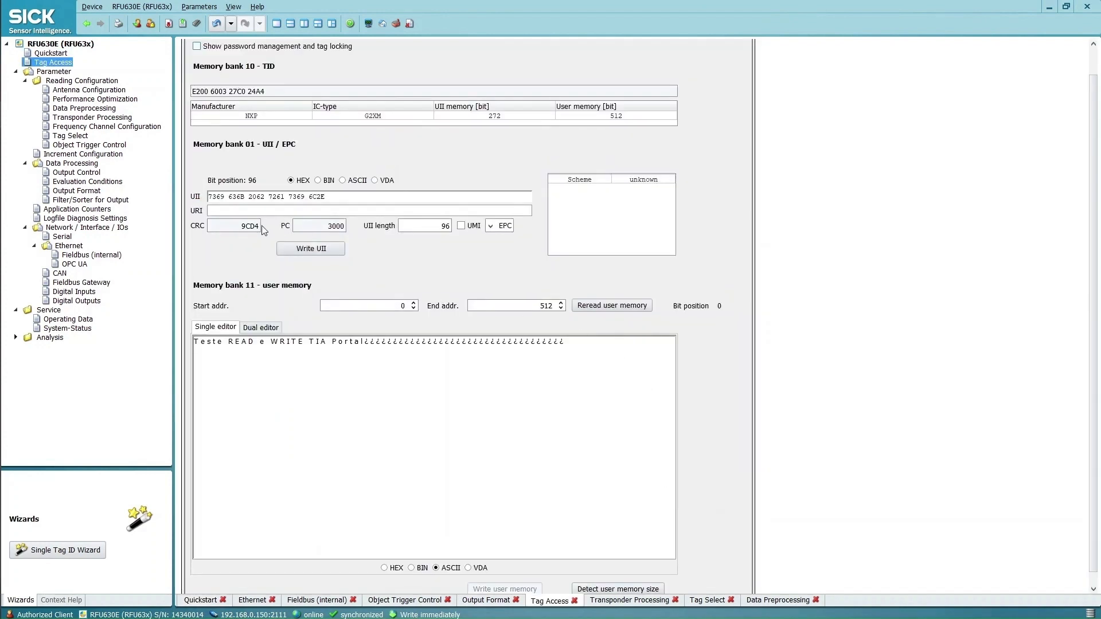
pyautogui.click(347, 181)
pyautogui.moveTo(268, 195); pyautogui.dragTo(201, 198)
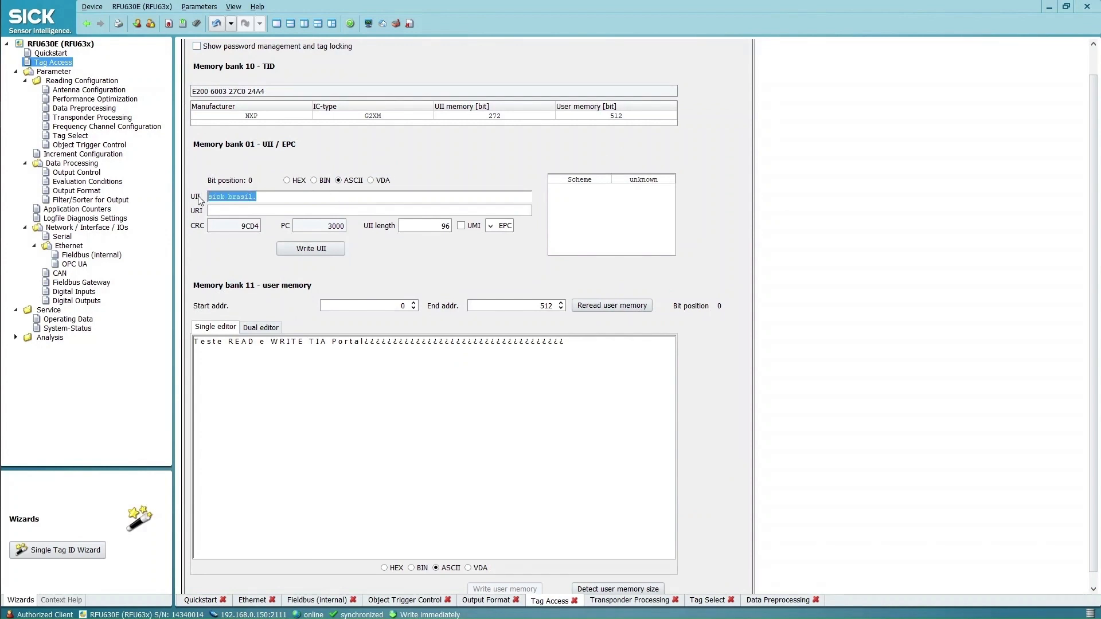
pyautogui.write('TIA PORTAL b')
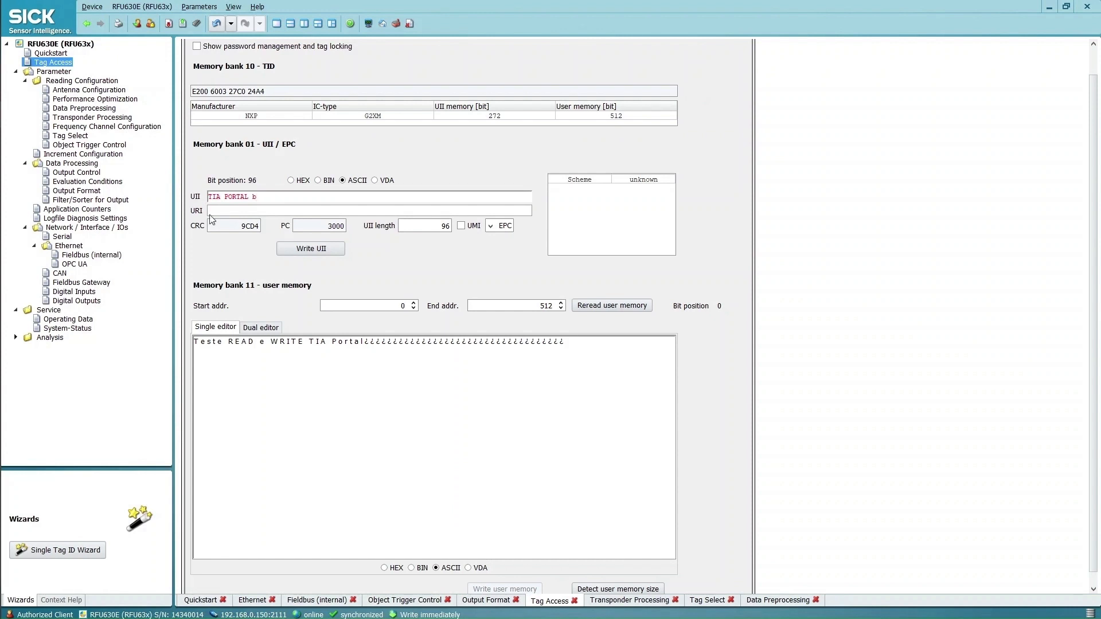
pyautogui.click(318, 253)
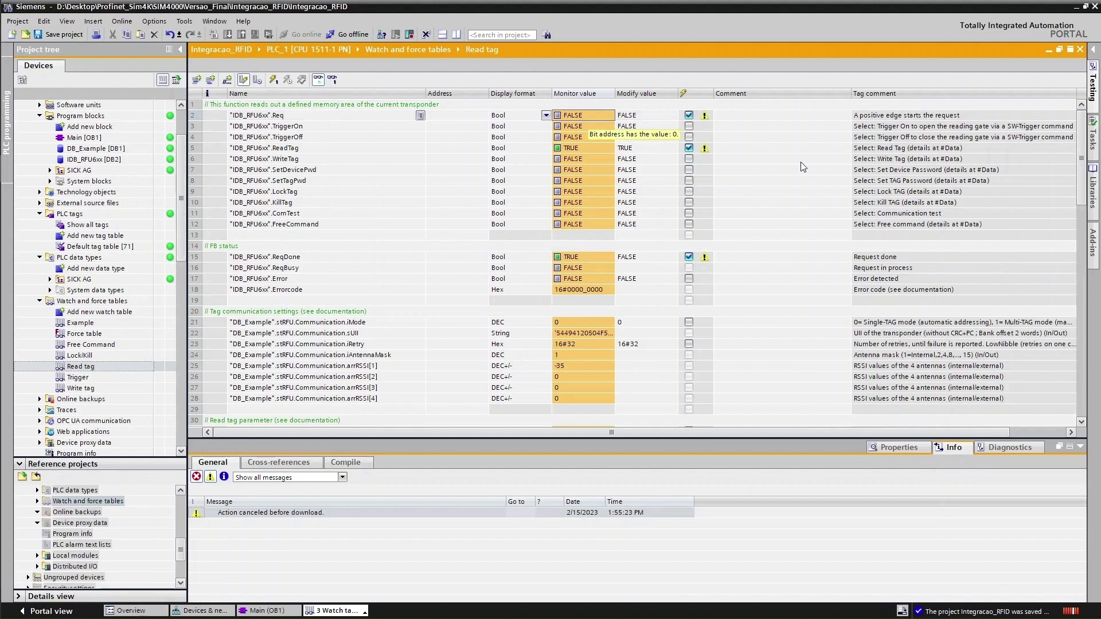
# Enter 3 as the iBank modify value in the Read tag table and mark it for modifying
pyautogui.scroll(-4, 590, 259)
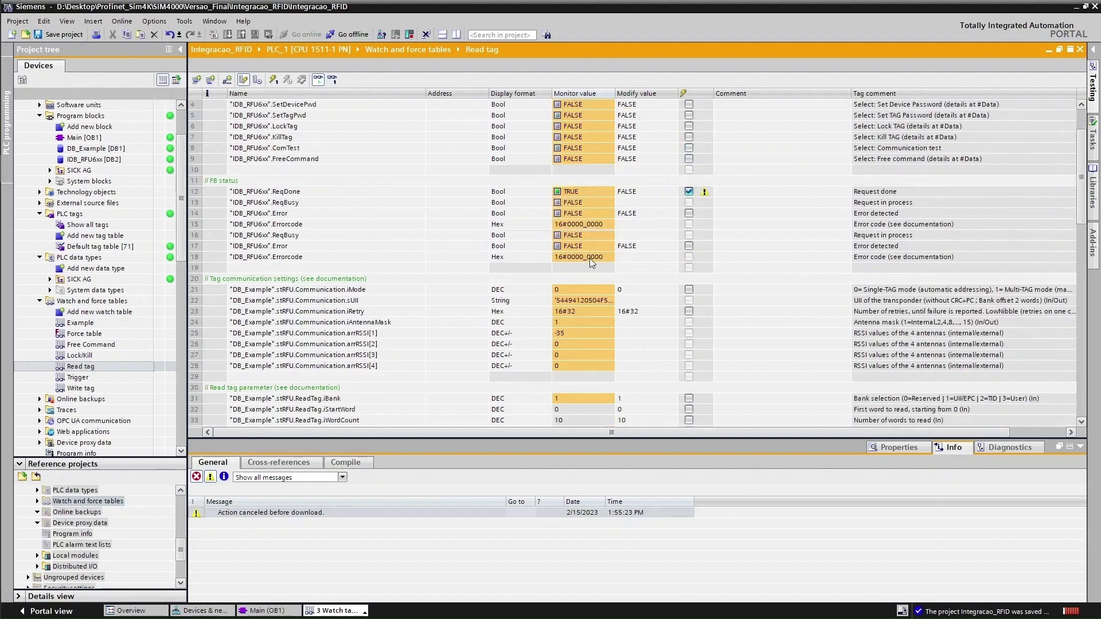
pyautogui.scroll(-6, 591, 258)
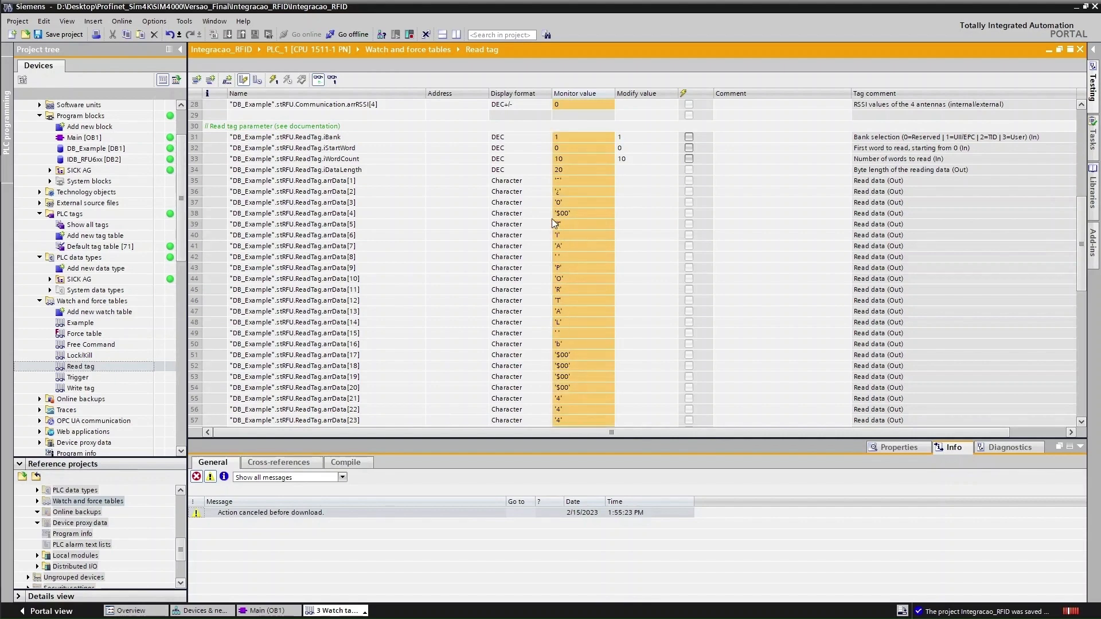
pyautogui.scroll(5, 553, 252)
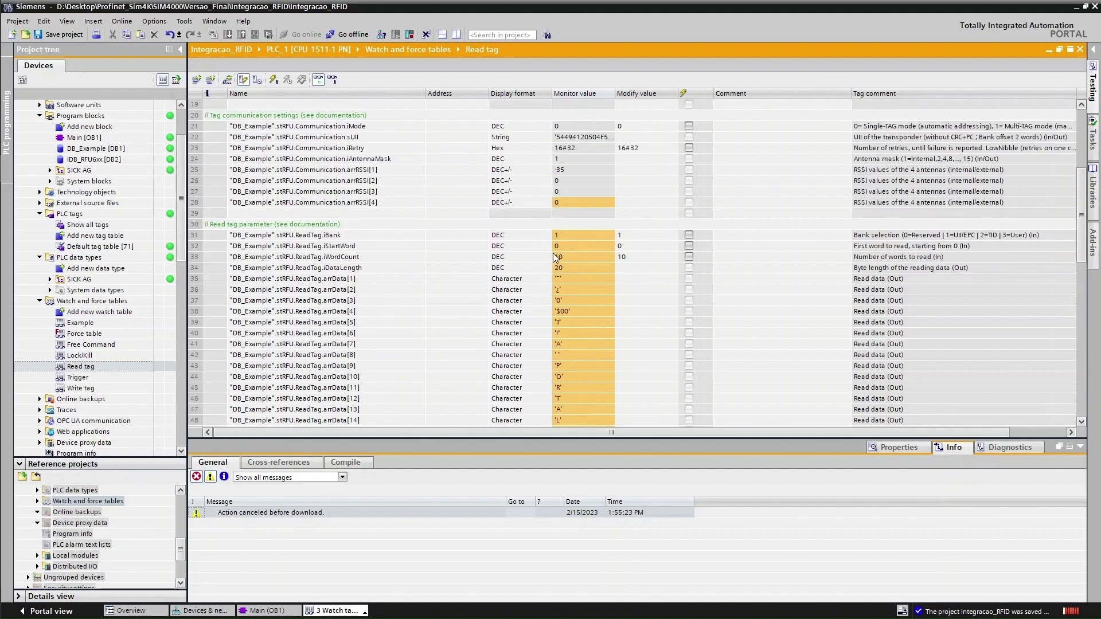
pyautogui.scroll(5, 555, 253)
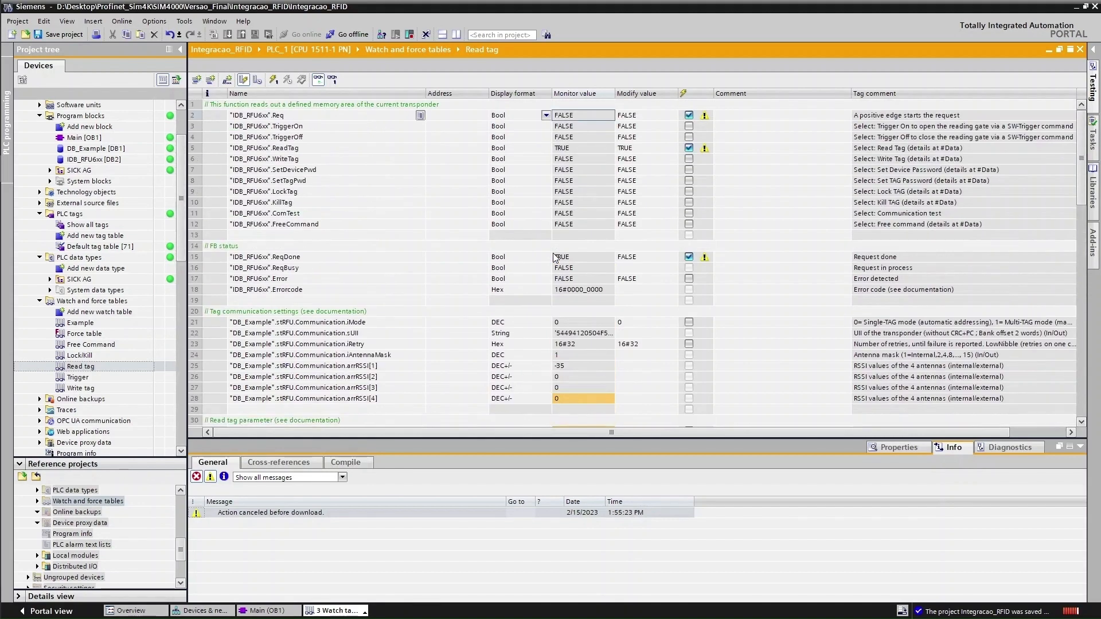
pyautogui.scroll(-4, 550, 289)
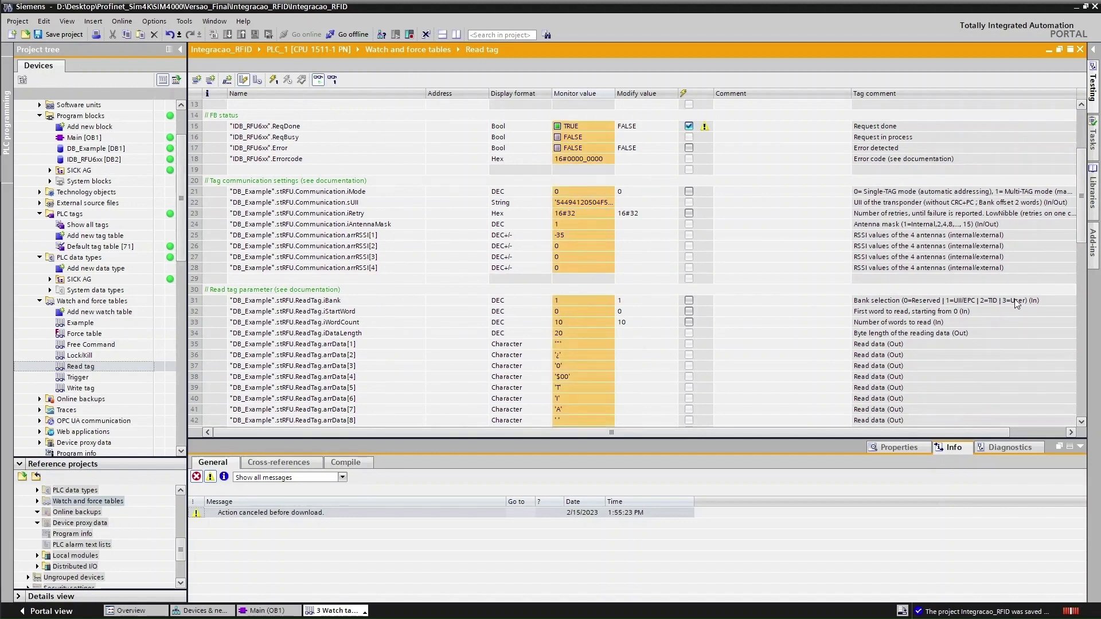
pyautogui.click(627, 303)
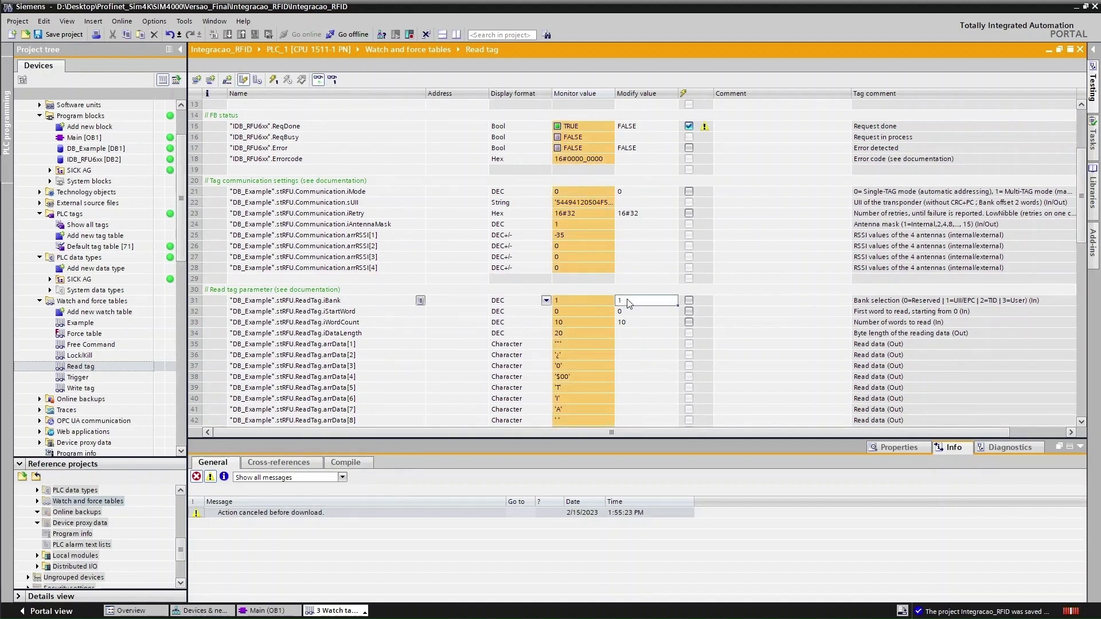
pyautogui.write('3')
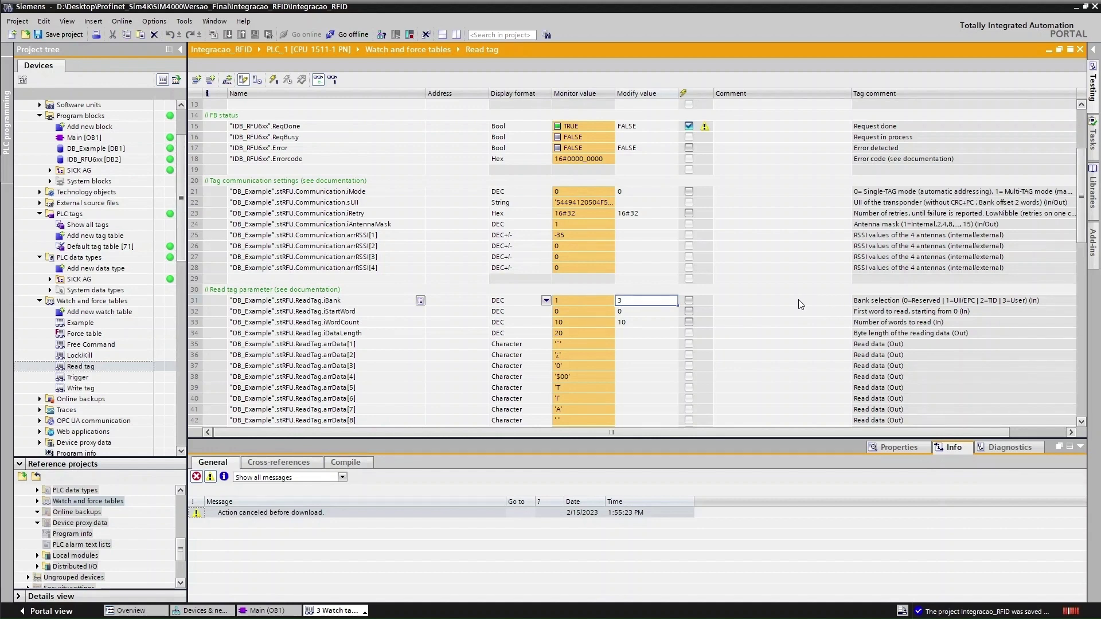
pyautogui.click(800, 301)
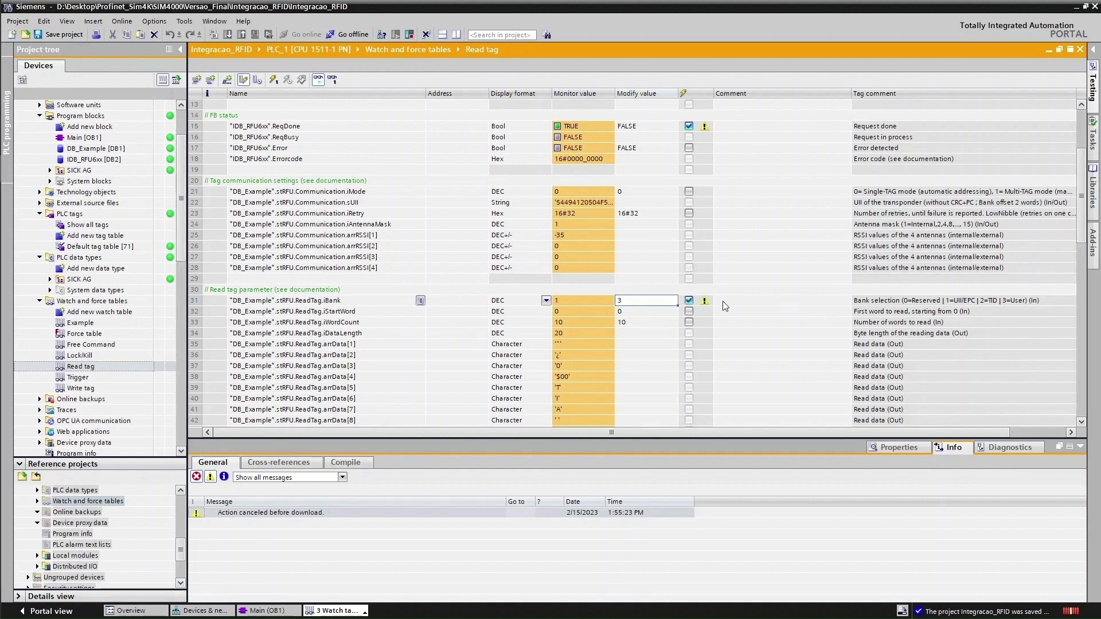
# Unmark ReqDone, write iBank 3 to the PLC, and return to SOPAS ET
pyautogui.click(689, 126)
pyautogui.click(288, 81)
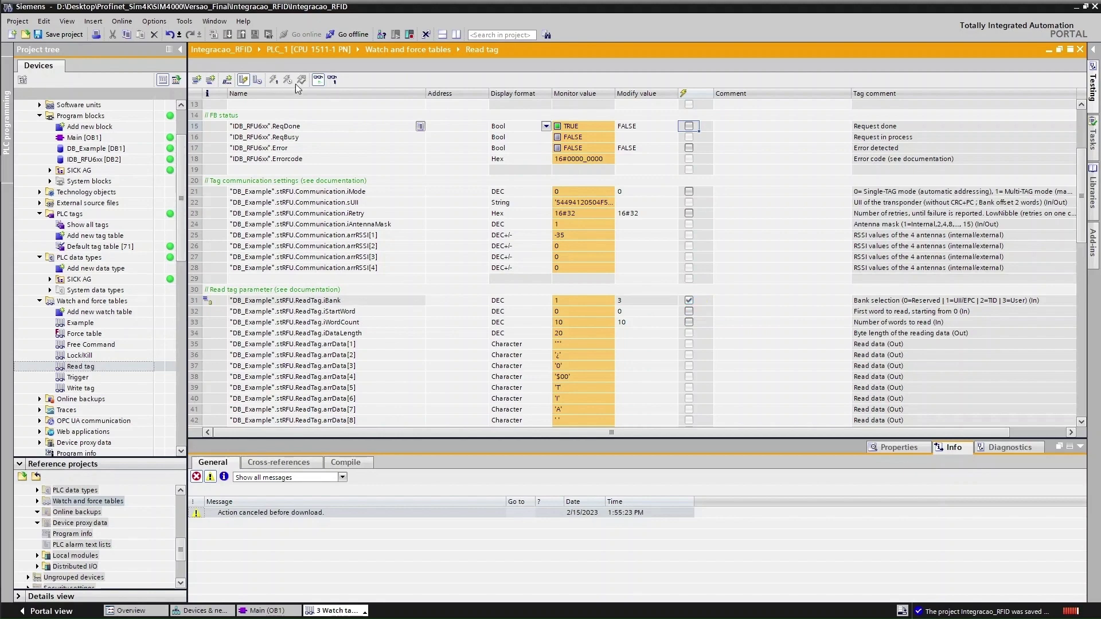
pyautogui.scroll(3, 551, 308)
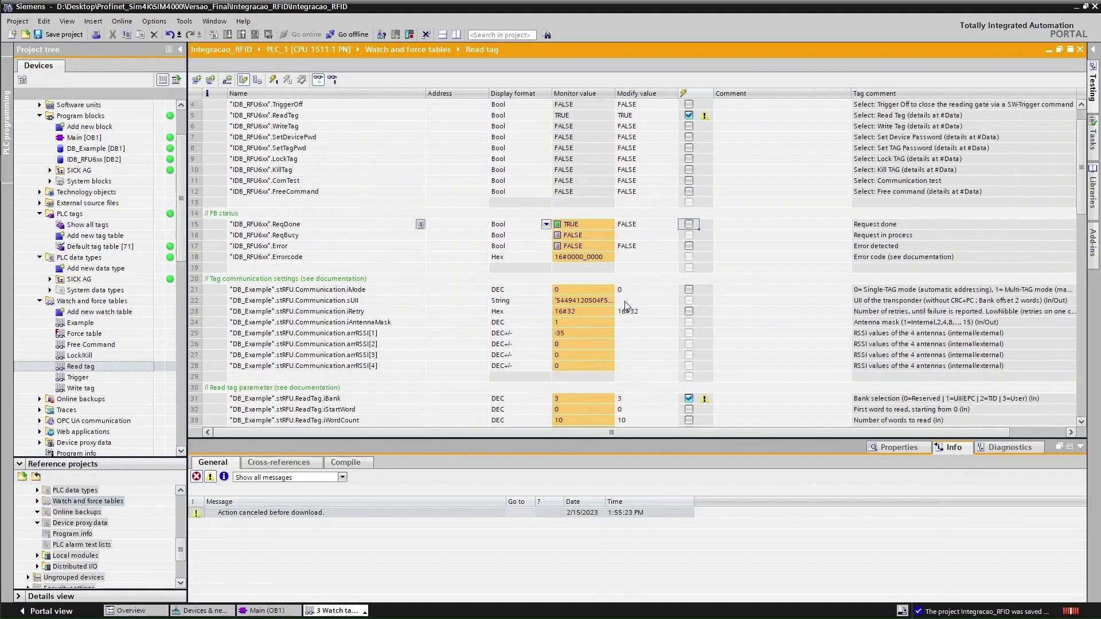
pyautogui.hotkey('alt', 'Tab')
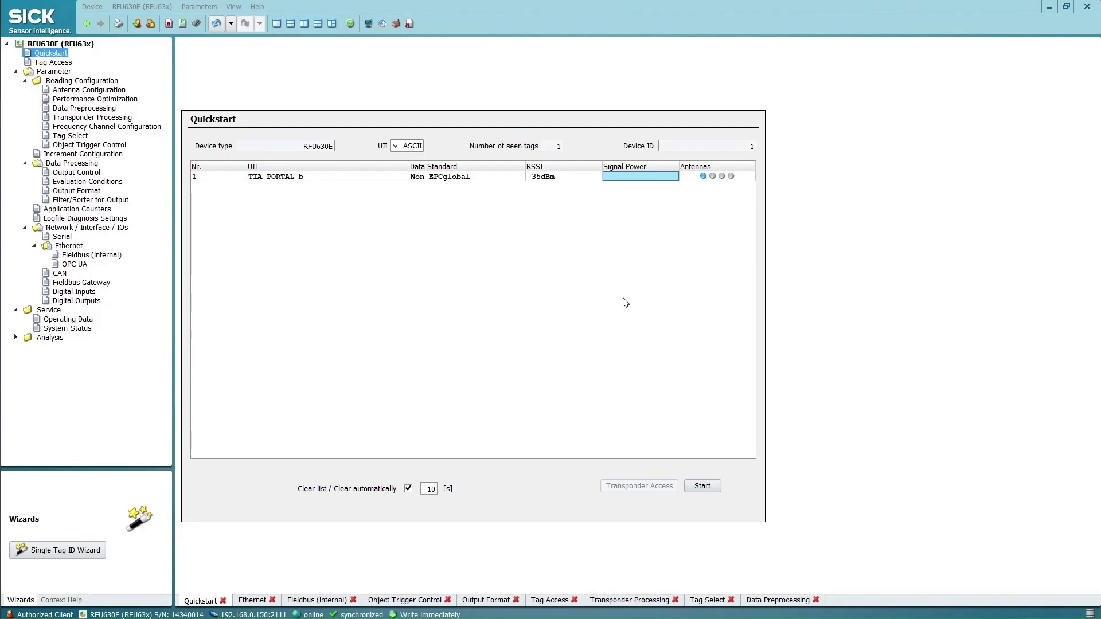
# Show the tag's user memory as ASCII text 'Teste READ e WRITE TIA Portal', then return to TIA Portal
pyautogui.click(396, 178)
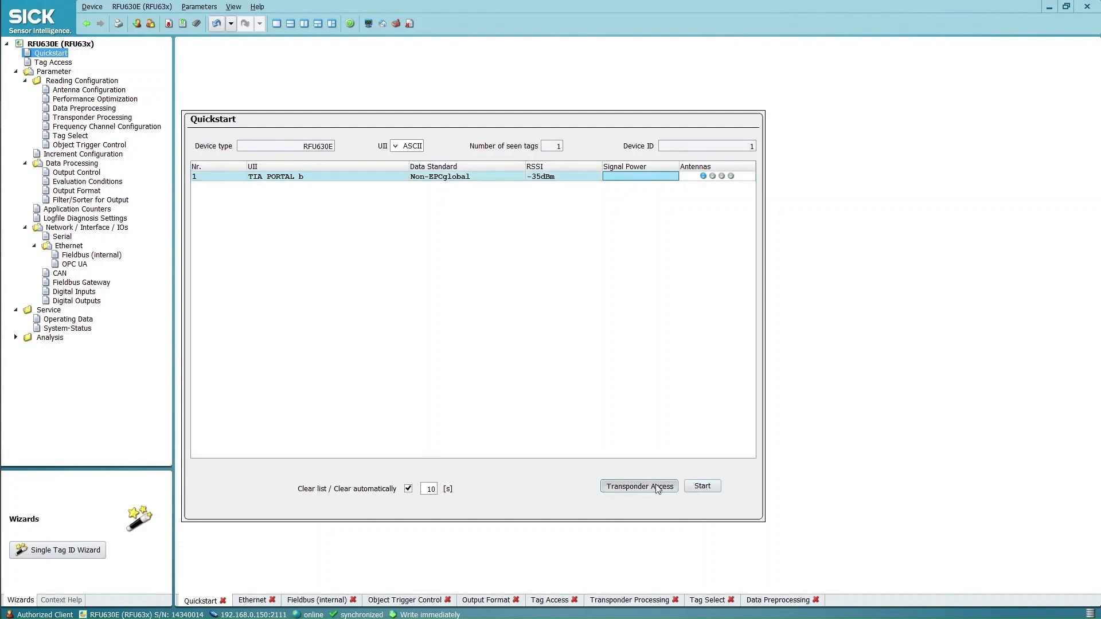
pyautogui.click(656, 486)
pyautogui.click(445, 569)
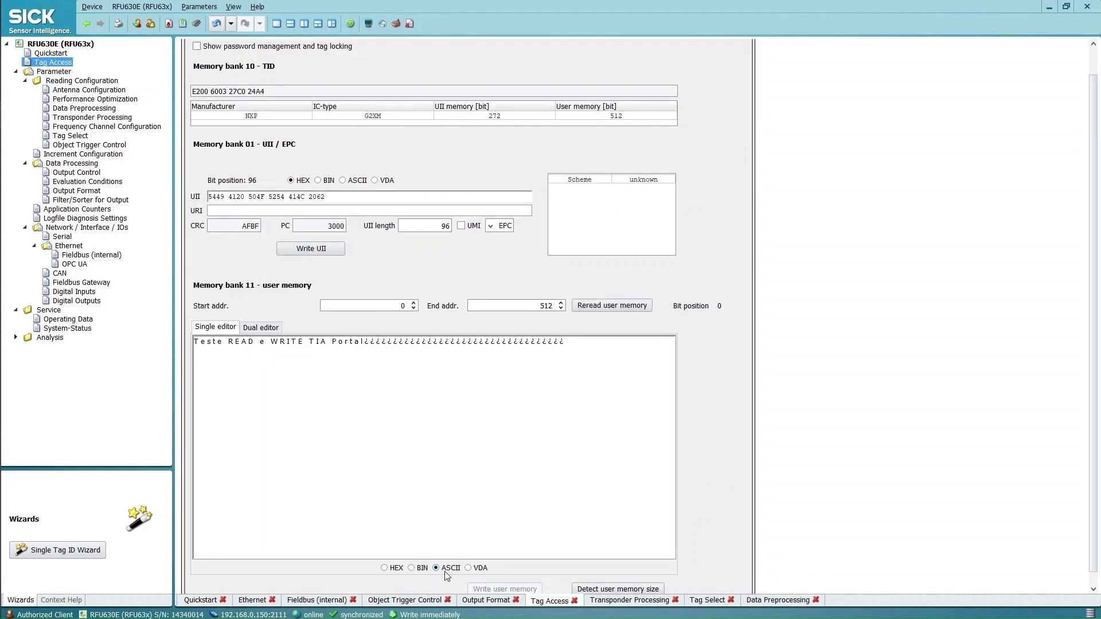
pyautogui.moveTo(326, 344); pyautogui.dragTo(190, 343)
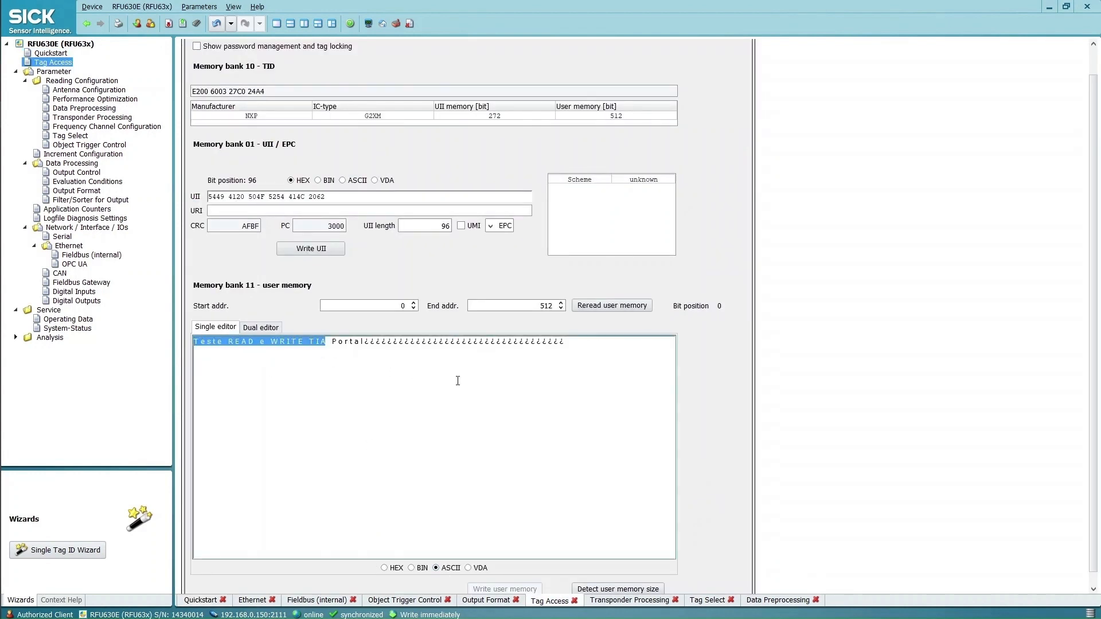
pyautogui.hotkey('alt', 'Tab')
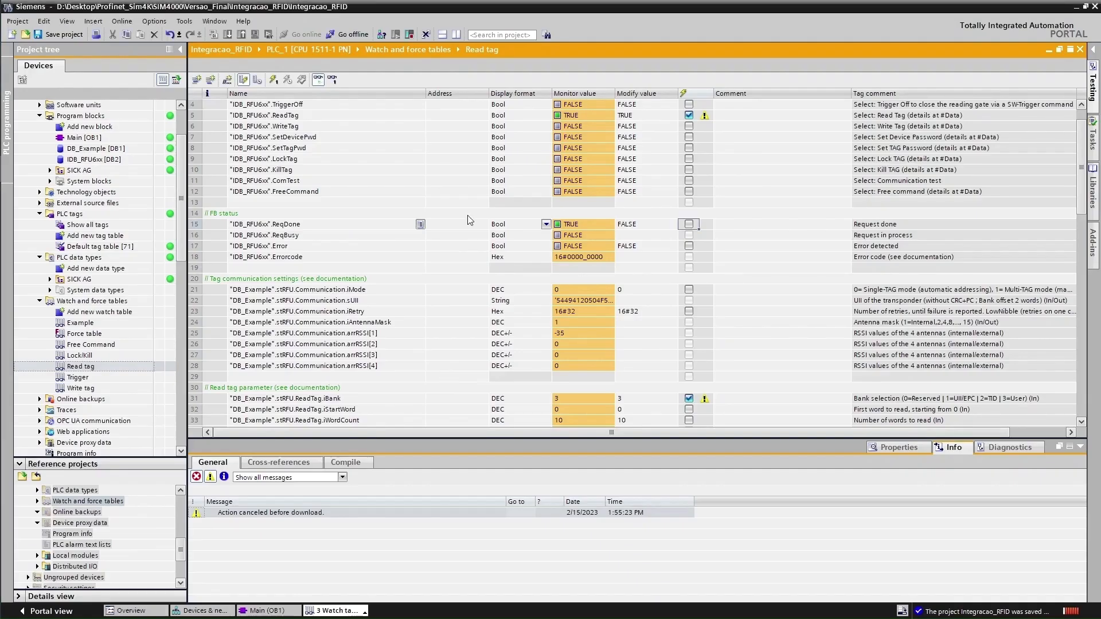
# Write WordCount 20 to the PLC, with iBank no longer marked for modifying
pyautogui.scroll(1, 576, 243)
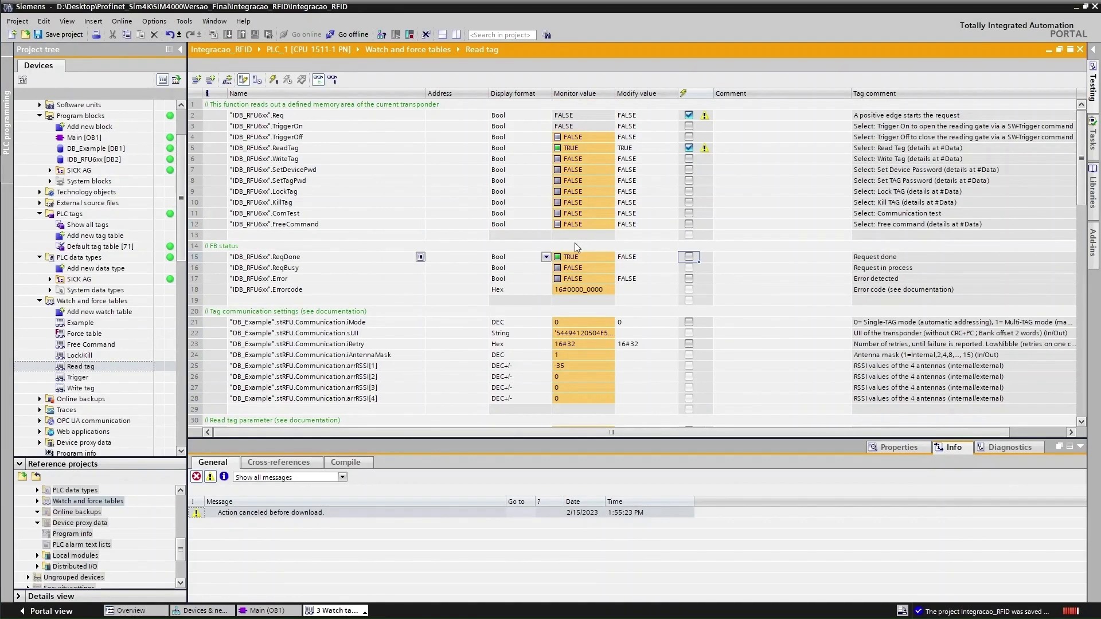
pyautogui.scroll(-5, 620, 282)
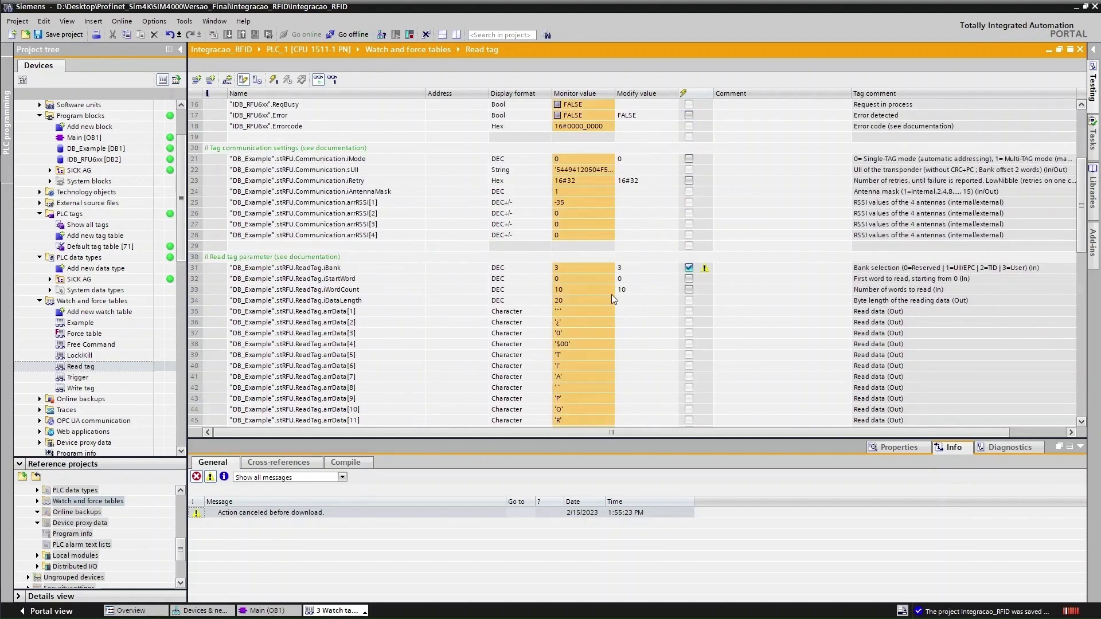
pyautogui.click(631, 290)
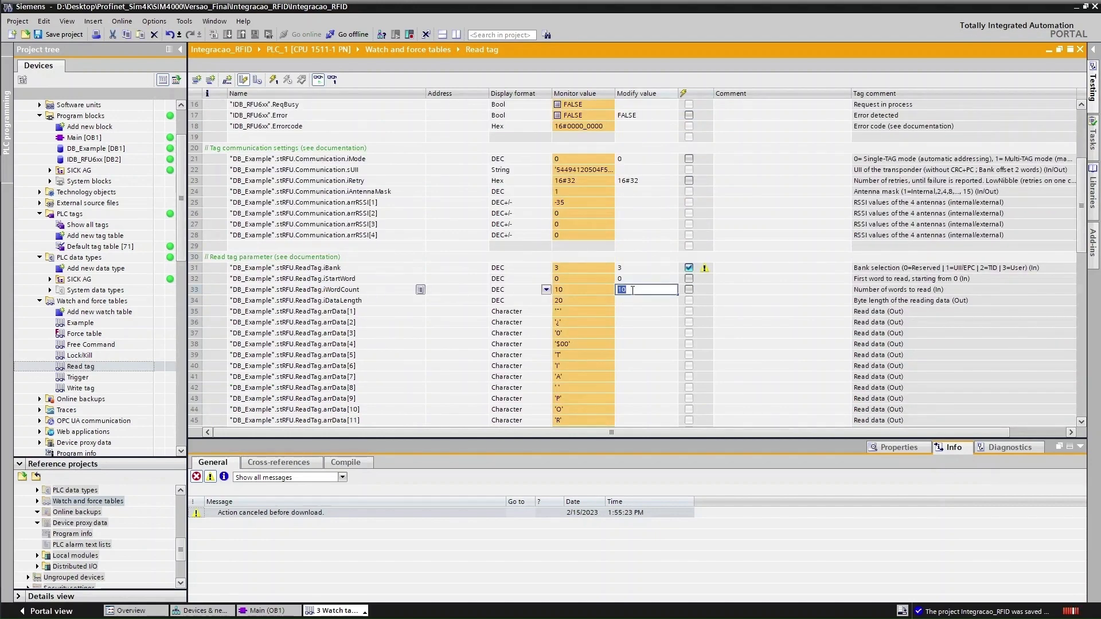
pyautogui.write('2')
pyautogui.click(690, 290)
pyautogui.click(689, 269)
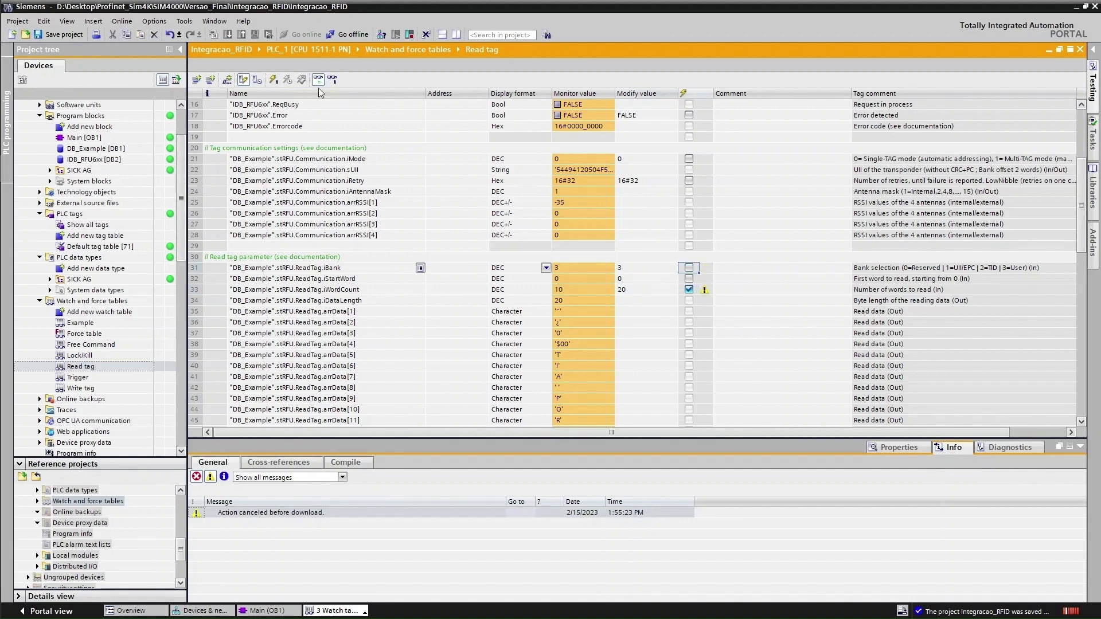
pyautogui.click(274, 81)
# Open the Write tag watch table under Watch and force tables
pyautogui.scroll(5, 608, 129)
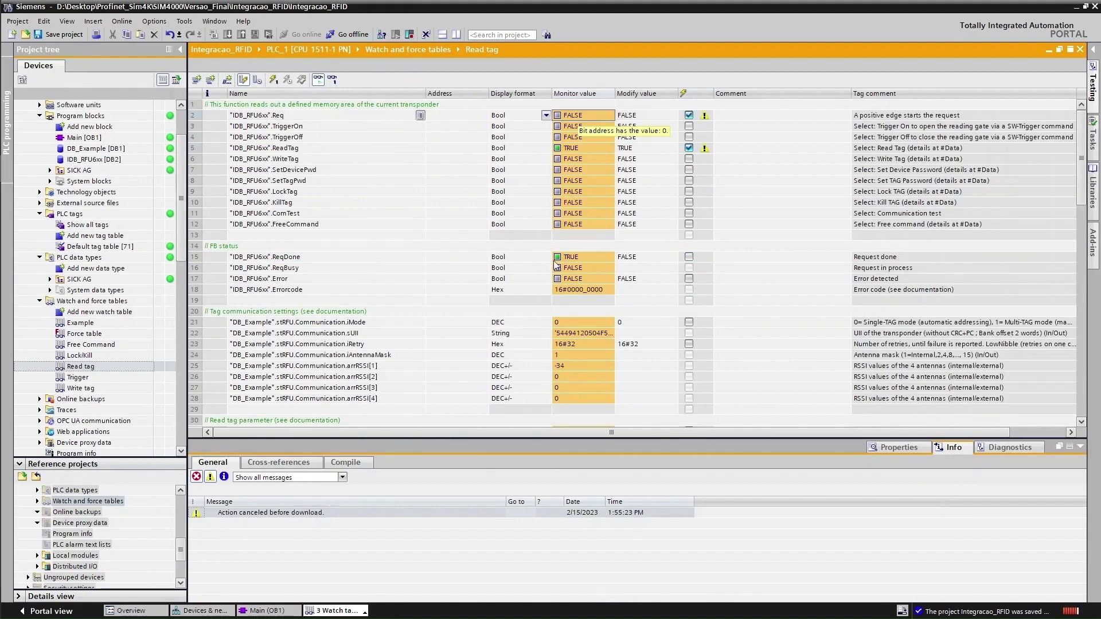
pyautogui.scroll(-9, 562, 244)
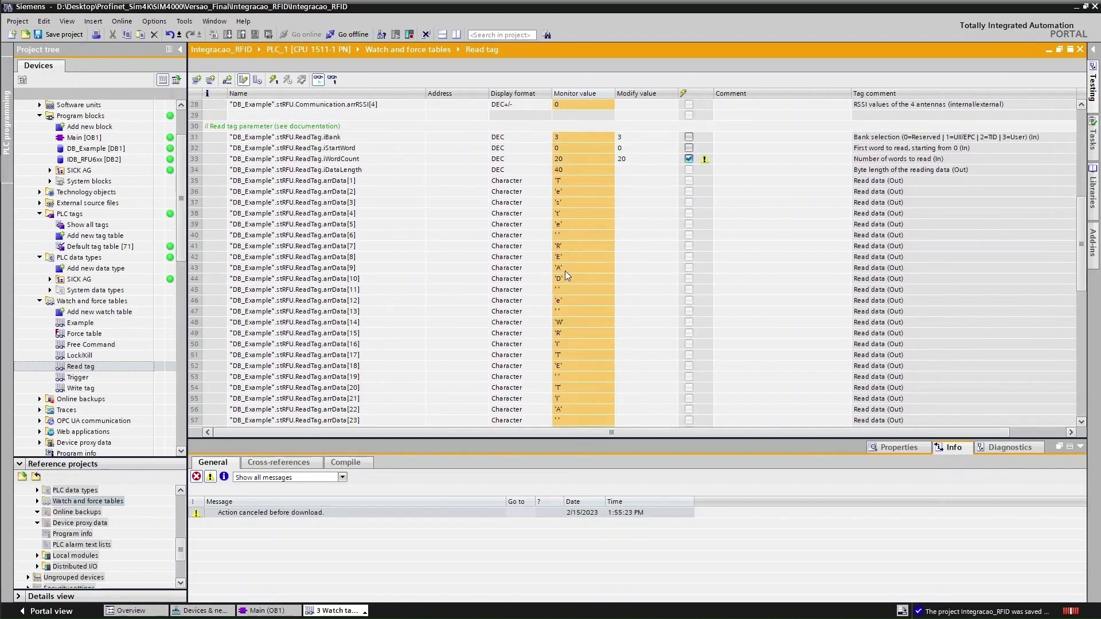
pyautogui.scroll(-1, 572, 339)
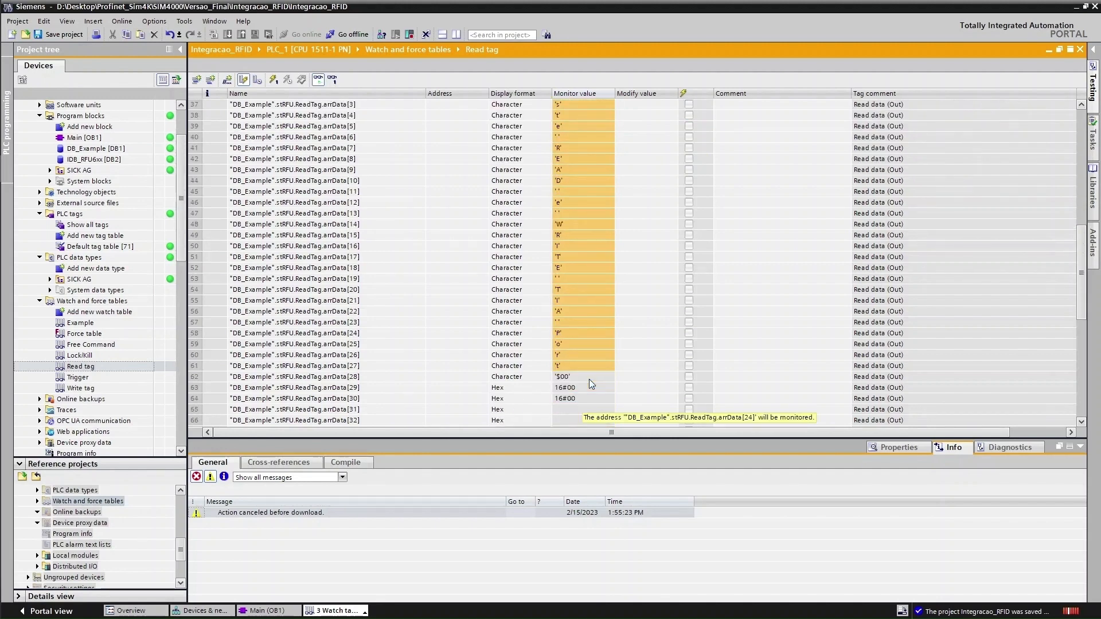
pyautogui.scroll(-2, 585, 356)
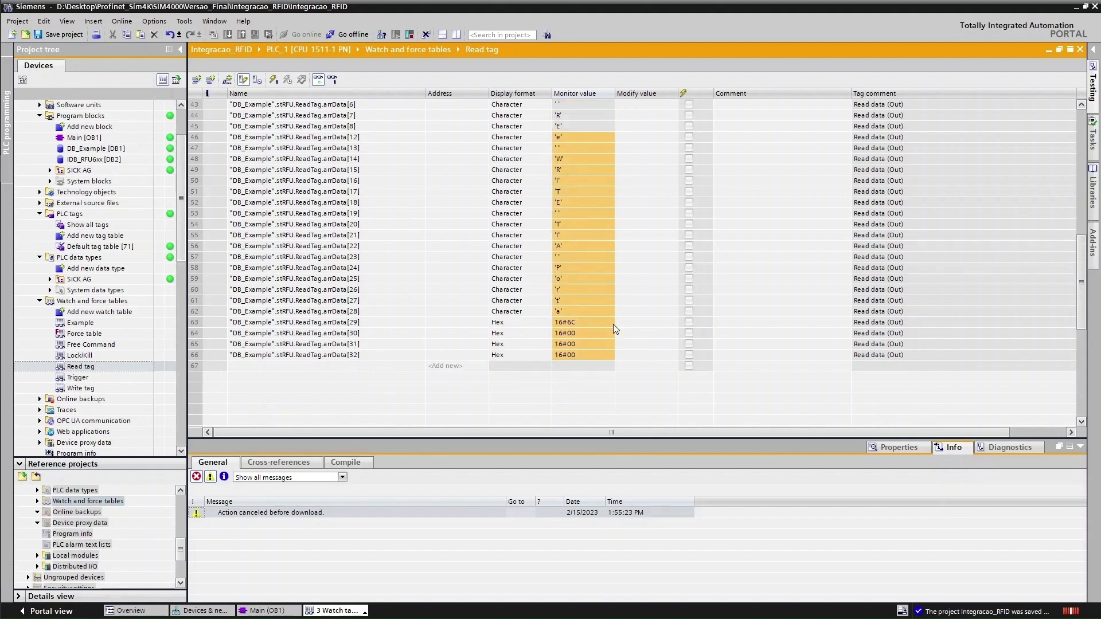
pyautogui.scroll(9, 614, 325)
pyautogui.scroll(2, 618, 331)
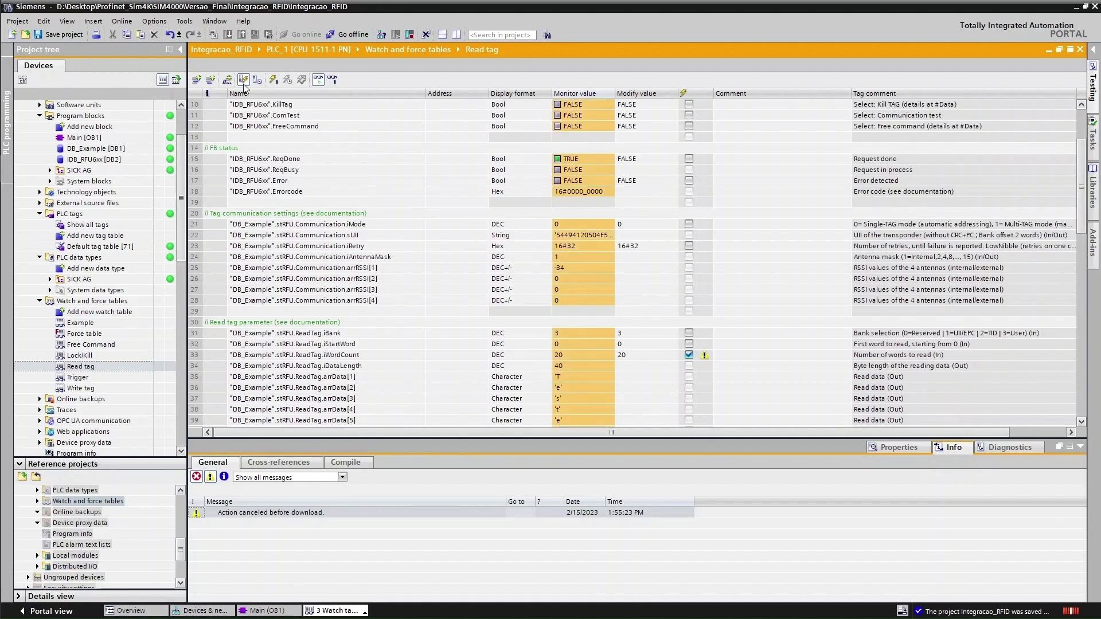
pyautogui.scroll(1, 430, 287)
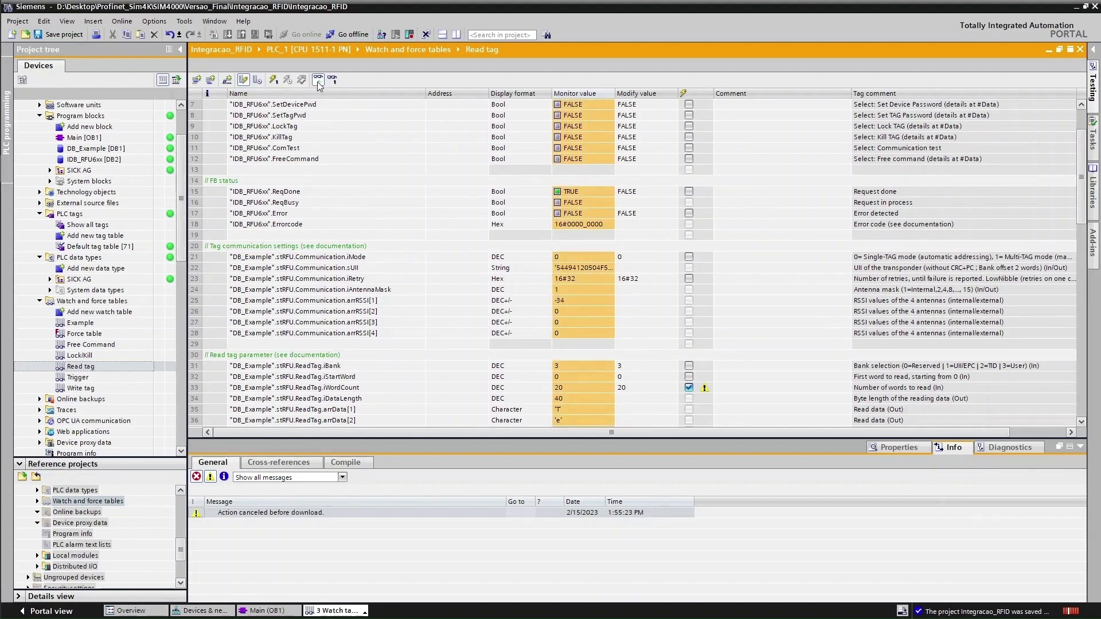
pyautogui.doubleClick(75, 389)
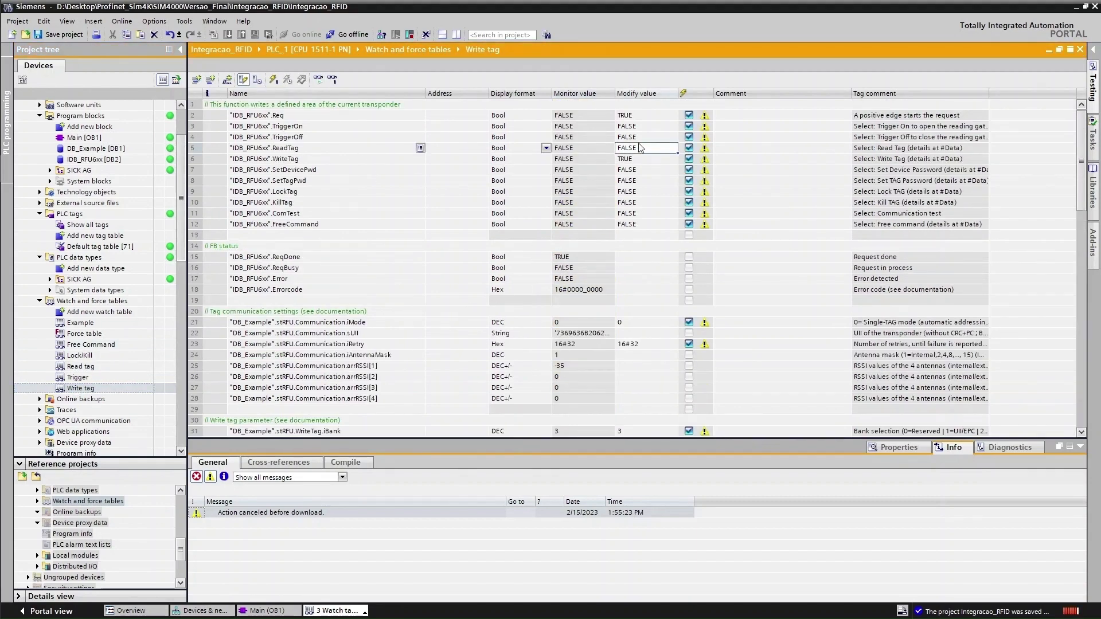
# Monitor the Write tag table and set the WriteTag bit to TRUE
pyautogui.click(318, 79)
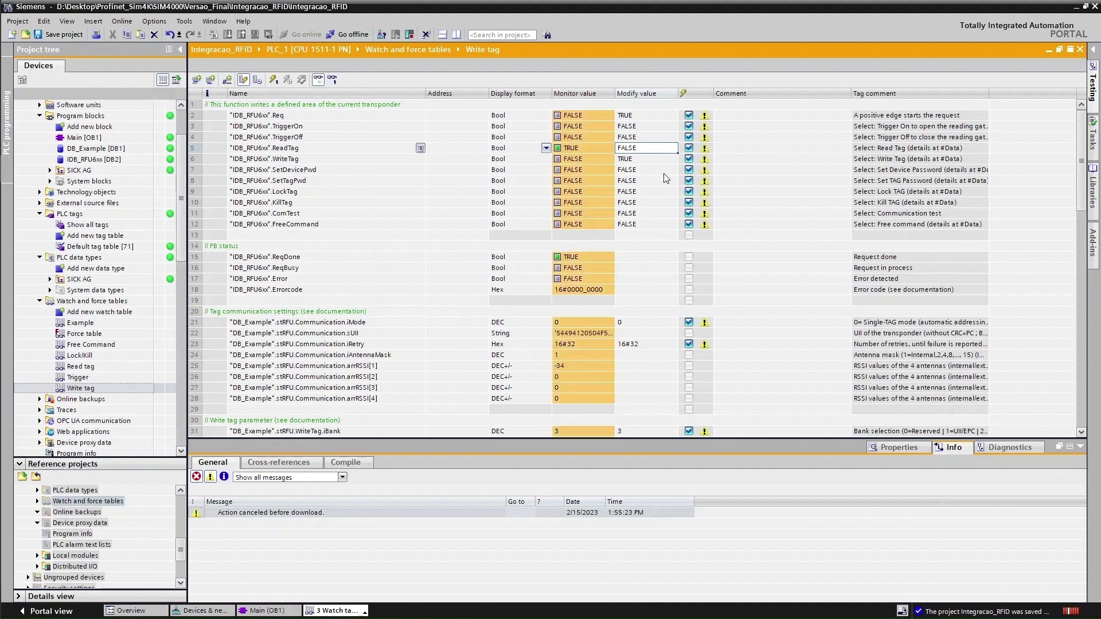
pyautogui.click(574, 150)
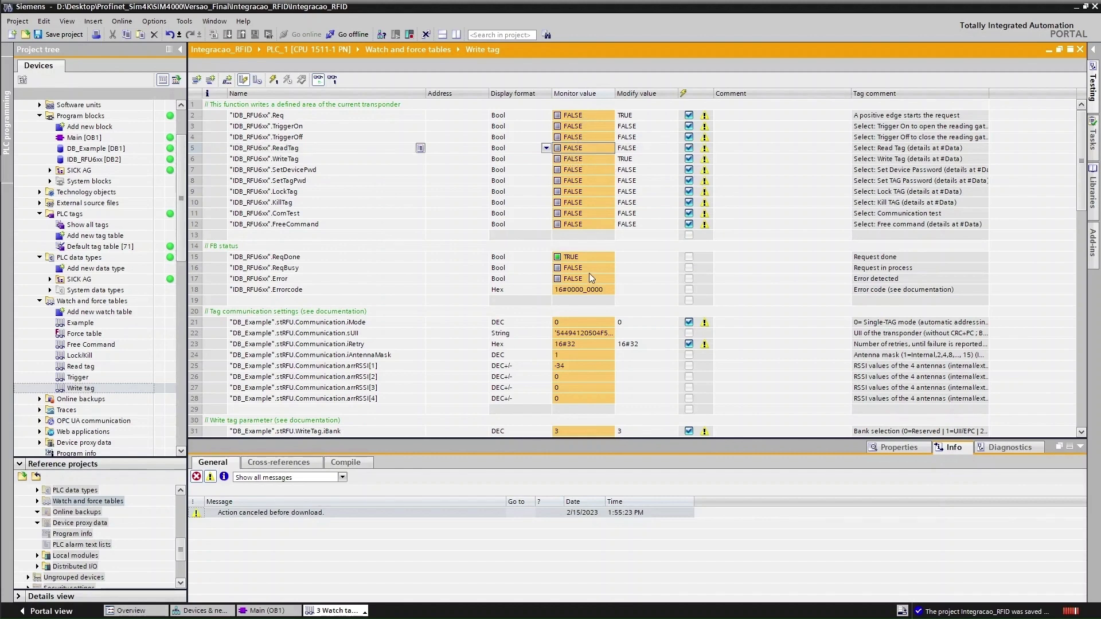
pyautogui.scroll(-2, 584, 263)
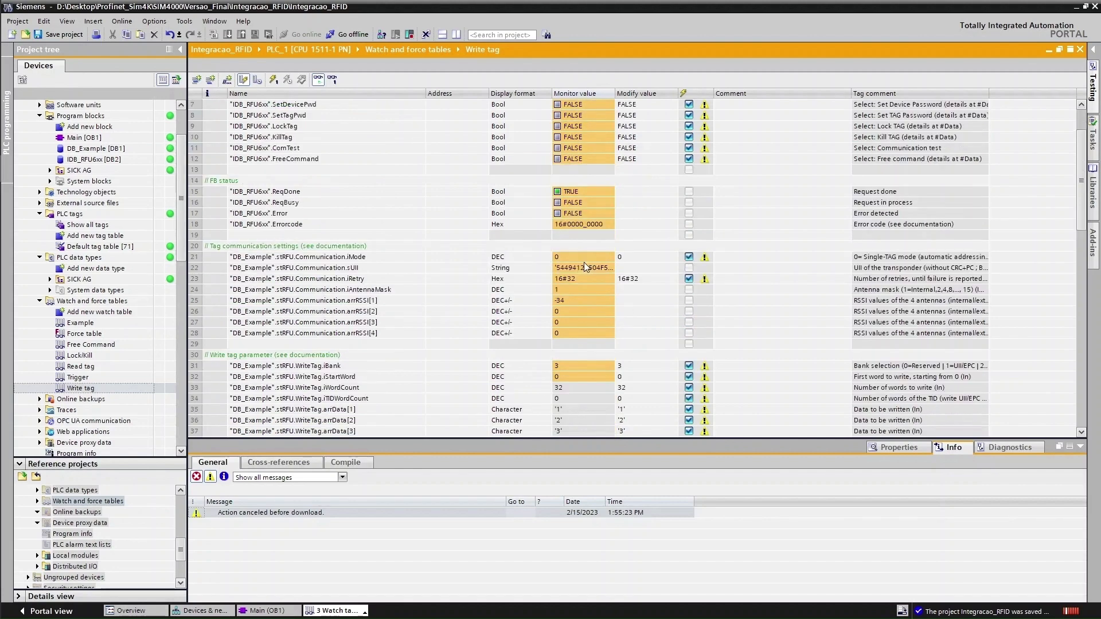
pyautogui.scroll(-3, 584, 263)
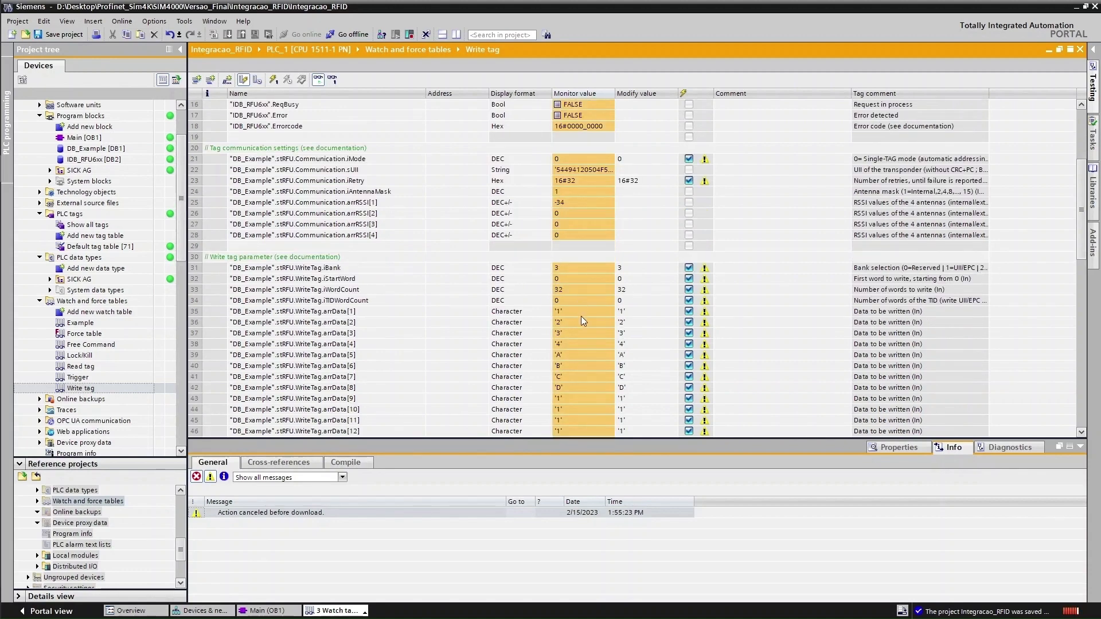
pyautogui.scroll(-1, 590, 312)
pyautogui.scroll(-2, 590, 307)
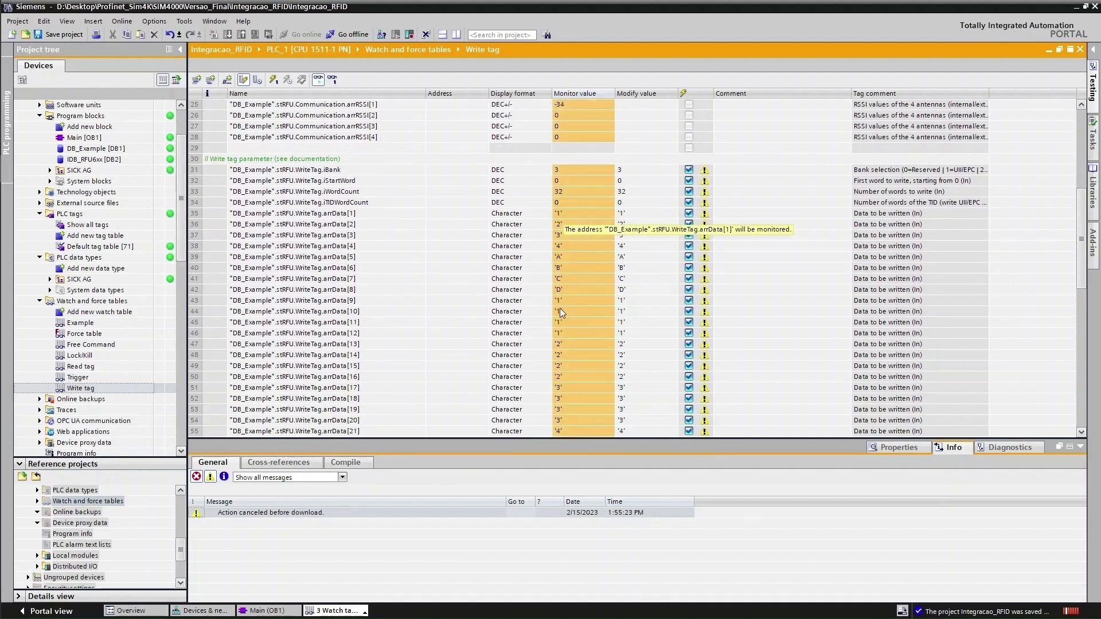
pyautogui.scroll(-1, 563, 377)
pyautogui.scroll(-3, 567, 401)
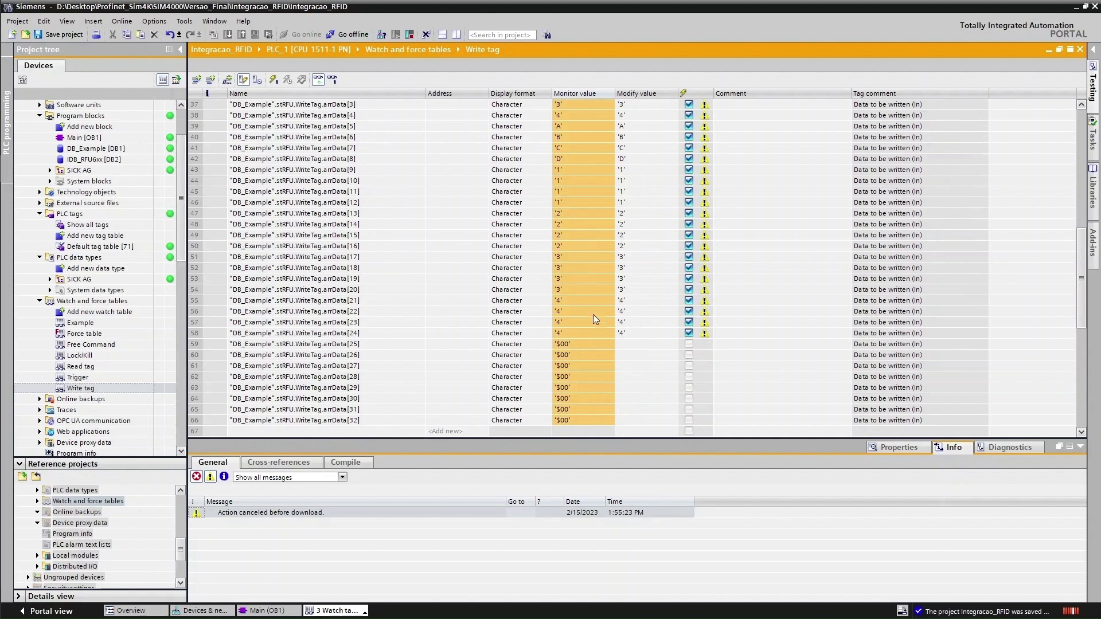
pyautogui.scroll(12, 585, 323)
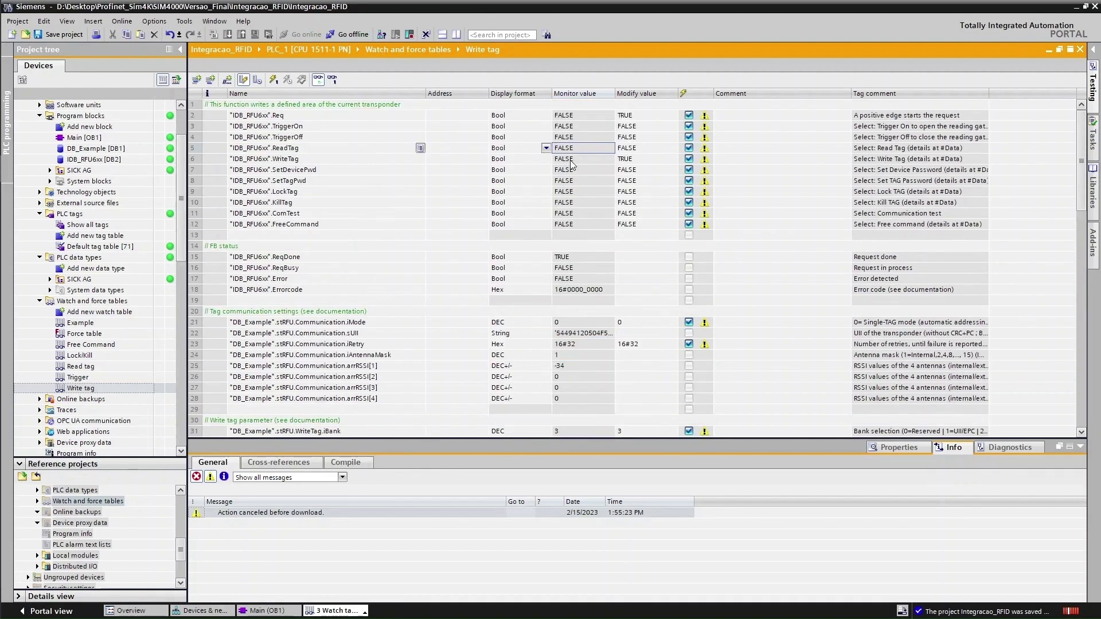
pyautogui.click(574, 160)
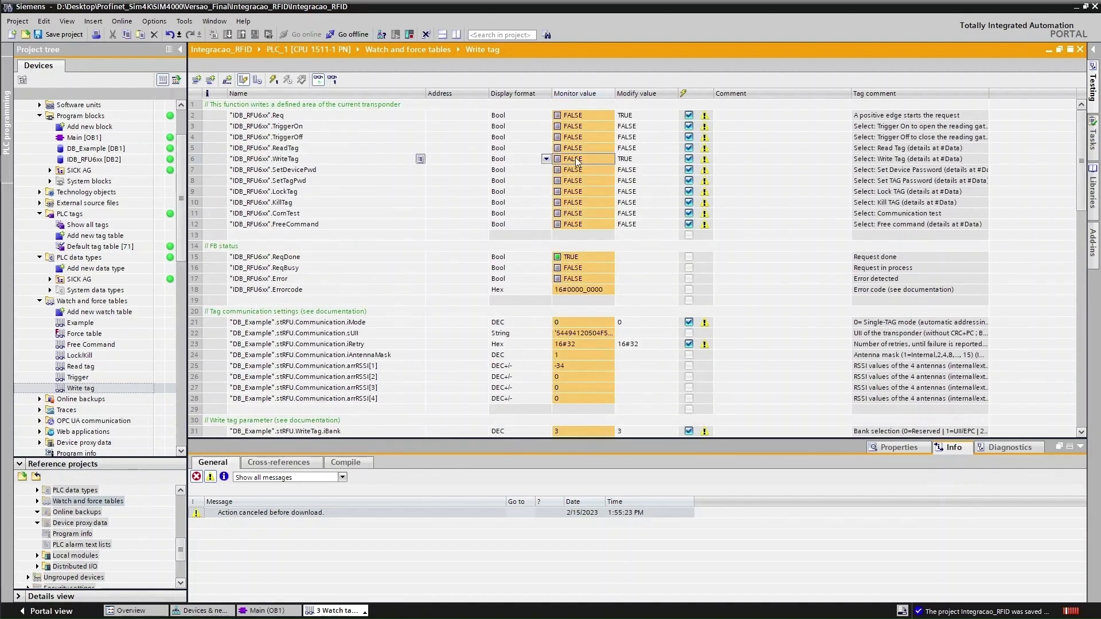
pyautogui.doubleClick(577, 161)
# Reset ReqDone and pulse Req TRUE then FALSE to write 1234ABCD to the tag
pyautogui.click(580, 117)
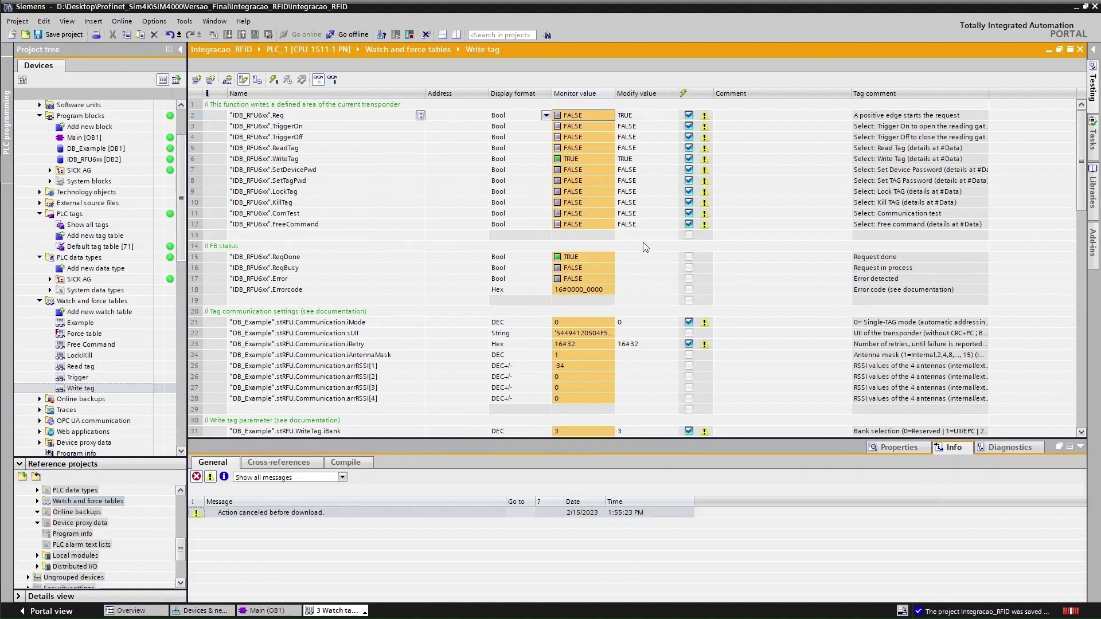
pyautogui.hotkey('ctrl', 'F3')
pyautogui.hotkey('ctrl', 'F2')
pyautogui.hotkey('ctrl', 'F3')
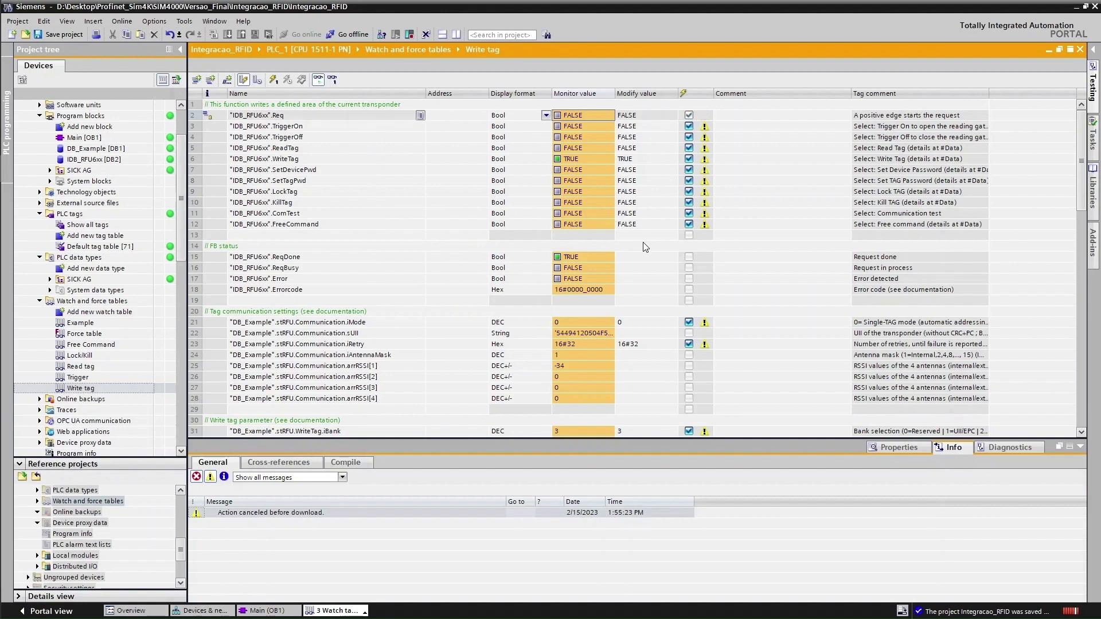
pyautogui.click(582, 257)
pyautogui.hotkey('ctrl', 'F3')
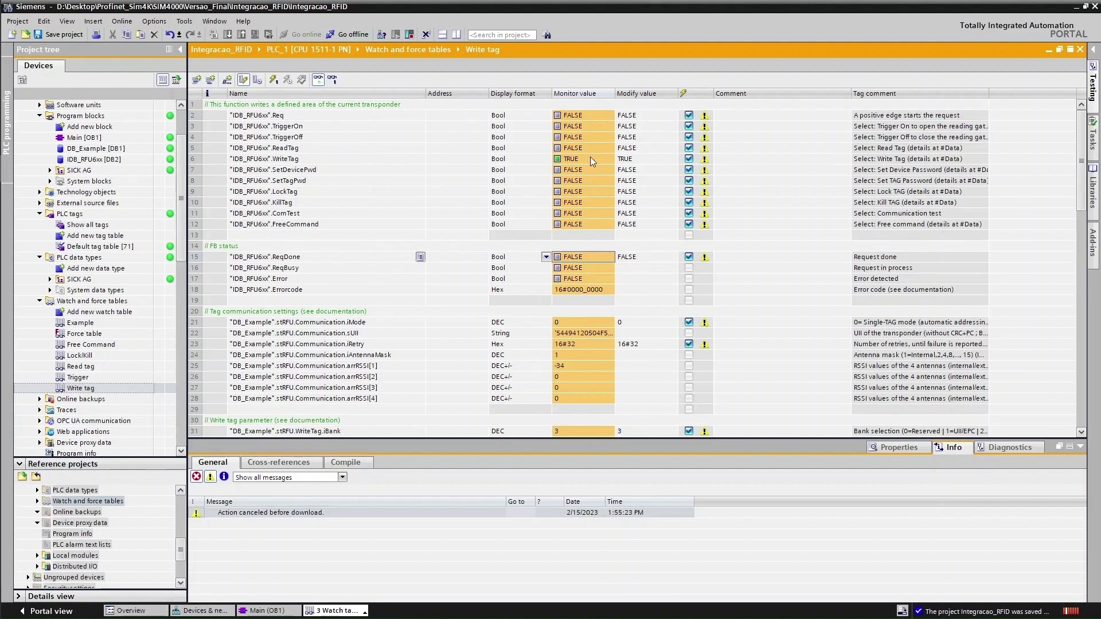
pyautogui.click(579, 117)
pyautogui.hotkey('ctrl', 'F2')
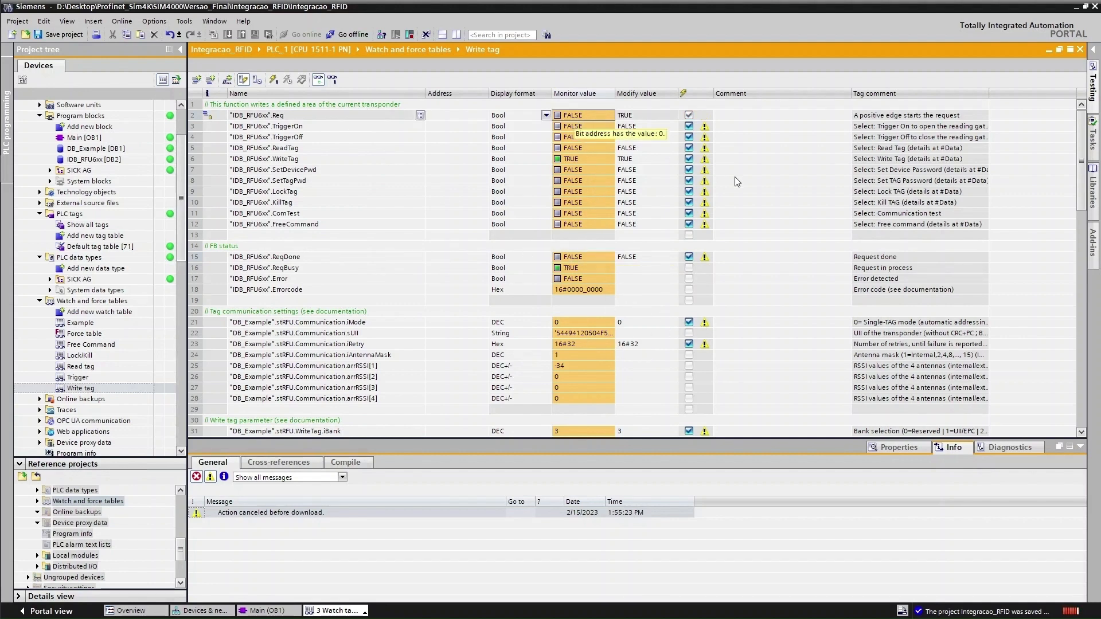
pyautogui.hotkey('ctrl', 'F3')
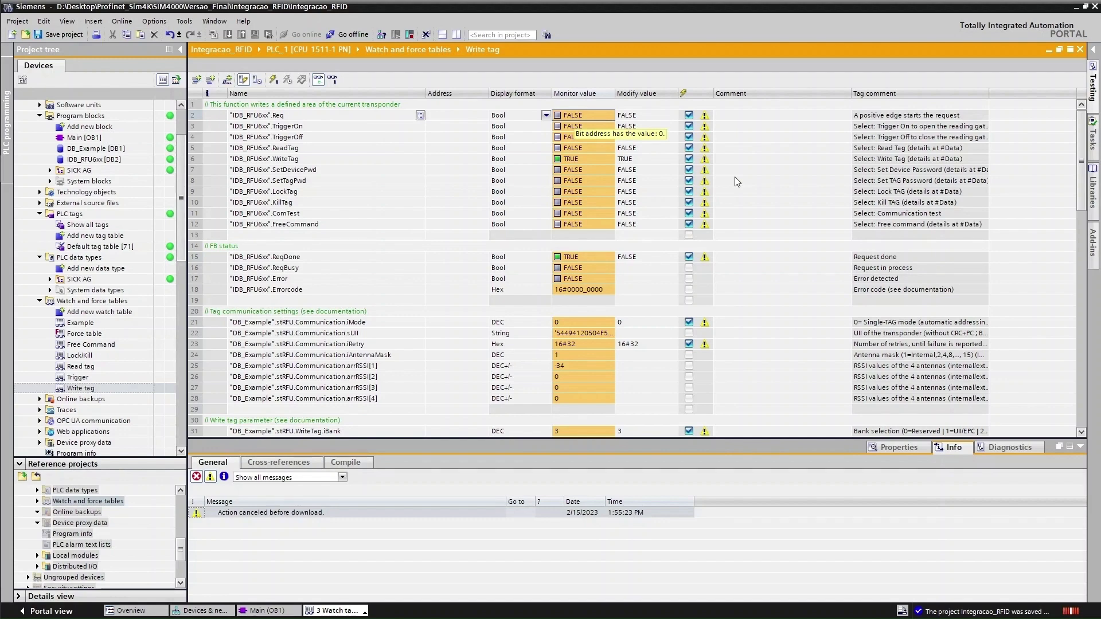
# In the monitored Read tag table, set WriteTag FALSE, ReadTag and Req TRUE, and view arrData
pyautogui.scroll(-9, 583, 247)
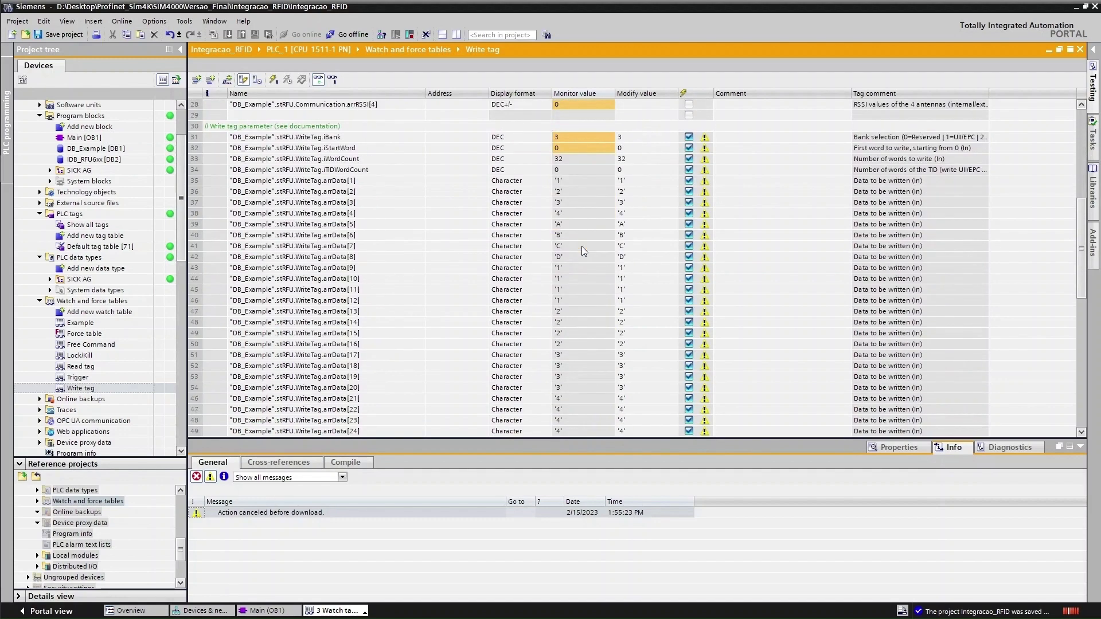
pyautogui.scroll(-2, 581, 247)
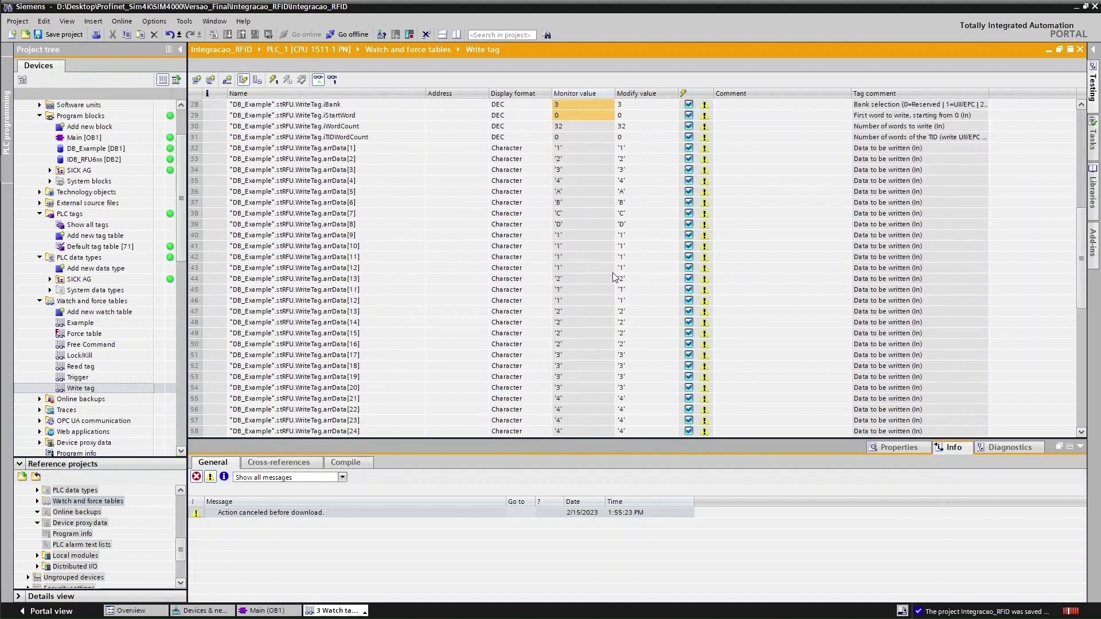
pyautogui.doubleClick(79, 367)
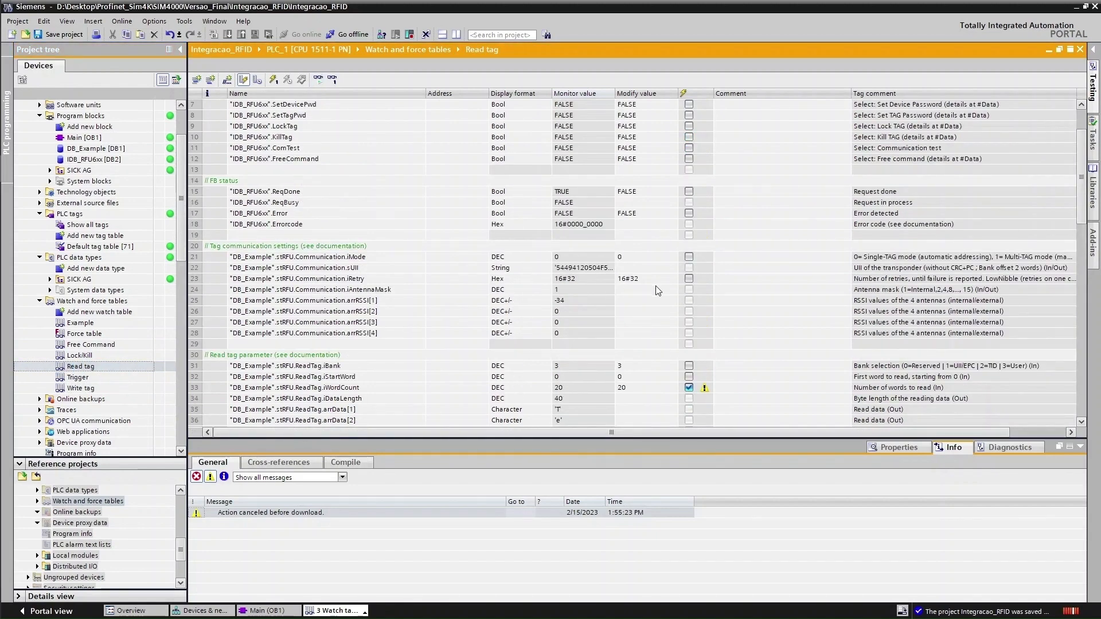
pyautogui.scroll(2, 559, 318)
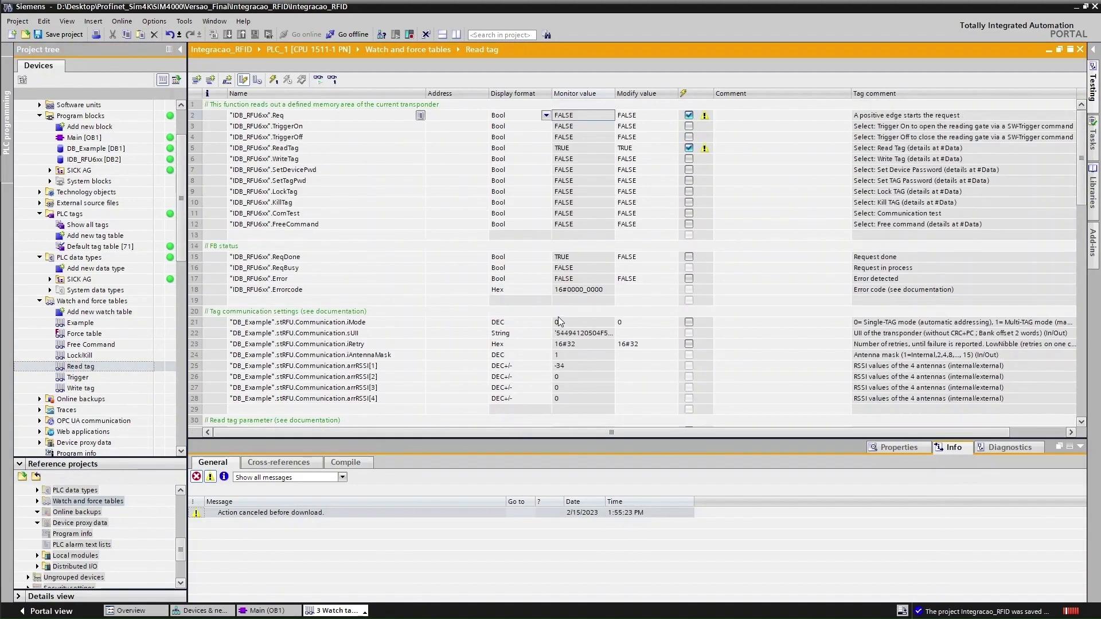
pyautogui.click(316, 80)
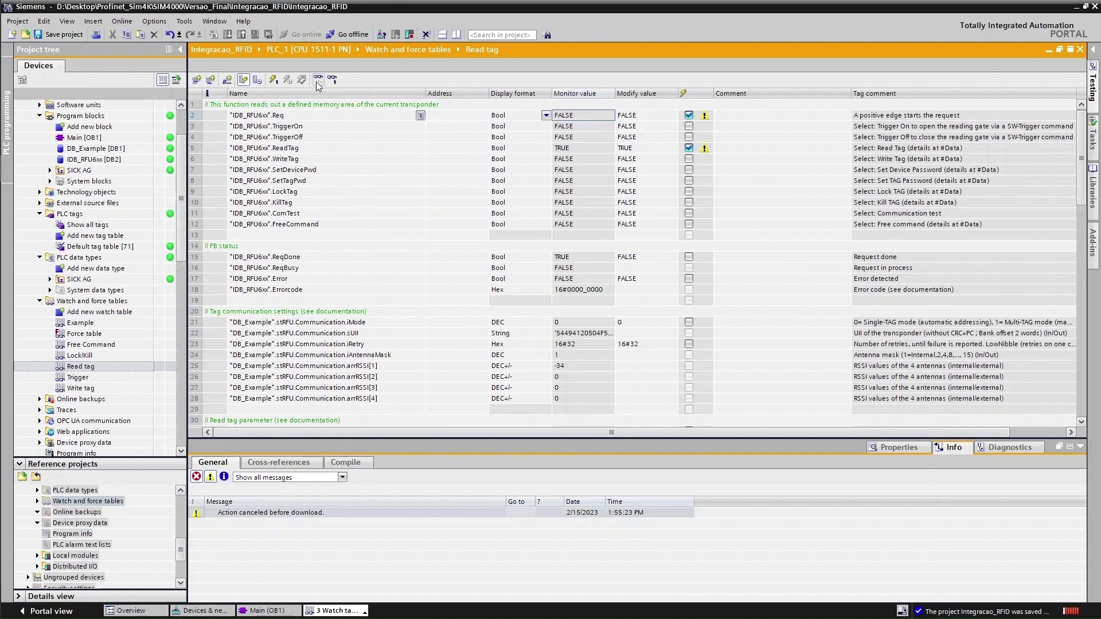
pyautogui.click(570, 160)
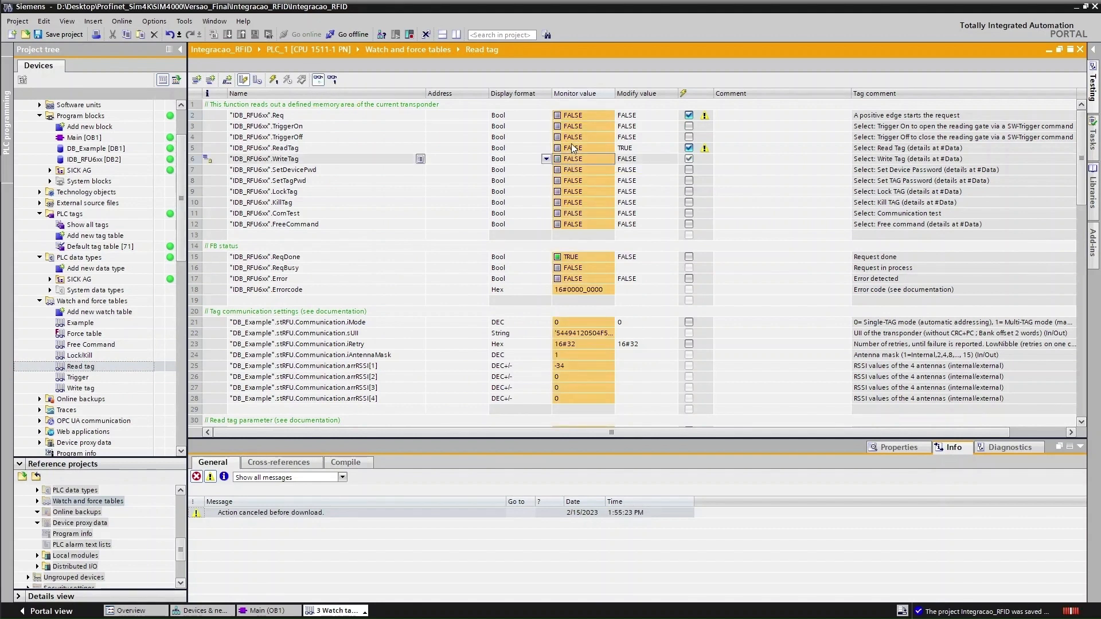
pyautogui.click(589, 148)
pyautogui.click(570, 116)
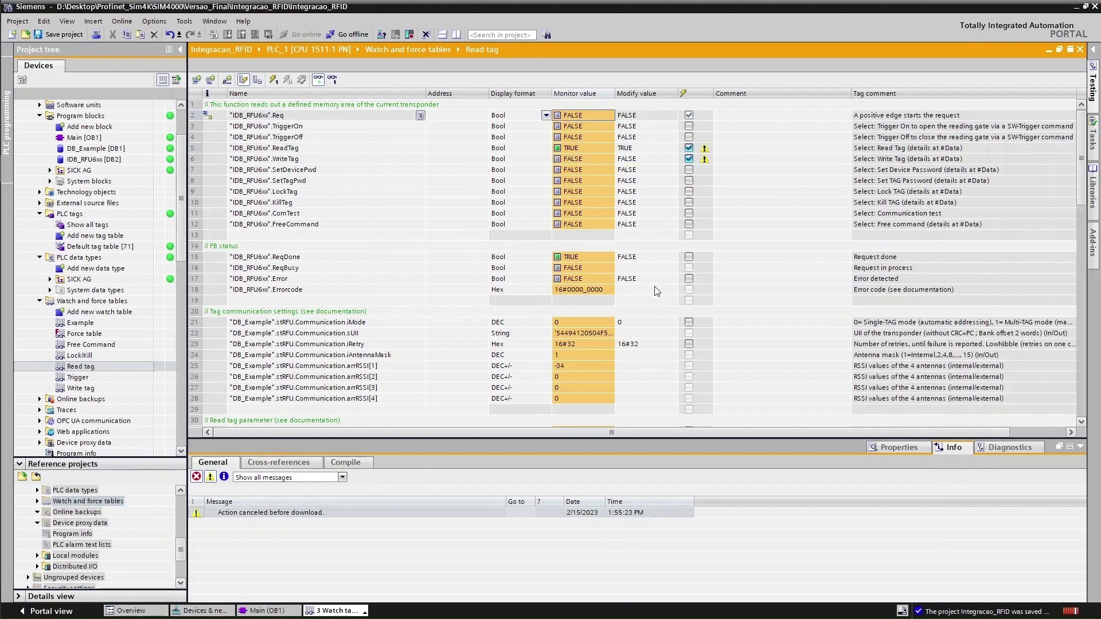
pyautogui.scroll(-6, 580, 285)
pyautogui.scroll(-4, 580, 285)
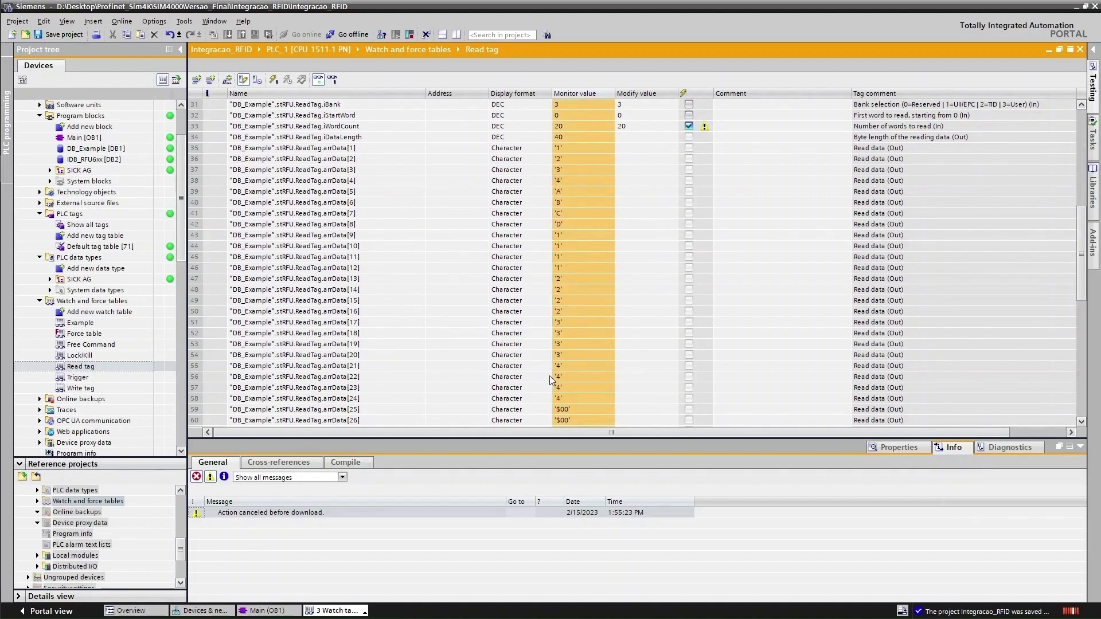
# Rescan in SOPAS ET and open memory access for tag 'TIA PORTAL b'
pyautogui.hotkey('alt', 'Tab')
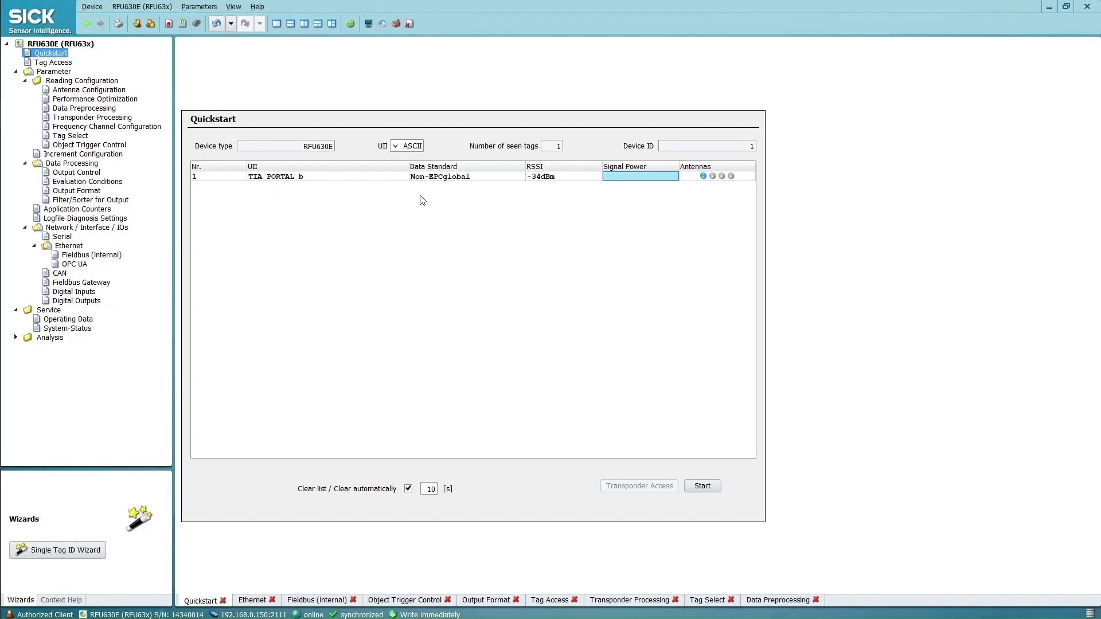
pyautogui.click(702, 486)
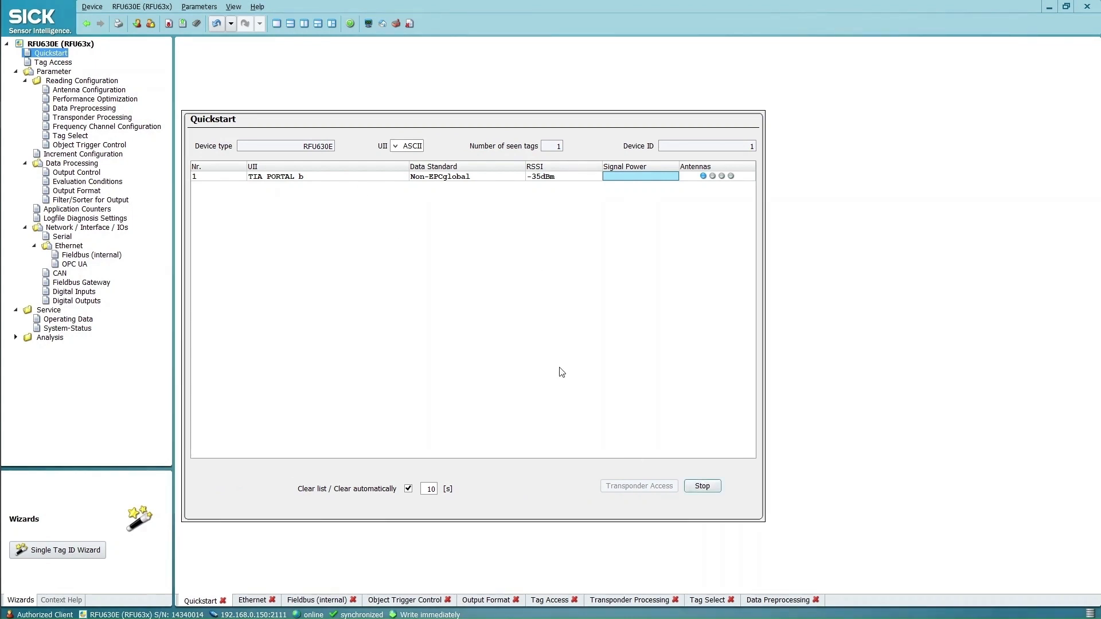
pyautogui.click(702, 486)
pyautogui.click(509, 177)
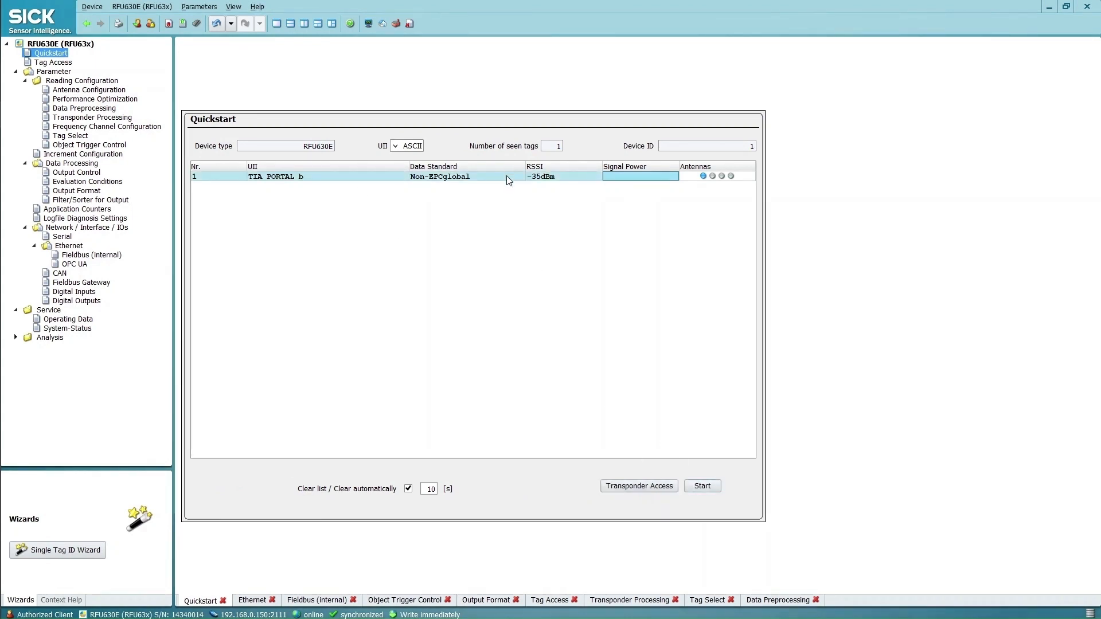
pyautogui.click(640, 486)
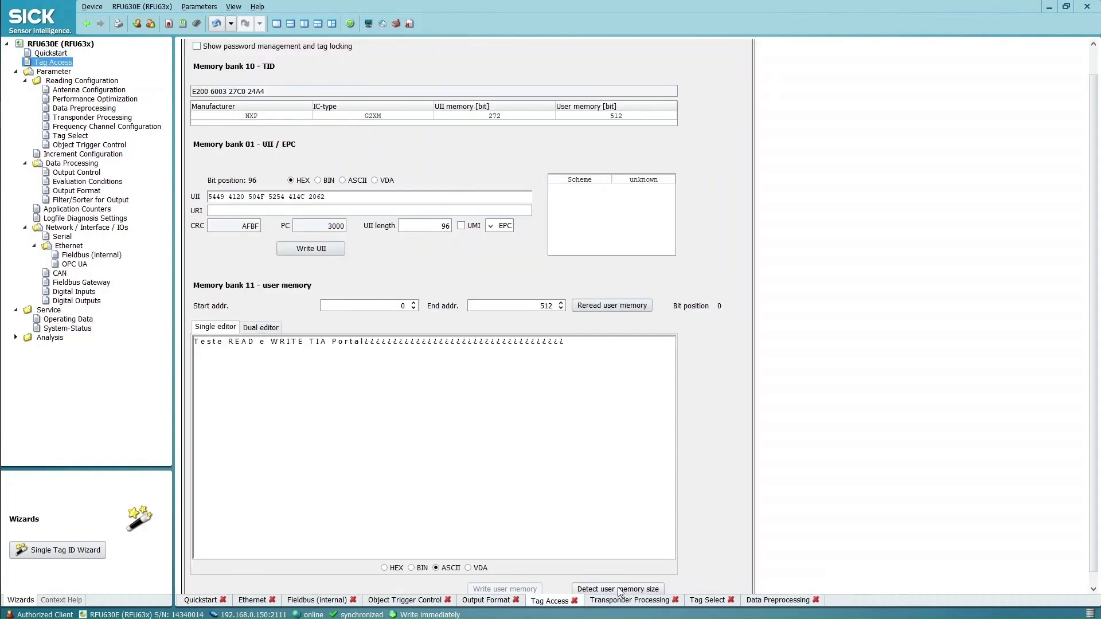
pyautogui.click(598, 306)
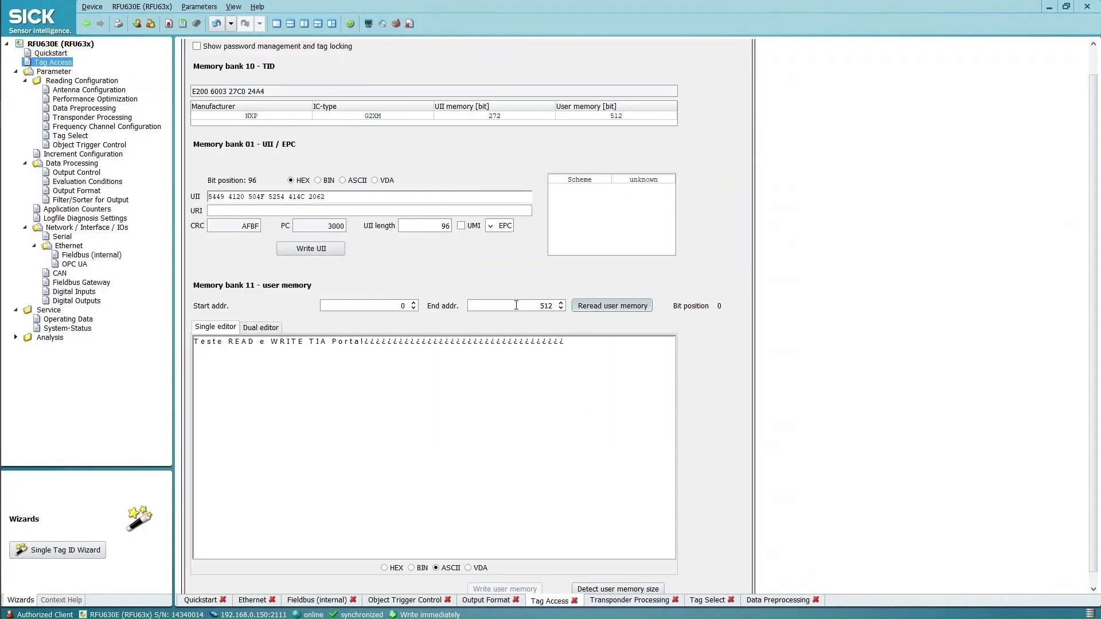
pyautogui.moveTo(199, 346); pyautogui.dragTo(585, 367)
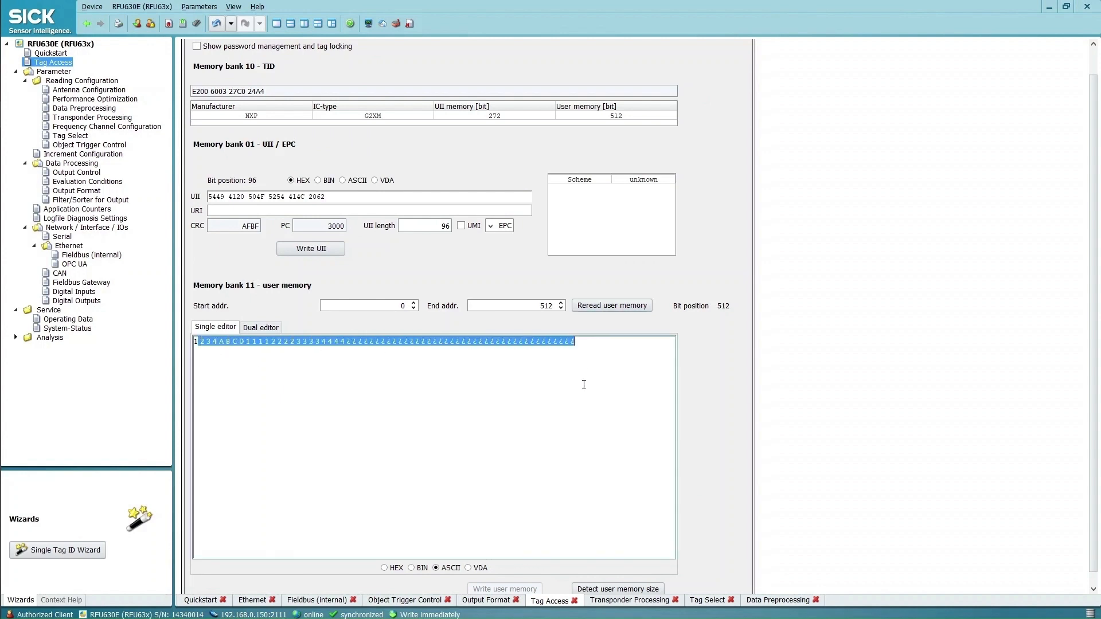
pyautogui.click(585, 384)
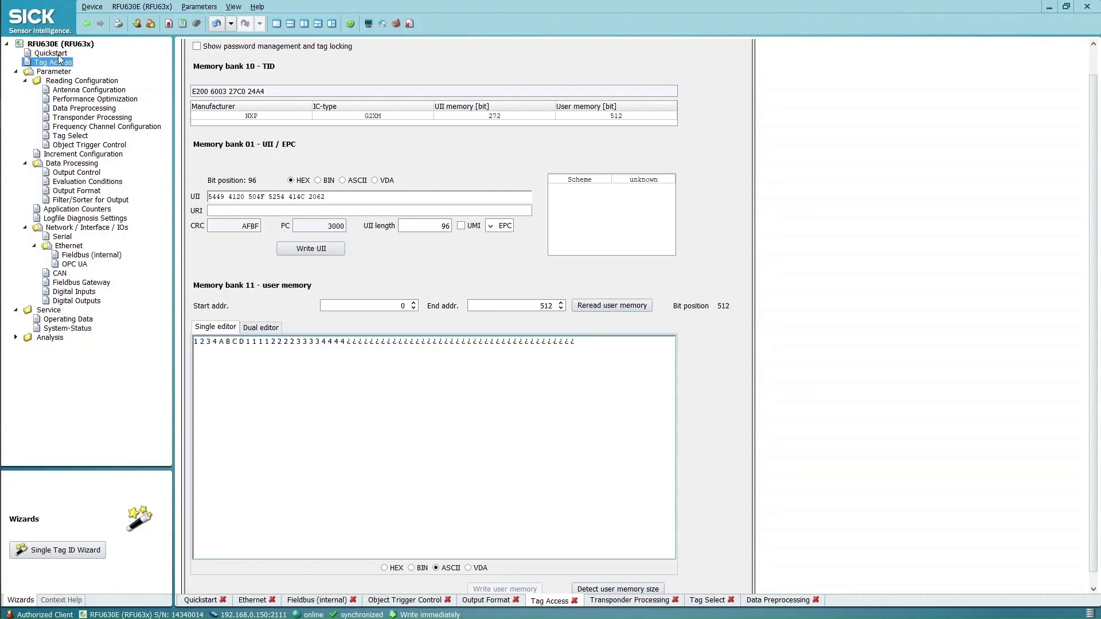
pyautogui.click(57, 54)
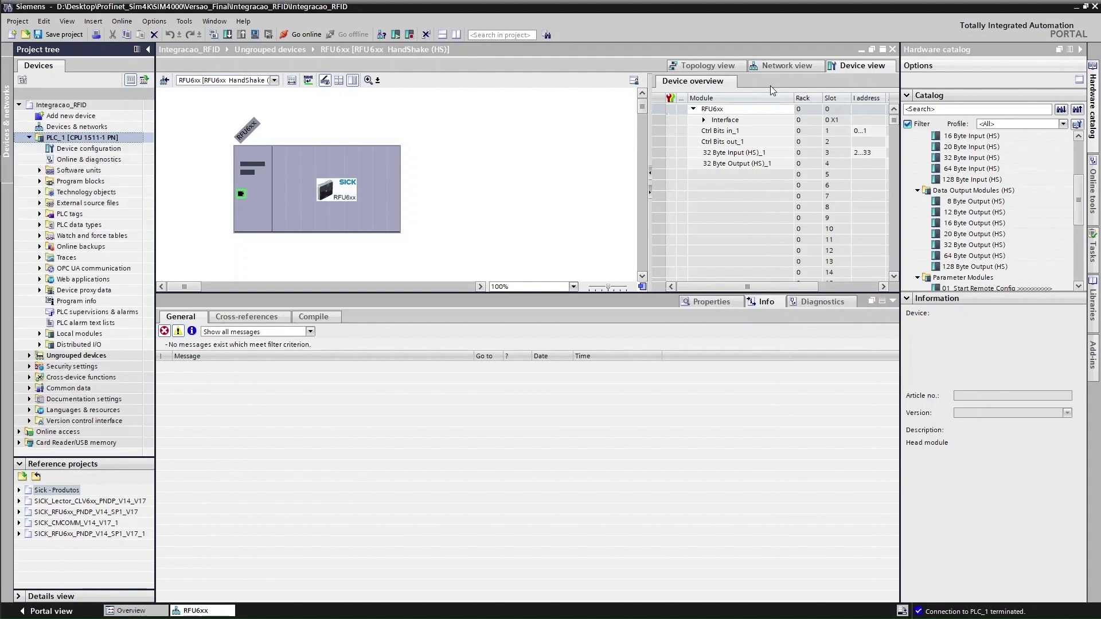
# Step through topology and network views to the RFU6xx device view, with Libraries shown
pyautogui.click(795, 69)
pyautogui.click(712, 67)
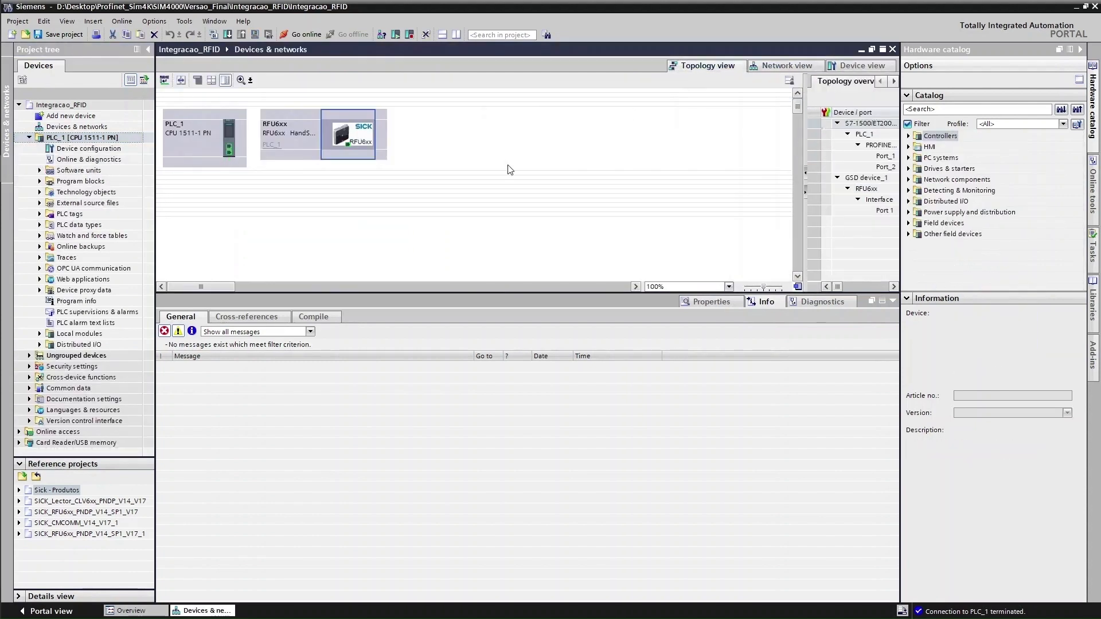
pyautogui.click(774, 66)
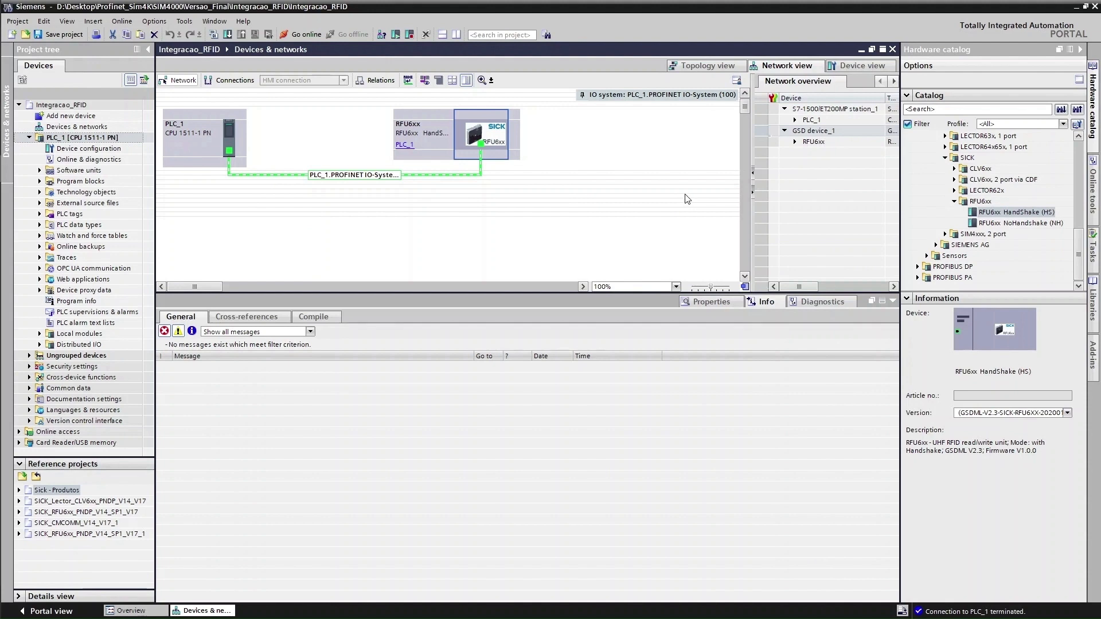
pyautogui.click(855, 66)
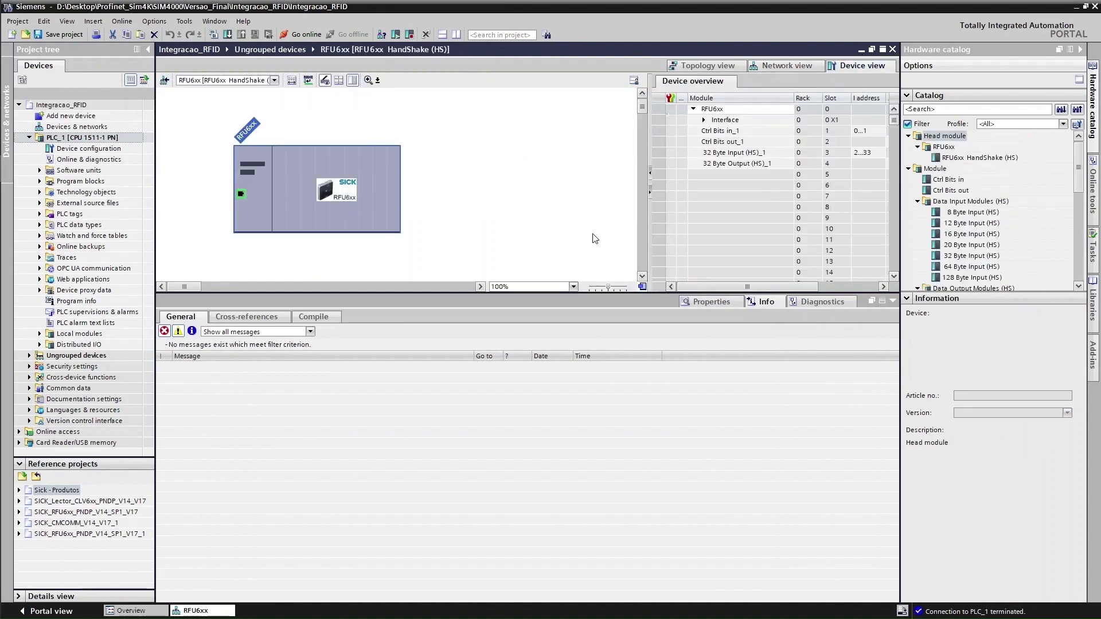
pyautogui.click(1094, 305)
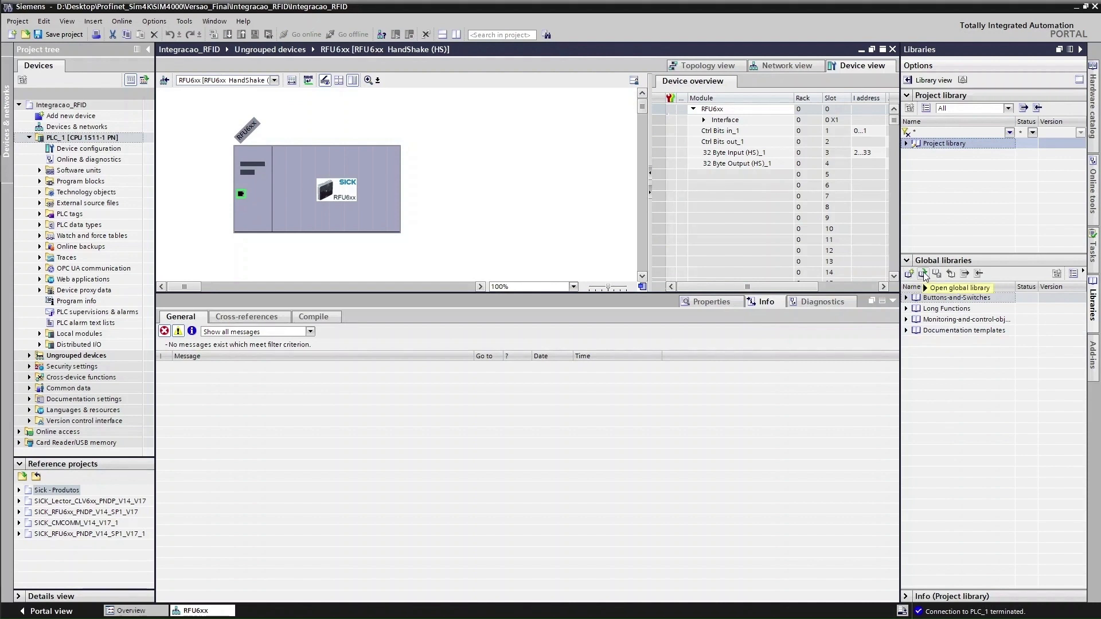
# Open SICK_RFU6xx_PNDP_V2_1_V14_SP1.al14 from SICK RFU6xx PNDP TIA V2_1\Libraries and upgrade it
pyautogui.click(924, 276)
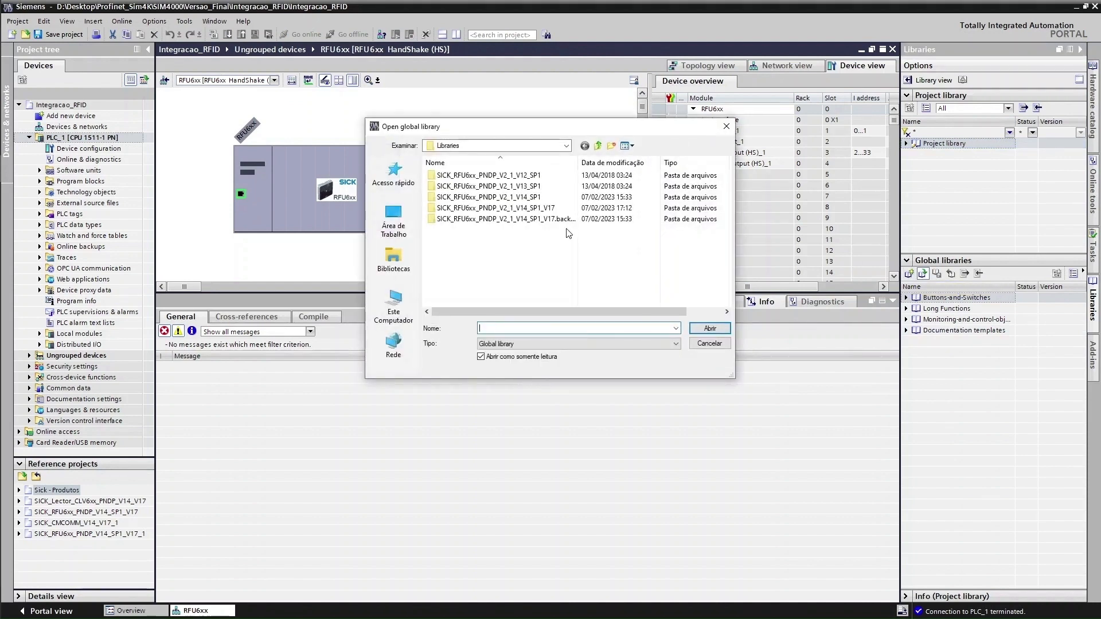
pyautogui.click(599, 146)
pyautogui.click(600, 147)
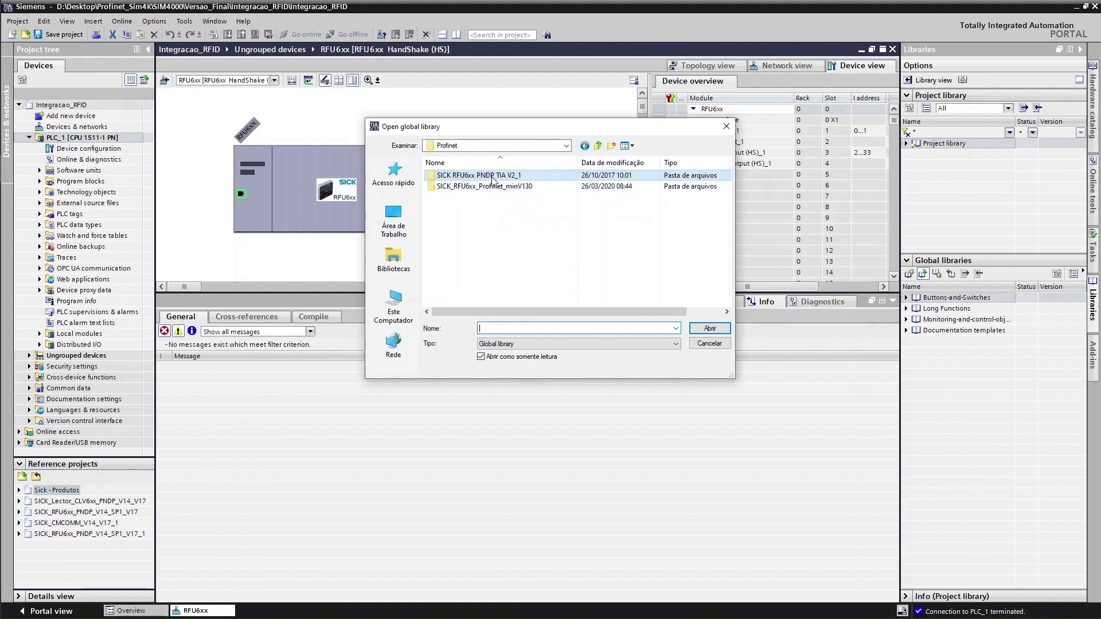
pyautogui.doubleClick(493, 179)
pyautogui.doubleClick(463, 198)
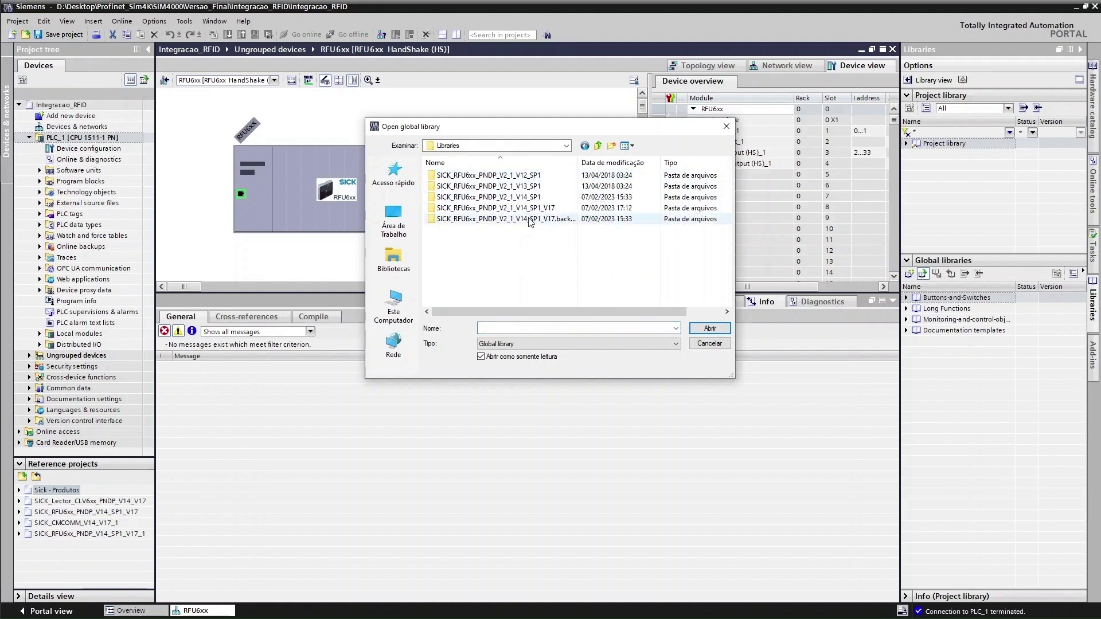
pyautogui.click(498, 201)
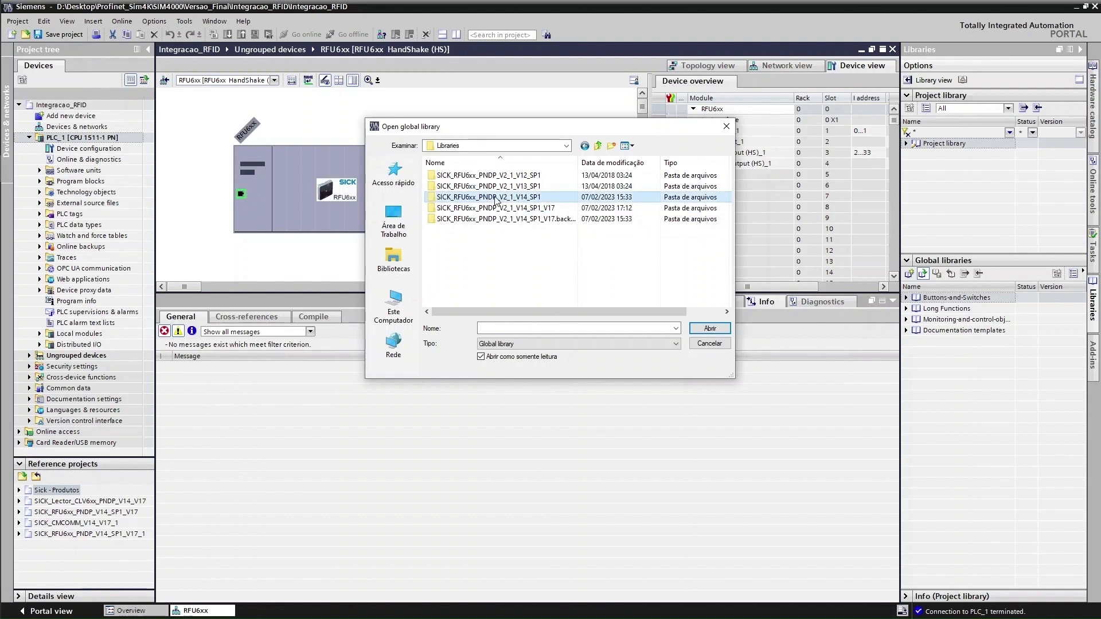
pyautogui.click(709, 329)
pyautogui.click(541, 253)
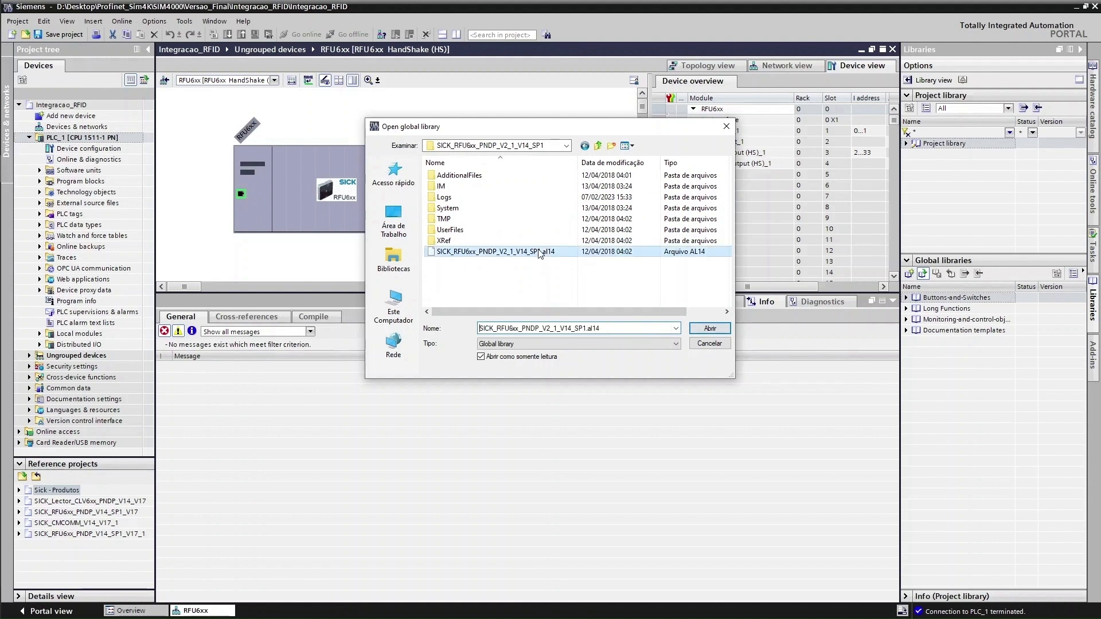
pyautogui.click(710, 328)
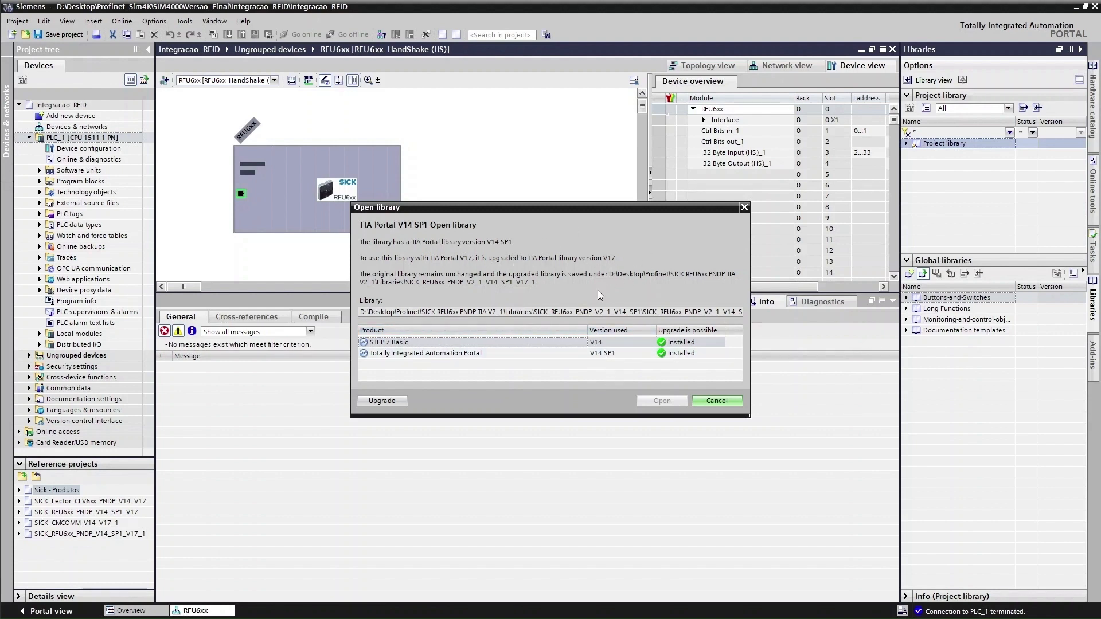
pyautogui.click(394, 401)
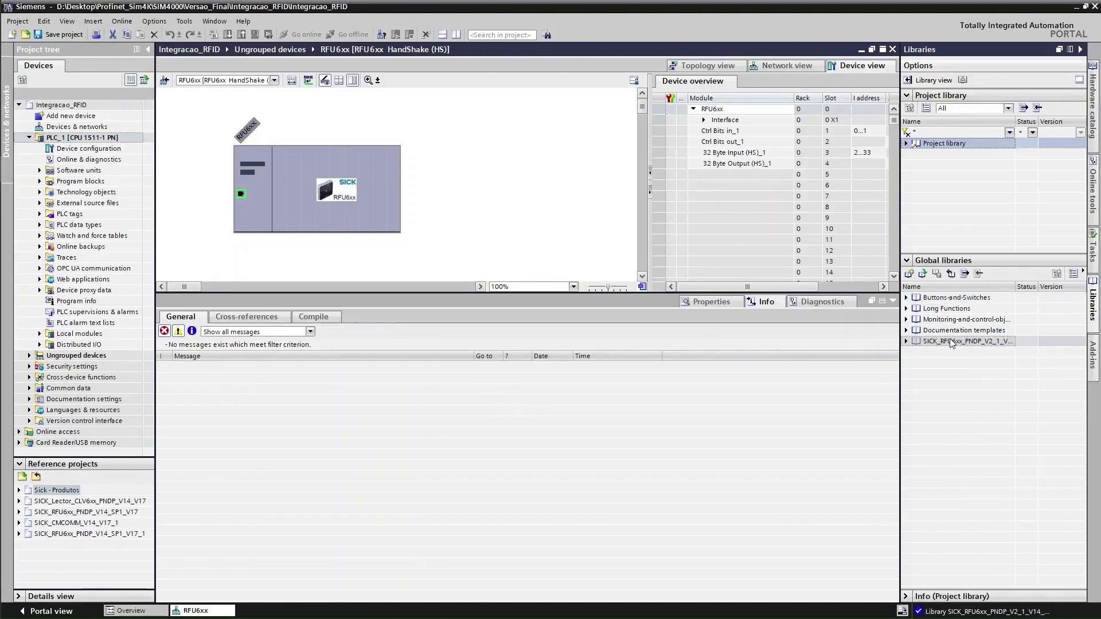
# Copy the SICK library's data type and program block master copies into PLC data types and Program blocks
pyautogui.click(907, 342)
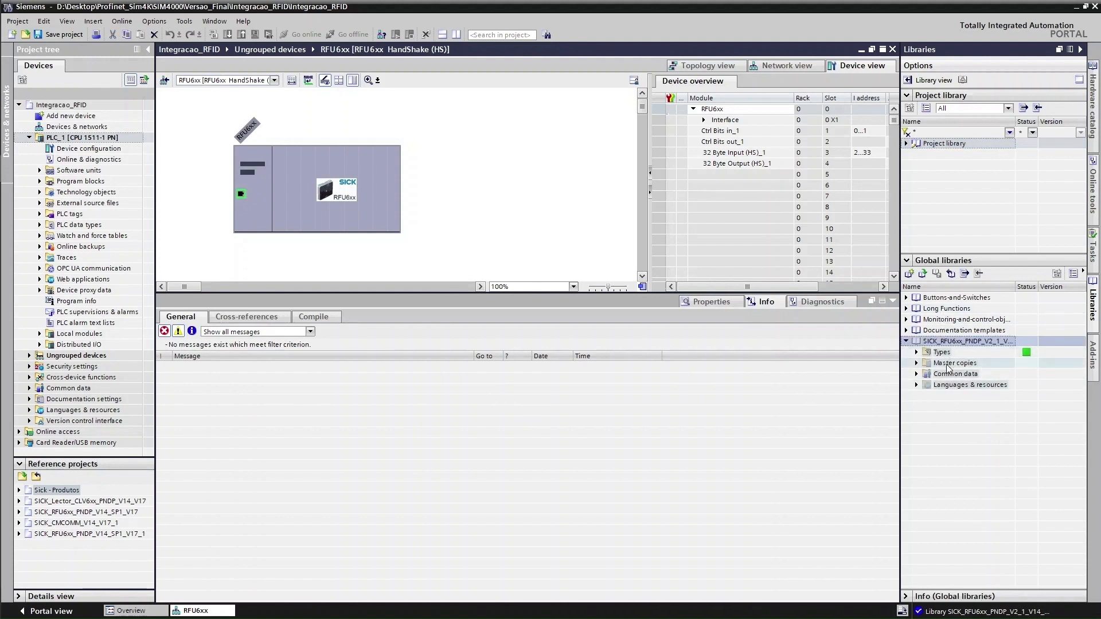
pyautogui.click(917, 352)
pyautogui.click(917, 363)
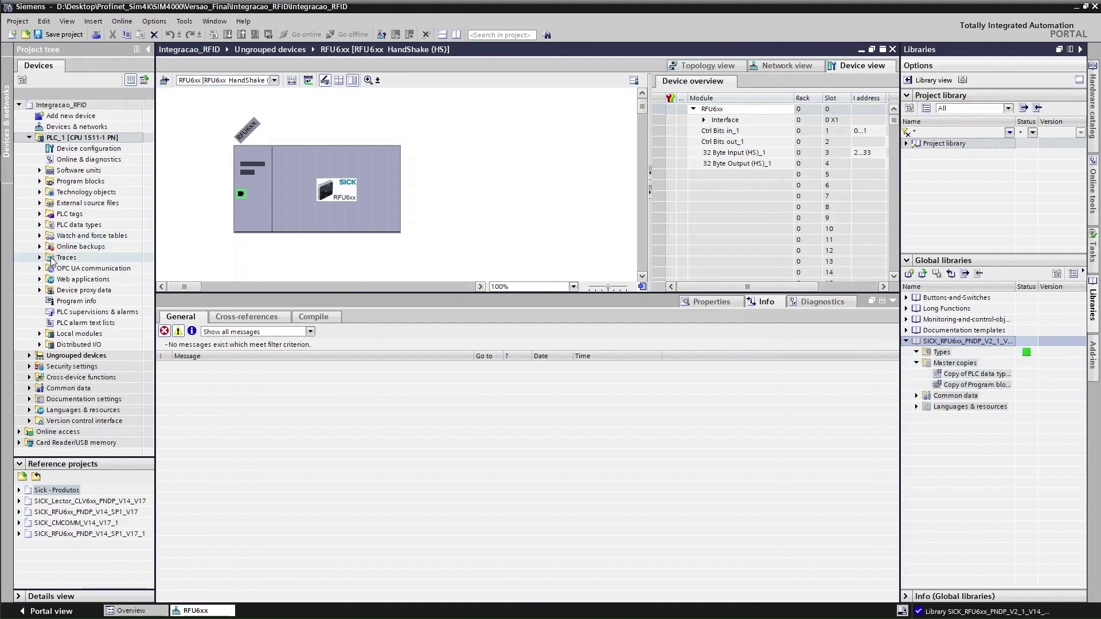
pyautogui.click(39, 225)
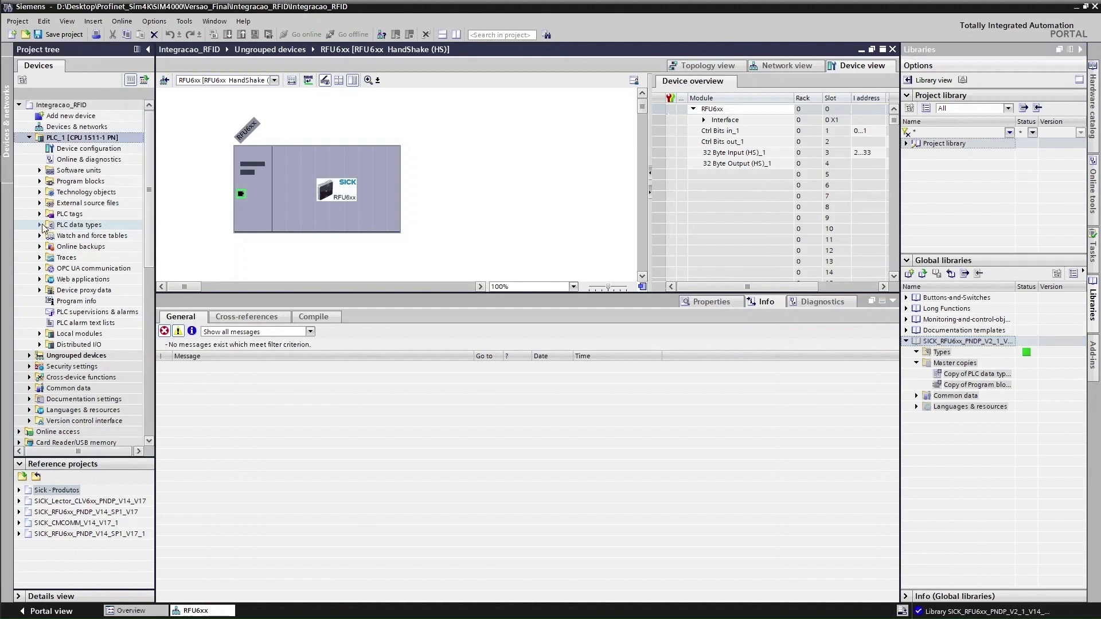
pyautogui.moveTo(968, 375); pyautogui.dragTo(362, 281)
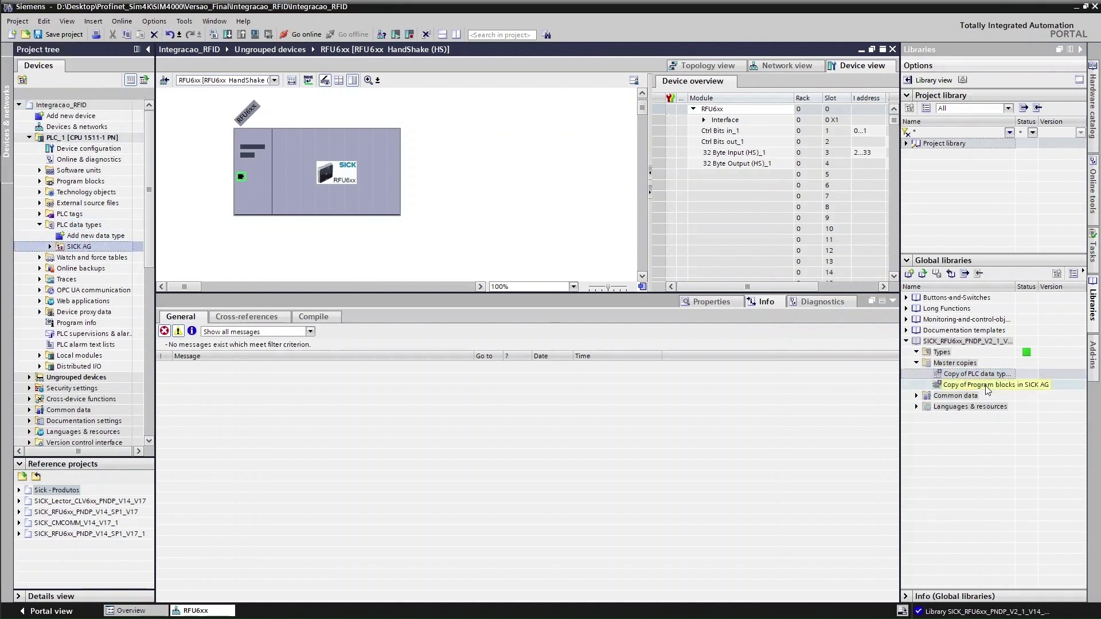
pyautogui.moveTo(988, 390); pyautogui.dragTo(81, 182)
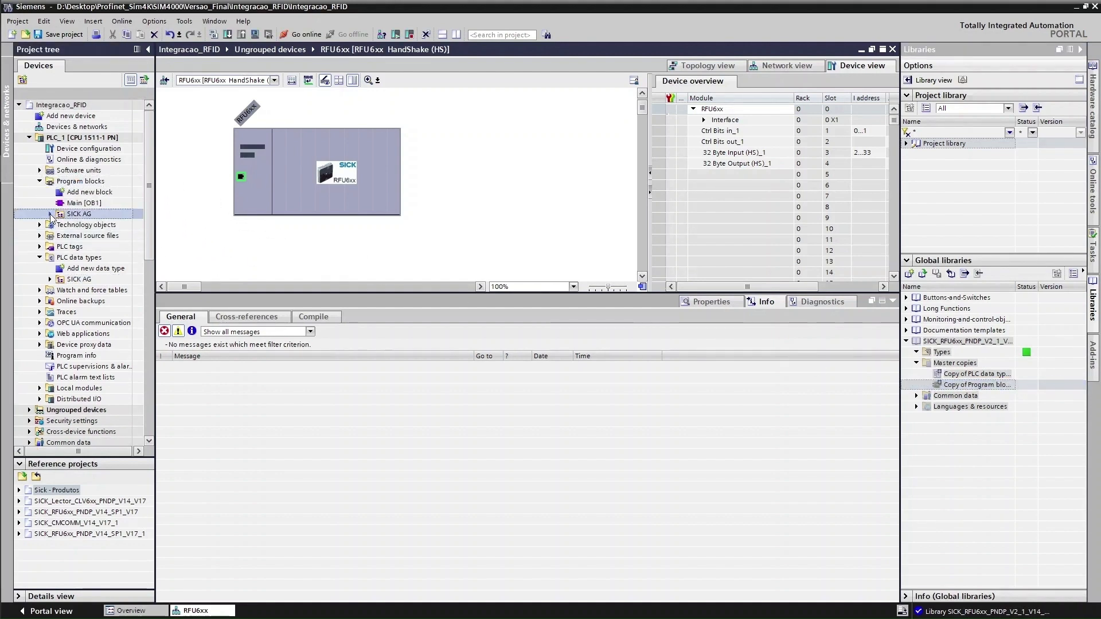
# Inspect the new SICK AG block and data type folders, then open Main [OB1]
pyautogui.click(50, 214)
pyautogui.click(60, 236)
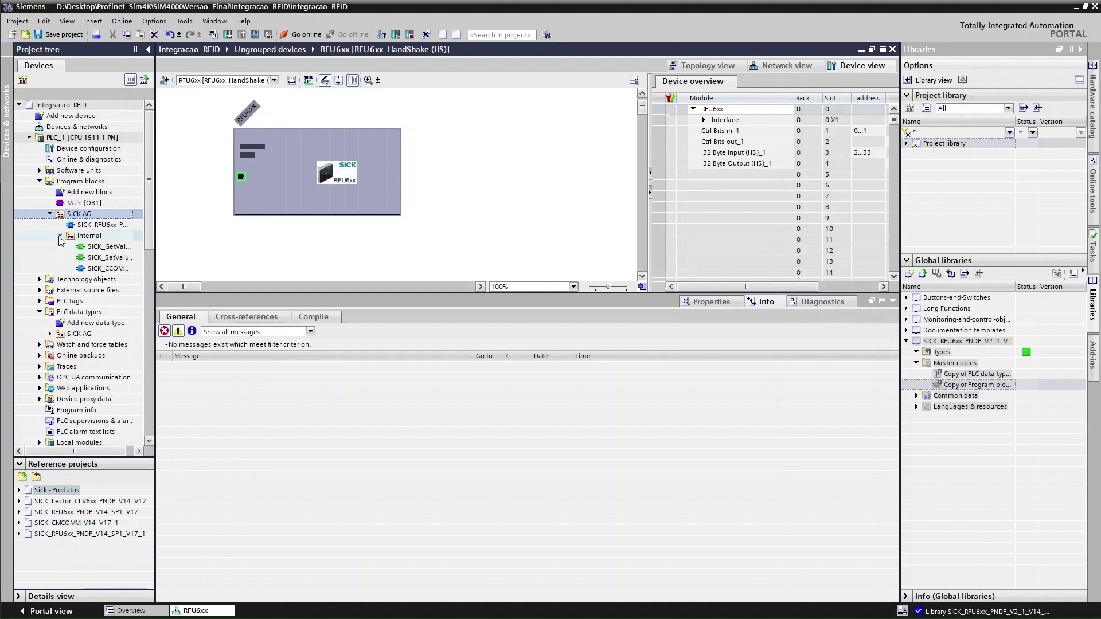
pyautogui.click(50, 333)
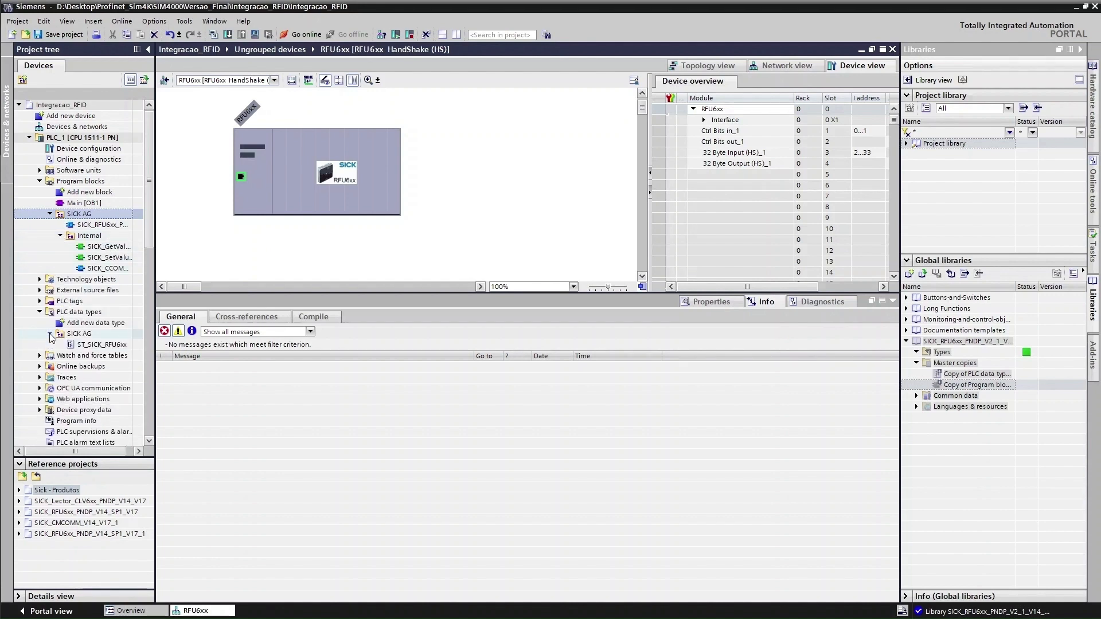
pyautogui.doubleClick(953, 395)
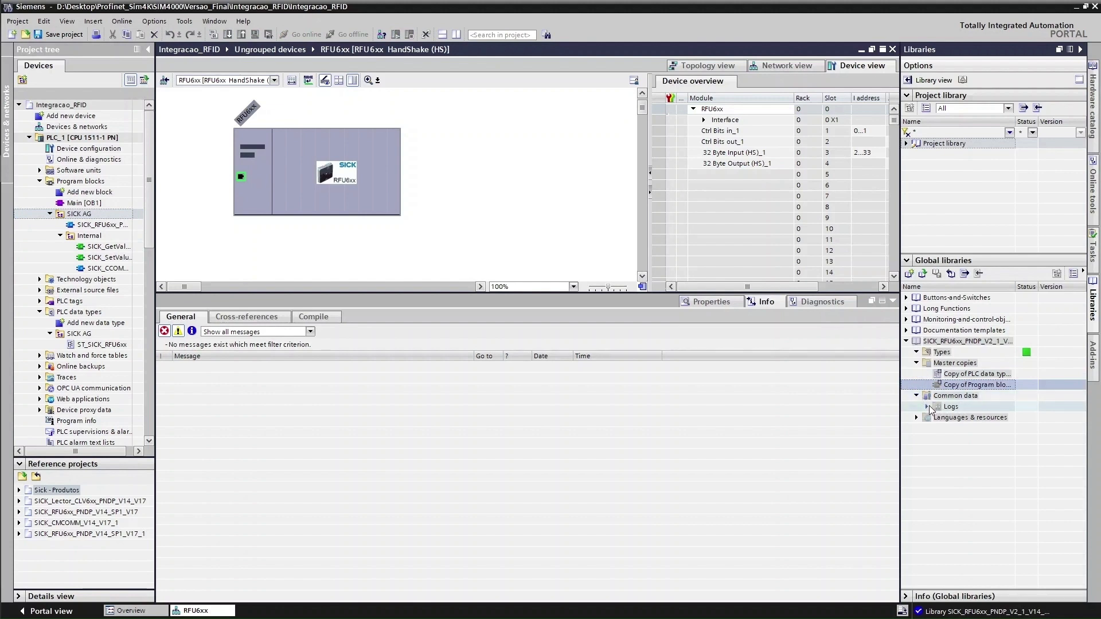
pyautogui.click(927, 406)
pyautogui.click(917, 418)
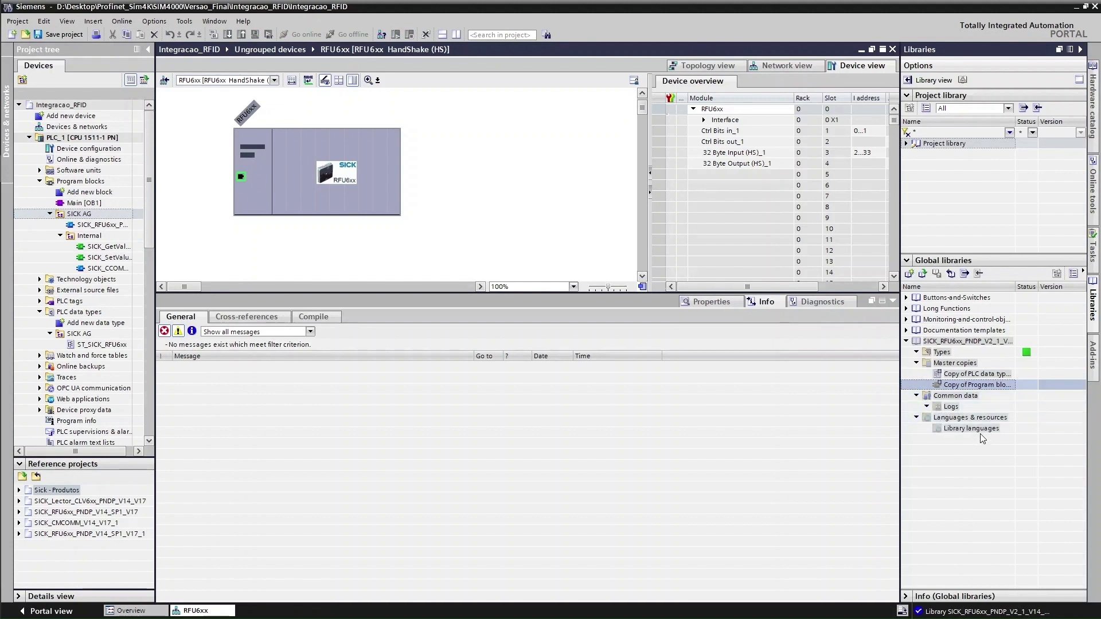
pyautogui.click(906, 342)
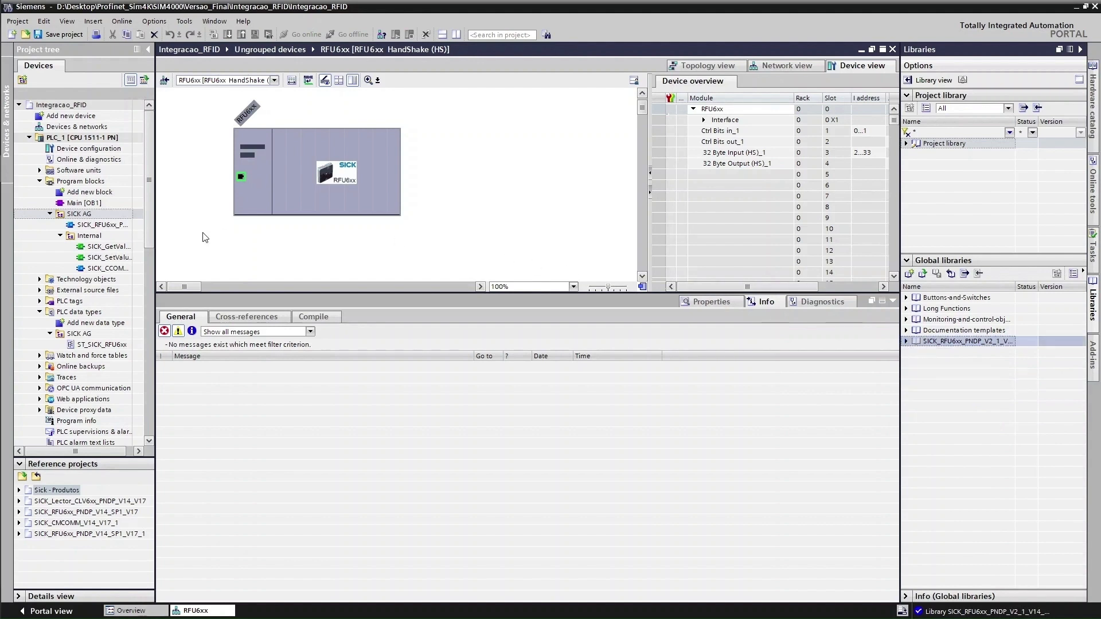
pyautogui.doubleClick(82, 203)
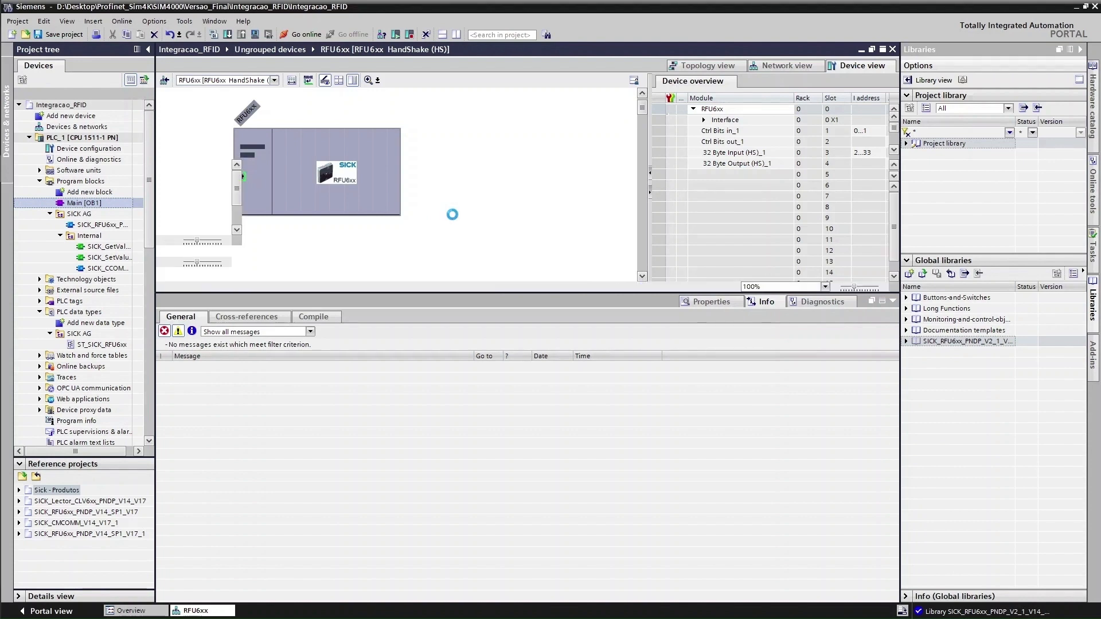
# Call SICK_RFU6xx_PNDP [FB74] in Main Network 1 with new single-instance DB SICK_RFU6xx_PNDP_DB [DB1]
pyautogui.moveTo(413, 294); pyautogui.dragTo(416, 523)
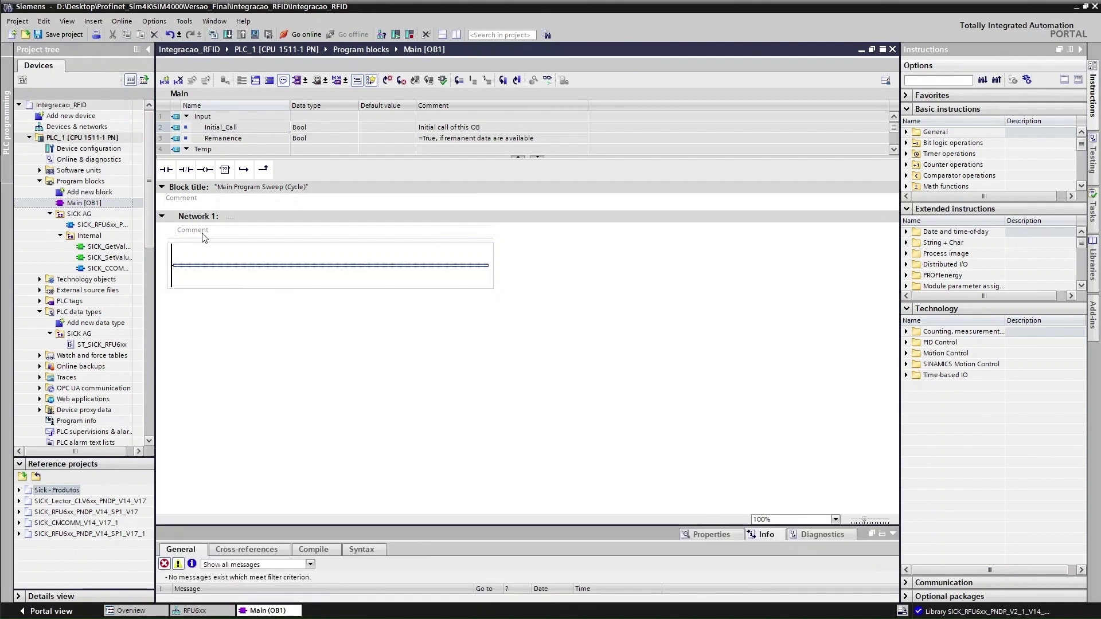
pyautogui.click(1081, 50)
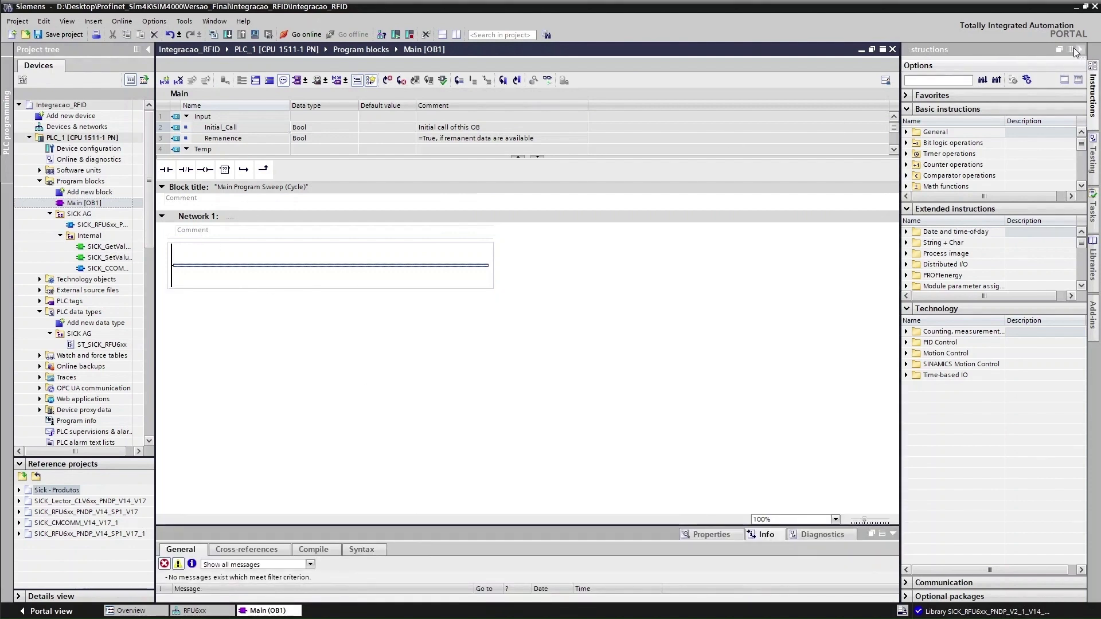
pyautogui.click(95, 226)
pyautogui.moveTo(94, 229); pyautogui.dragTo(330, 266)
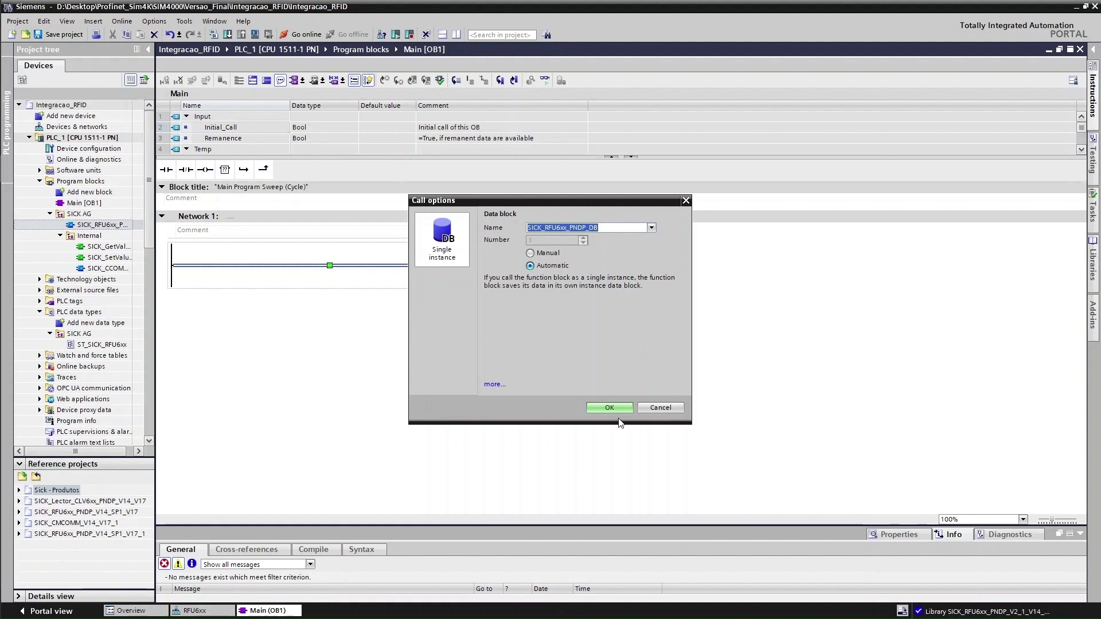
pyautogui.click(611, 408)
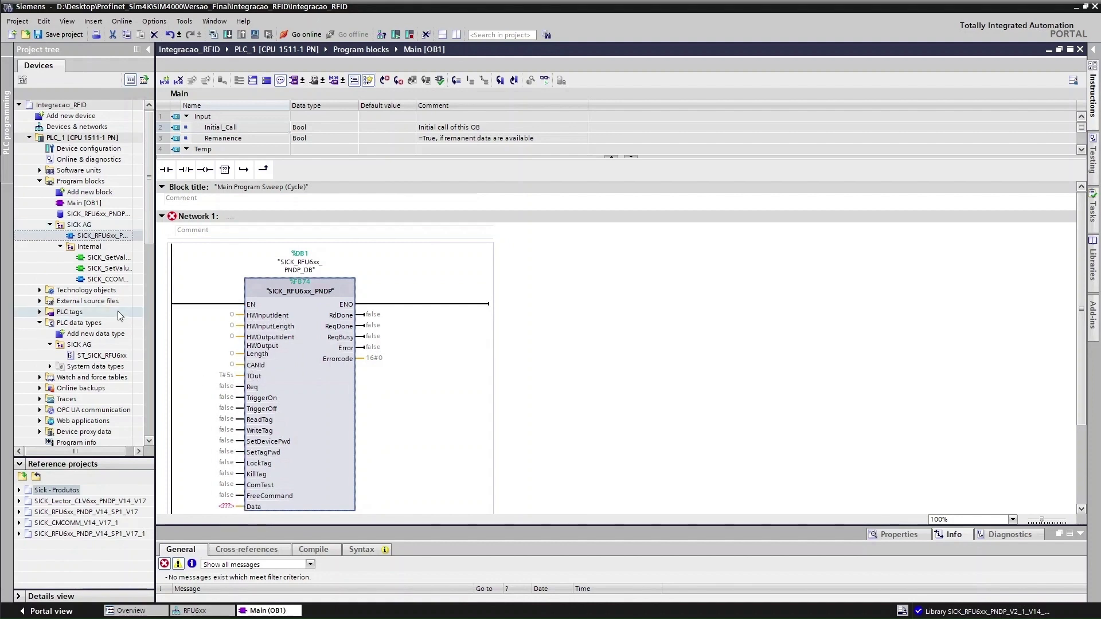
# Widen the project tree to show full names, then bring up and maximize the Profinet folder window
pyautogui.moveTo(155, 240); pyautogui.dragTo(186, 240)
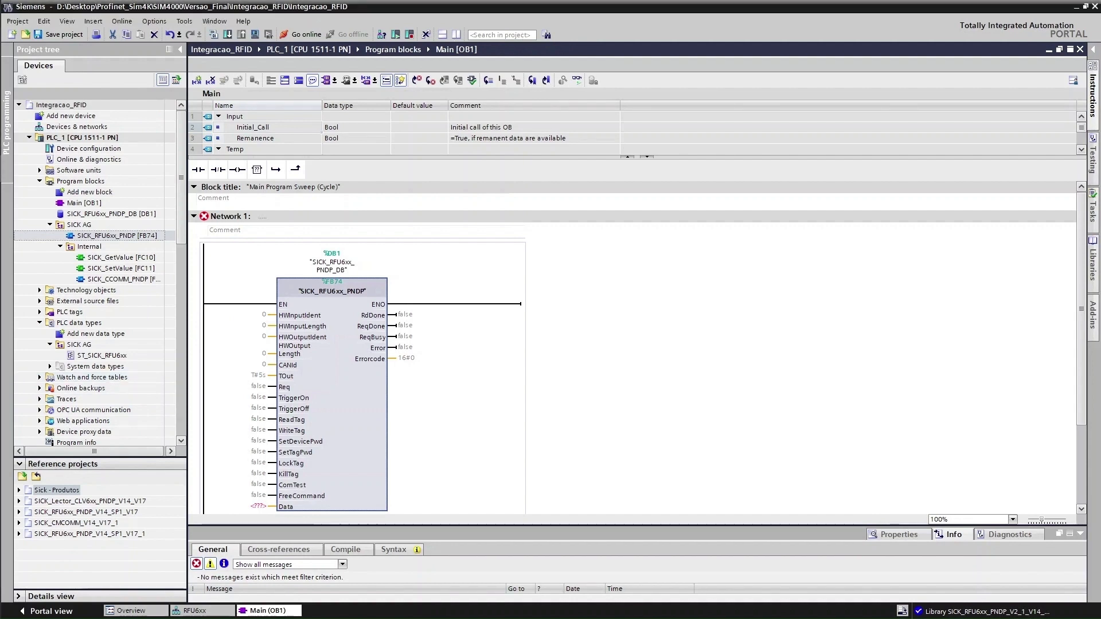
pyautogui.hotkey('alt', 'Tab')
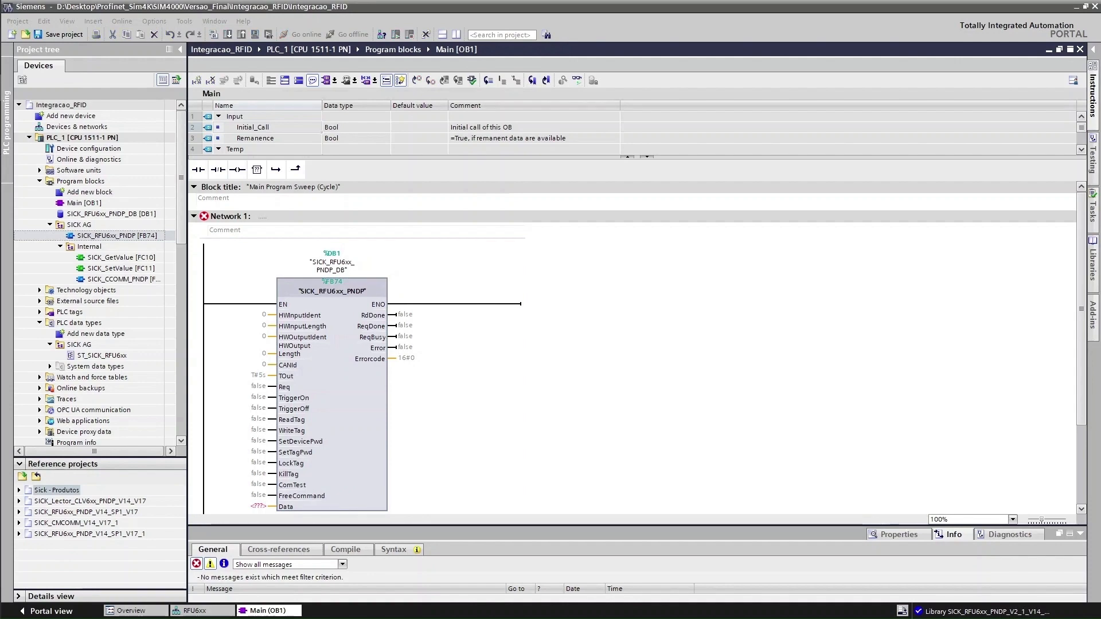
pyautogui.moveTo(654, 618); pyautogui.dragTo(450, 0)
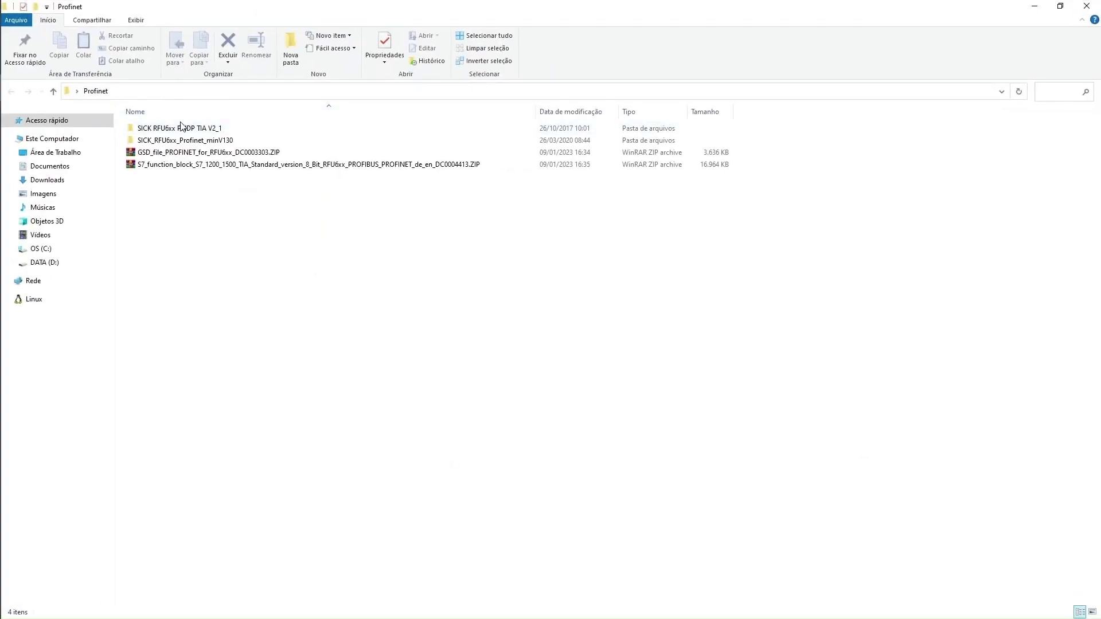
# In the SICK RFU6xx PNDP TIA V2_1 package, look into Example and Libraries, then open Documentation
pyautogui.click(229, 166)
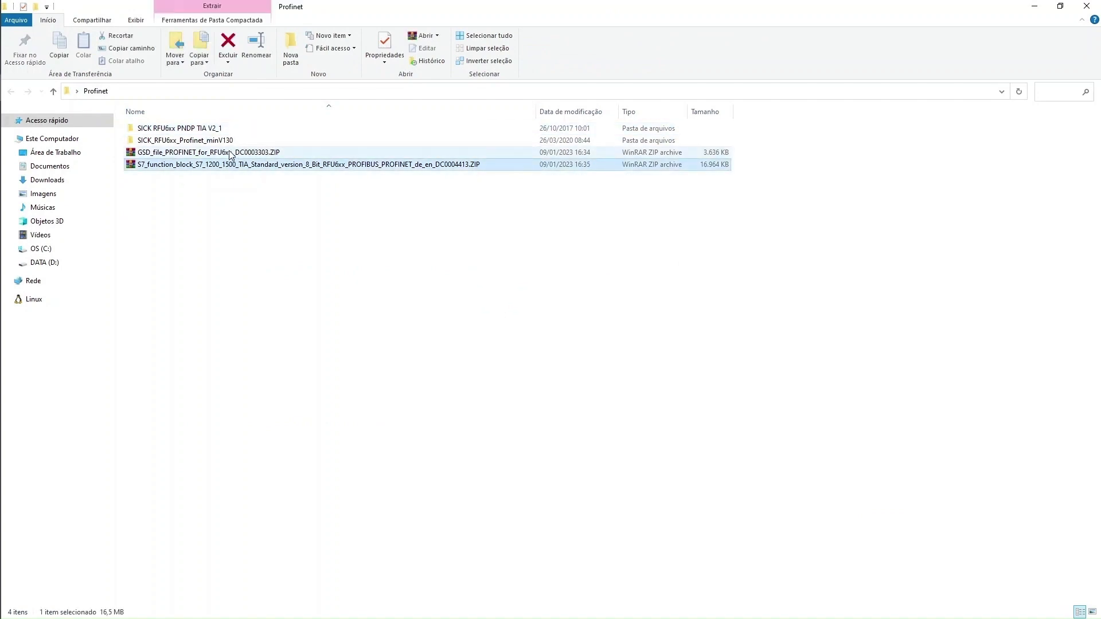
pyautogui.click(229, 153)
pyautogui.click(220, 143)
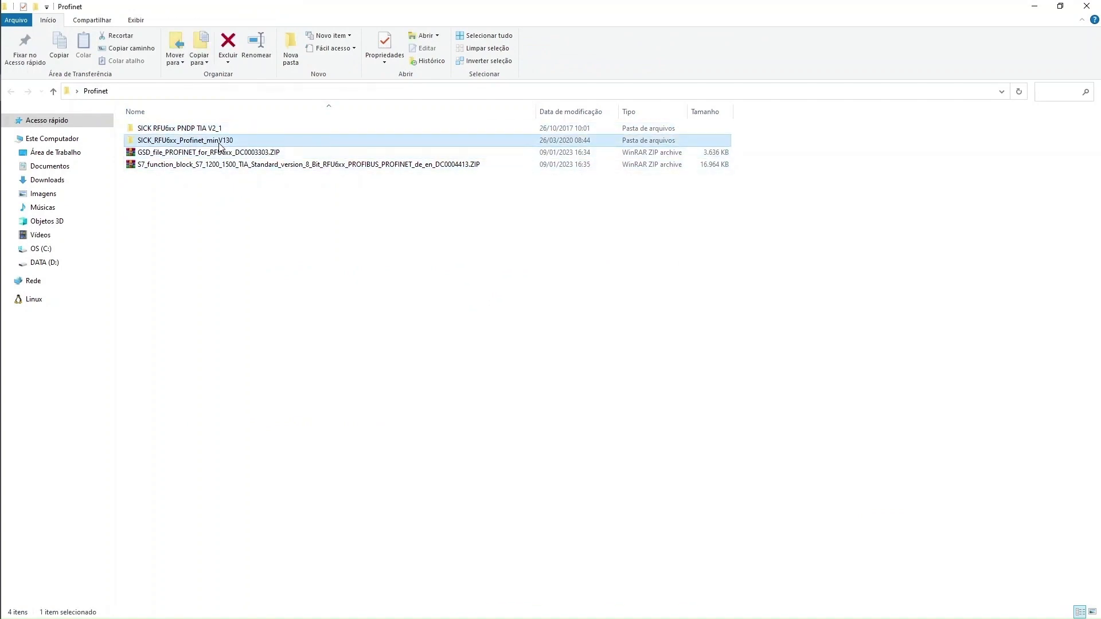
pyautogui.doubleClick(210, 131)
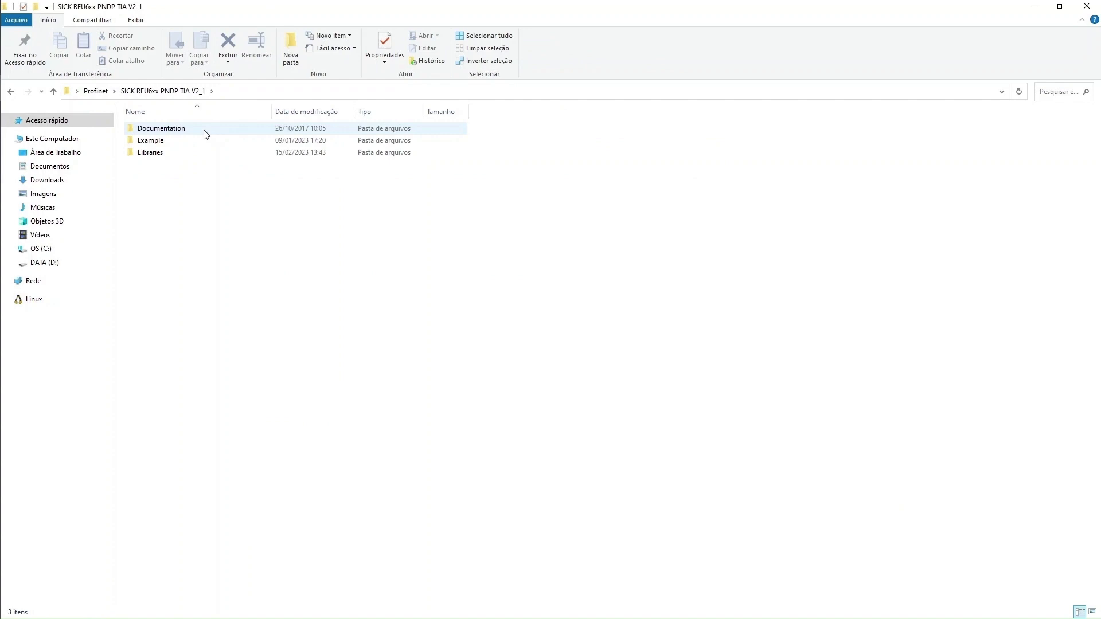
pyautogui.click(161, 142)
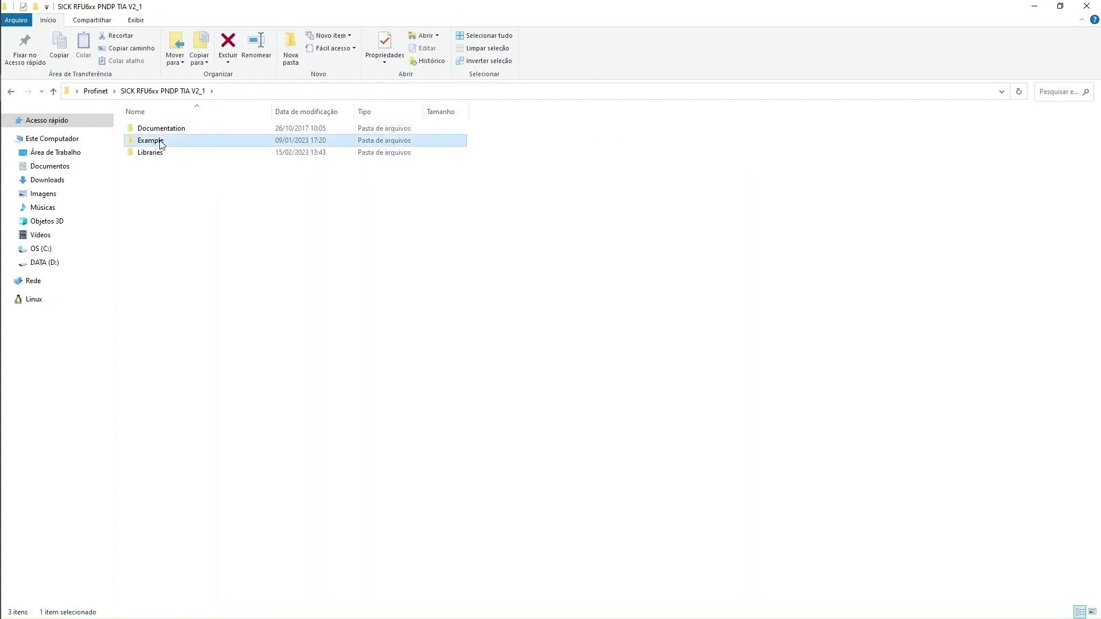
pyautogui.doubleClick(162, 143)
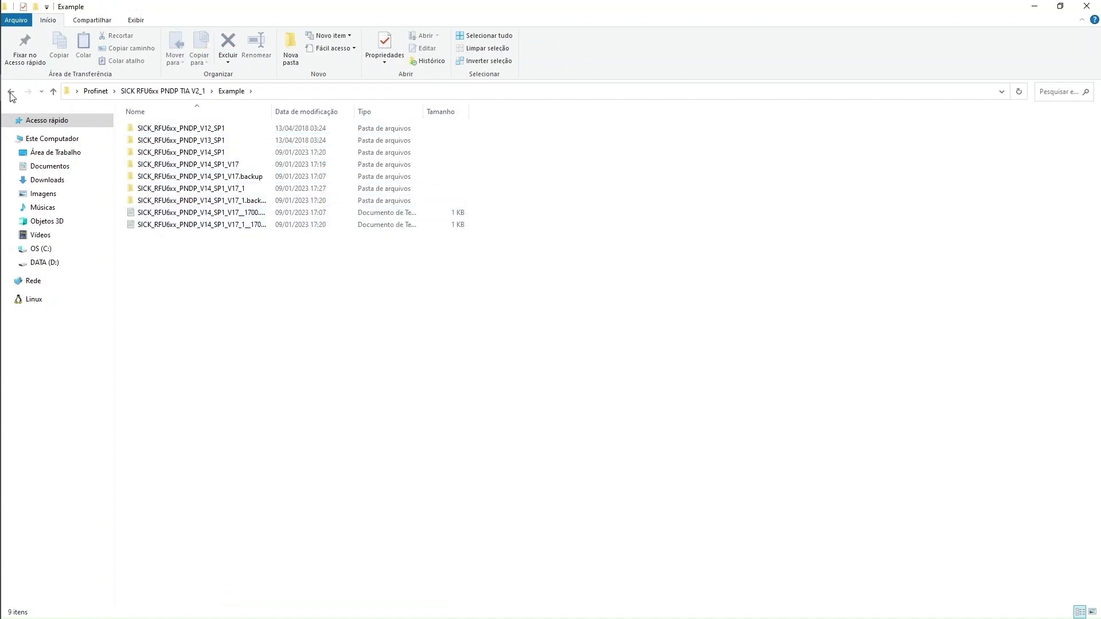
pyautogui.click(11, 93)
pyautogui.doubleClick(145, 152)
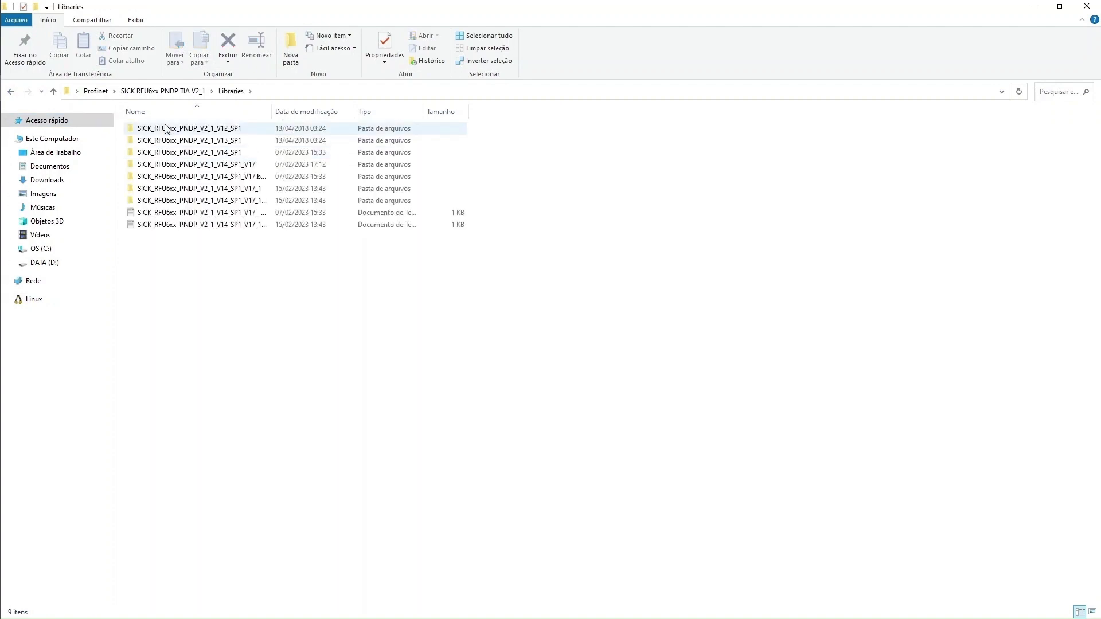
pyautogui.click(11, 91)
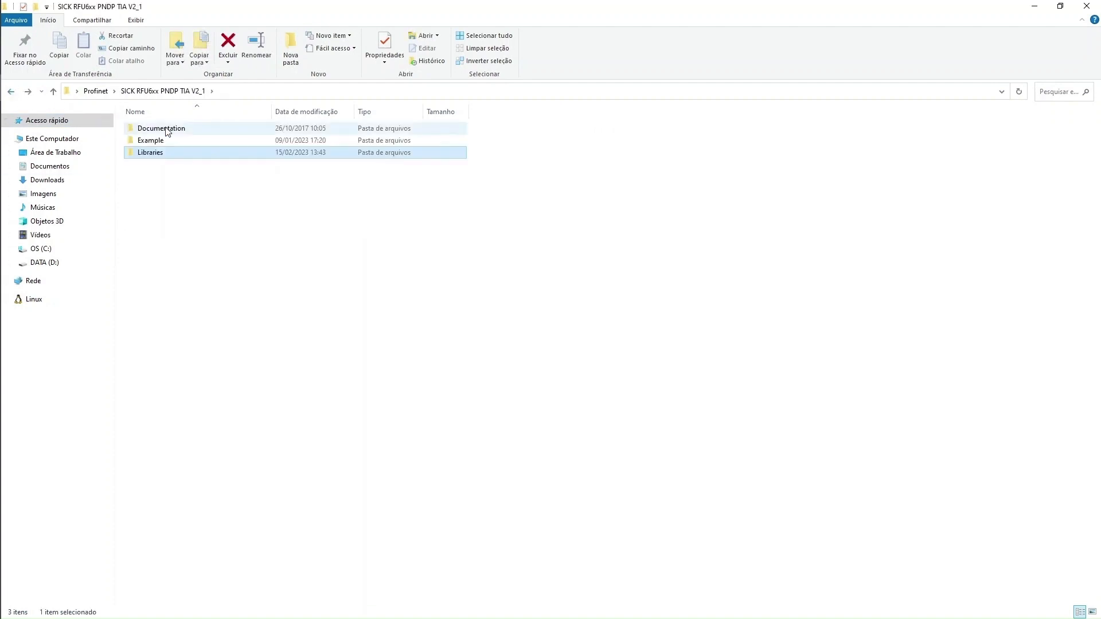
pyautogui.doubleClick(167, 131)
# Open the SICK_RFU6XX_PNDP_V2_1_TIA_EN.pdf manual and scroll to section 2.1 About this document
pyautogui.click(162, 132)
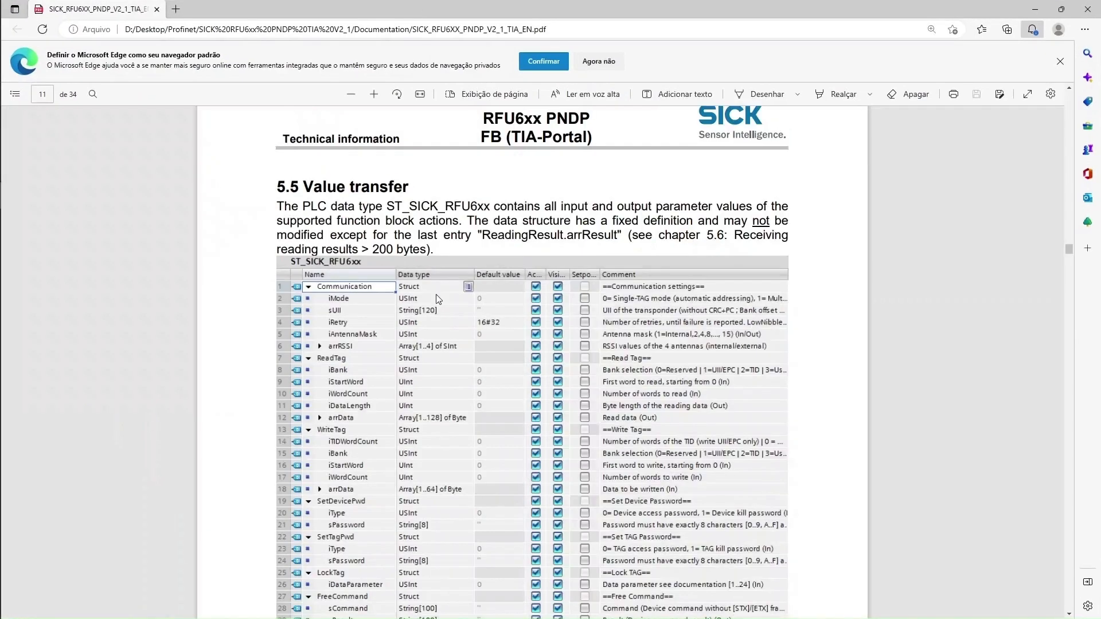
pyautogui.moveTo(1069, 249); pyautogui.dragTo(1074, 110)
pyautogui.scroll(-10, 405, 214)
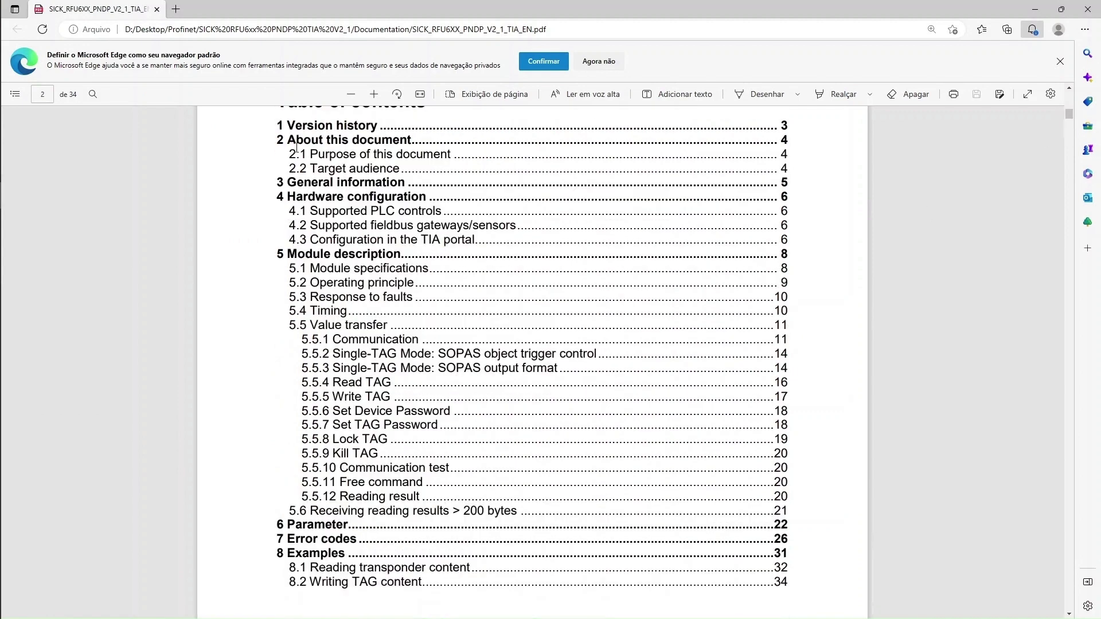
pyautogui.scroll(-15, 471, 241)
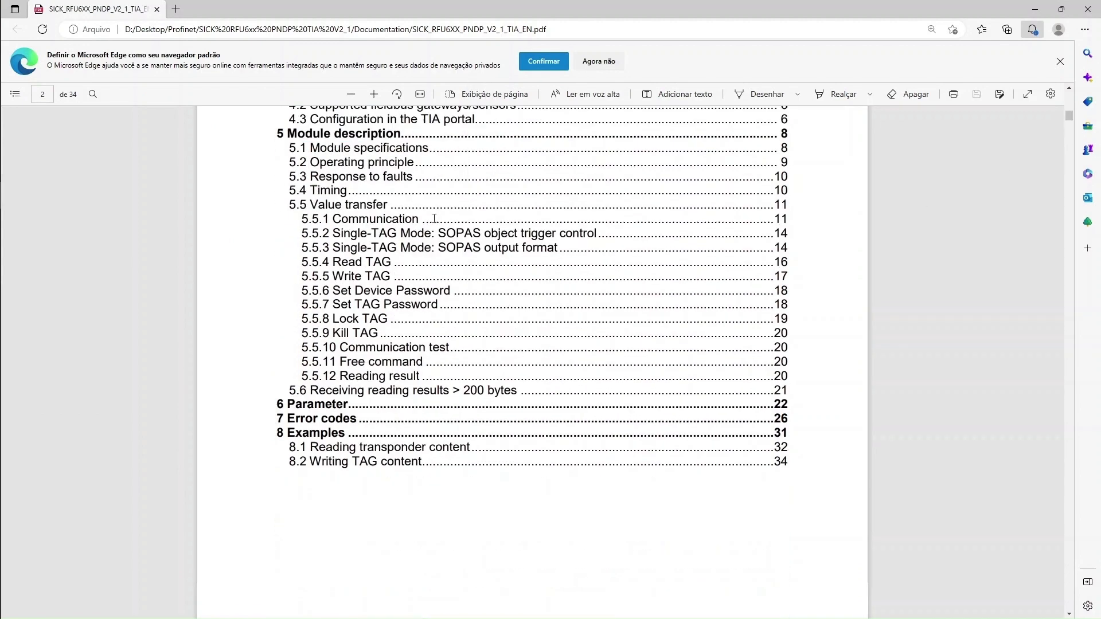
pyautogui.scroll(-10, 480, 257)
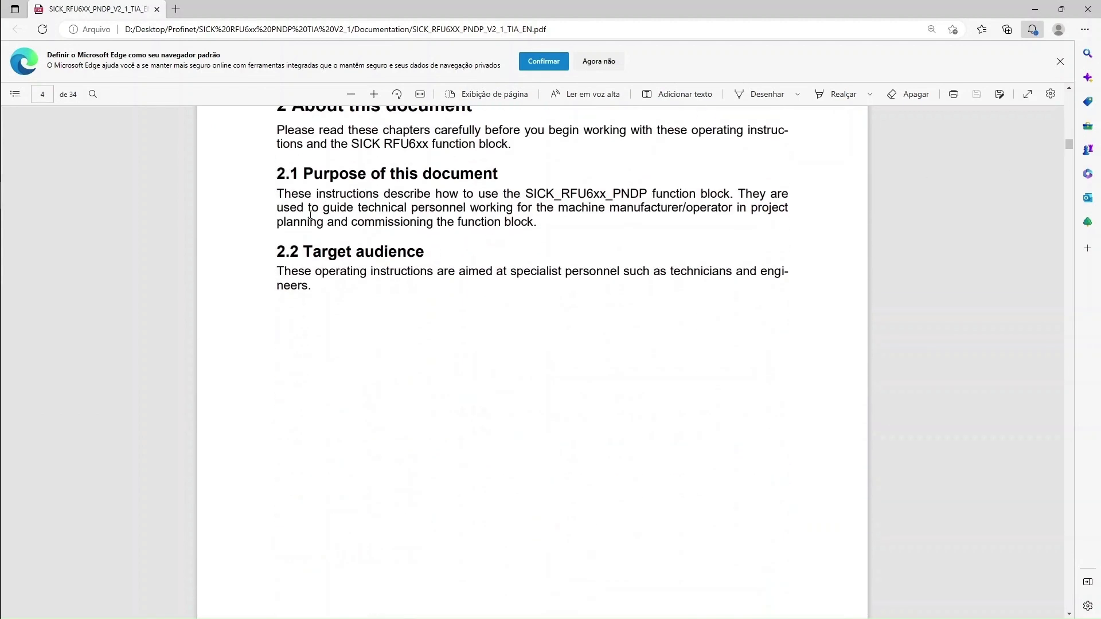
pyautogui.moveTo(277, 194); pyautogui.dragTo(652, 194)
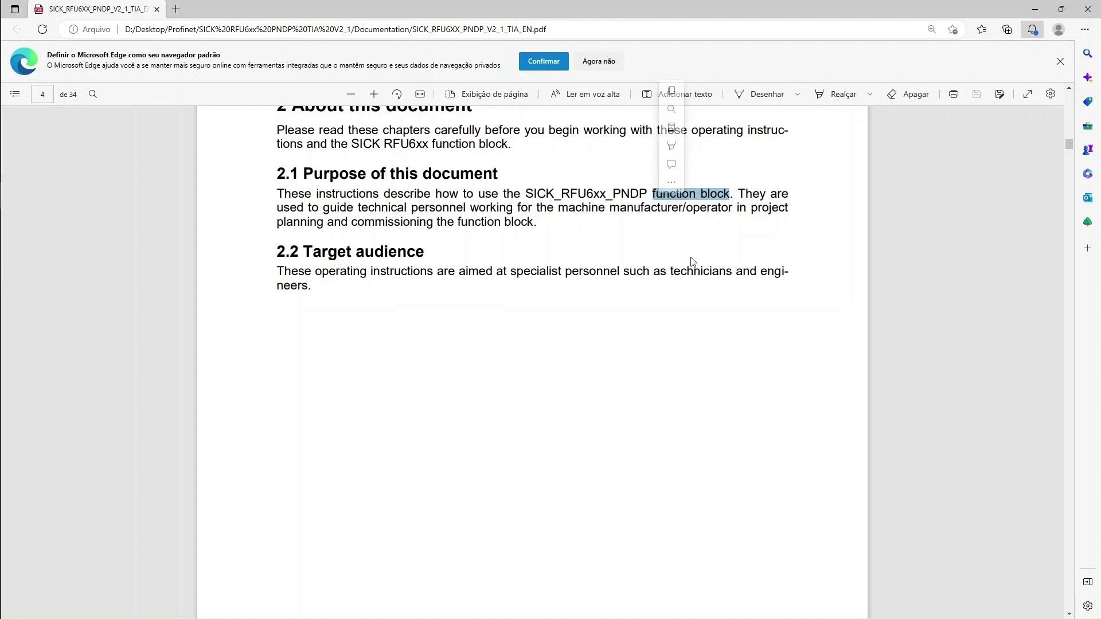
pyautogui.scroll(-10, 691, 261)
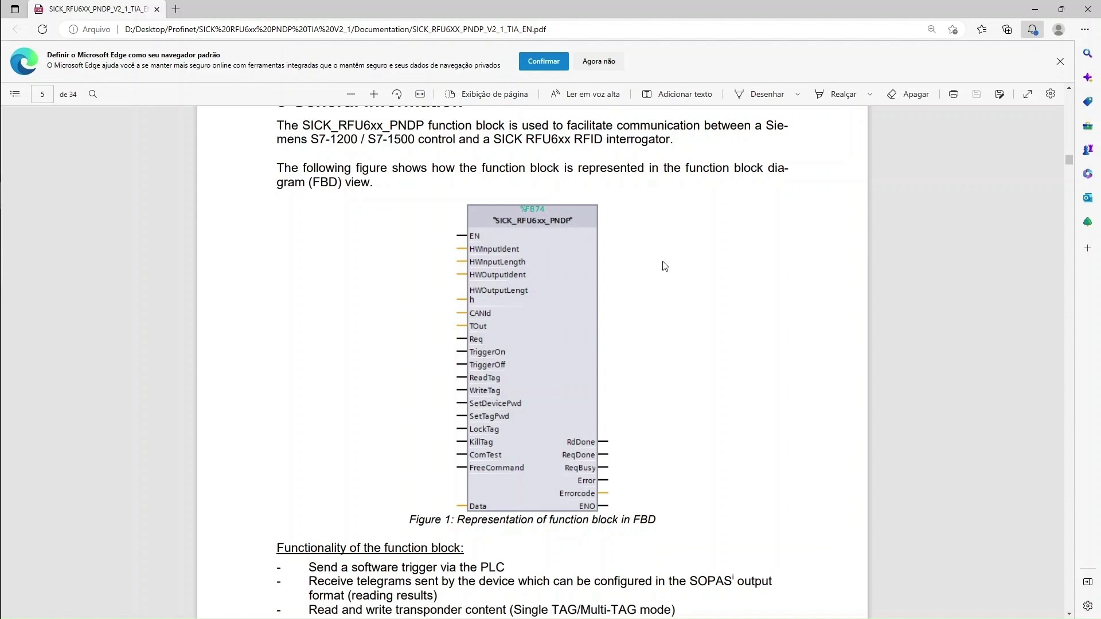
# Highlight the software-trigger and transponder read/write feature bullets in the manual
pyautogui.scroll(-4, 516, 291)
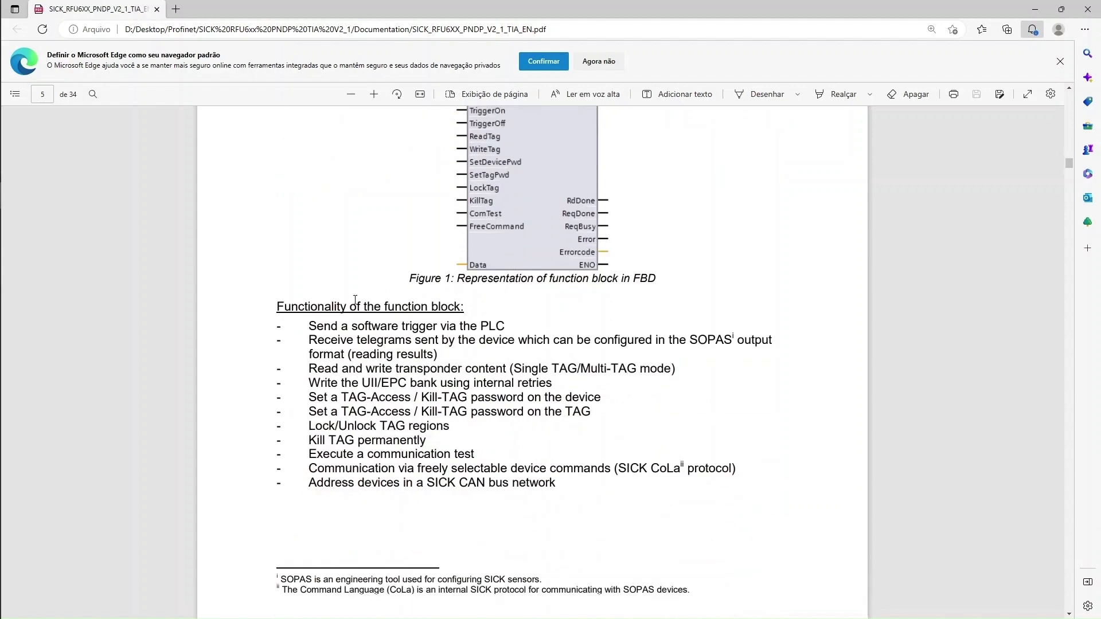
pyautogui.moveTo(277, 307); pyautogui.dragTo(772, 341)
pyautogui.click(357, 328)
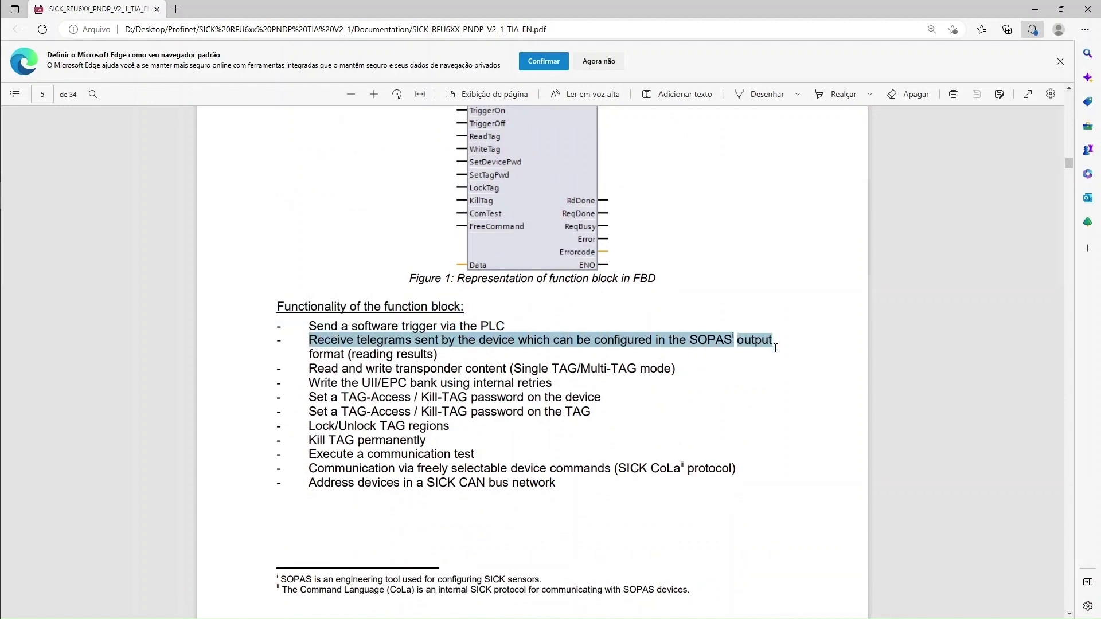
pyautogui.moveTo(308, 369); pyautogui.dragTo(670, 370)
pyautogui.moveTo(310, 384); pyautogui.dragTo(565, 379)
pyautogui.click(527, 449)
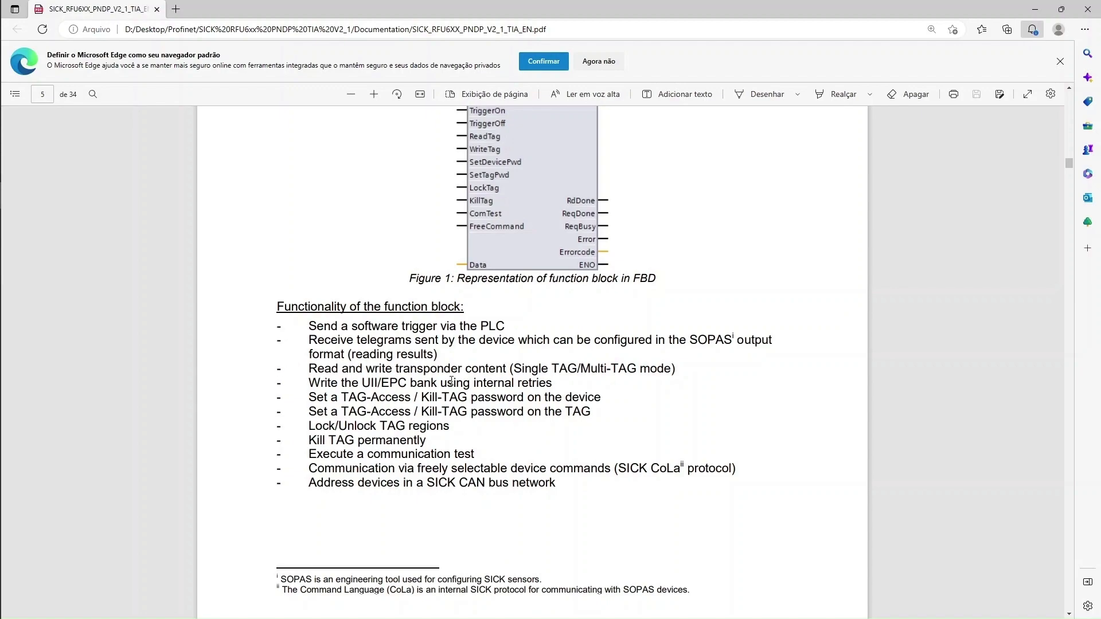
# Scroll through the function descriptions to section 6 Parameter on page 22
pyautogui.scroll(-20, 452, 380)
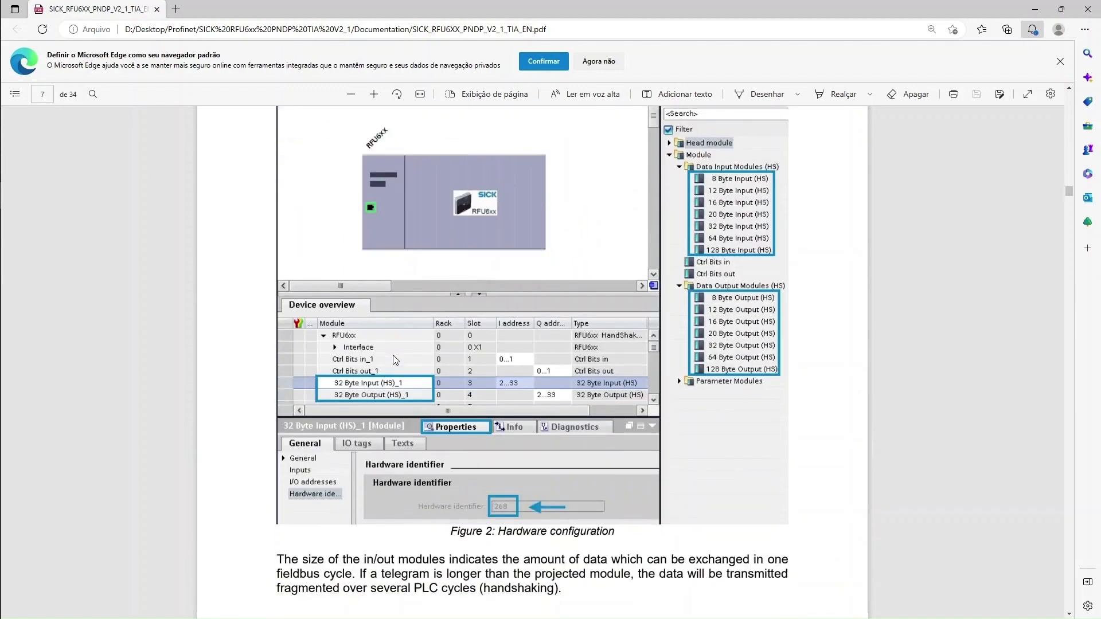
pyautogui.scroll(-1, 396, 360)
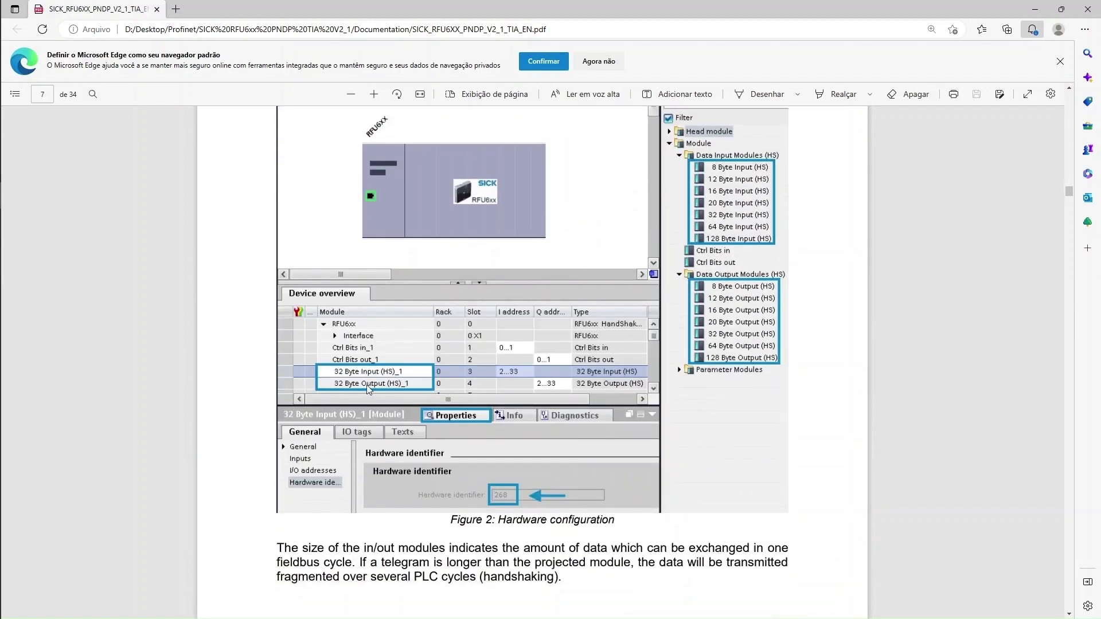
pyautogui.scroll(-20, 442, 390)
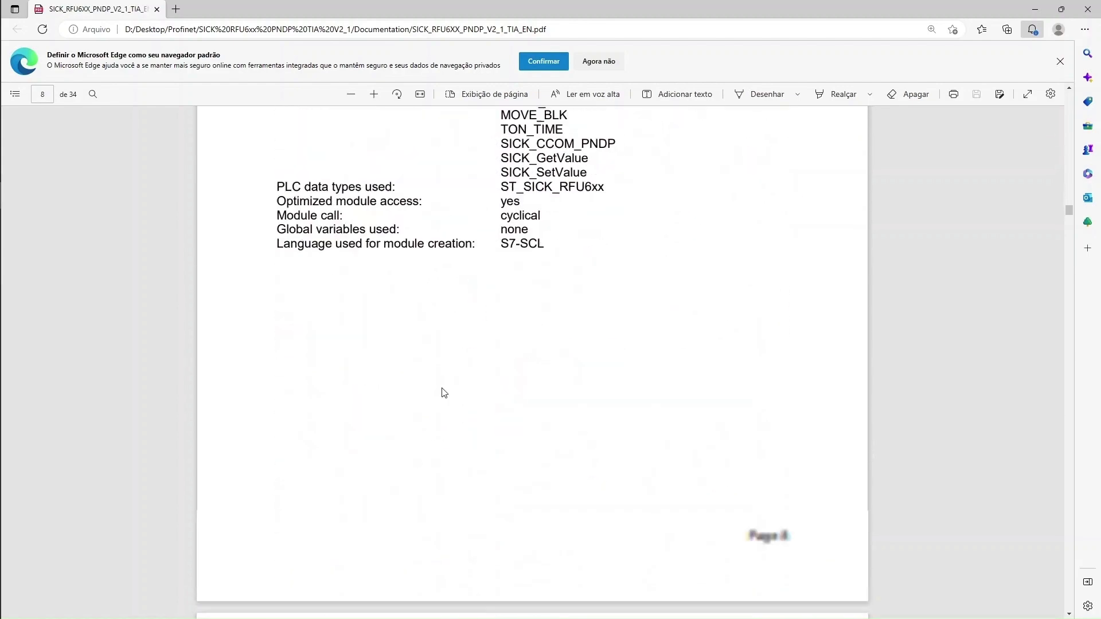
pyautogui.scroll(-12, 442, 390)
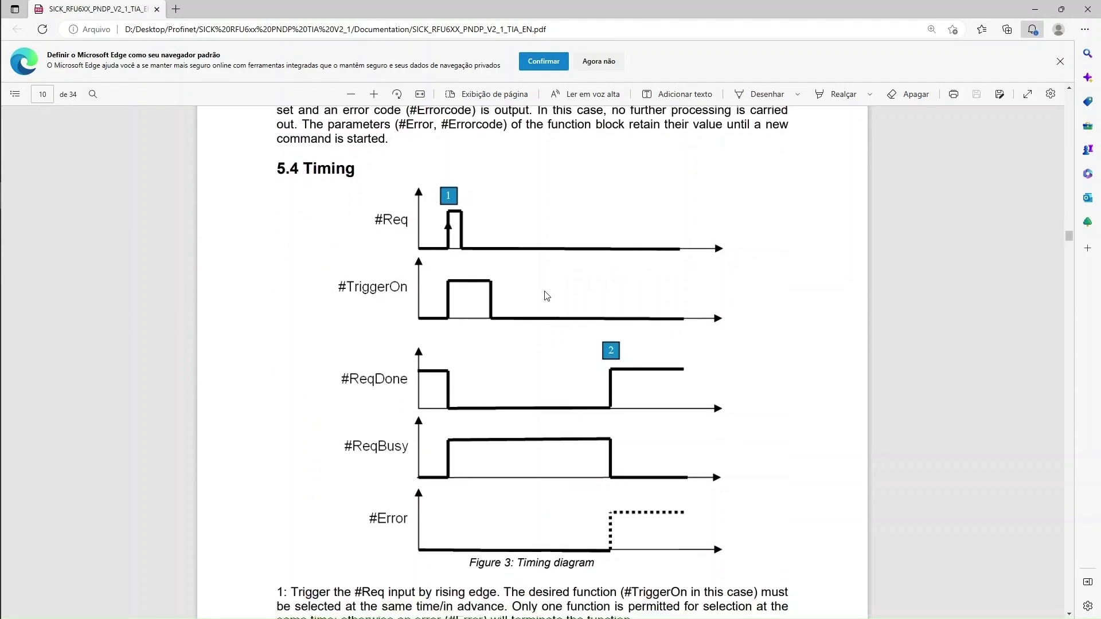
pyautogui.scroll(-15, 515, 334)
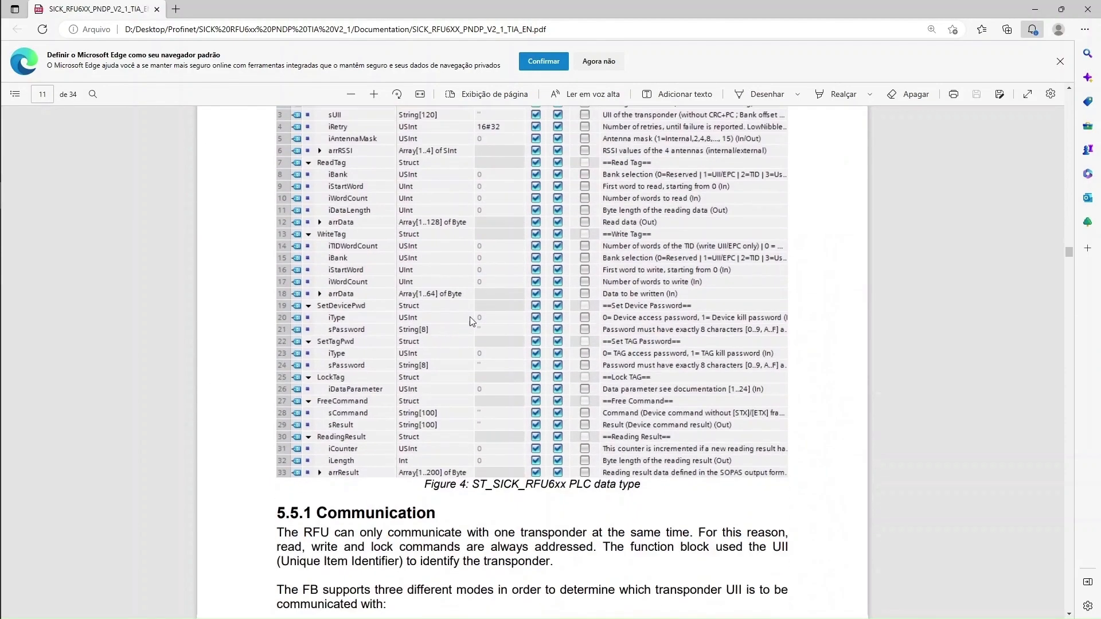
pyautogui.scroll(-12, 392, 323)
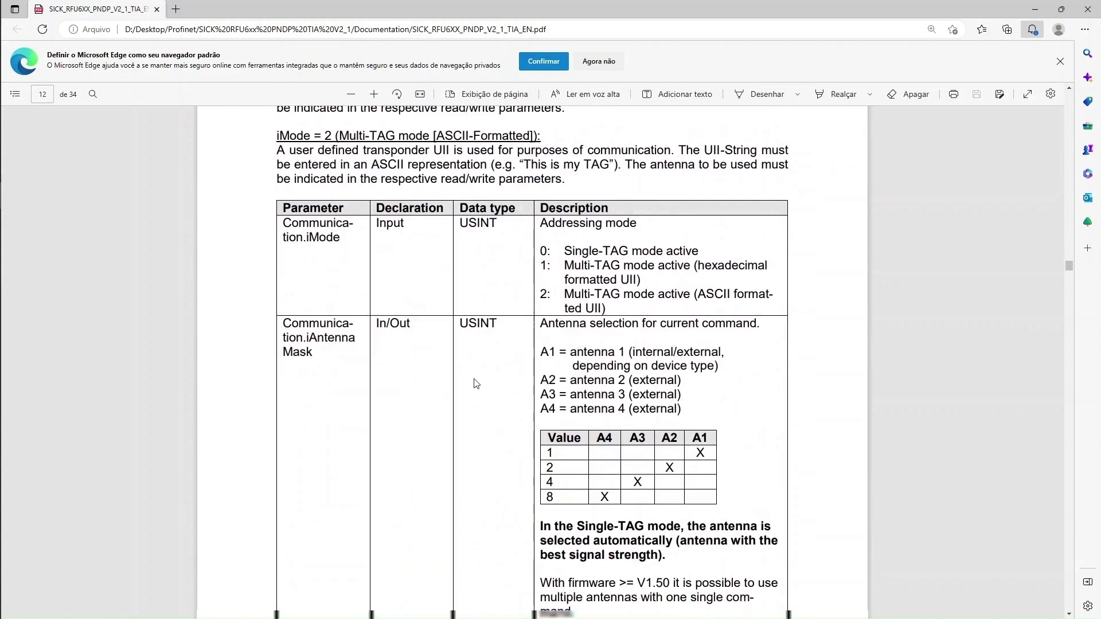
pyautogui.scroll(-15, 476, 382)
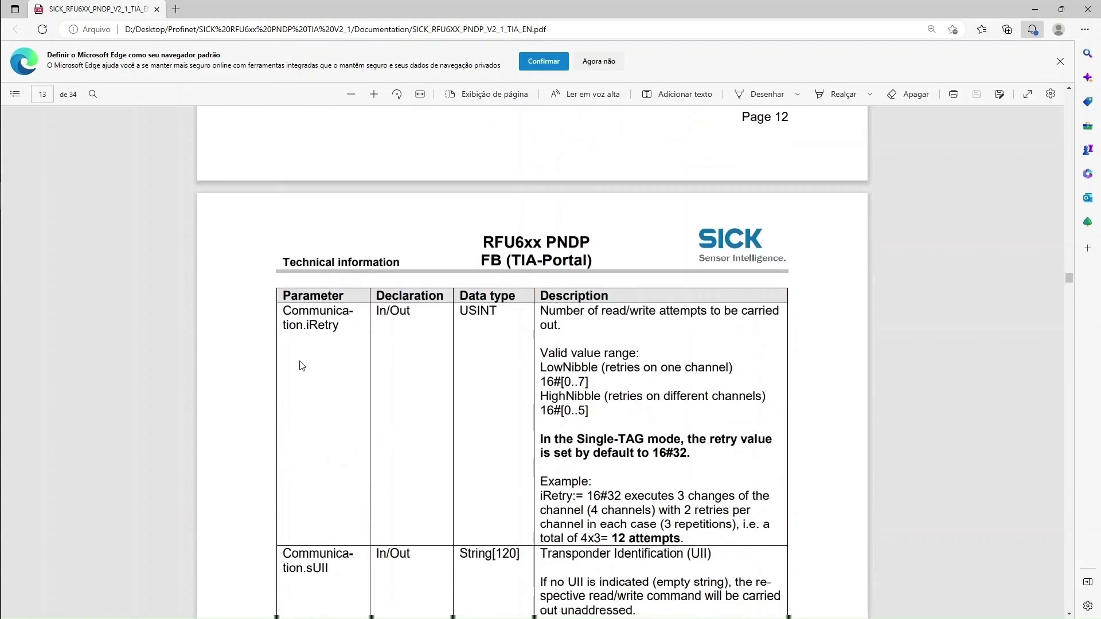
pyautogui.scroll(-9, 376, 365)
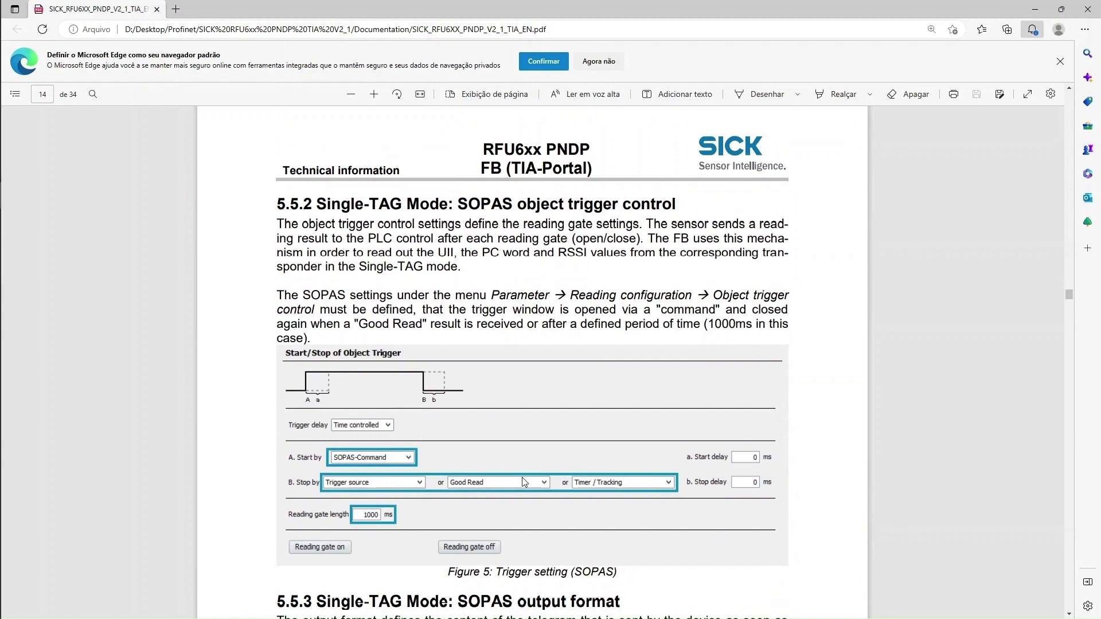
pyautogui.scroll(-7, 524, 482)
pyautogui.scroll(-20, 389, 405)
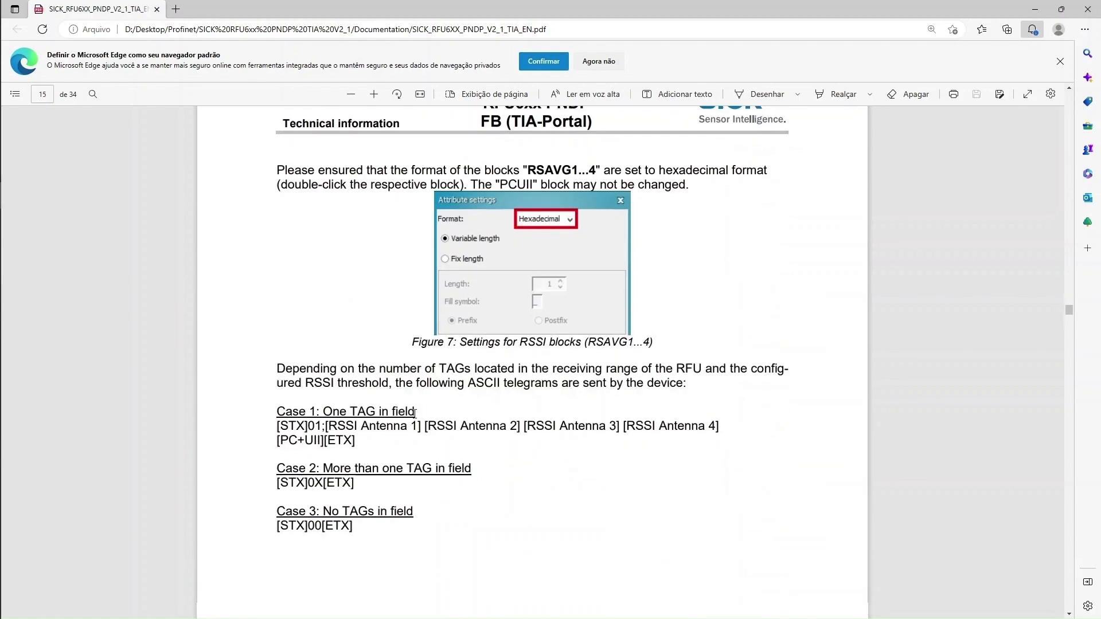
pyautogui.scroll(-14, 388, 405)
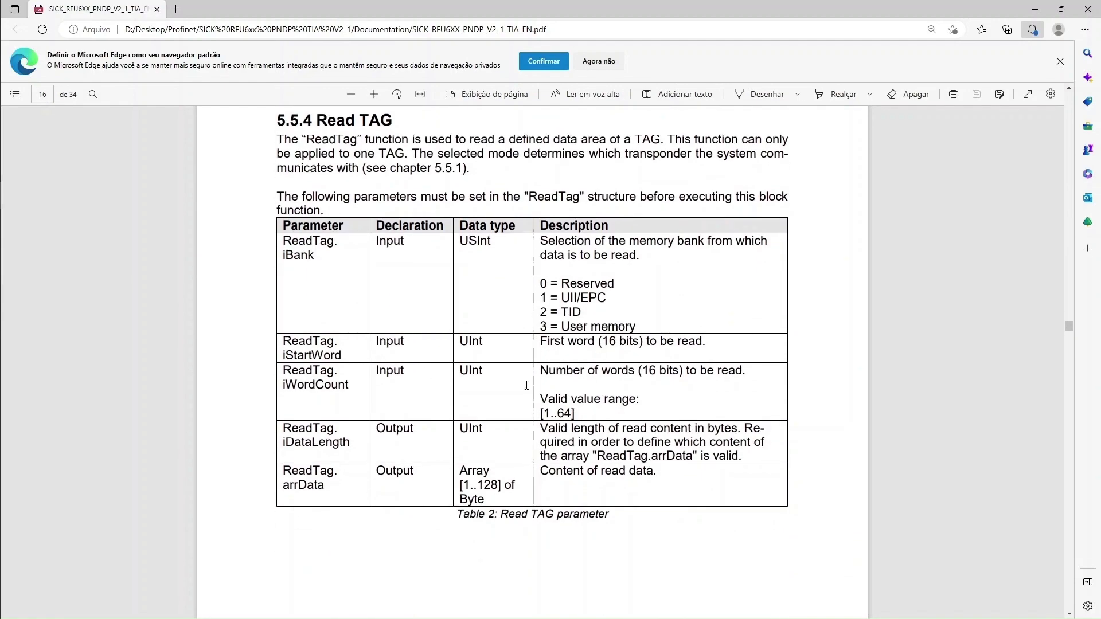
pyautogui.scroll(-20, 599, 397)
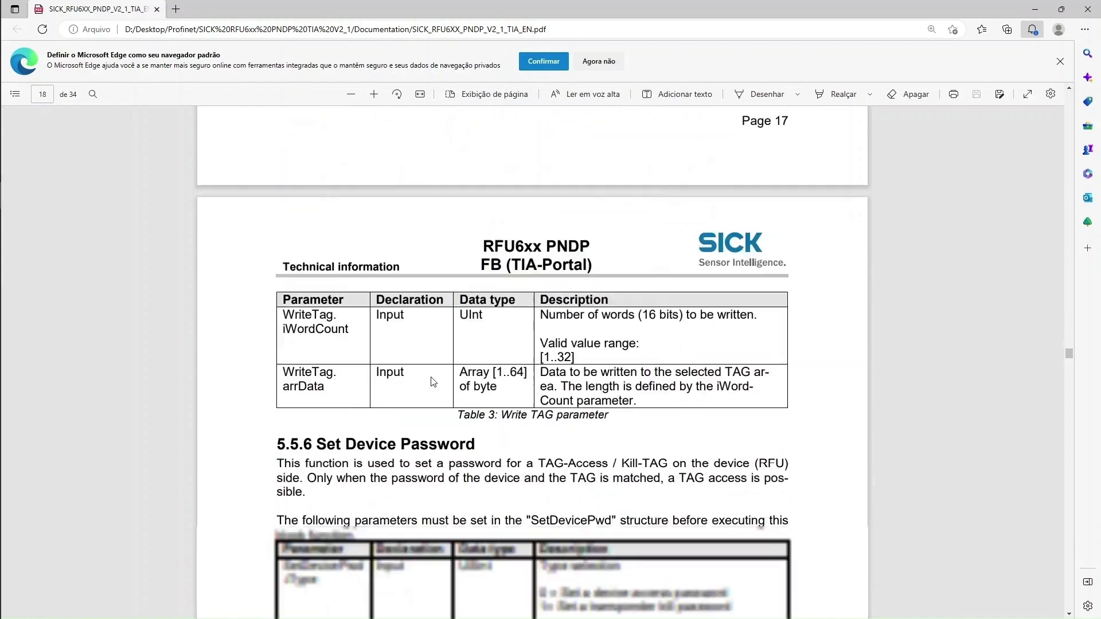
pyautogui.scroll(-15, 427, 378)
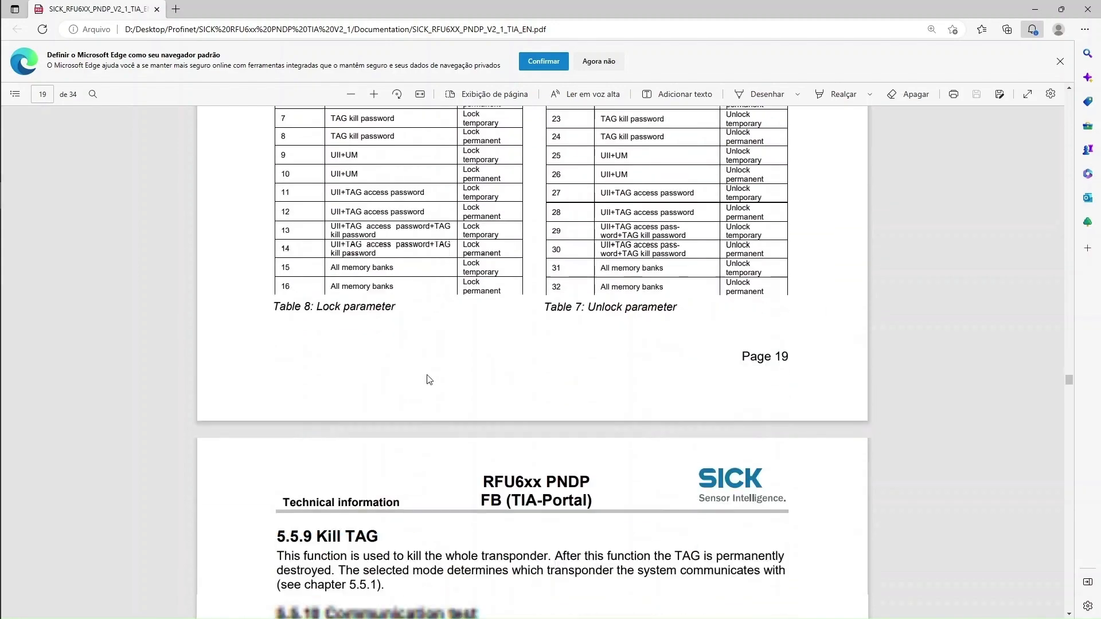
pyautogui.scroll(-10, 439, 365)
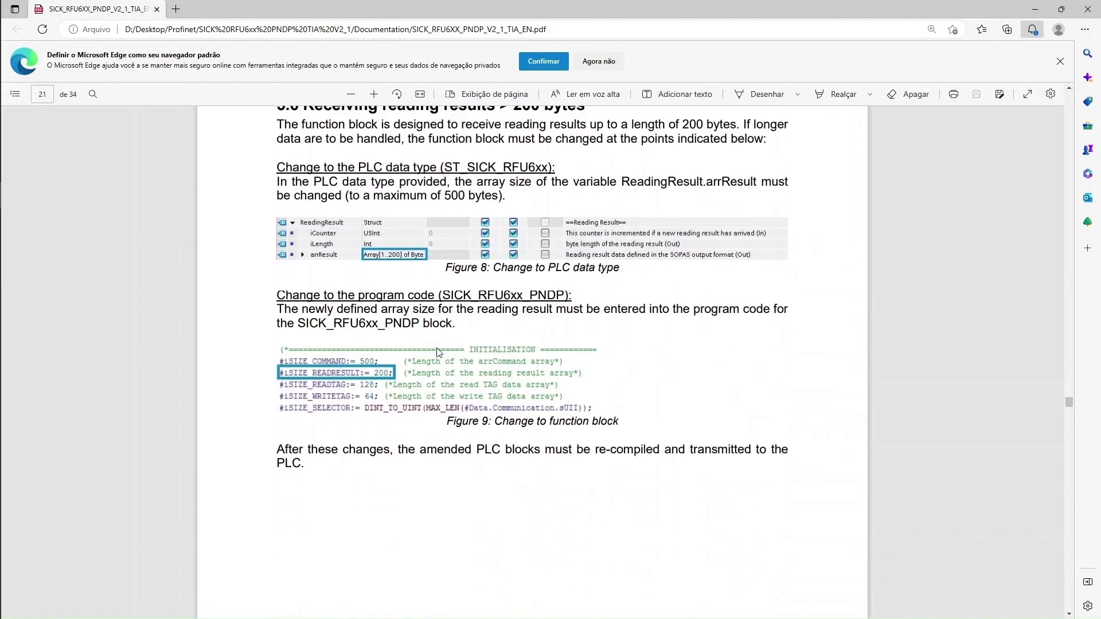
pyautogui.scroll(-15, 440, 304)
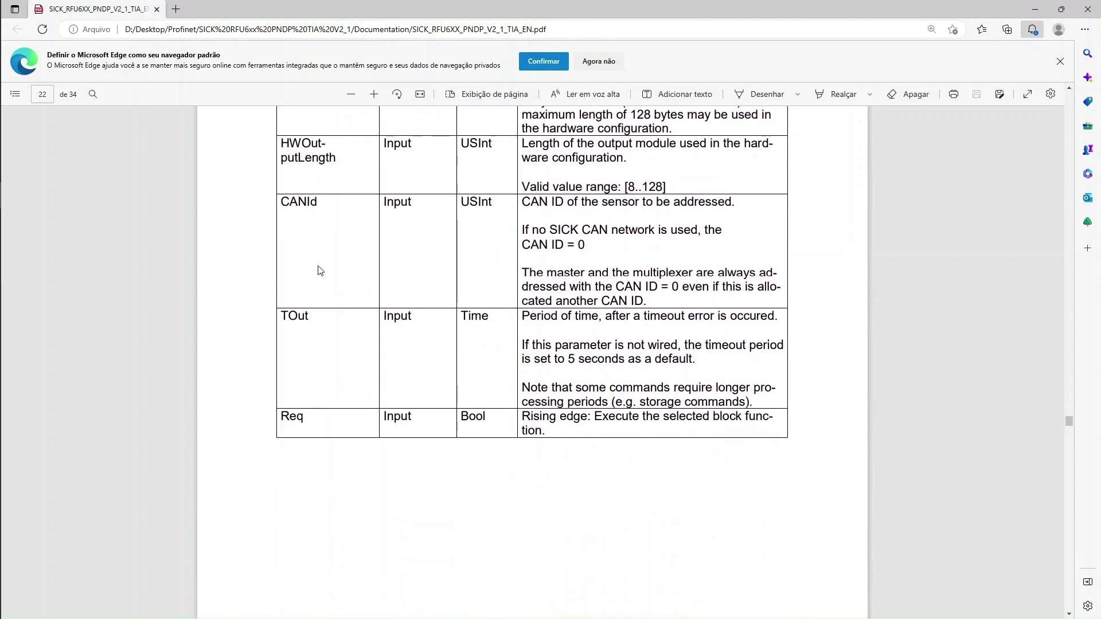
pyautogui.scroll(7, 379, 298)
pyautogui.scroll(-3, 379, 297)
pyautogui.moveTo(391, 182); pyautogui.dragTo(293, 182)
# Highlight the HWInputIdent description and its HS module note, then go back to TIA Portal's Main [OB1]
pyautogui.doubleClick(397, 236)
pyautogui.click(536, 238)
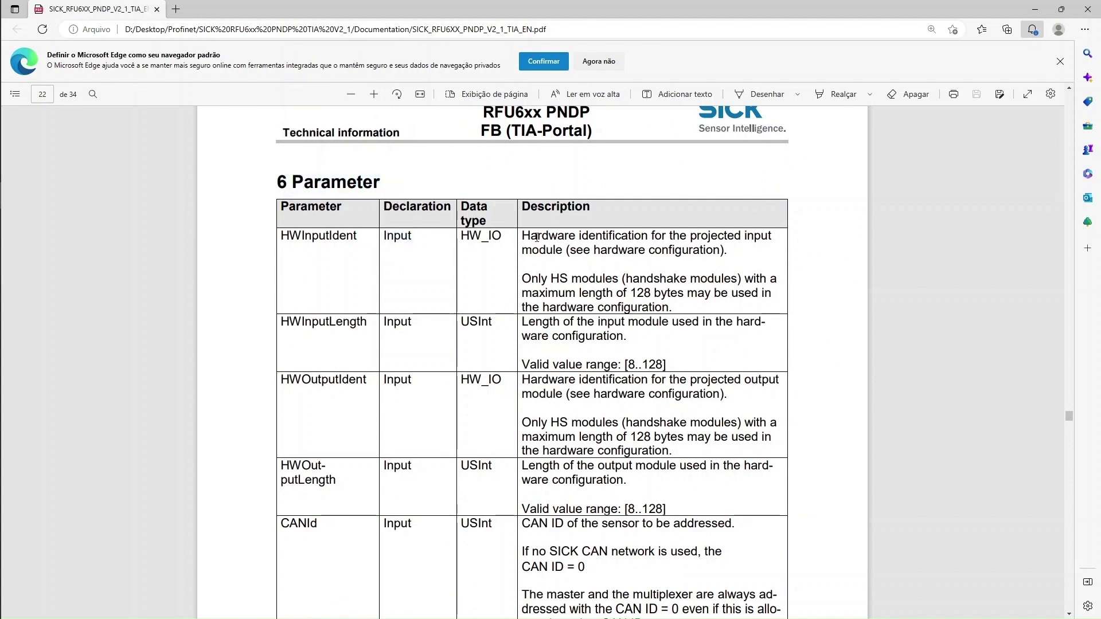
pyautogui.moveTo(755, 235); pyautogui.dragTo(742, 279)
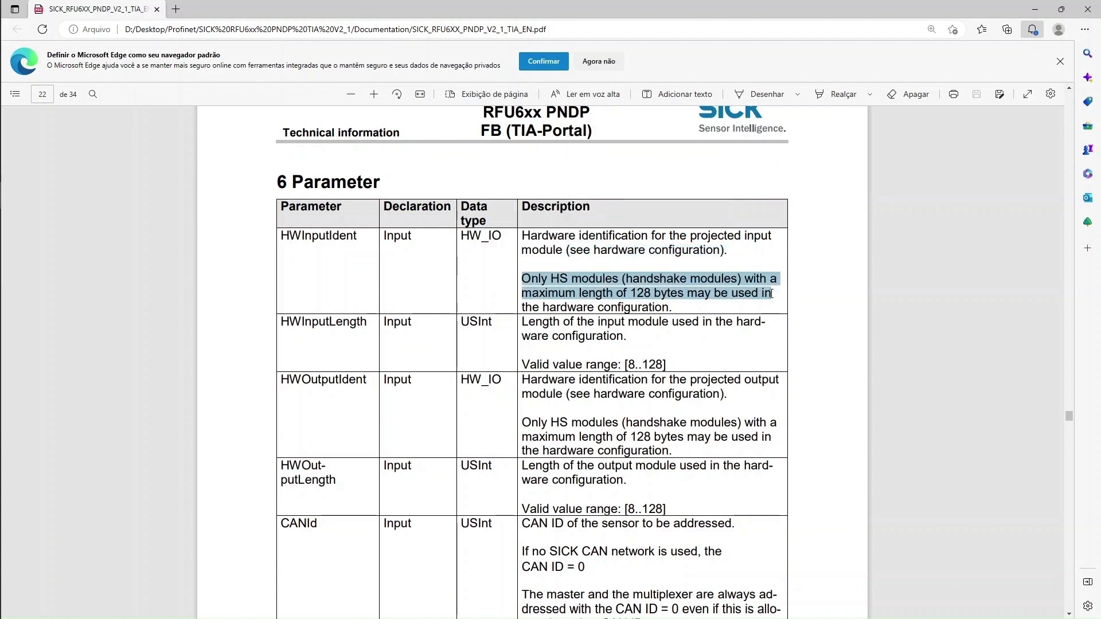
pyautogui.moveTo(772, 302); pyautogui.dragTo(678, 310)
pyautogui.click(743, 304)
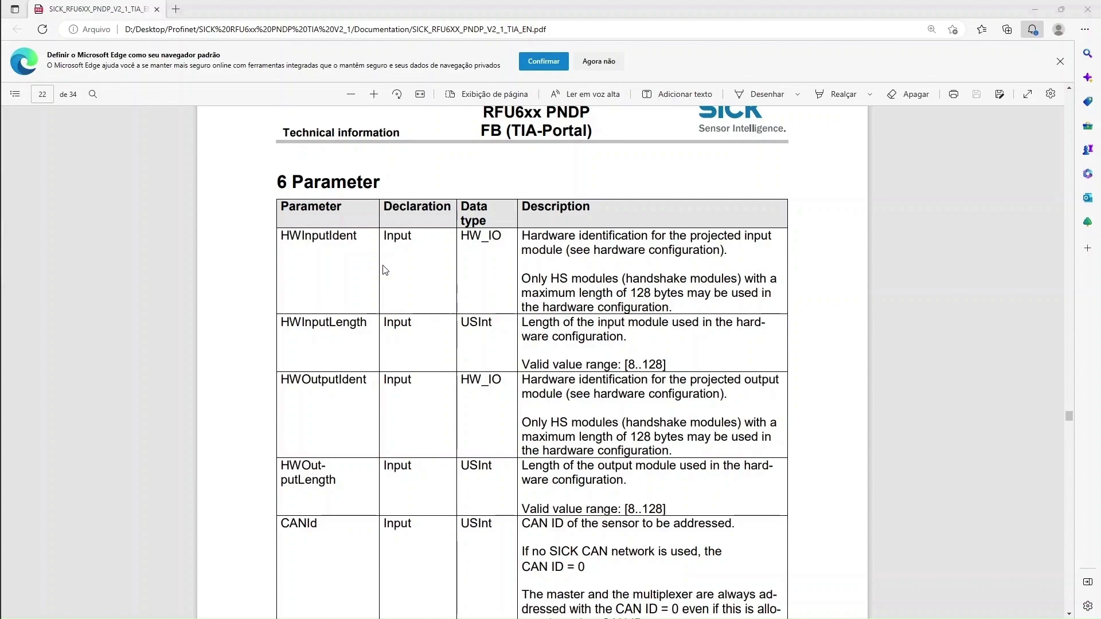
pyautogui.hotkey('alt', 'Tab')
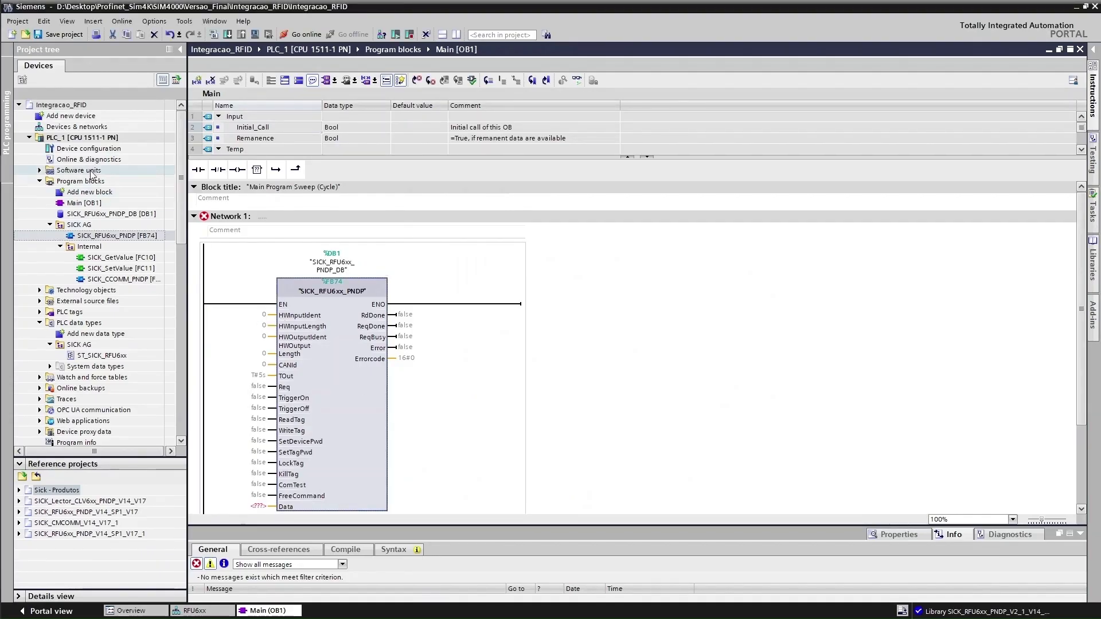
# Show and select the RFU6xx module in Device view and enlarge the Inspector window
pyautogui.doubleClick(107, 148)
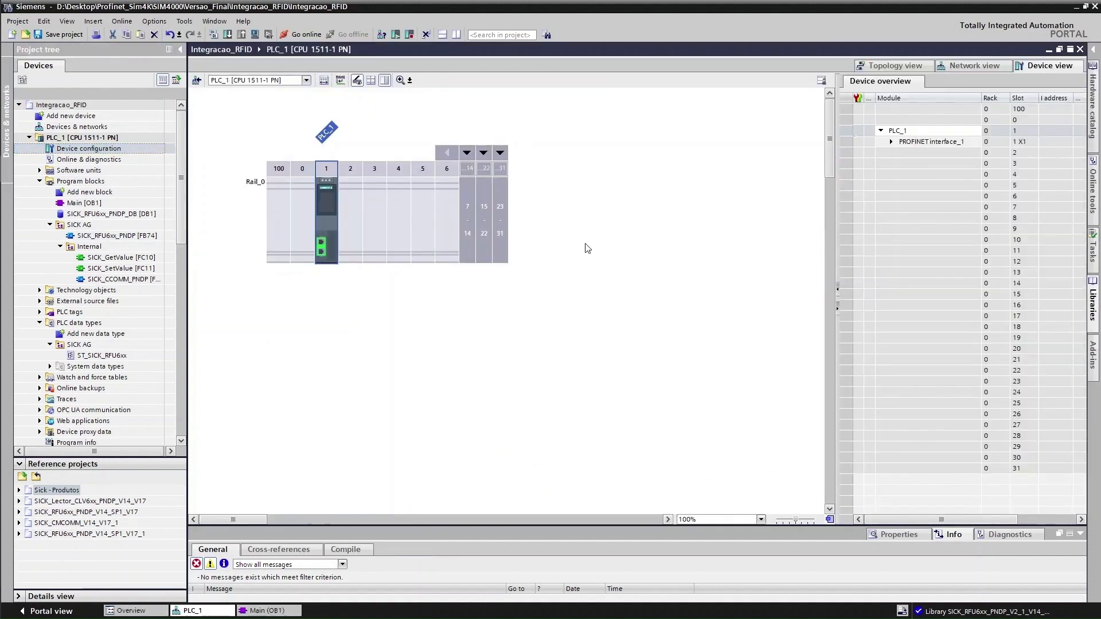
pyautogui.click(306, 80)
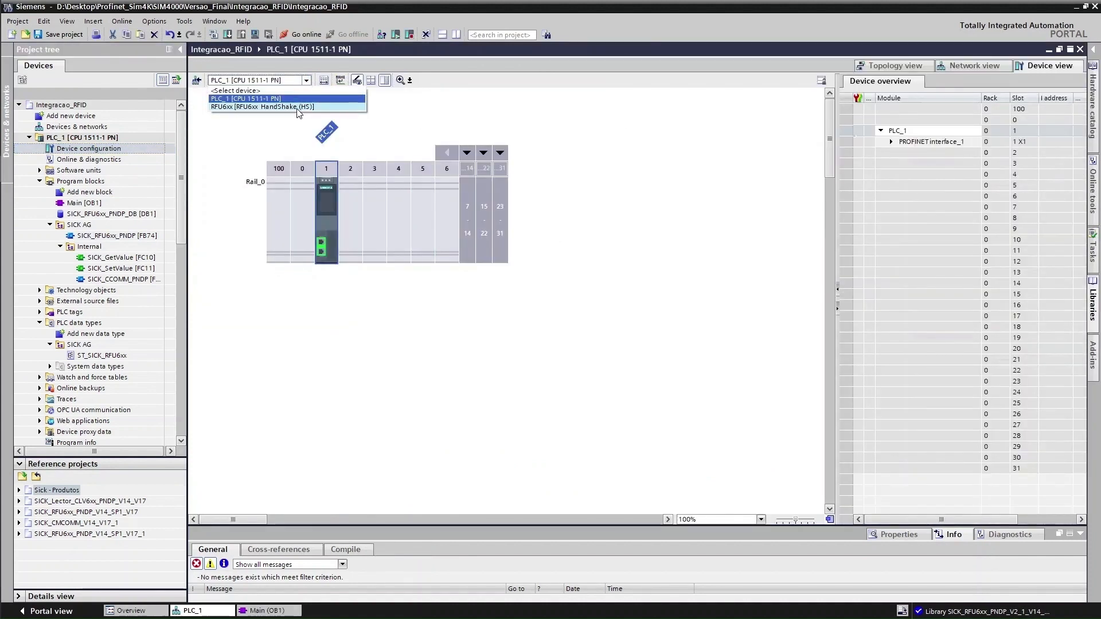
pyautogui.click(296, 107)
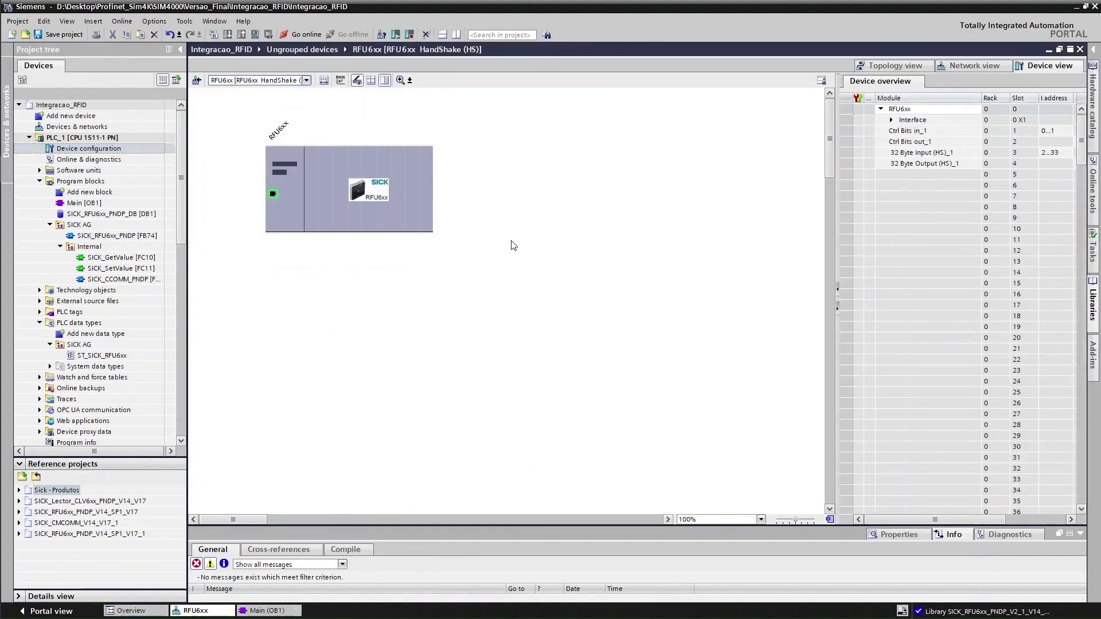
pyautogui.click(413, 224)
pyautogui.moveTo(709, 525); pyautogui.dragTo(705, 365)
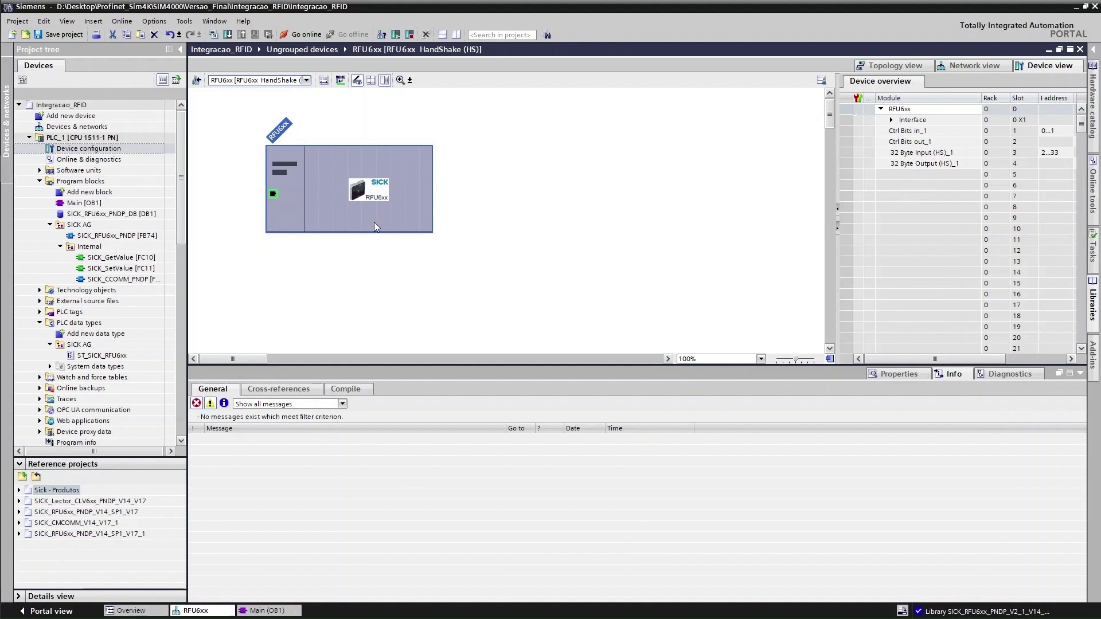
# Browse the module's Inspector tabs and list its hardware system constants, inspecting the RFU6xx~Head entry
pyautogui.click(1016, 375)
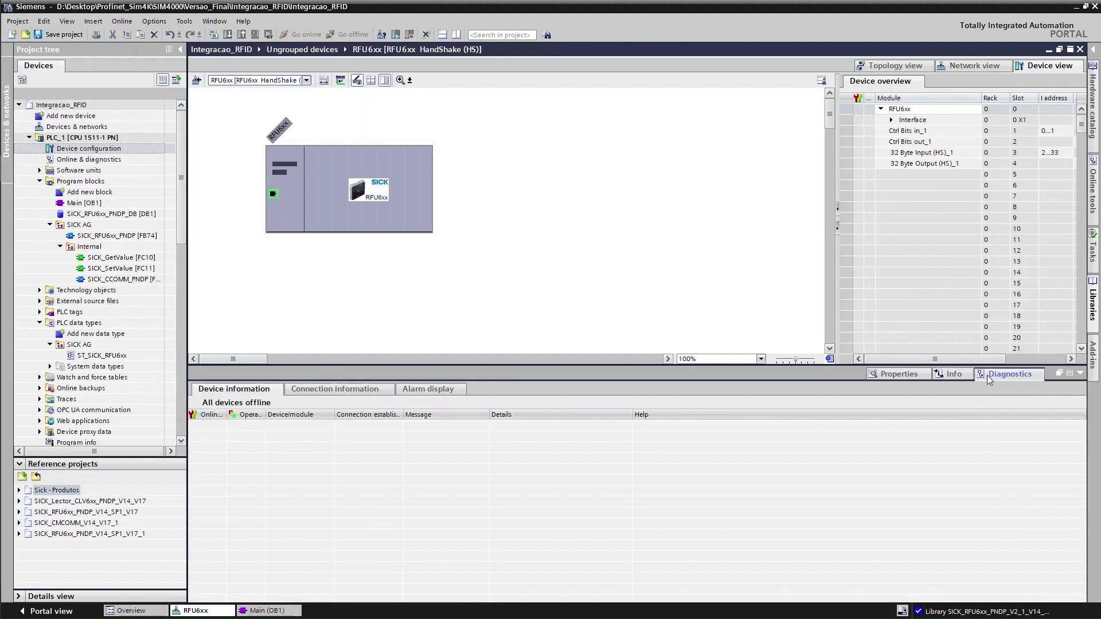
pyautogui.click(951, 374)
pyautogui.click(284, 394)
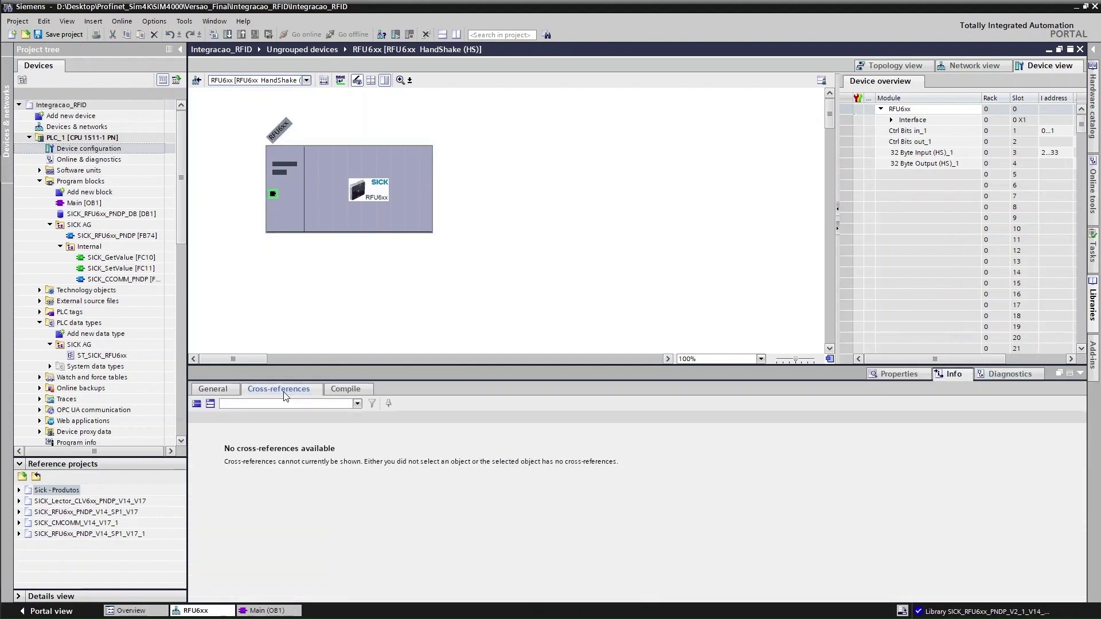
pyautogui.click(346, 390)
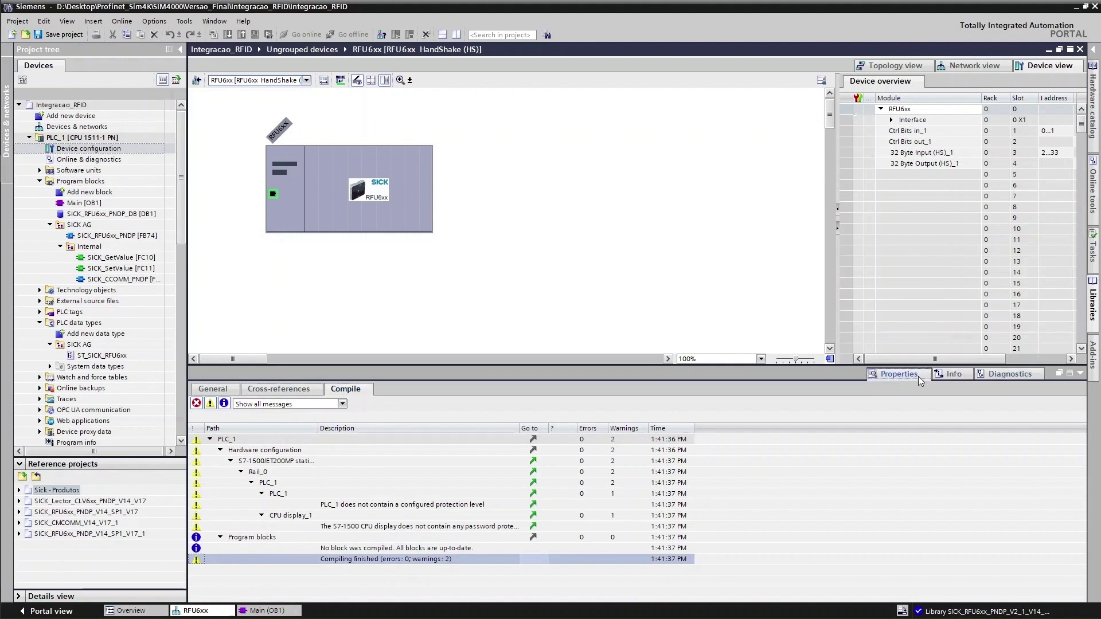
pyautogui.click(912, 376)
pyautogui.click(264, 390)
pyautogui.click(311, 390)
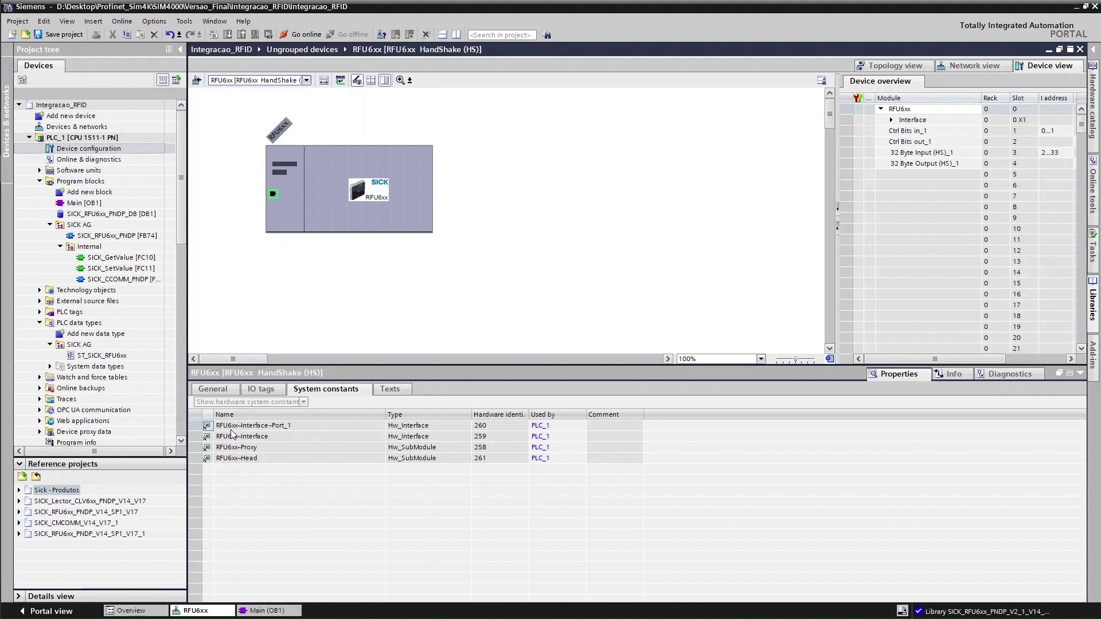
pyautogui.click(283, 458)
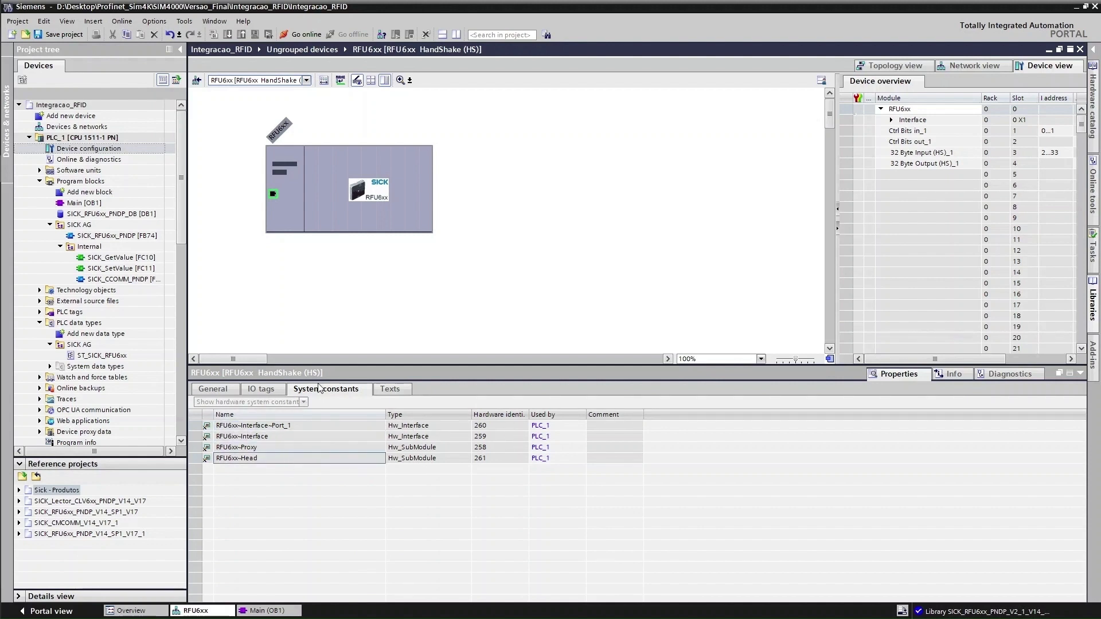
# Reselect the RFU6xx module, recheck its texts and constants, then switch the device view to PLC_1
pyautogui.click(391, 180)
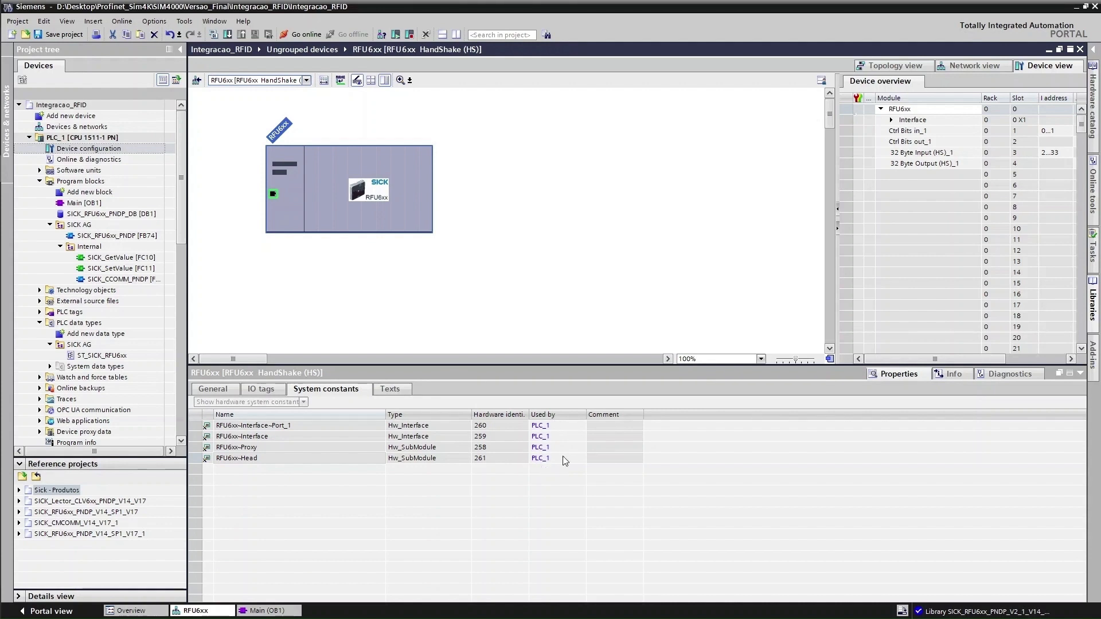
pyautogui.click(391, 389)
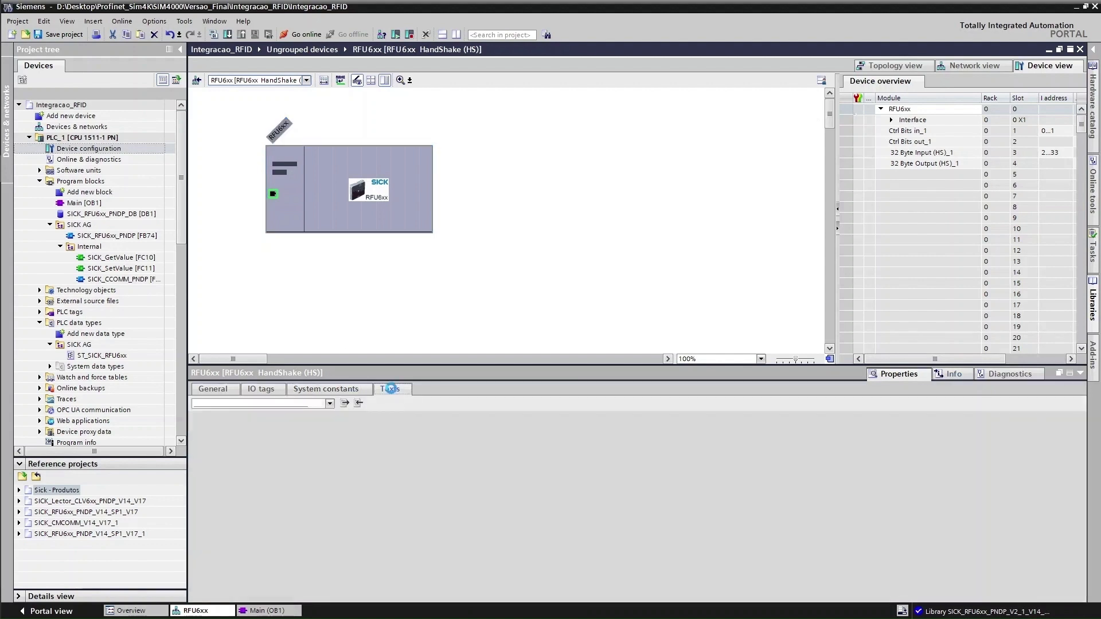
pyautogui.click(343, 390)
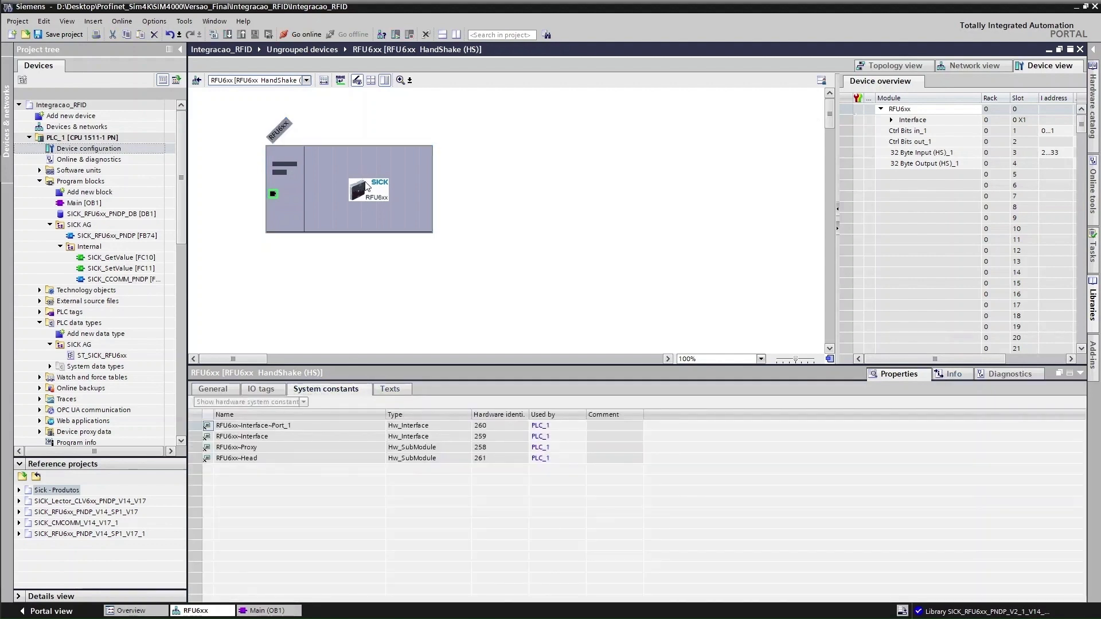
pyautogui.click(307, 80)
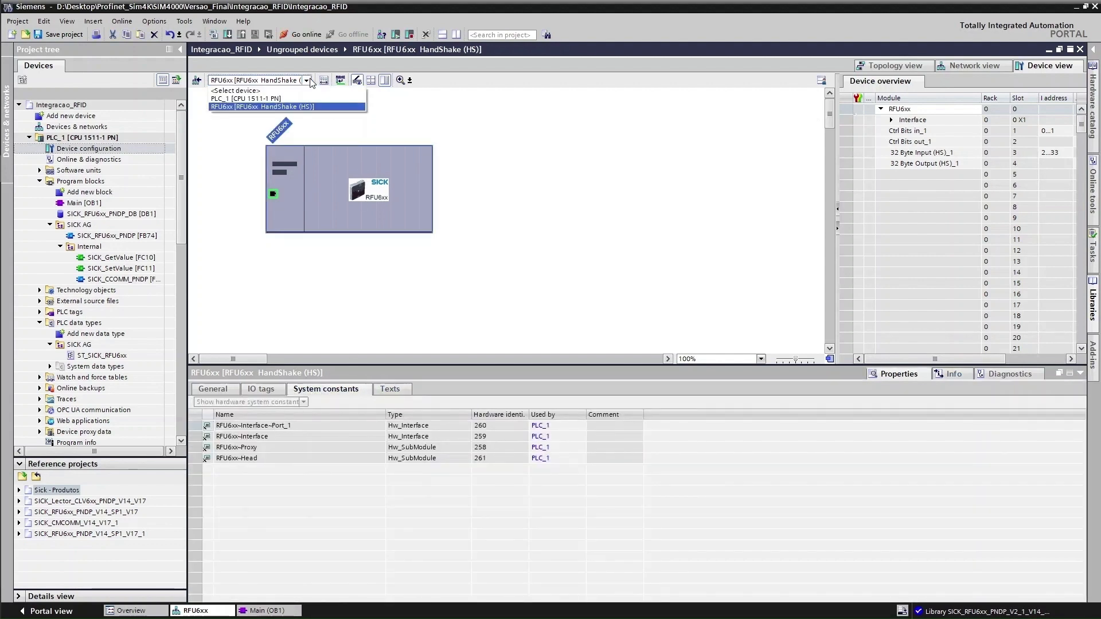
pyautogui.click(297, 104)
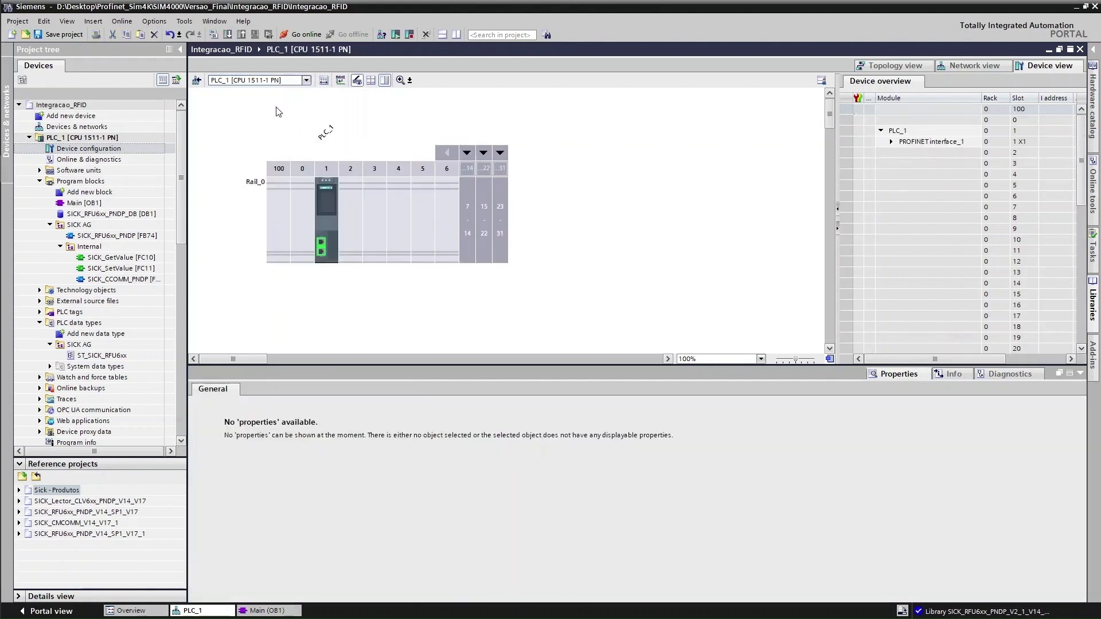
# Check PLC_1's compile messages, diagnostics and properties, selecting PLC_1 to see its system constants
pyautogui.click(939, 374)
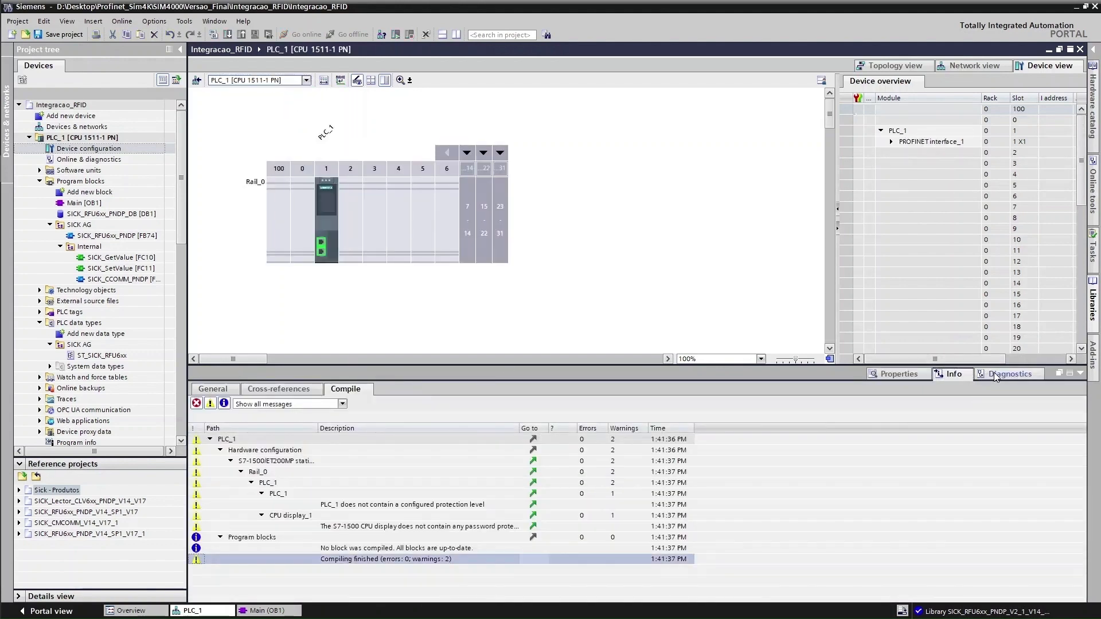
pyautogui.click(993, 373)
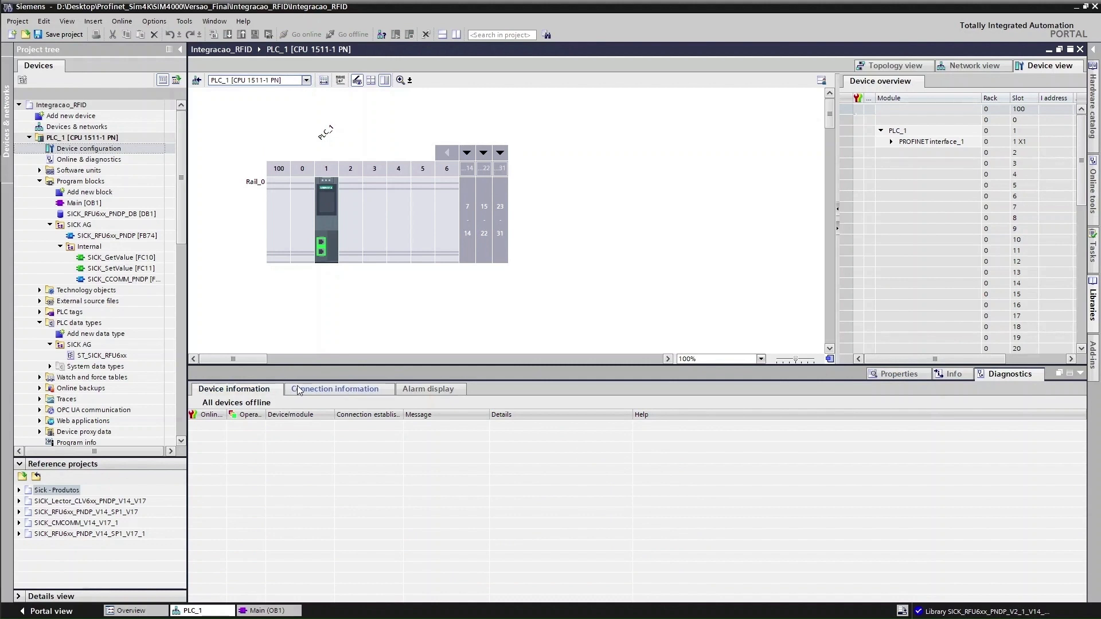
pyautogui.click(894, 374)
pyautogui.click(326, 132)
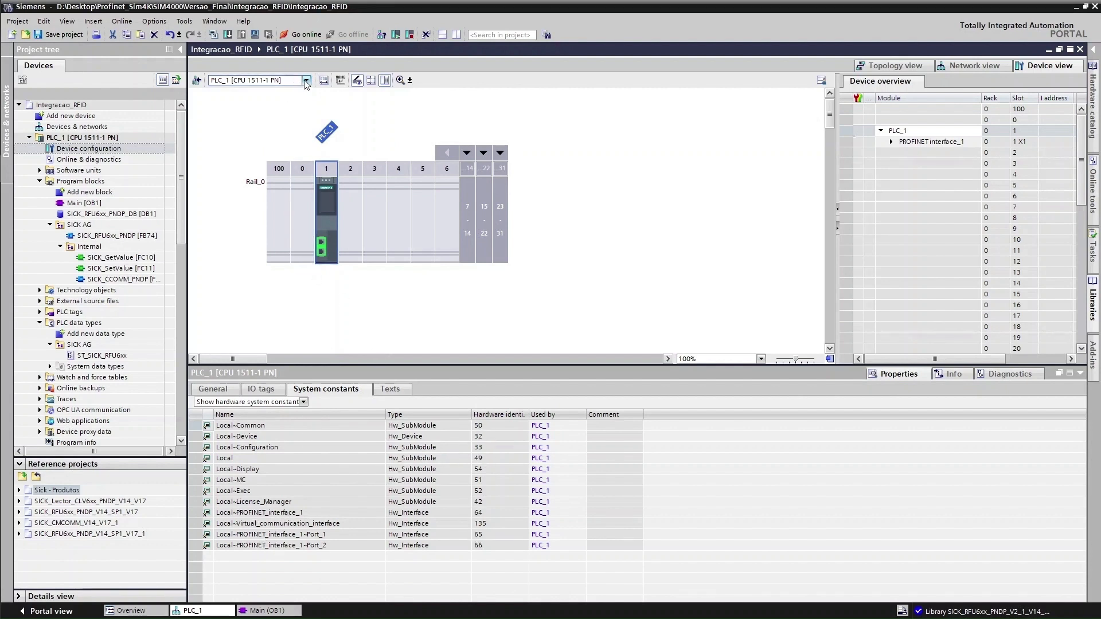
# Switch back to RFU6xx in Network view and pick out identifiers 267 (input) and 269 (output)
pyautogui.click(306, 81)
pyautogui.click(304, 109)
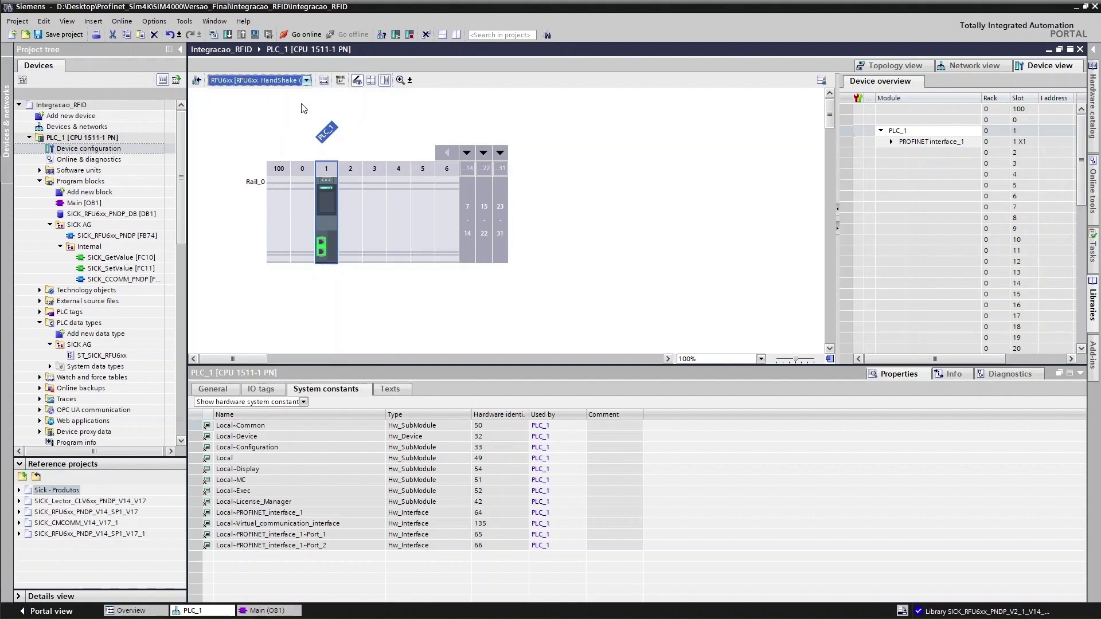
pyautogui.click(959, 67)
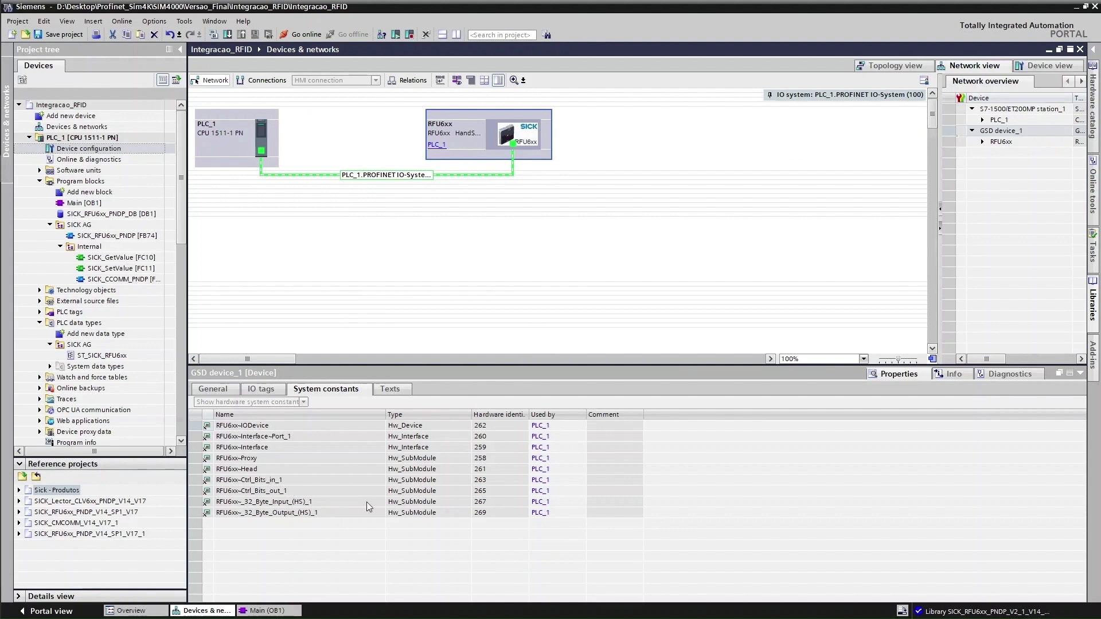
pyautogui.click(486, 502)
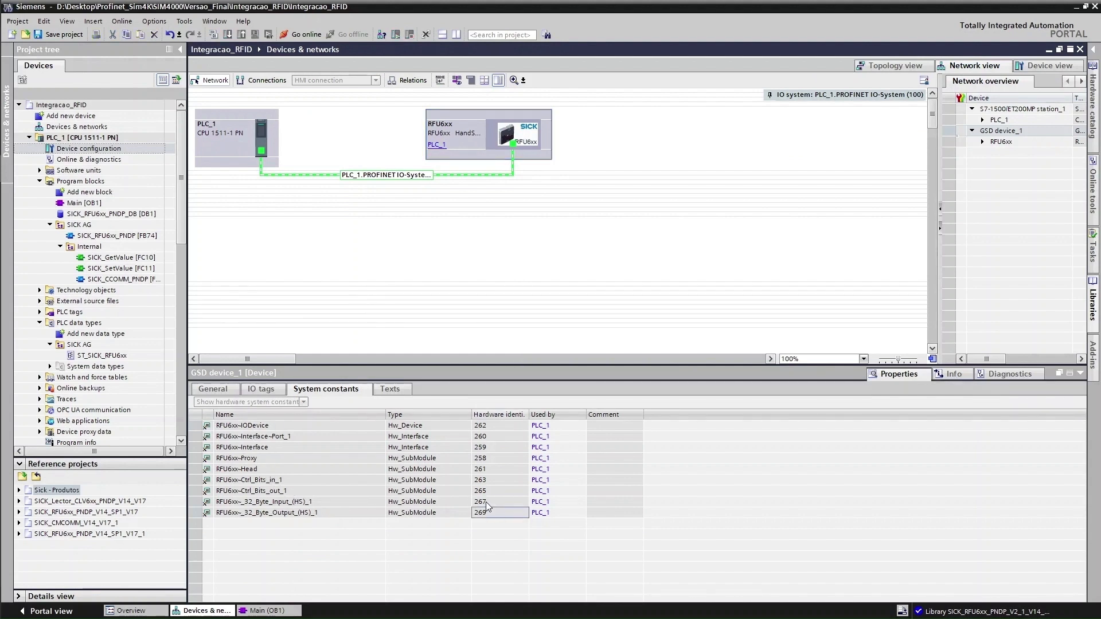
pyautogui.click(487, 514)
# In Main [OB1], set FB74's HWInputIdent to 267 and HWOutputIdent to 269
pyautogui.click(289, 611)
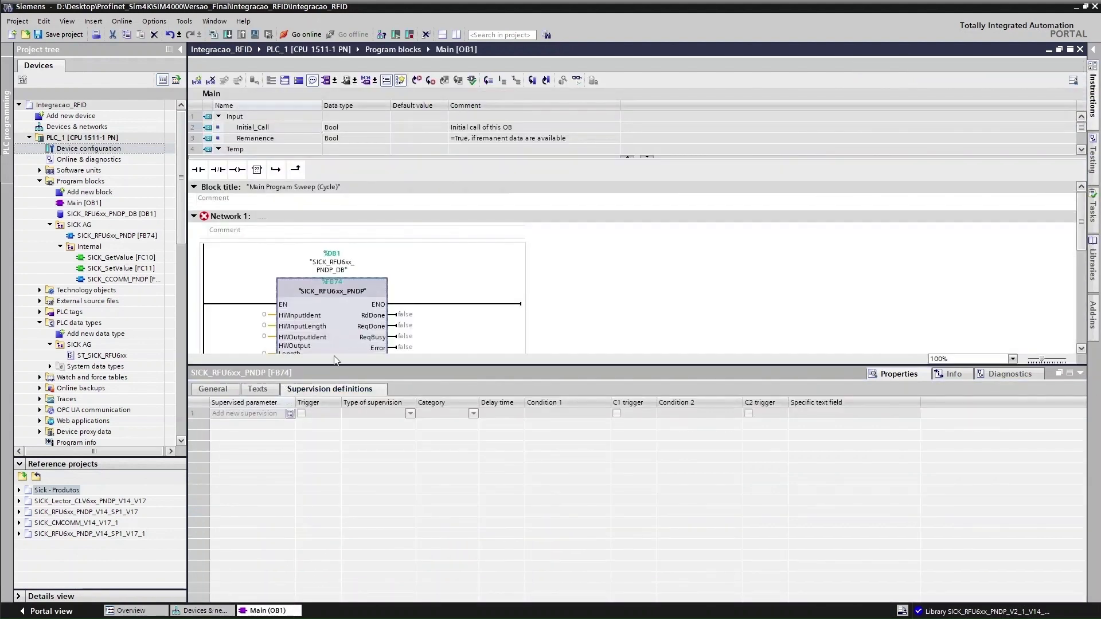
pyautogui.moveTo(350, 366); pyautogui.dragTo(350, 484)
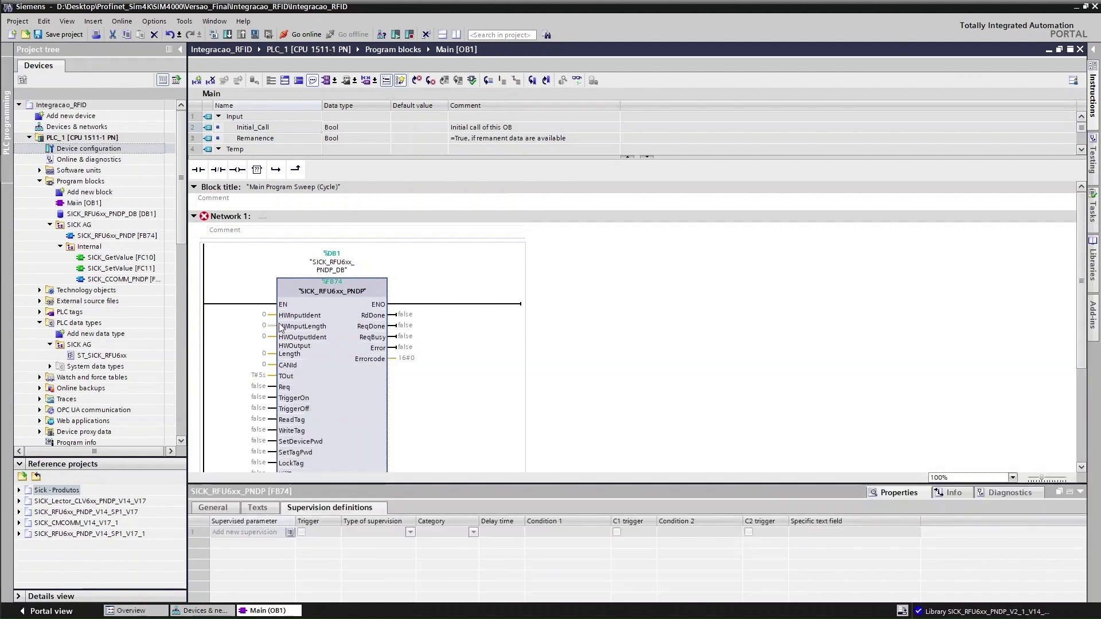
pyautogui.click(256, 316)
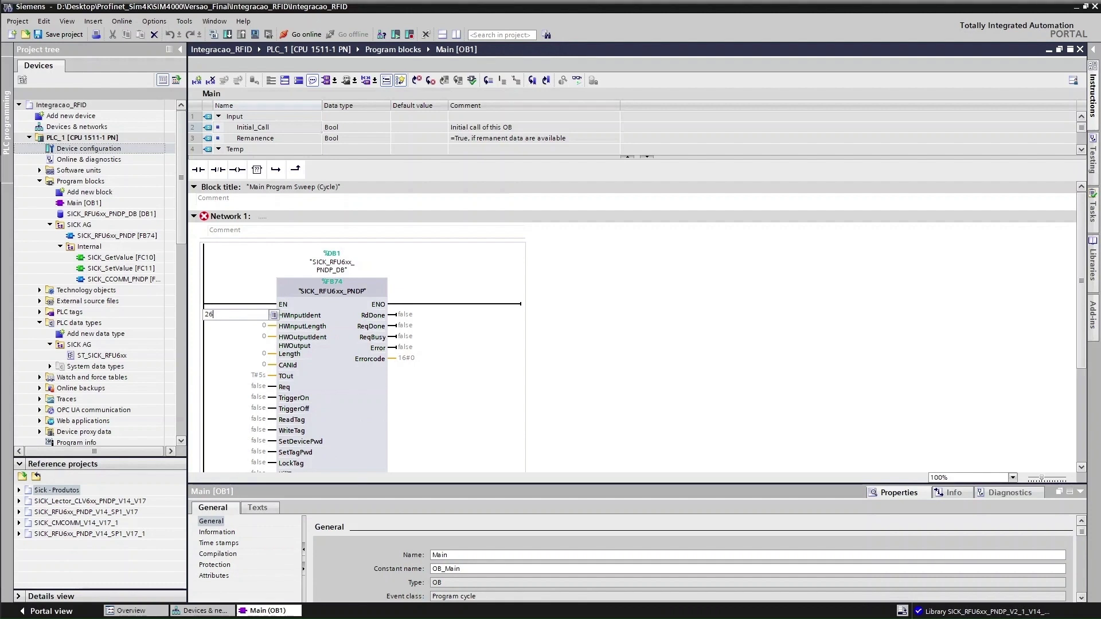
pyautogui.write('267')
pyautogui.click(261, 337)
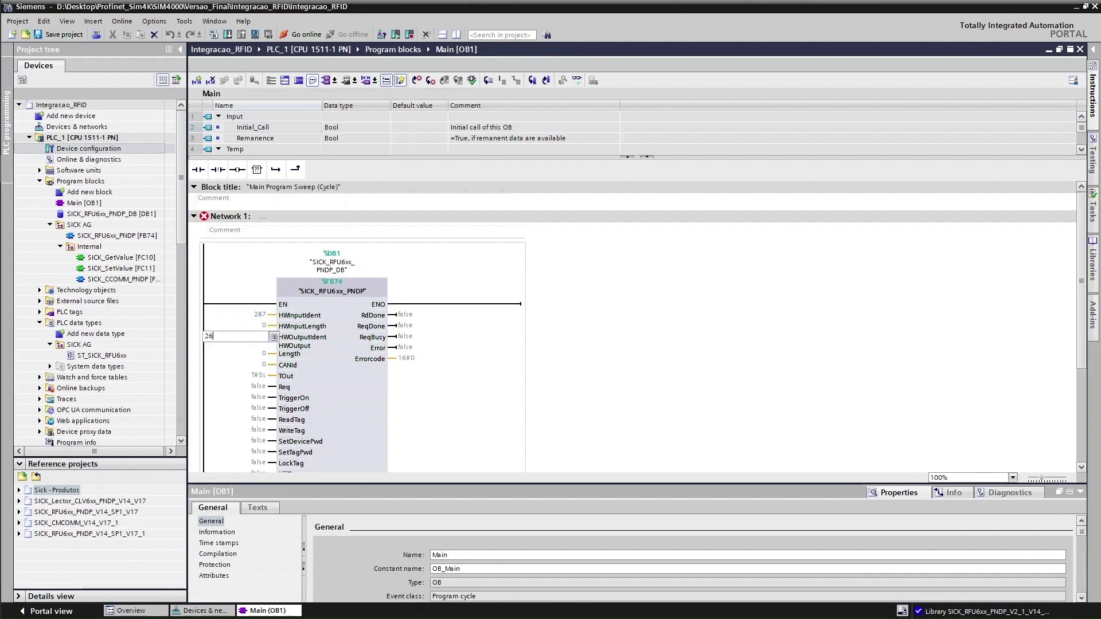
pyautogui.click(264, 326)
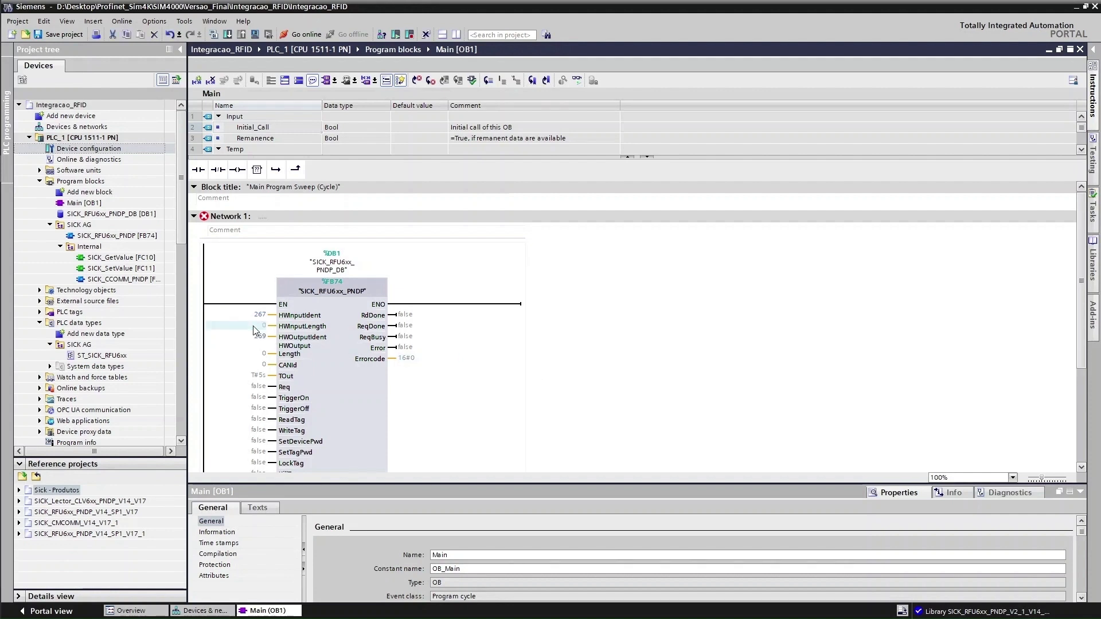
# After rechecking the network view constants, set HWInputLength and HWOutputLength both to 32
pyautogui.click(224, 611)
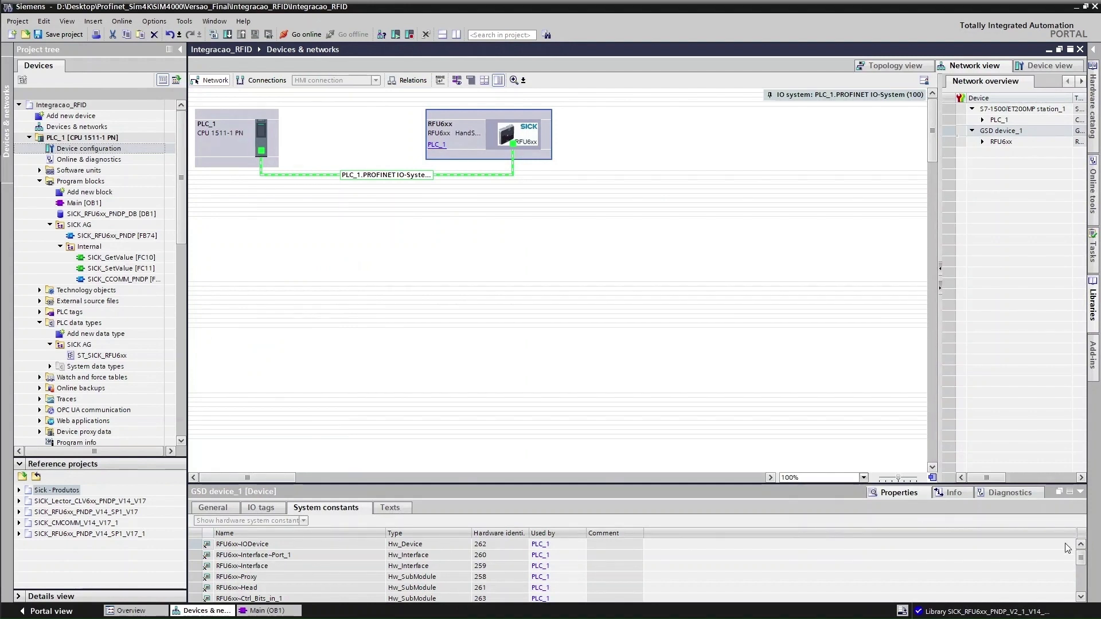
pyautogui.moveTo(1084, 558); pyautogui.dragTo(1084, 571)
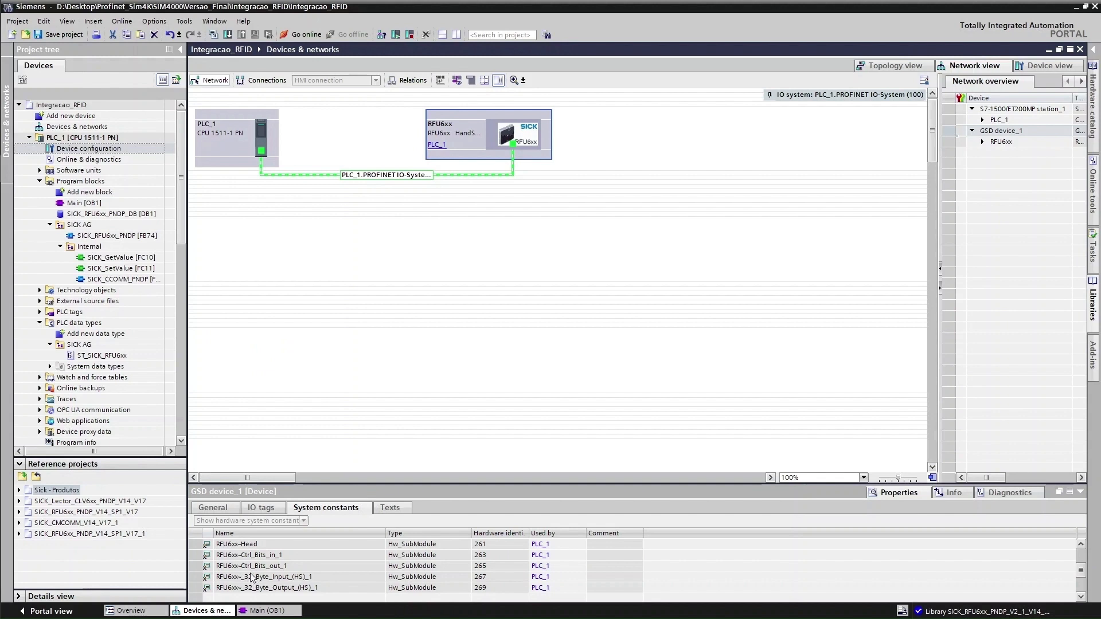
pyautogui.click(263, 611)
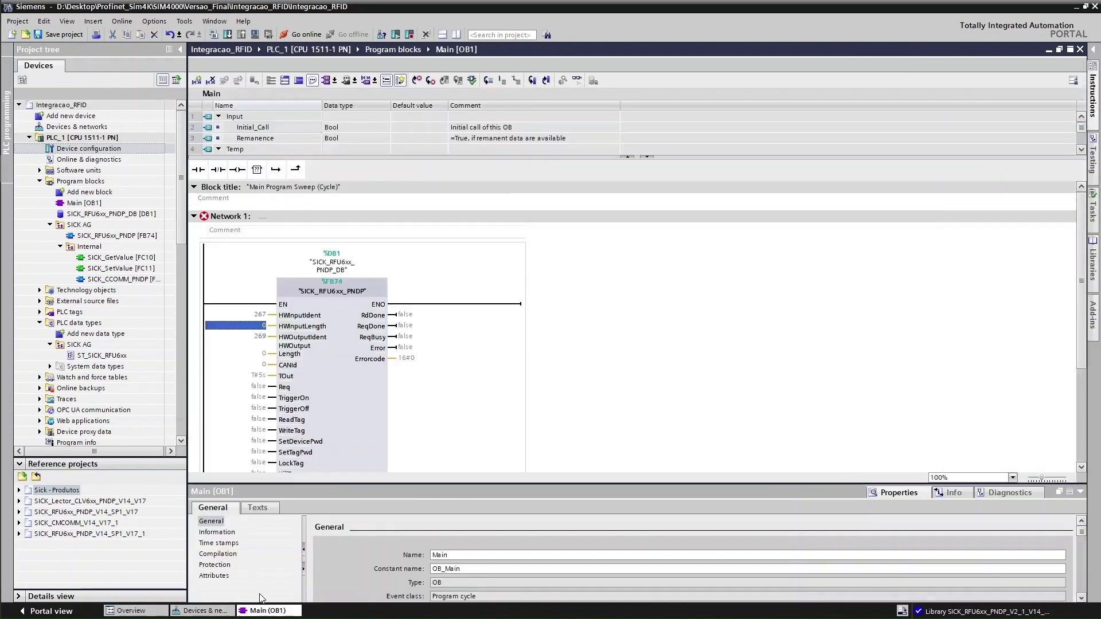
pyautogui.write('32')
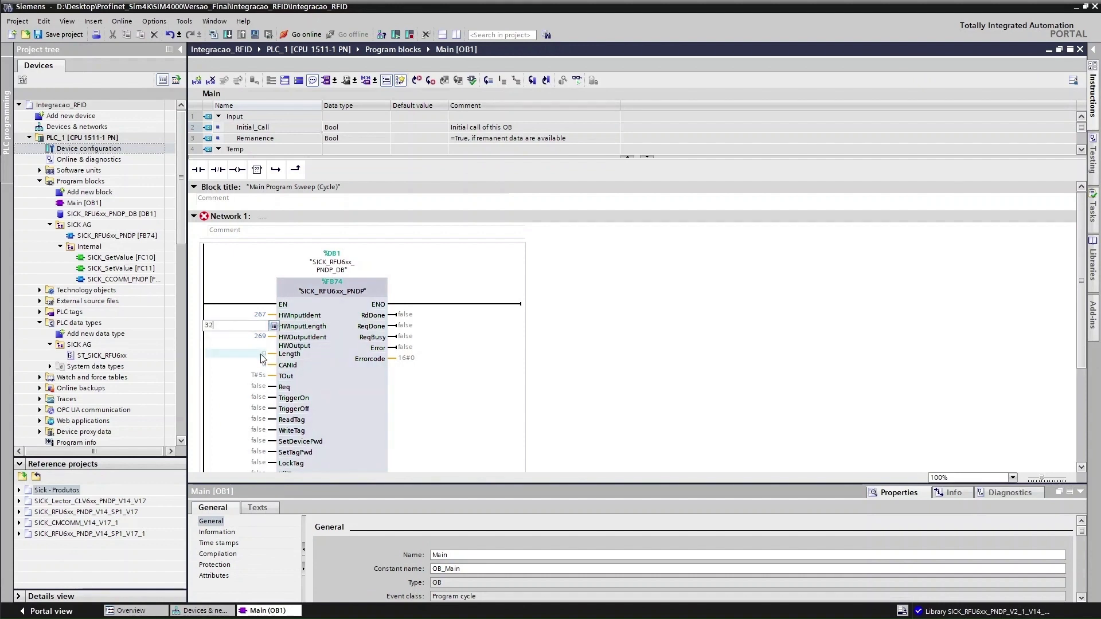
pyautogui.click(263, 357)
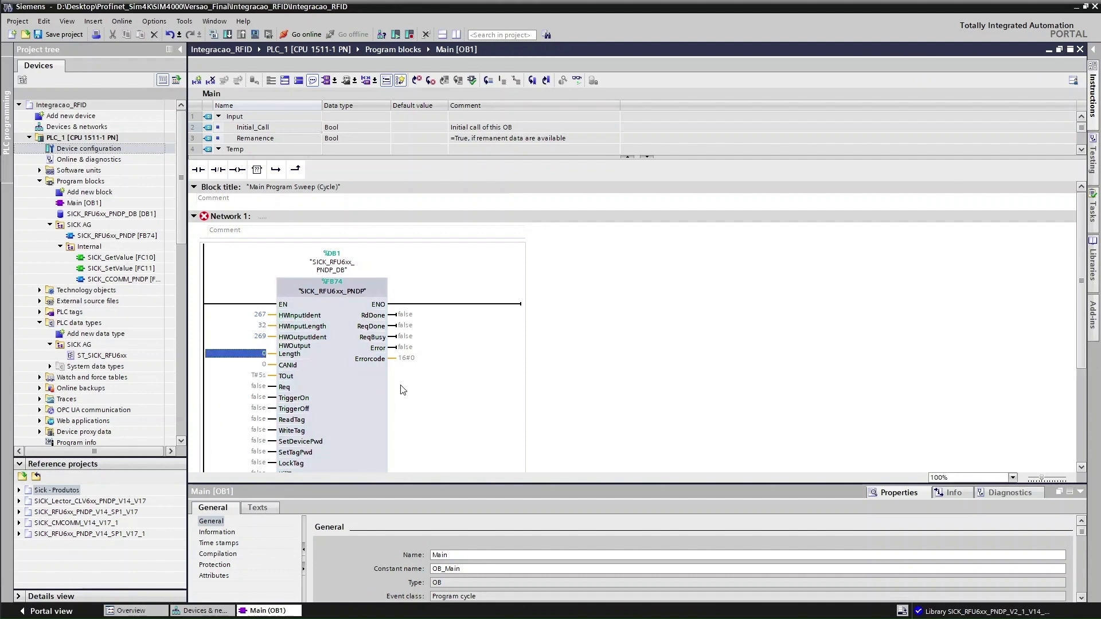
pyautogui.write('32')
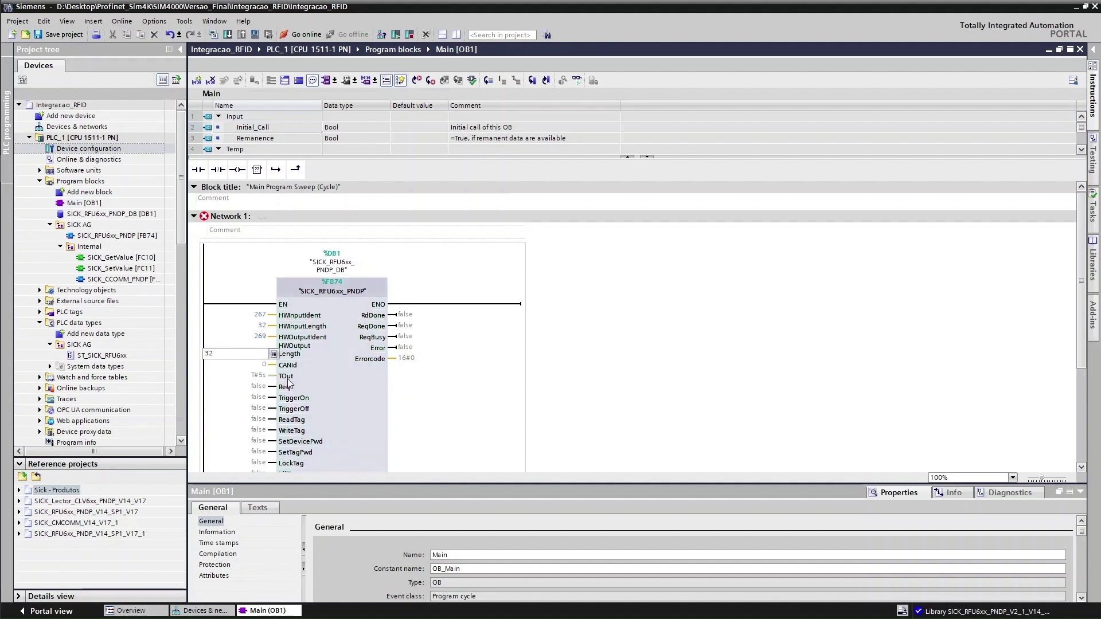
pyautogui.click(534, 385)
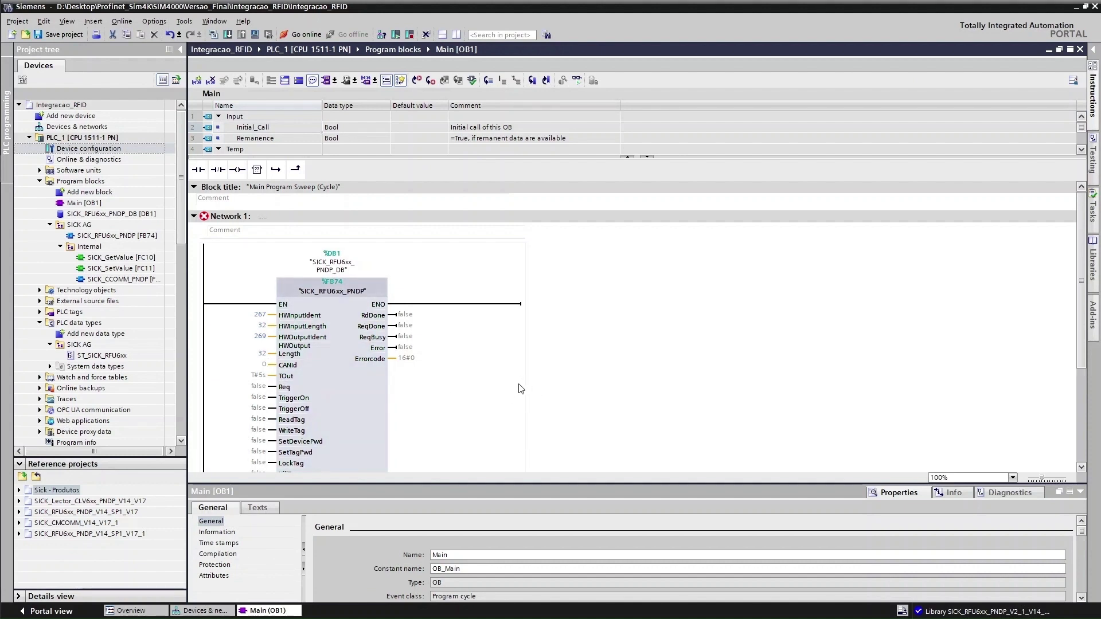
pyautogui.hotkey('alt', 'Tab')
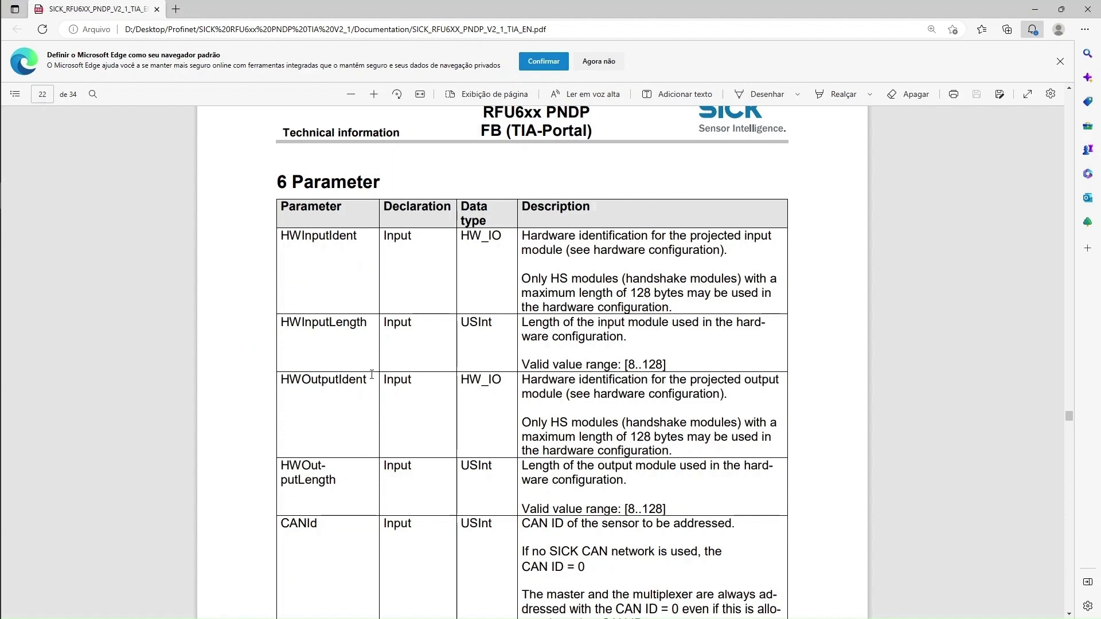
# Highlight the CANId note about no SICK CAN network and CAN ID = 0 in the manual
pyautogui.scroll(-4, 371, 374)
pyautogui.moveTo(522, 282); pyautogui.dragTo(737, 283)
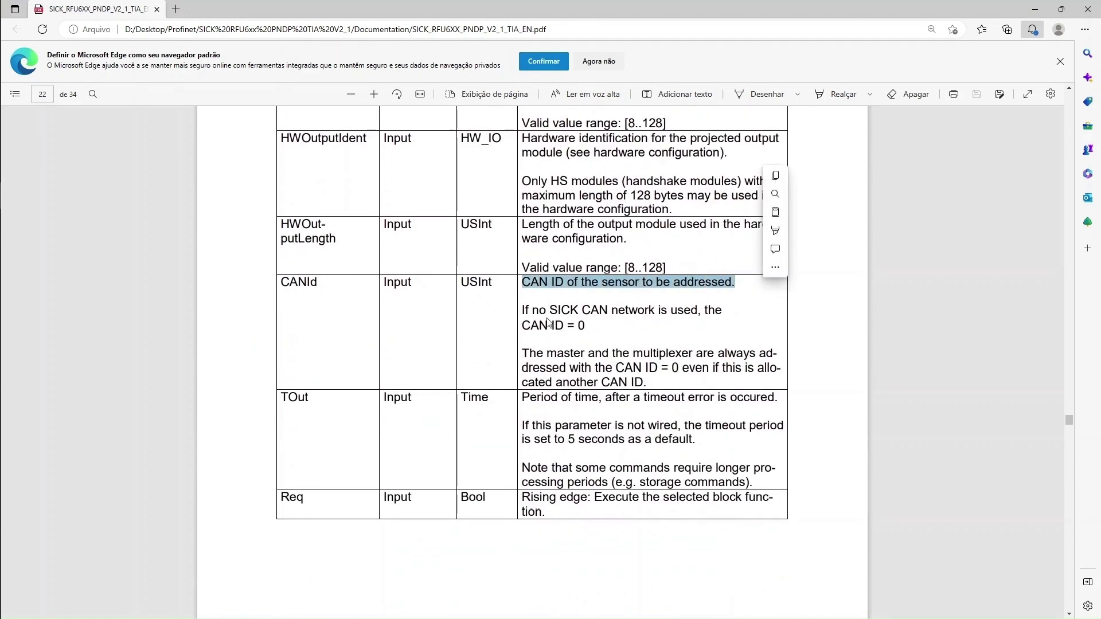
pyautogui.moveTo(522, 311); pyautogui.dragTo(698, 310)
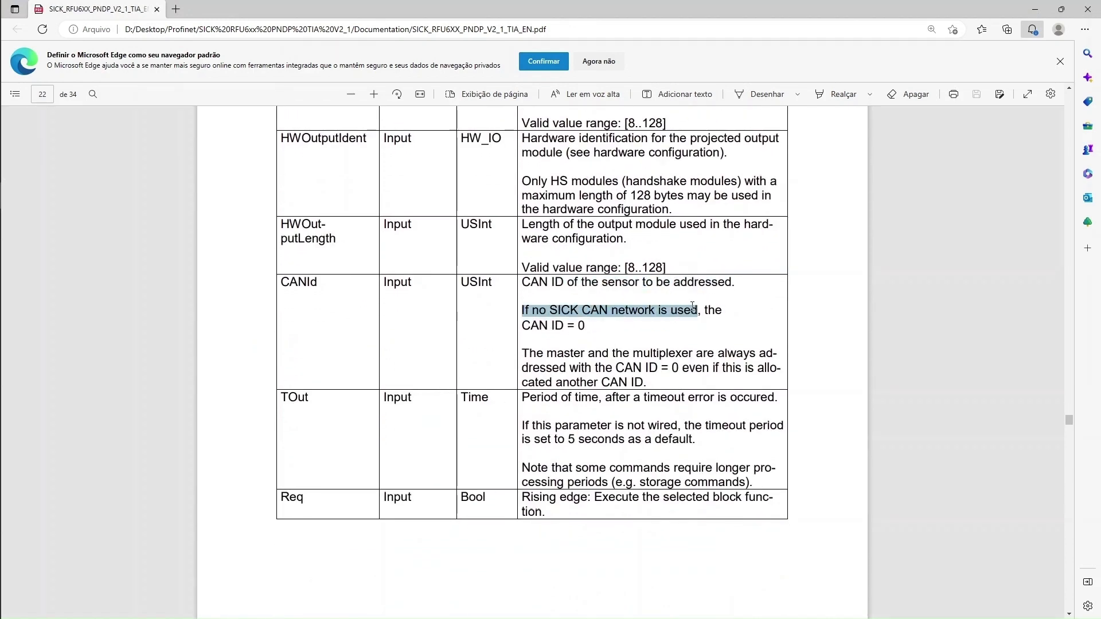
pyautogui.click(539, 310)
pyautogui.doubleClick(543, 311)
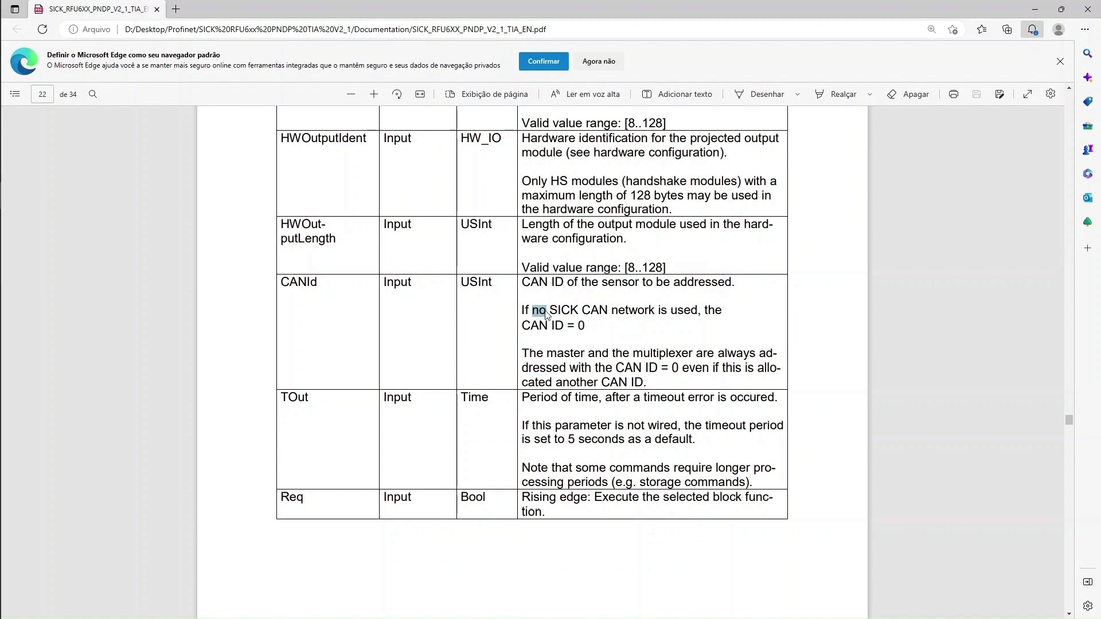
pyautogui.doubleClick(580, 327)
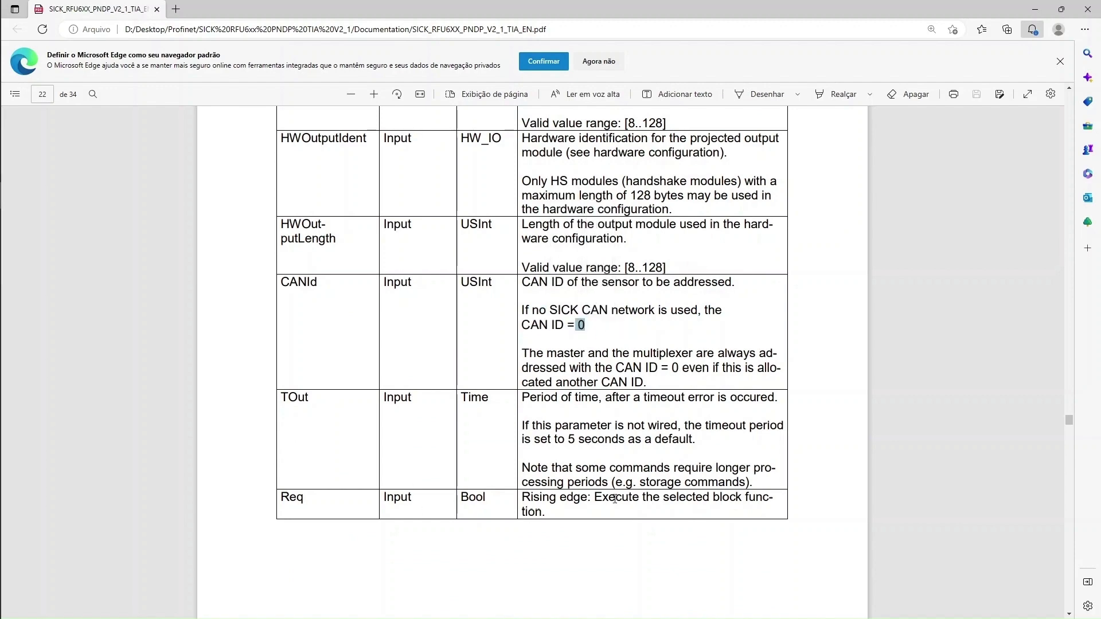
pyautogui.scroll(-12, 615, 499)
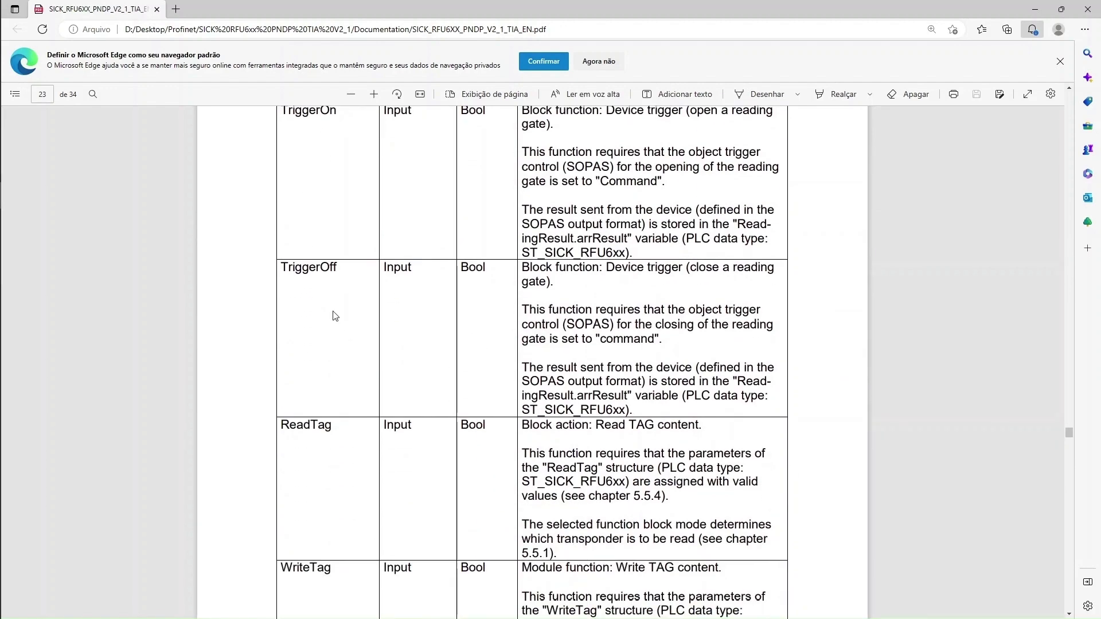
pyautogui.scroll(-6, 344, 516)
pyautogui.scroll(7, 341, 459)
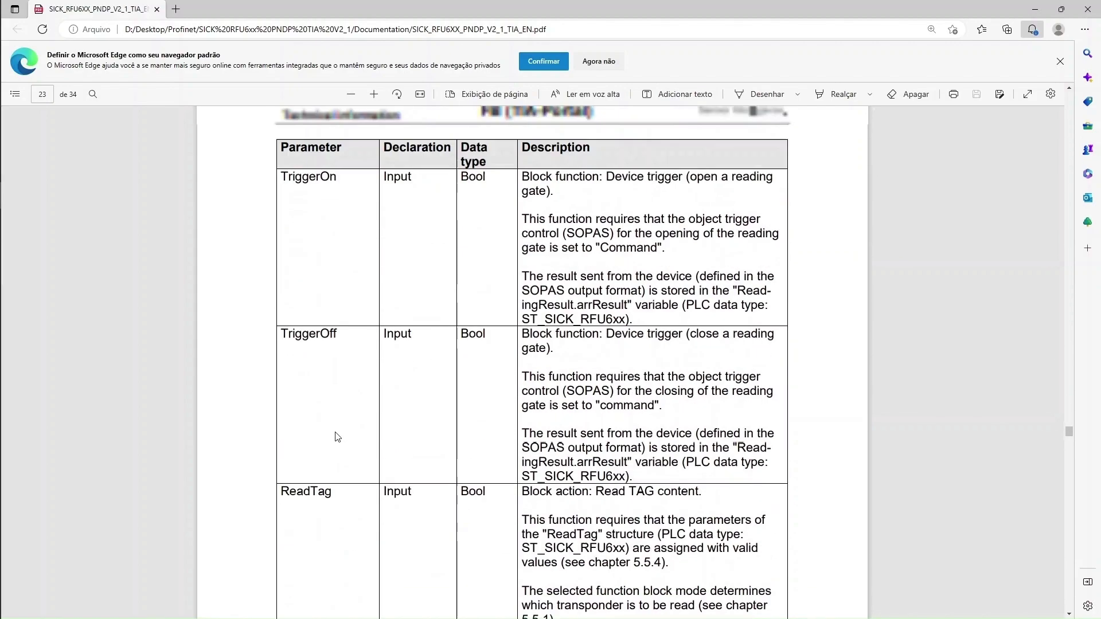
pyautogui.scroll(3, 338, 437)
# Highlight the Data parameter's description on page 24, then return to TIA Portal's Main [OB1]
pyautogui.hotkey('alt', 'Tab')
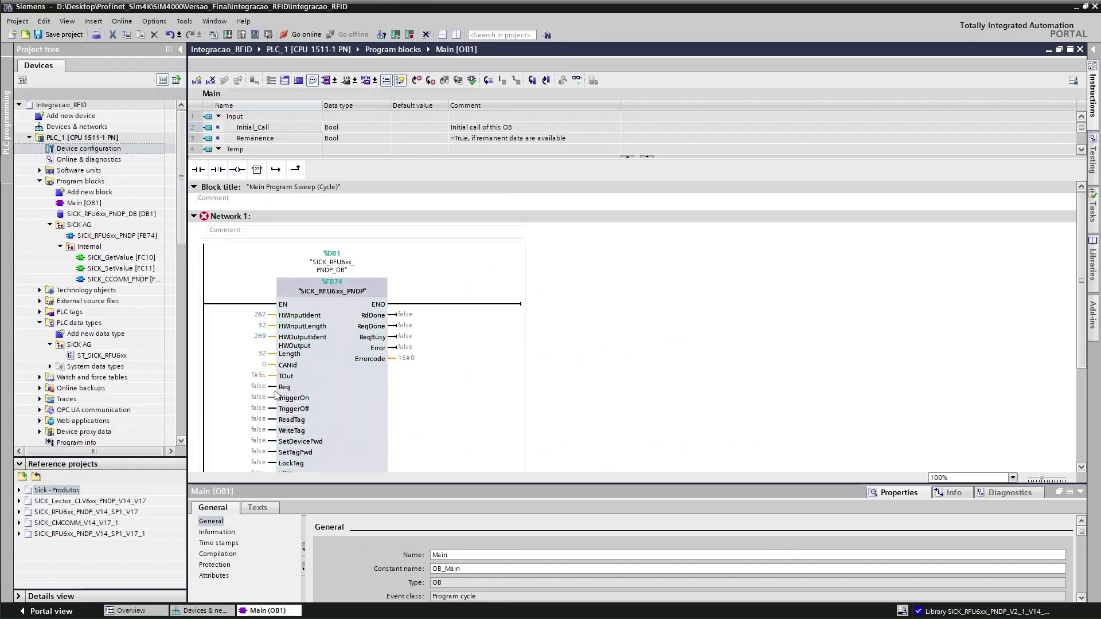
pyautogui.scroll(-2, 272, 390)
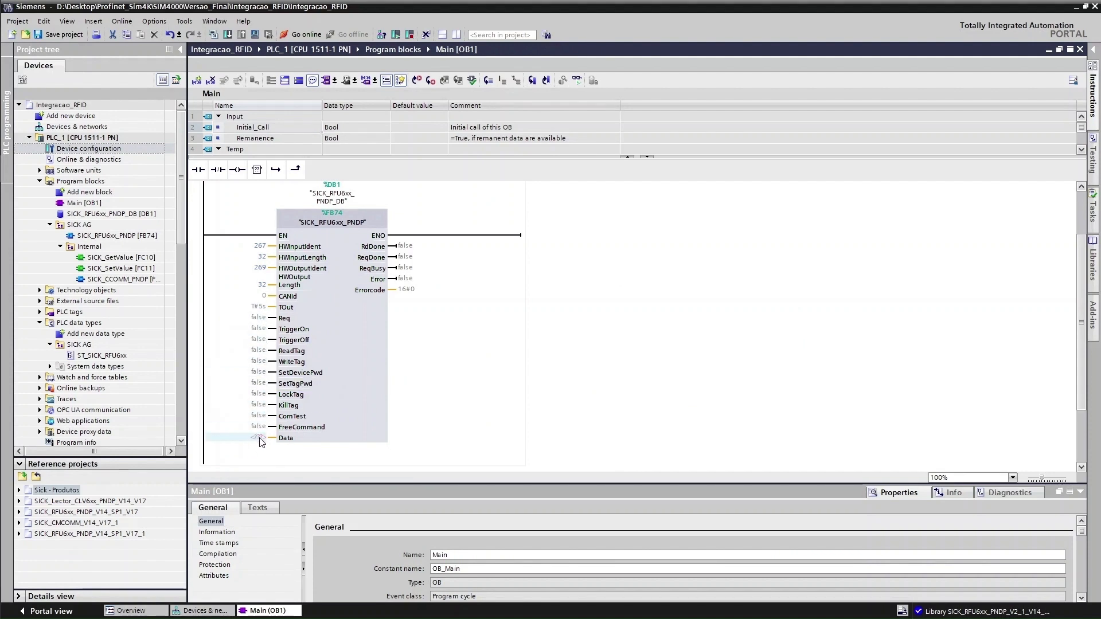
pyautogui.hotkey('alt', 'Tab')
pyautogui.scroll(-10, 437, 401)
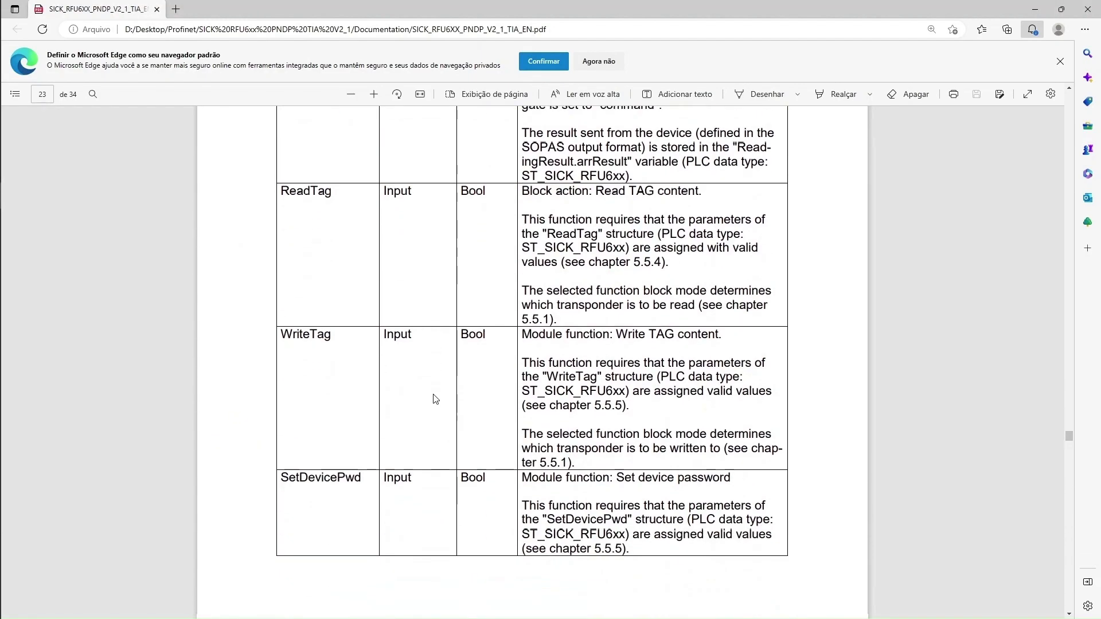
pyautogui.scroll(-10, 436, 399)
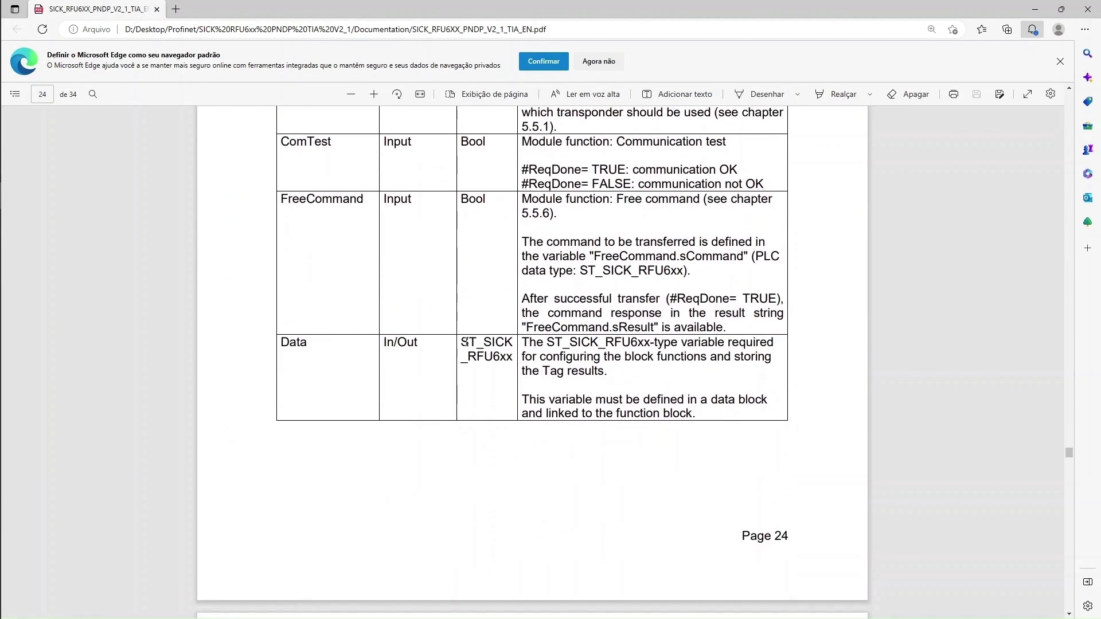
pyautogui.moveTo(462, 343); pyautogui.dragTo(519, 357)
pyautogui.click(643, 358)
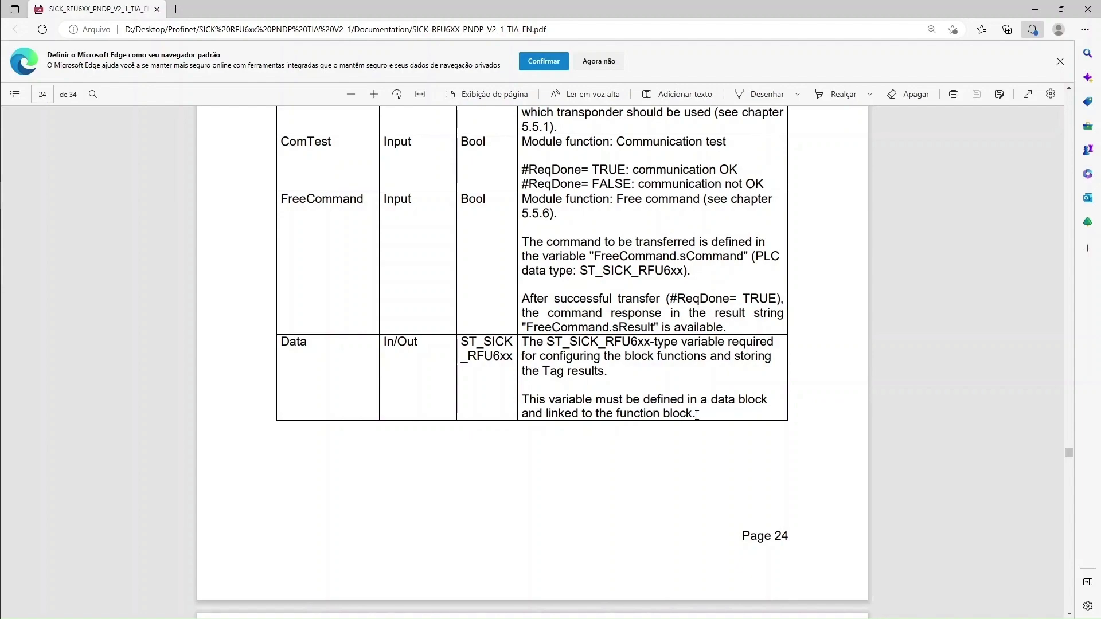
pyautogui.hotkey('alt', 'Tab')
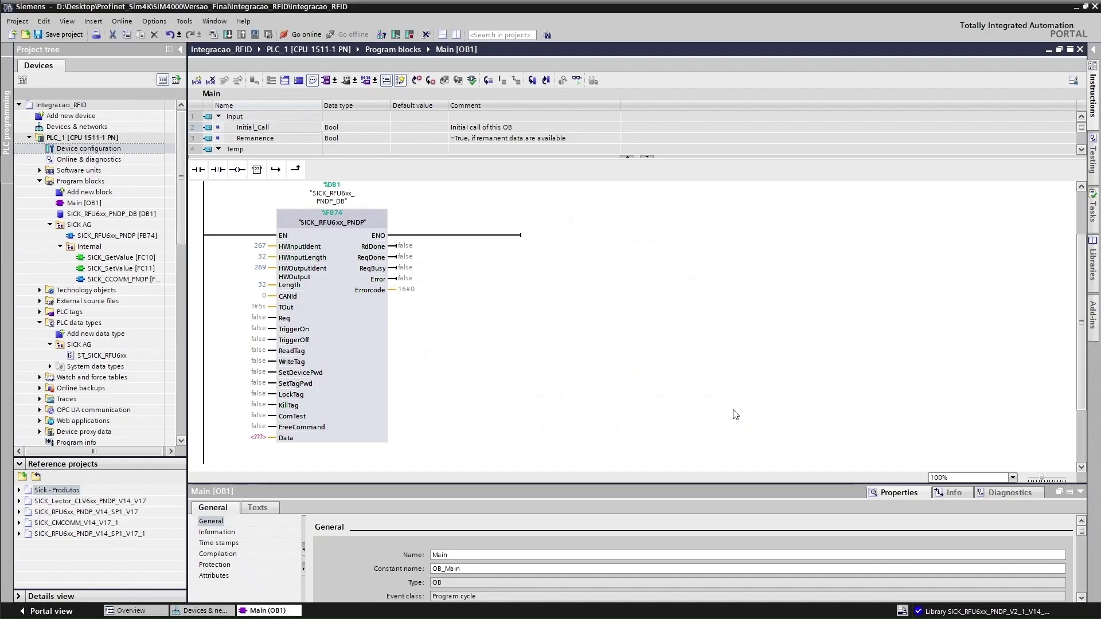
# Start Add new block and choose Data block as the type, glancing at the manual's example
pyautogui.click(136, 293)
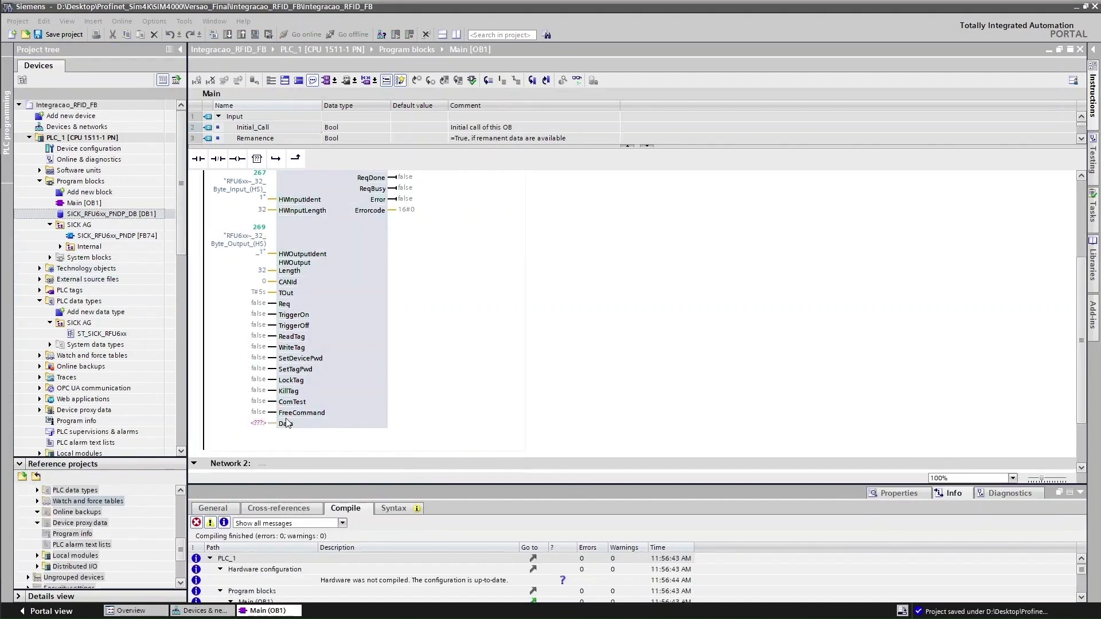
pyautogui.click(80, 189)
pyautogui.doubleClick(80, 190)
pyautogui.click(407, 417)
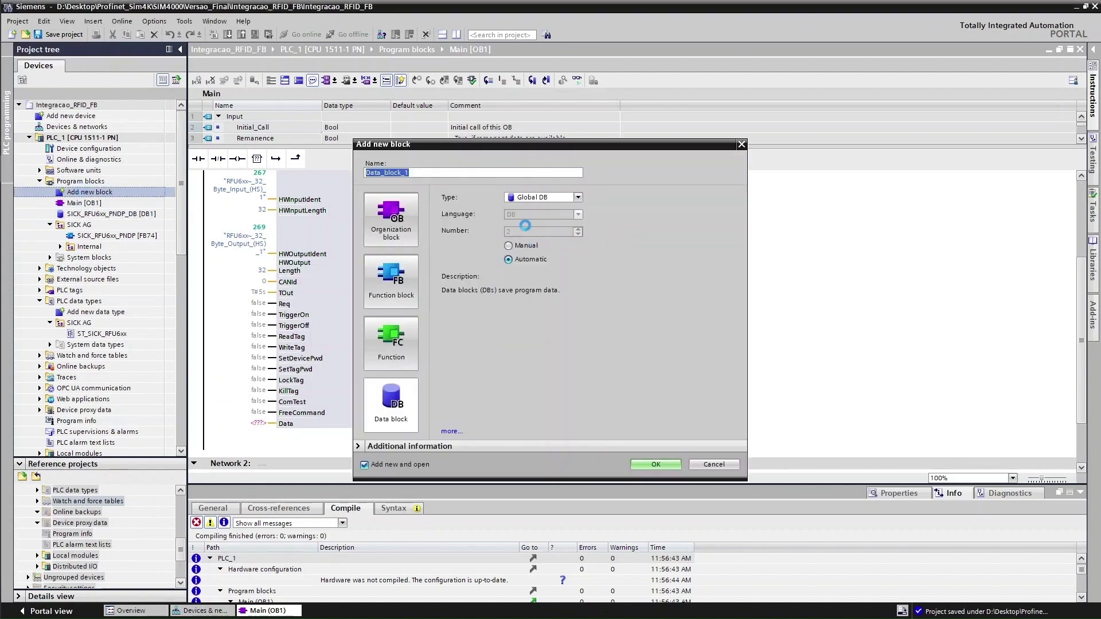
pyautogui.click(392, 415)
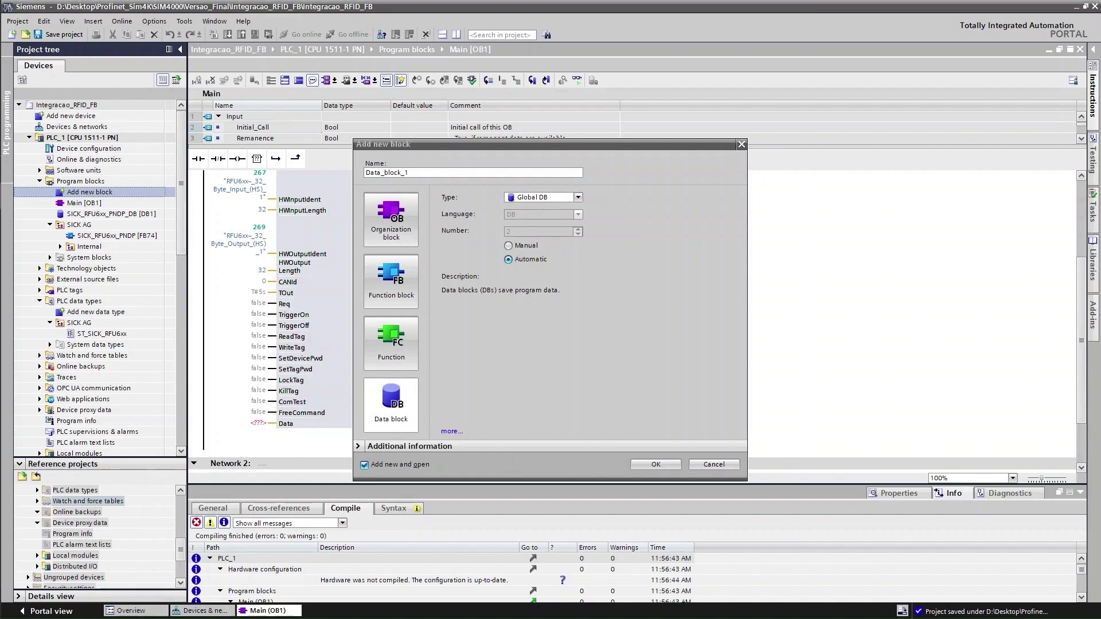
pyautogui.moveTo(826, 618); pyautogui.dragTo(471, 1)
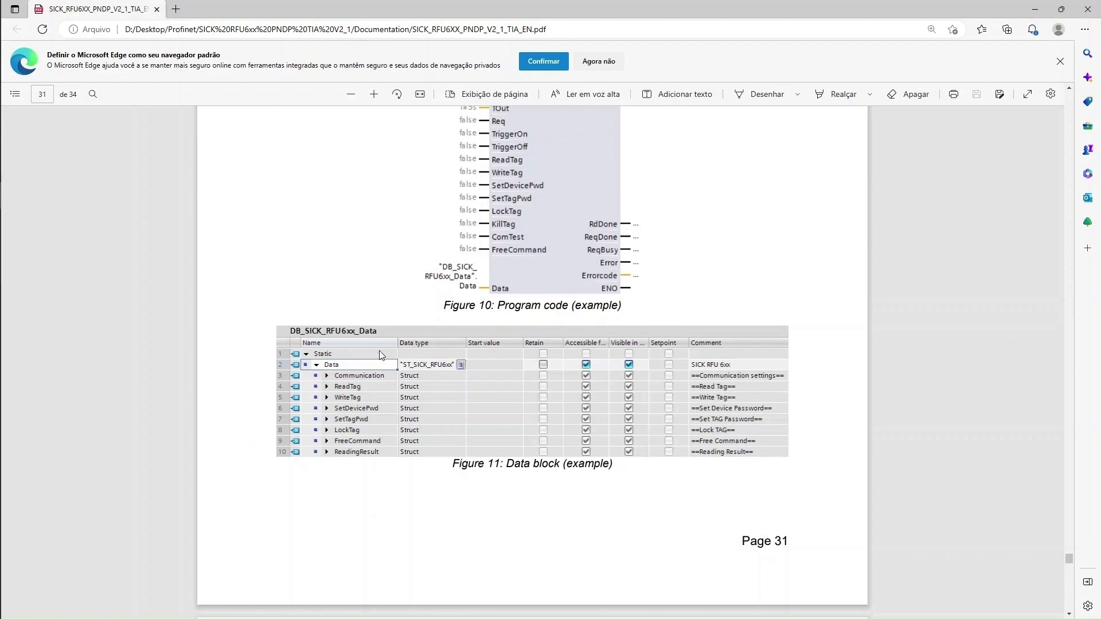
pyautogui.hotkey('alt', 'Tab')
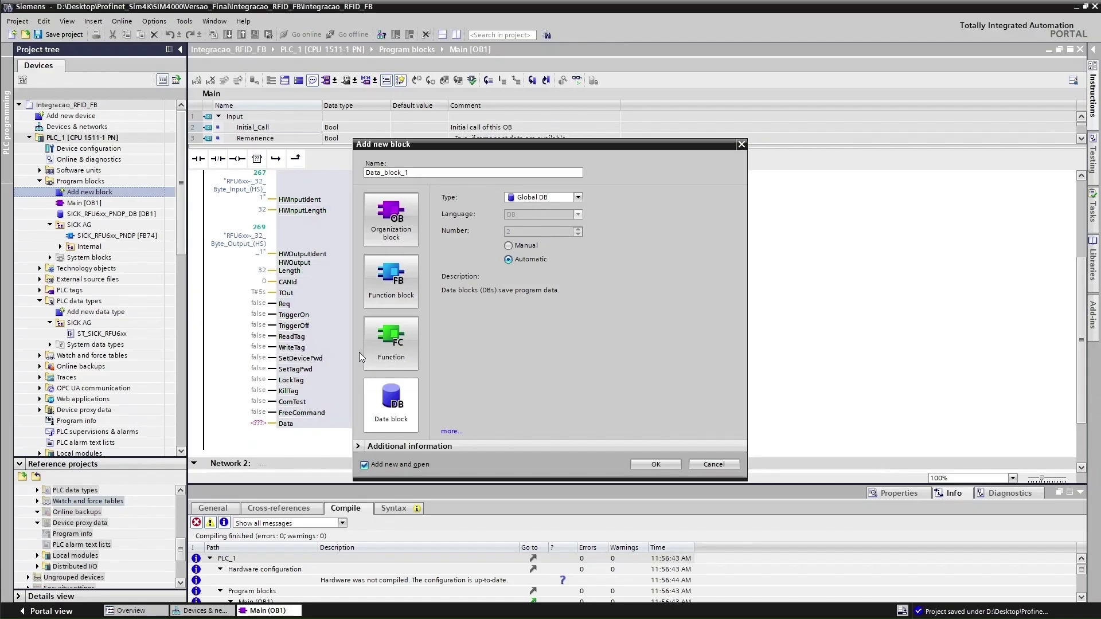
# Name the Global DB DB_SICK_RFU63x_Data following the manual's example and create it
pyautogui.moveTo(427, 172); pyautogui.dragTo(349, 170)
pyautogui.write('D')
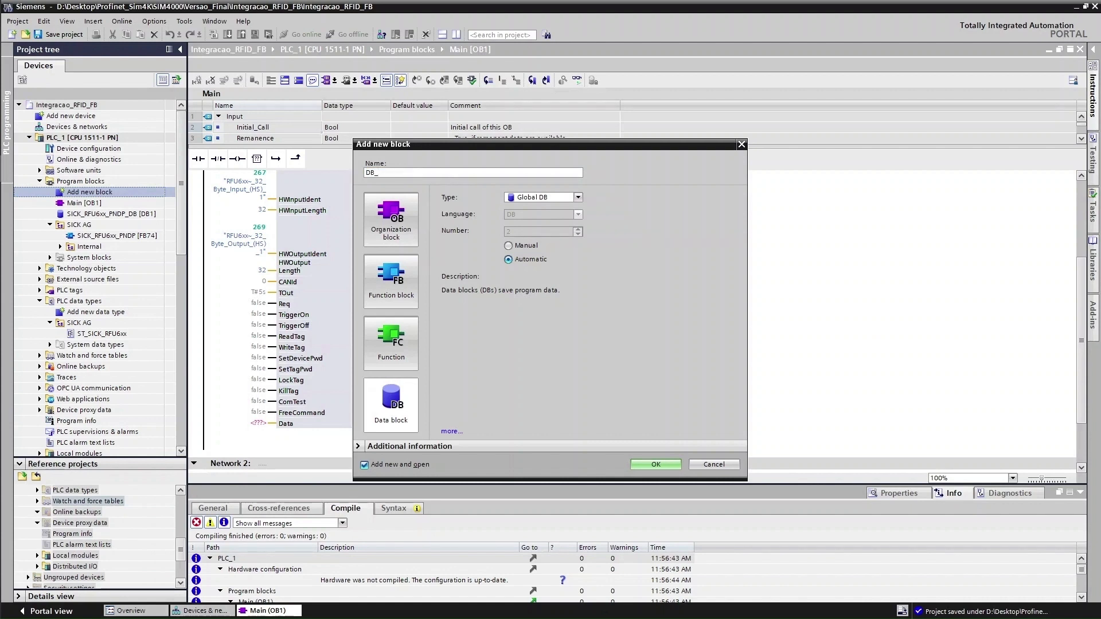
pyautogui.write('B_')
pyautogui.hotkey('alt', 'Tab')
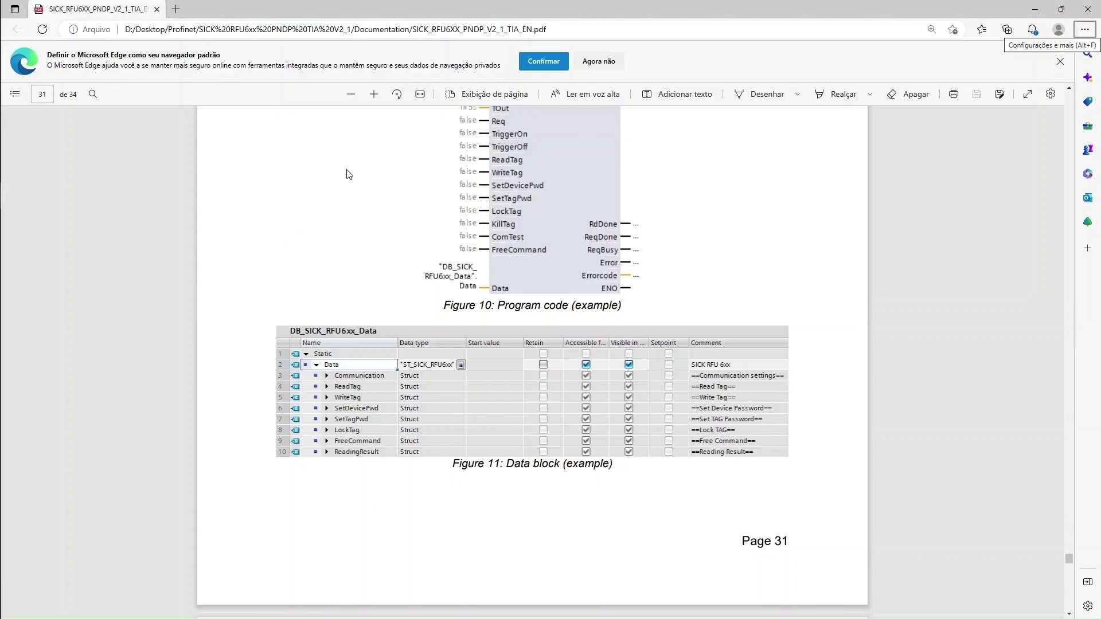
pyautogui.hotkey('alt', 'Tab')
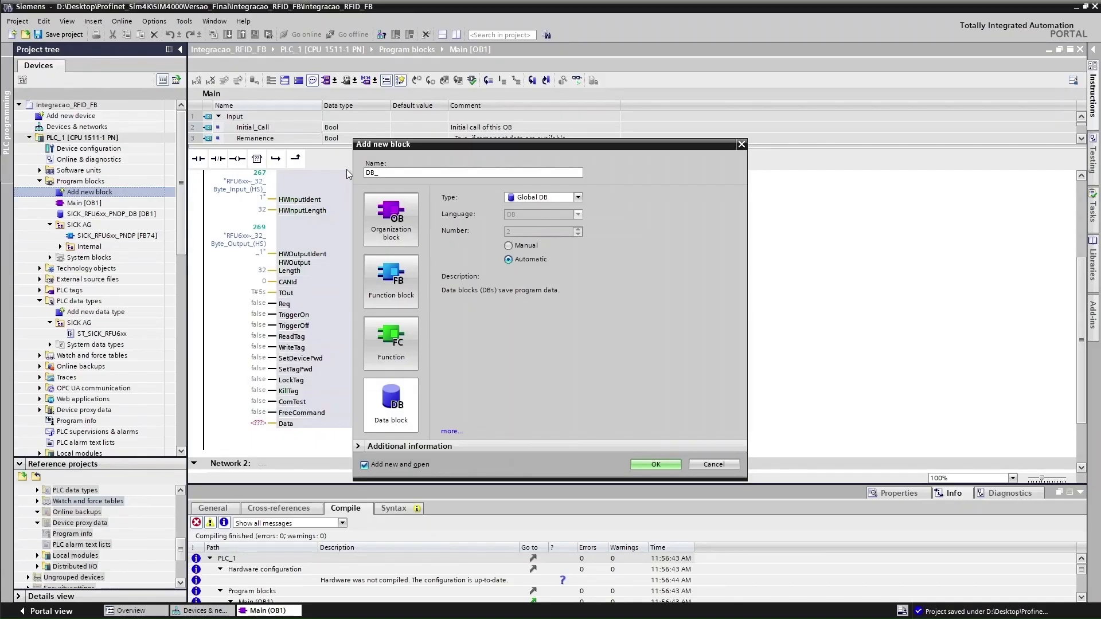
pyautogui.write('SICK_RFU63x_Data')
pyautogui.hotkey('alt', 'Tab')
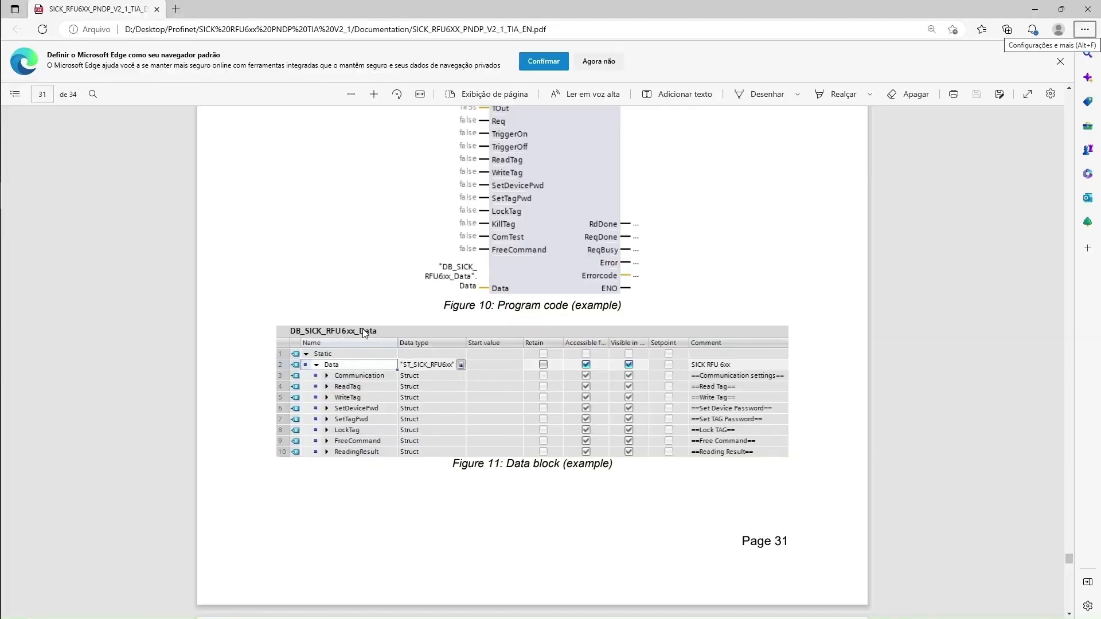
pyautogui.hotkey('alt', 'Tab')
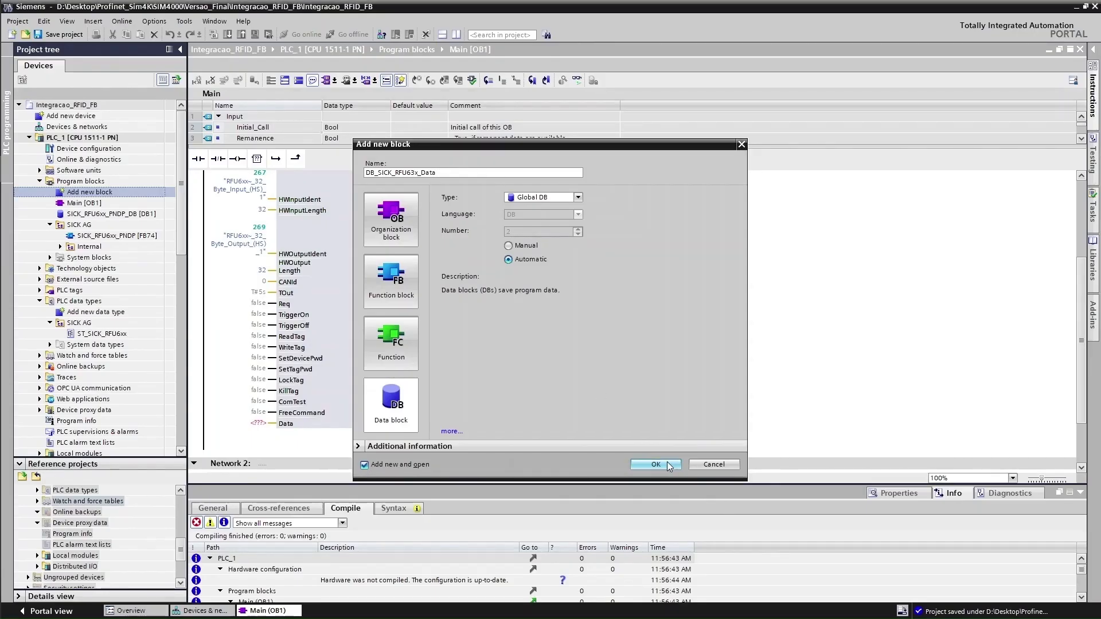
pyautogui.click(666, 462)
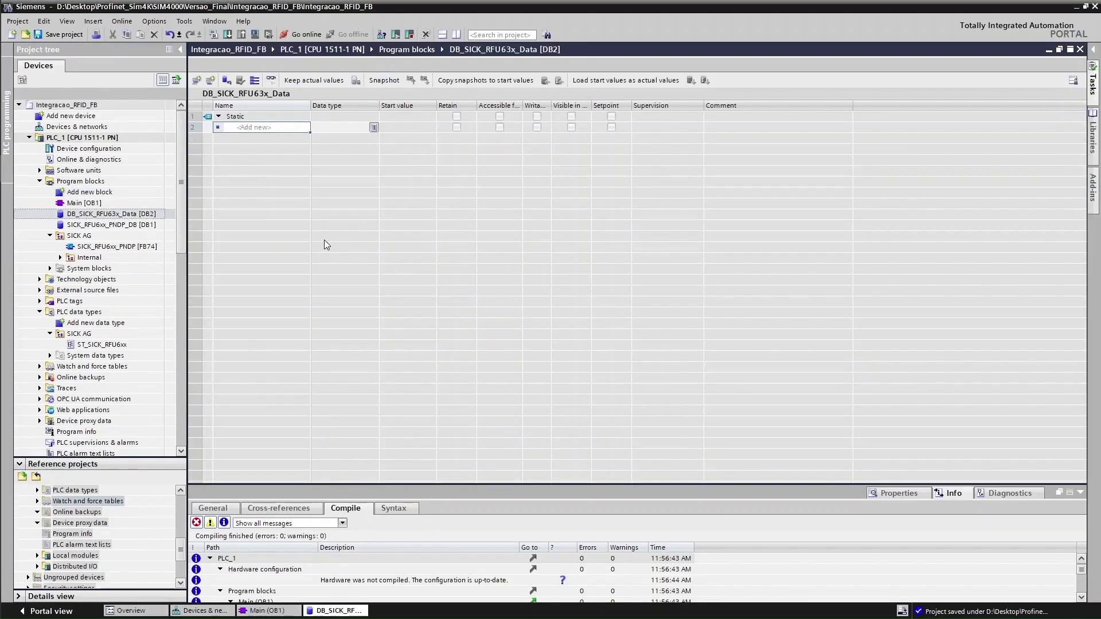
# Add a variable Data of type ST_SICK_RFU6xx to DB_SICK_RFU63x_Data
pyautogui.click(285, 132)
pyautogui.write('dat')
pyautogui.press('BackSpace')
pyautogui.press('BackSpace')
pyautogui.press('Return')
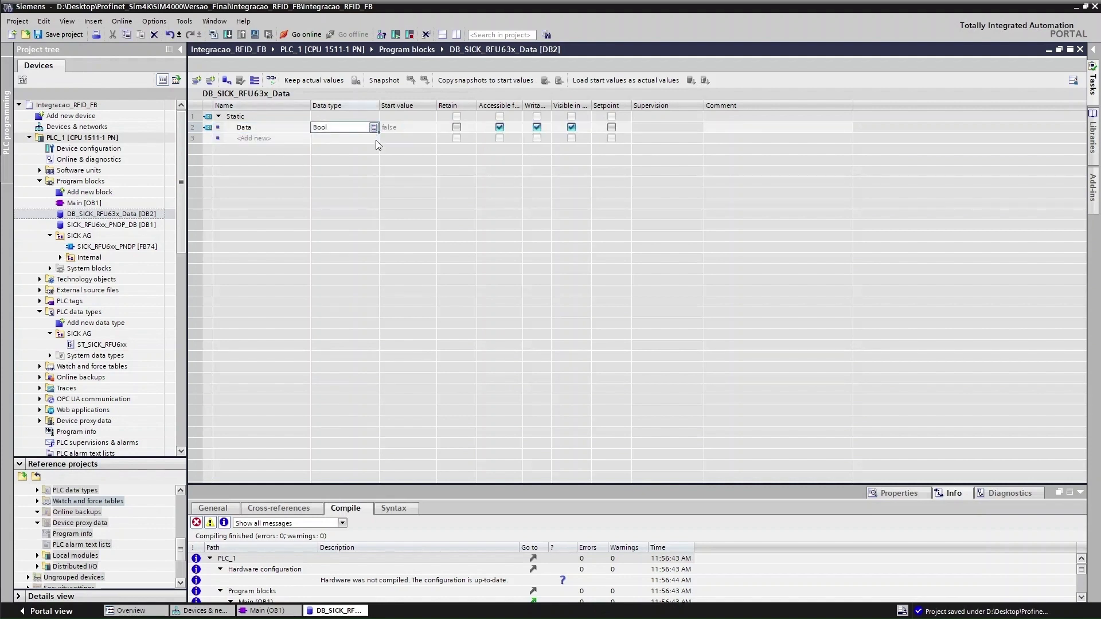
pyautogui.click(374, 127)
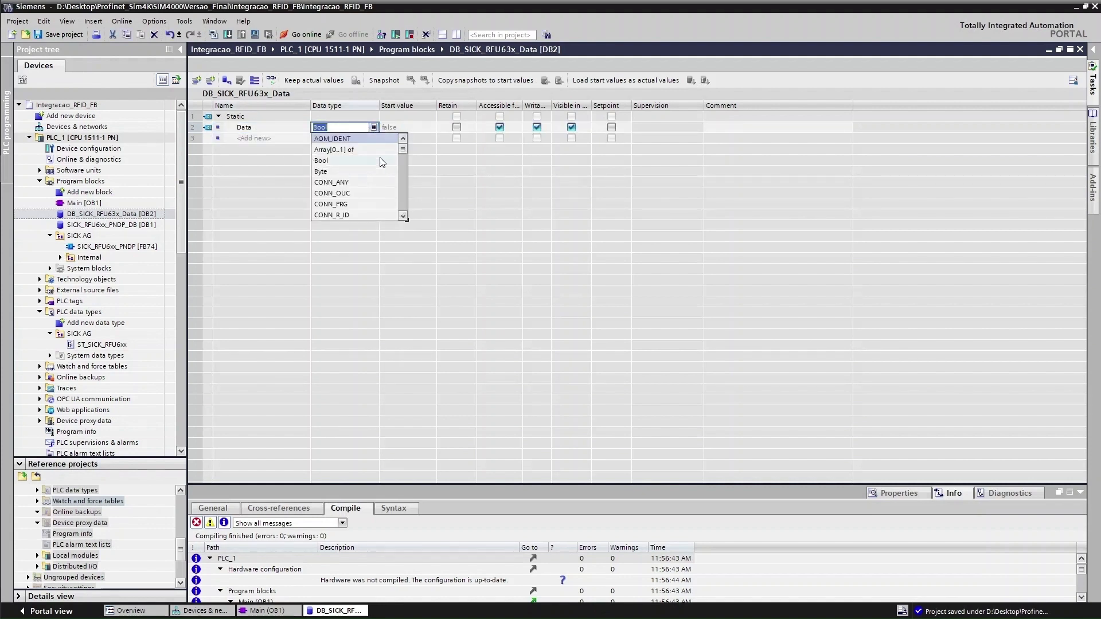
pyautogui.moveTo(401, 148); pyautogui.dragTo(362, 219)
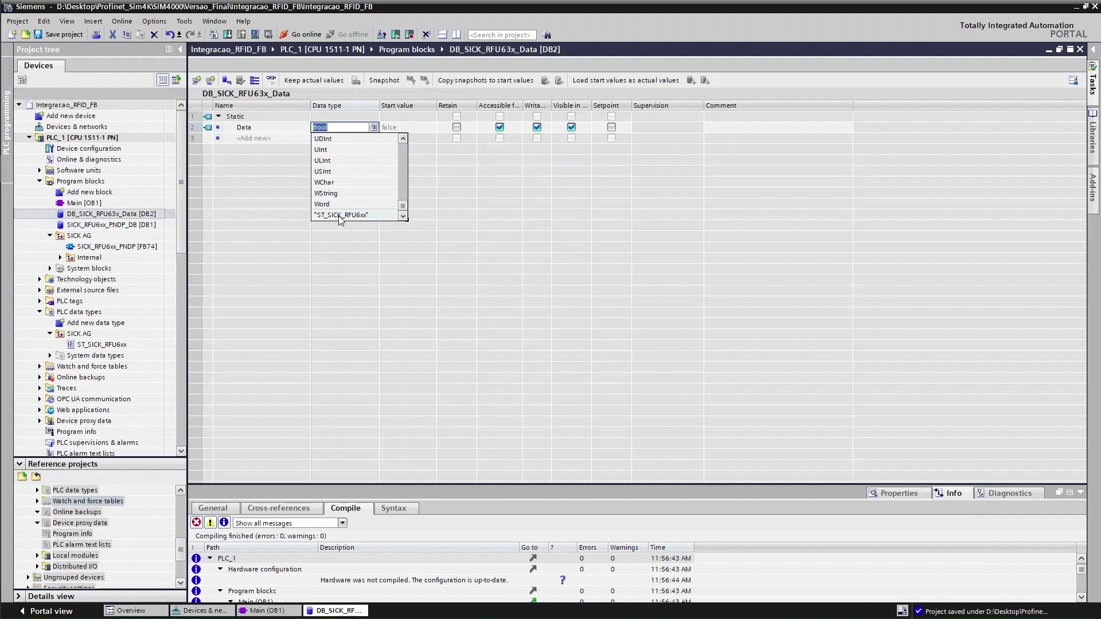
pyautogui.click(341, 215)
pyautogui.press('Return')
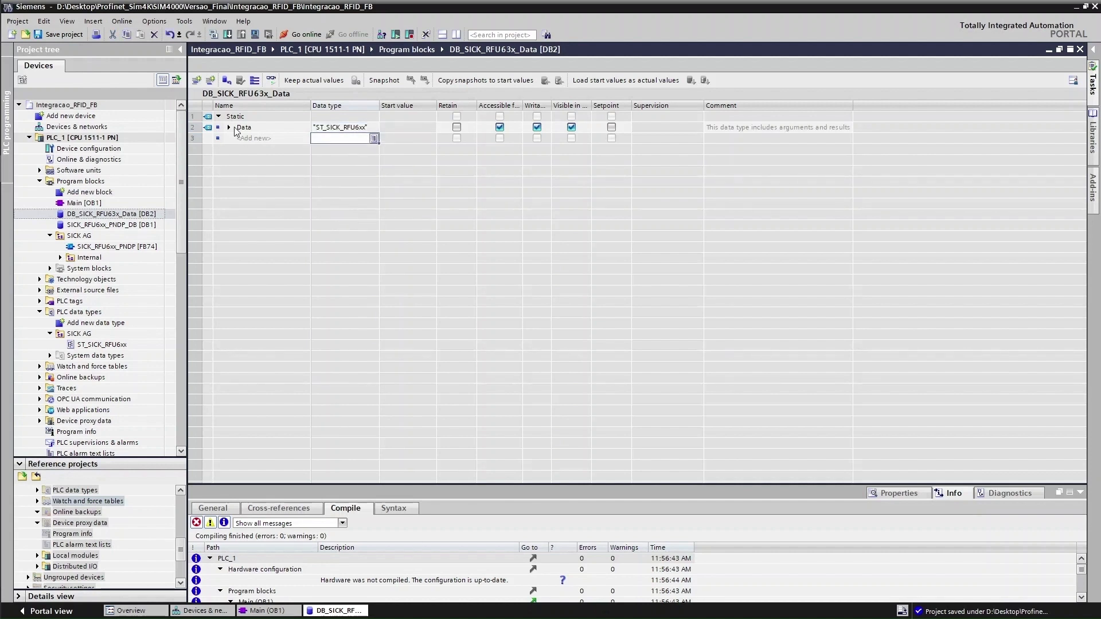
pyautogui.click(229, 127)
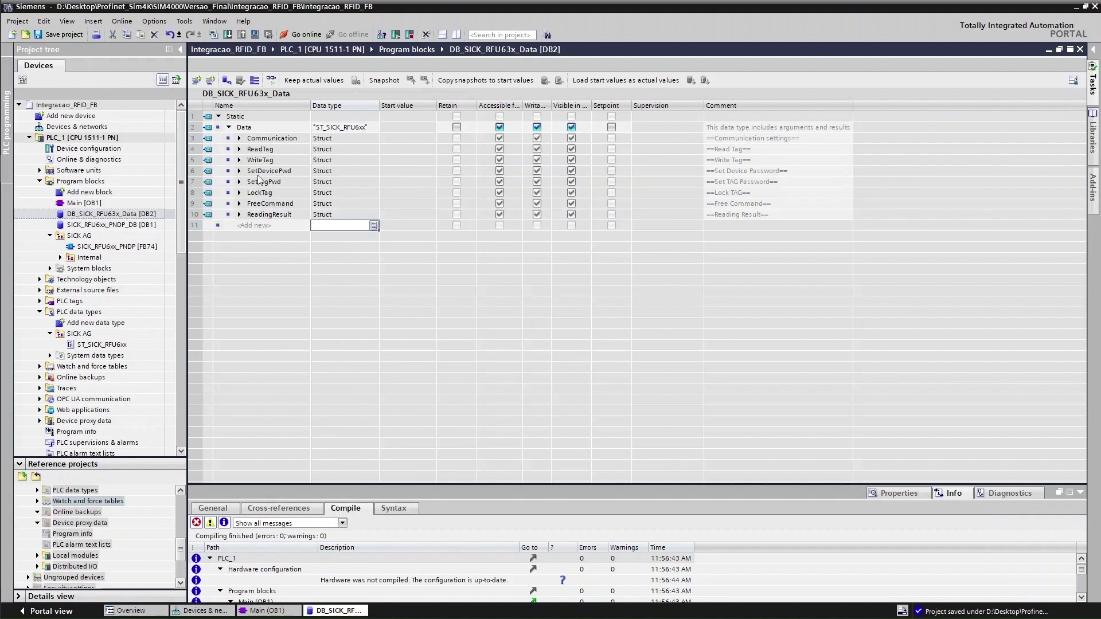
pyautogui.hotkey('alt', 'Tab')
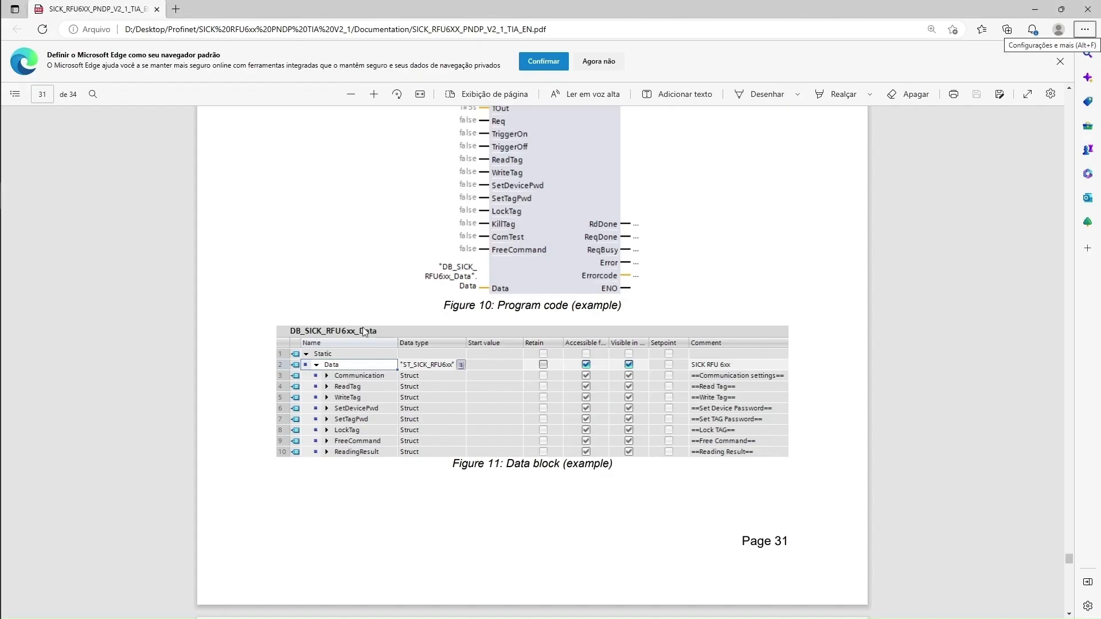
pyautogui.hotkey('alt', 'Tab')
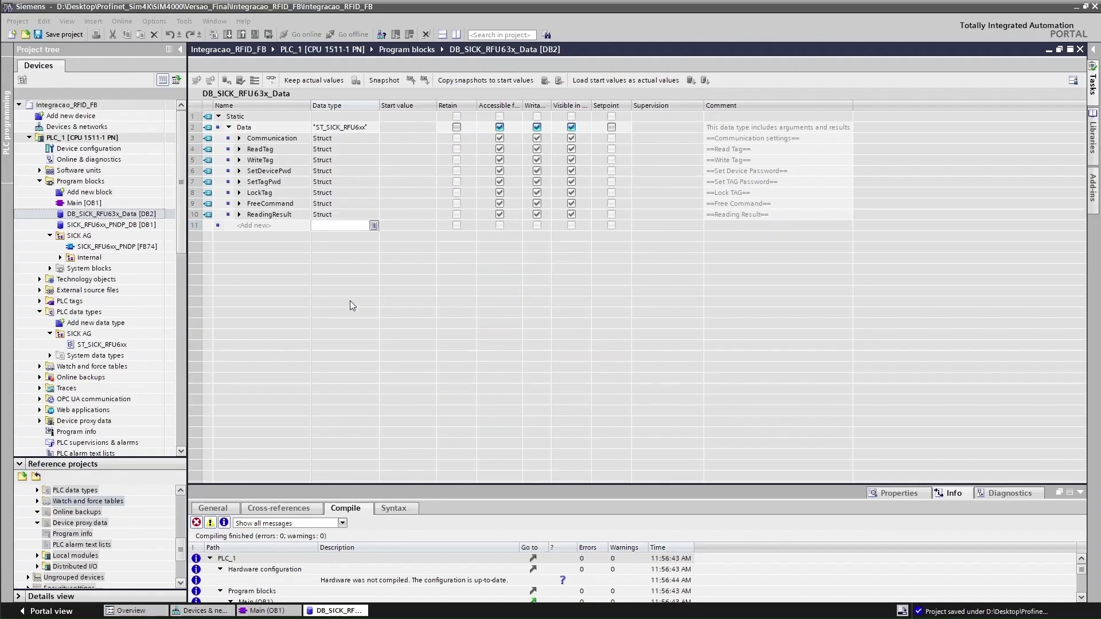
# In Main [OB1], wire the RFU6xx block's Data input to "DB_SICK_RFU63x_Data".Data
pyautogui.doubleClick(84, 203)
pyautogui.doubleClick(257, 424)
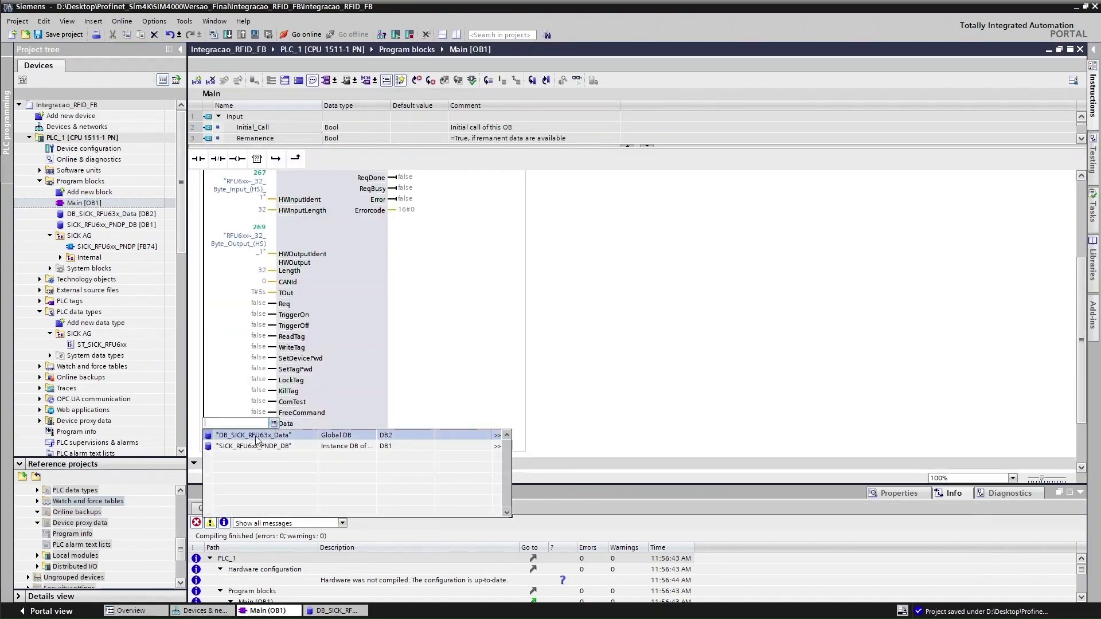
pyautogui.click(291, 435)
pyautogui.click(224, 441)
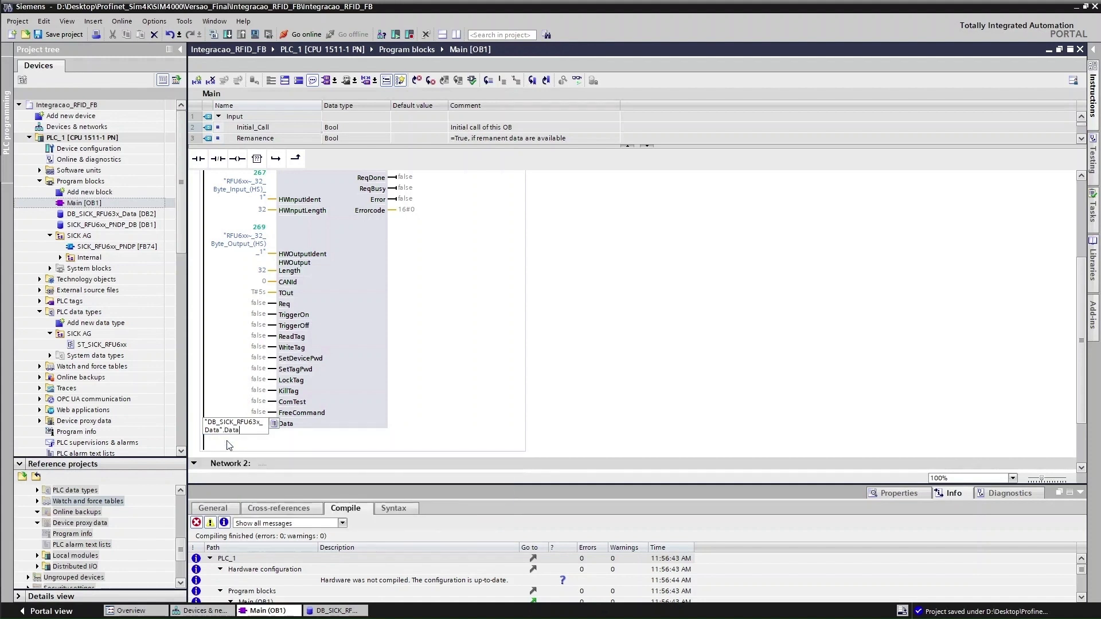
pyautogui.press('Return')
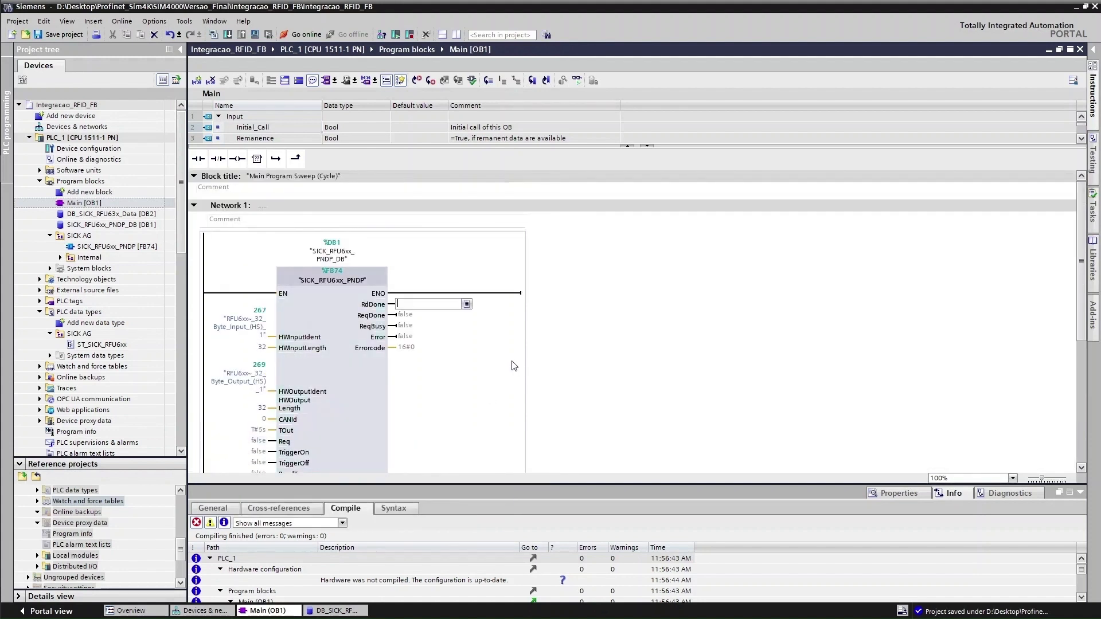
pyautogui.scroll(-2, 555, 341)
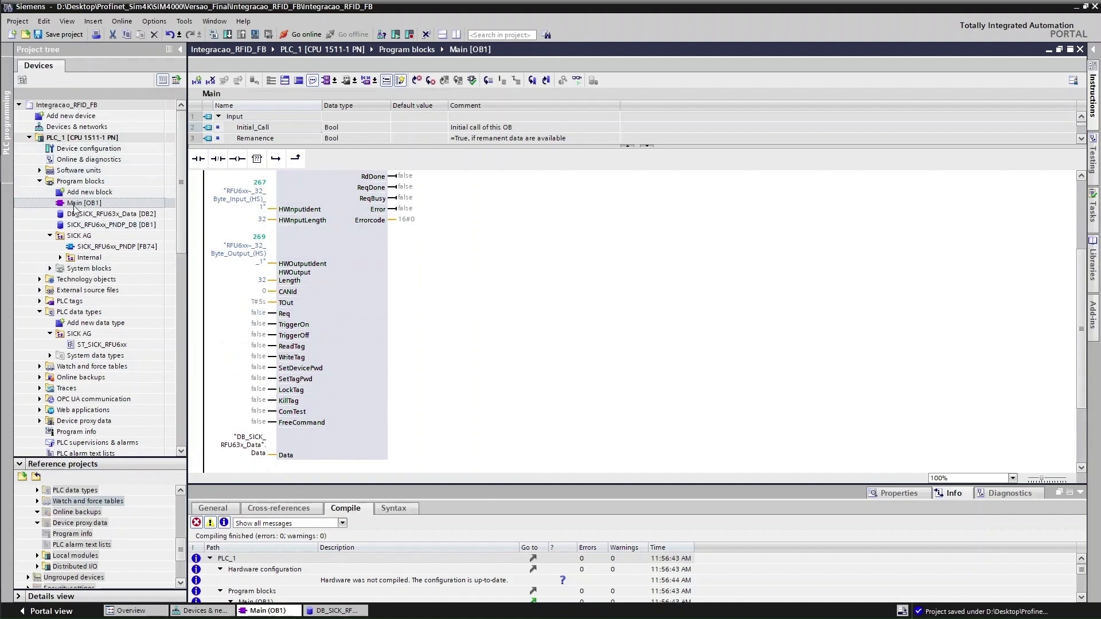
# Download hardware and software changes to PLC_1 with data blocks set to Re-initialize, then finish
pyautogui.rightClick(80, 138)
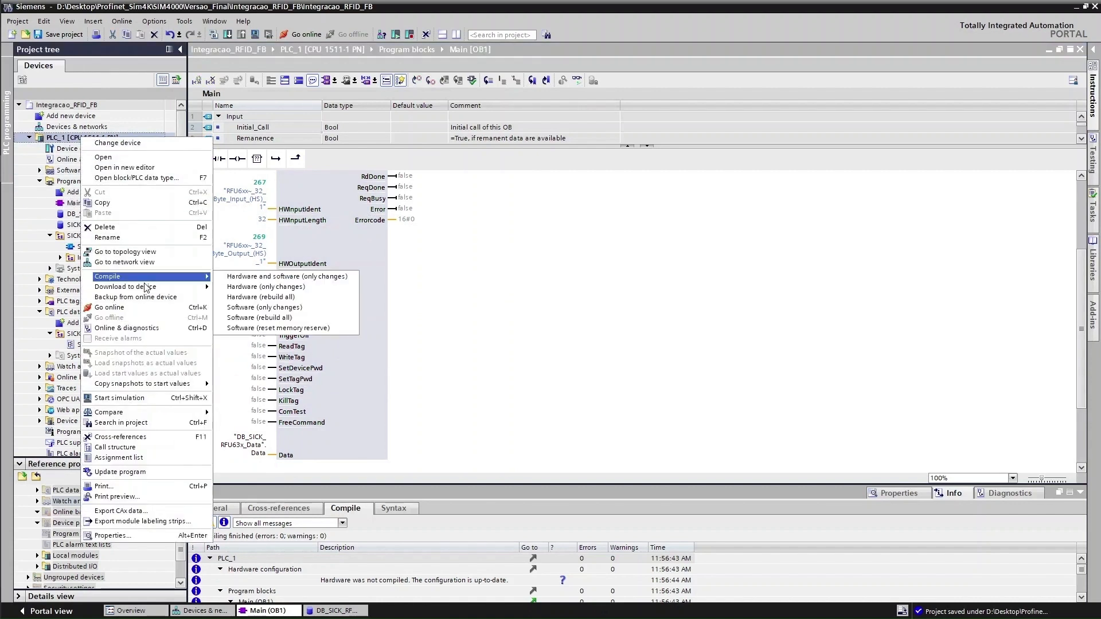
pyautogui.moveTo(148, 293)
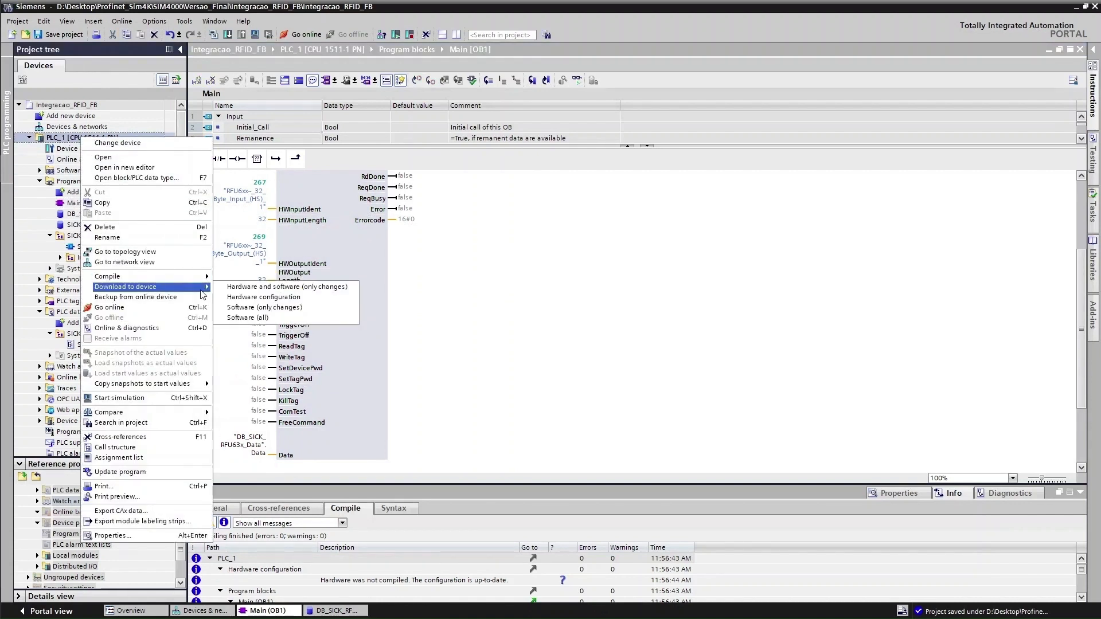
pyautogui.click(272, 290)
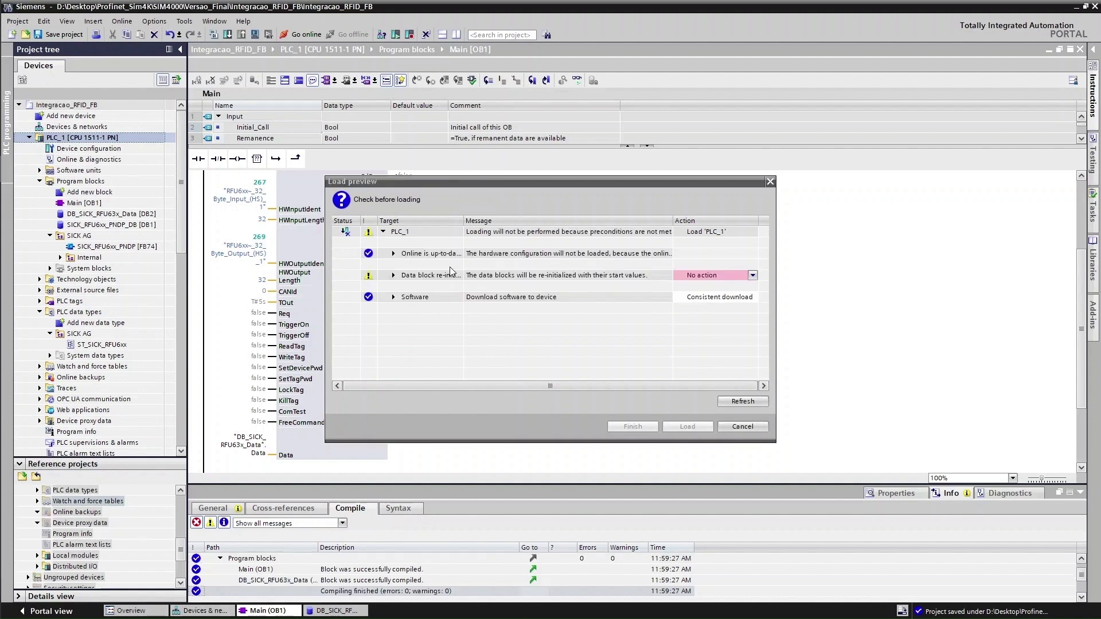
pyautogui.click(753, 275)
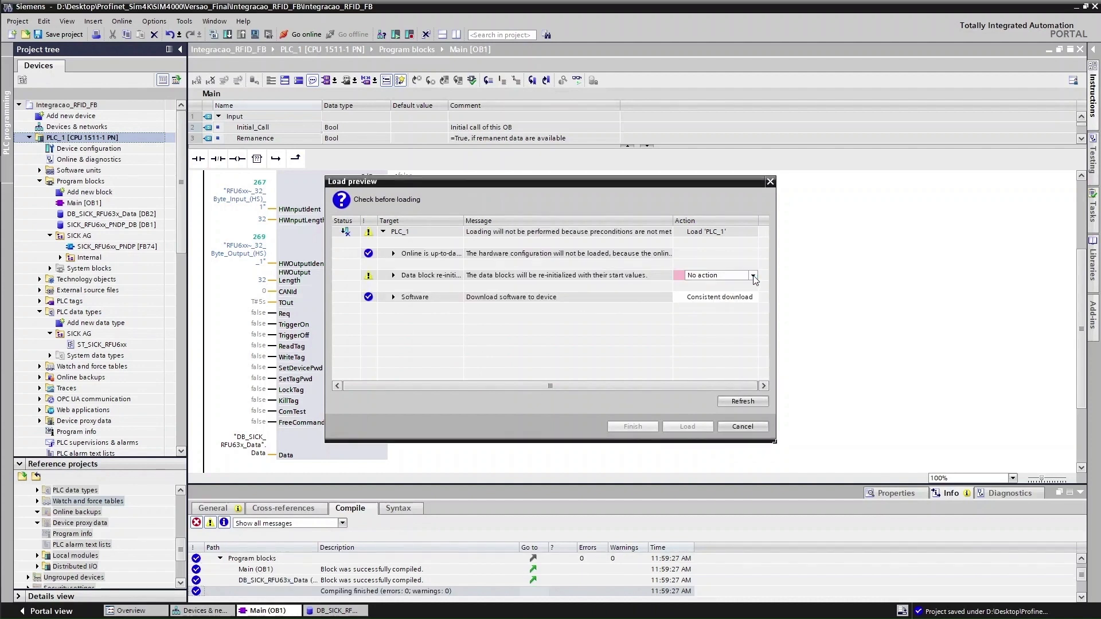
pyautogui.click(753, 276)
pyautogui.click(719, 286)
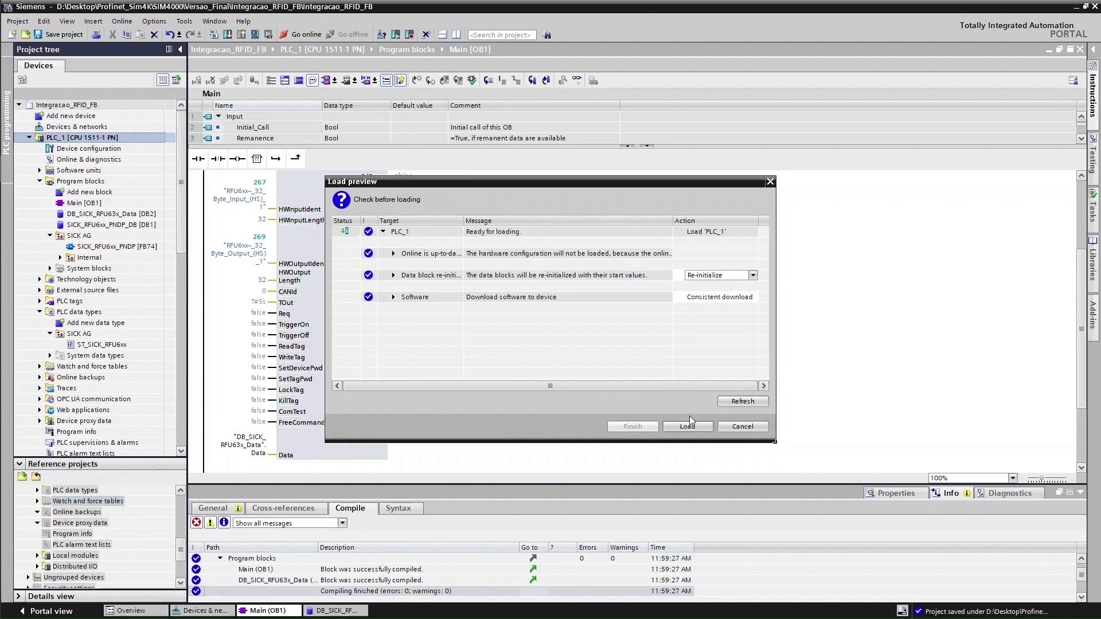
pyautogui.click(687, 426)
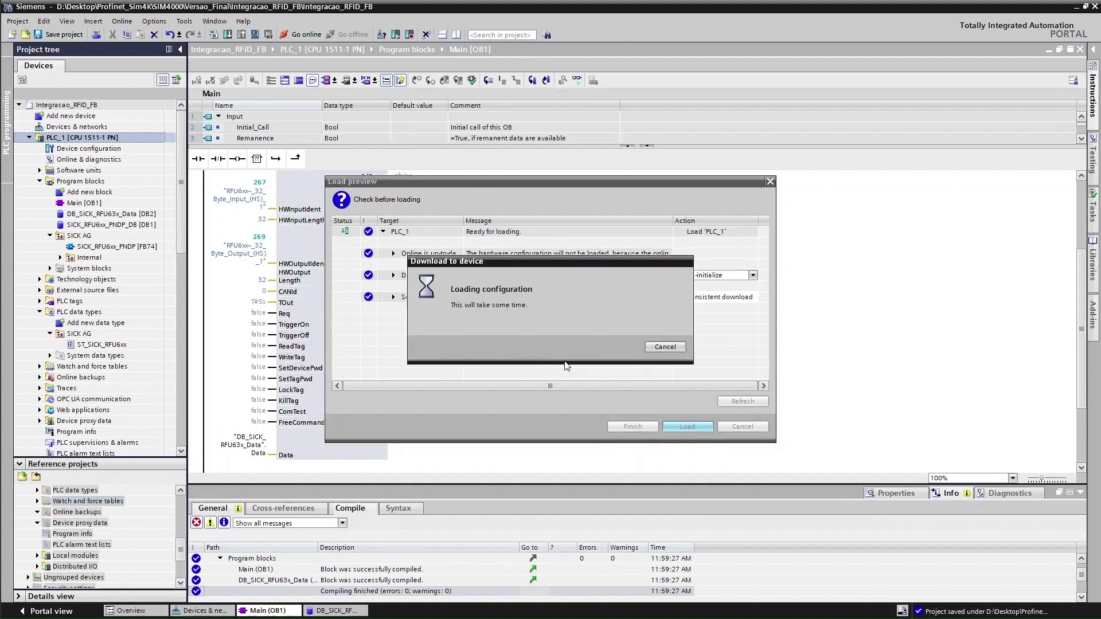
pyautogui.click(639, 426)
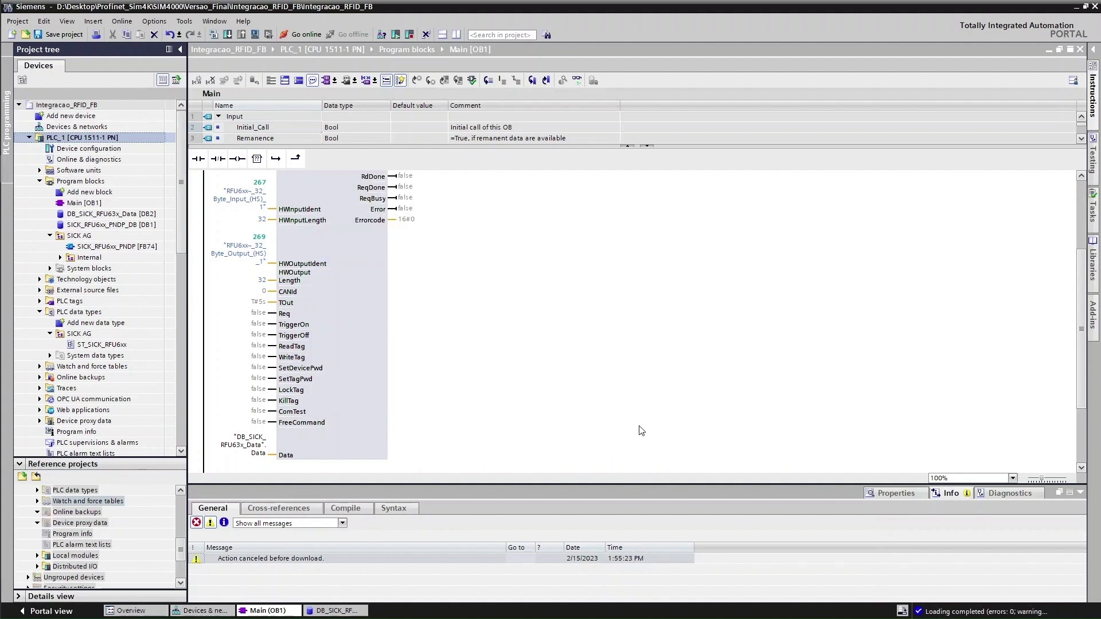
# Go online with PLC_1, then go offline again
pyautogui.click(298, 31)
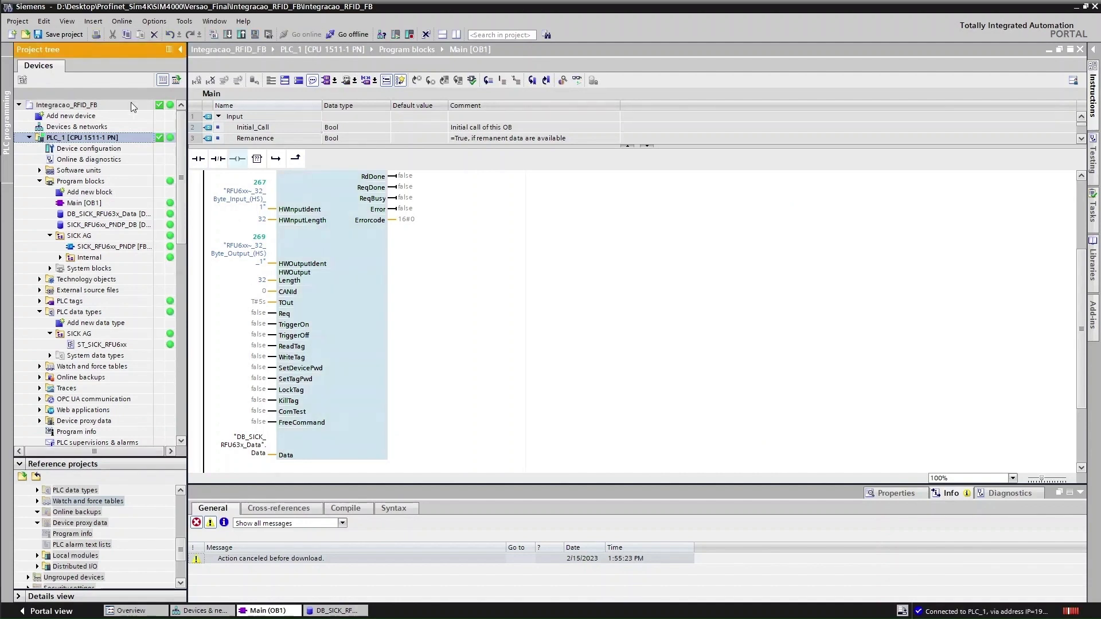
pyautogui.scroll(-4, 113, 317)
pyautogui.scroll(4, 112, 315)
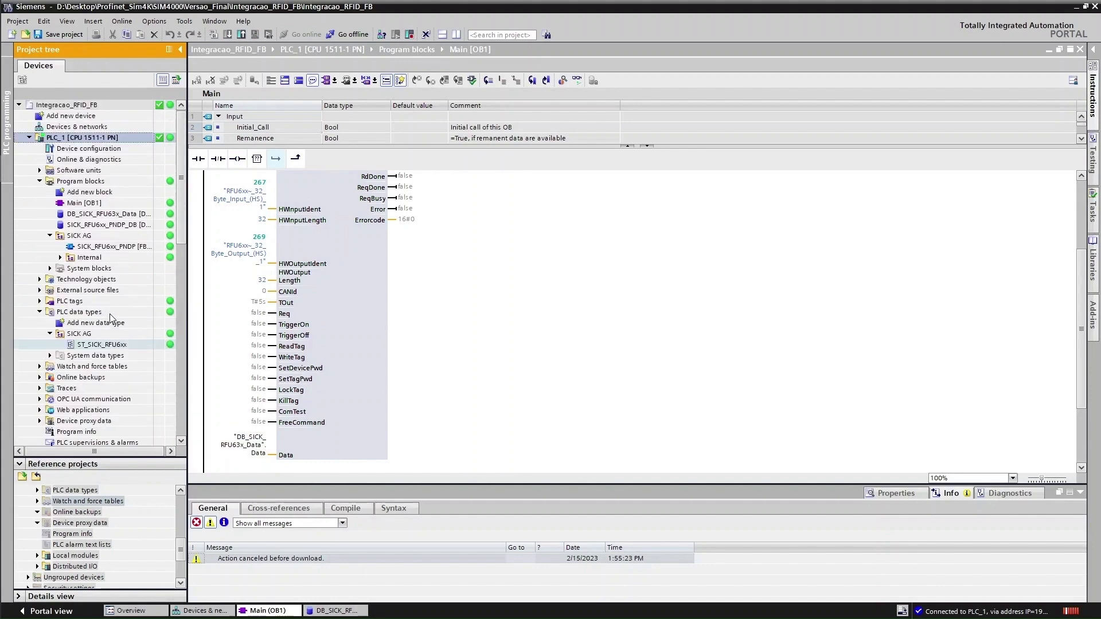
pyautogui.click(348, 34)
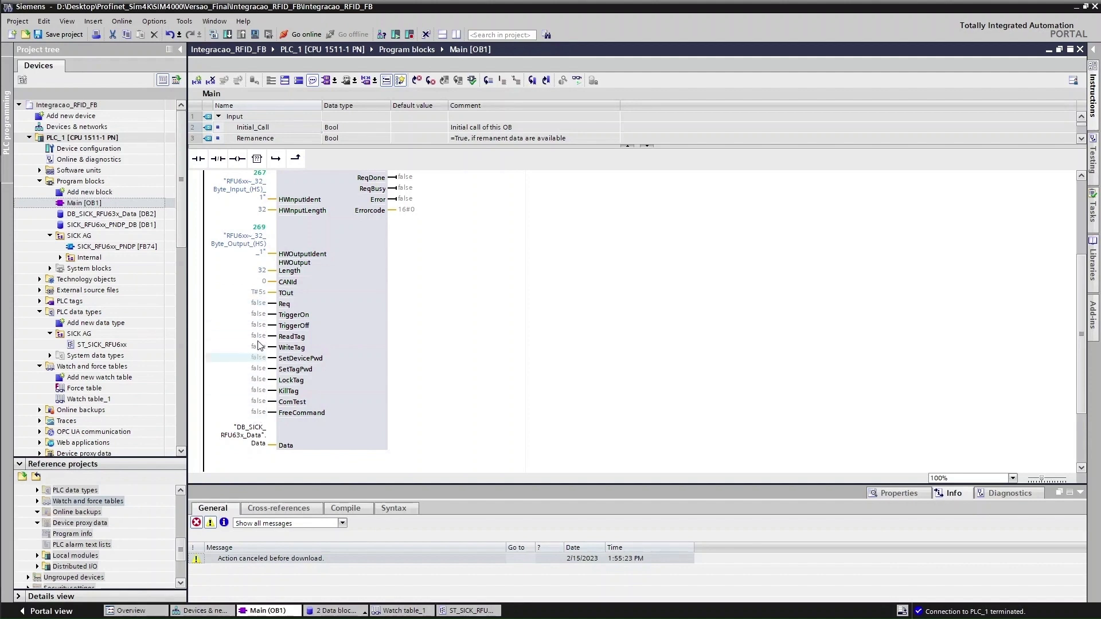
# Delete Watch table_1 from the project tree and confirm
pyautogui.moveTo(260, 310)
pyautogui.rightClick(85, 399)
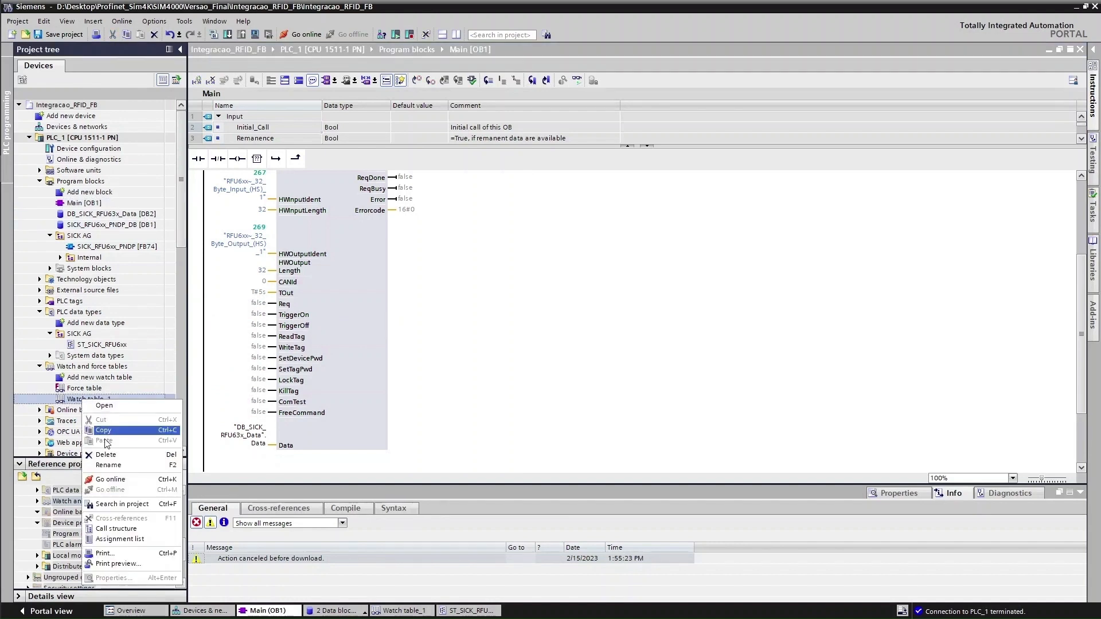
pyautogui.click(123, 456)
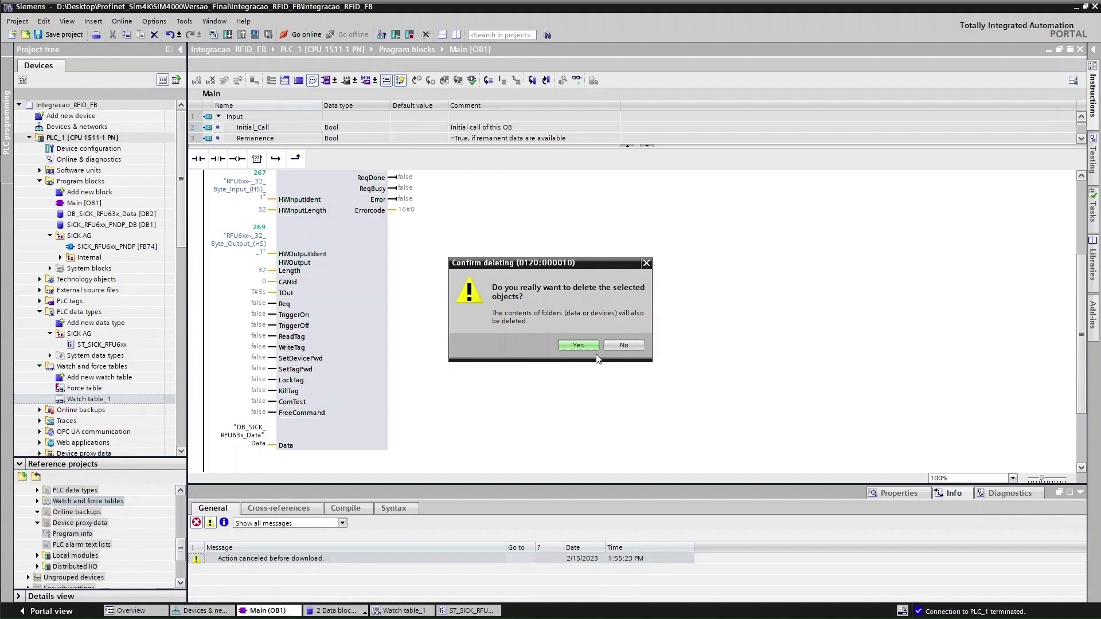
pyautogui.click(578, 345)
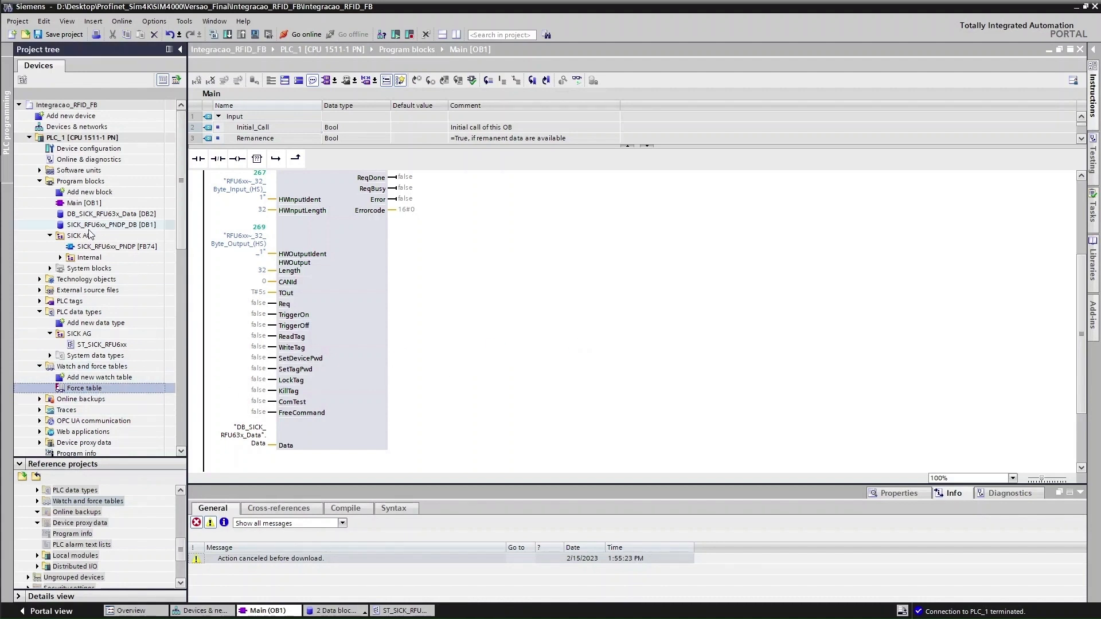
# Open DB_SICK_RFU63x_Data and add a ControlBits variable of type Struct
pyautogui.doubleClick(111, 214)
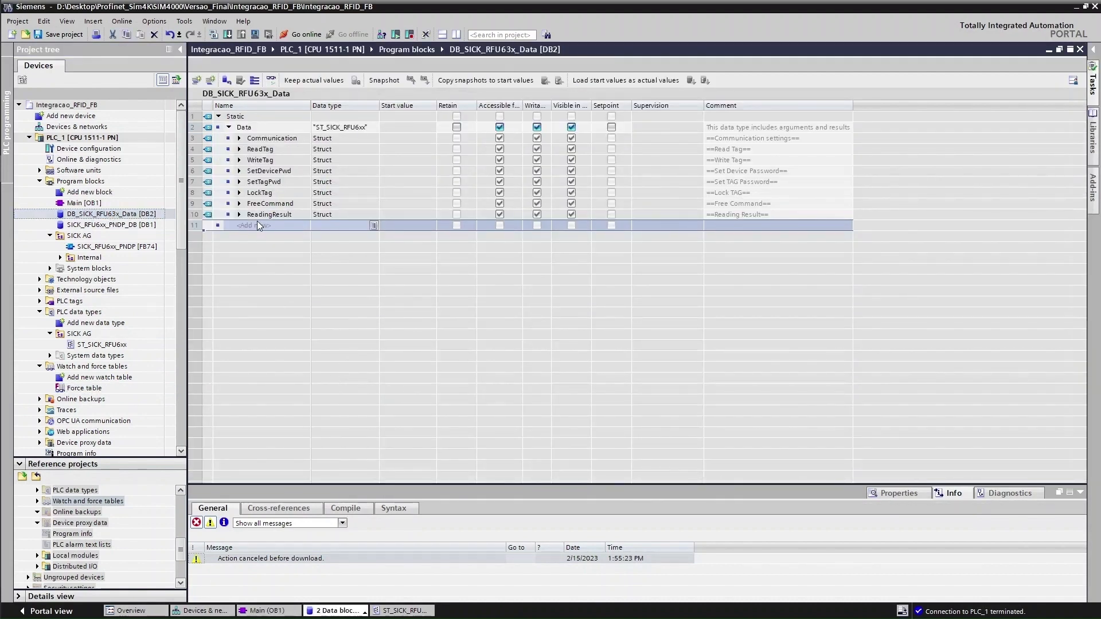
pyautogui.click(257, 225)
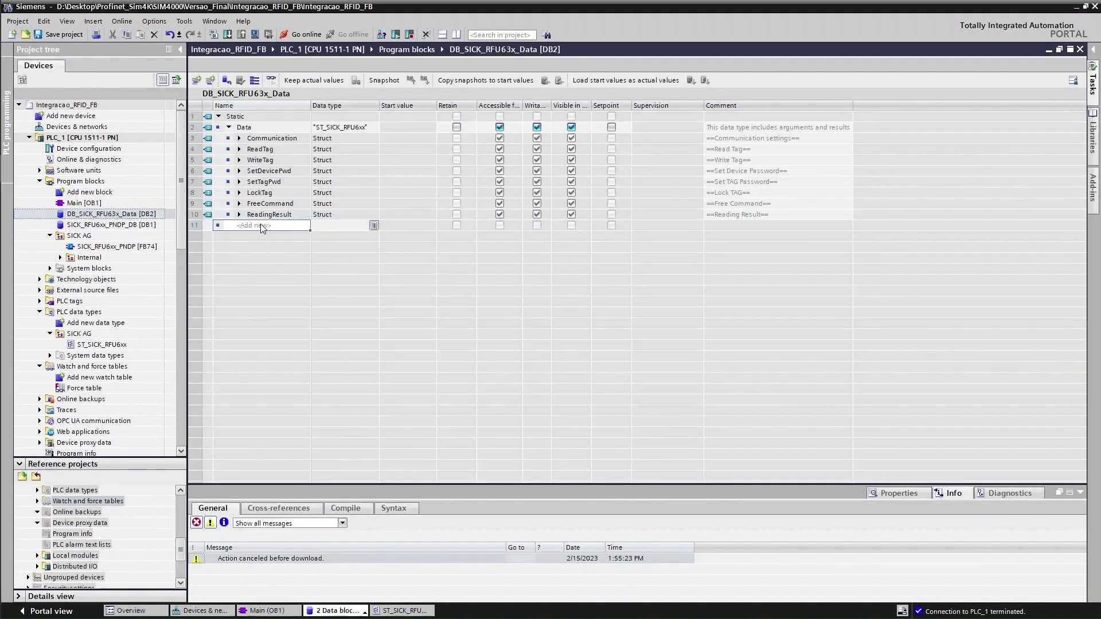
pyautogui.click(261, 225)
pyautogui.press('Return')
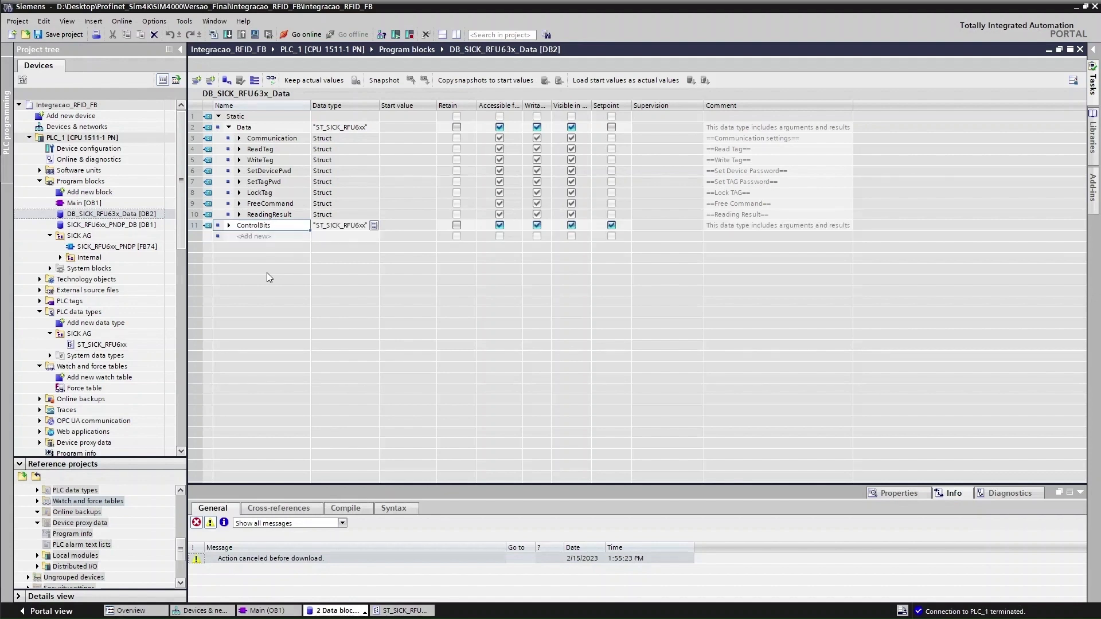
pyautogui.click(339, 227)
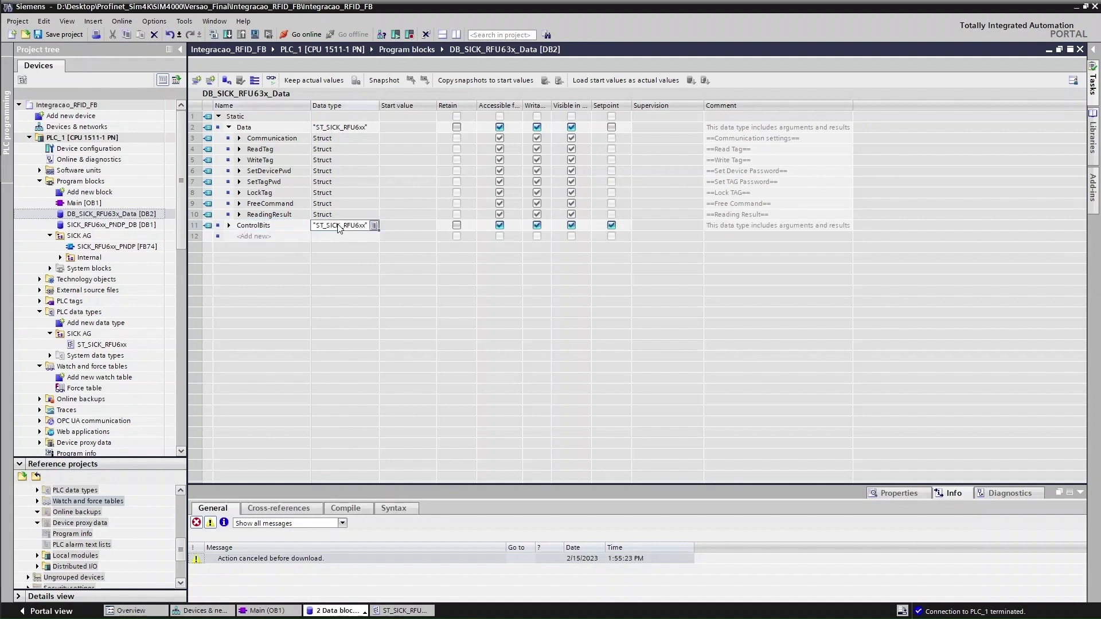
pyautogui.write('S')
pyautogui.press('Down')
pyautogui.press('Down')
pyautogui.press('Down')
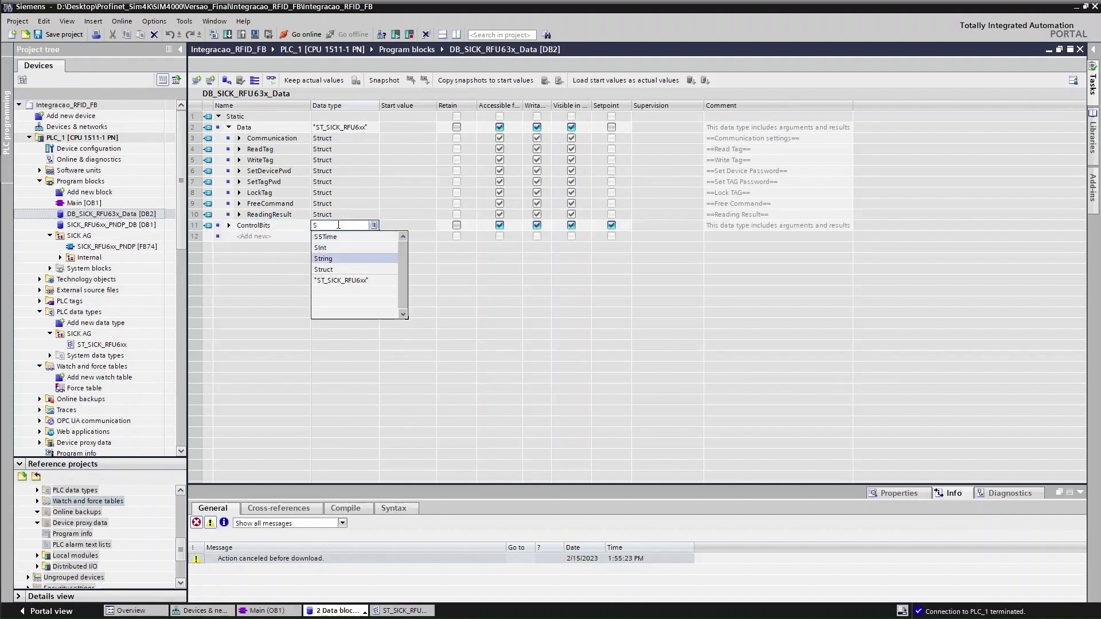
pyautogui.press('Return')
pyautogui.press('Return')
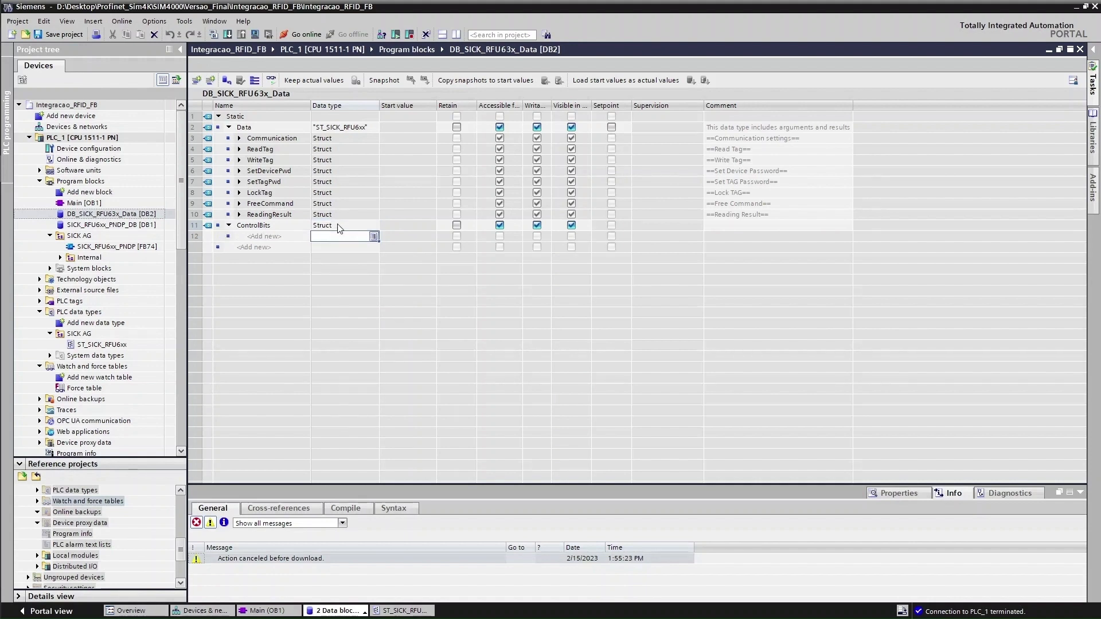
pyautogui.click(278, 238)
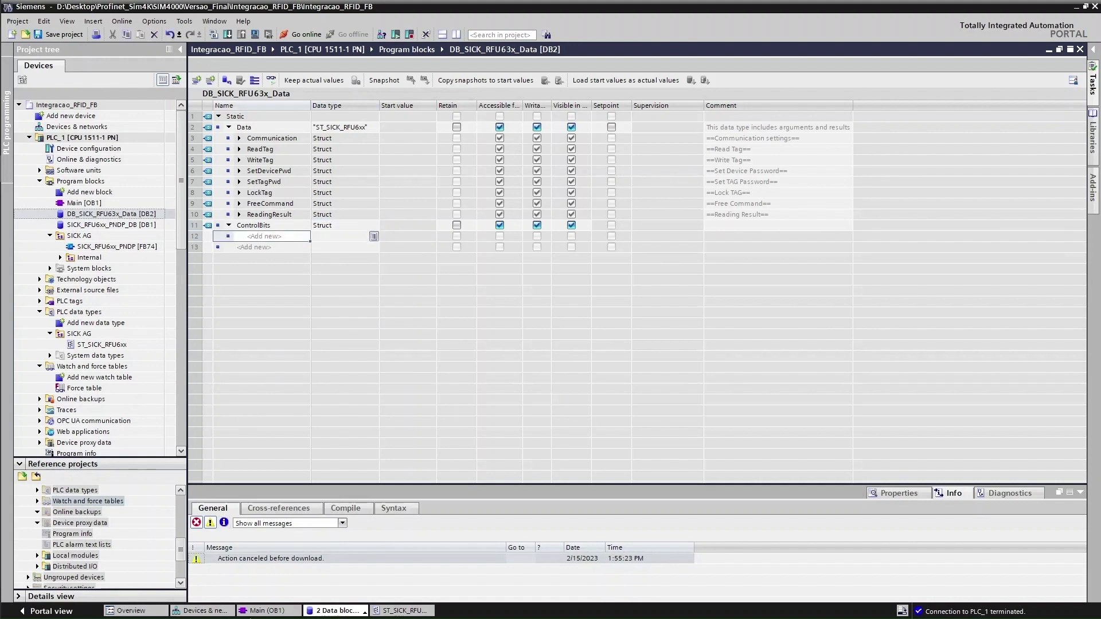
# Check the RFU6xx block call in Main and the ST_SICK_RFU6xx type, then return to the data block
pyautogui.click(259, 612)
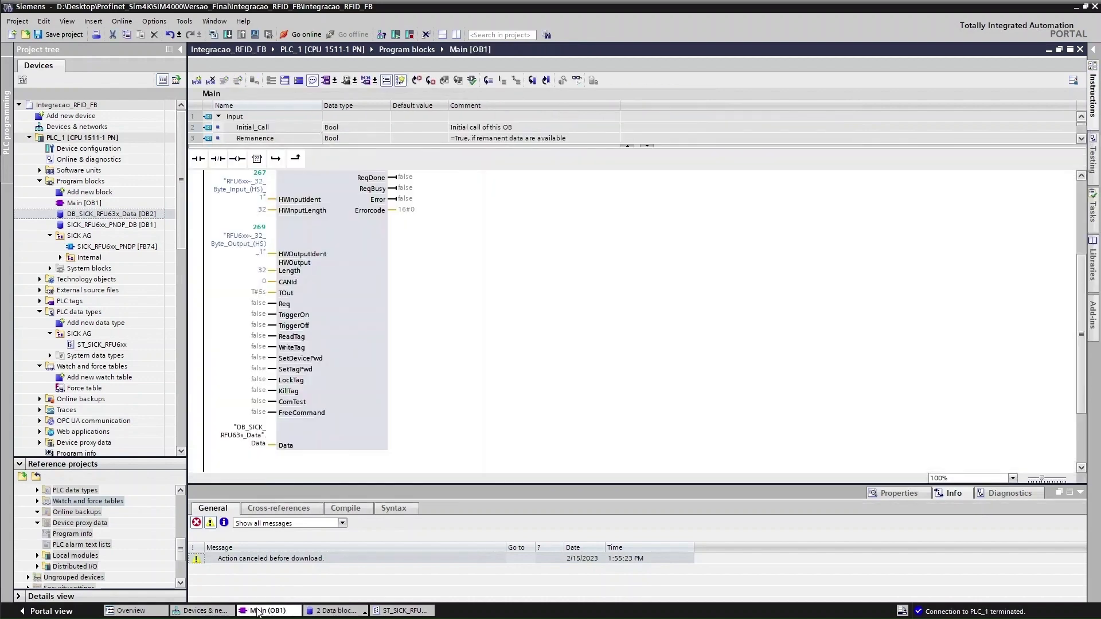
pyautogui.click(294, 316)
pyautogui.click(408, 612)
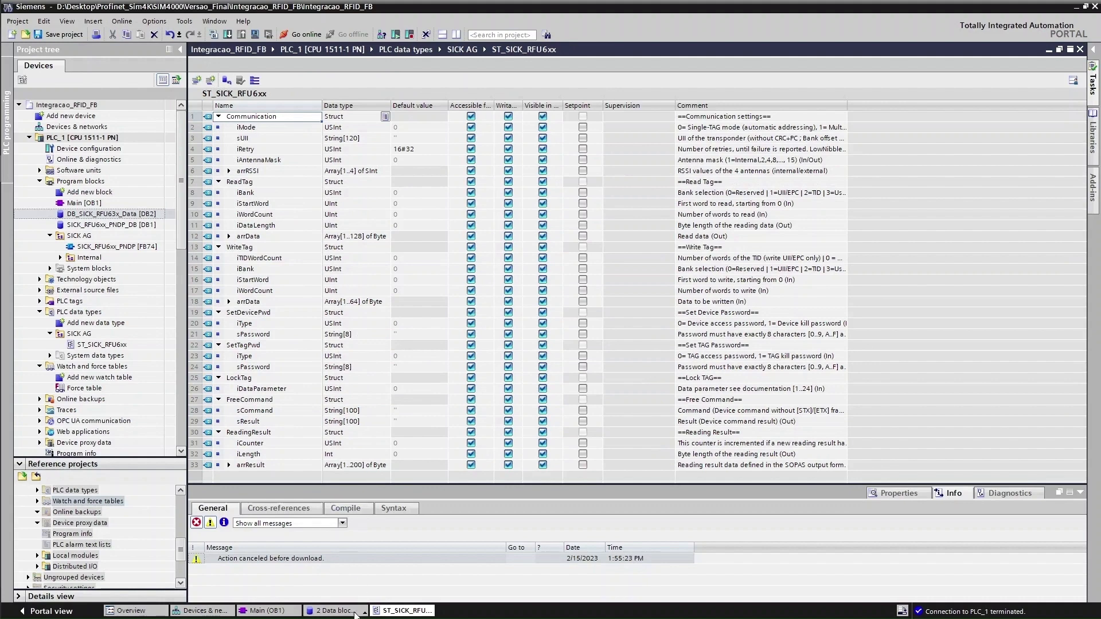
pyautogui.click(355, 612)
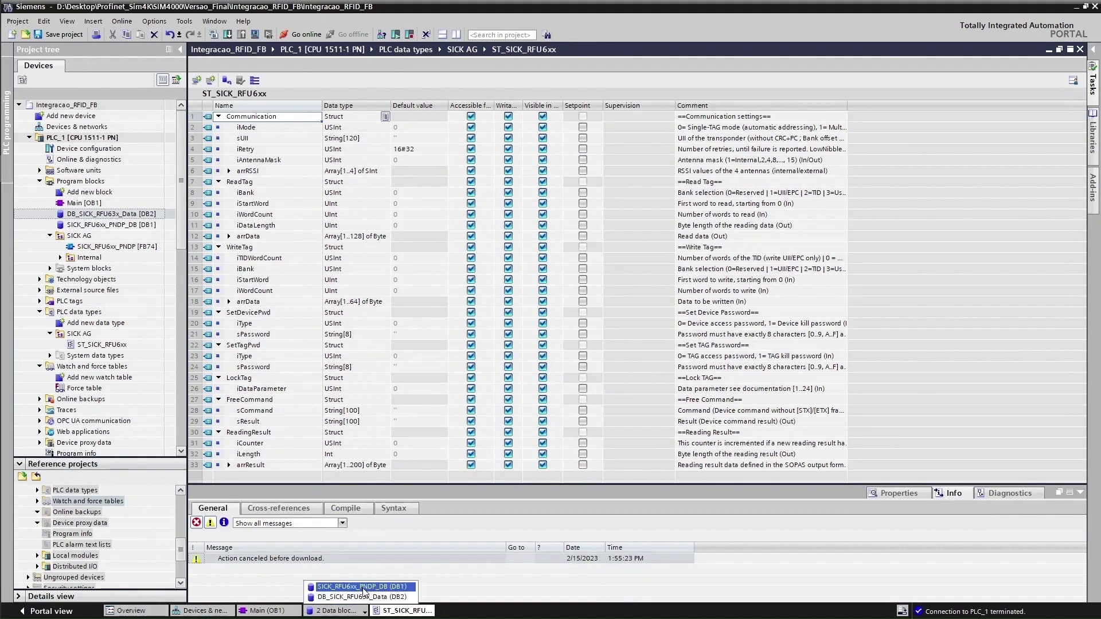
pyautogui.click(365, 598)
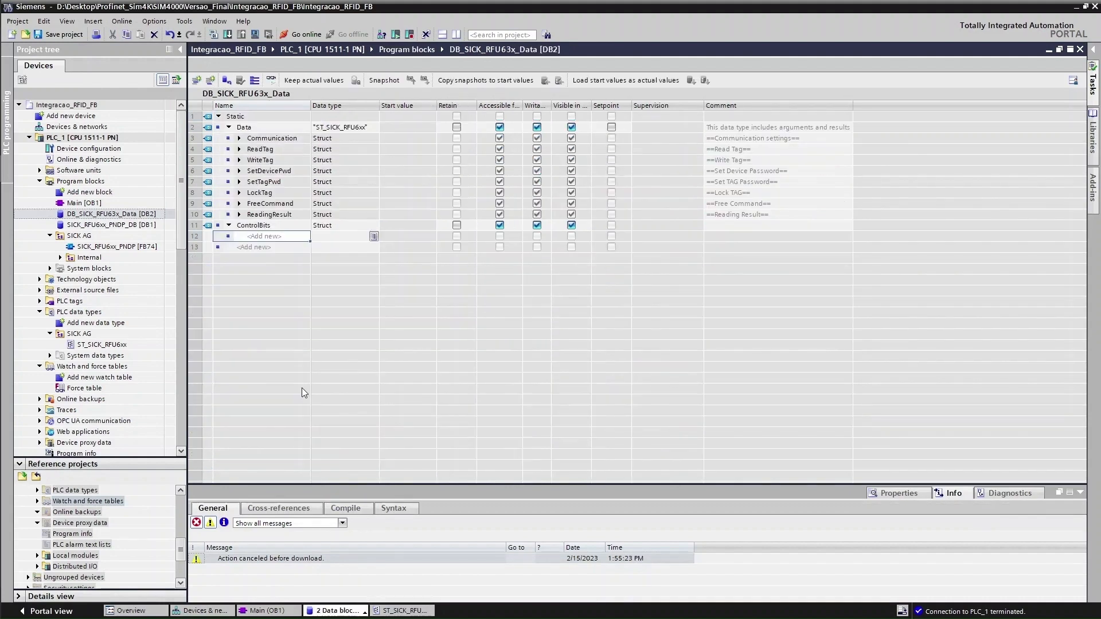
# Add Bool members Request, TriggerOn, TriggerOff, Read and Write inside ControlBits
pyautogui.click(276, 238)
pyautogui.write('Request')
pyautogui.press('Return')
pyautogui.write('Tr')
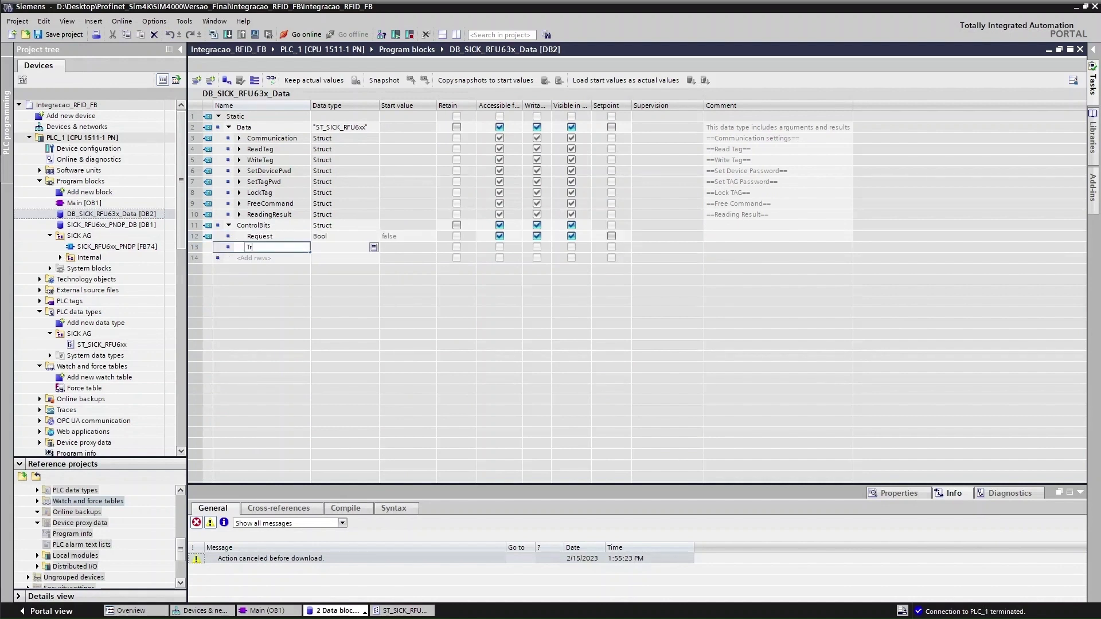
pyautogui.write('iggerOn')
pyautogui.press('Return')
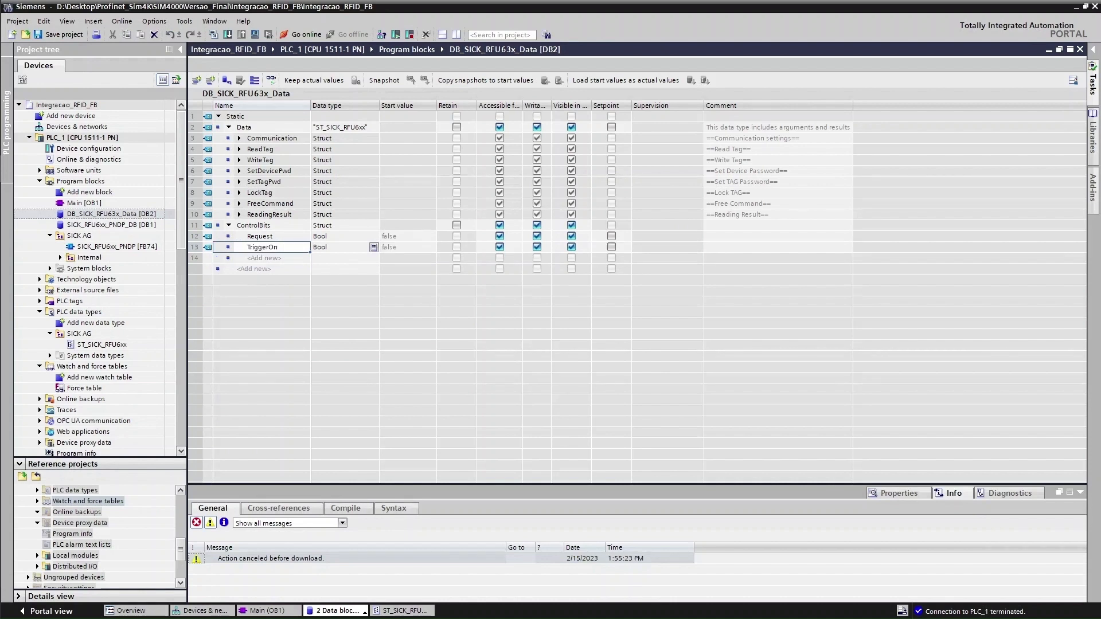
pyautogui.write('TriggerO')
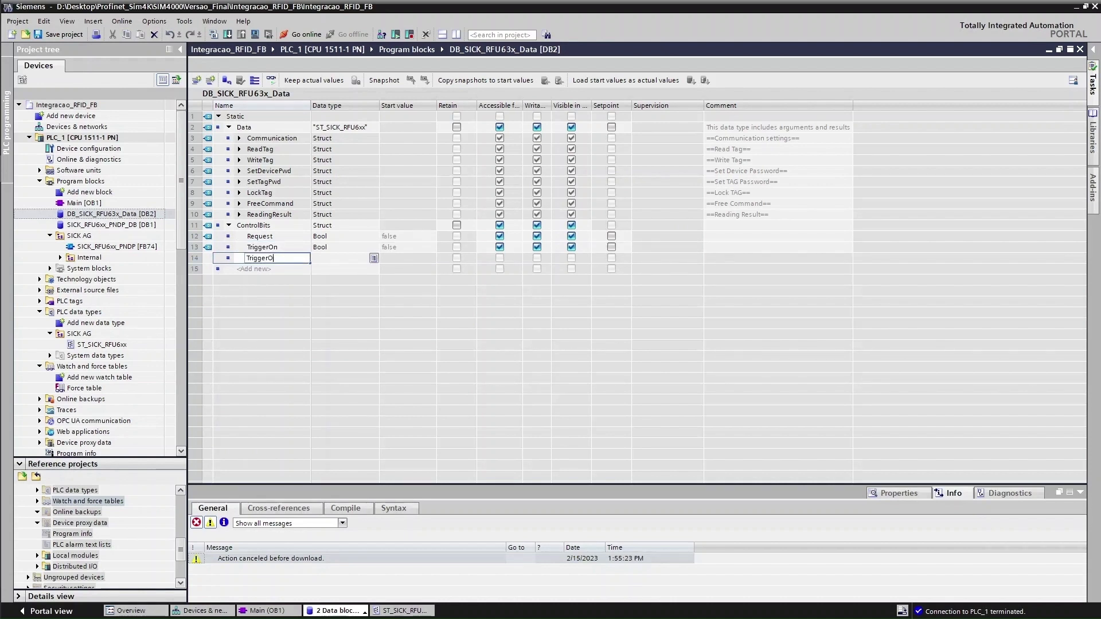
pyautogui.write('ff')
pyautogui.press('Return')
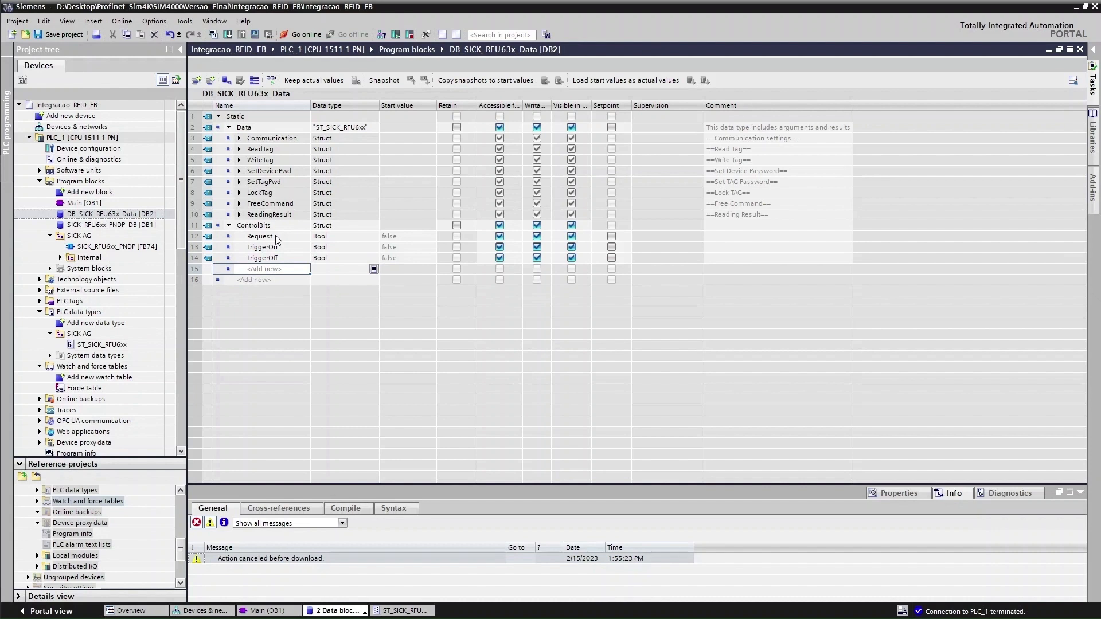
pyautogui.write('Read')
pyautogui.press('Return')
pyautogui.write('W')
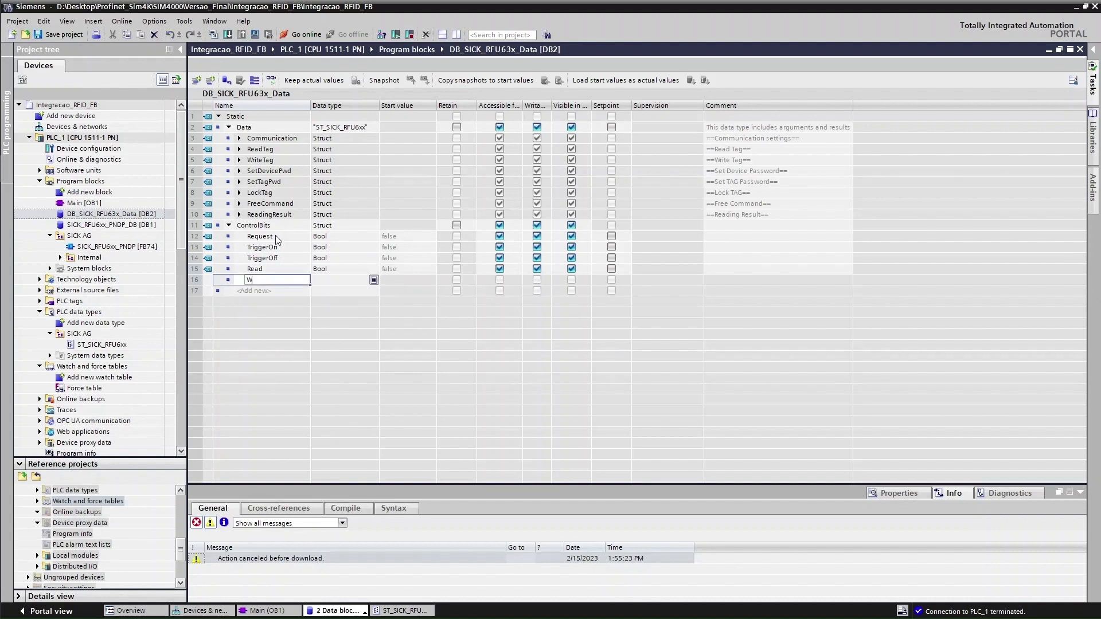
pyautogui.write('rite')
pyautogui.press('Return')
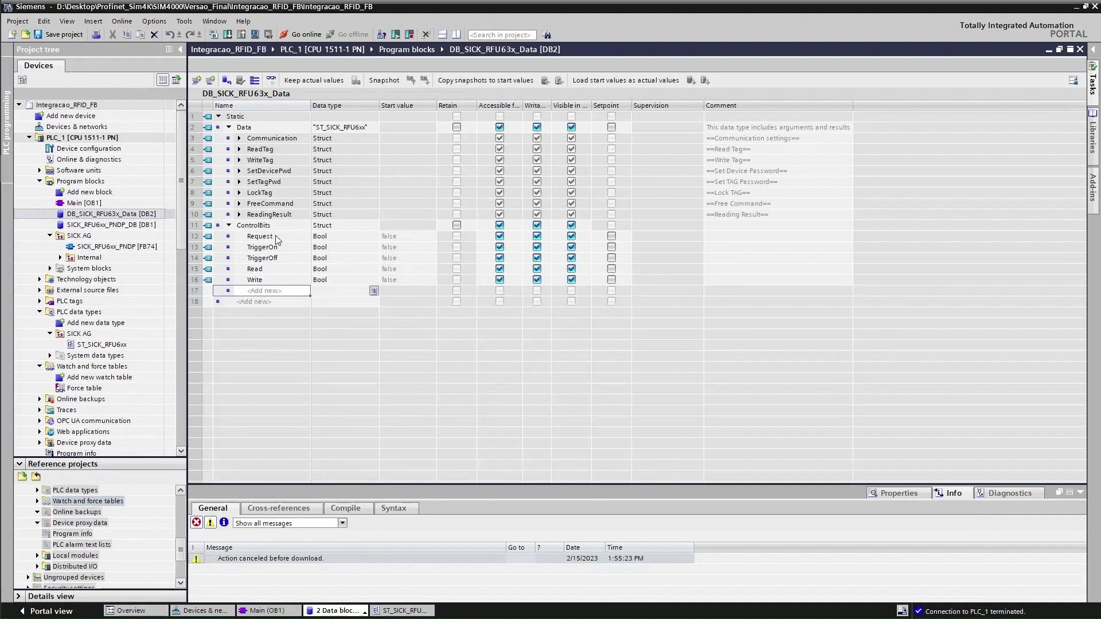
pyautogui.click(265, 611)
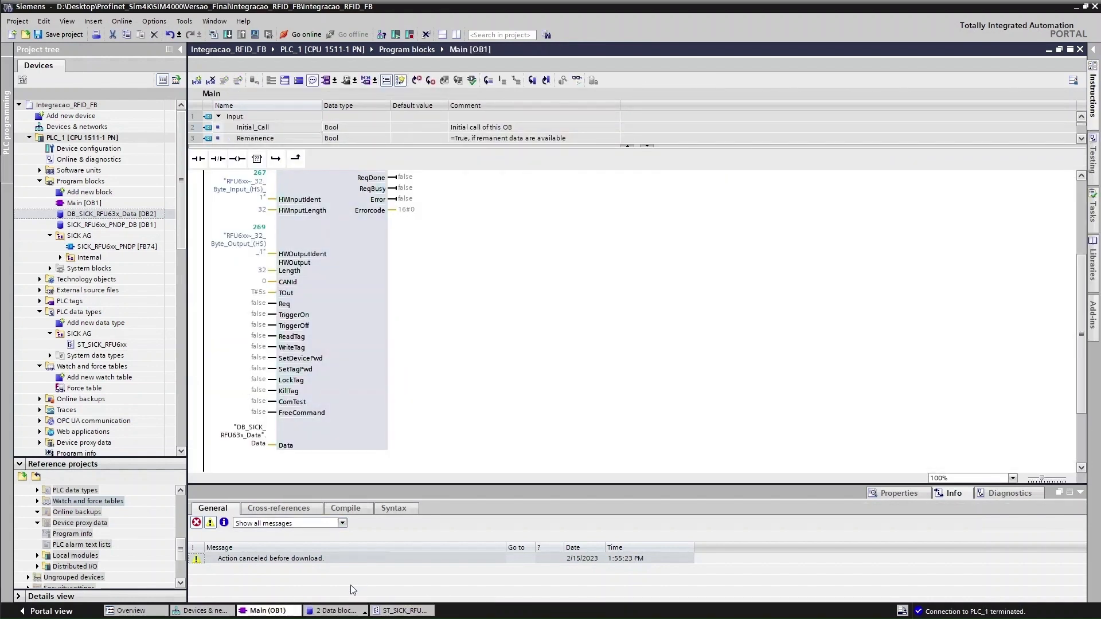
# Wire the Req input to DB_SICK_RFU63x_Data.ControlBits.Request
pyautogui.click(261, 303)
pyautogui.click(276, 304)
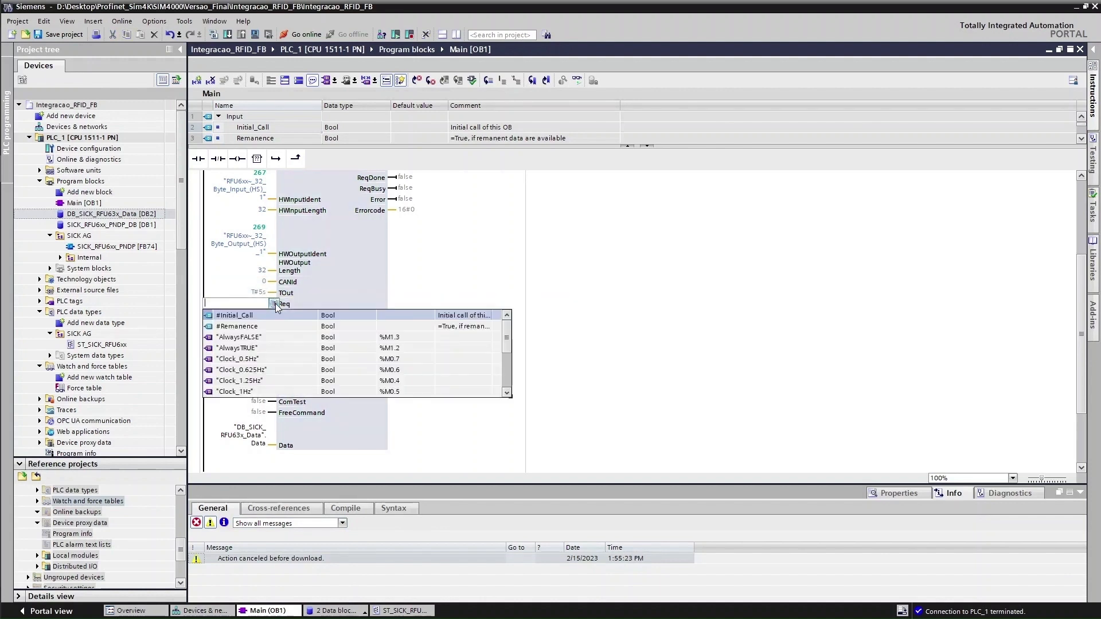
pyautogui.scroll(-3, 273, 367)
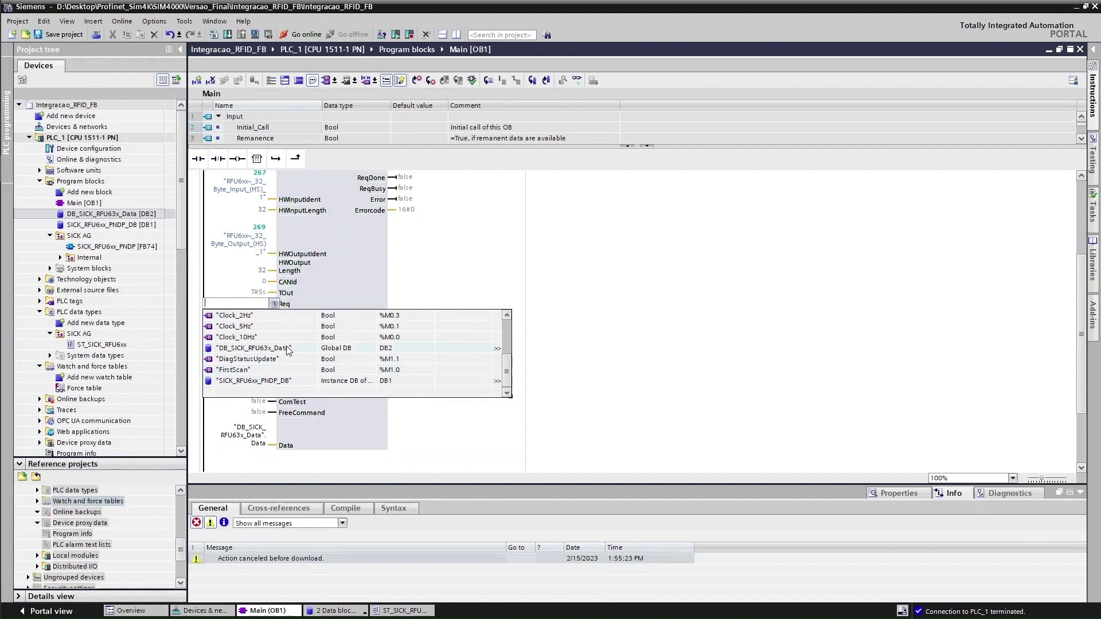
pyautogui.click(283, 348)
pyautogui.click(246, 321)
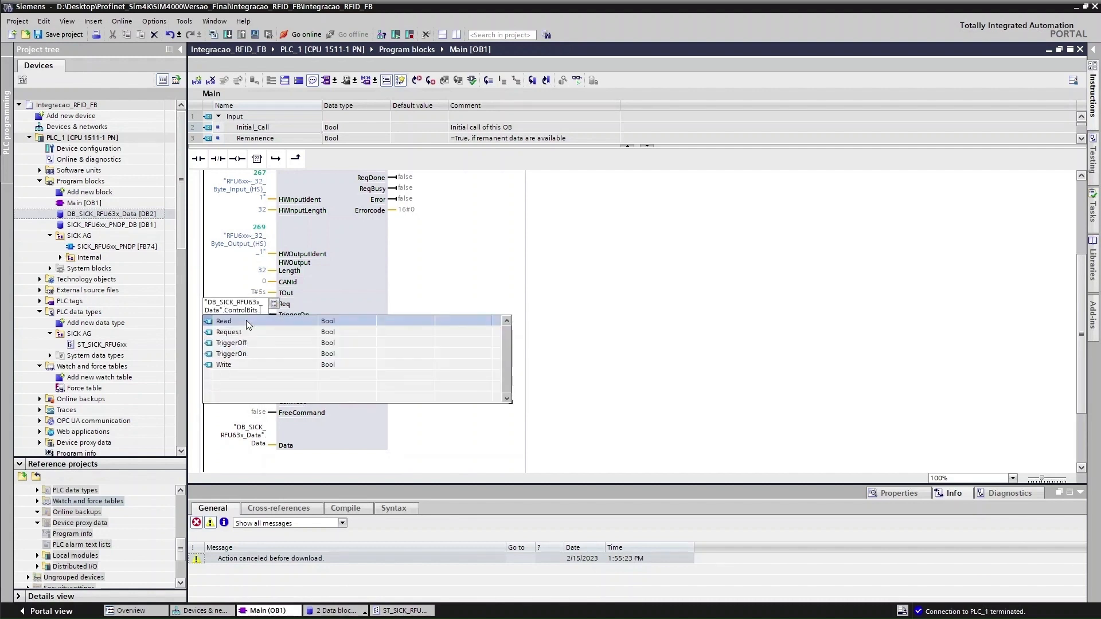
pyautogui.click(235, 333)
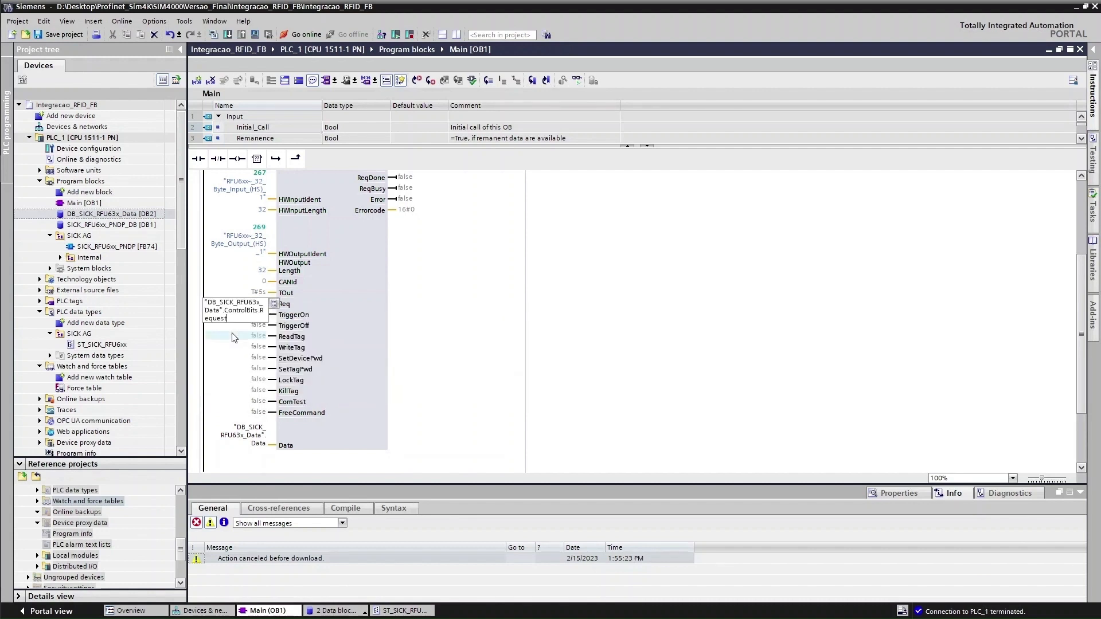
pyautogui.click(284, 313)
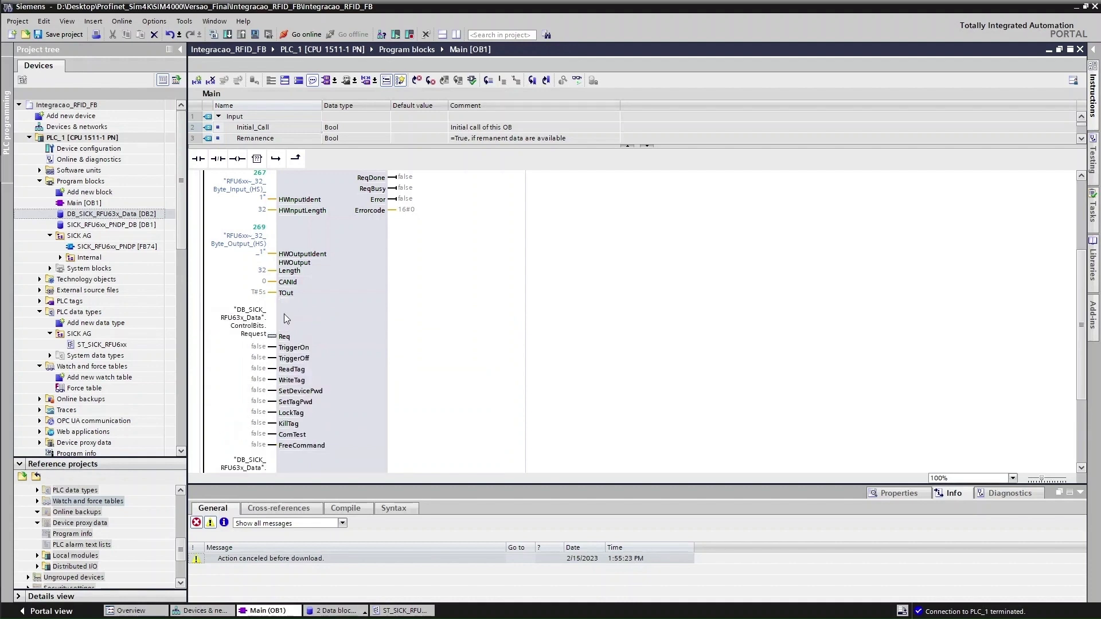
# Wire the TriggerOn input to DB_SICK_RFU63x_Data.ControlBits.TriggerOn
pyautogui.click(252, 346)
pyautogui.click(253, 347)
pyautogui.click(274, 348)
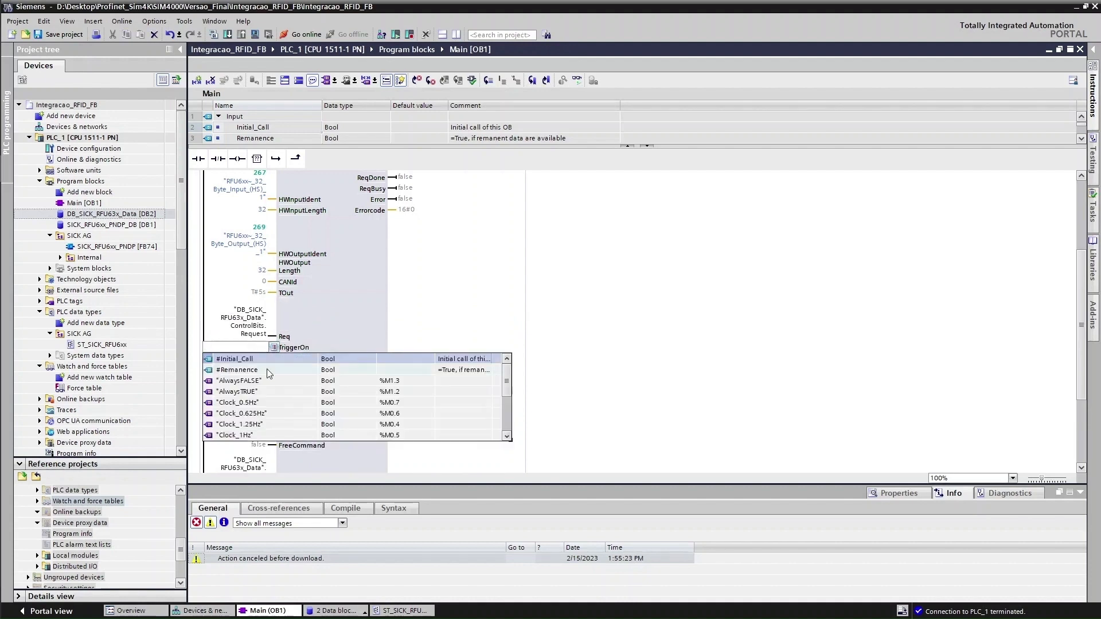
pyautogui.scroll(-5, 268, 370)
pyautogui.scroll(1, 271, 376)
pyautogui.click(253, 359)
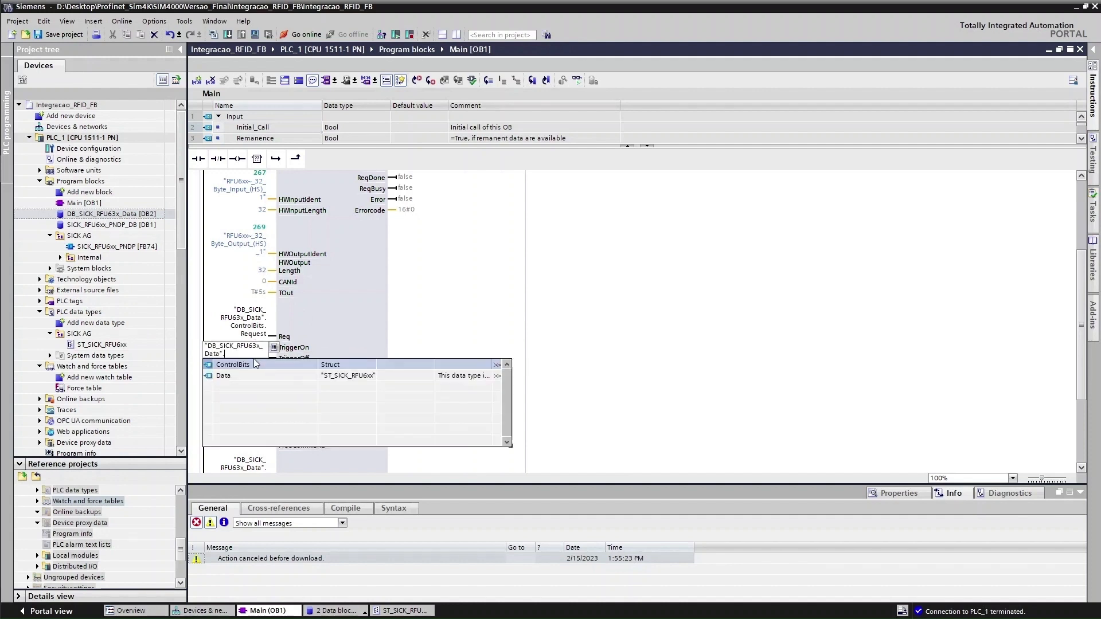
pyautogui.click(251, 366)
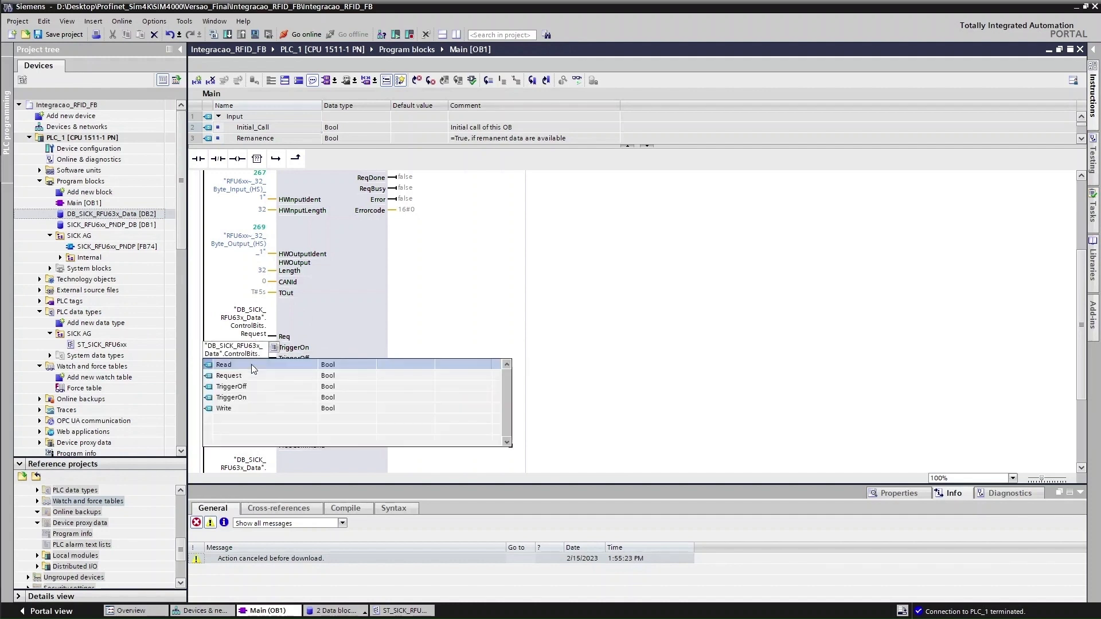
pyautogui.click(250, 397)
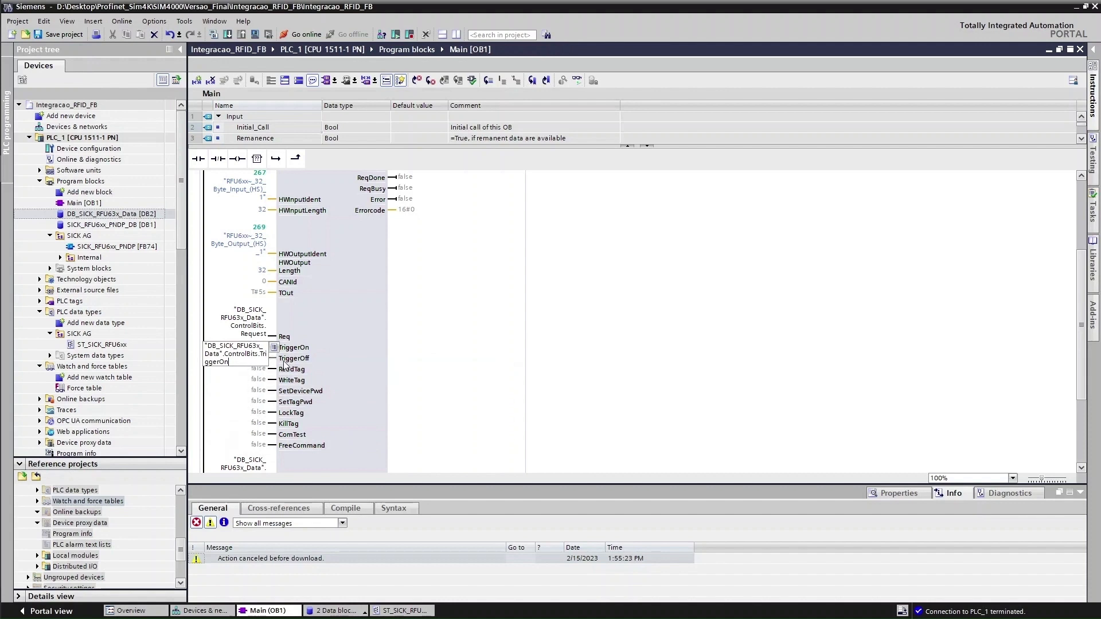
pyautogui.press('Return')
# Wire the TriggerOff input to DB_SICK_RFU63x_Data.ControlBits.TriggerOff
pyautogui.click(259, 392)
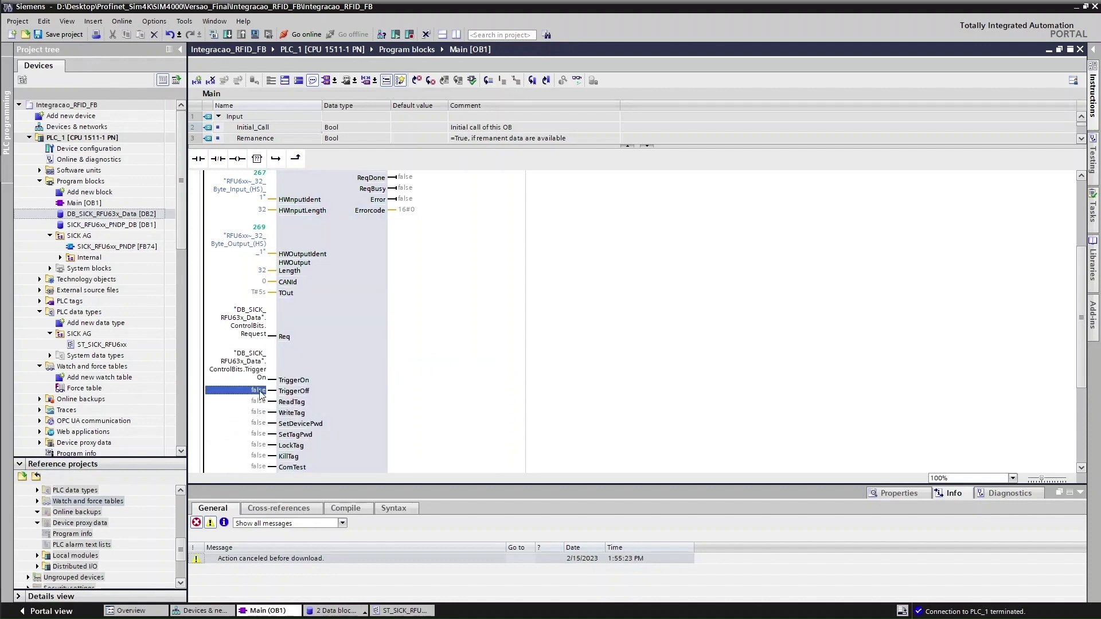
pyautogui.click(259, 391)
pyautogui.click(274, 390)
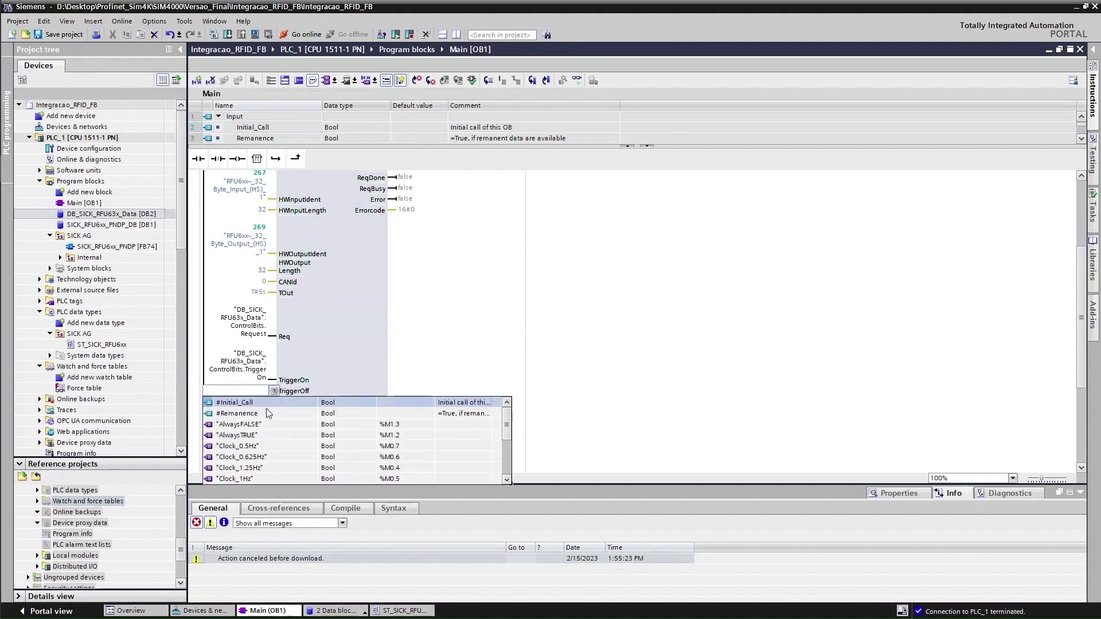
pyautogui.scroll(-1, 269, 420)
pyautogui.click(265, 436)
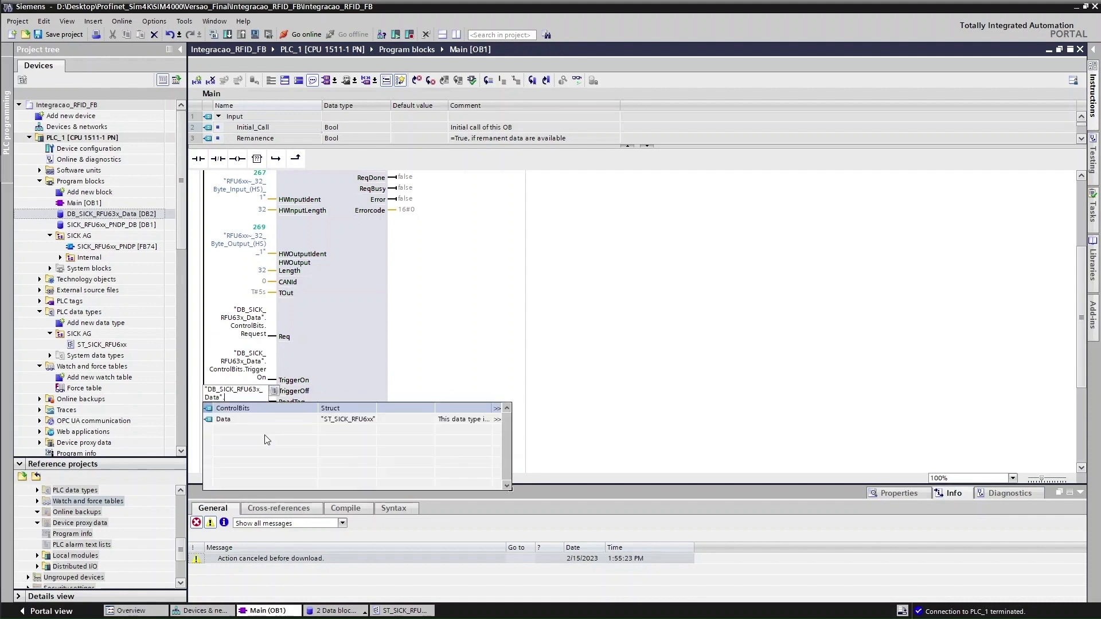
pyautogui.click(259, 409)
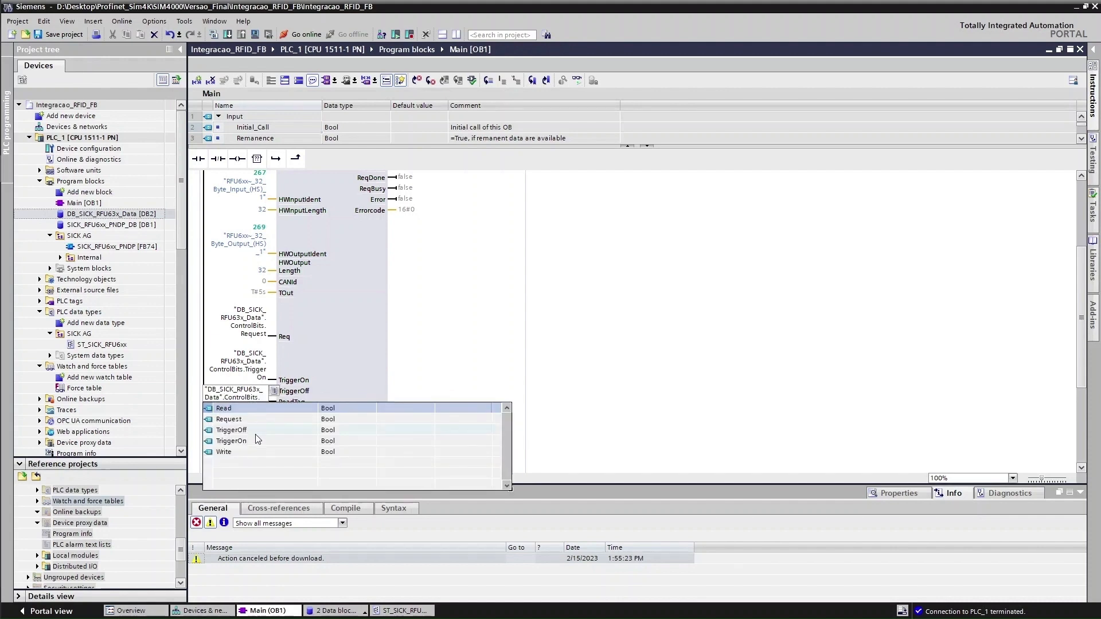
pyautogui.click(257, 435)
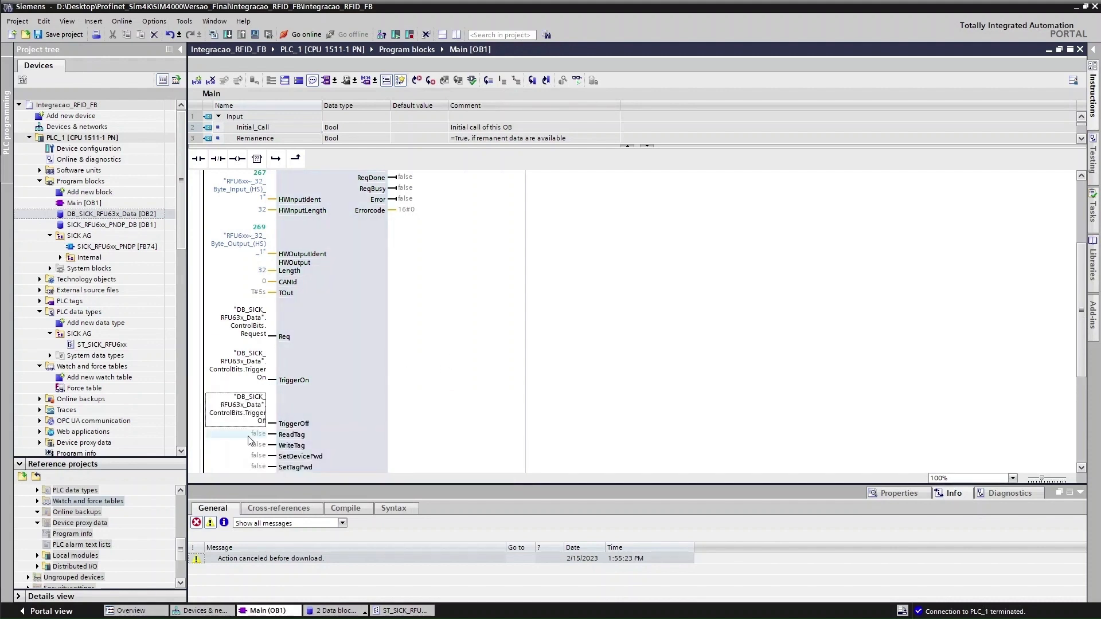
# Wire the ReadTag input to DB_SICK_RFU63x_Data.ControlBits.Read
pyautogui.click(253, 436)
pyautogui.click(254, 437)
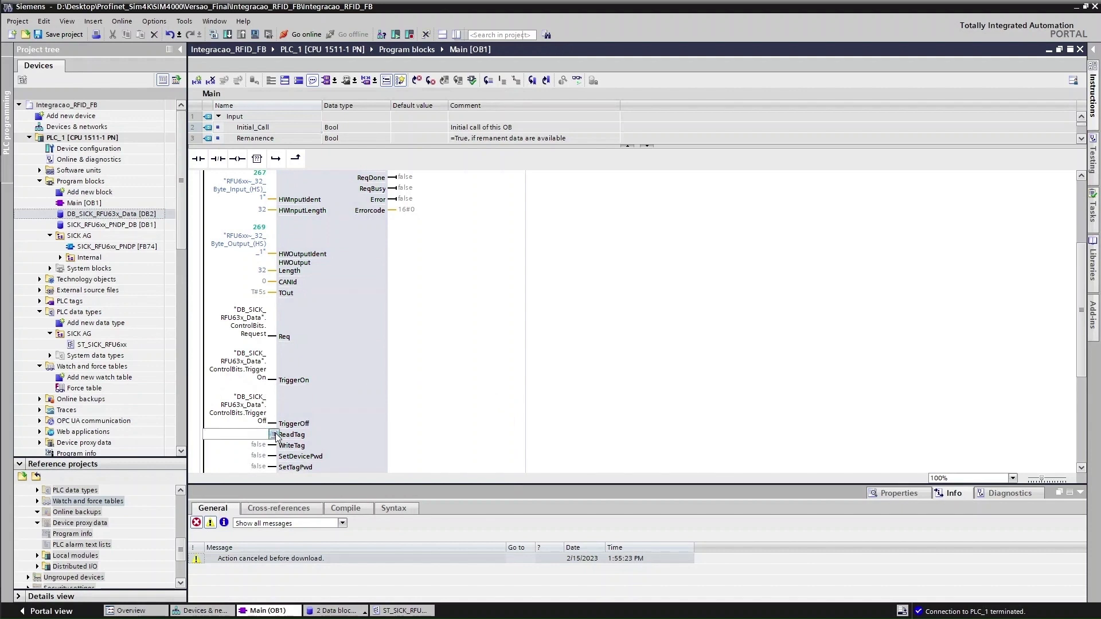
pyautogui.click(273, 434)
pyautogui.scroll(-3, 273, 466)
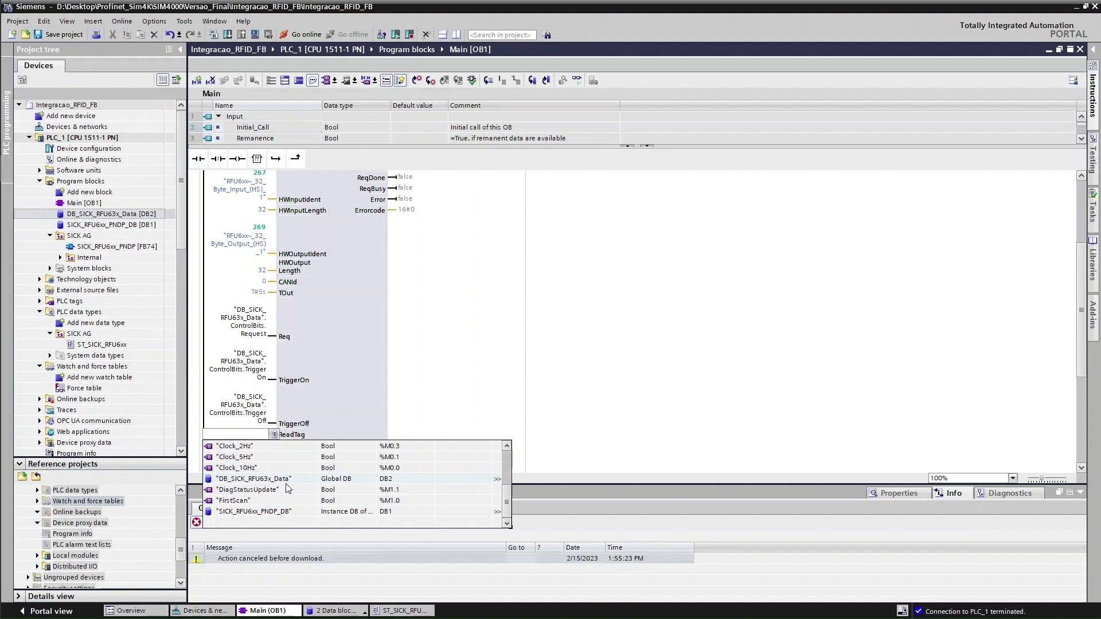
pyautogui.click(285, 480)
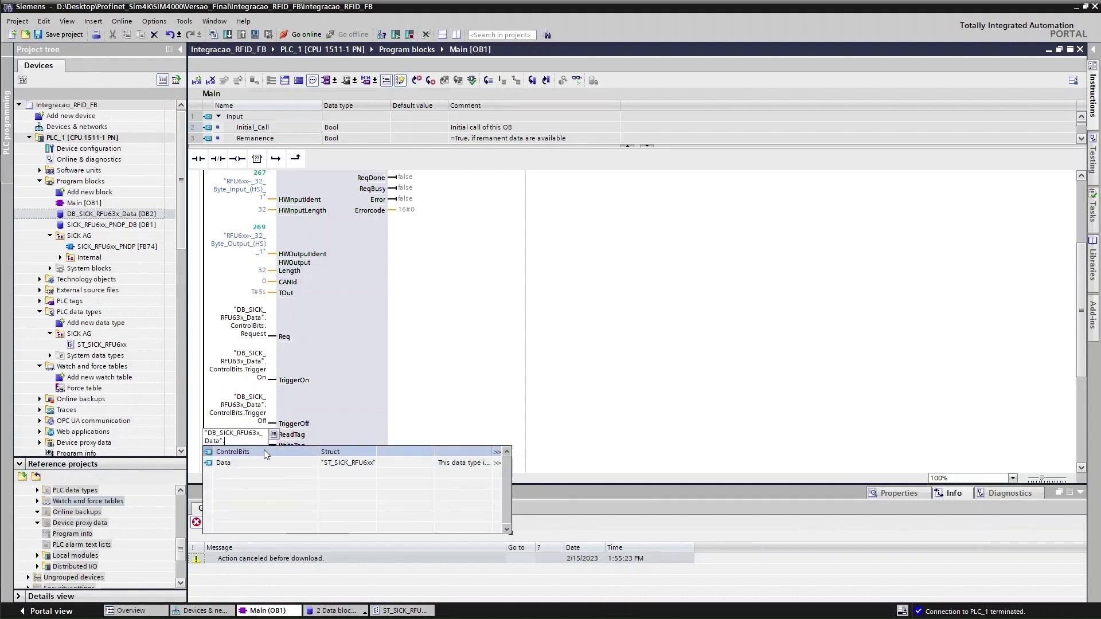
pyautogui.click(264, 451)
pyautogui.click(243, 452)
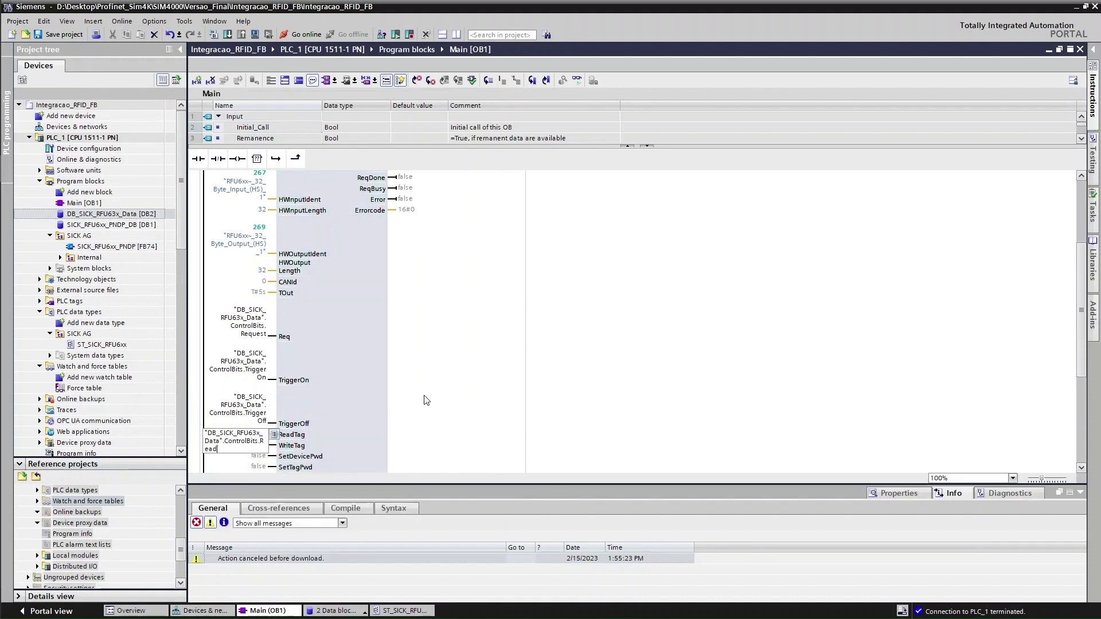
pyautogui.scroll(-3, 431, 395)
# Wire the WriteTag input to DB_SICK_RFU63x_Data.ControlBits.Write
pyautogui.click(248, 330)
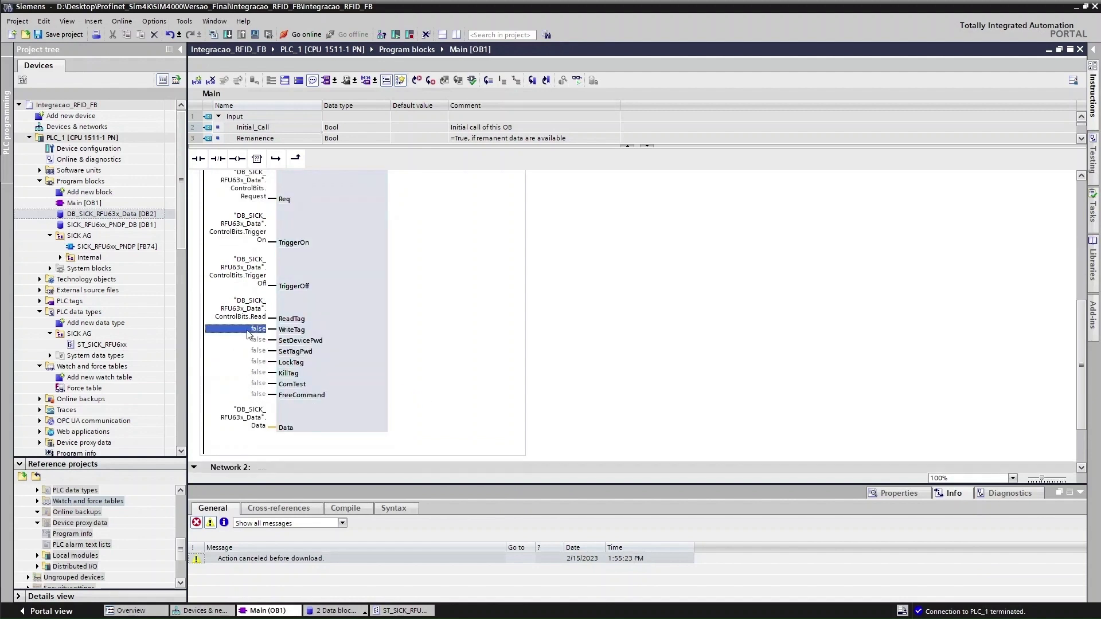
pyautogui.click(252, 332)
pyautogui.click(275, 331)
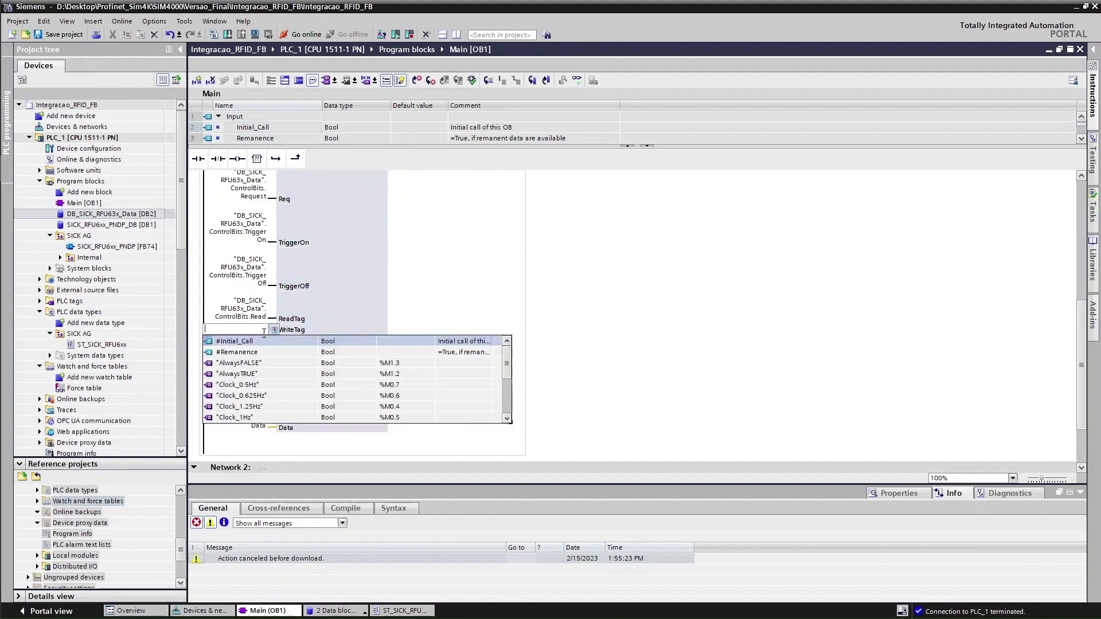
pyautogui.scroll(1, 269, 365)
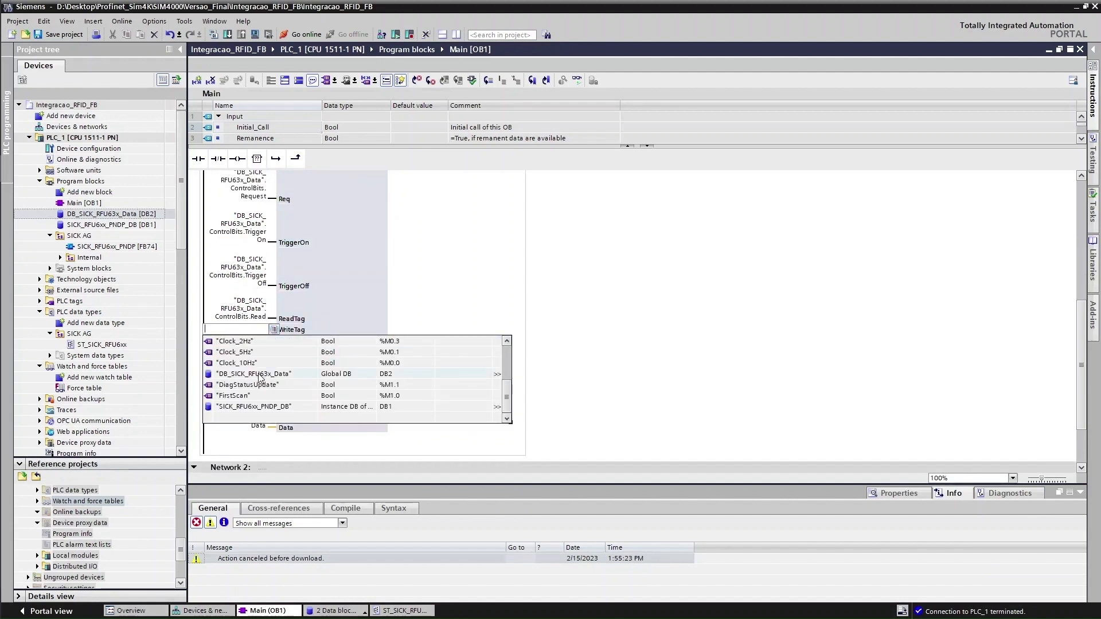
pyautogui.click(250, 375)
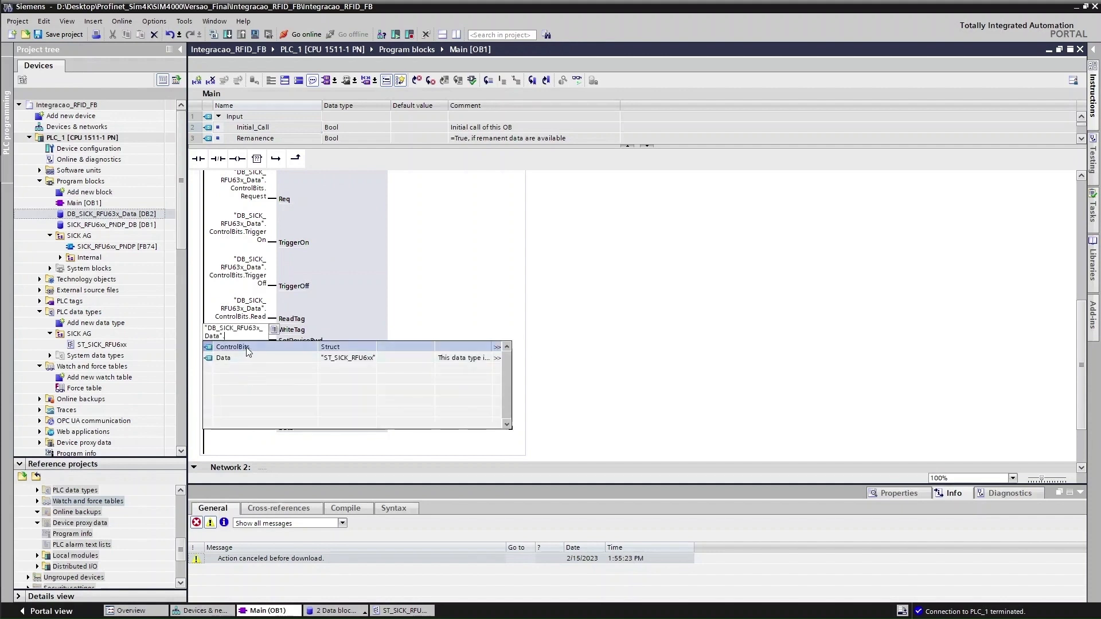
pyautogui.click(248, 351)
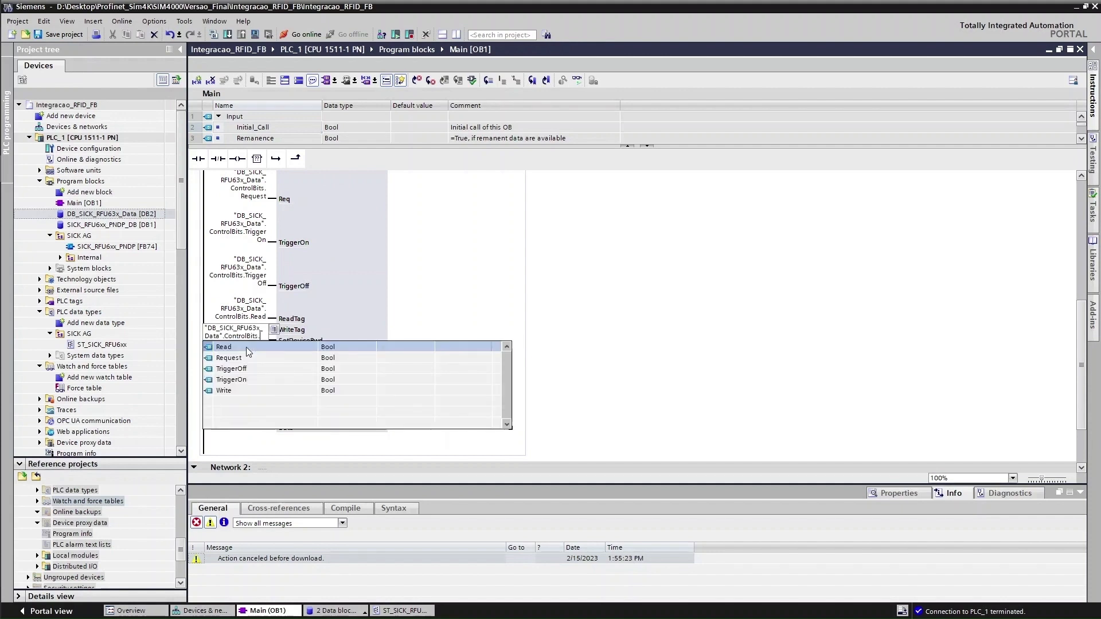
pyautogui.click(232, 391)
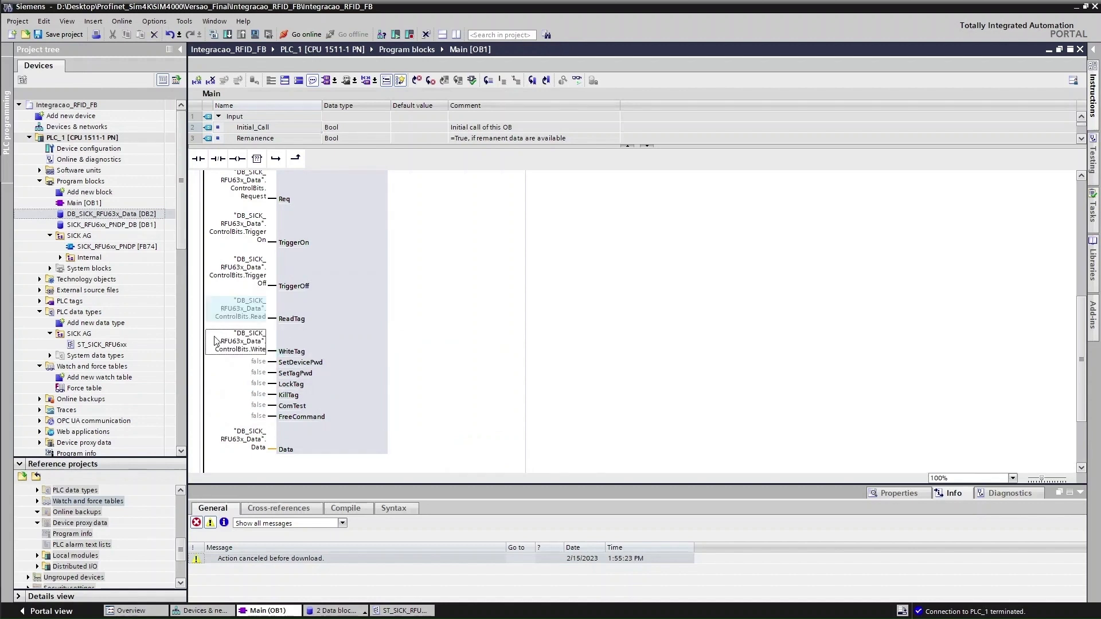
pyautogui.scroll(3, 262, 317)
pyautogui.scroll(-2, 262, 317)
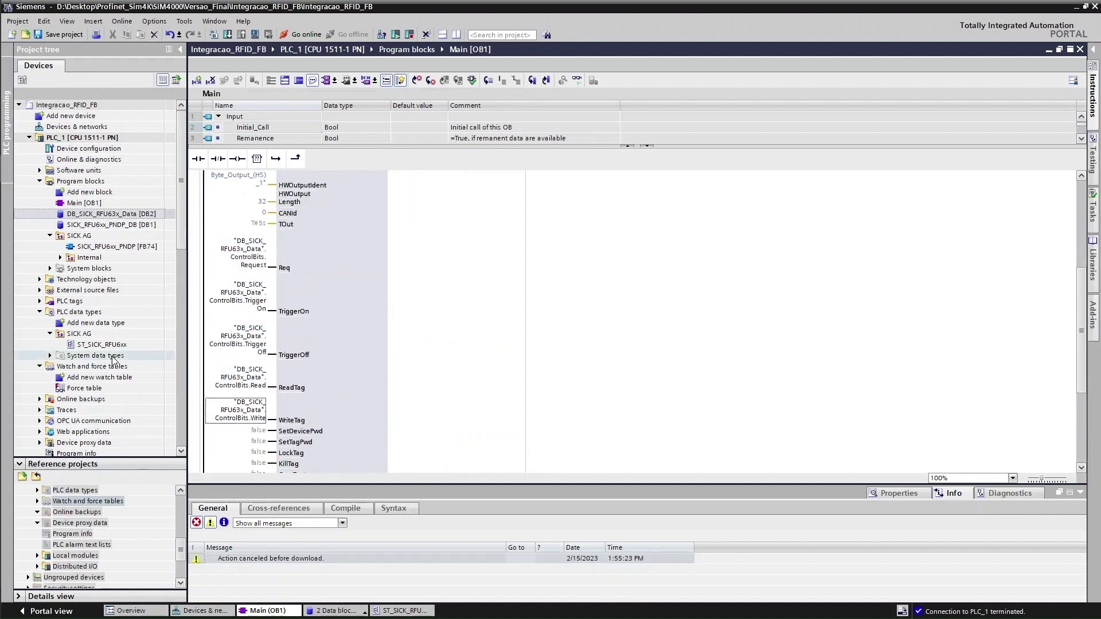
# Add a new watch table and rename it 'Teste Trigger'
pyautogui.doubleClick(79, 378)
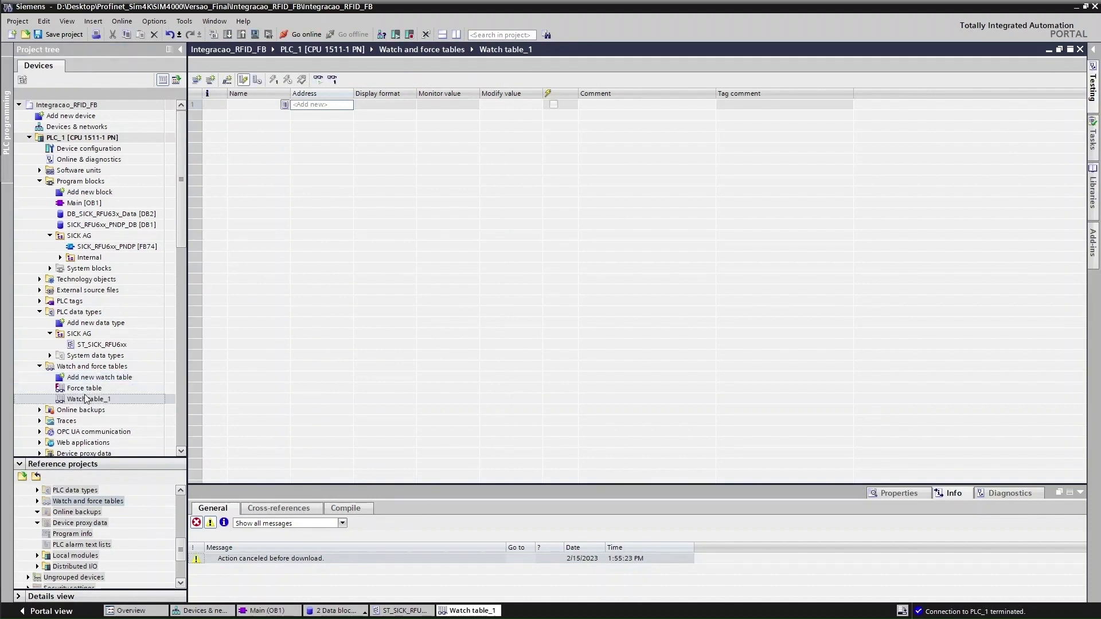
pyautogui.rightClick(86, 401)
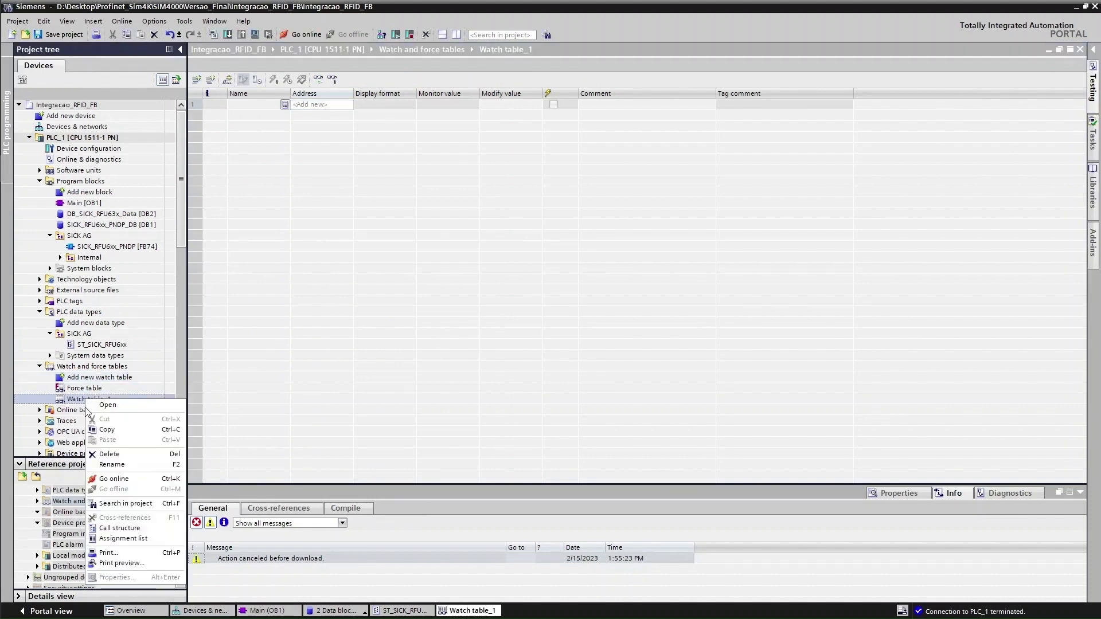
pyautogui.click(132, 470)
pyautogui.write('Teste Trigger')
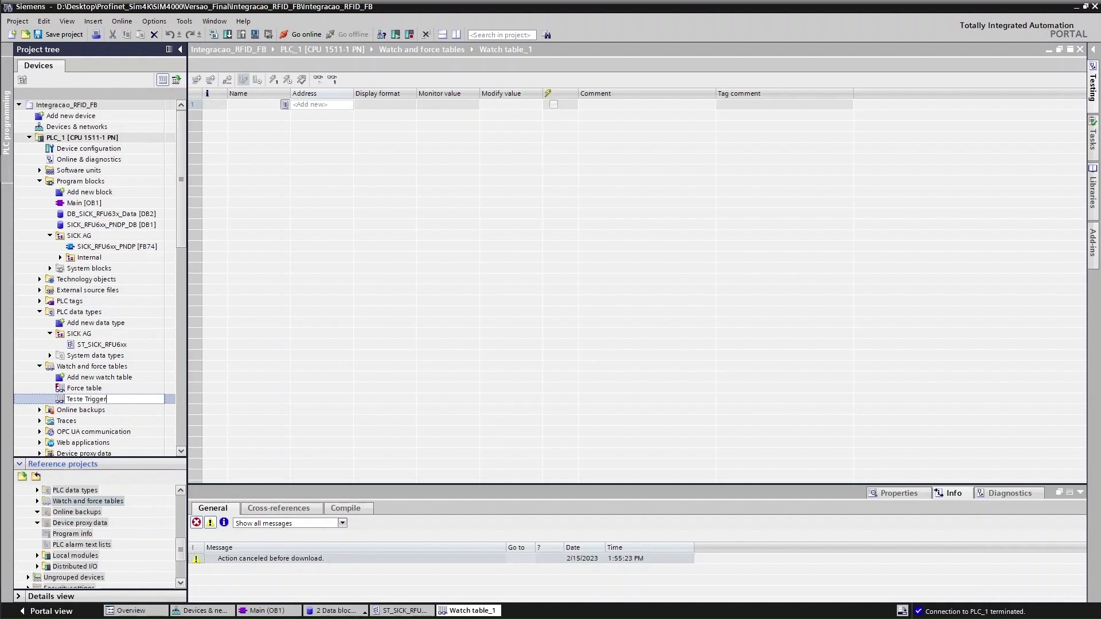
pyautogui.press('Return')
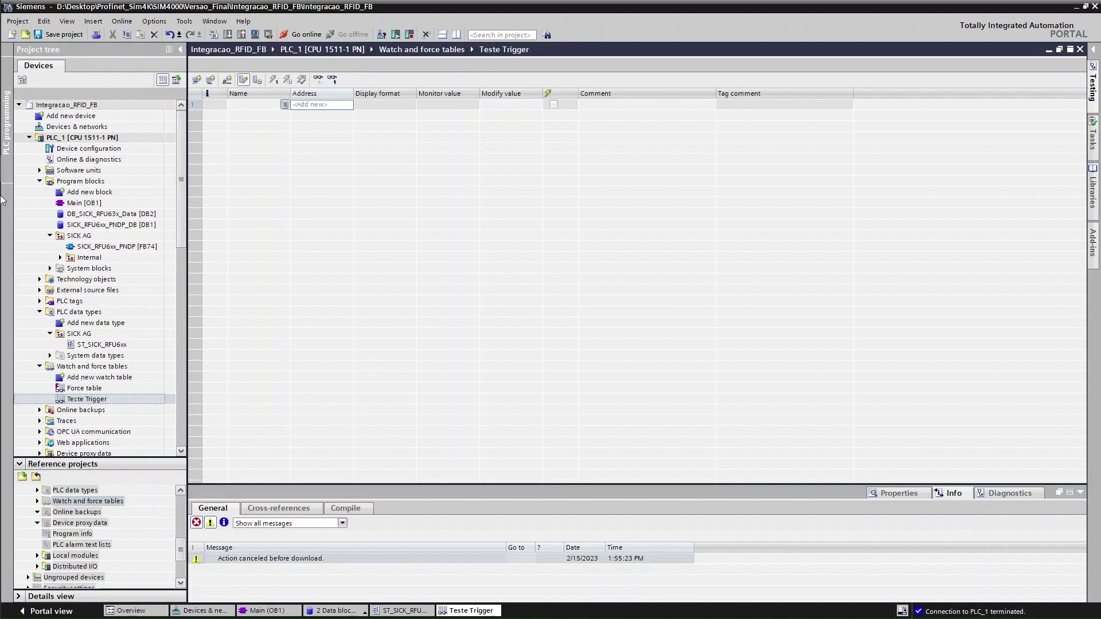
# Clear the received data log in Hercules and minimize it
pyautogui.moveTo(1, 200)
pyautogui.click(20, 226)
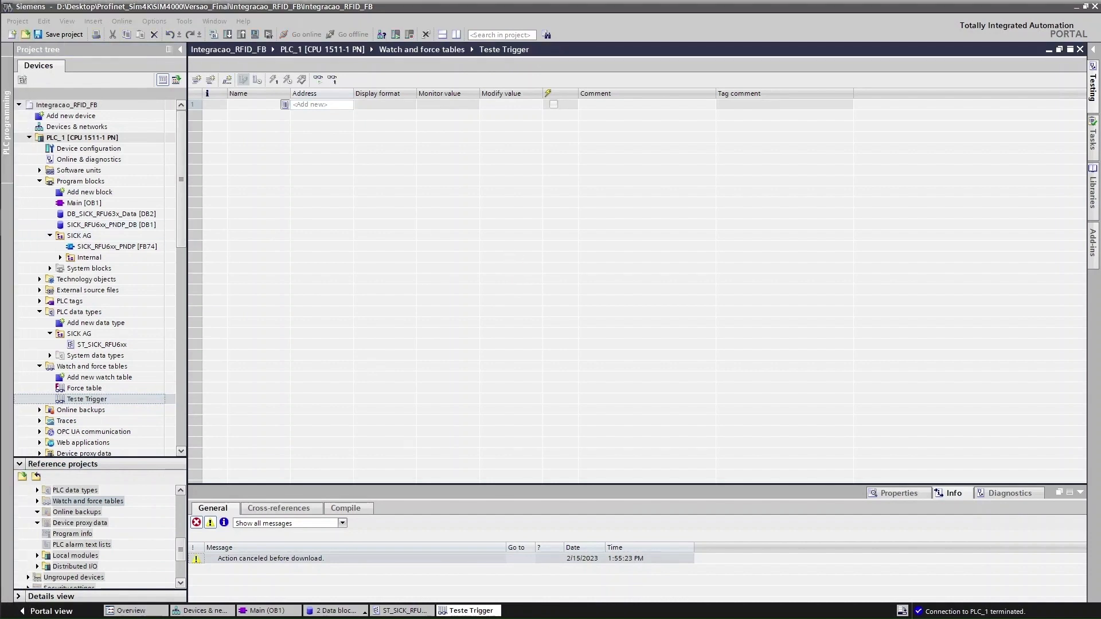
pyautogui.rightClick(416, 283)
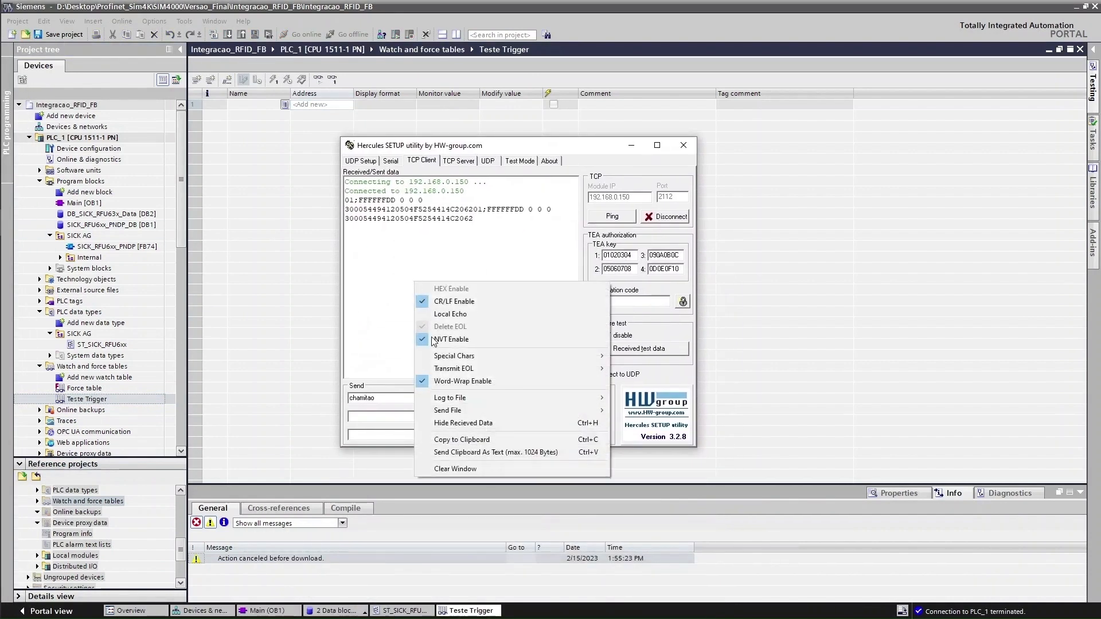
pyautogui.click(479, 467)
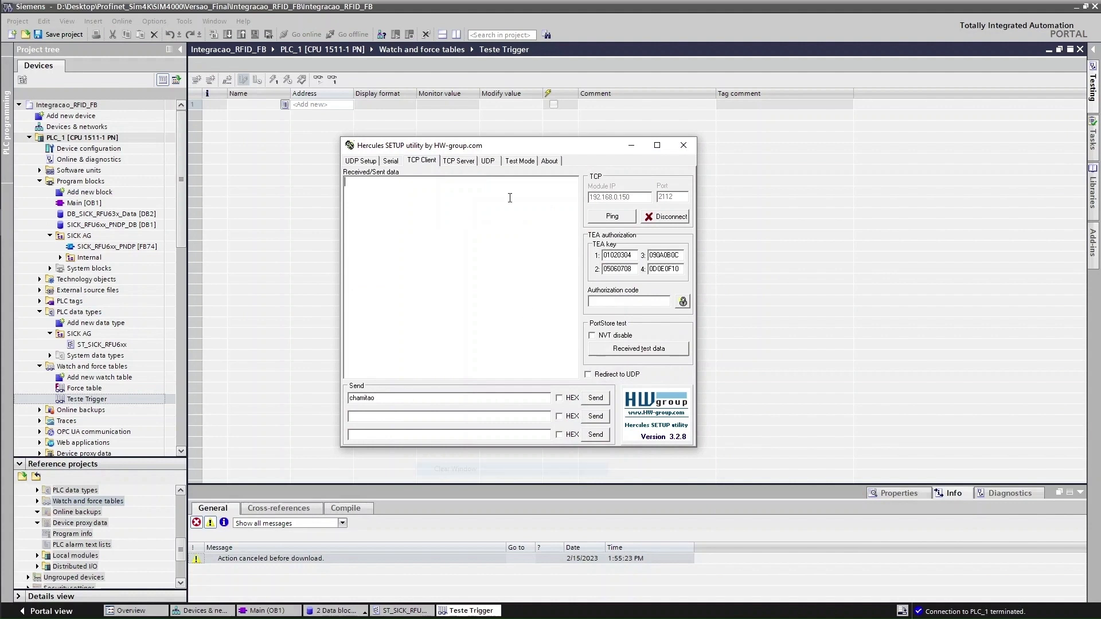
pyautogui.click(635, 151)
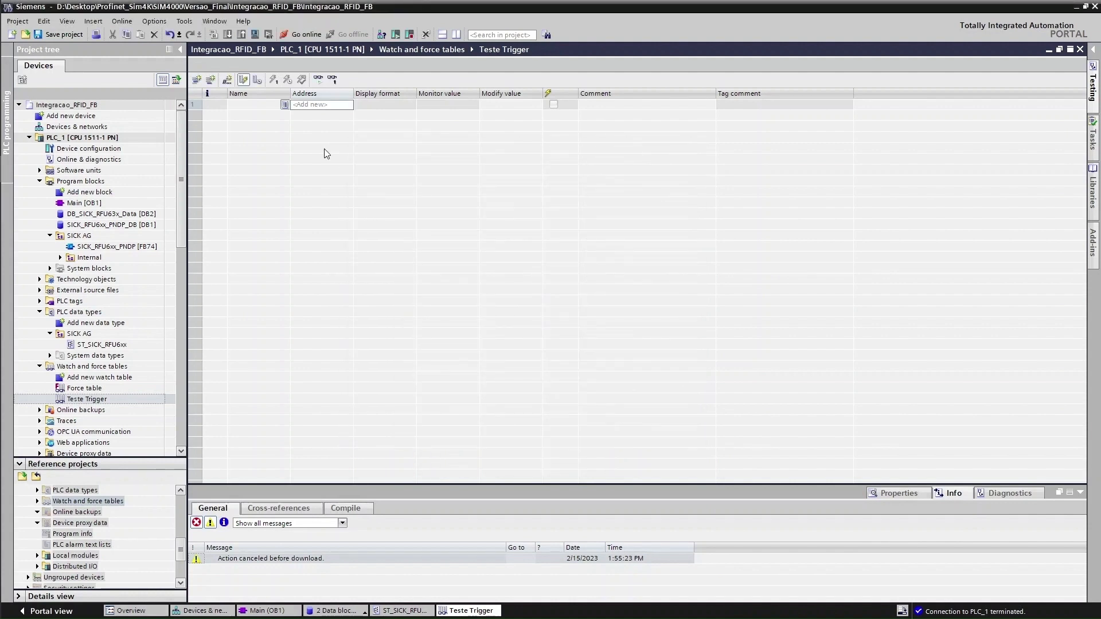
# Add ControlBits.Read in row 1, auto-fill Write below, and delete the wrong rows 3–5
pyautogui.click(282, 107)
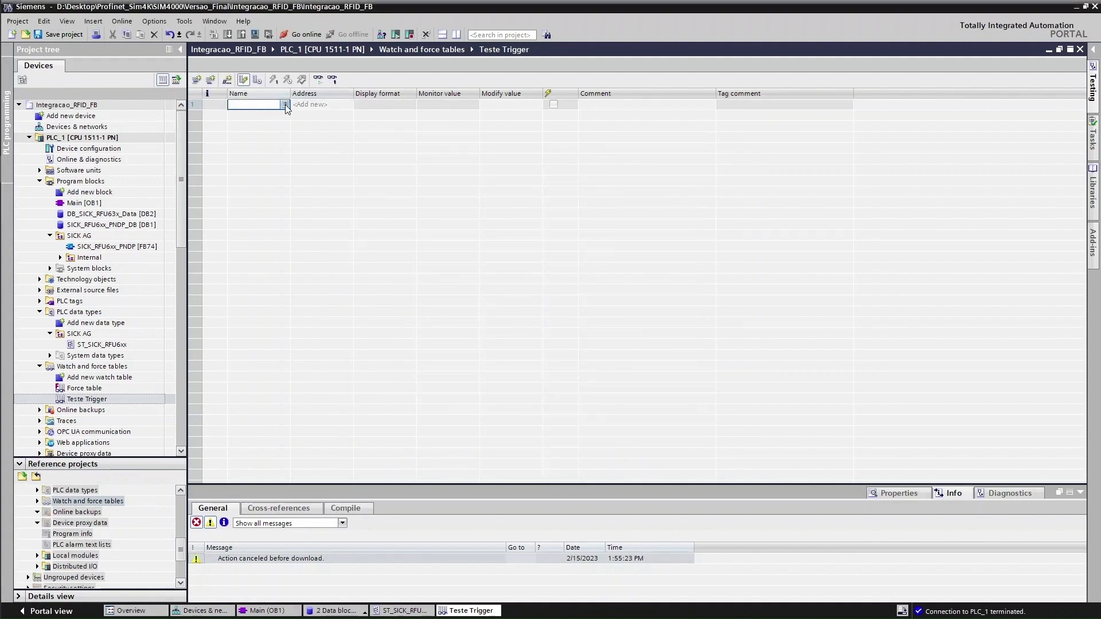
pyautogui.click(285, 105)
pyautogui.scroll(-3, 281, 152)
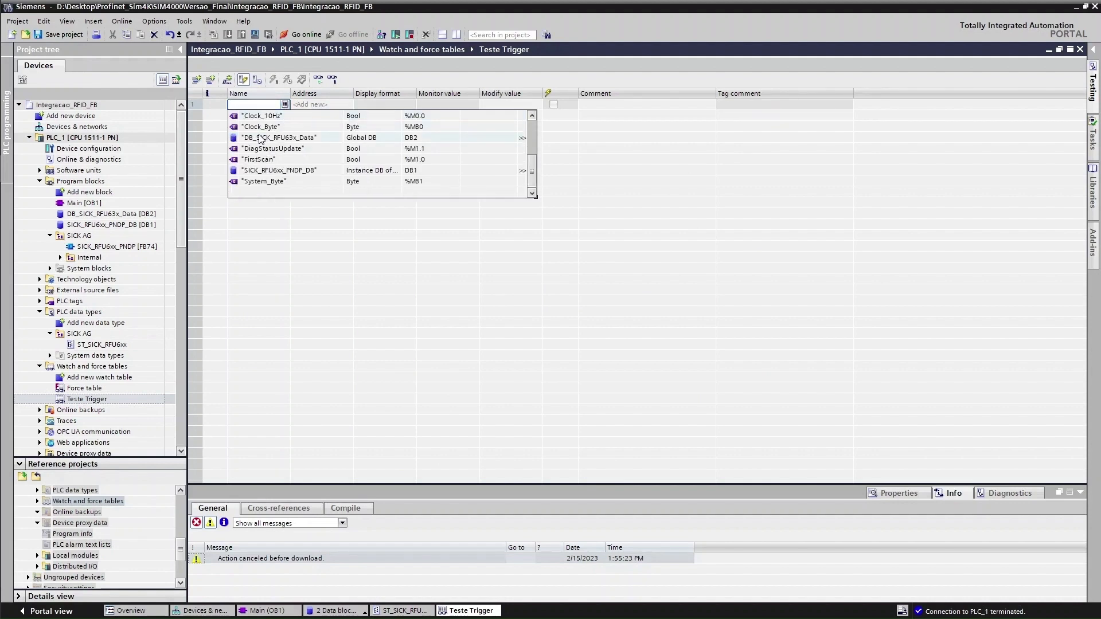
pyautogui.click(263, 138)
pyautogui.click(264, 127)
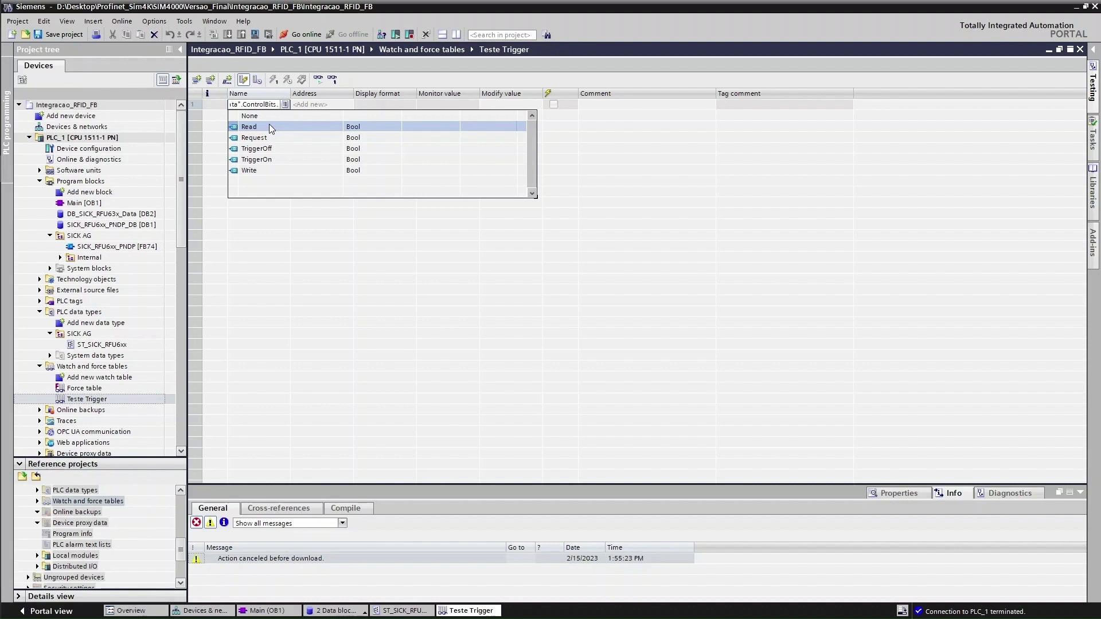
pyautogui.click(270, 127)
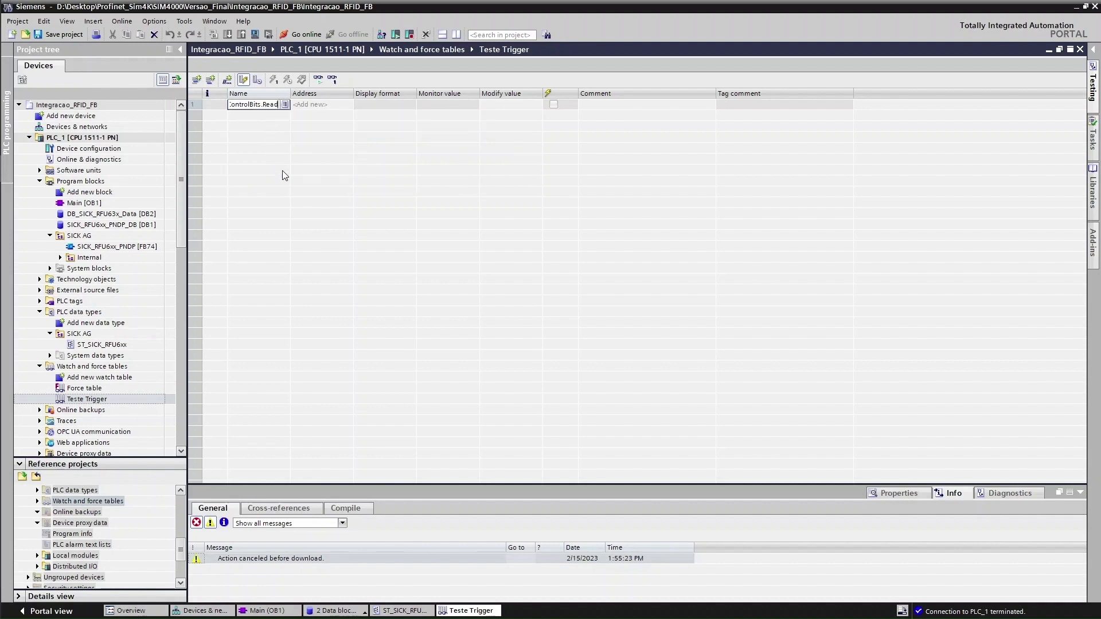
pyautogui.doubleClick(292, 93)
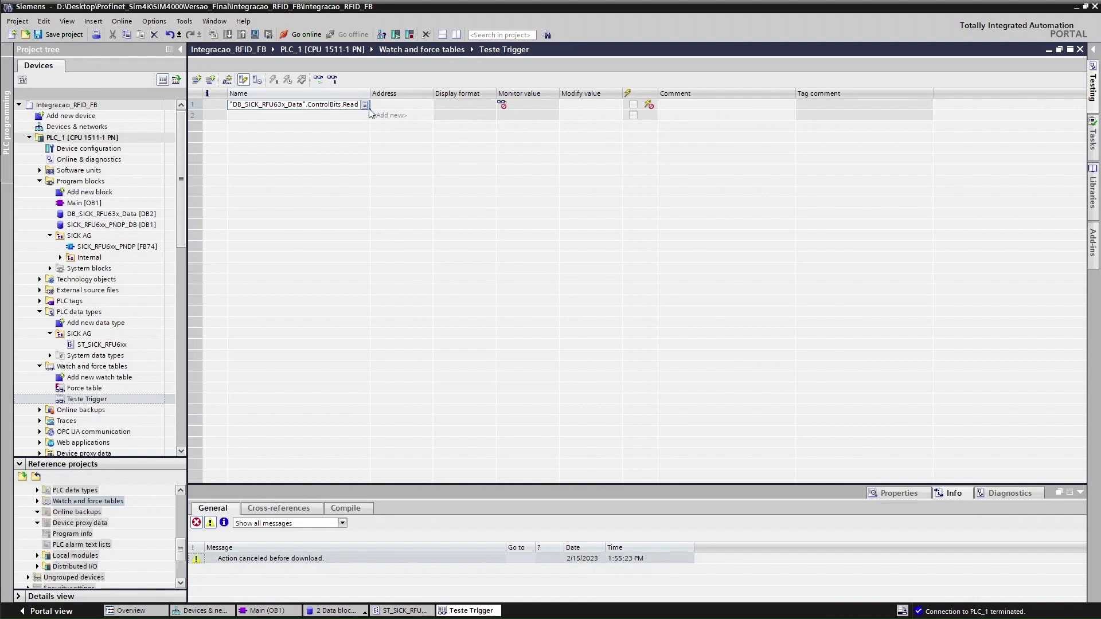
pyautogui.moveTo(369, 109); pyautogui.dragTo(370, 150)
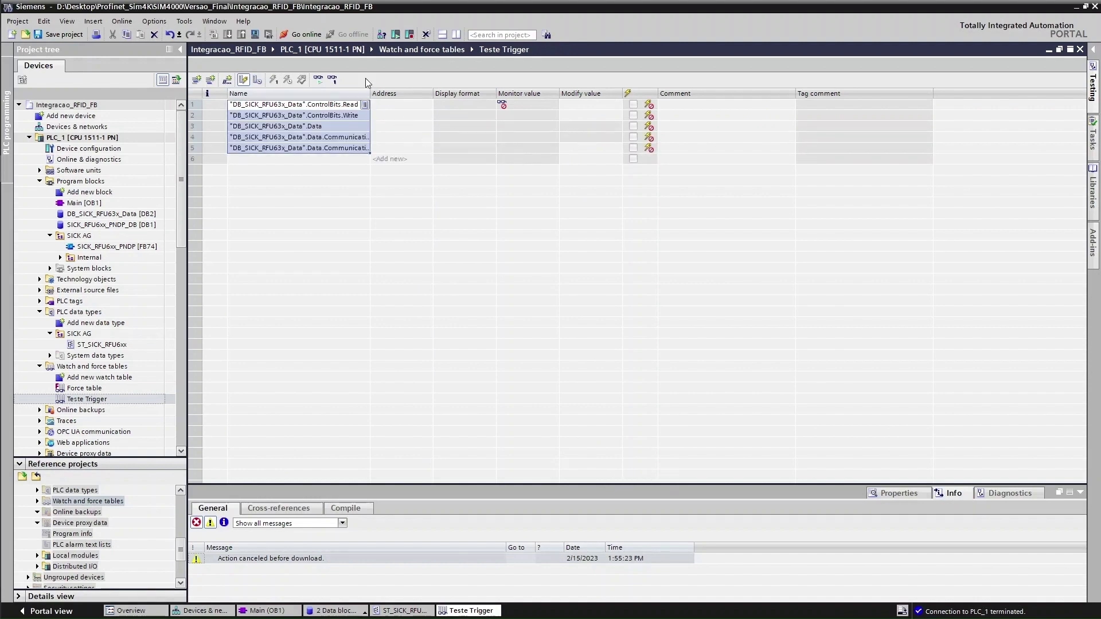
pyautogui.doubleClick(370, 92)
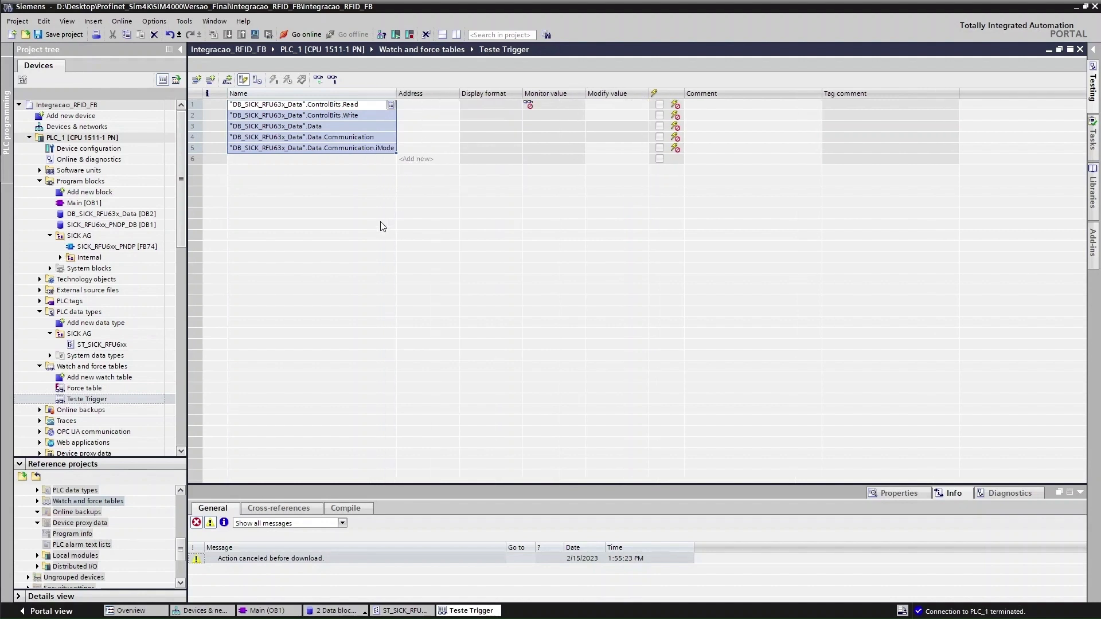
pyautogui.click(317, 128)
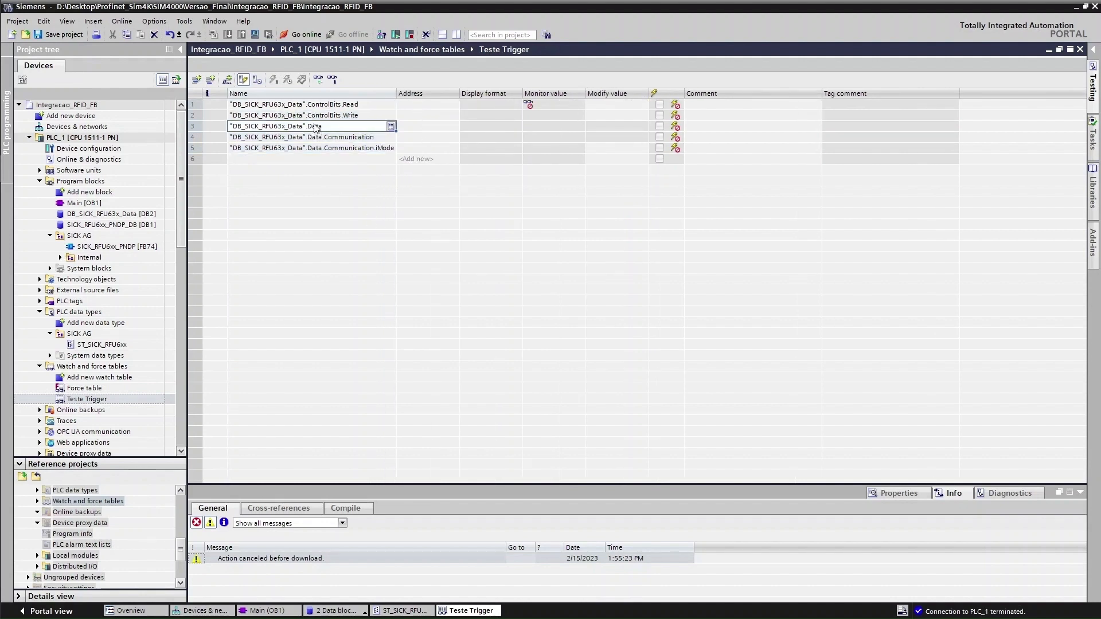
pyautogui.moveTo(317, 128); pyautogui.dragTo(356, 148)
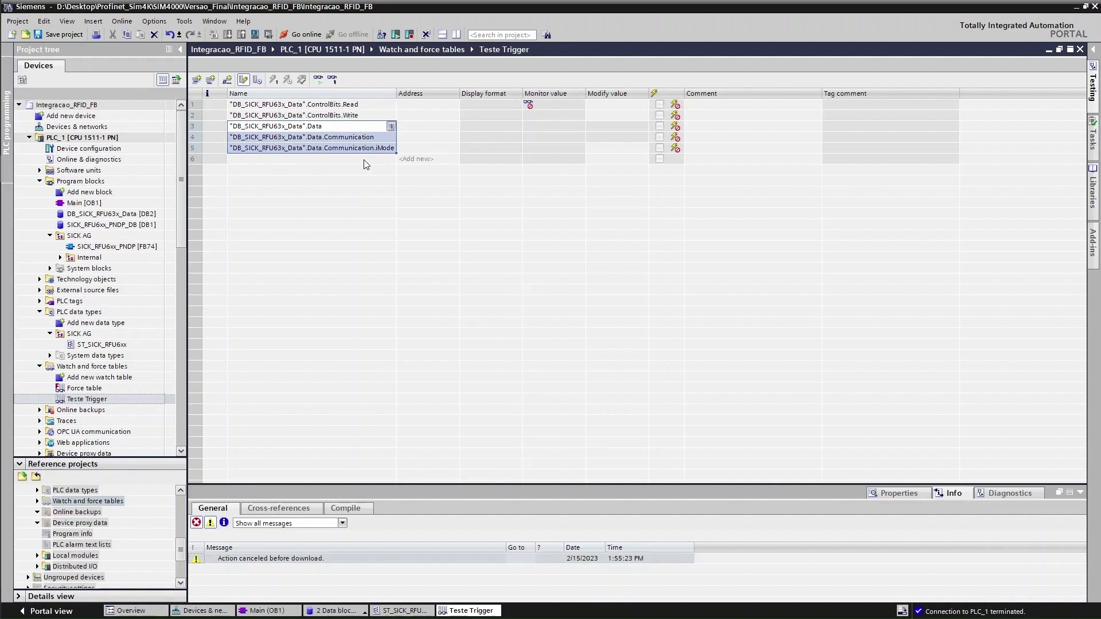
pyautogui.press('Delete')
# Add DB_SICK_RFU63x_Data ControlBits.Request to row 3
pyautogui.click(391, 129)
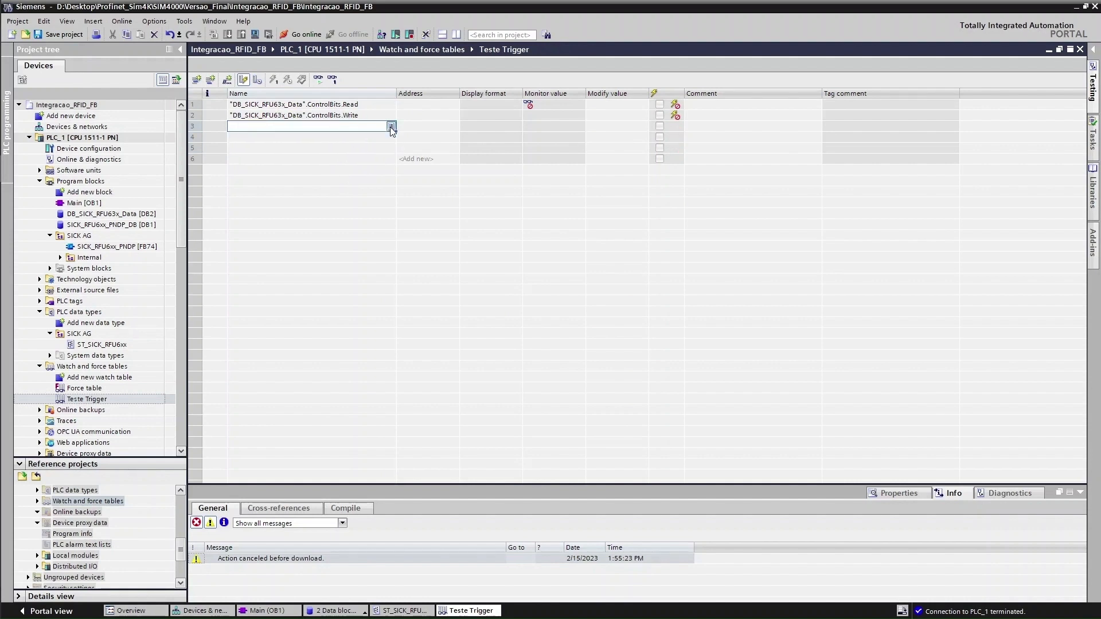
pyautogui.click(391, 127)
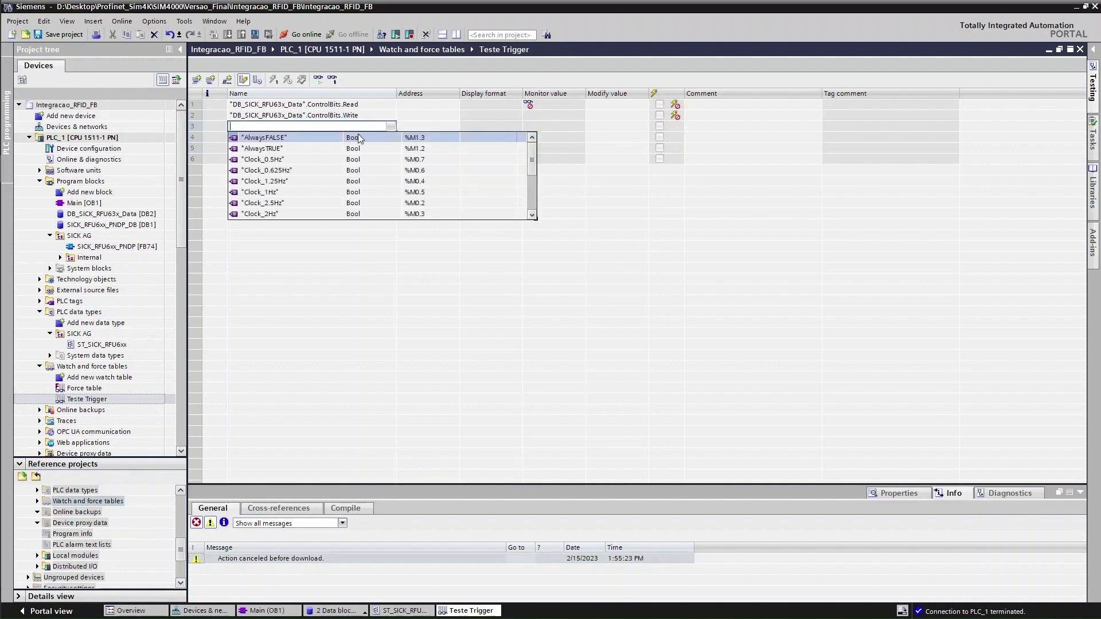
pyautogui.scroll(-3, 291, 160)
pyautogui.click(291, 160)
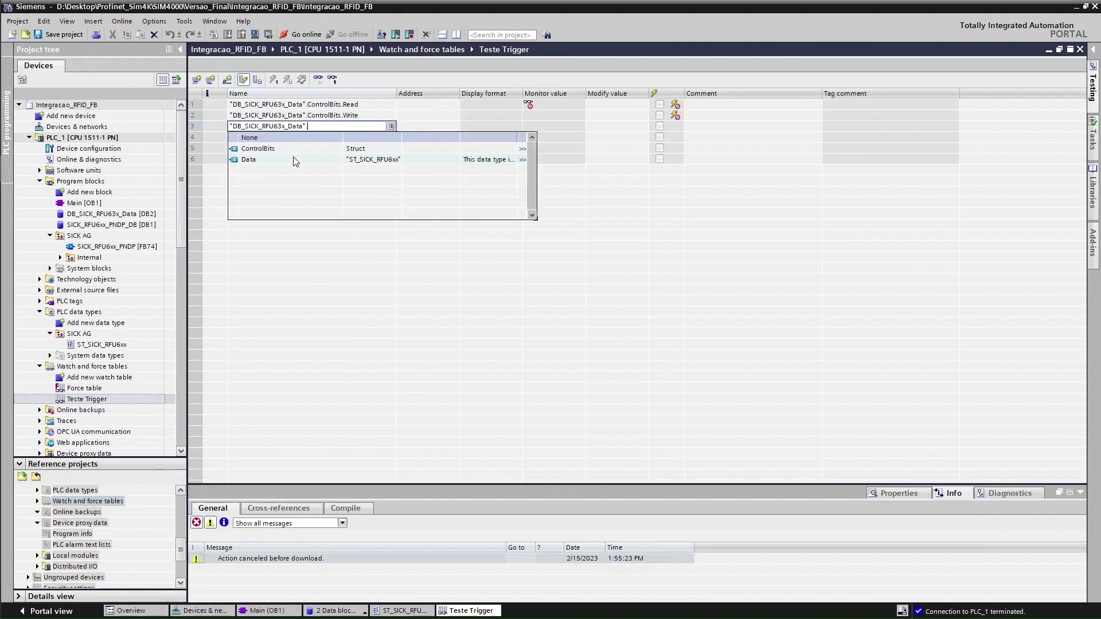
pyautogui.click(284, 150)
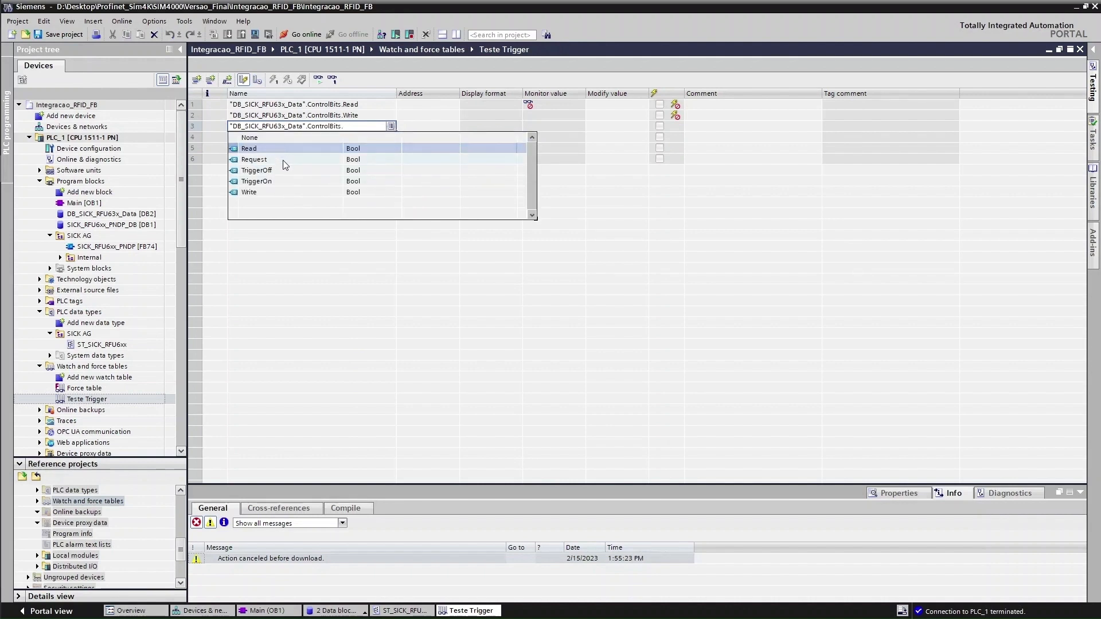
pyautogui.click(283, 160)
# Add ControlBits.TriggerOn to row 4 and ControlBits.TriggerOff to row 5
pyautogui.click(384, 141)
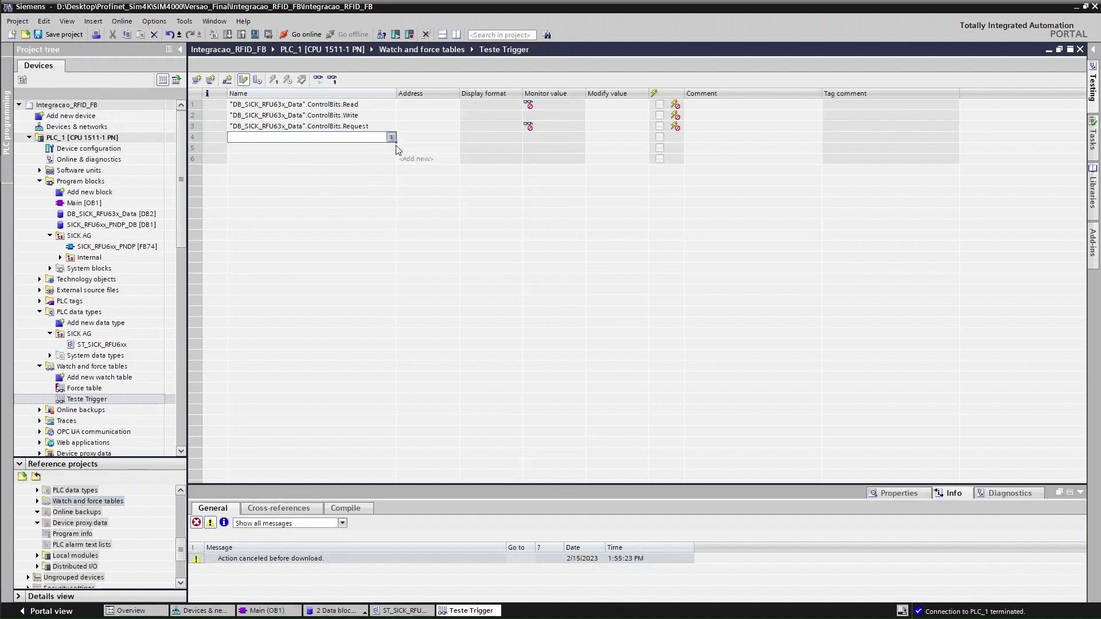
pyautogui.click(391, 137)
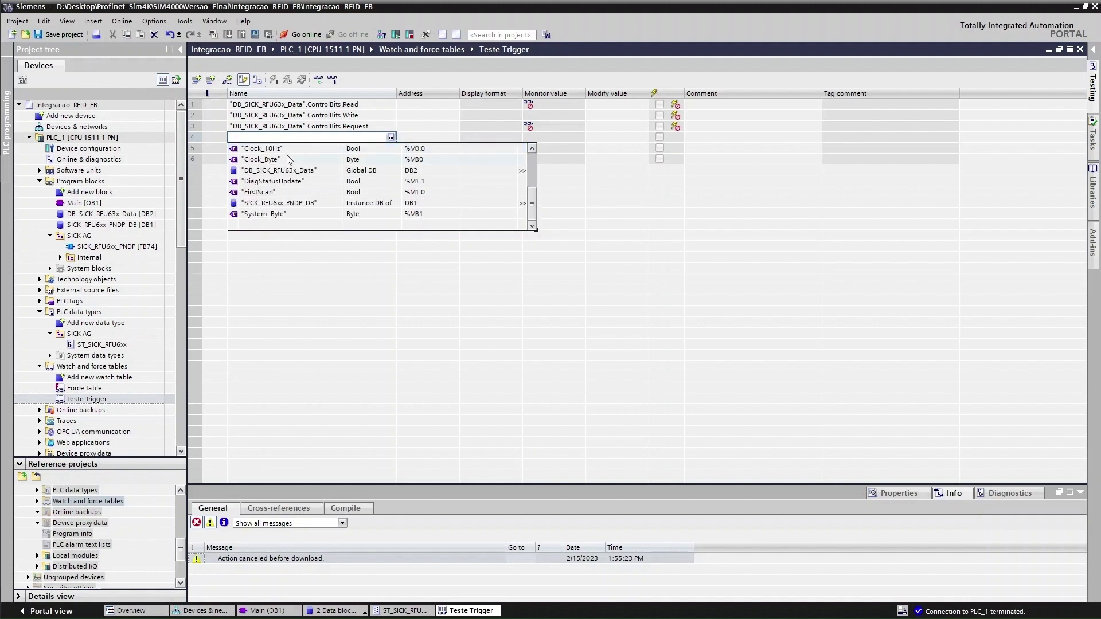
pyautogui.click(292, 170)
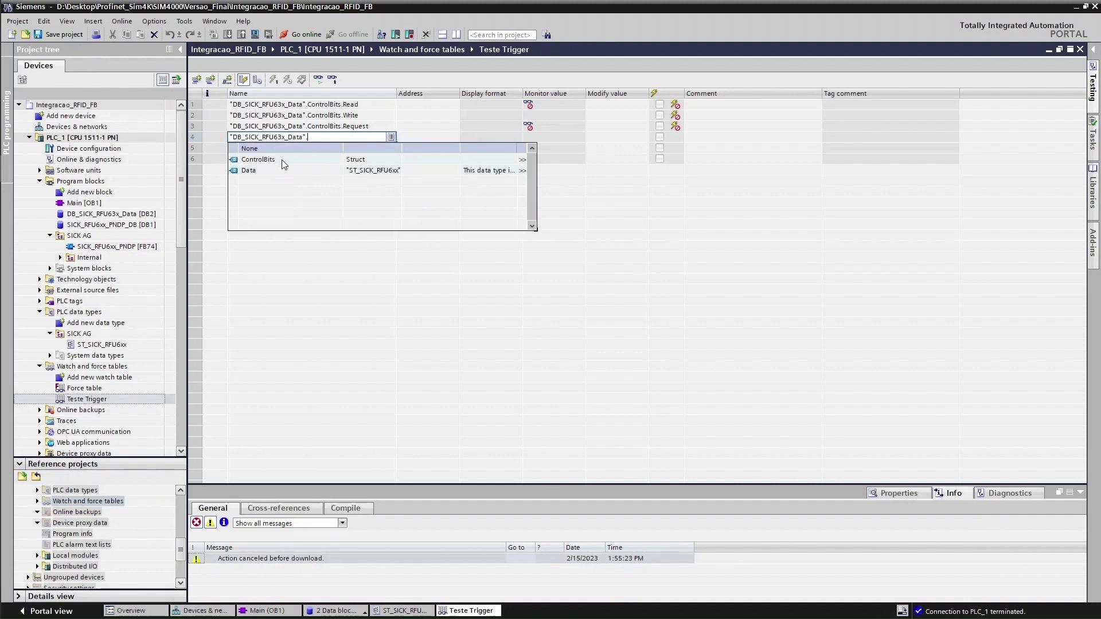
pyautogui.click(282, 160)
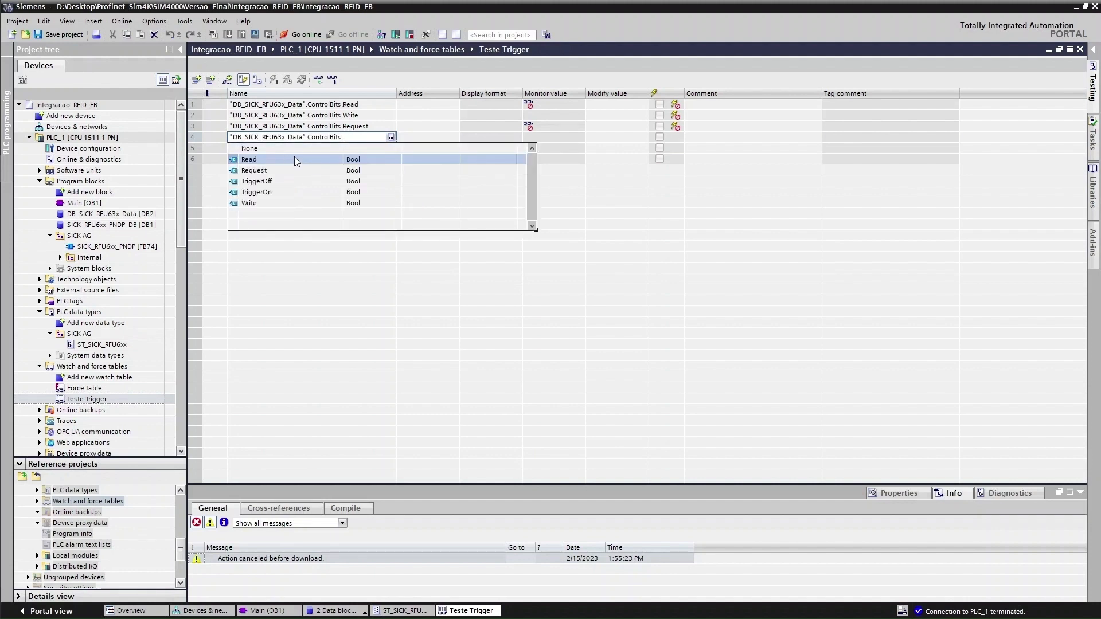
pyautogui.click(291, 192)
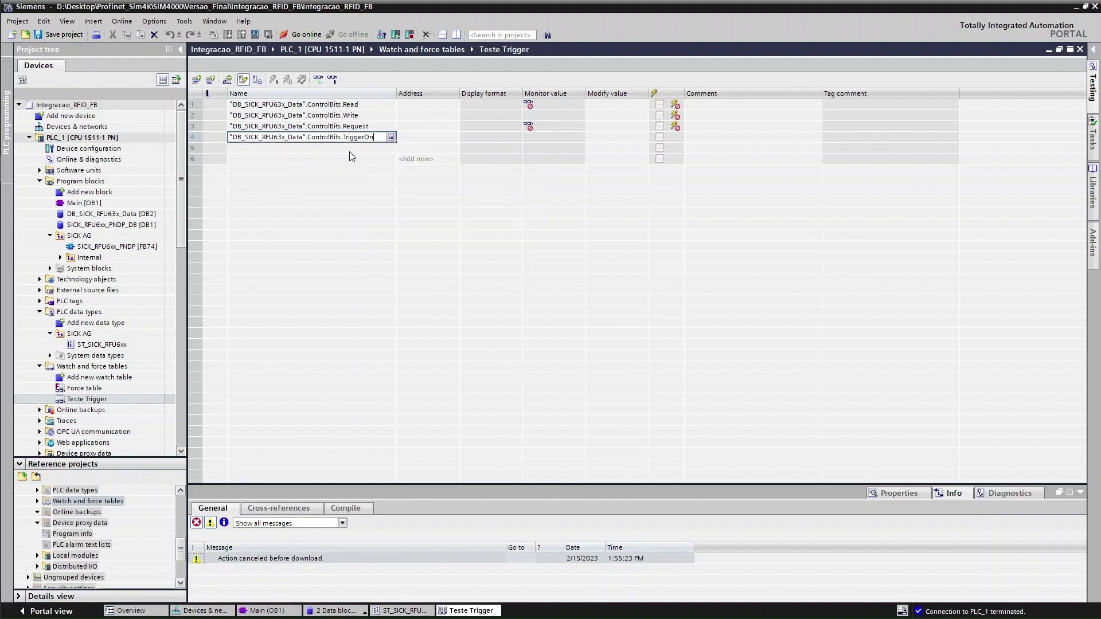
pyautogui.click(375, 150)
pyautogui.click(391, 148)
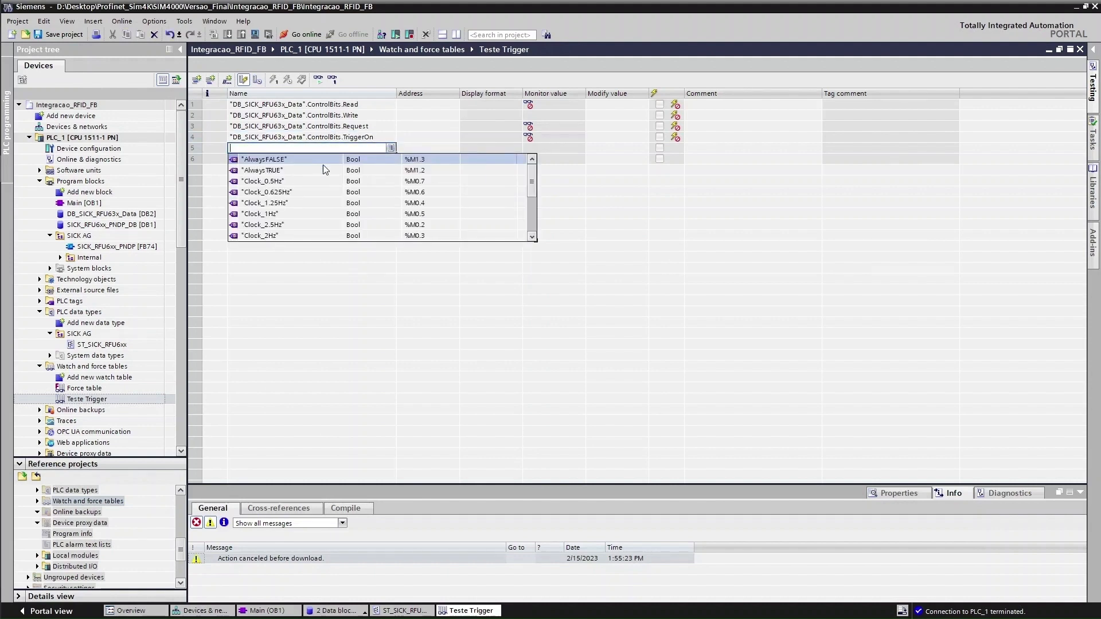
pyautogui.scroll(-1, 304, 177)
pyautogui.scroll(-1, 304, 179)
pyautogui.click(302, 215)
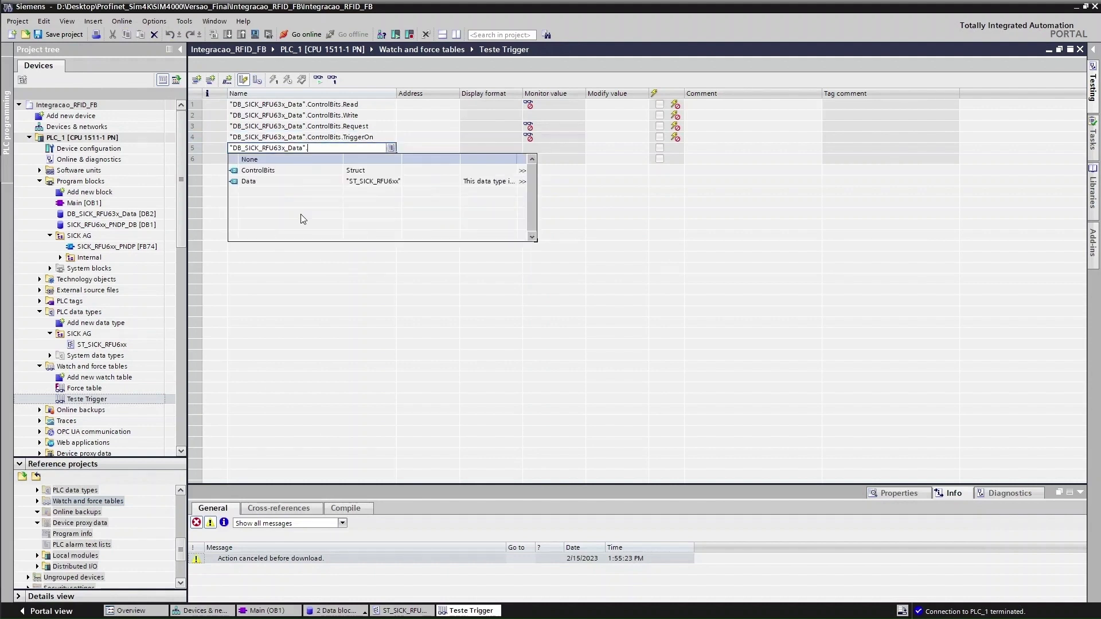
pyautogui.click(274, 171)
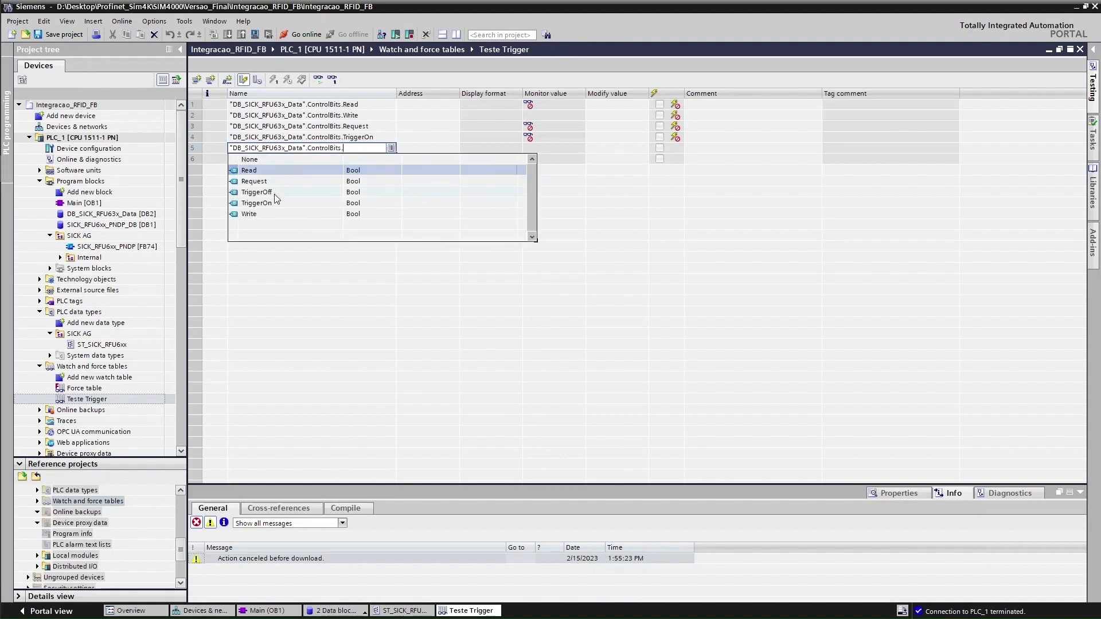
pyautogui.click(275, 194)
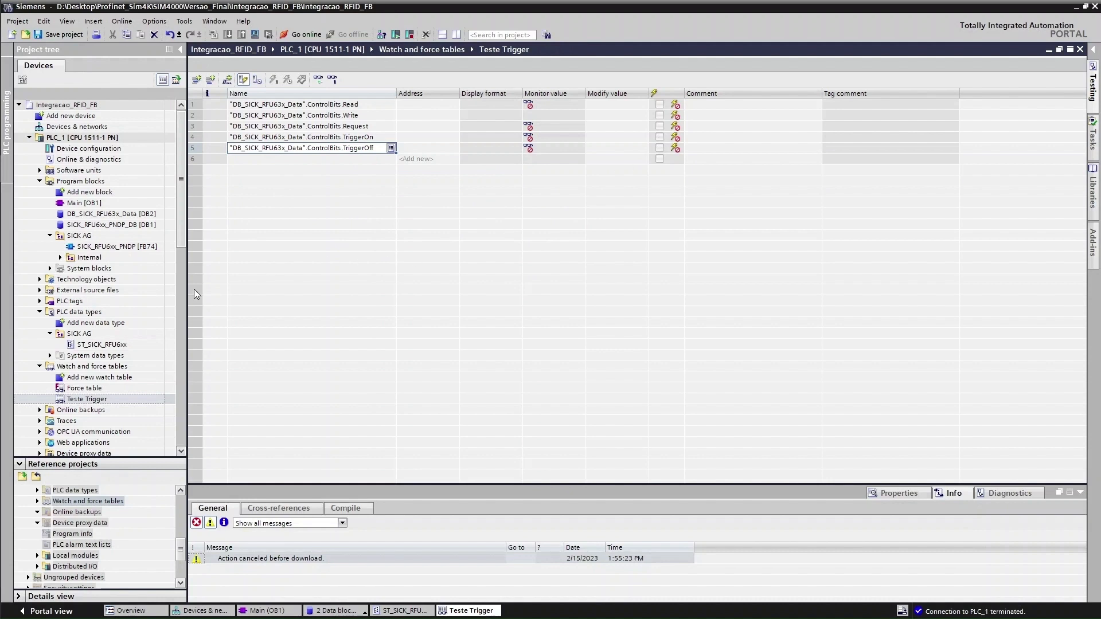
# Download changed hardware and software to PLC_1 with data blocks set to Re-initialize, finishing with 0 errors
pyautogui.rightClick(82, 142)
pyautogui.moveTo(140, 281)
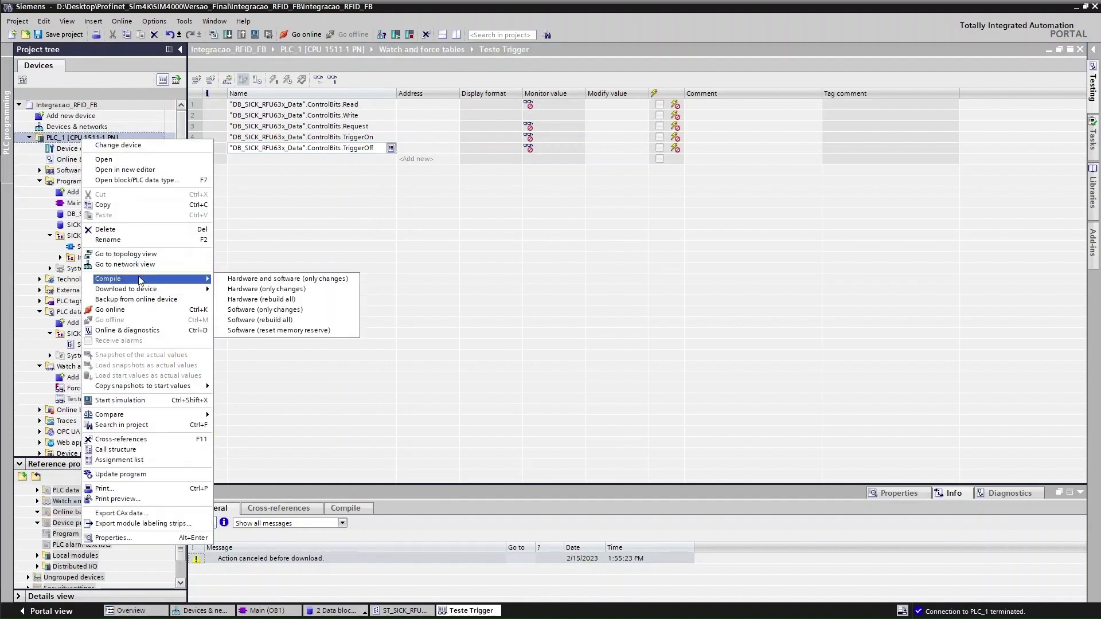
pyautogui.click(245, 289)
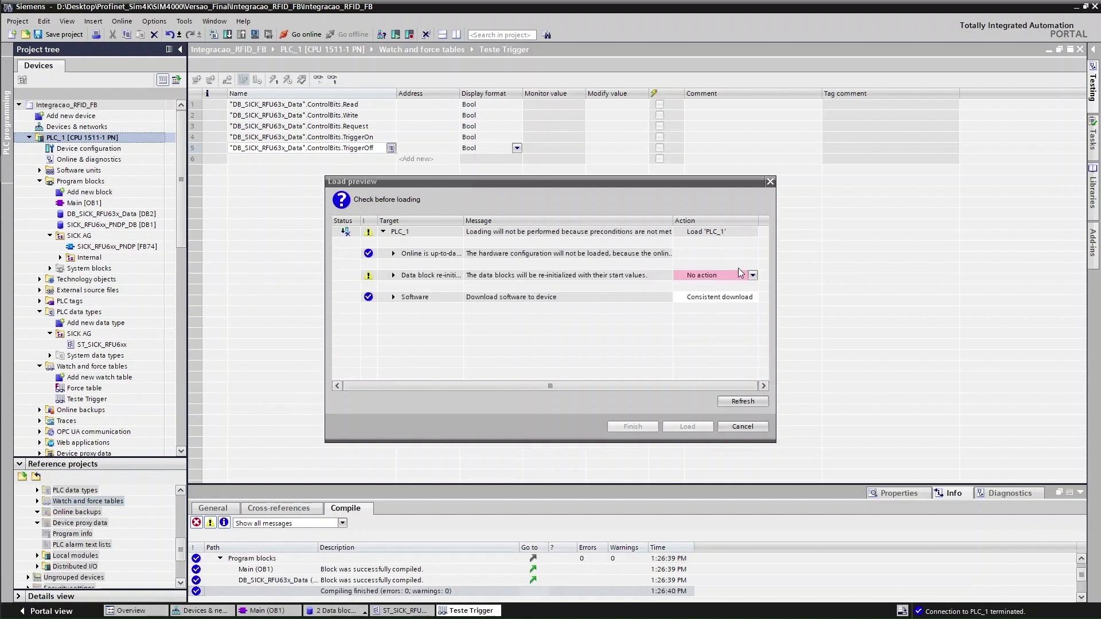
pyautogui.click(753, 276)
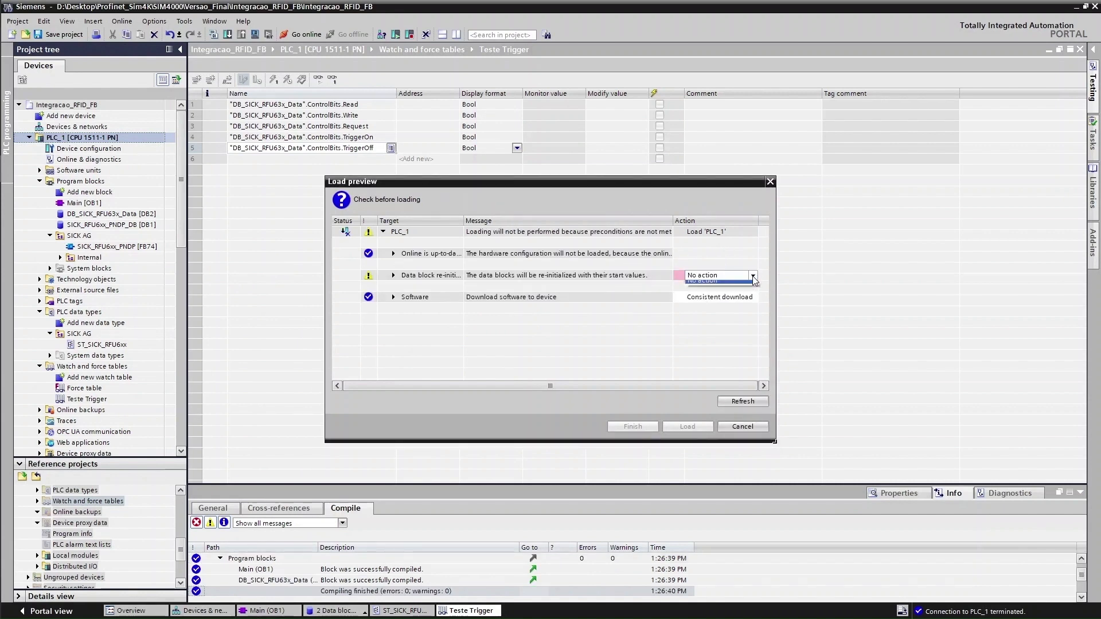
pyautogui.click(749, 291)
pyautogui.click(681, 428)
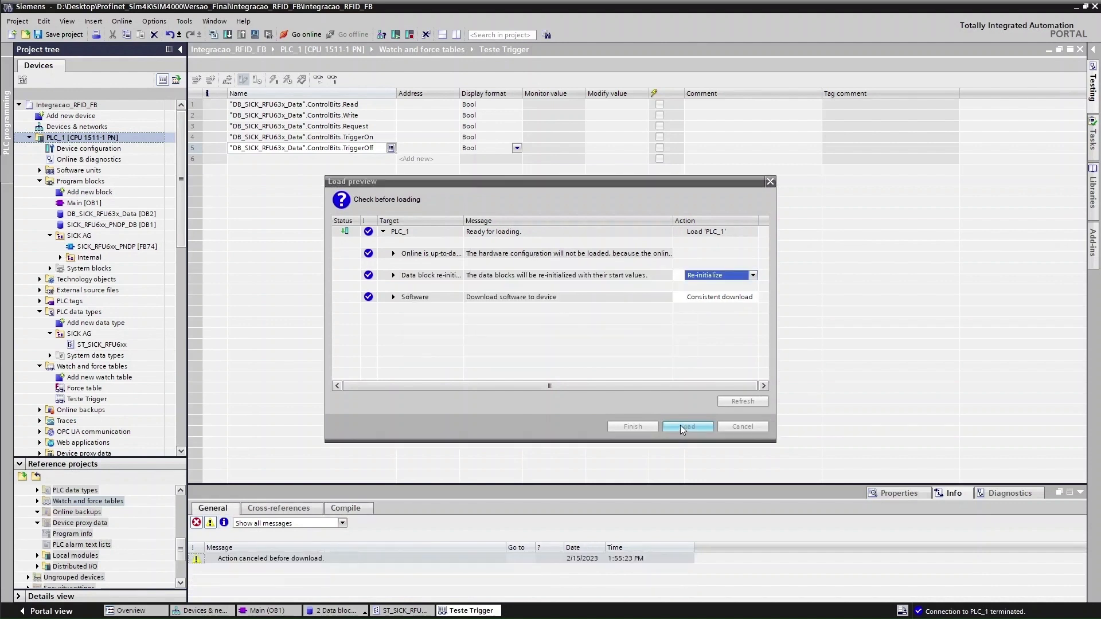
pyautogui.click(646, 425)
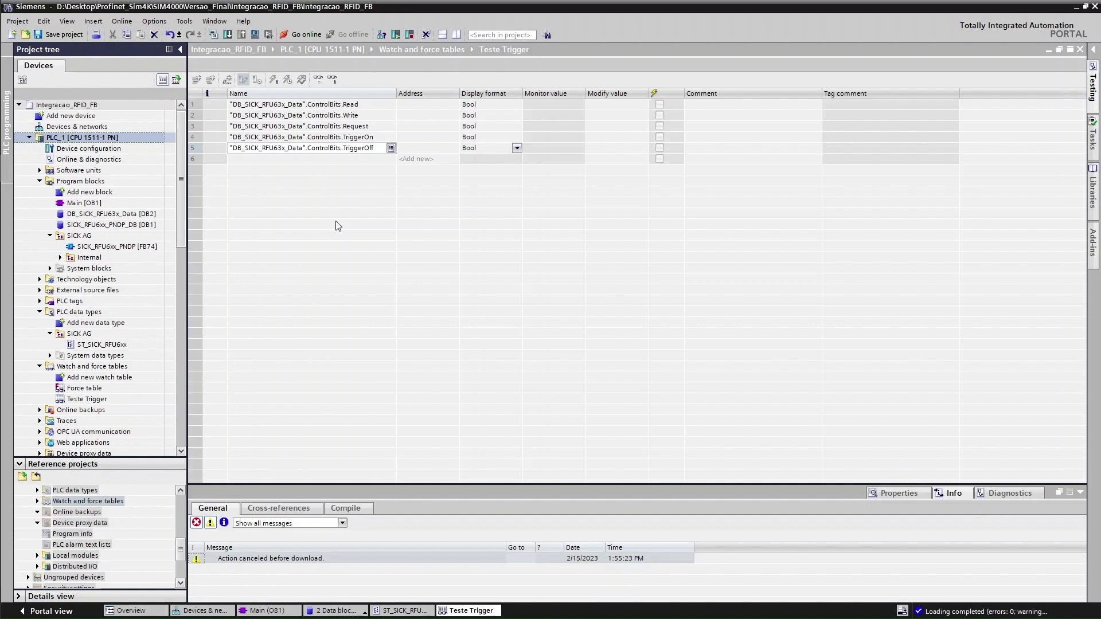
# Go online to PLC_1 and select the Teste Trigger watch table
pyautogui.click(297, 33)
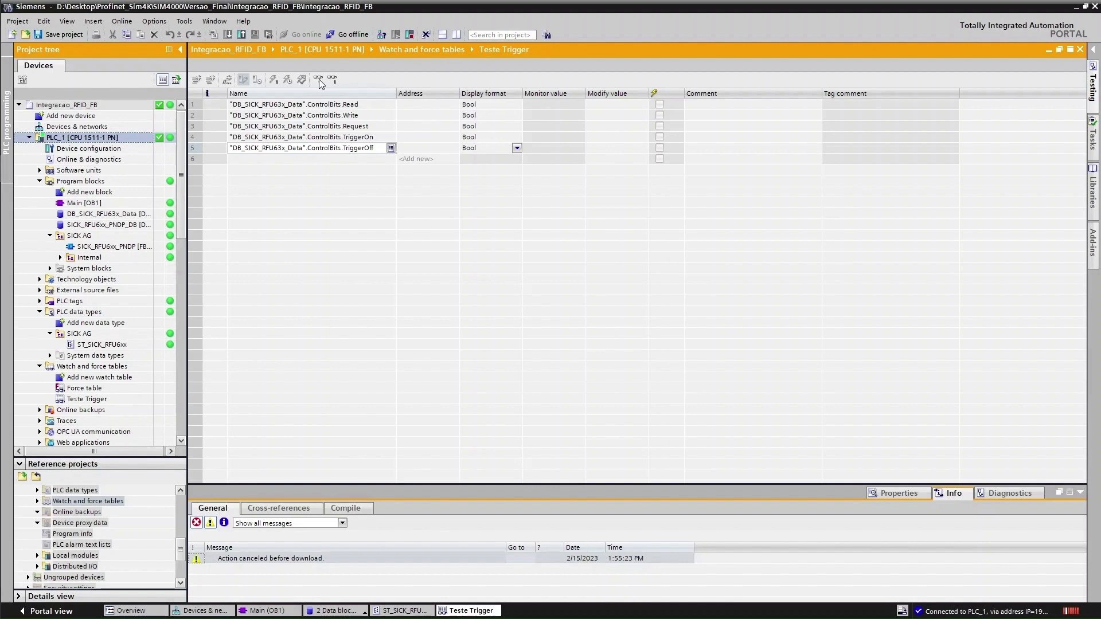
pyautogui.click(372, 346)
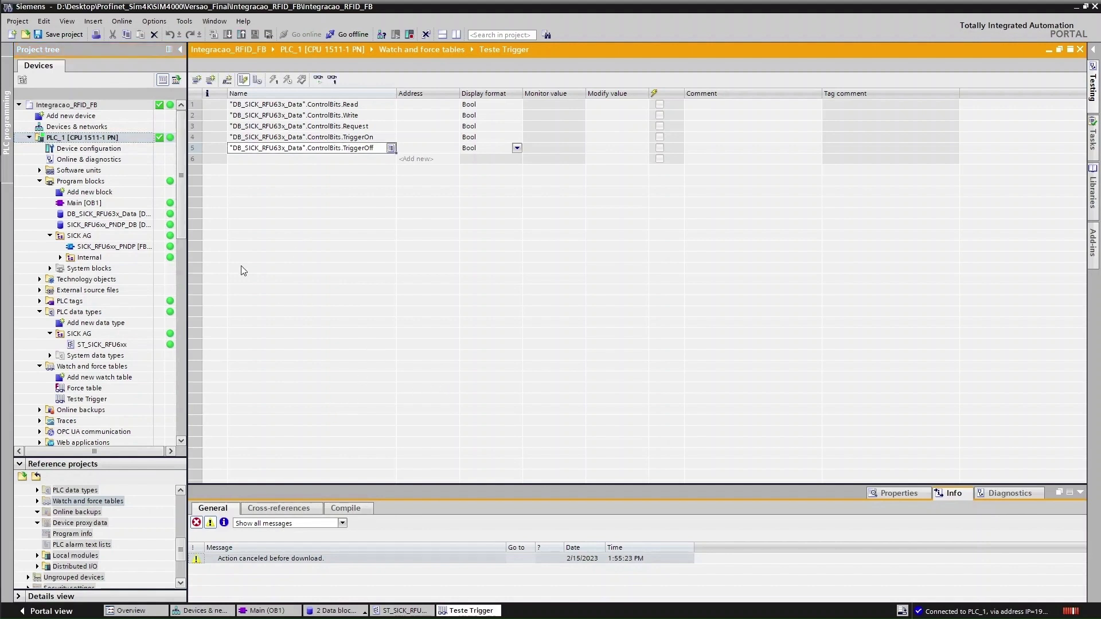
pyautogui.click(89, 400)
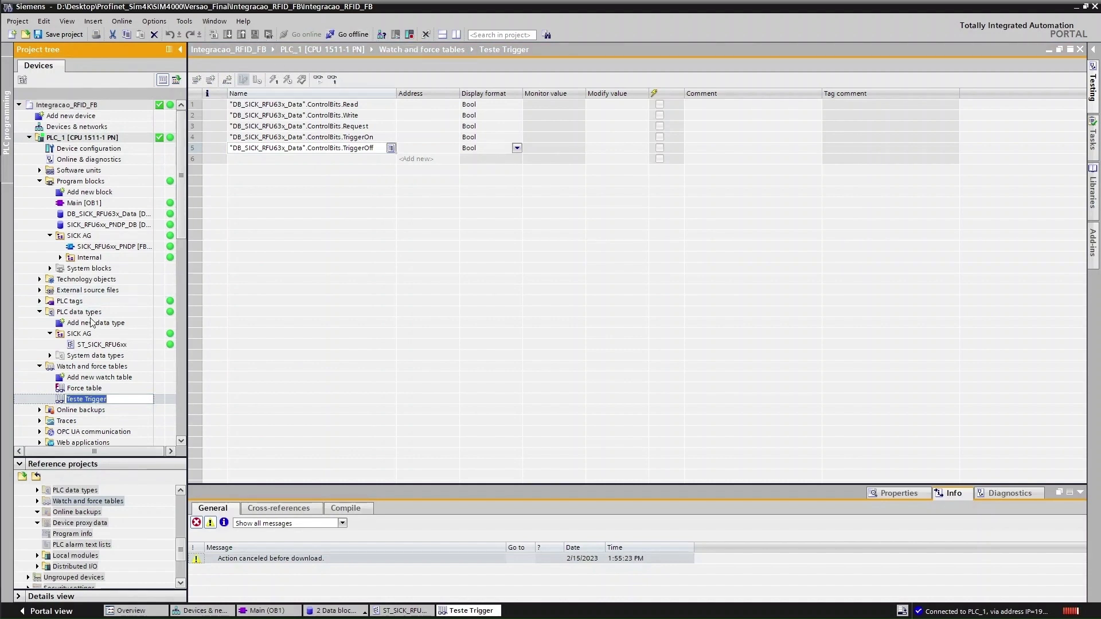
pyautogui.click(109, 377)
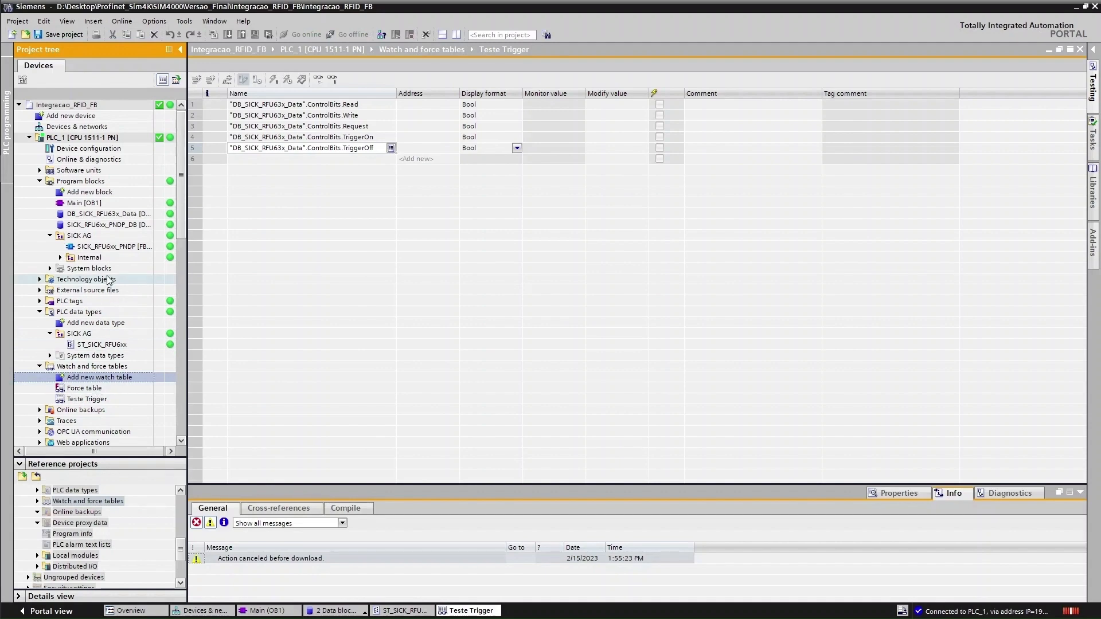
# Start monitoring all values in the Teste Trigger watch table
pyautogui.scroll(-4, 108, 279)
pyautogui.scroll(3, 109, 280)
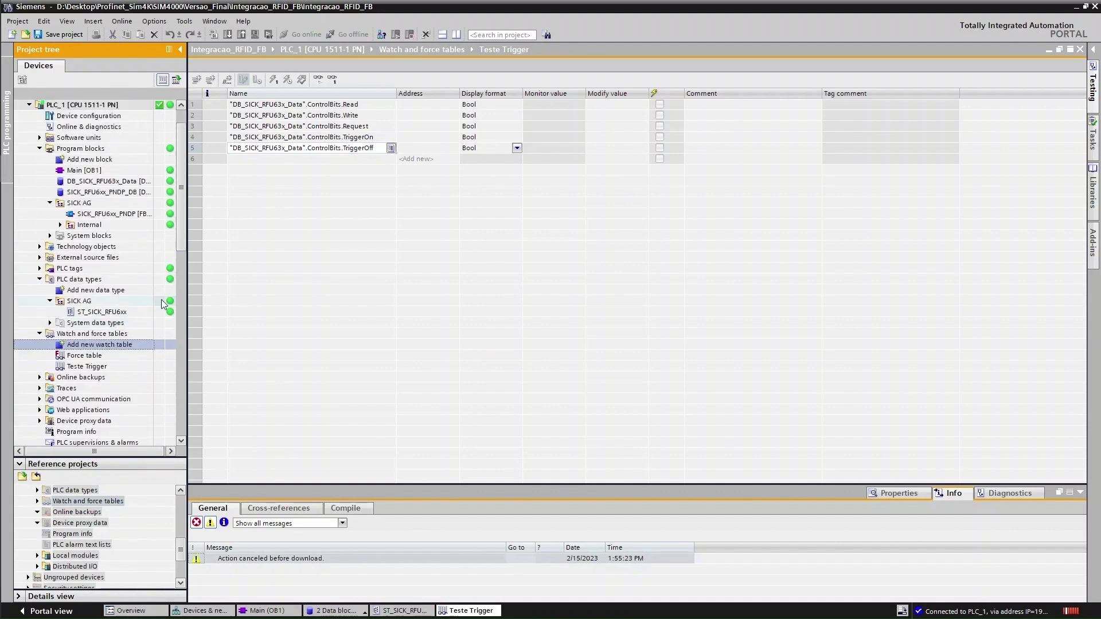
pyautogui.click(430, 207)
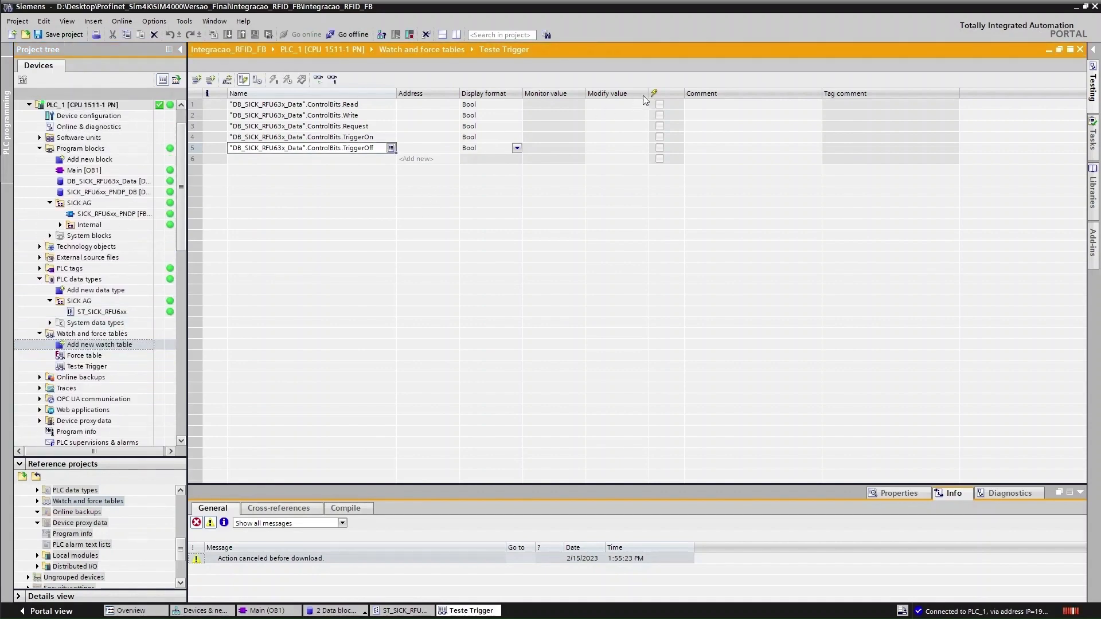
pyautogui.click(318, 81)
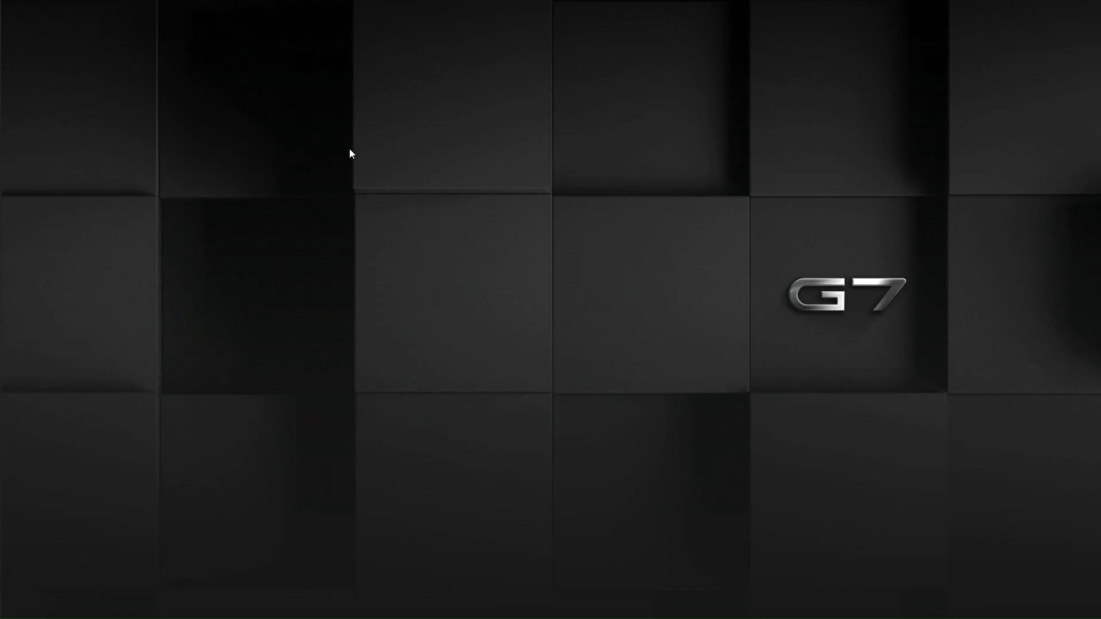
# Bring up TIA Portal and Hercules SETUP, then set TriggerOn to TRUE
pyautogui.moveTo(3, 146)
pyautogui.click(17, 168)
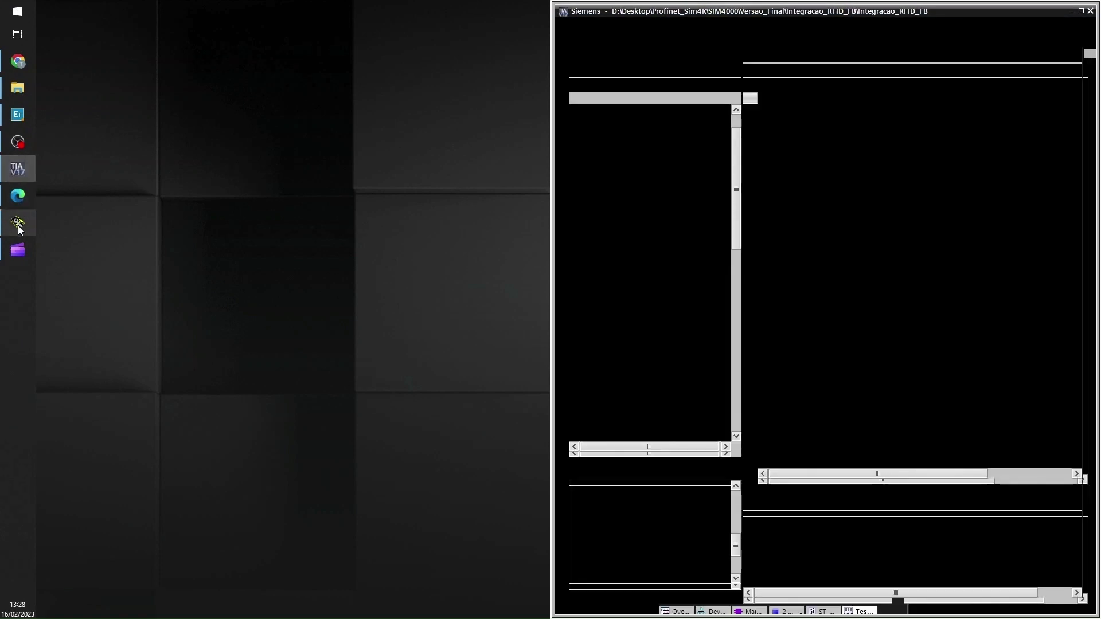
pyautogui.click(17, 224)
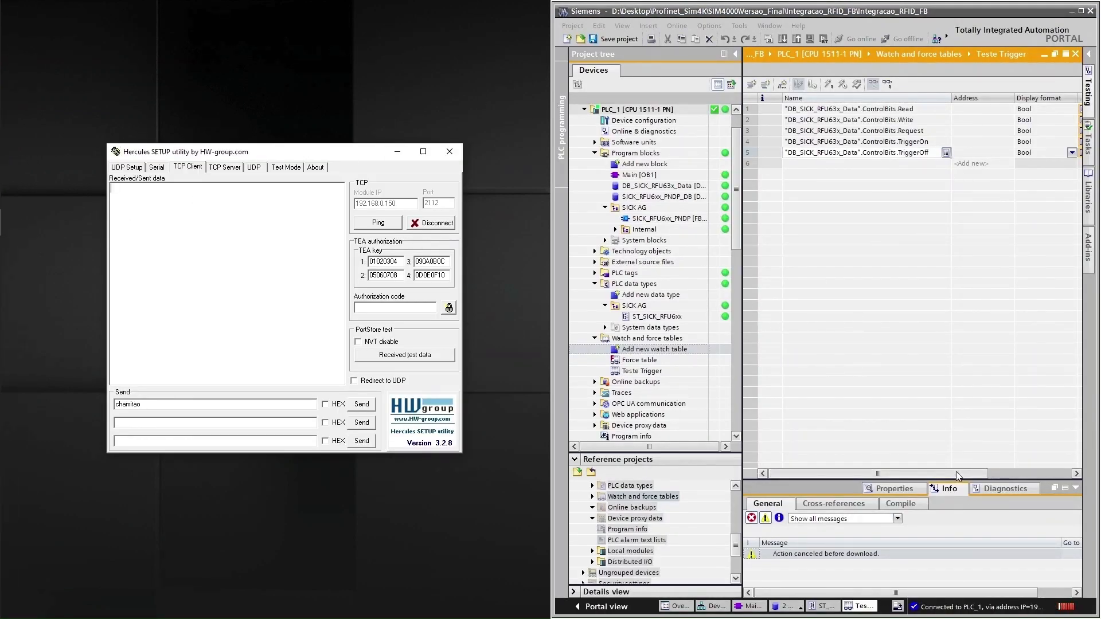
pyautogui.moveTo(955, 473); pyautogui.dragTo(970, 472)
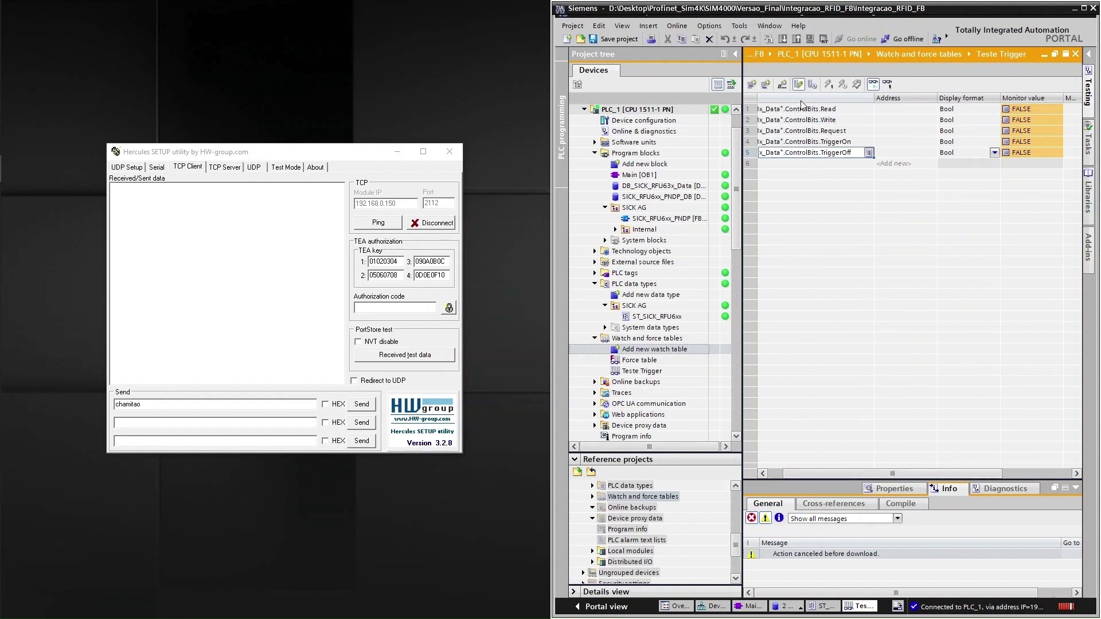
pyautogui.click(1050, 141)
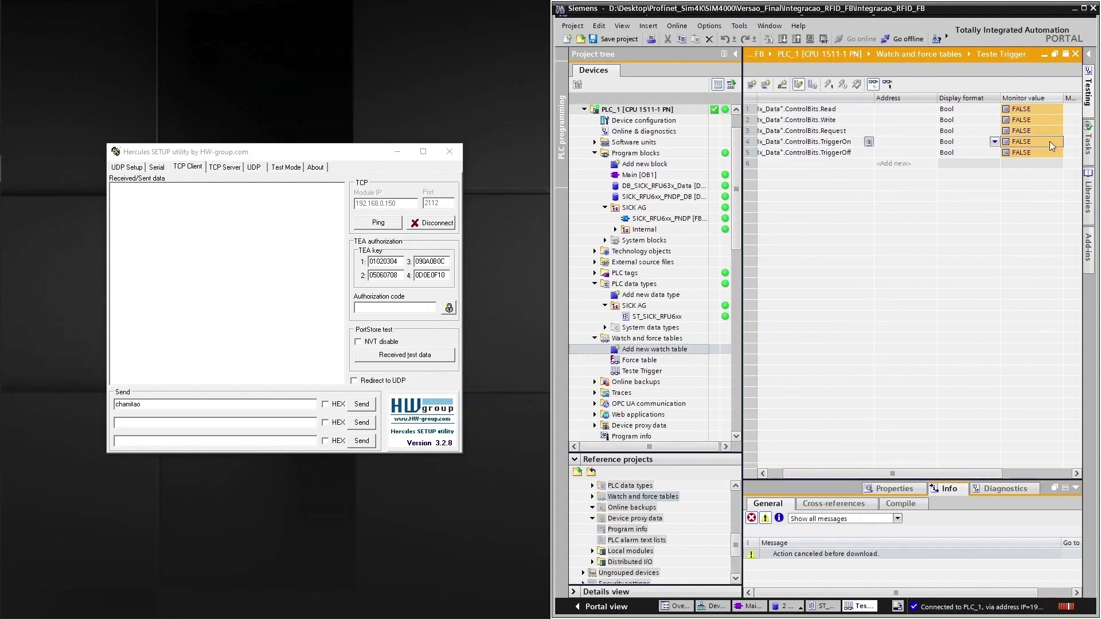
pyautogui.doubleClick(1049, 142)
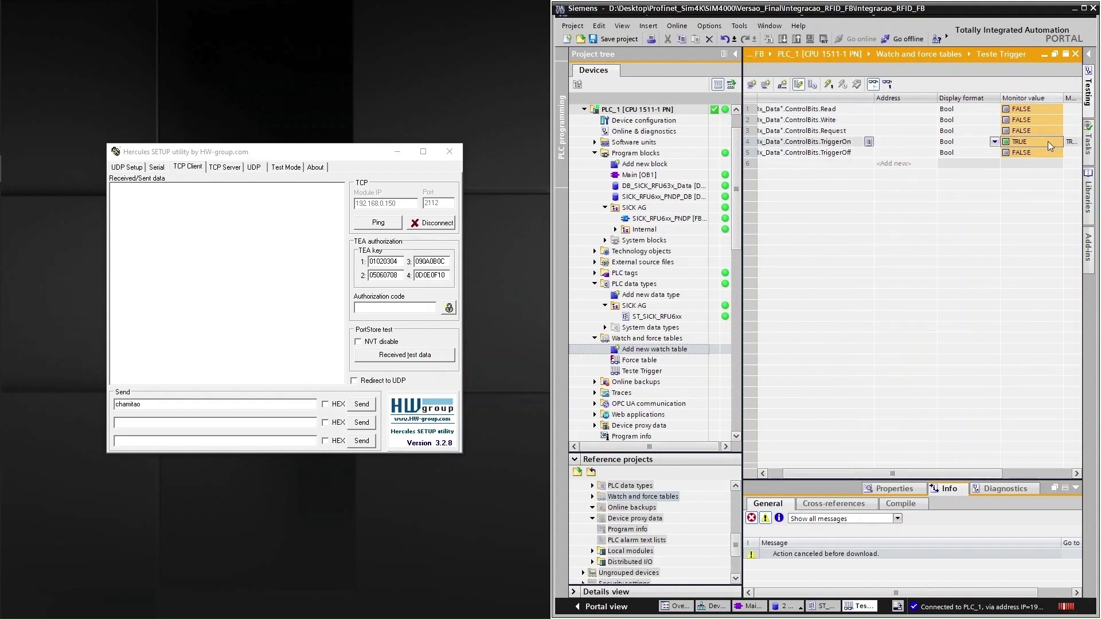
# Pulse Request TRUE then FALSE twice so Hercules receives tag data lines
pyautogui.click(1035, 130)
pyautogui.doubleClick(1034, 129)
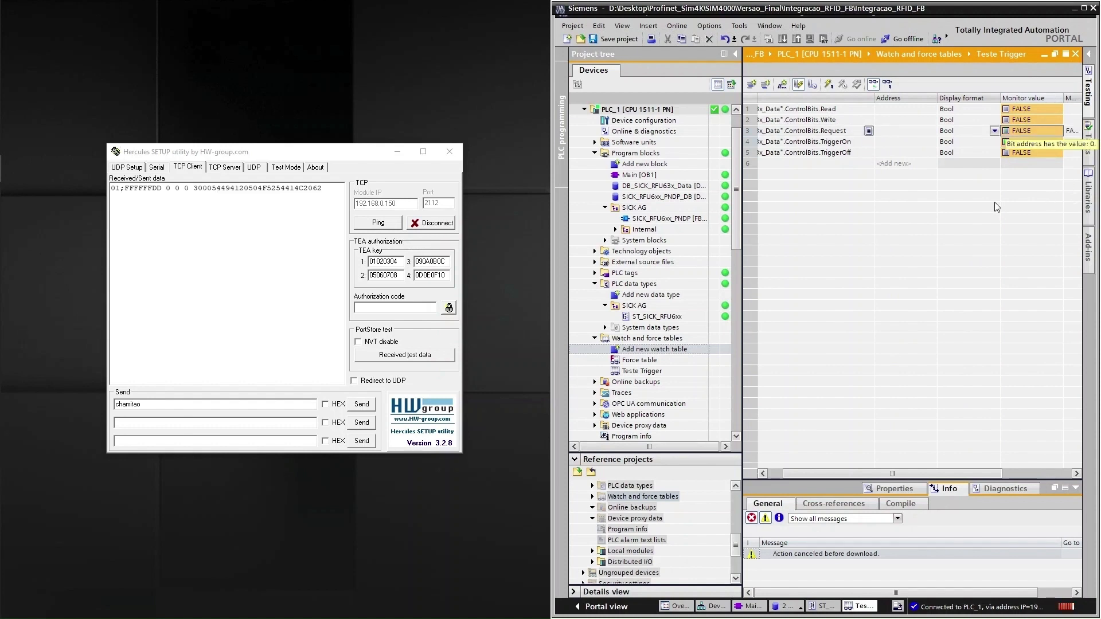
pyautogui.hotkey('ctrl', 'F2')
pyautogui.hotkey('ctrl', 'F3')
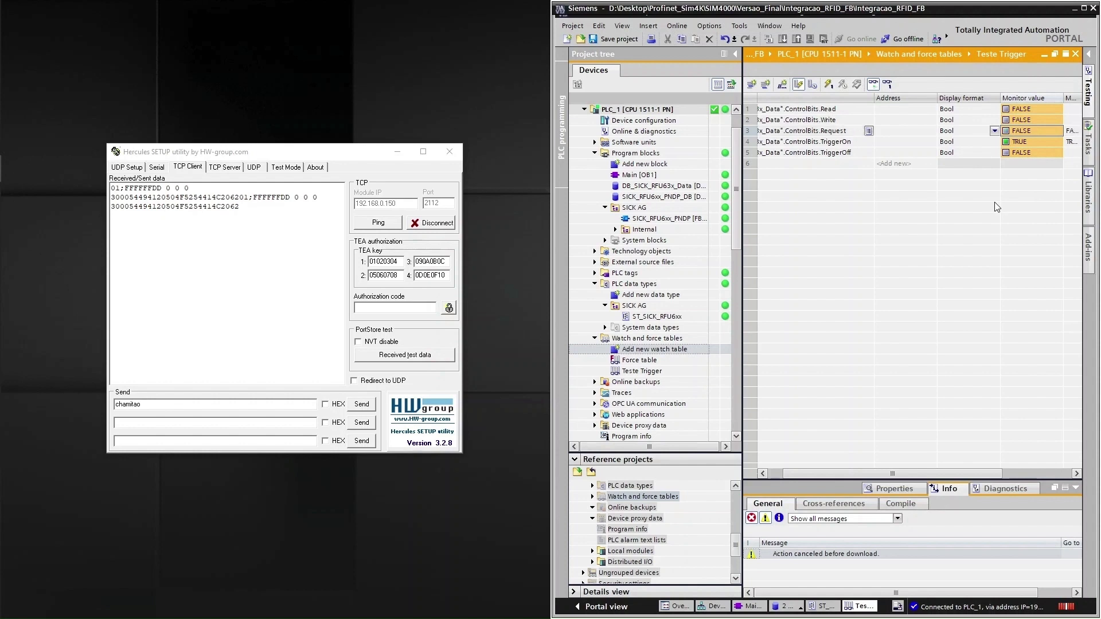
pyautogui.hotkey('ctrl', 'F2')
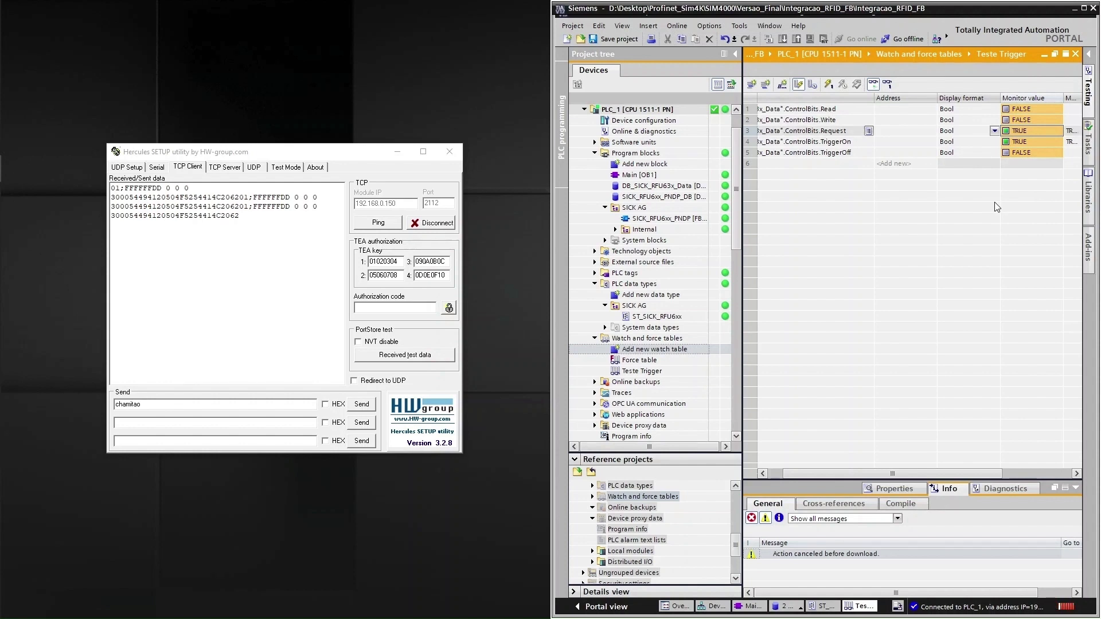
pyautogui.hotkey('ctrl', 'F3')
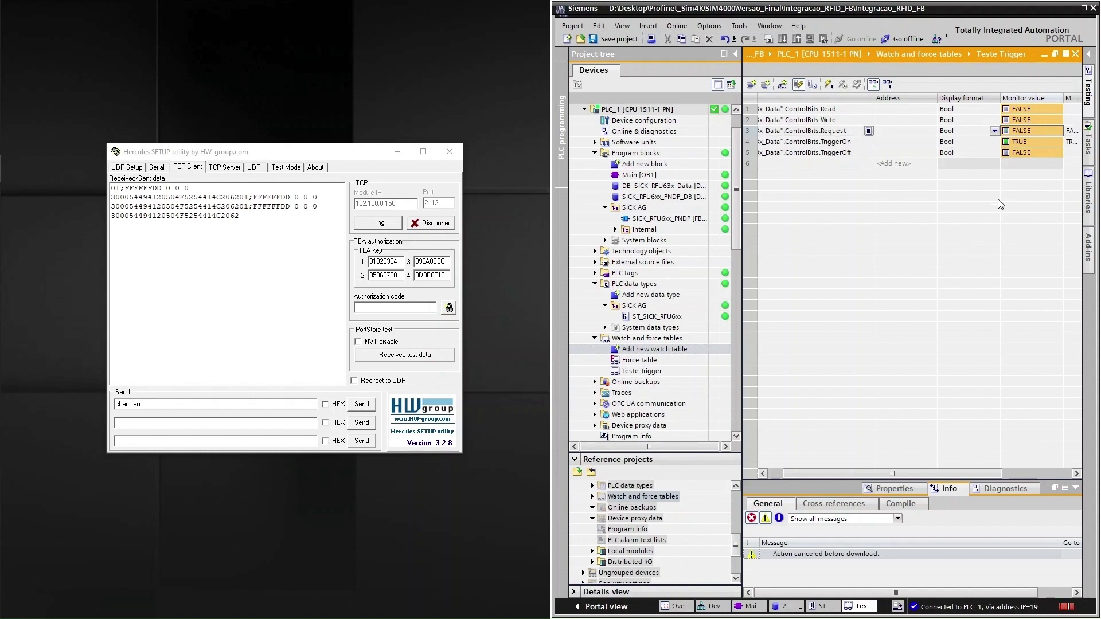
# Set TriggerOn back to FALSE and maximize the TIA Portal window
pyautogui.click(1016, 145)
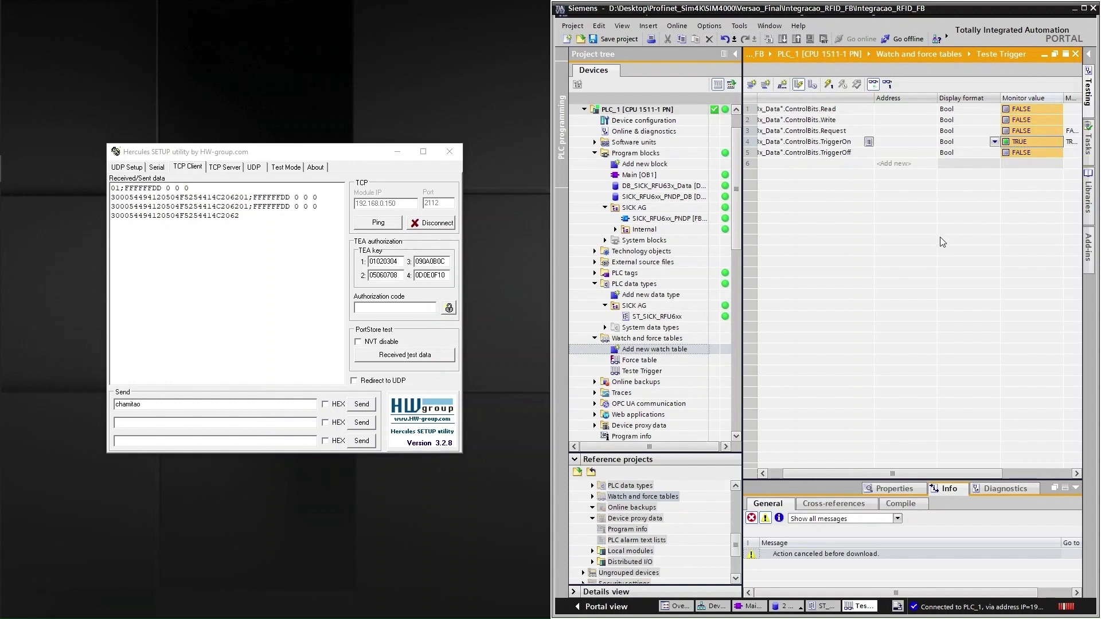
pyautogui.hotkey('ctrl', 'F3')
pyautogui.click(1084, 8)
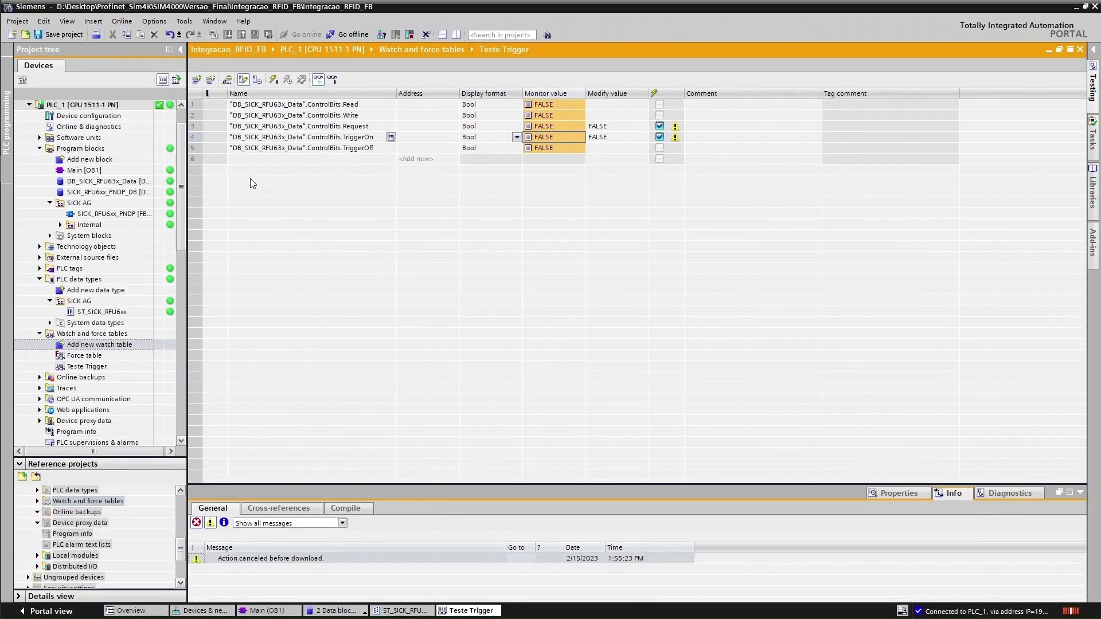
# Stop monitoring the watch table and disconnect from PLC_1
pyautogui.click(317, 80)
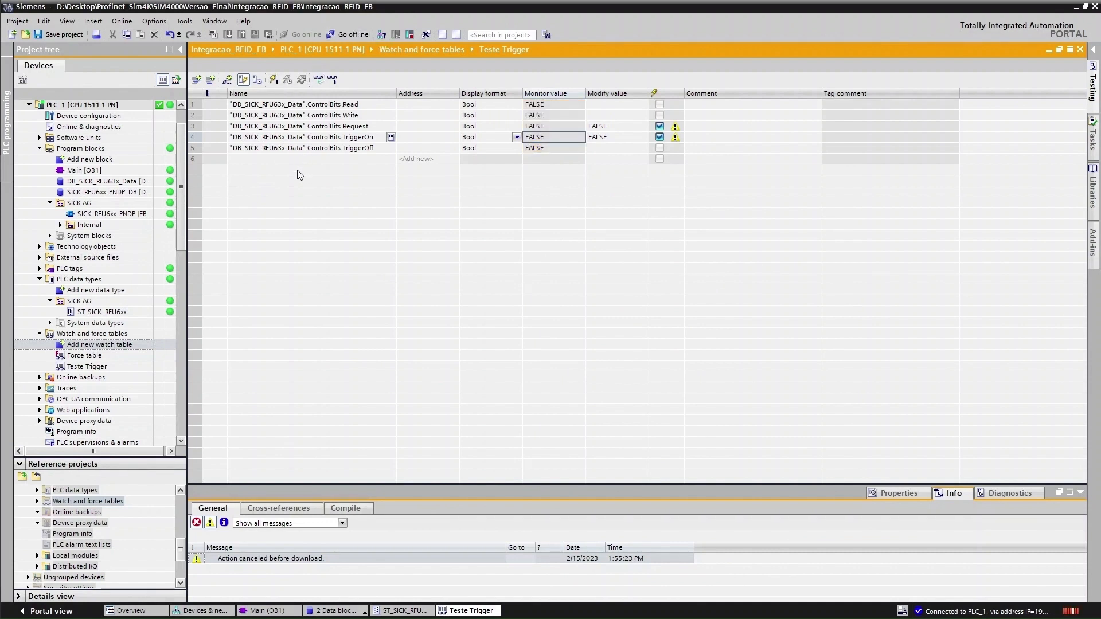
pyautogui.click(289, 150)
pyautogui.click(343, 35)
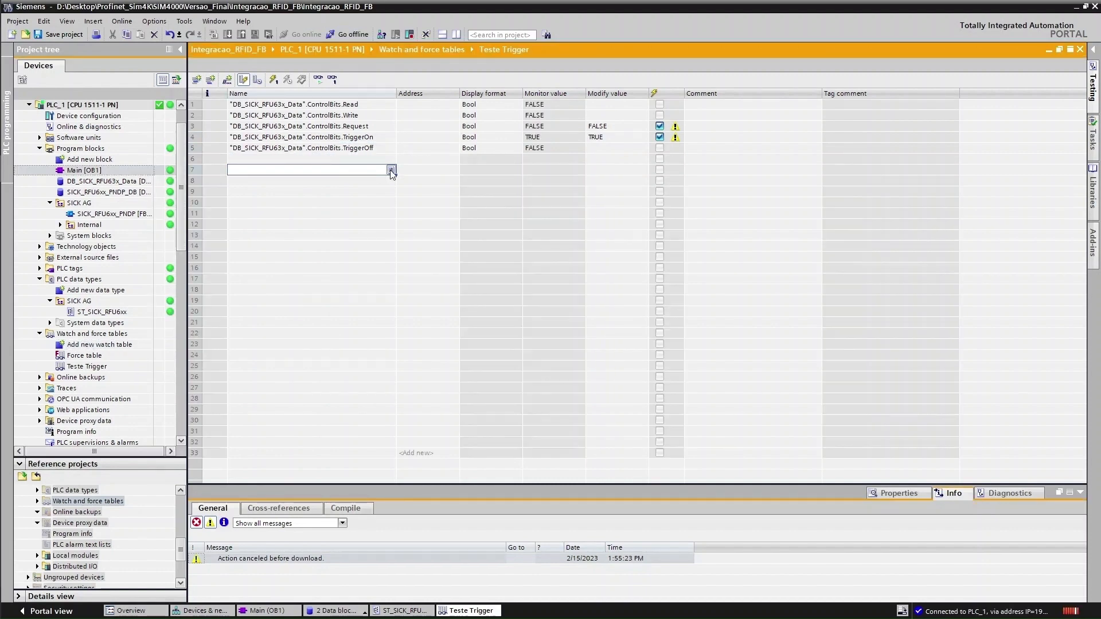
# Enter DB_SICK_RFU63x_Data.Data.ReadingResult.iLength as the tag in row 7
pyautogui.click(392, 170)
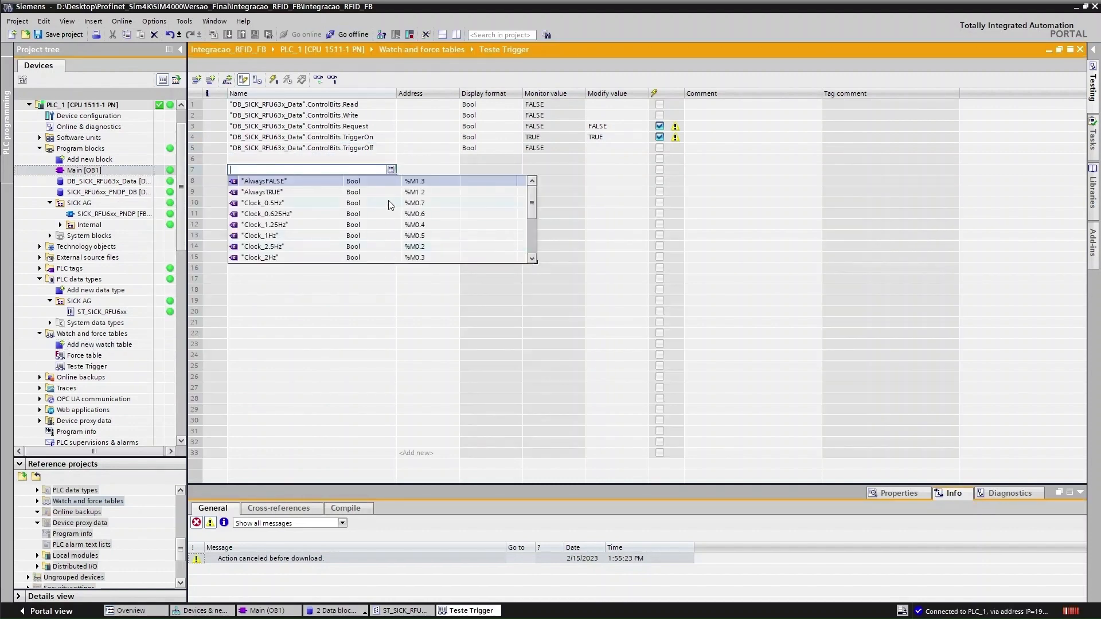
pyautogui.scroll(-3, 301, 215)
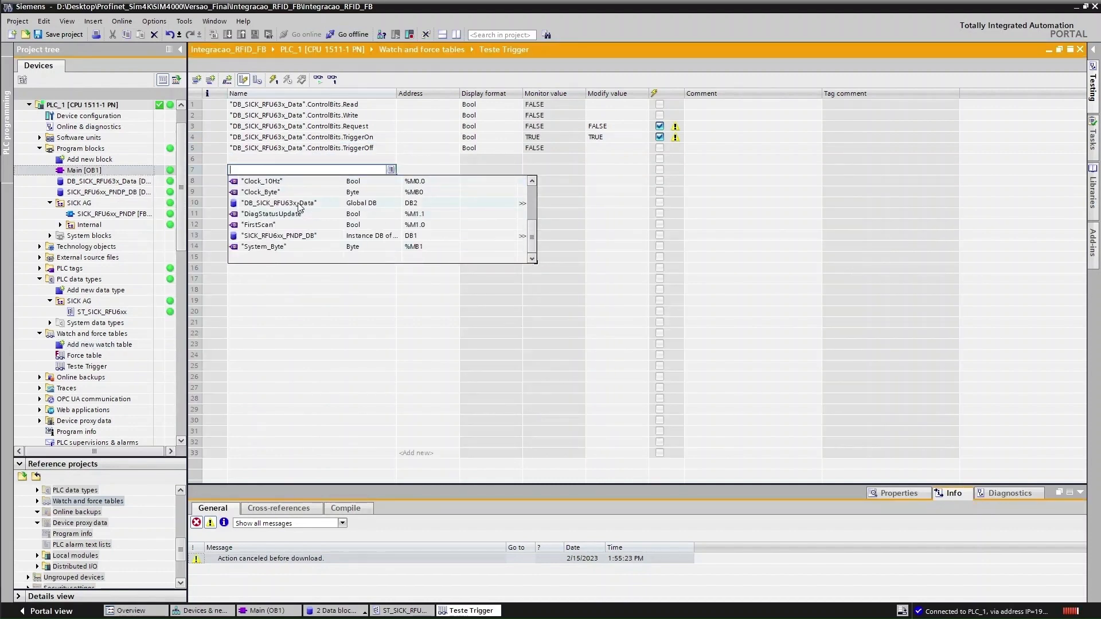
pyautogui.click(298, 204)
pyautogui.click(277, 193)
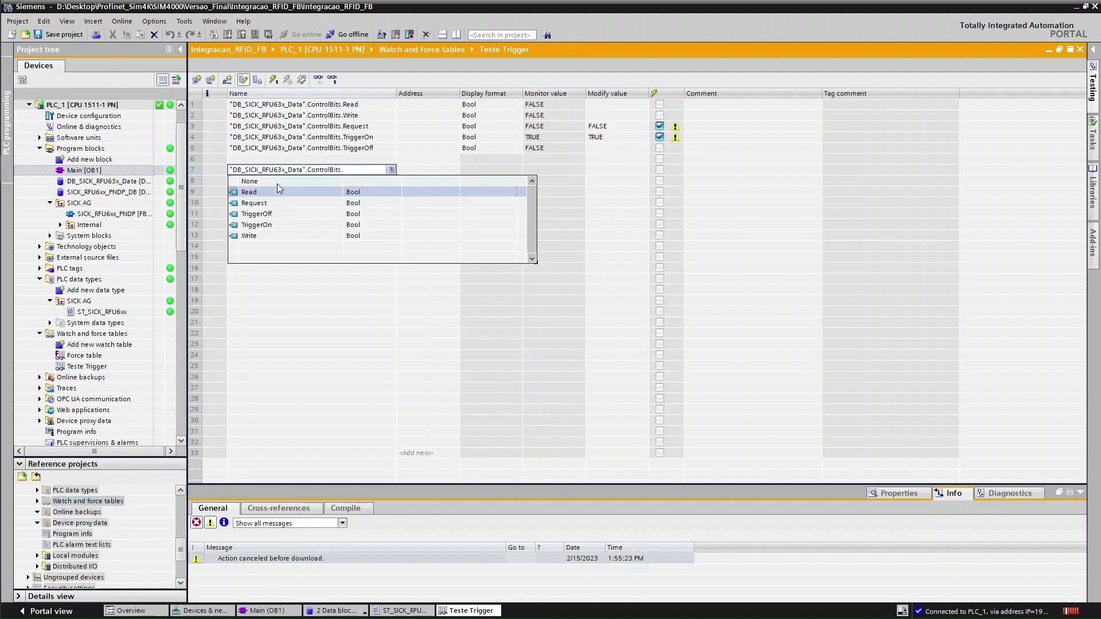
pyautogui.click(234, 182)
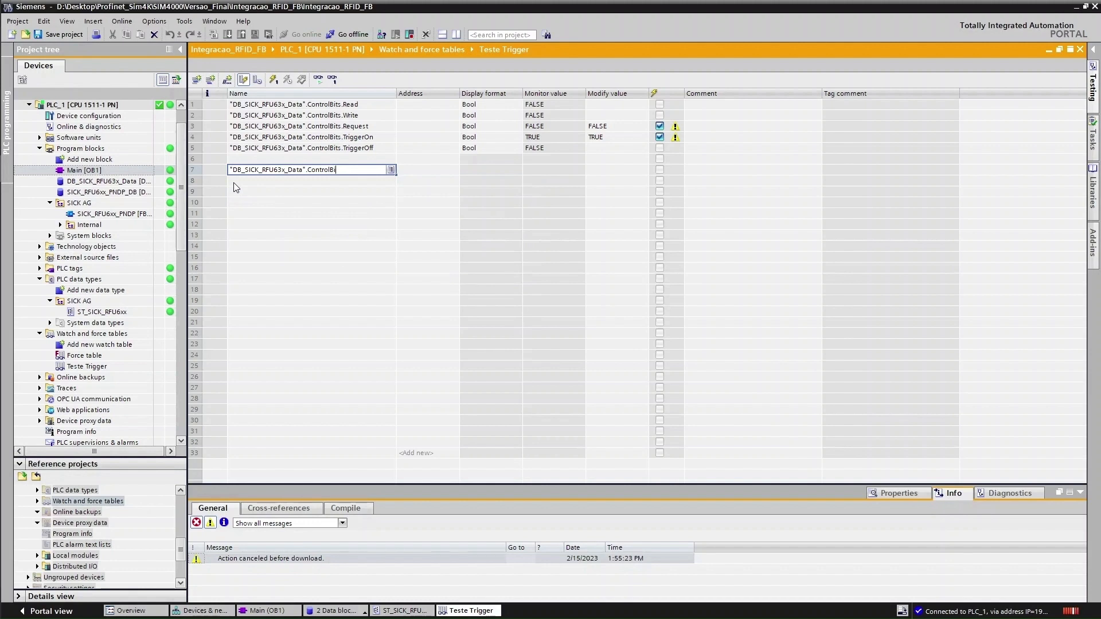
pyautogui.press('BackSpace')
pyautogui.press('BackSpace')
pyautogui.press('BackSpace')
pyautogui.press('BackSpace')
pyautogui.press('BackSpace')
pyautogui.press('BackSpace')
pyautogui.press('BackSpace')
pyautogui.press('BackSpace')
pyautogui.press('BackSpace')
pyautogui.press('BackSpace')
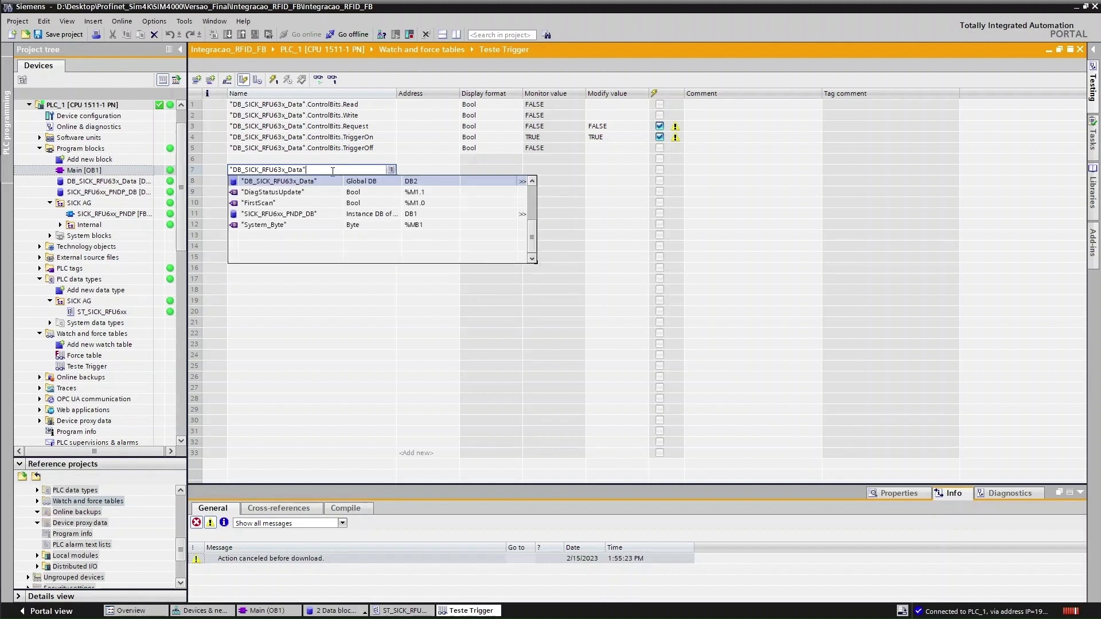
pyautogui.write('.')
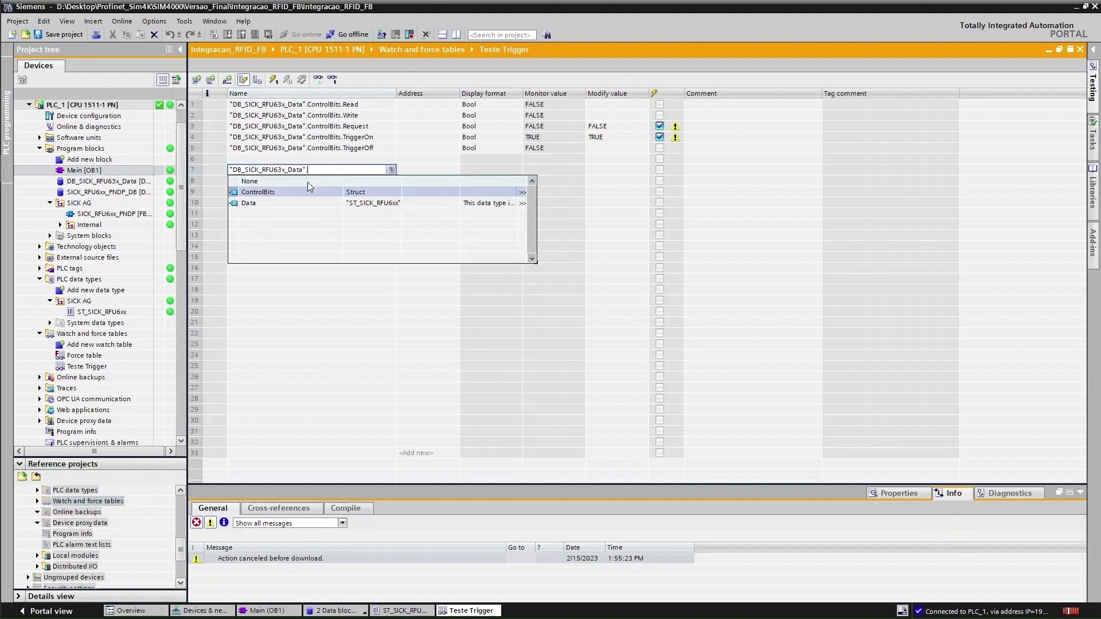
pyautogui.doubleClick(267, 203)
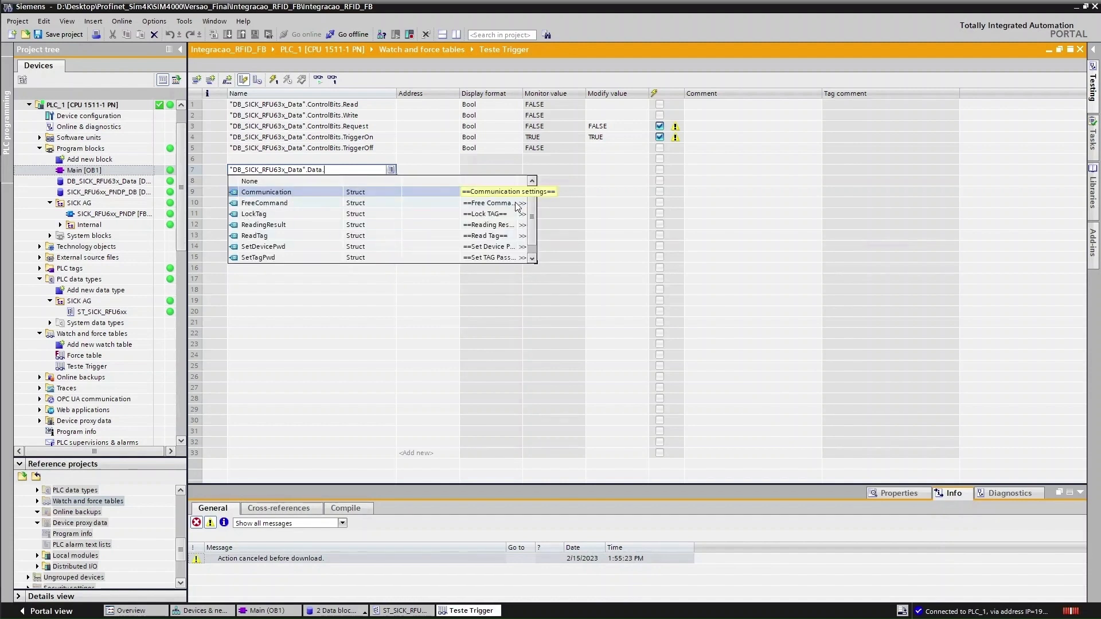
pyautogui.click(498, 225)
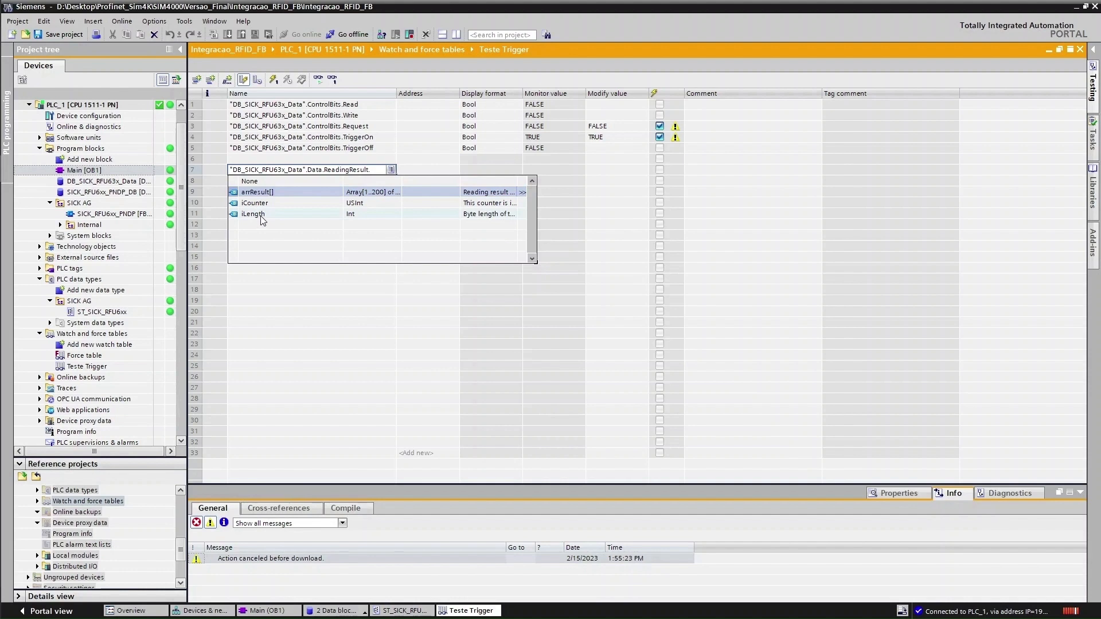
pyautogui.click(261, 215)
pyautogui.click(328, 225)
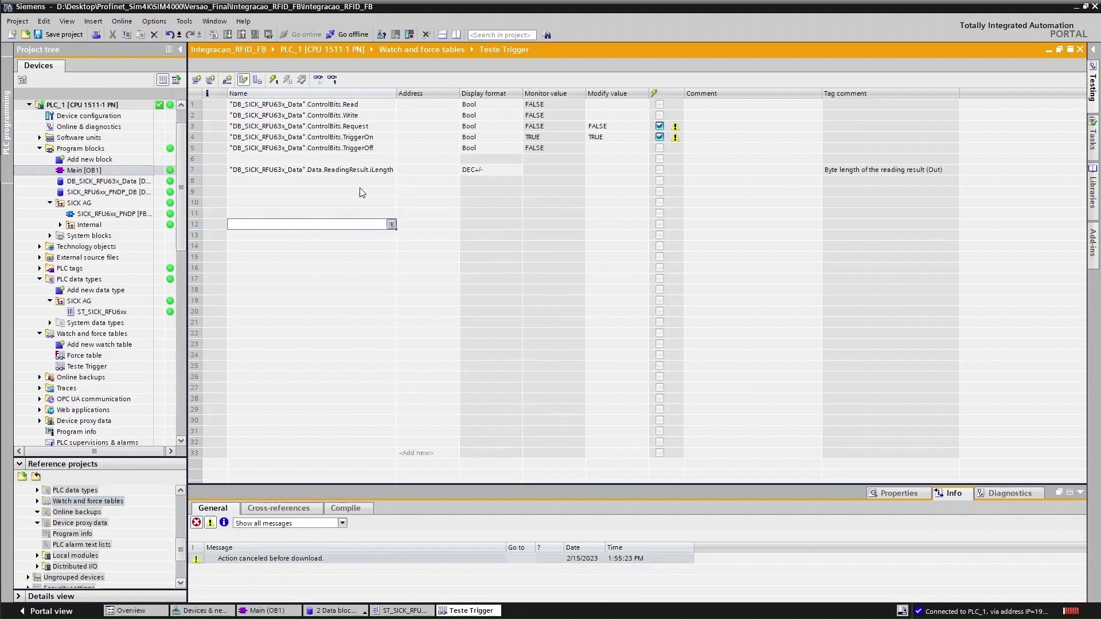
# AutoFill row 7 down into rows 8–9 and widen the Name column
pyautogui.click(395, 180)
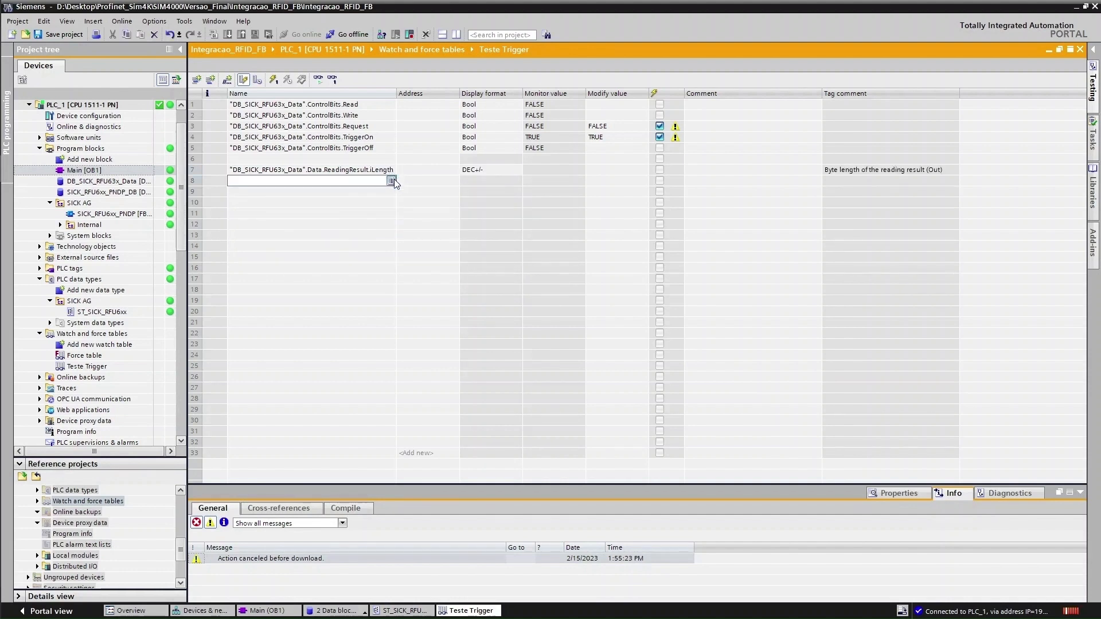
pyautogui.click(394, 173)
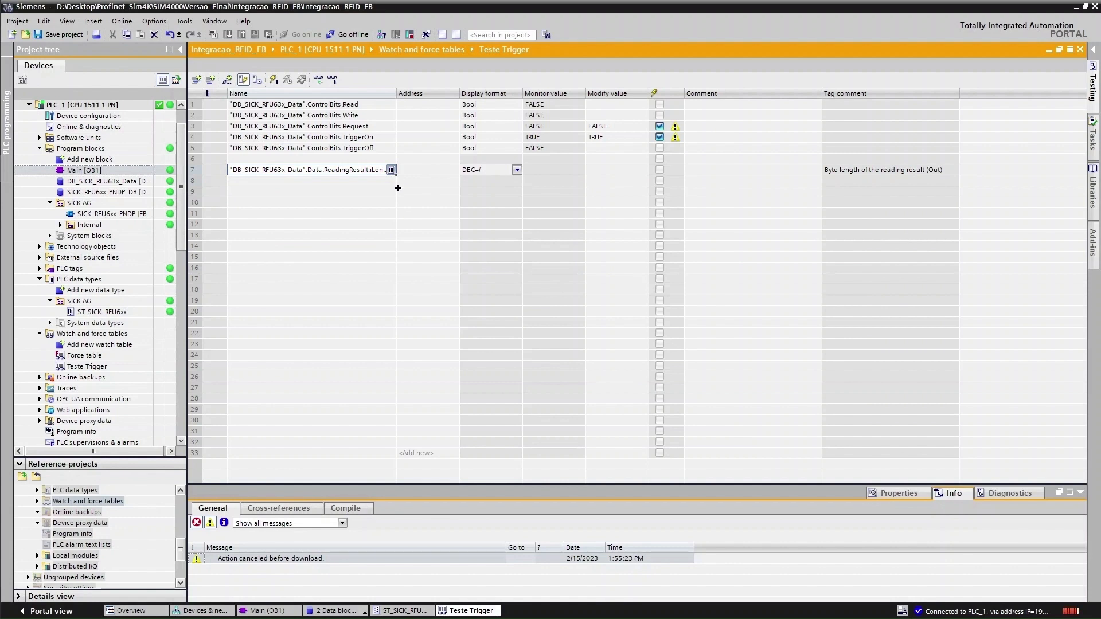
pyautogui.moveTo(397, 187); pyautogui.dragTo(397, 196)
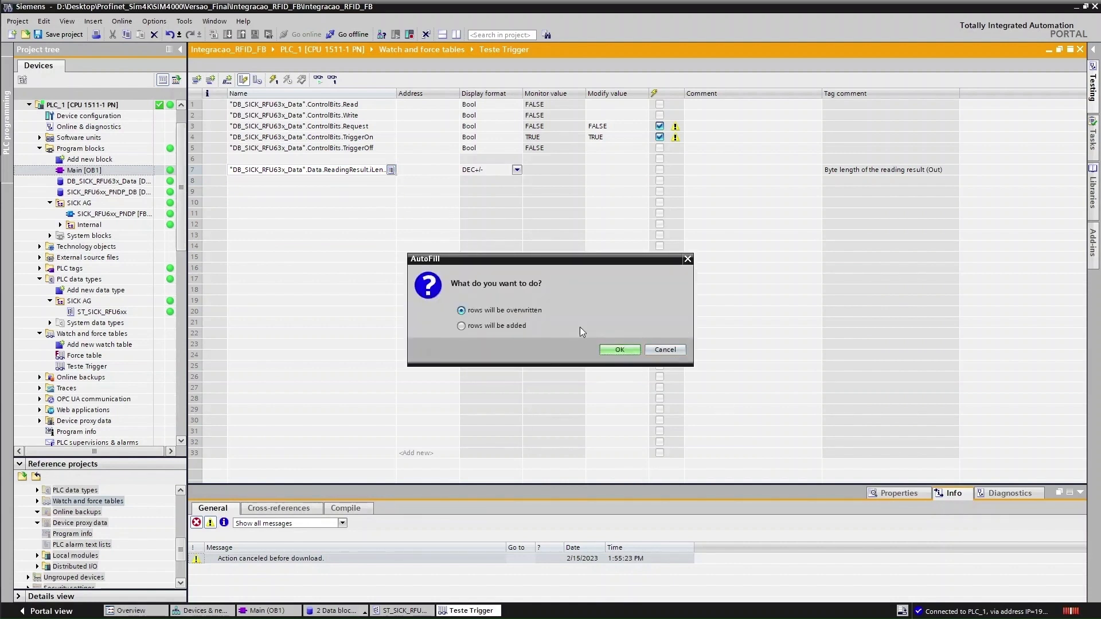
pyautogui.click(608, 348)
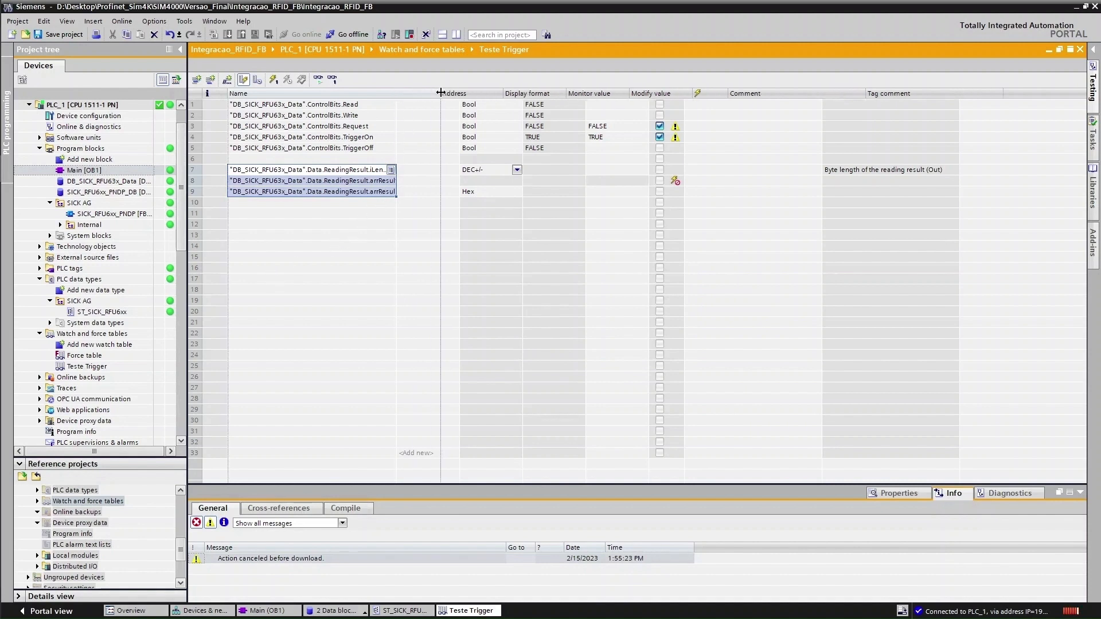
pyautogui.moveTo(396, 93); pyautogui.dragTo(447, 93)
pyautogui.click(438, 209)
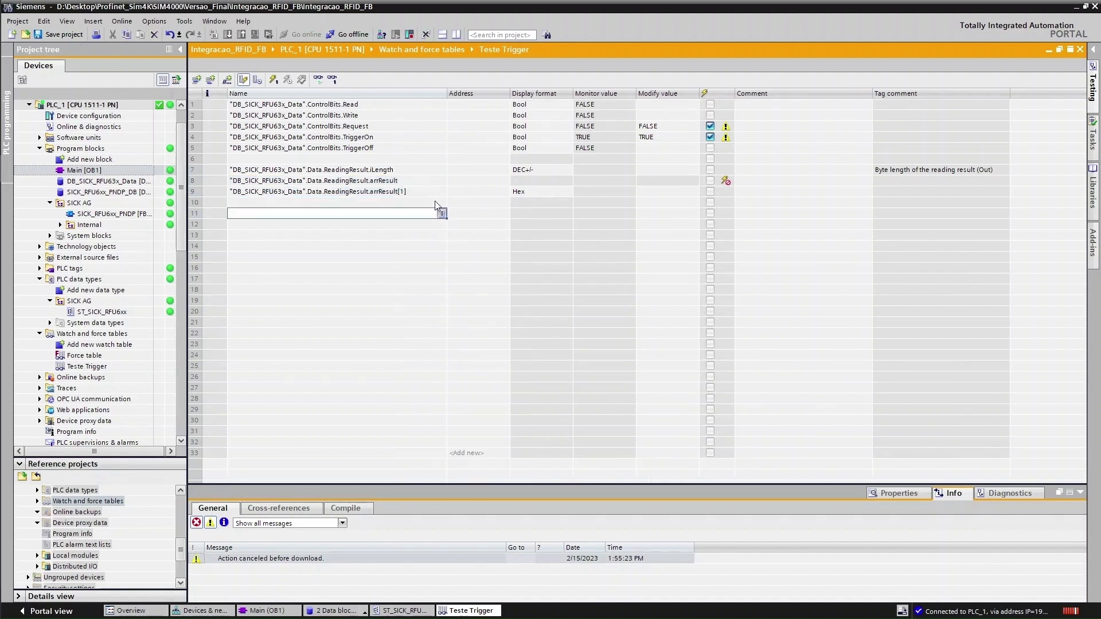
# AutoFill arrResult[1] down to row 26, adding arrResult[2] through arrResult[18]
pyautogui.click(434, 192)
pyautogui.moveTo(447, 196); pyautogui.dragTo(447, 367)
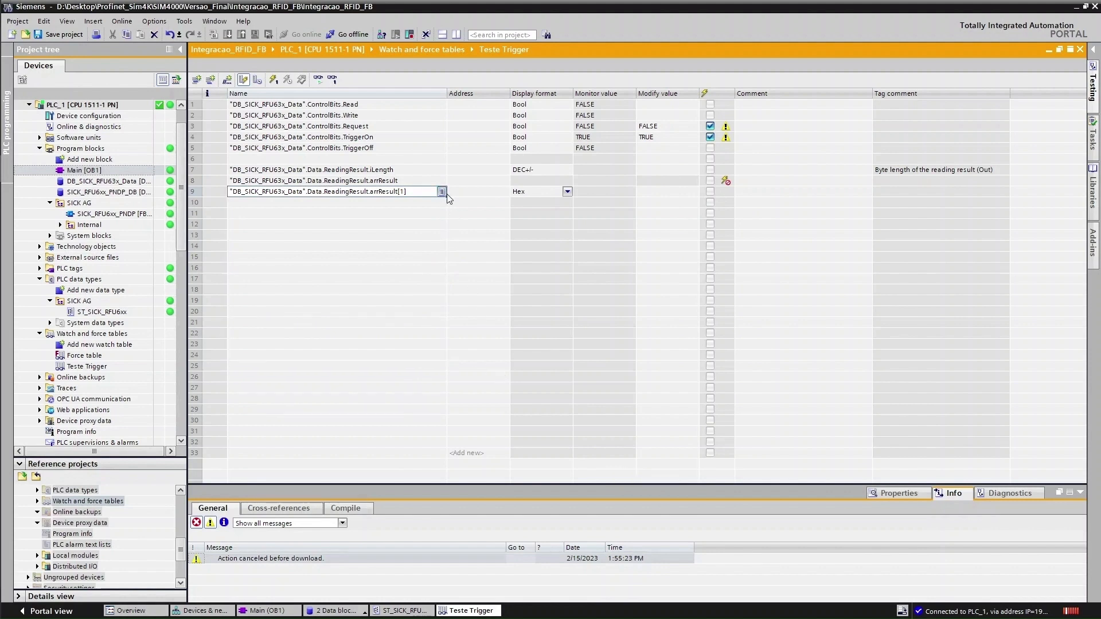
pyautogui.moveTo(447, 196); pyautogui.dragTo(425, 377)
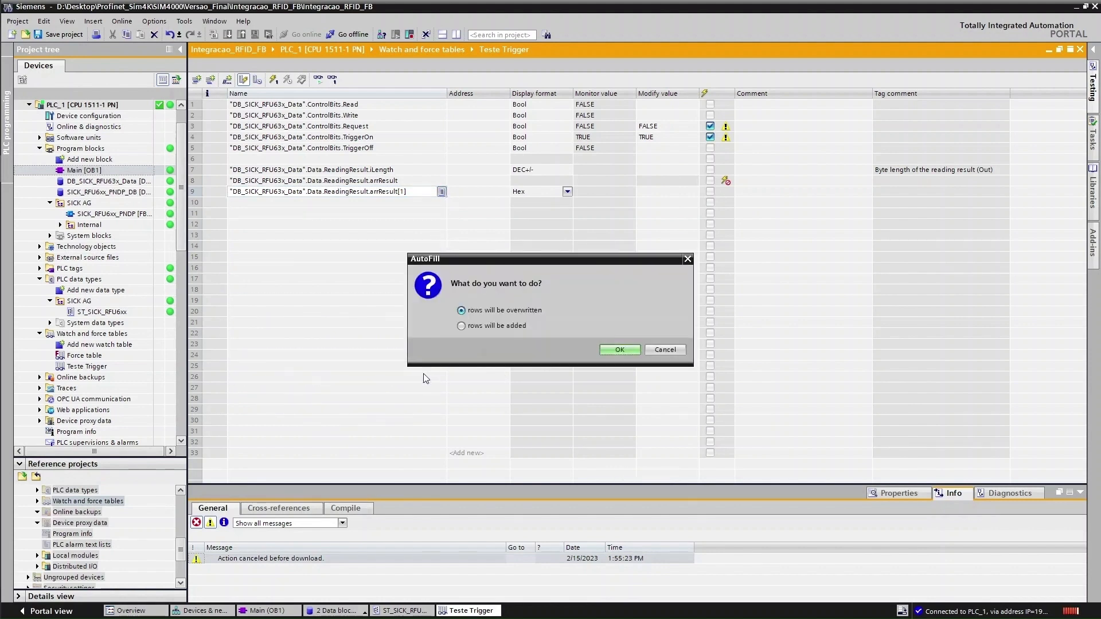
pyautogui.click(619, 350)
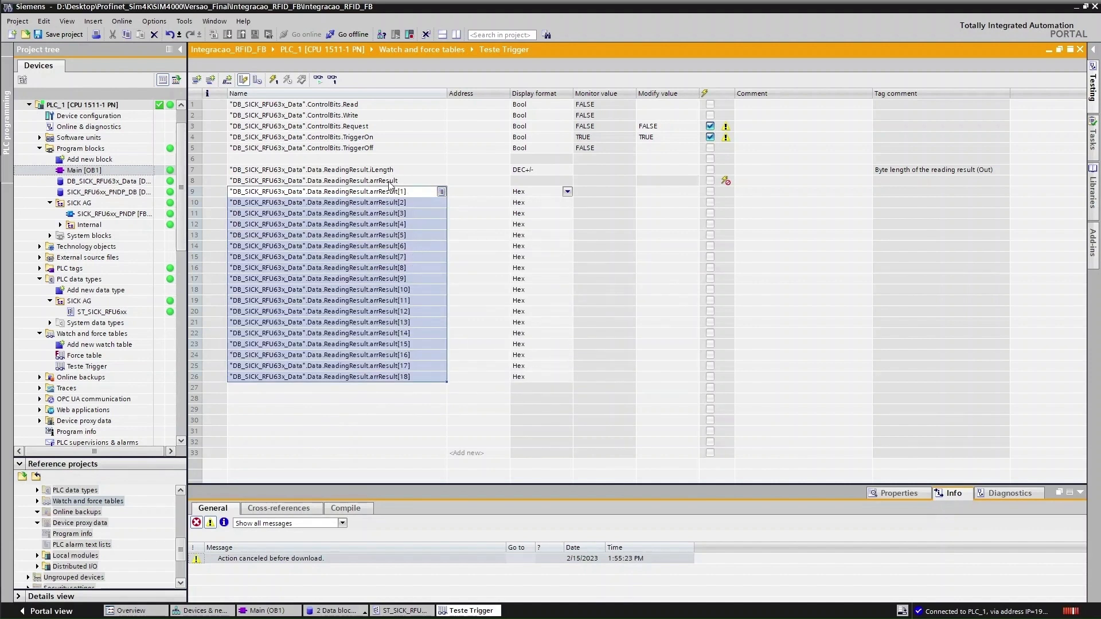
pyautogui.click(419, 409)
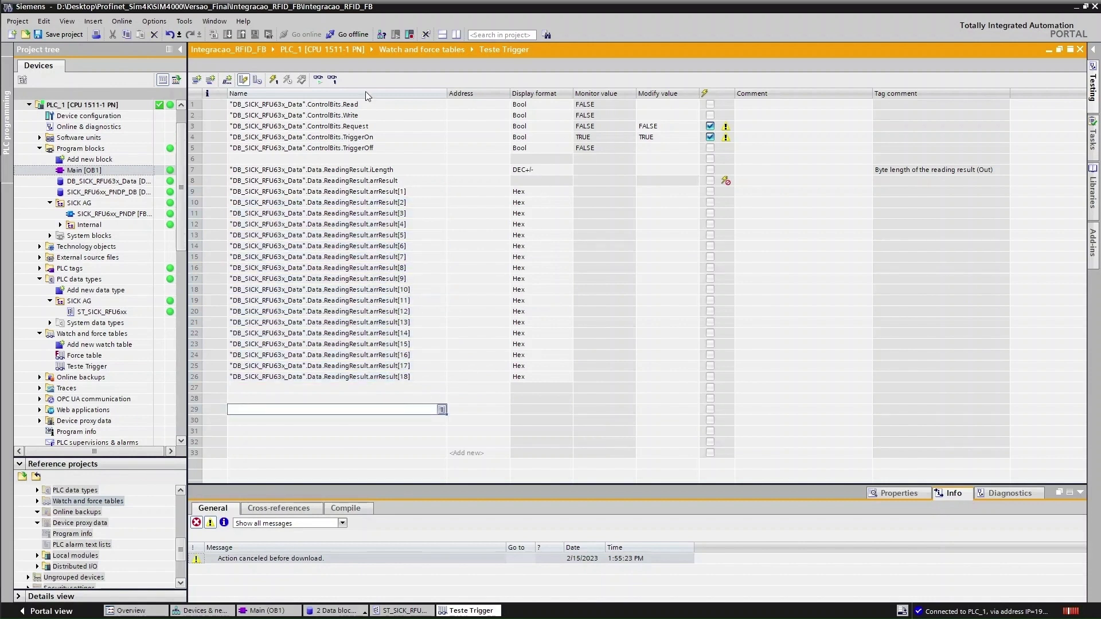
# Monitor all, set arrResult[1]–[18] to Character format, and extend the array rows below row 26
pyautogui.click(318, 79)
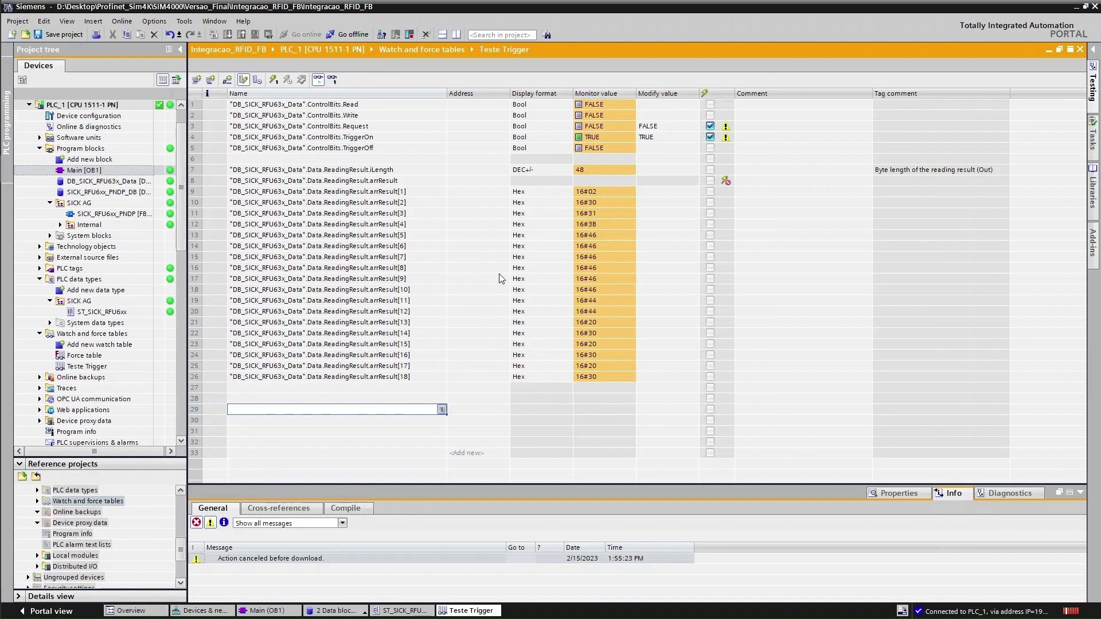
pyautogui.click(550, 192)
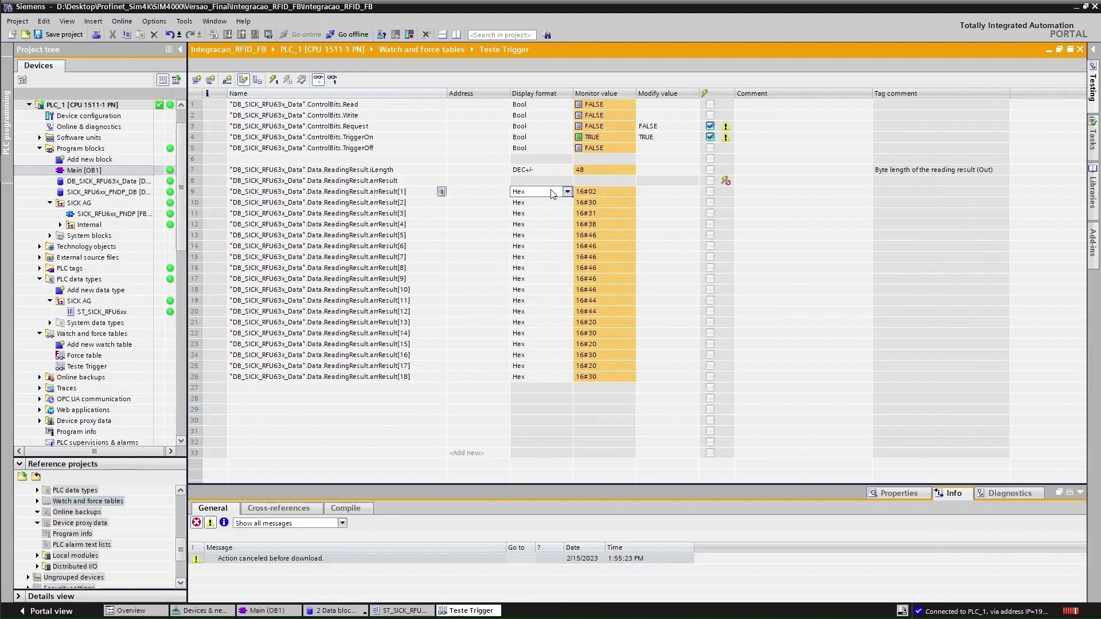
pyautogui.click(568, 192)
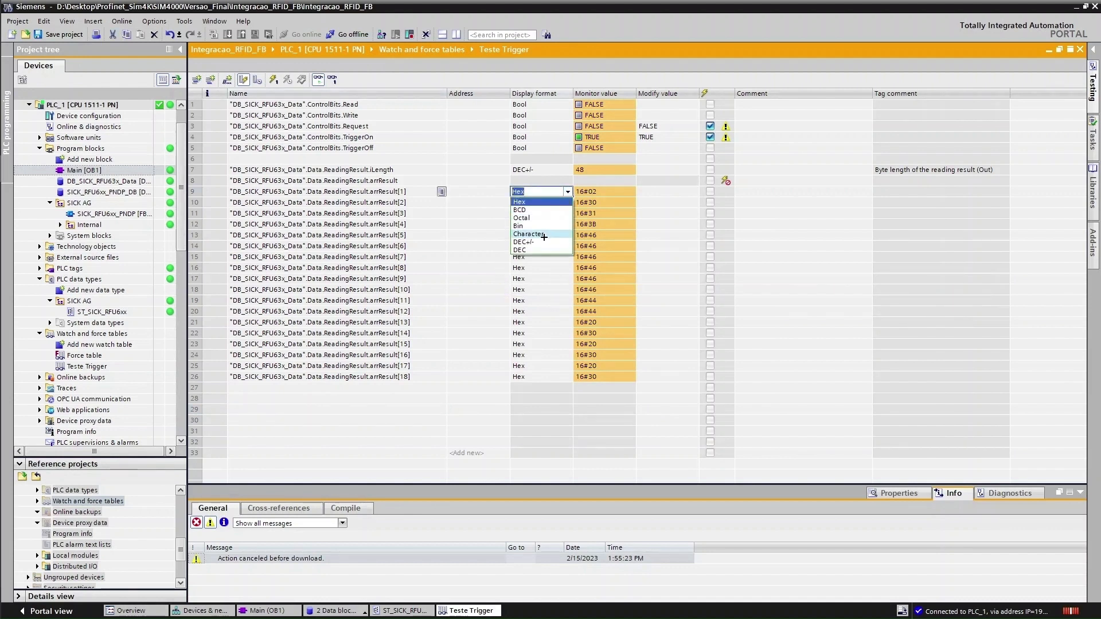
pyautogui.click(543, 237)
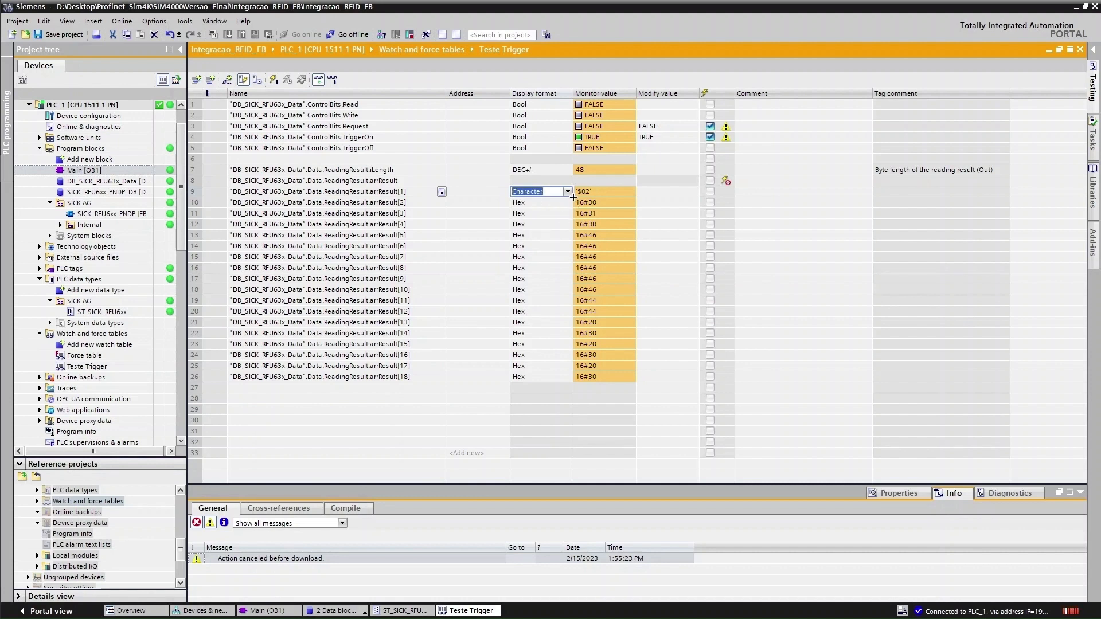
pyautogui.moveTo(573, 197); pyautogui.dragTo(560, 391)
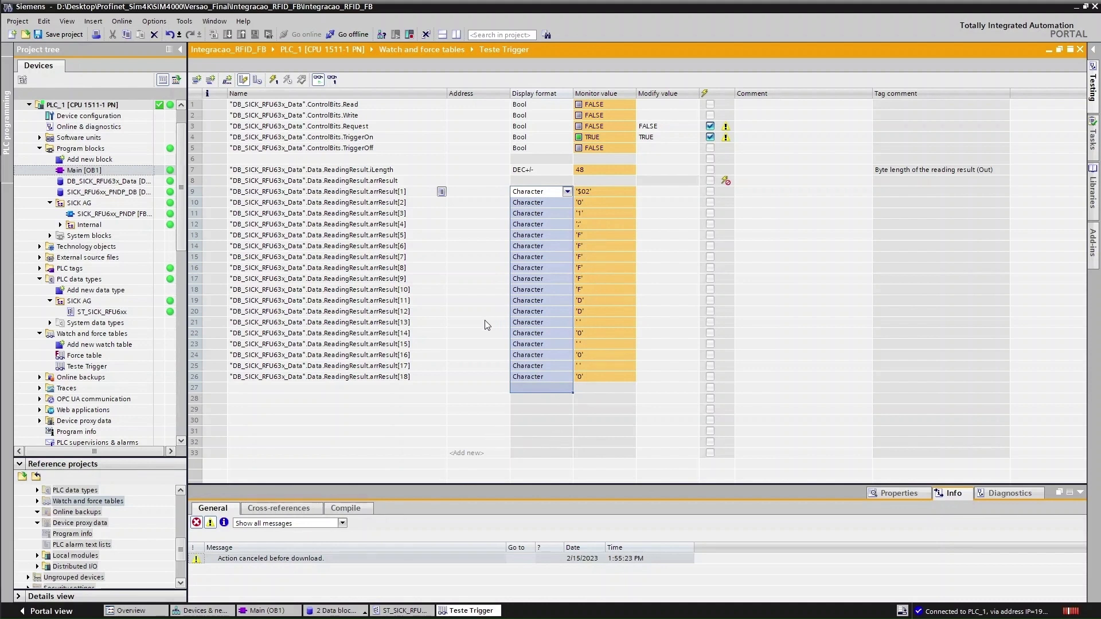
pyautogui.click(408, 377)
pyautogui.moveTo(446, 381); pyautogui.dragTo(445, 477)
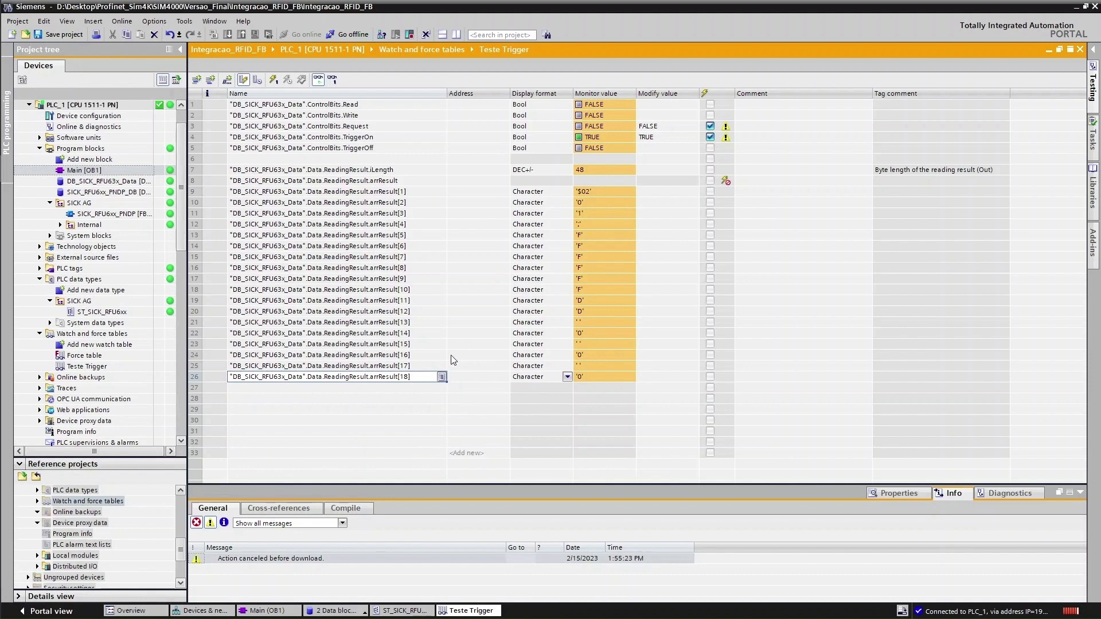
# Add arrResult[19]–[25] in rows 27–33 and delete the two duplicate rows 34–35
pyautogui.moveTo(442, 381); pyautogui.dragTo(433, 455)
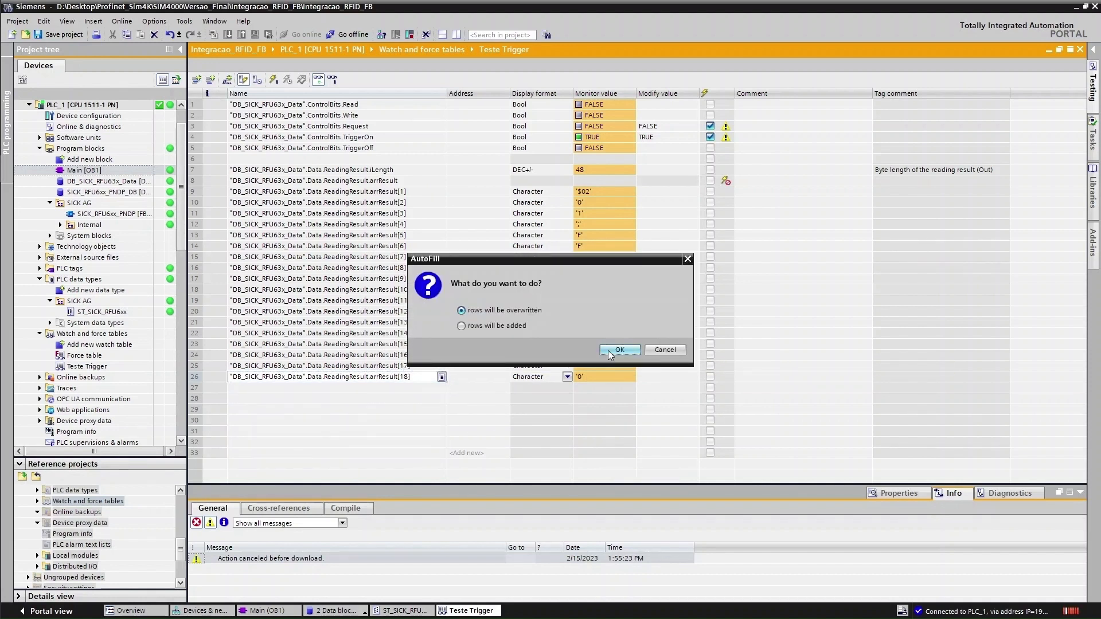
pyautogui.click(608, 350)
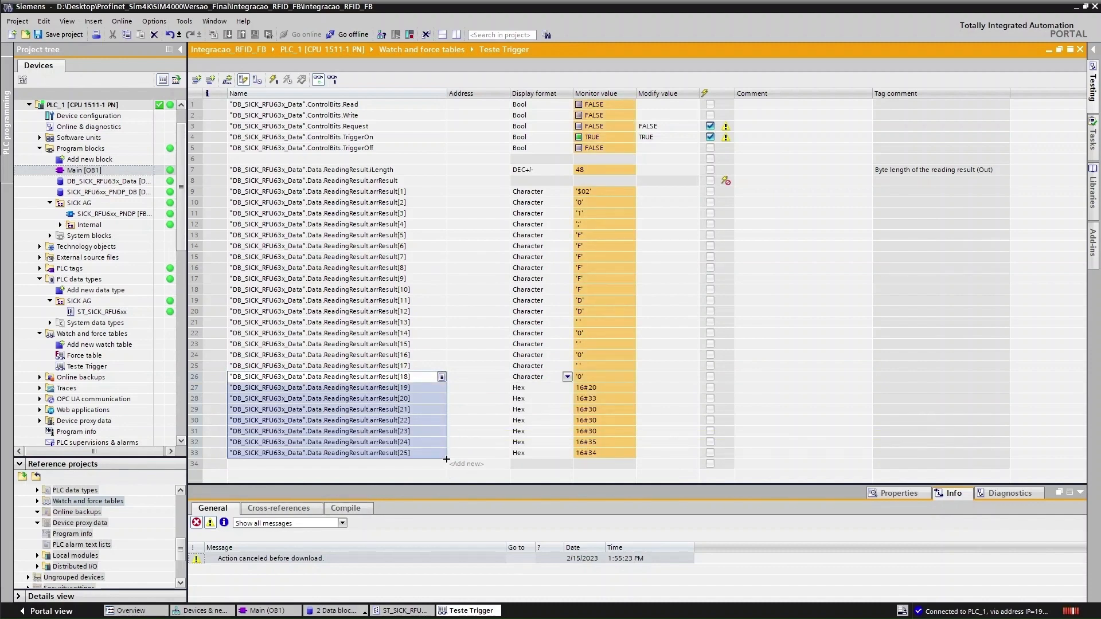
pyautogui.moveTo(447, 458); pyautogui.dragTo(438, 482)
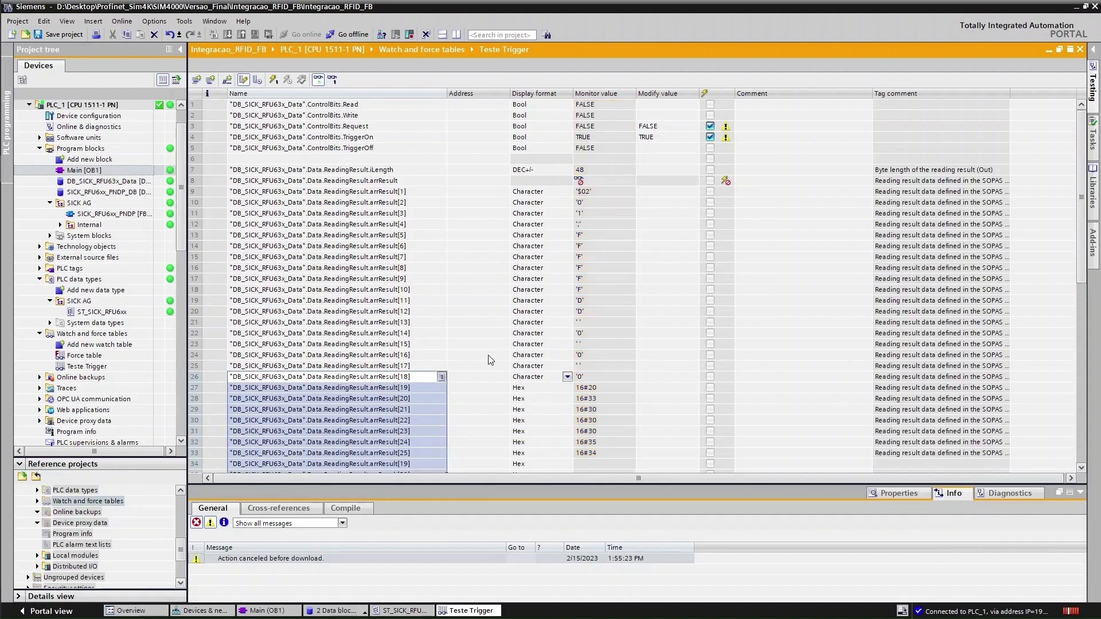
pyautogui.scroll(-1, 502, 385)
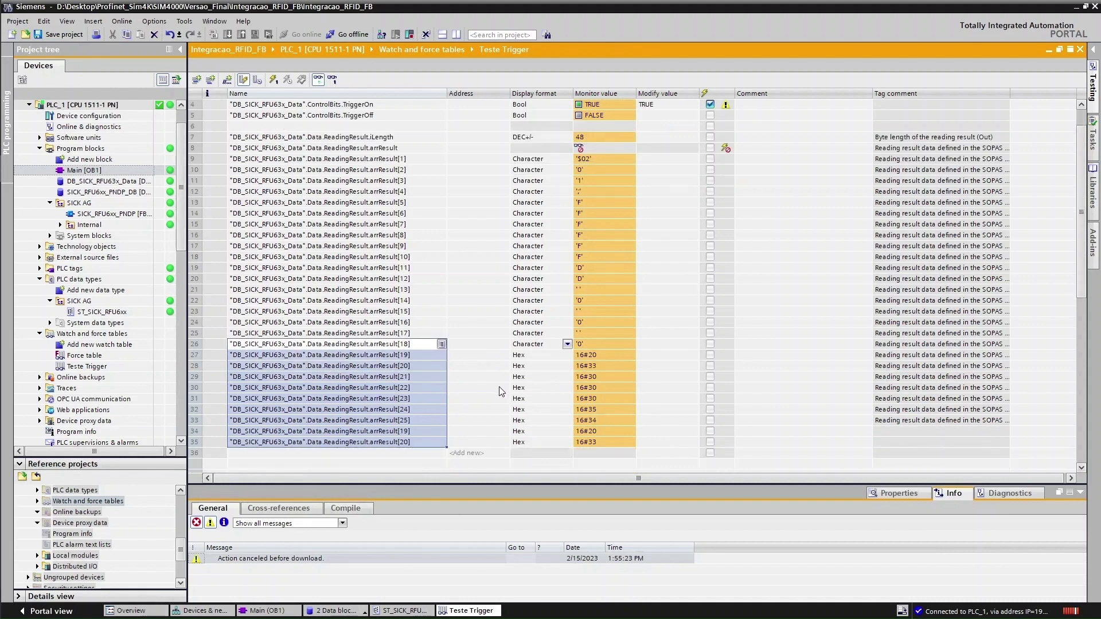
pyautogui.click(424, 433)
pyautogui.press('Delete')
pyautogui.click(419, 443)
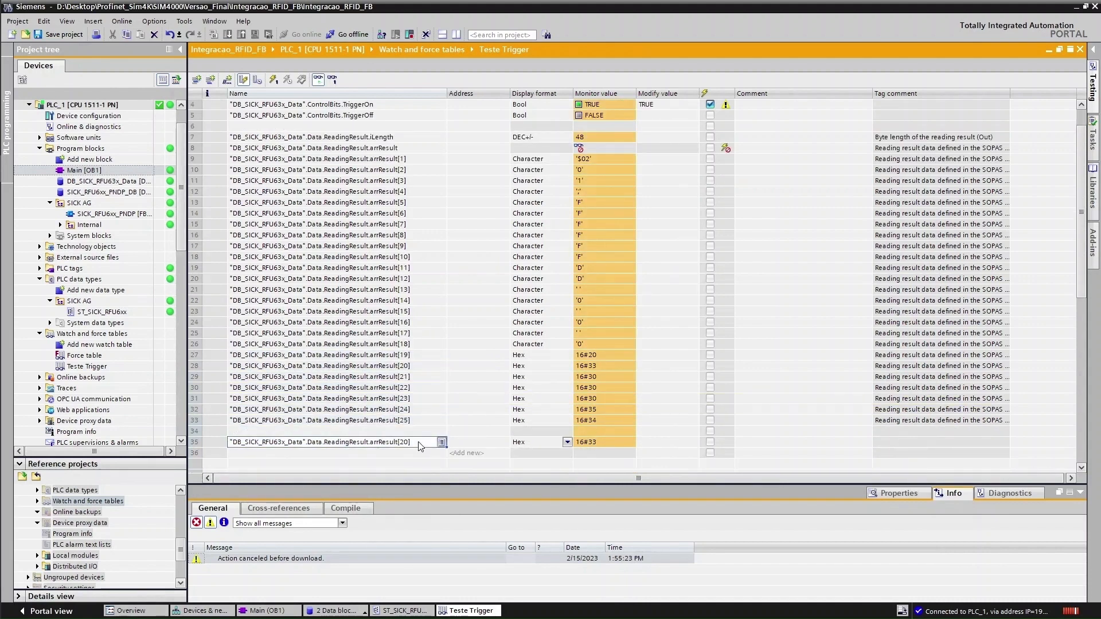
pyautogui.press('Delete')
# Apply Character display format to arrResult[19] through arrResult[25]
pyautogui.click(546, 343)
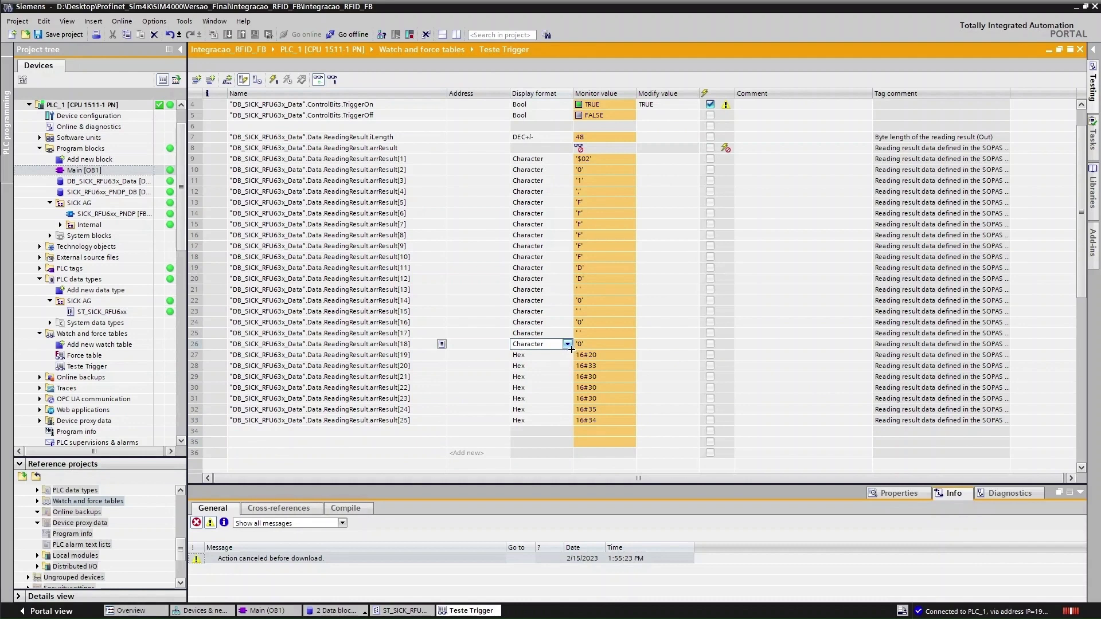
pyautogui.moveTo(569, 366); pyautogui.dragTo(545, 425)
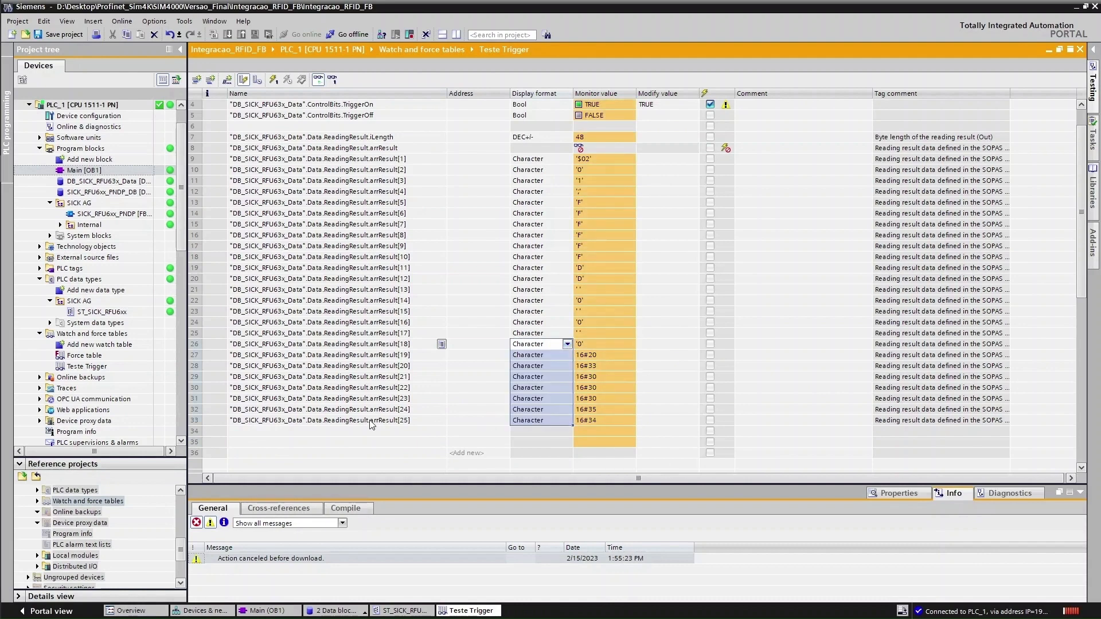
pyautogui.scroll(1, 453, 398)
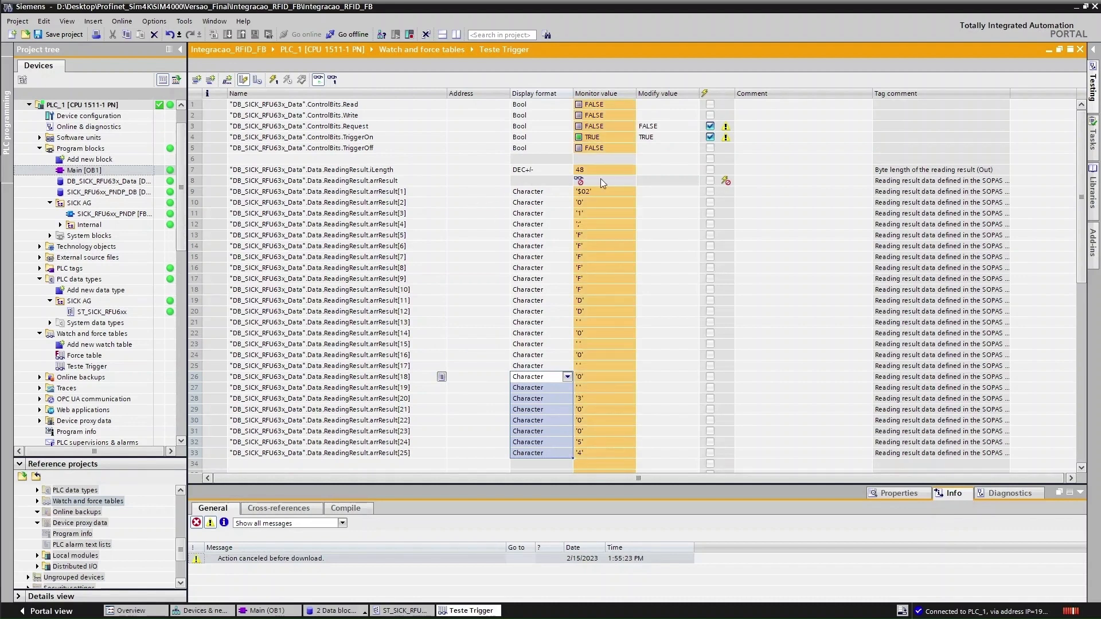
pyautogui.click(389, 184)
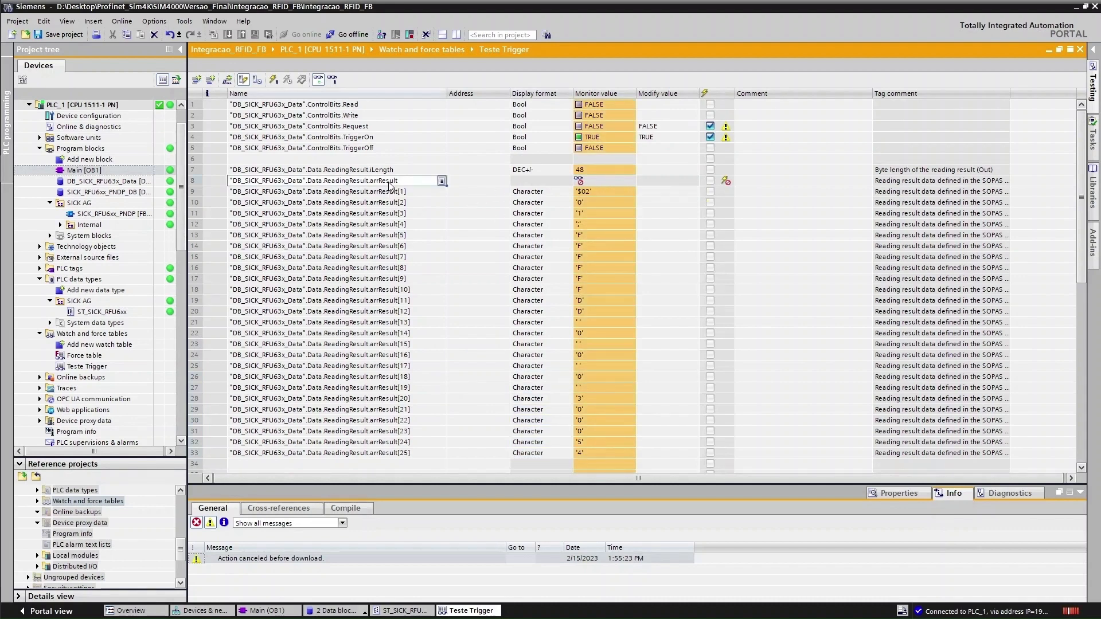
# Replace row 8's tag with ReadingResult.iCounter
pyautogui.click(442, 181)
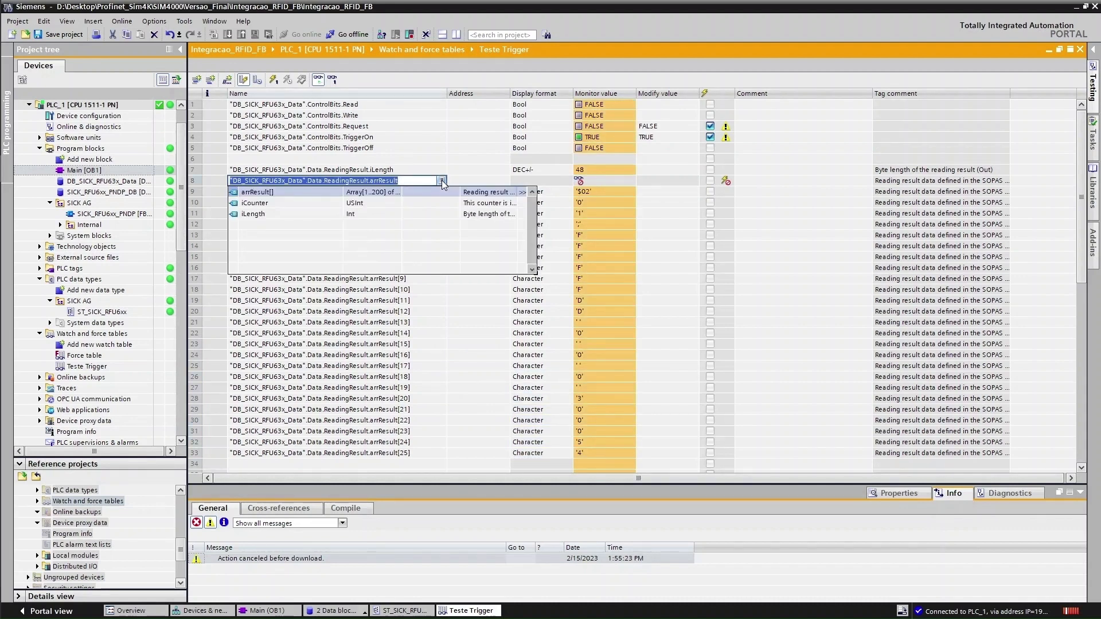
pyautogui.click(261, 204)
pyautogui.click(446, 236)
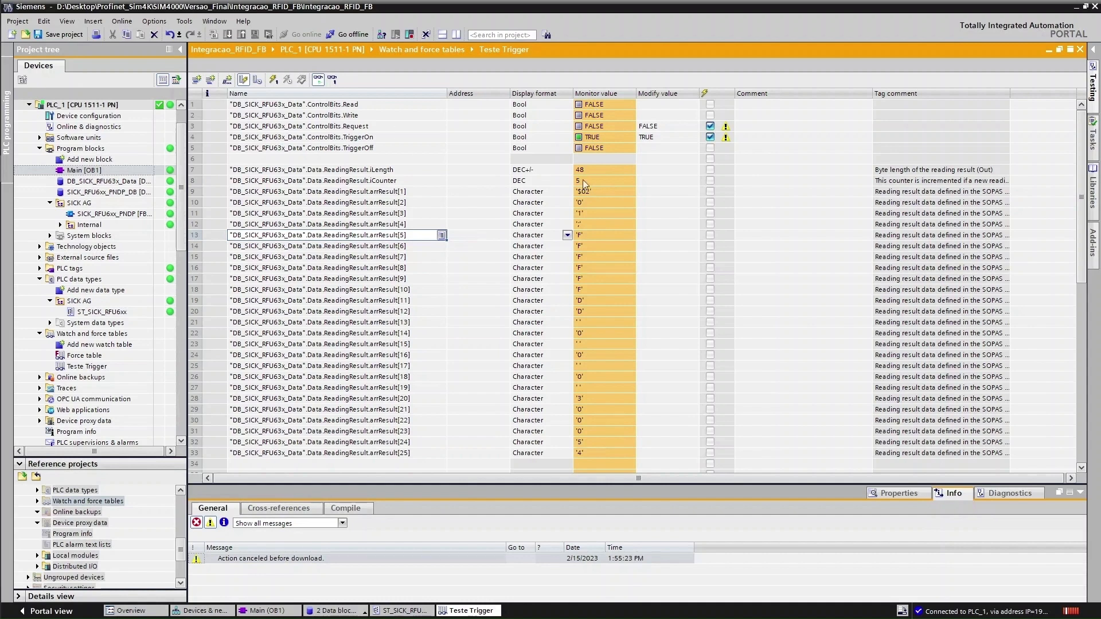
pyautogui.click(602, 136)
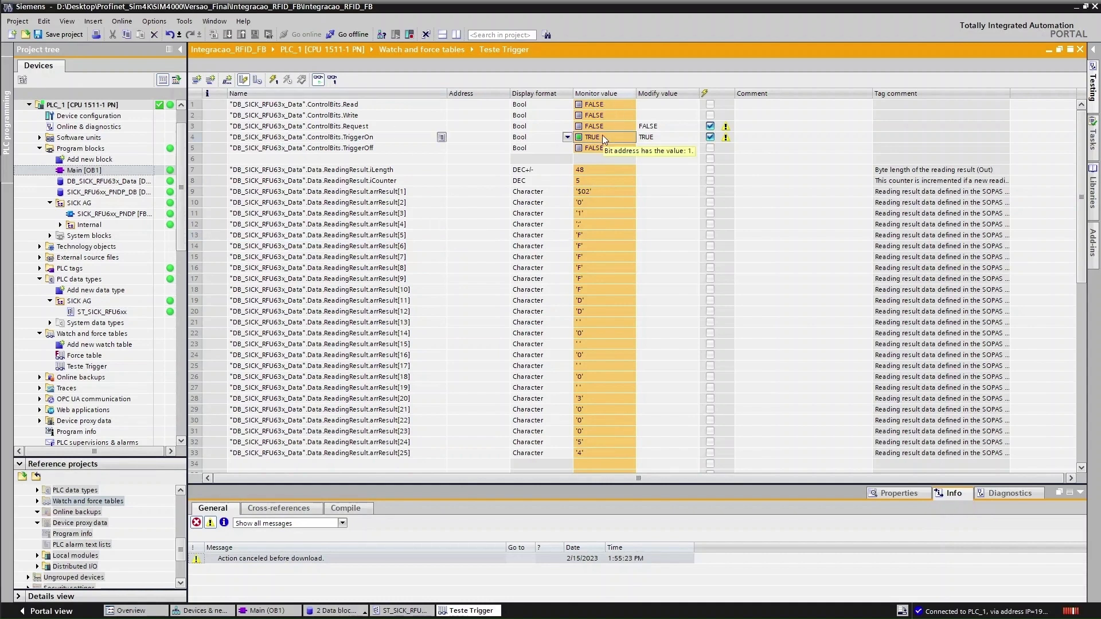
# Close and reopen the Teste Trigger watch table, then monitor all values
pyautogui.hotkey('ctrl', 'F4')
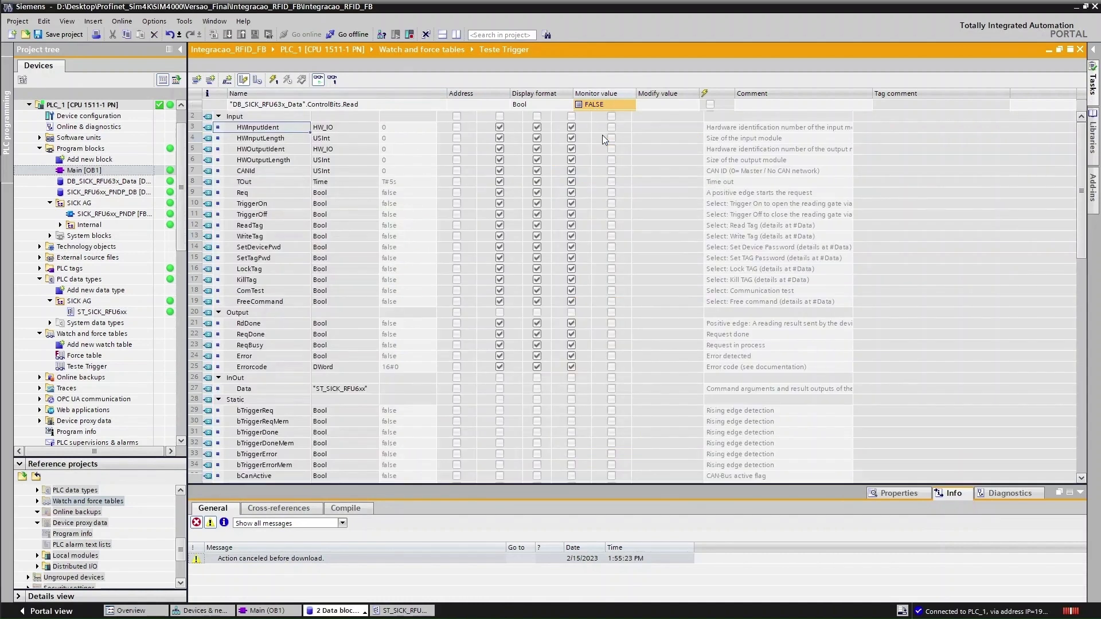
pyautogui.click(403, 611)
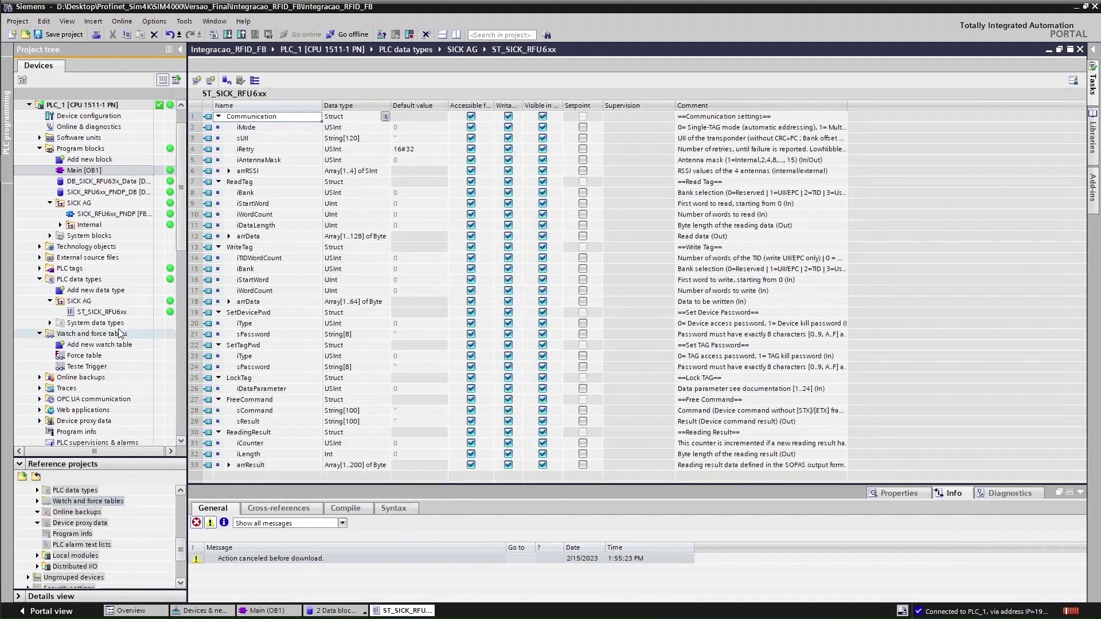
pyautogui.doubleClick(97, 365)
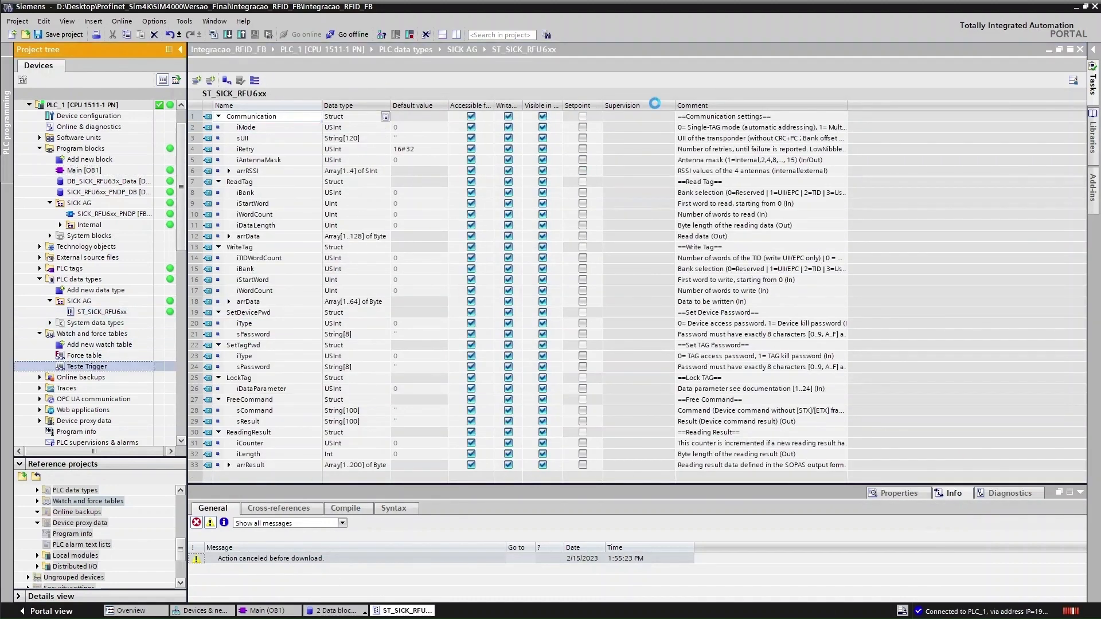
pyautogui.click(315, 82)
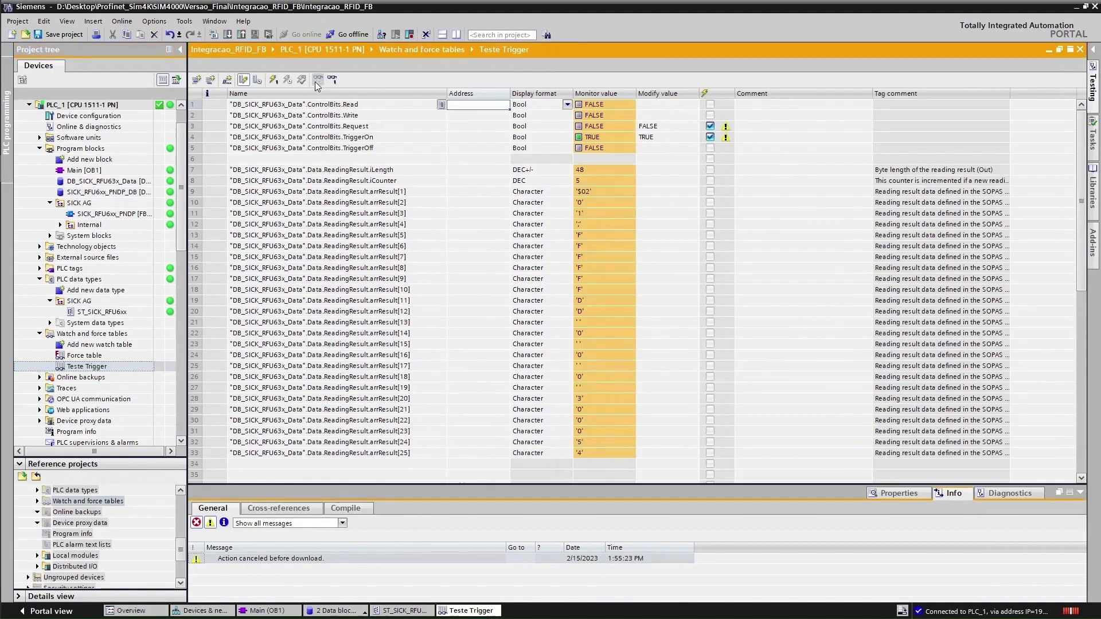
# Toggle TriggerOn and pulse Request to trigger reads up to iCounter 7, then switch to SOPAS ET
pyautogui.click(605, 140)
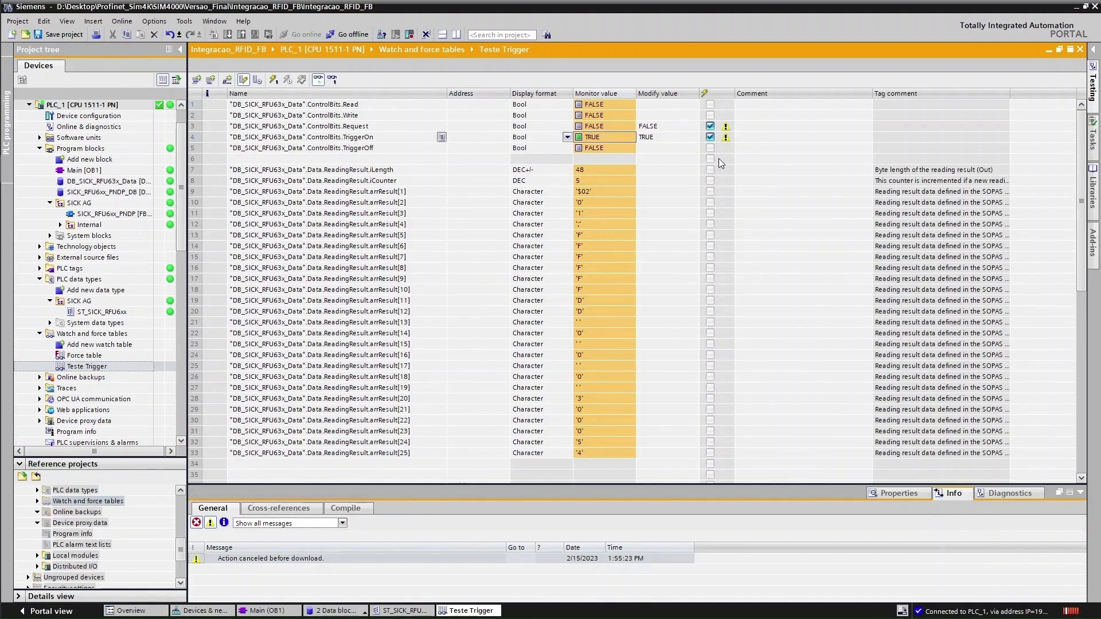
pyautogui.hotkey('ctrl', 'F3')
pyautogui.hotkey('ctrl', 'F2')
pyautogui.click(598, 124)
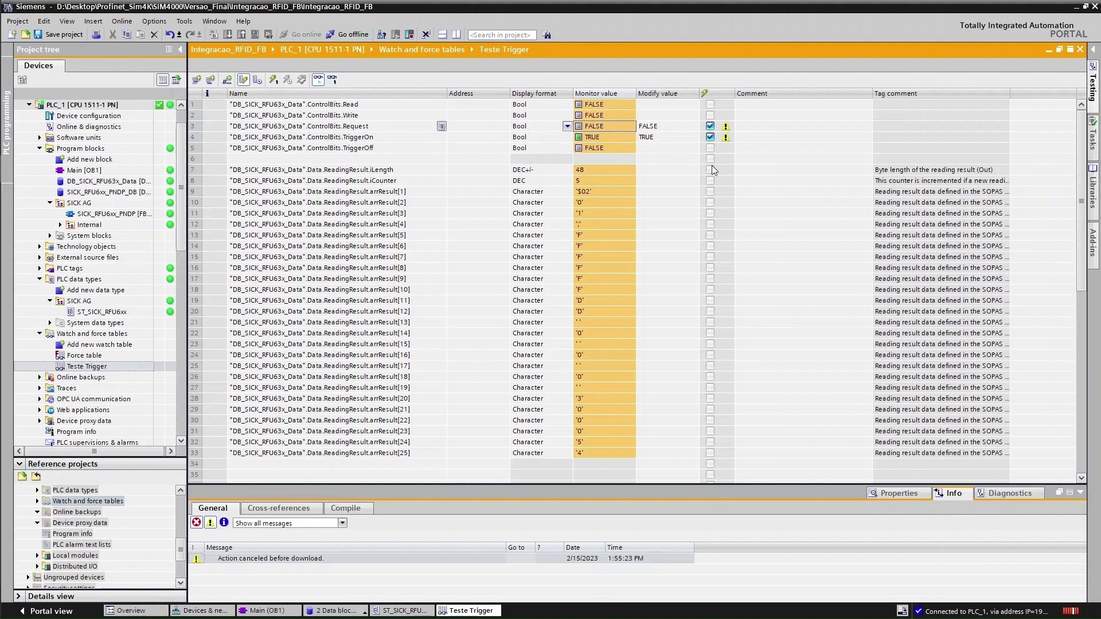
pyautogui.hotkey('ctrl', 'F2')
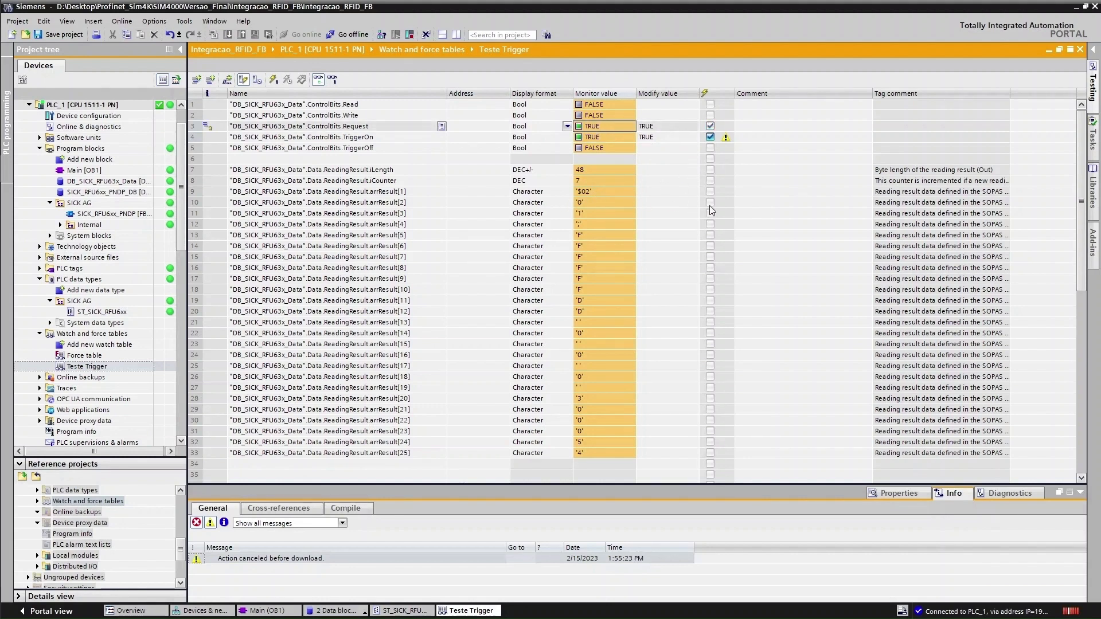
pyautogui.hotkey('ctrl', 'F3')
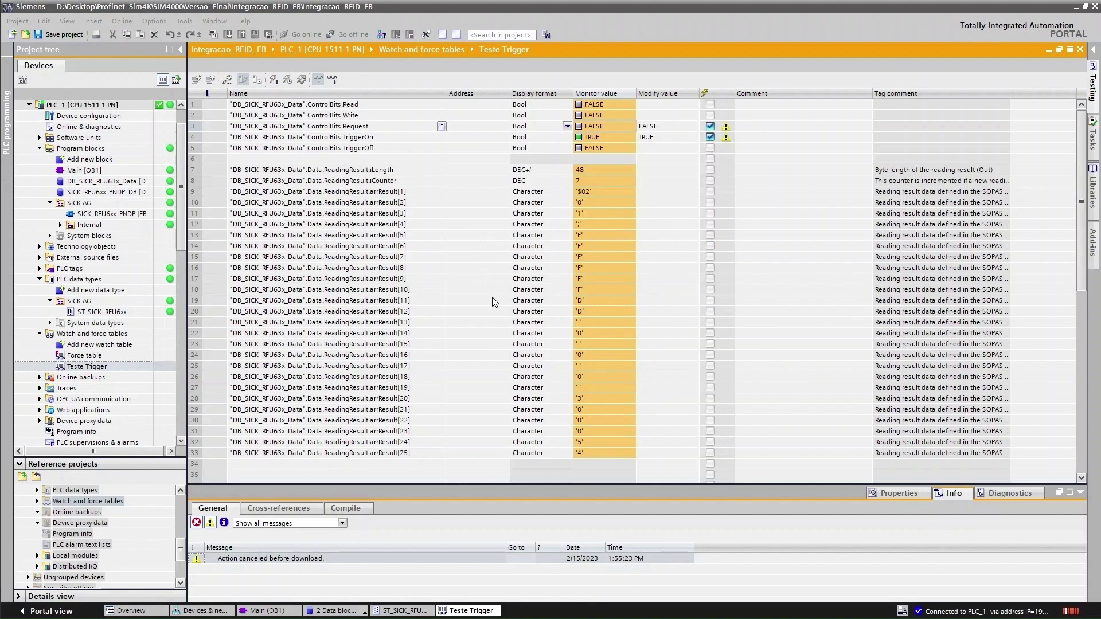
pyautogui.hotkey('alt', 'Tab')
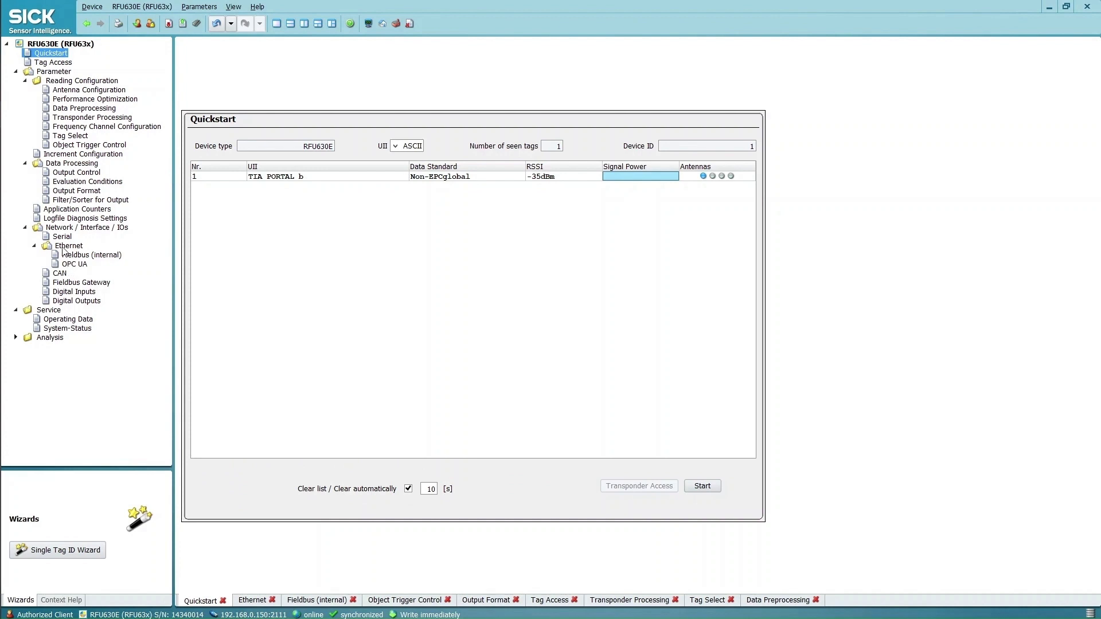
# Set the internal fieldbus Profinet output to Output Format 2 and save permanently
pyautogui.click(75, 191)
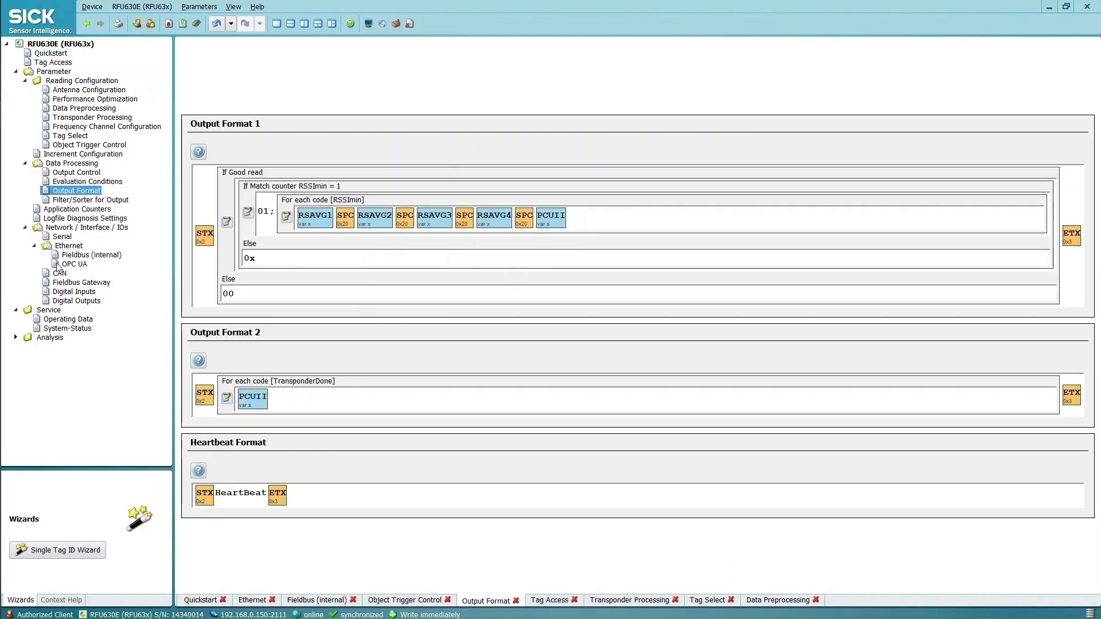
pyautogui.click(87, 256)
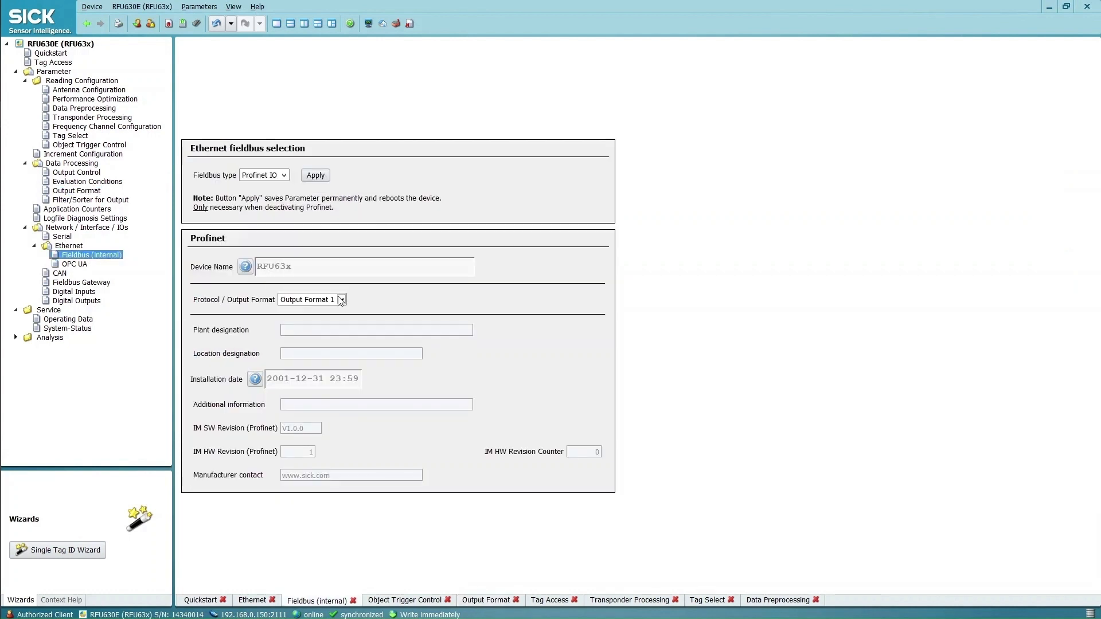
pyautogui.click(342, 300)
pyautogui.click(336, 320)
pyautogui.click(197, 24)
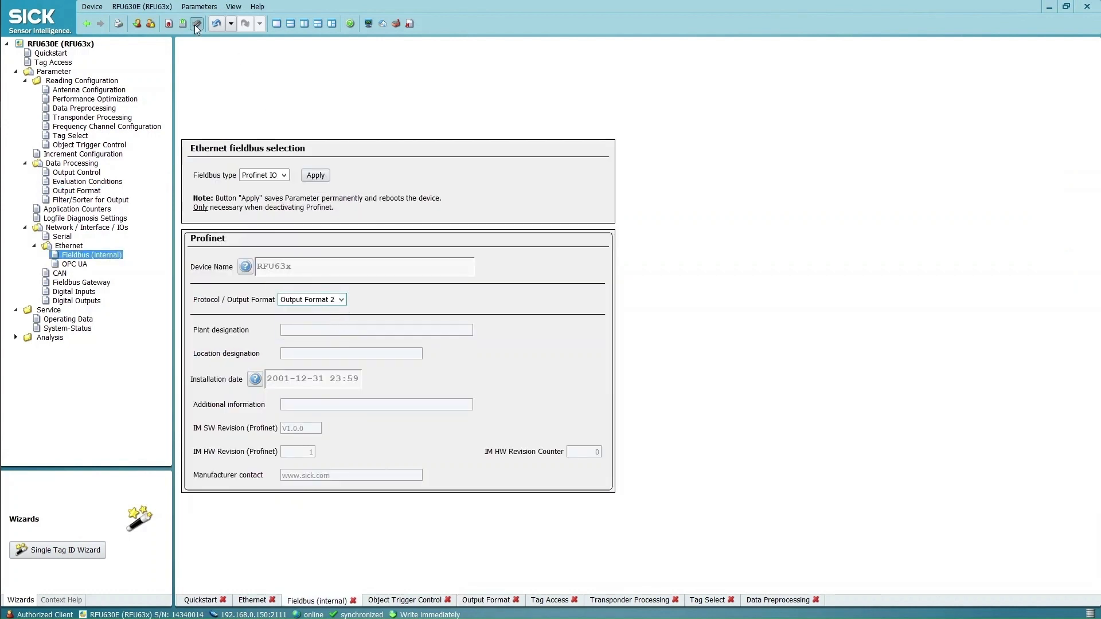
pyautogui.click(635, 353)
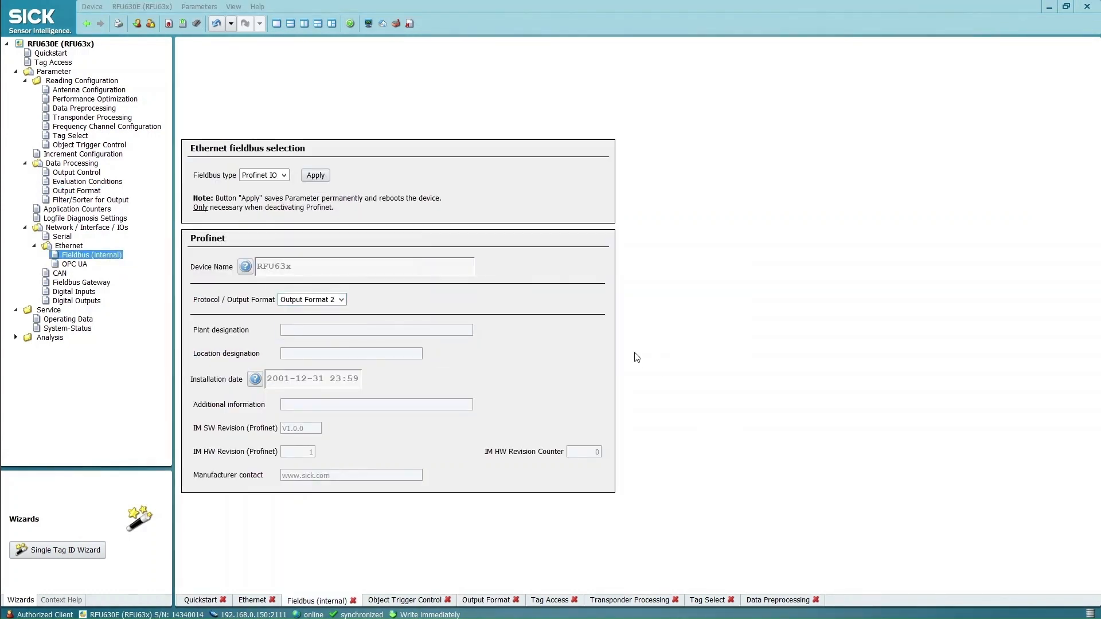
pyautogui.hotkey('alt', 'Tab')
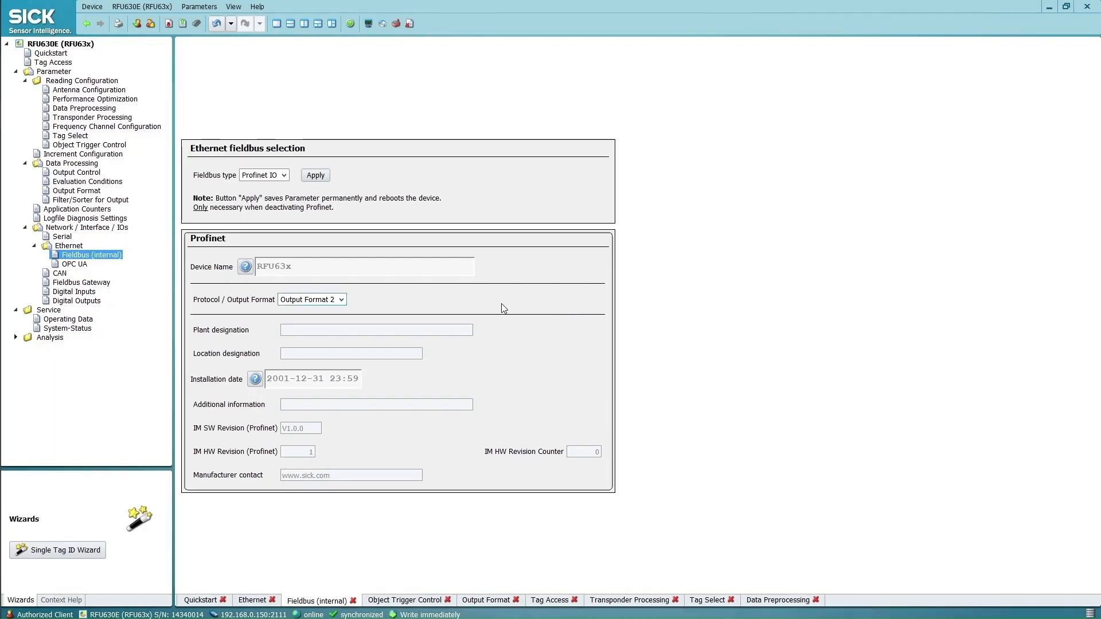
# Set the PCUII attribute format to ASCII in Output Format, save permanently, and return to TIA Portal
pyautogui.click(80, 191)
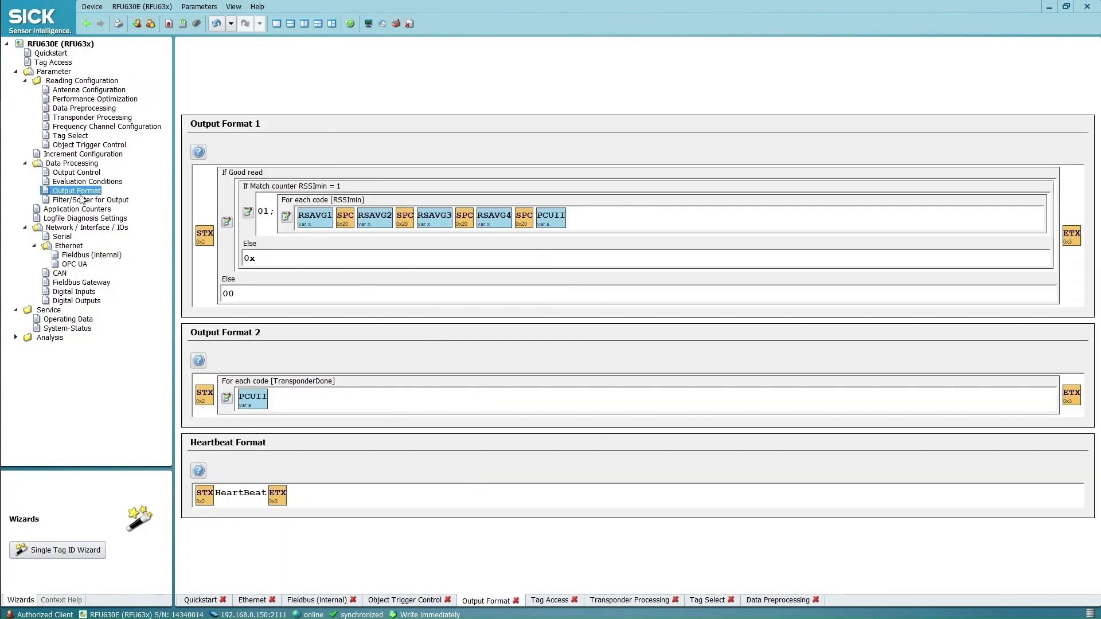
pyautogui.doubleClick(260, 413)
pyautogui.click(370, 487)
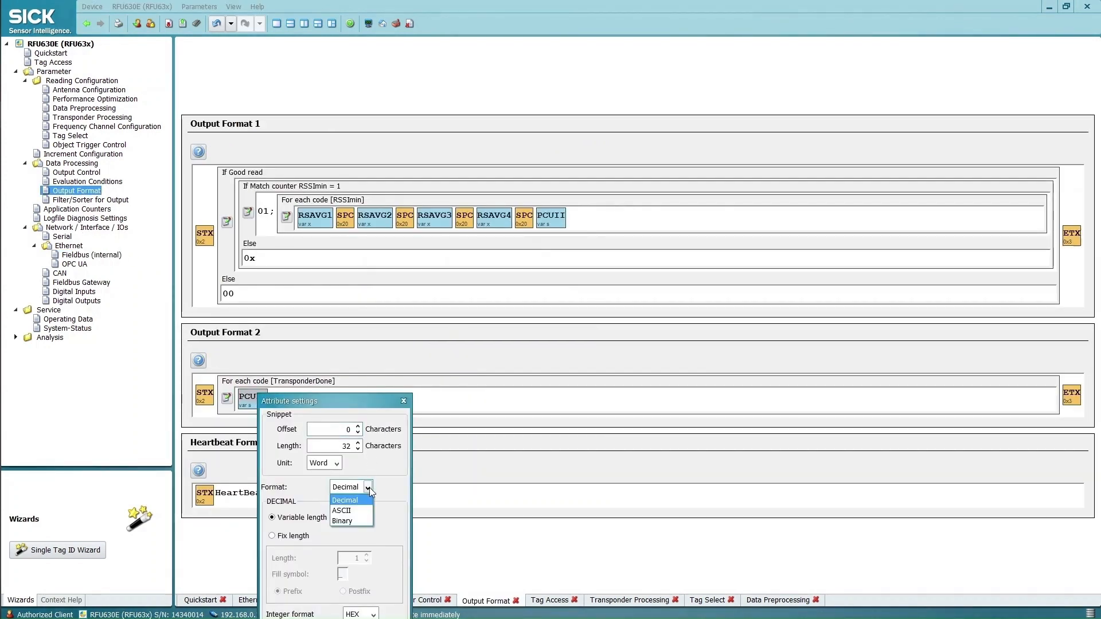
pyautogui.click(361, 512)
pyautogui.moveTo(358, 404); pyautogui.dragTo(439, 65)
pyautogui.click(412, 319)
pyautogui.click(197, 23)
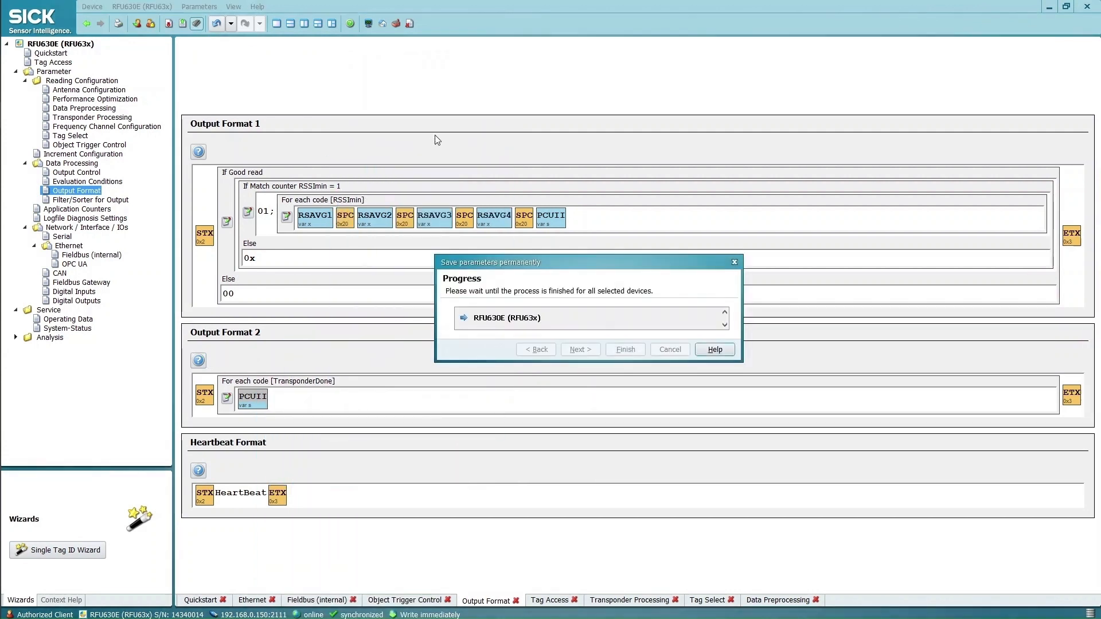
pyautogui.click(633, 353)
pyautogui.hotkey('alt', 'Tab')
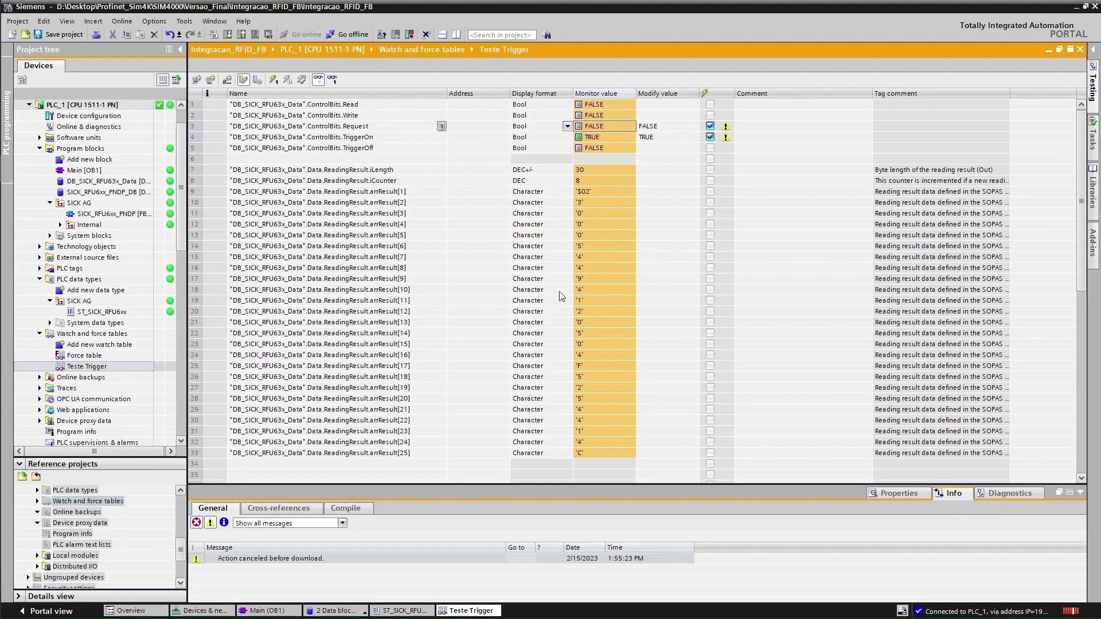
# Set Request to trigger a new read, then view SOPAS ET's Quickstart tag list
pyautogui.doubleClick(614, 126)
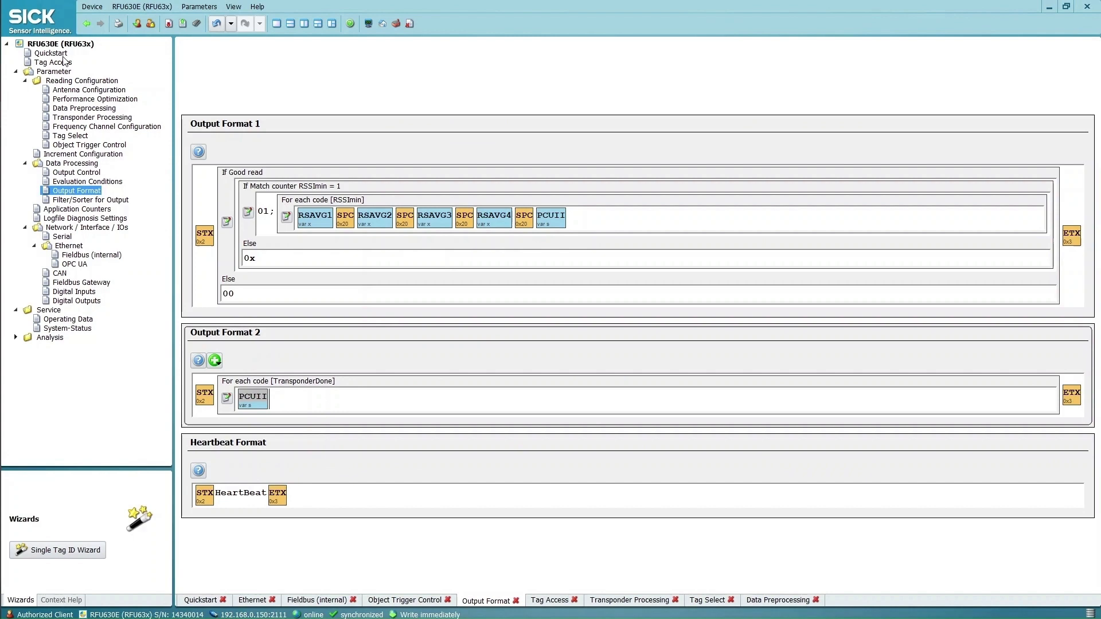
pyautogui.click(63, 55)
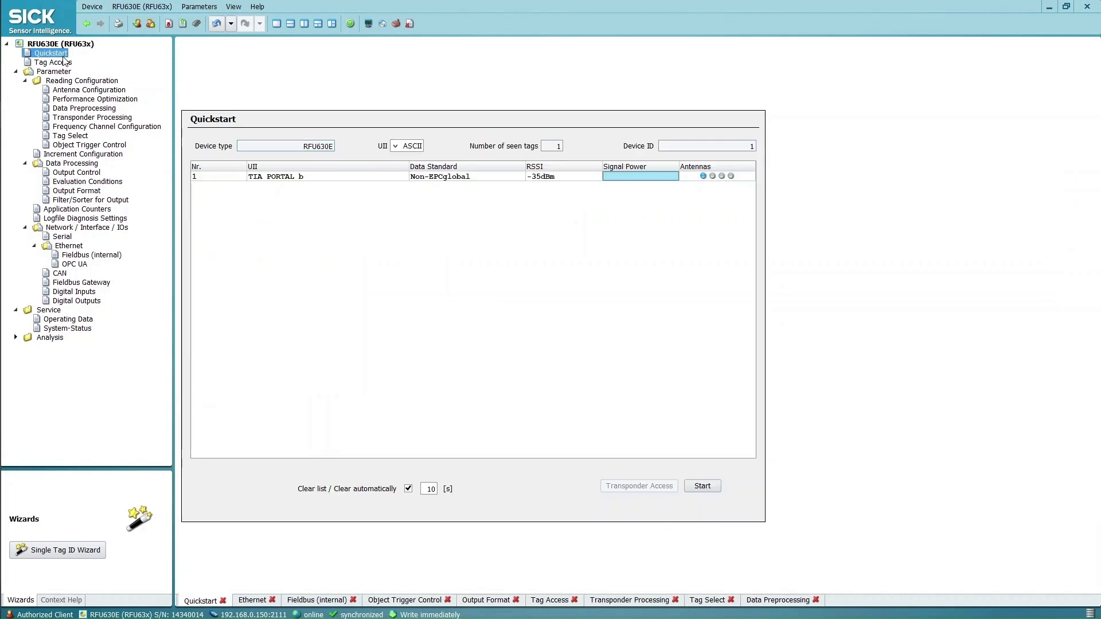